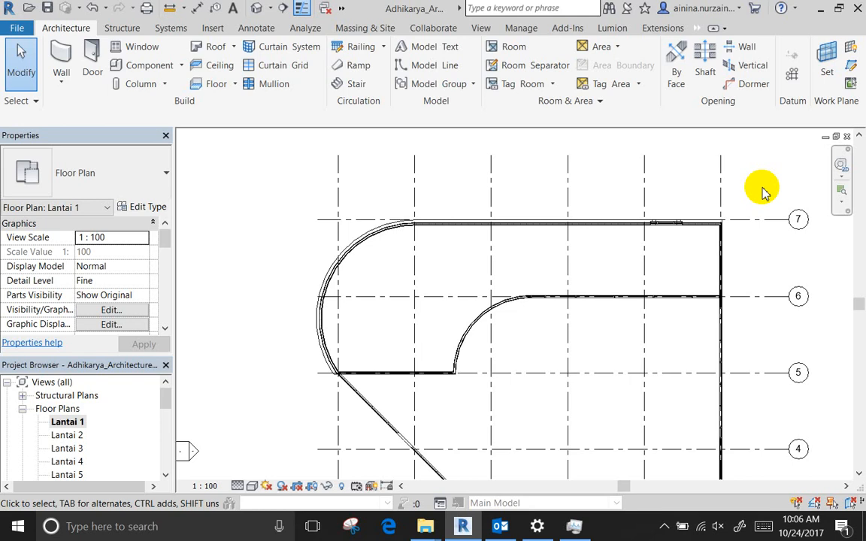
# Start a new in-place model component near the curved wall in the Lantai 1 floor plan
pyautogui.scroll(2, 312, 305)
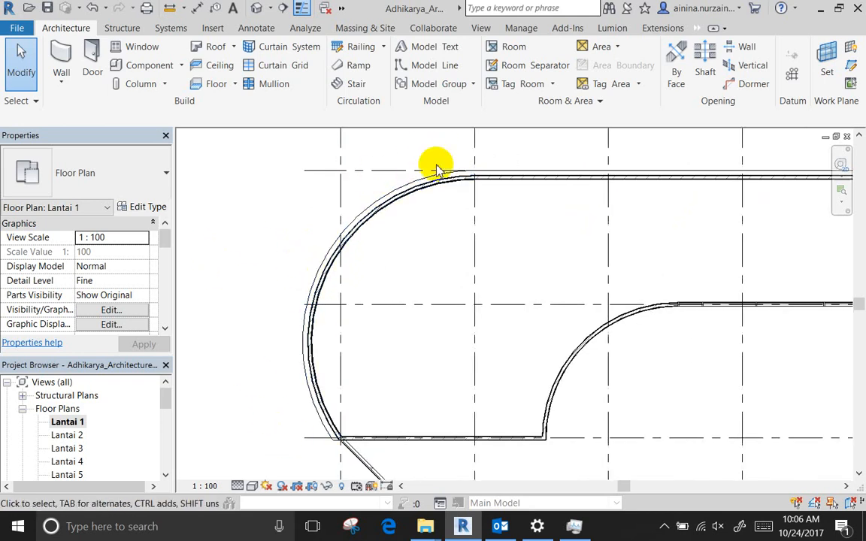
pyautogui.click(182, 66)
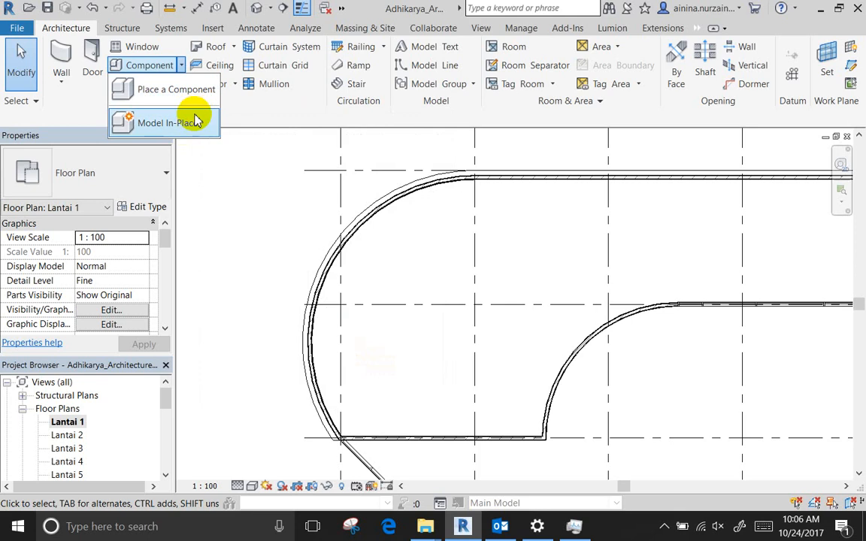
pyautogui.click(194, 122)
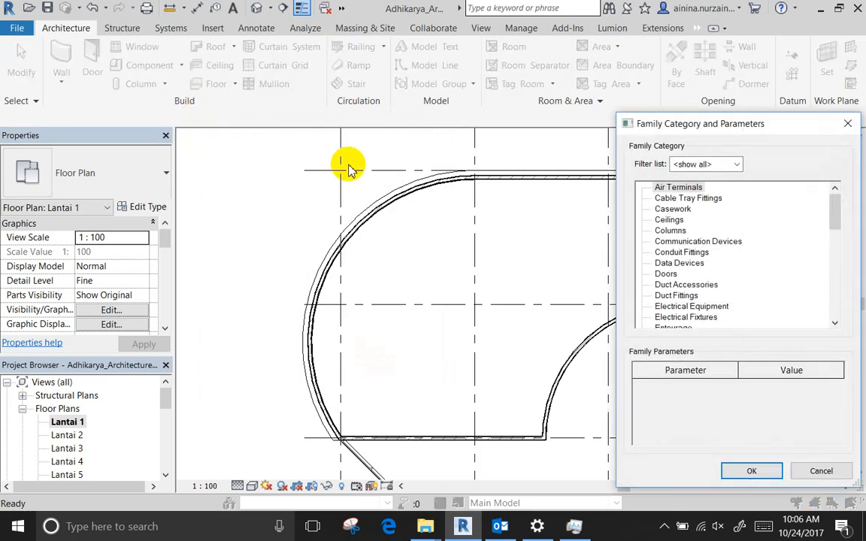
pyautogui.moveTo(697, 132); pyautogui.dragTo(332, 110)
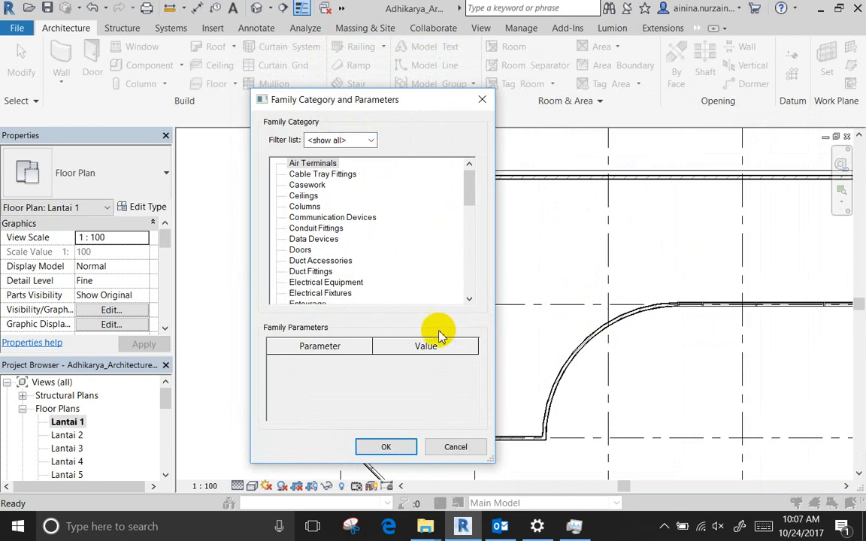
# Switch to Windows Settings, set the display scaling to 150%, and close Settings to return to Revit
pyautogui.click(537, 528)
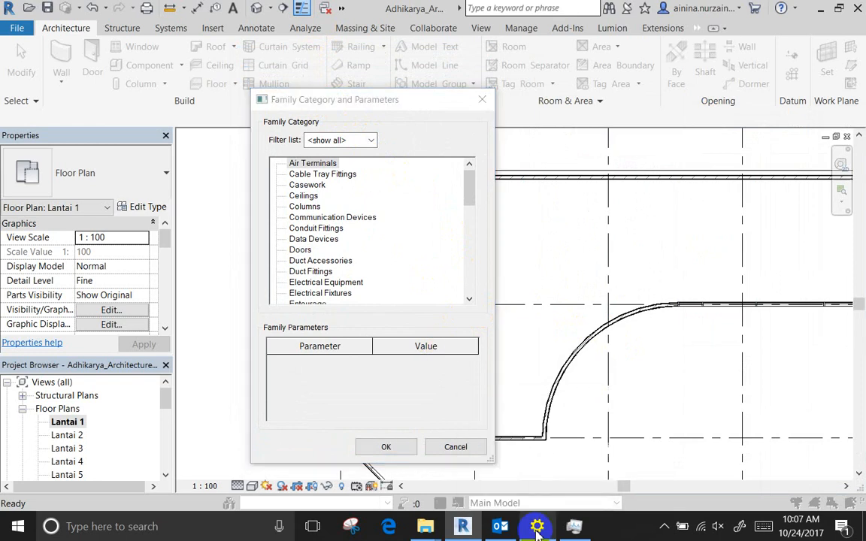
pyautogui.click(398, 228)
pyautogui.click(376, 253)
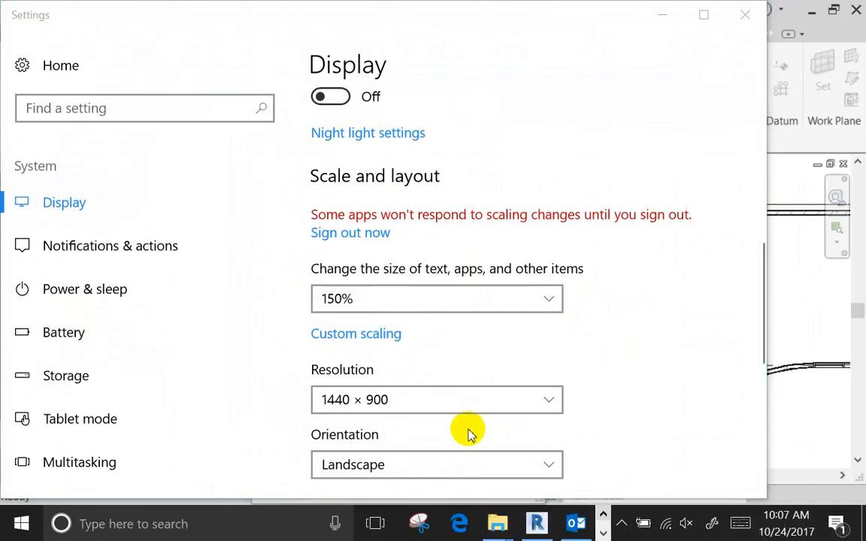
pyautogui.hotkey('alt', 'F4')
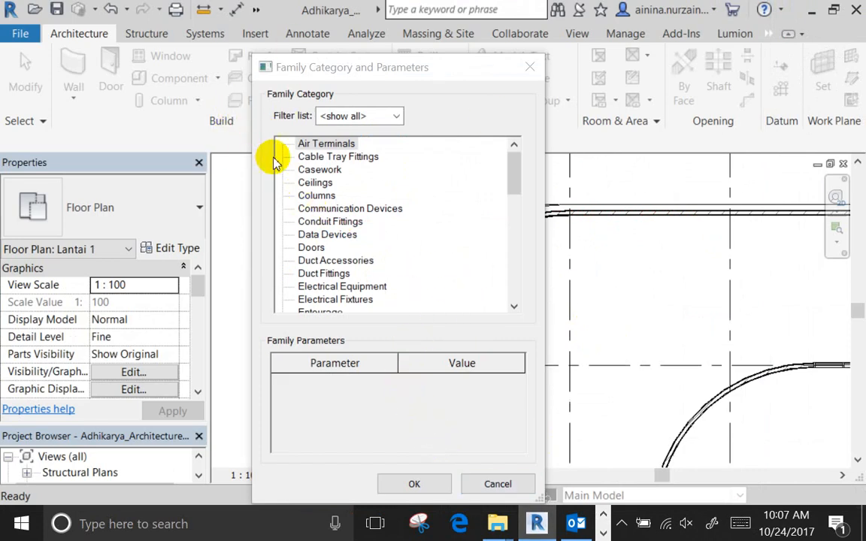
# Set the in-place component's family category to Walls
pyautogui.scroll(-2, 274, 169)
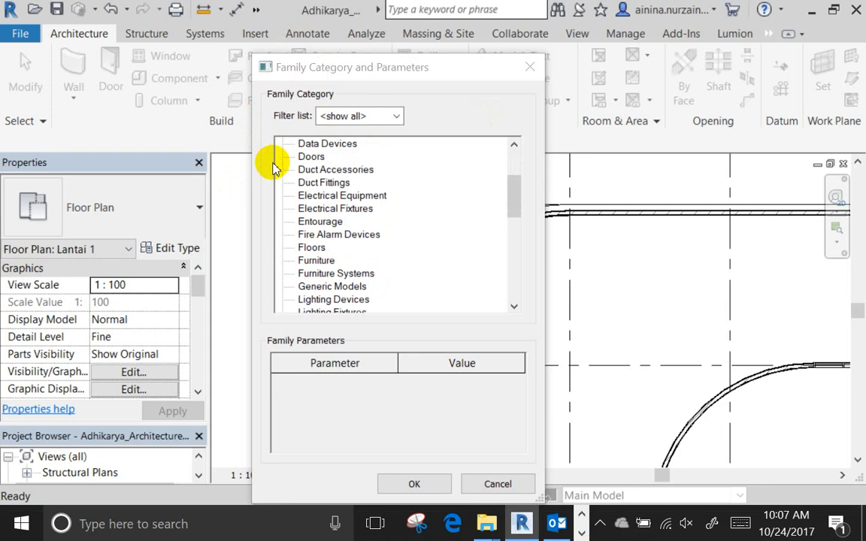
pyautogui.scroll(-8, 274, 169)
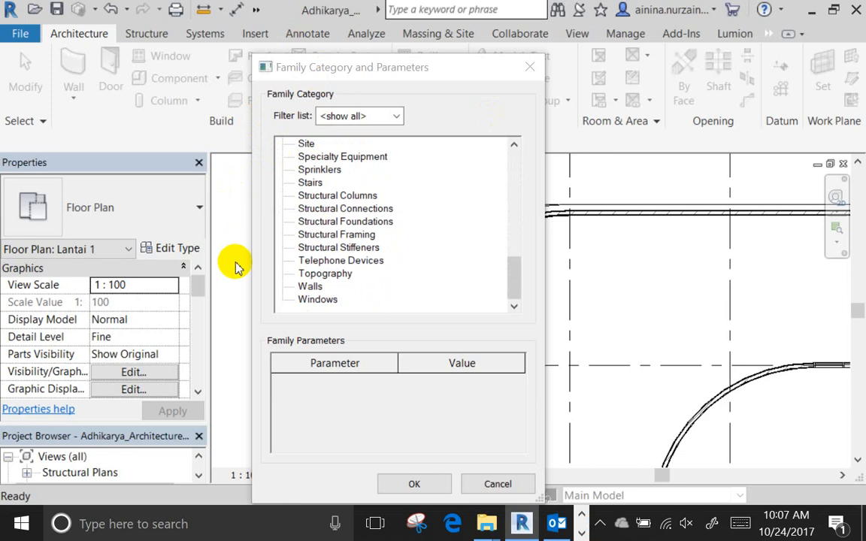
pyautogui.click(263, 236)
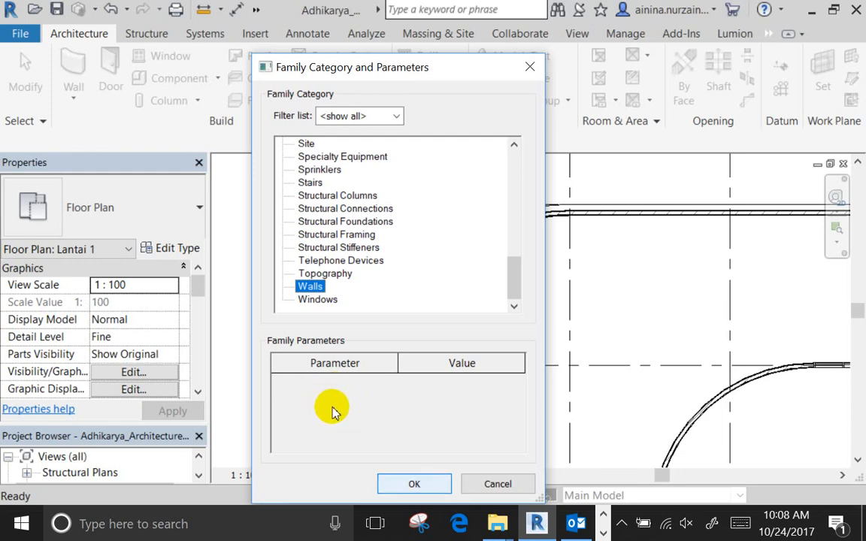
pyautogui.press('Return')
# Name the in-place wall family "Void wall"
pyautogui.moveTo(456, 324); pyautogui.dragTo(292, 197)
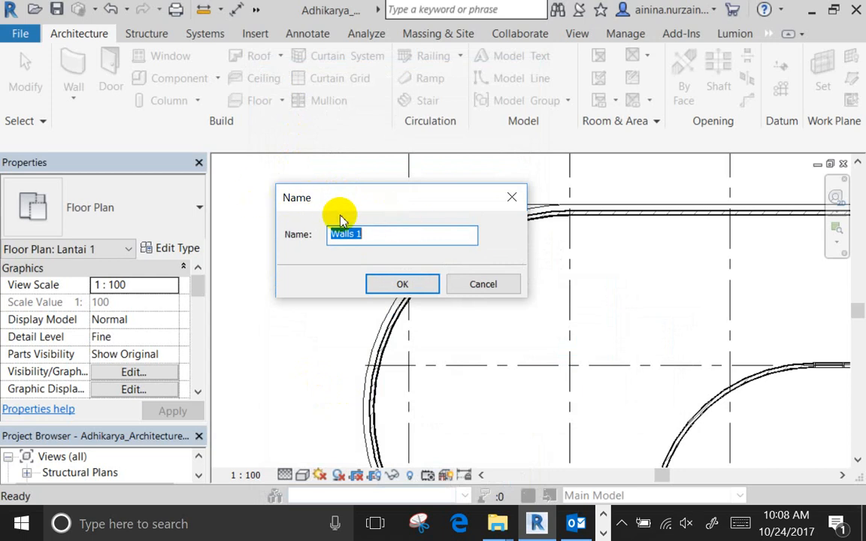
pyautogui.write('Void')
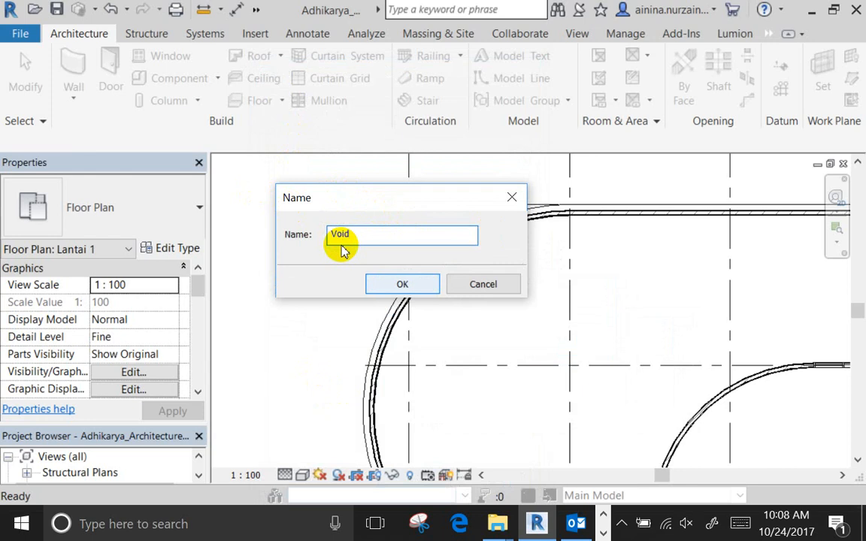
pyautogui.write(' wall')
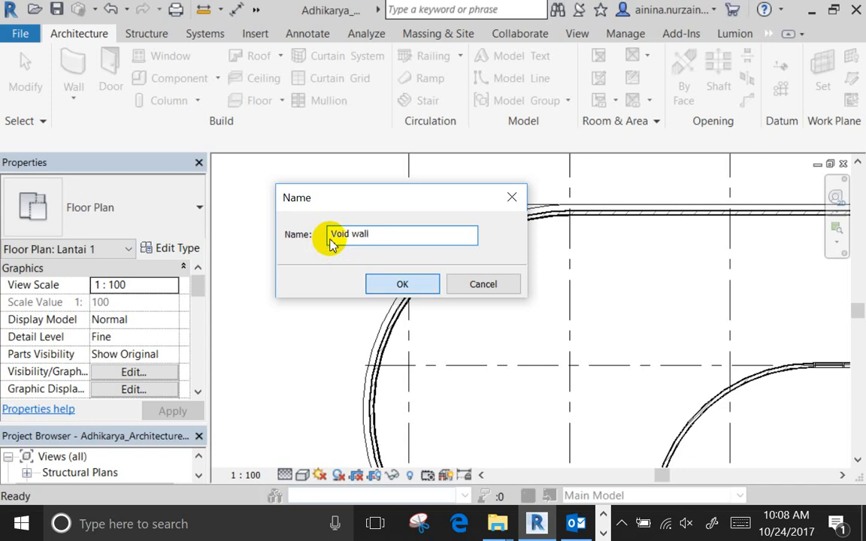
pyautogui.press('Return')
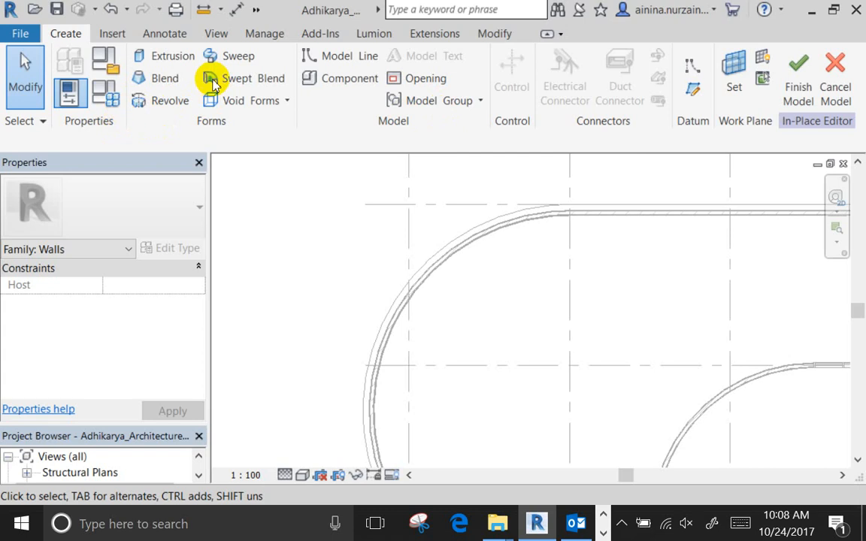
# Start a void extrusion in the in-place wall family, with the whole curved wall in view
pyautogui.click(225, 57)
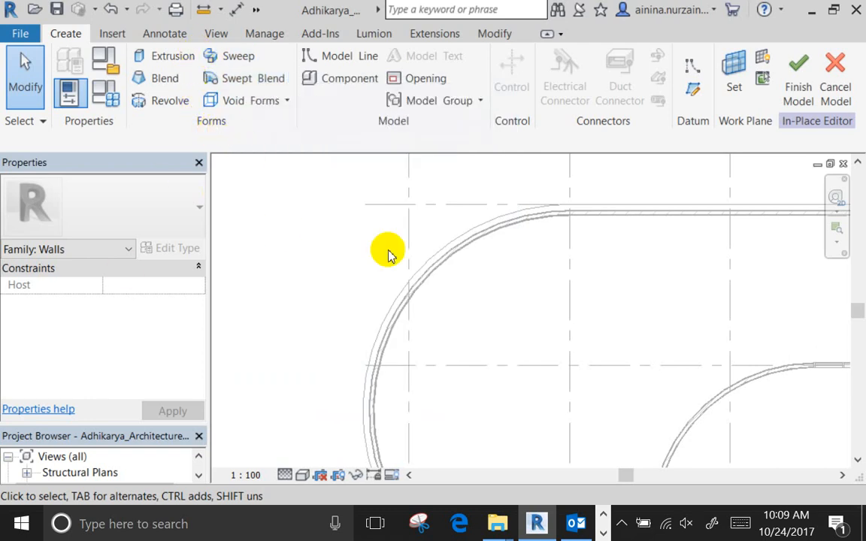
pyautogui.click(227, 99)
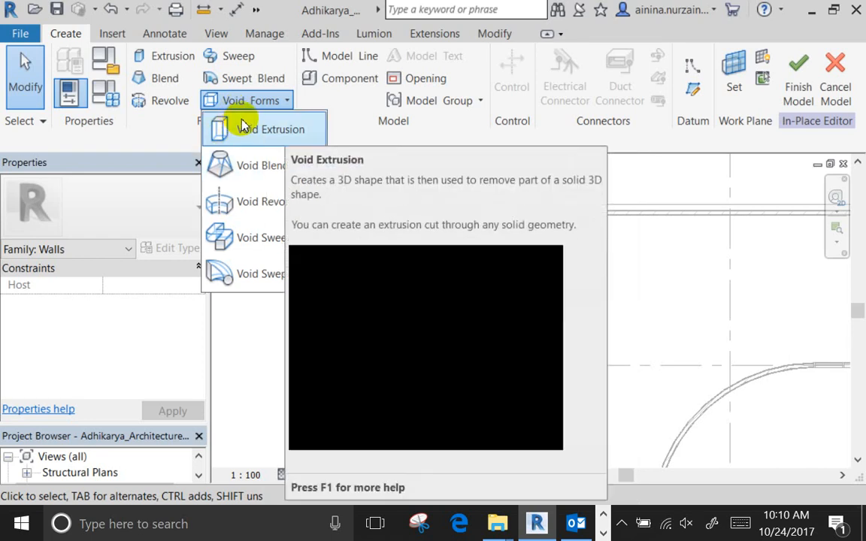
pyautogui.click(242, 125)
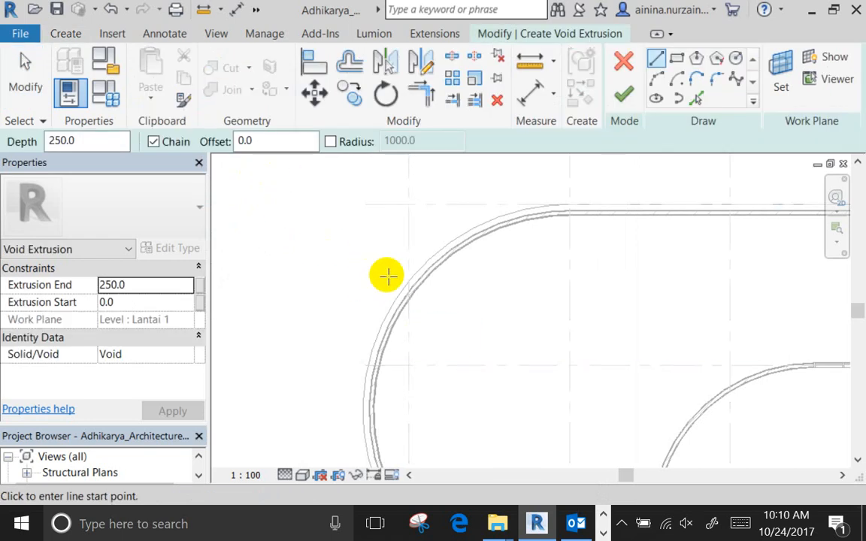
pyautogui.scroll(-2, 388, 269)
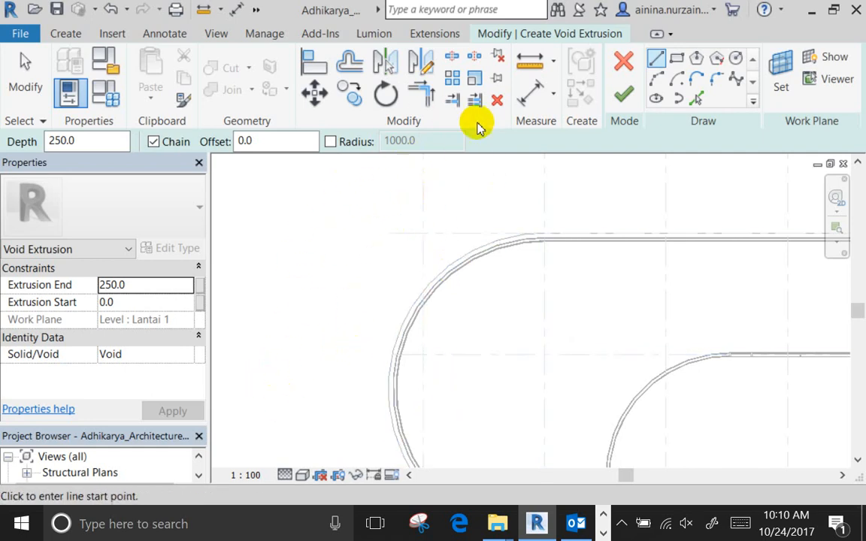
pyautogui.moveTo(367, 224); pyautogui.dragTo(359, 188, button='middle')
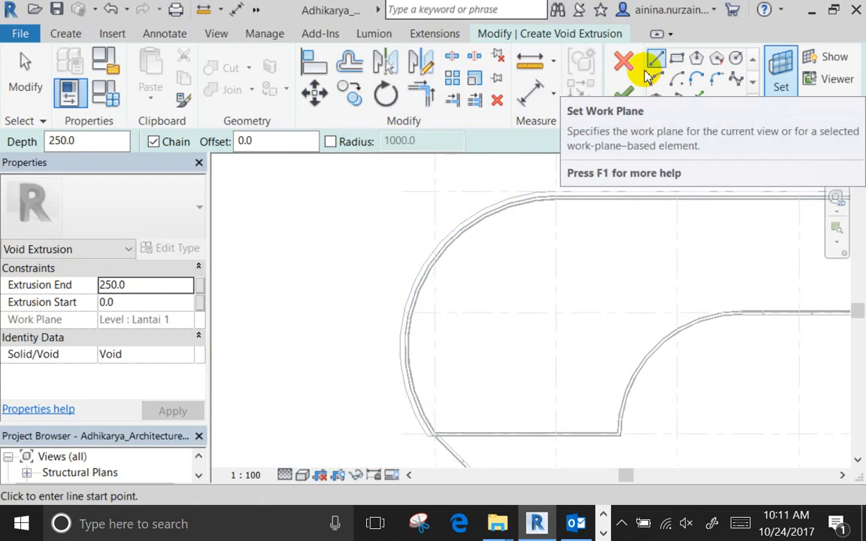
pyautogui.click(59, 35)
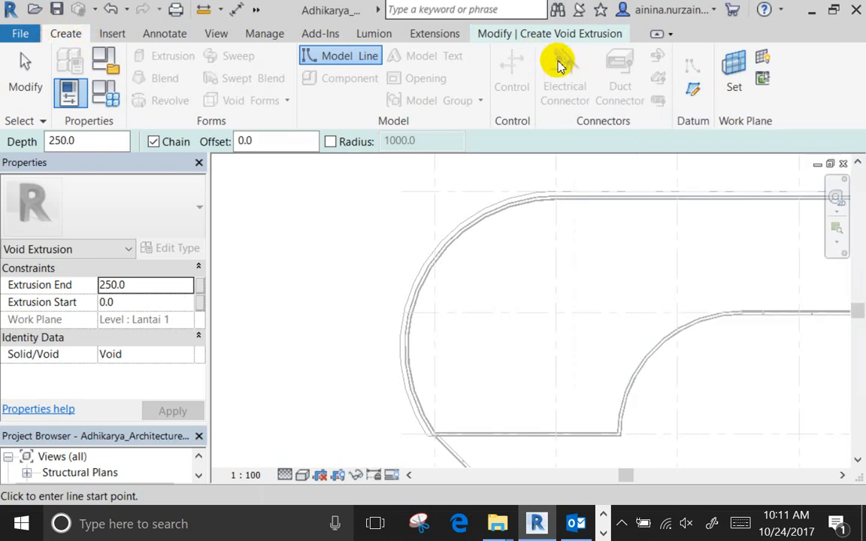
pyautogui.click(487, 33)
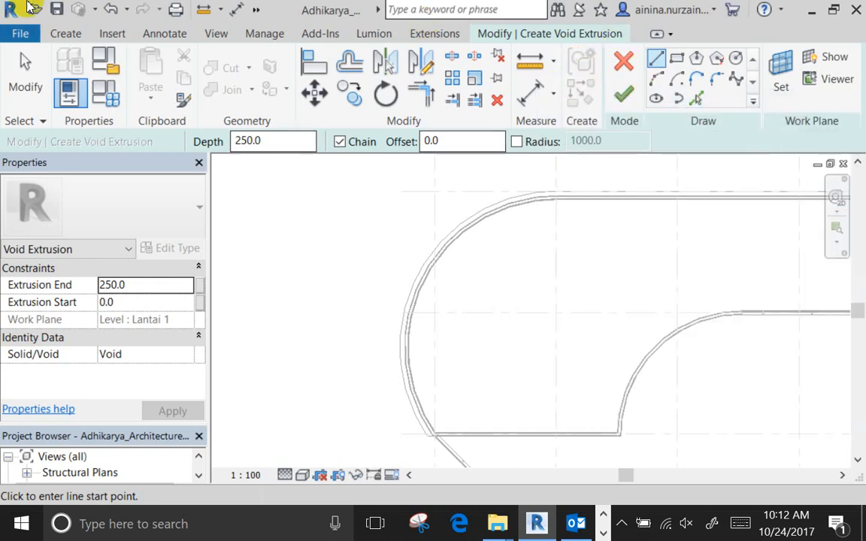
# Draw a reference plane sloping at about 69° along the outer side of the curved wall
pyautogui.click(74, 35)
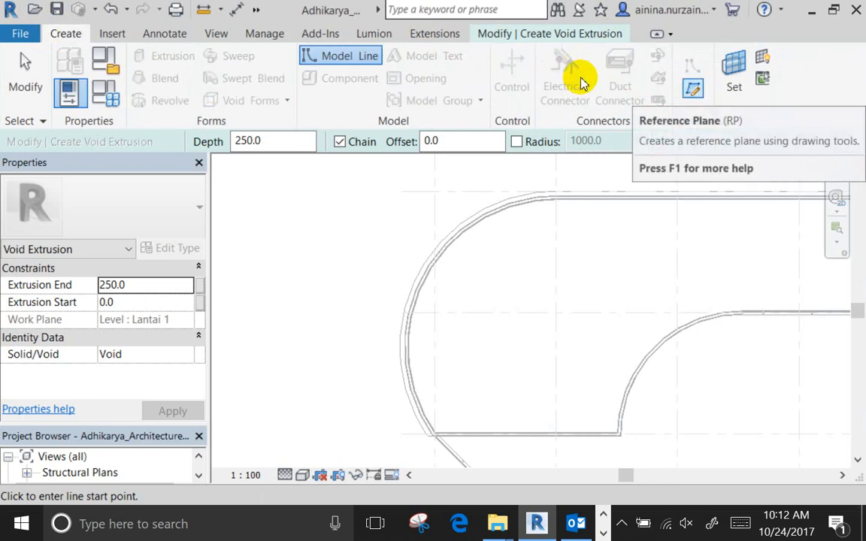
pyautogui.press('r')
pyautogui.press('p')
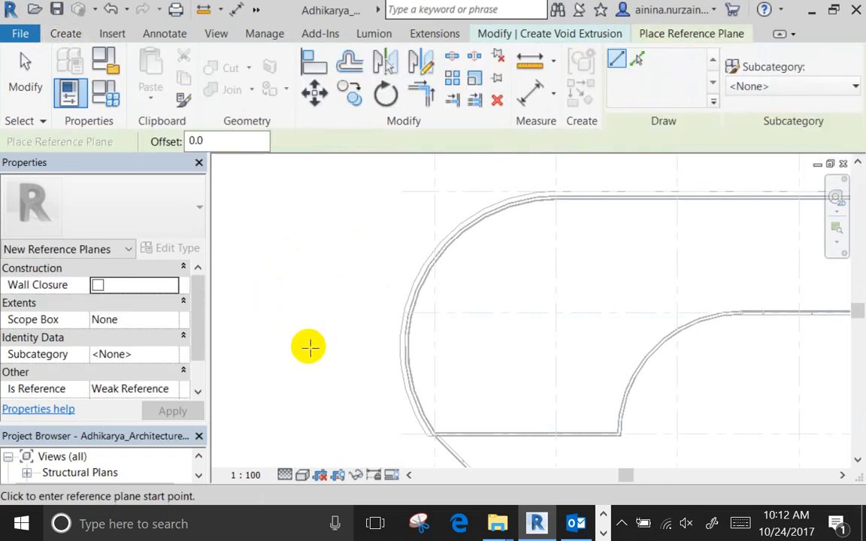
pyautogui.click(363, 412)
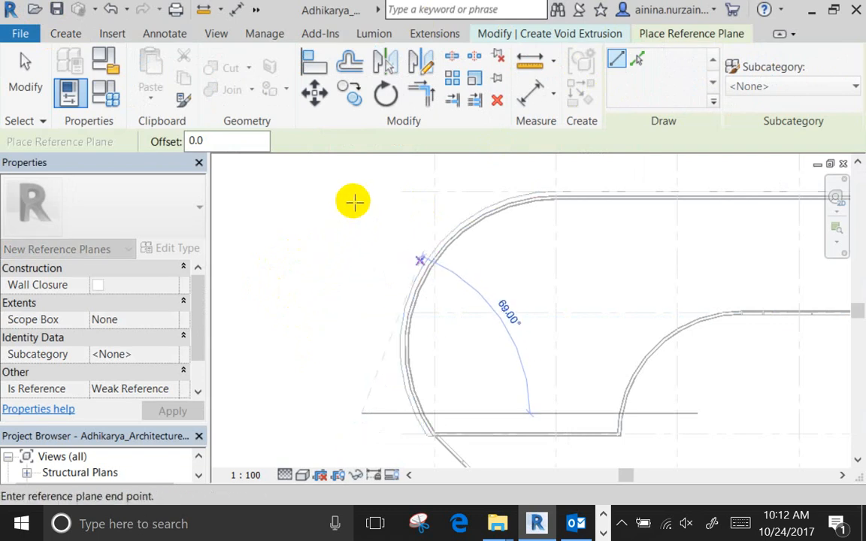
pyautogui.click(382, 143)
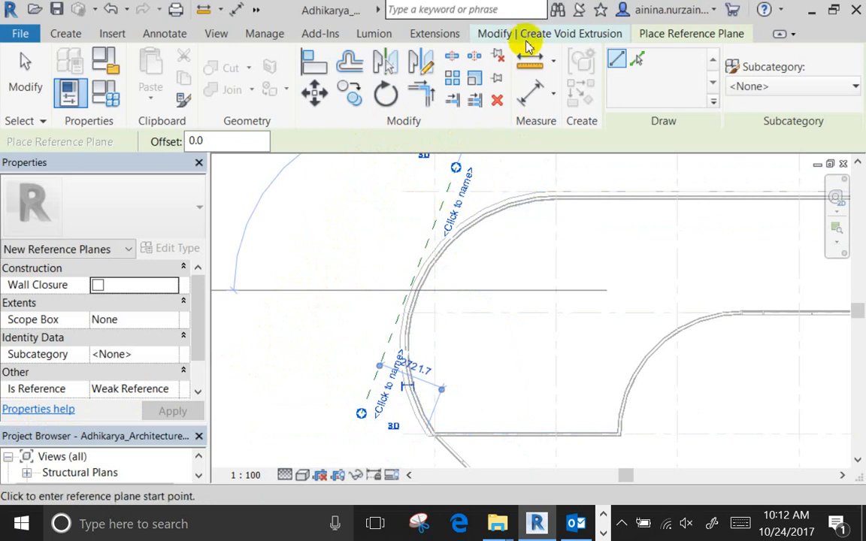
pyautogui.click(636, 59)
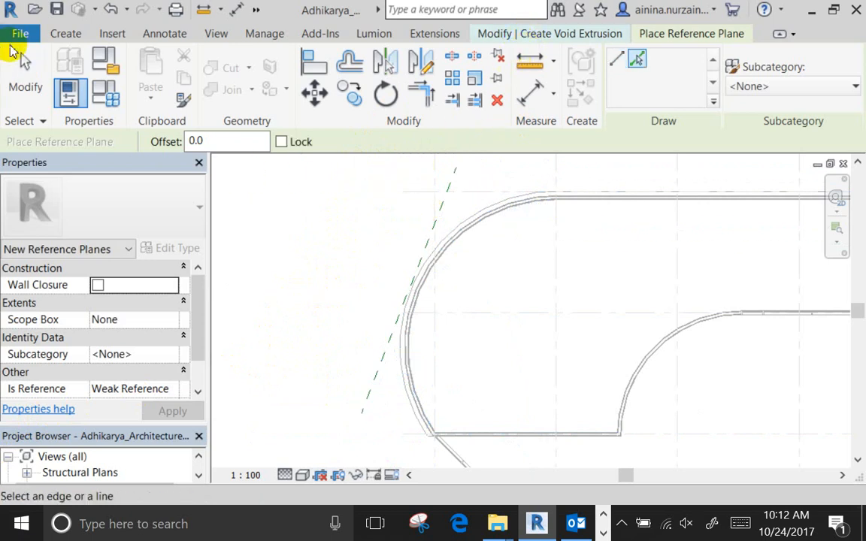
pyautogui.click(20, 60)
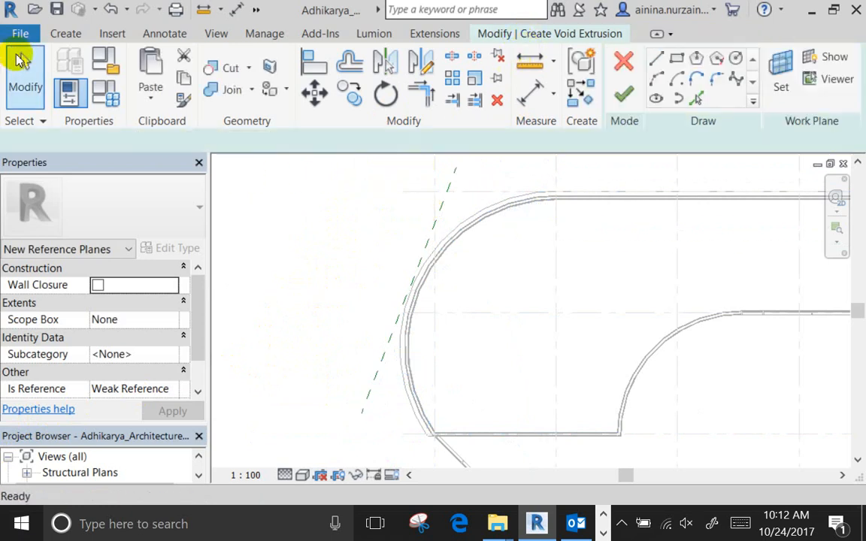
# Name the sloping reference plane beside the curved wall "A"
pyautogui.click(318, 316)
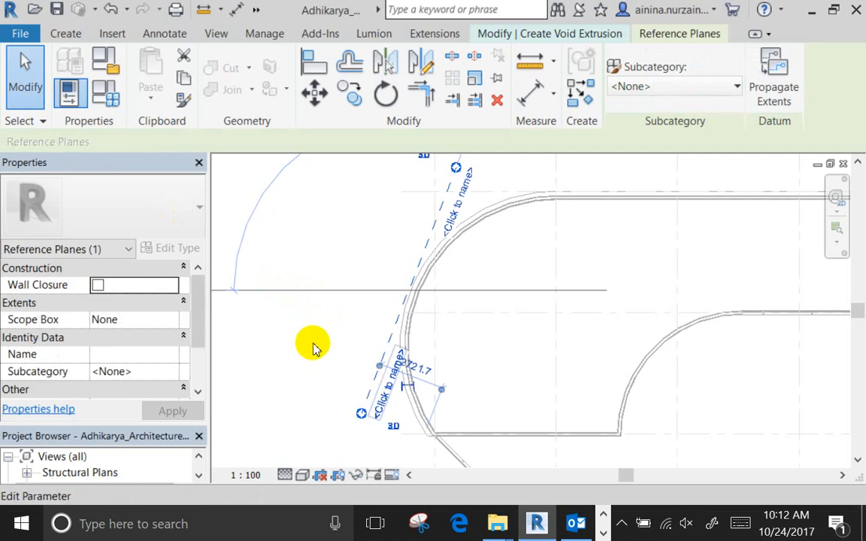
pyautogui.click(313, 343)
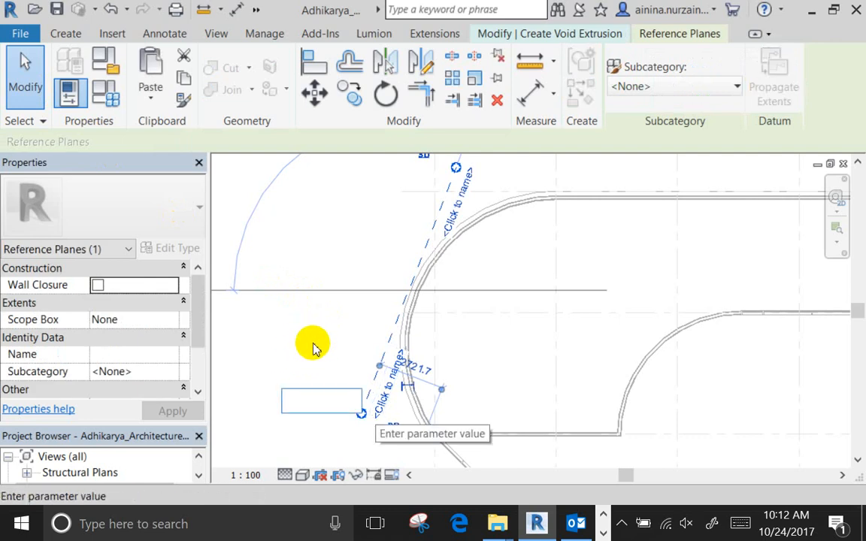
pyautogui.write('A')
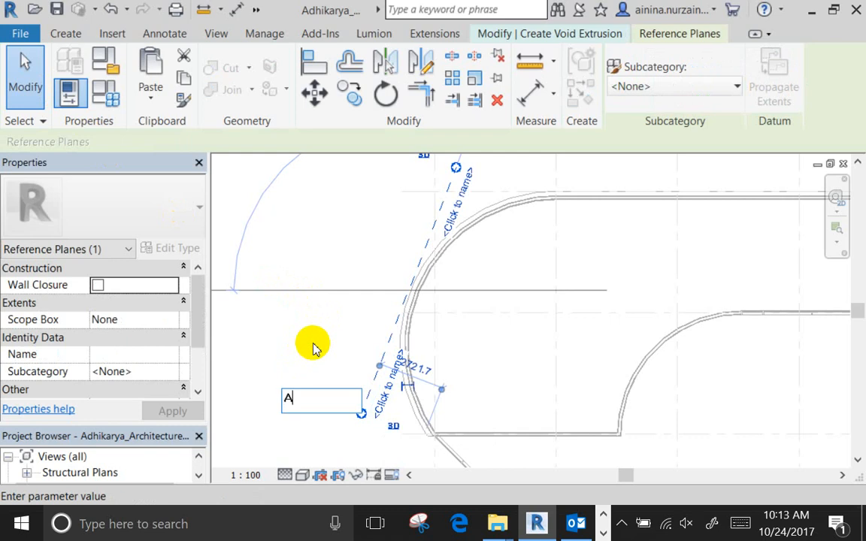
pyautogui.press('Return')
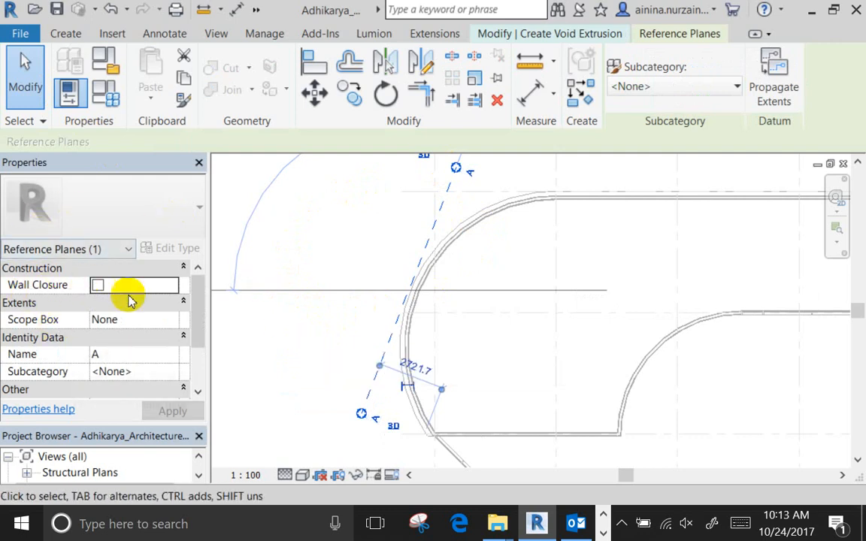
pyautogui.click(254, 183)
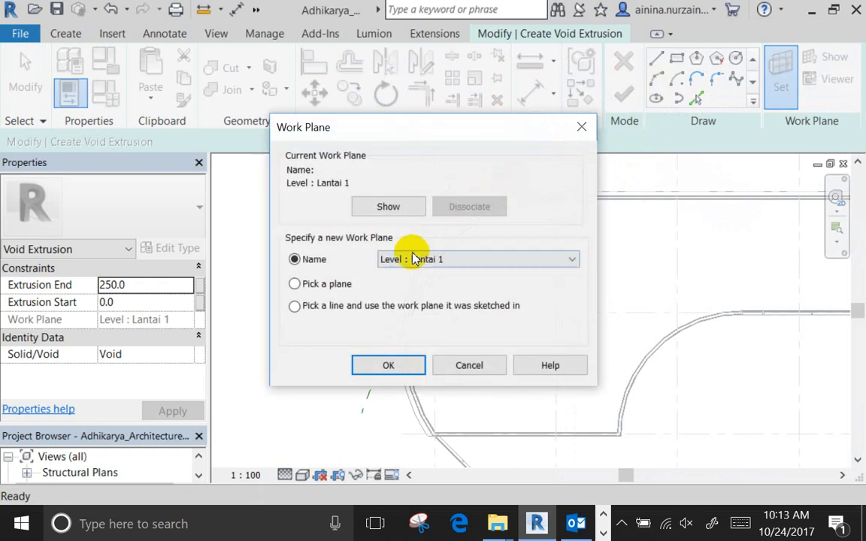
# Look for reference plane A among the named work planes offered for the void extrusion
pyautogui.click(417, 257)
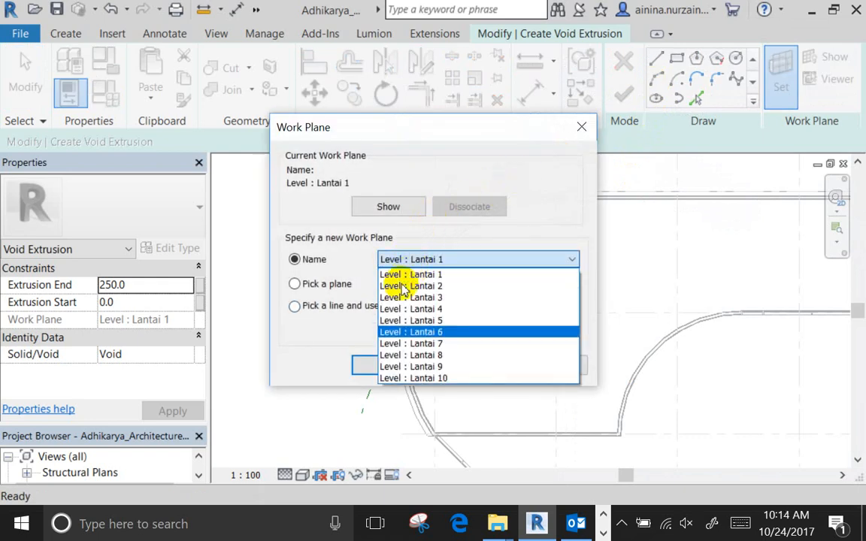
pyautogui.click(376, 220)
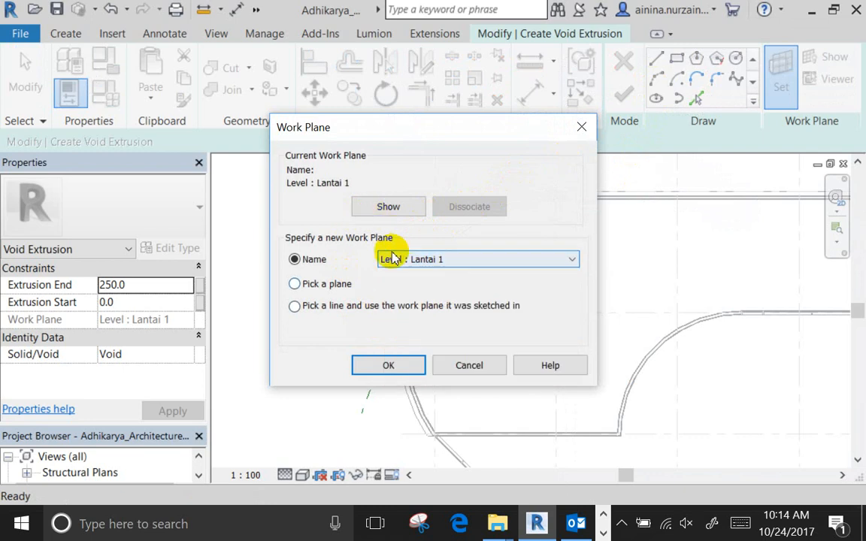
pyautogui.click(451, 306)
pyautogui.click(422, 260)
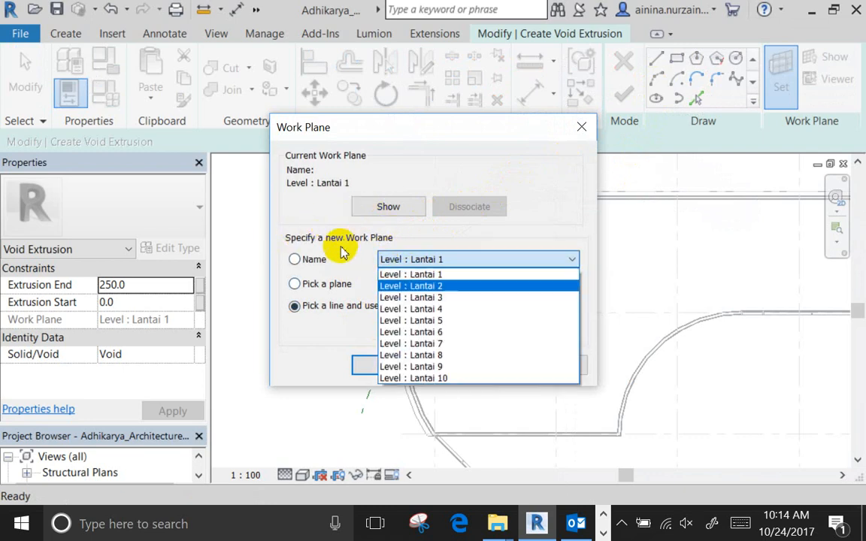
pyautogui.click(355, 219)
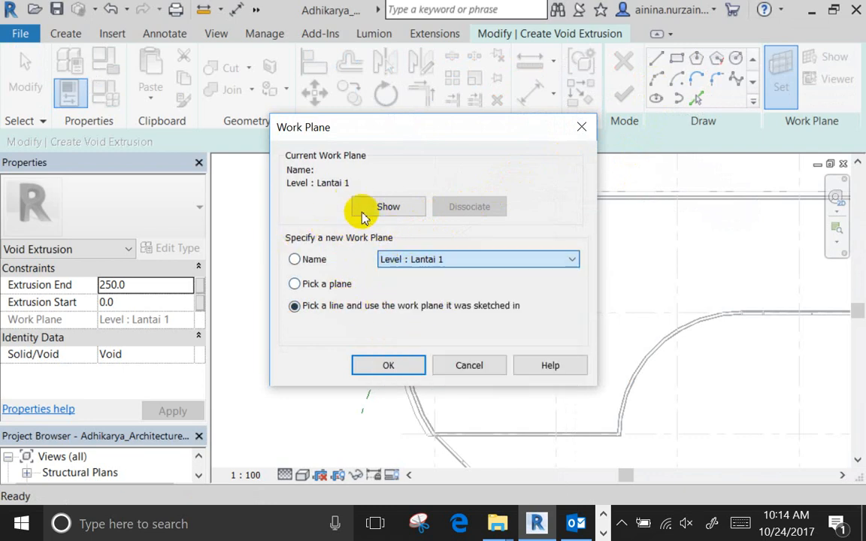
# Try to set the void extrusion's work plane by picking a plane, and by picking a line
pyautogui.click(295, 283)
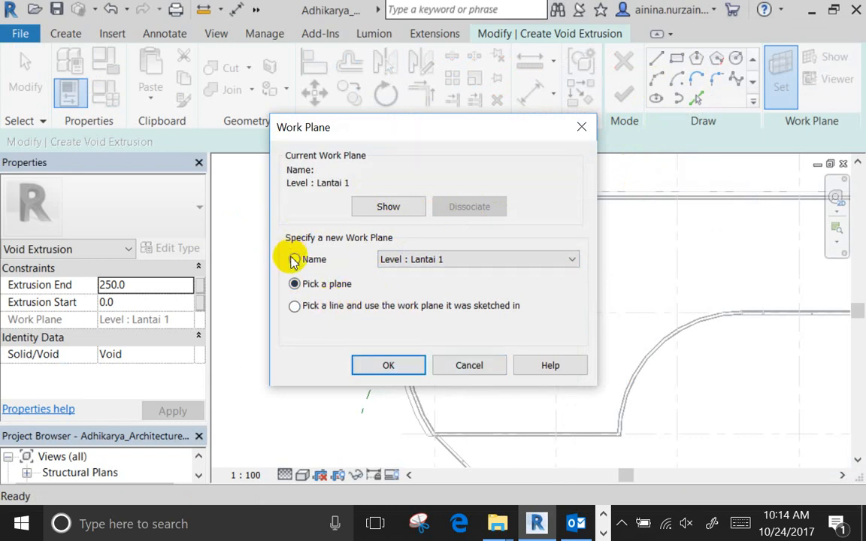
pyautogui.press('Return')
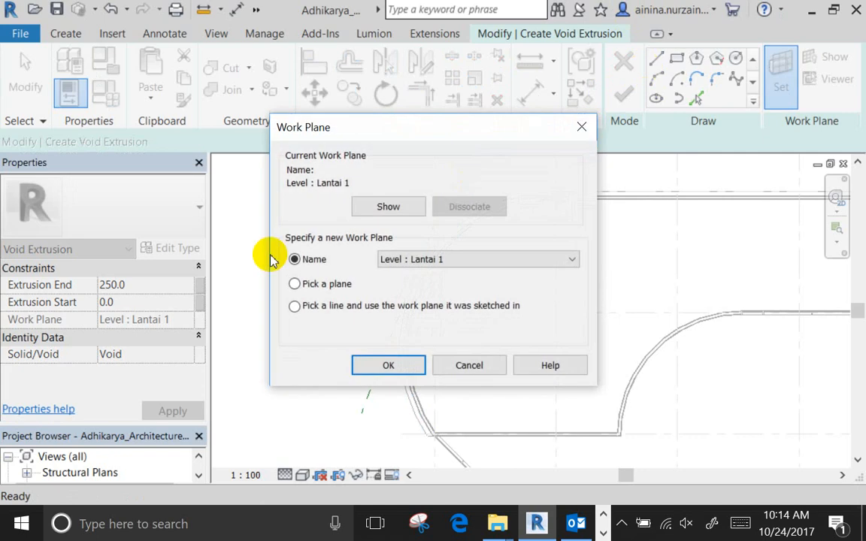
pyautogui.click(315, 308)
pyautogui.press('Return')
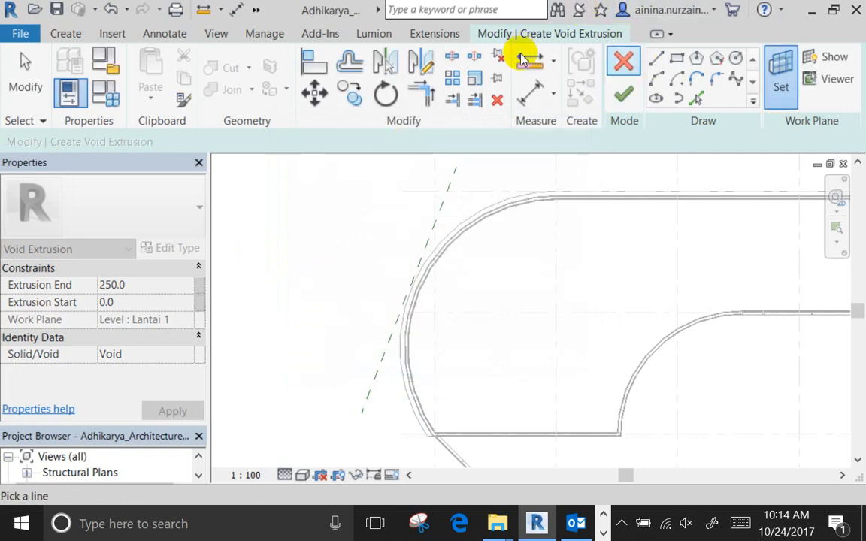
pyautogui.press('Escape')
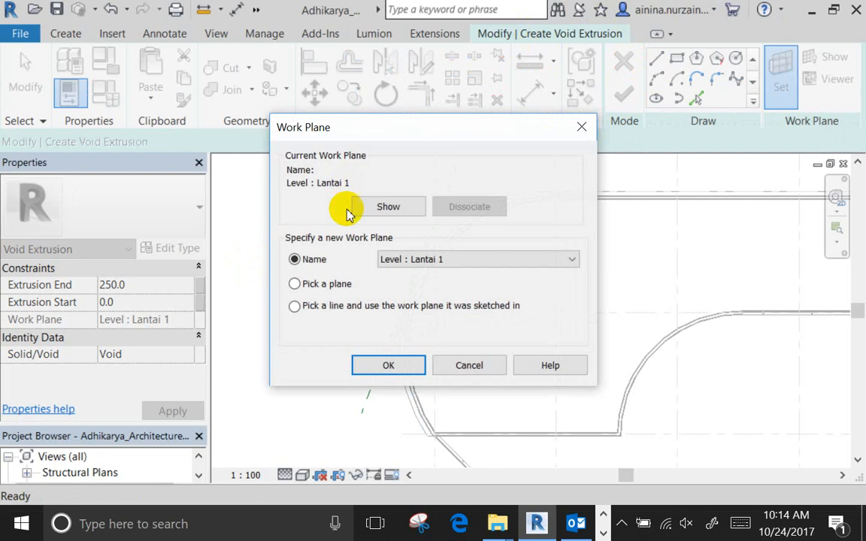
# Check the named work planes once more for reference plane A and leave the work plane unset
pyautogui.hotkey('alt', 'Down')
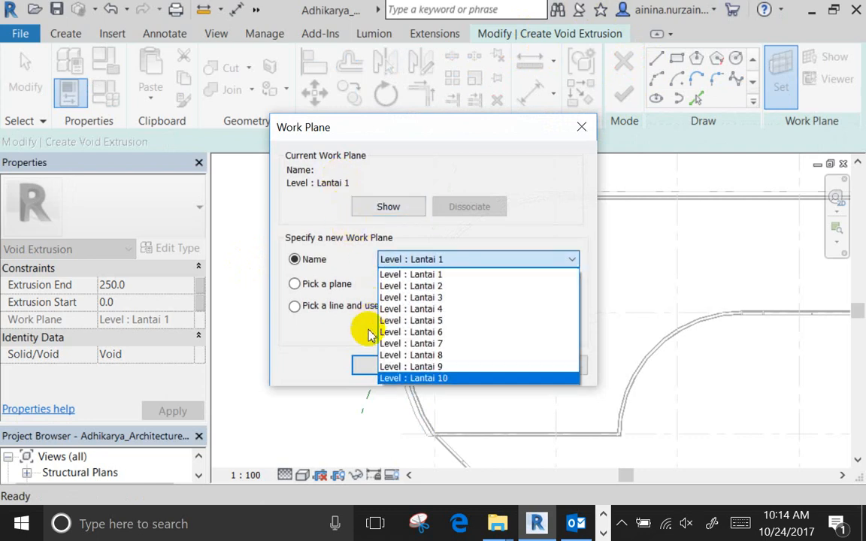
pyautogui.click(375, 213)
pyautogui.press('Escape')
pyautogui.press('Escape')
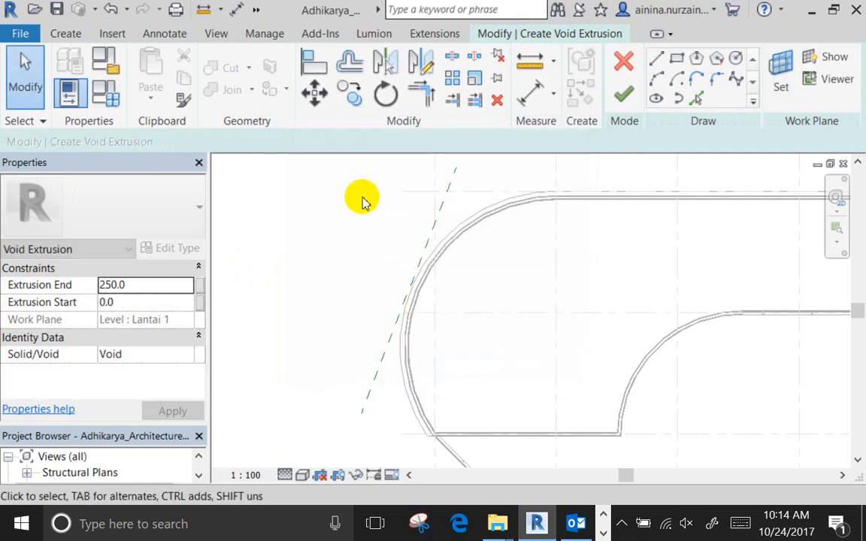
# Set the Is Reference property of reference plane A beside the curved wall to Strong Reference
pyautogui.click(434, 224)
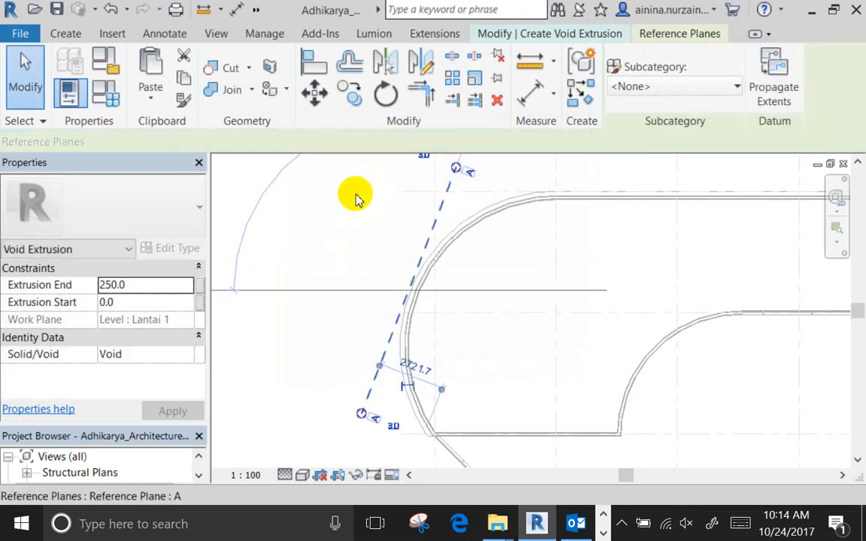
pyautogui.scroll(-2, 116, 311)
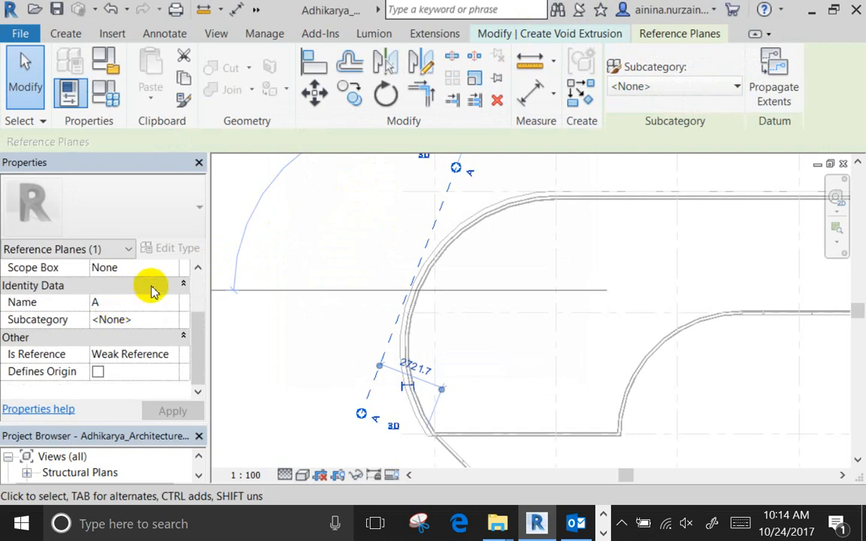
pyautogui.click(132, 319)
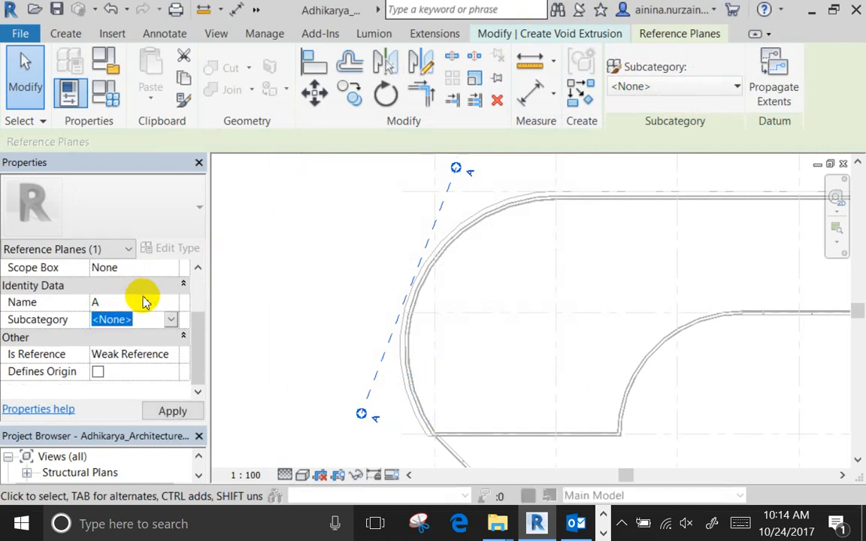
pyautogui.press('Tab')
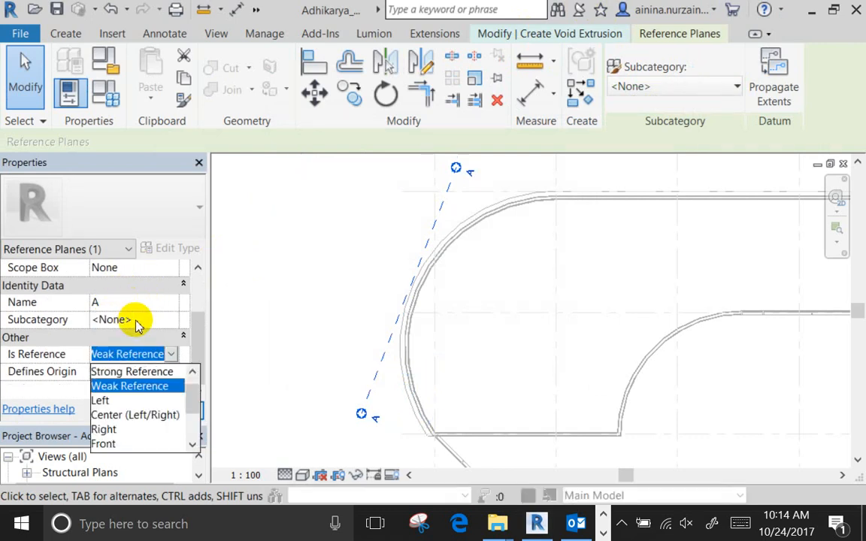
pyautogui.click(138, 311)
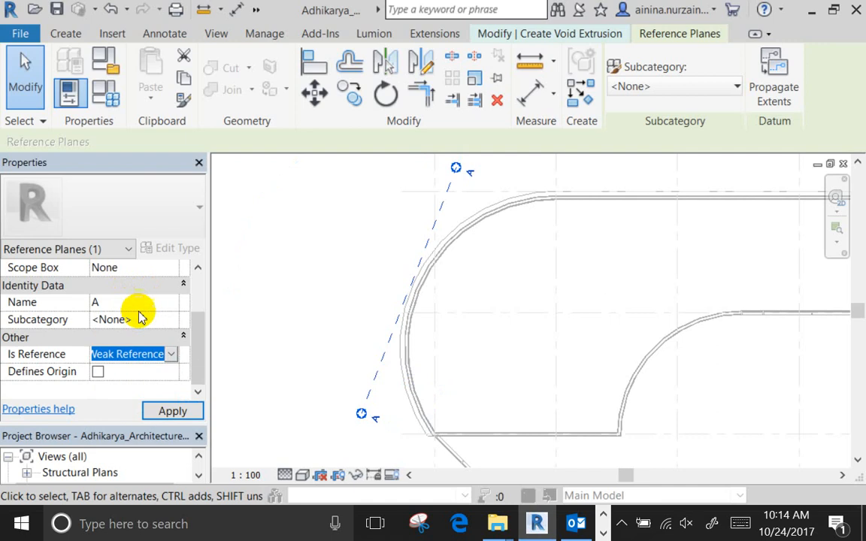
pyautogui.click(94, 301)
pyautogui.write('A')
pyautogui.hotkey('alt', 'Down')
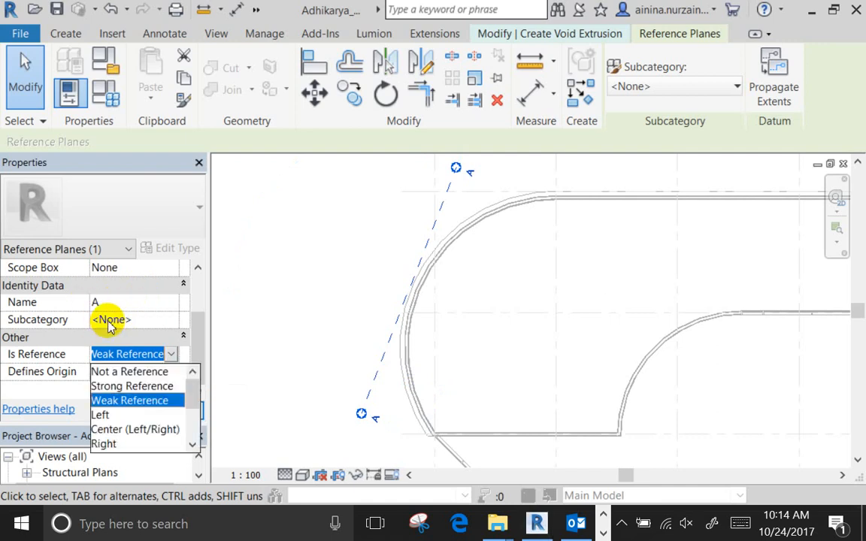
pyautogui.press('Up')
pyautogui.press('Return')
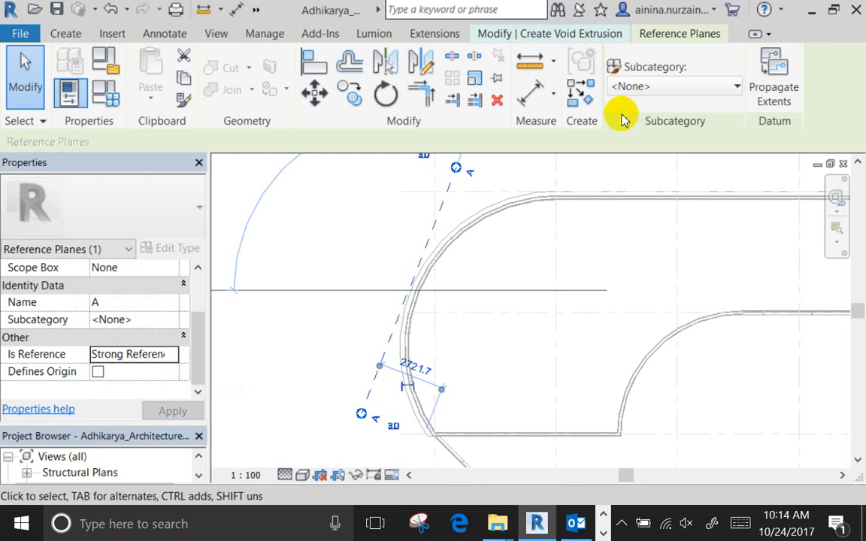
pyautogui.press('Escape')
# Set the void extrusion's work plane to Level : Lantai 1
pyautogui.click(781, 86)
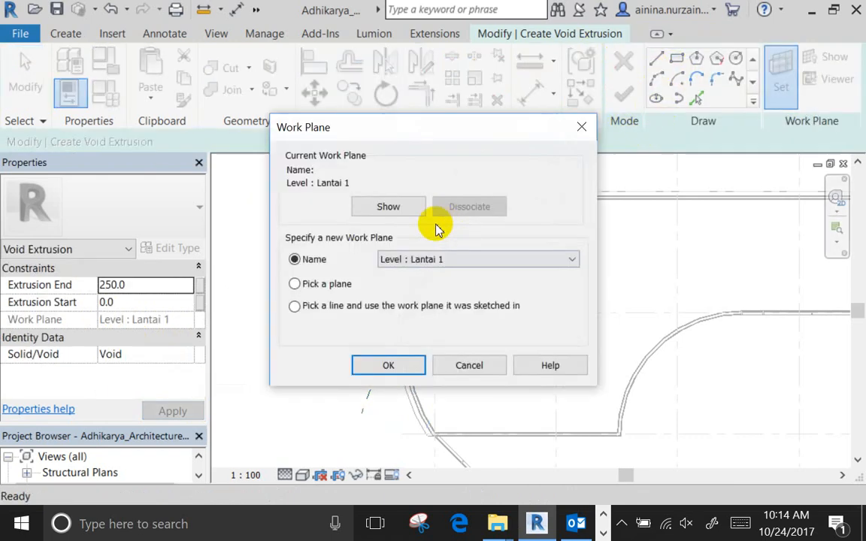
pyautogui.click(446, 258)
pyautogui.click(408, 274)
pyautogui.click(399, 365)
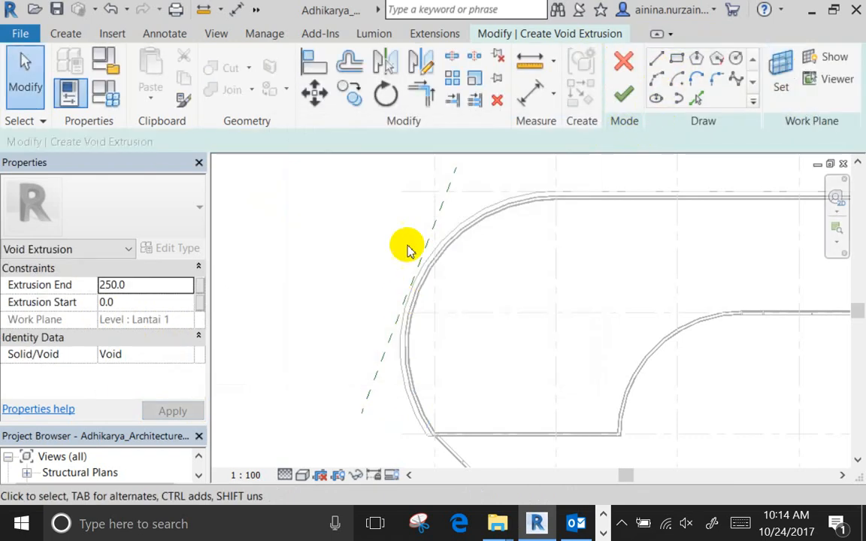
# Delete reference plane A beside the curved wall and discard the void extrusion sketch
pyautogui.click(349, 195)
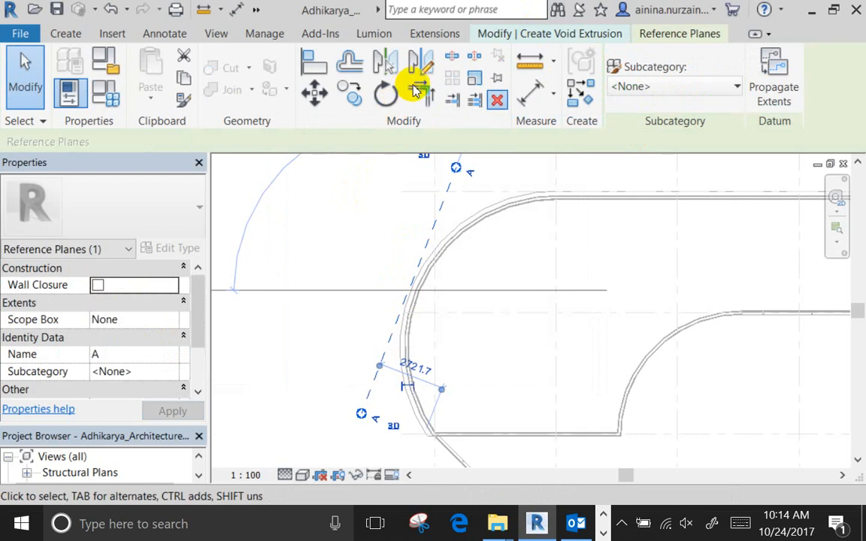
pyautogui.click(497, 99)
pyautogui.click(623, 61)
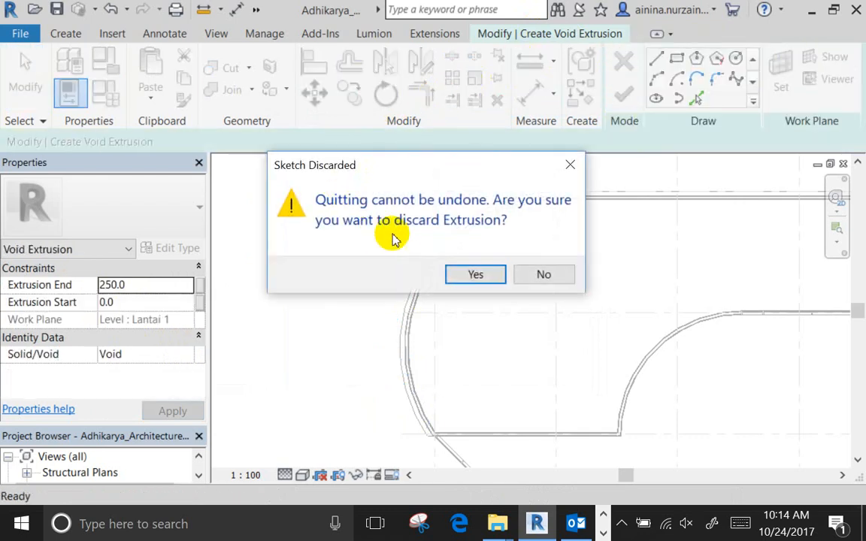
pyautogui.press('Return')
# Draw a reference plane sloping at about 67° along the outer side of the curved wall and name it "A"
pyautogui.click(65, 30)
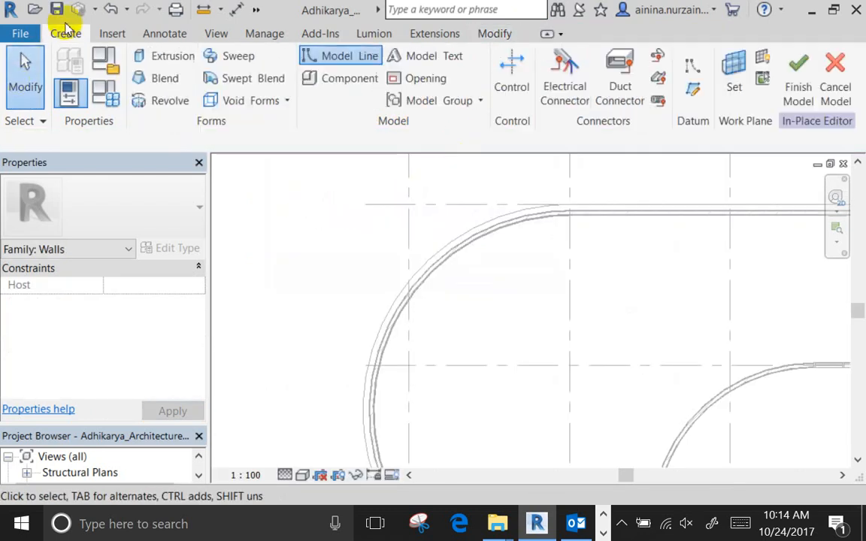
pyautogui.press('r')
pyautogui.press('p')
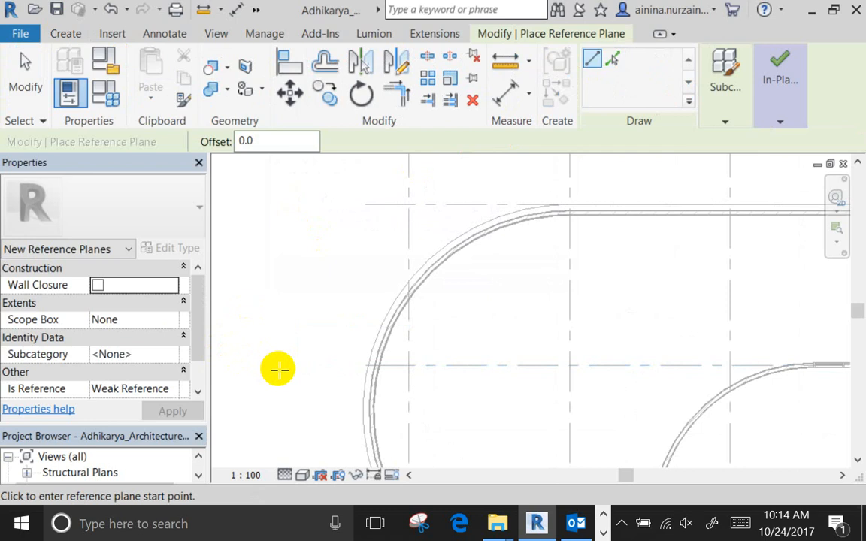
pyautogui.click(333, 445)
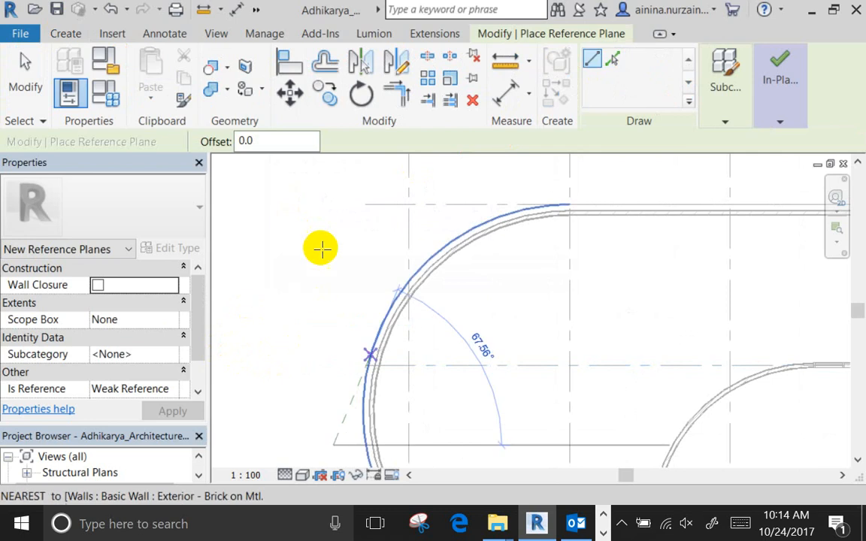
pyautogui.click(372, 153)
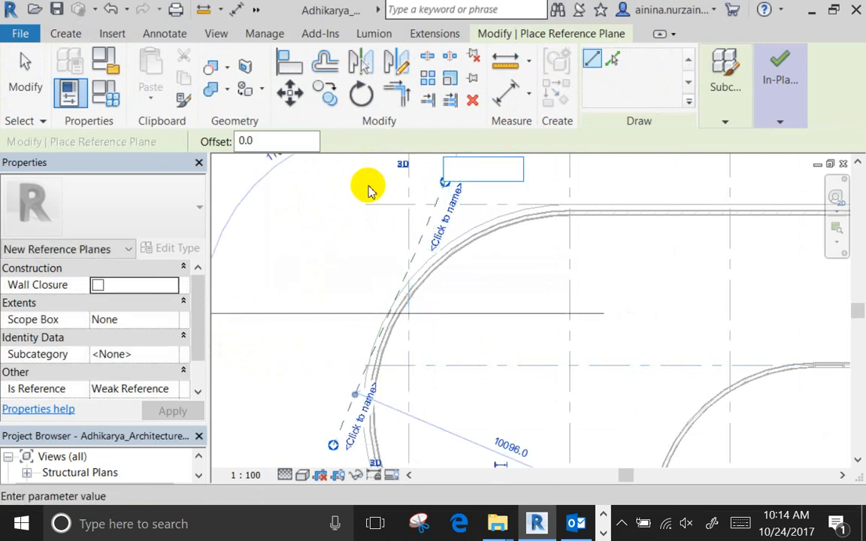
pyautogui.write('A')
pyautogui.press('Return')
pyautogui.press('Escape')
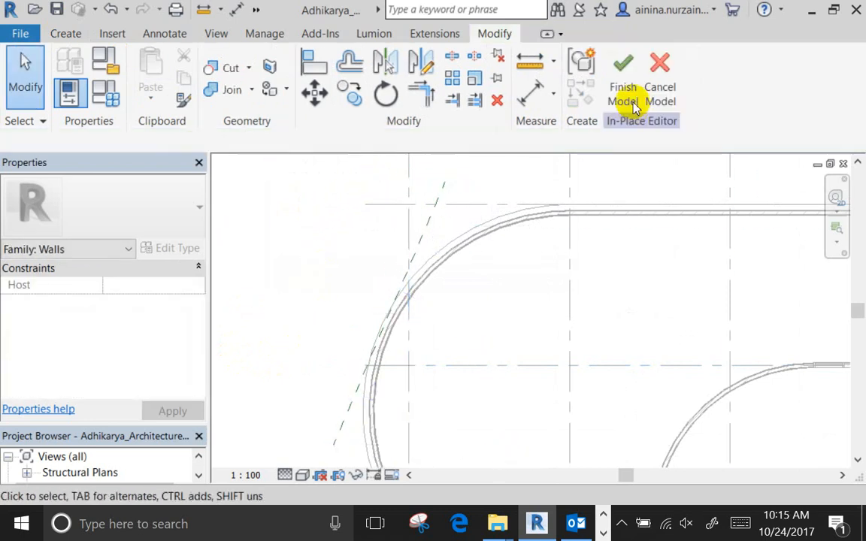
# Start a void extrusion in the in-place wall family and set its work plane to Reference Plane : A
pyautogui.click(60, 33)
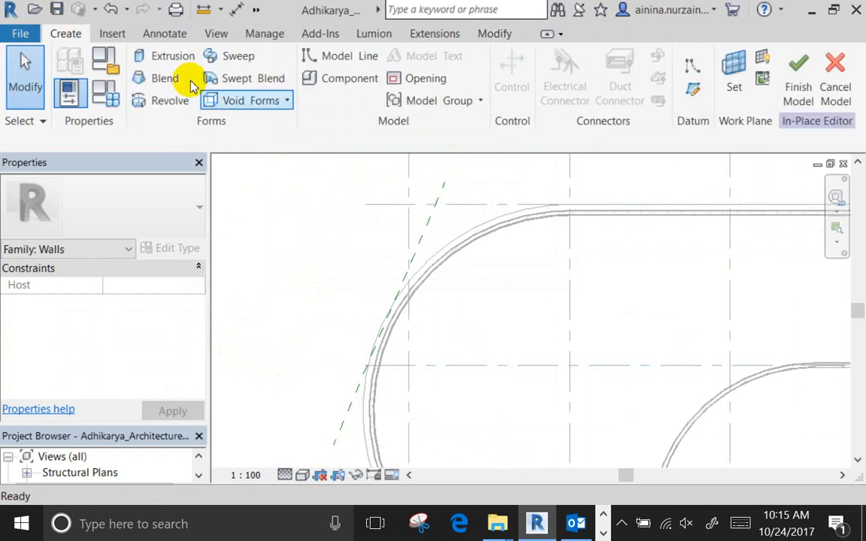
pyautogui.click(207, 101)
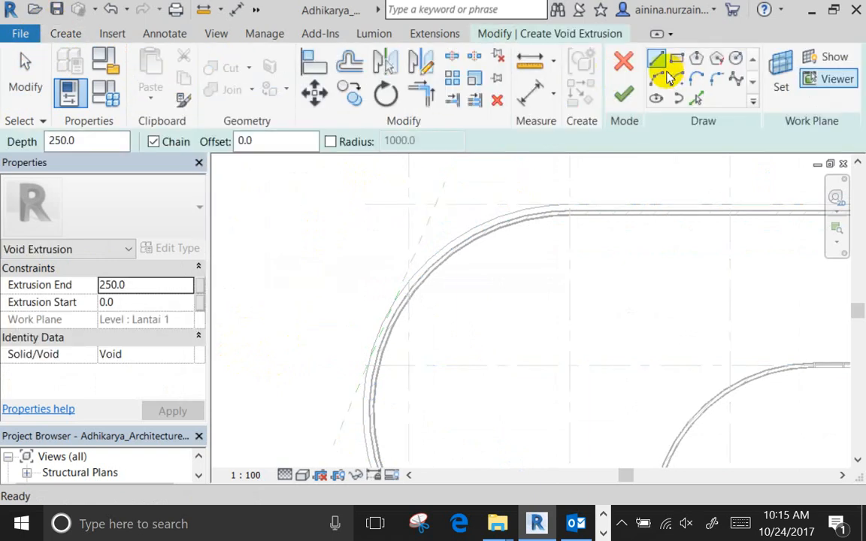
pyautogui.click(780, 77)
pyautogui.click(391, 258)
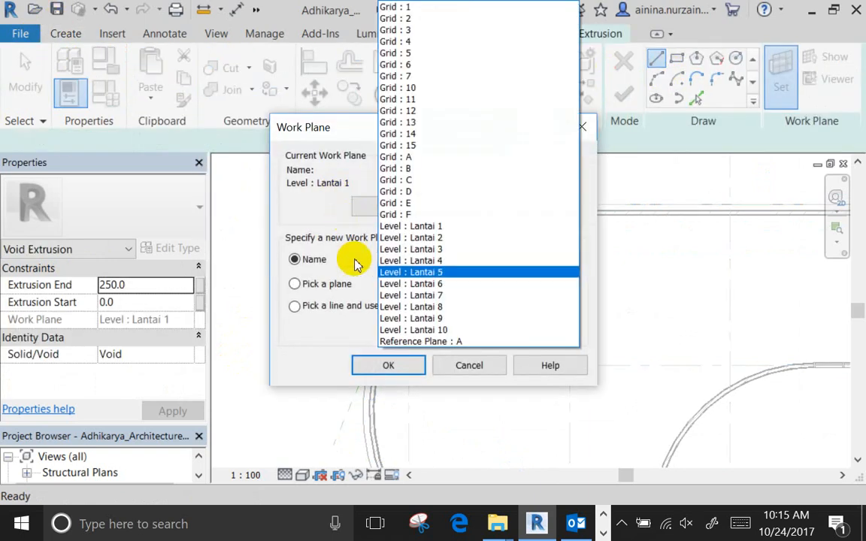
pyautogui.click(391, 343)
pyautogui.click(387, 365)
# Cancel the void extrusion sketch and delete reference plane A from the in-place wall family
pyautogui.click(623, 62)
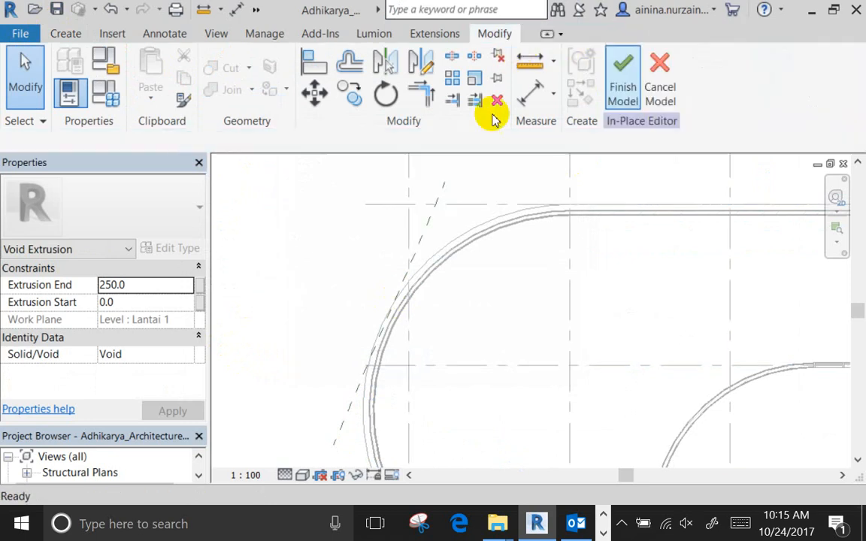
pyautogui.click(437, 196)
pyautogui.click(357, 200)
pyautogui.press('Delete')
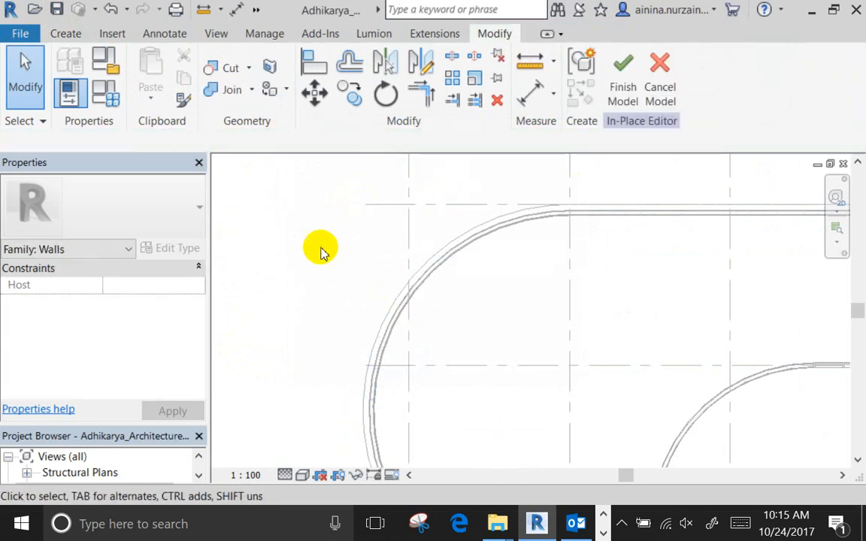
pyautogui.click(66, 33)
pyautogui.click(210, 101)
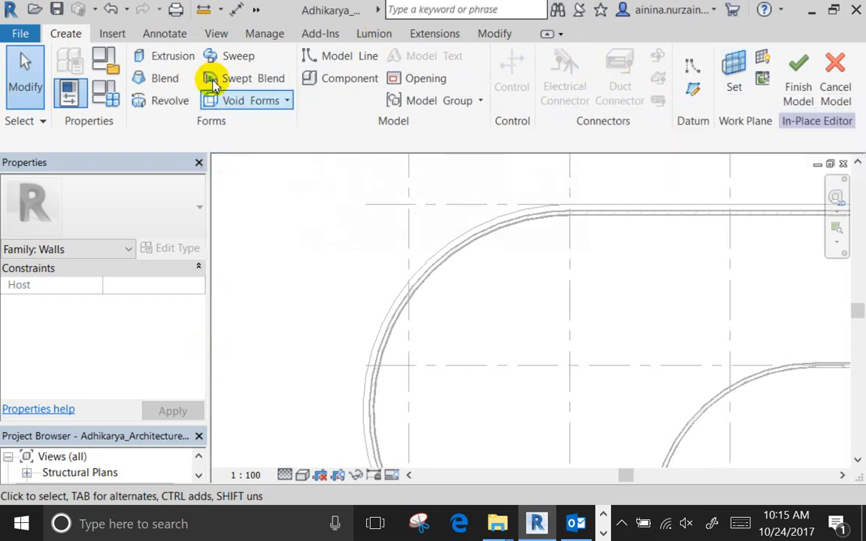
pyautogui.click(209, 101)
pyautogui.click(621, 66)
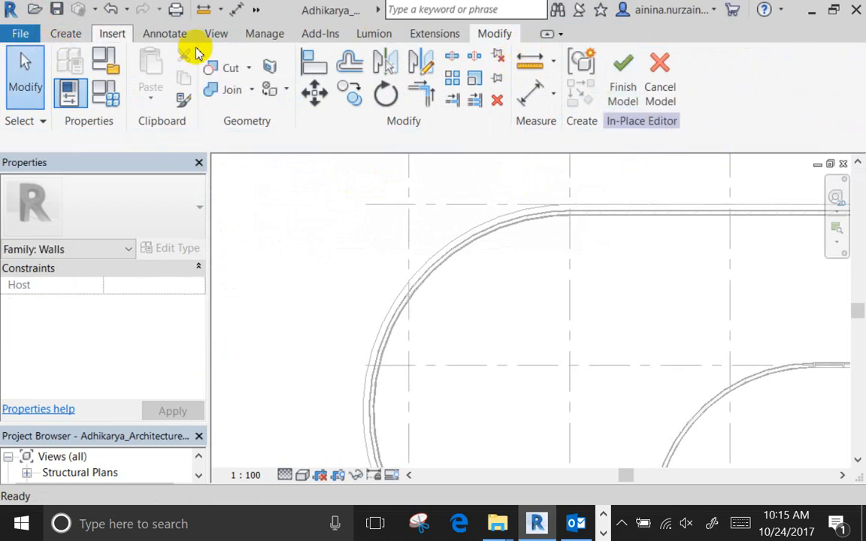
pyautogui.click(63, 33)
pyautogui.click(225, 100)
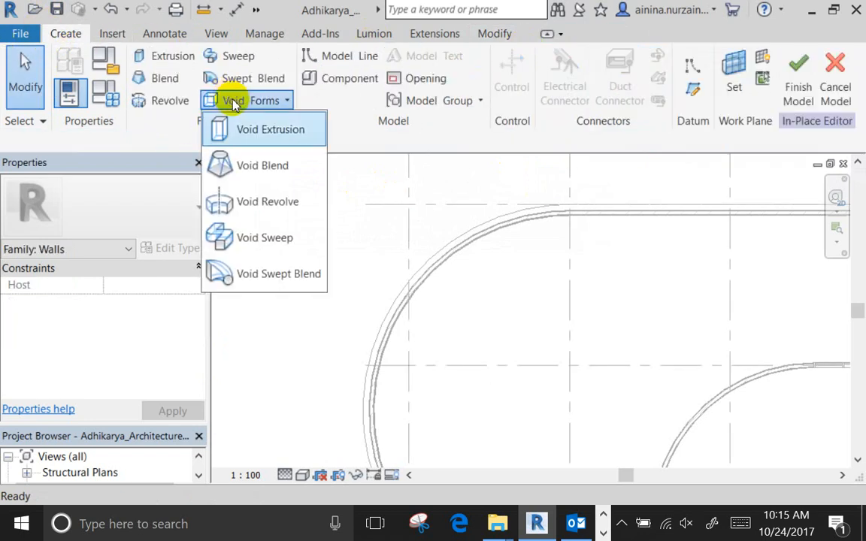
pyautogui.click(270, 126)
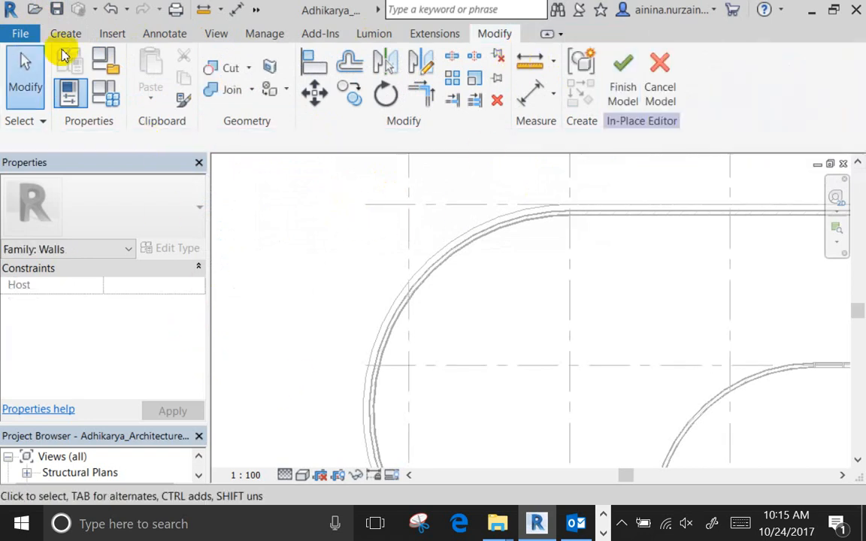
# Draw a sloping reference plane along the outer side of the building's curved wall and name it "A"
pyautogui.click(55, 30)
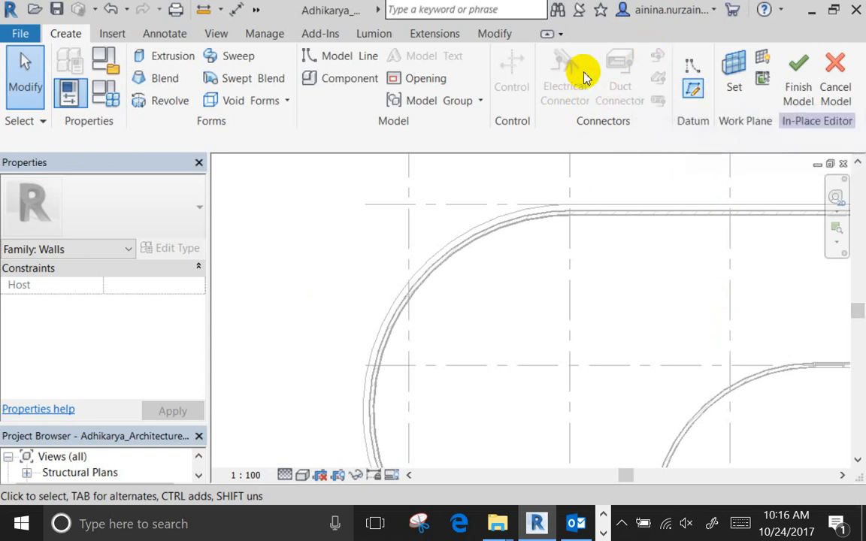
pyautogui.press('r')
pyautogui.press('p')
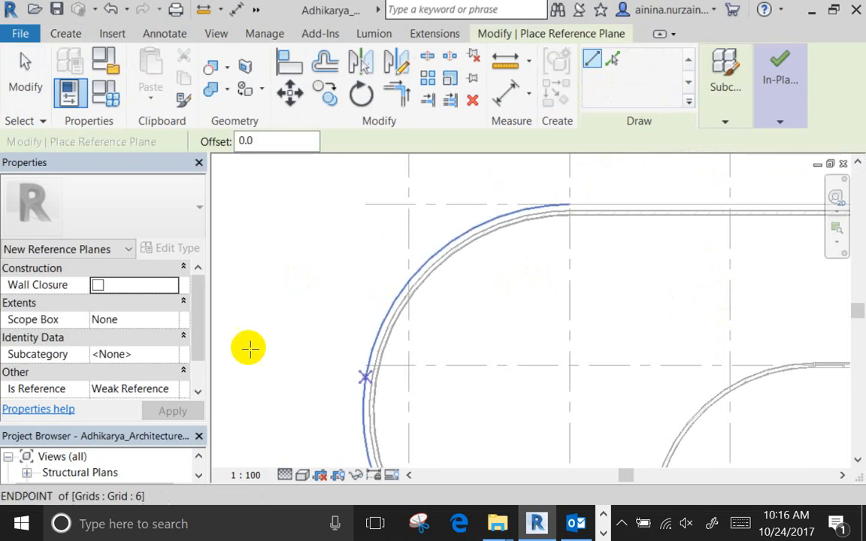
pyautogui.click(326, 430)
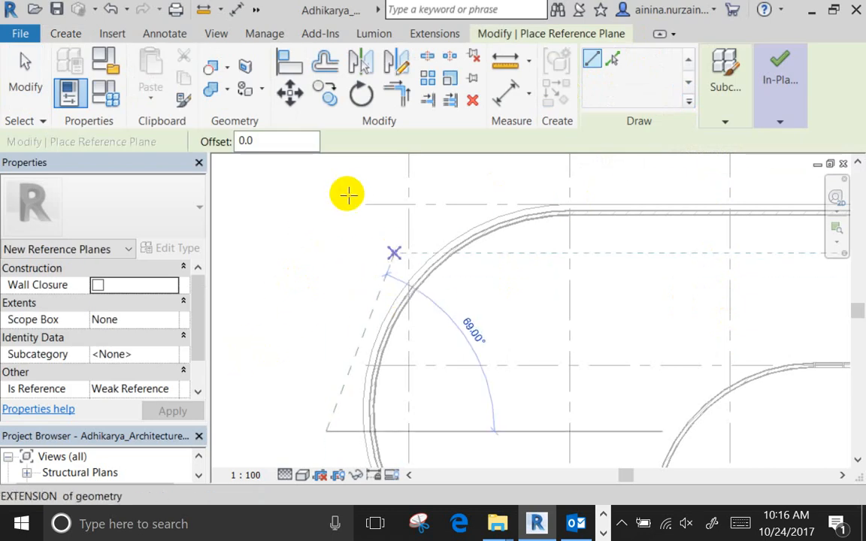
pyautogui.click(371, 150)
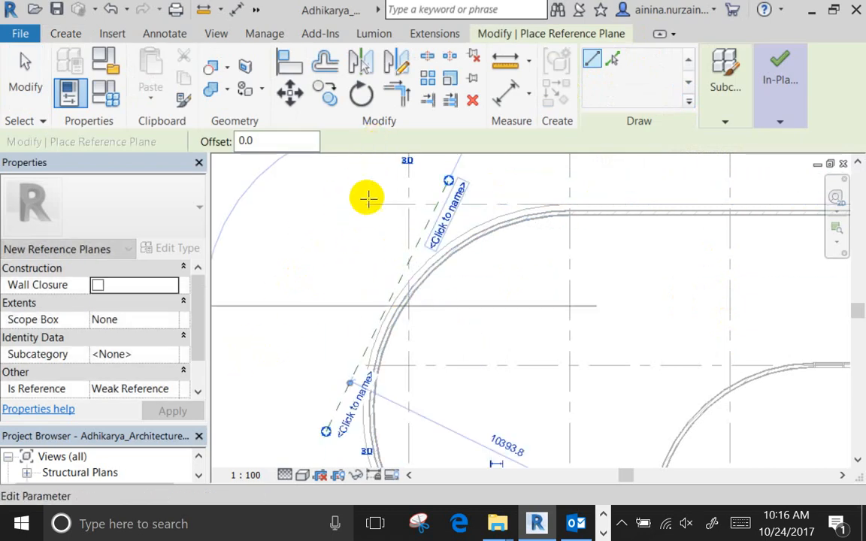
pyautogui.write('A')
pyautogui.press('Return')
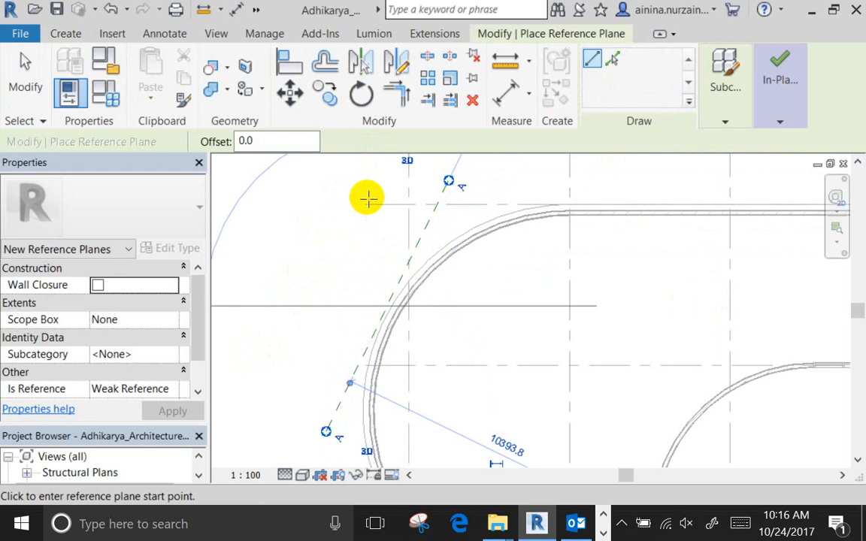
pyautogui.press('Escape')
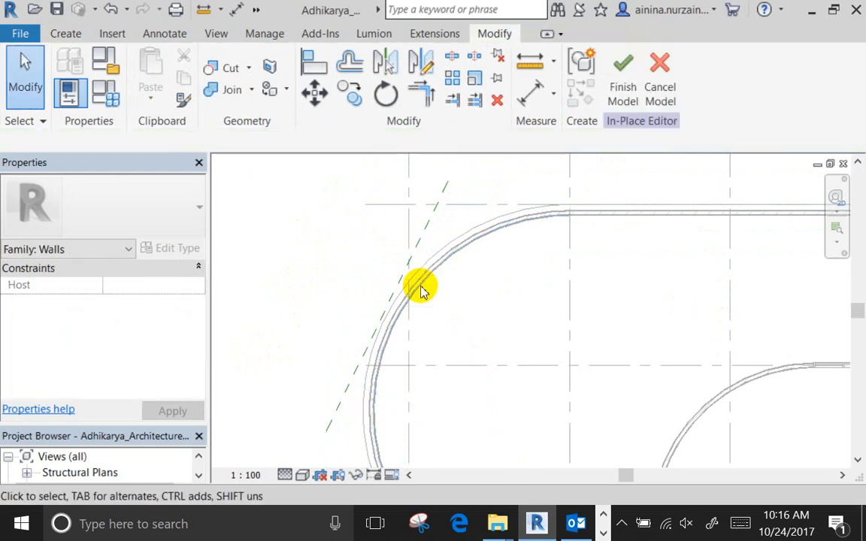
pyautogui.click(66, 33)
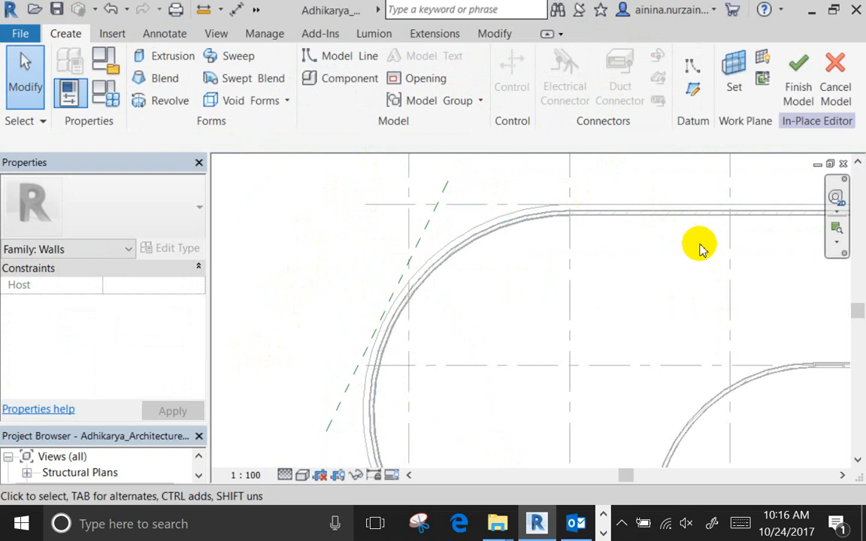
pyautogui.click(353, 203)
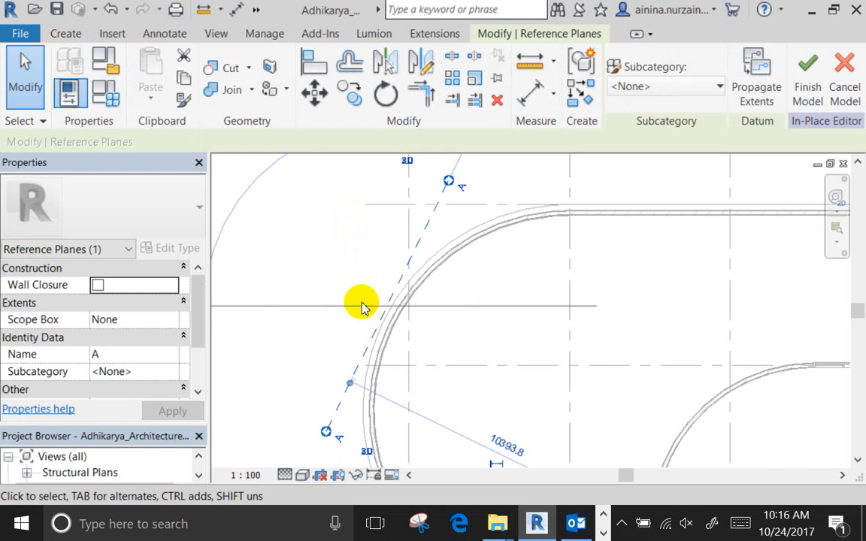
pyautogui.click(315, 222)
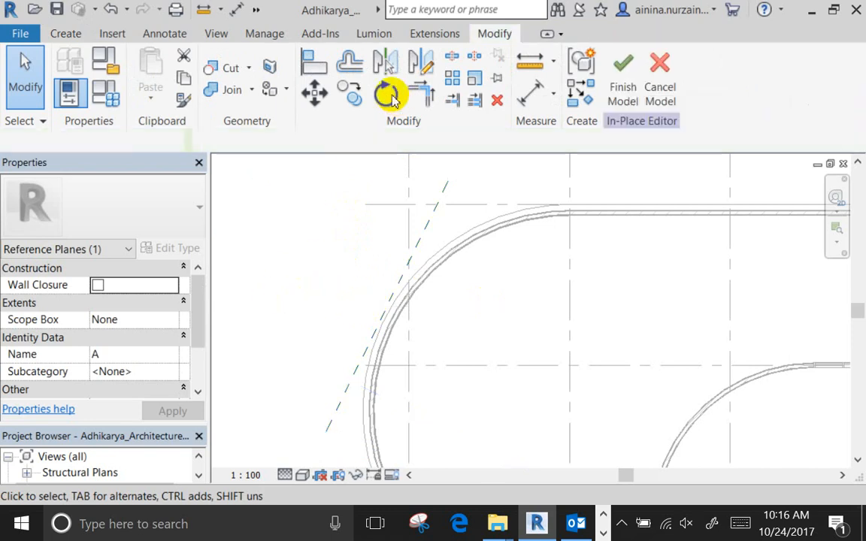
pyautogui.click(63, 33)
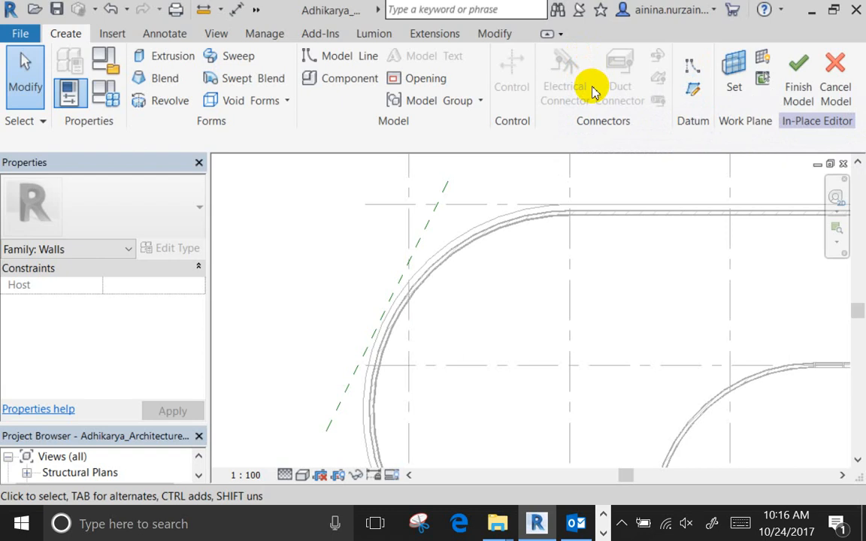
pyautogui.click(272, 355)
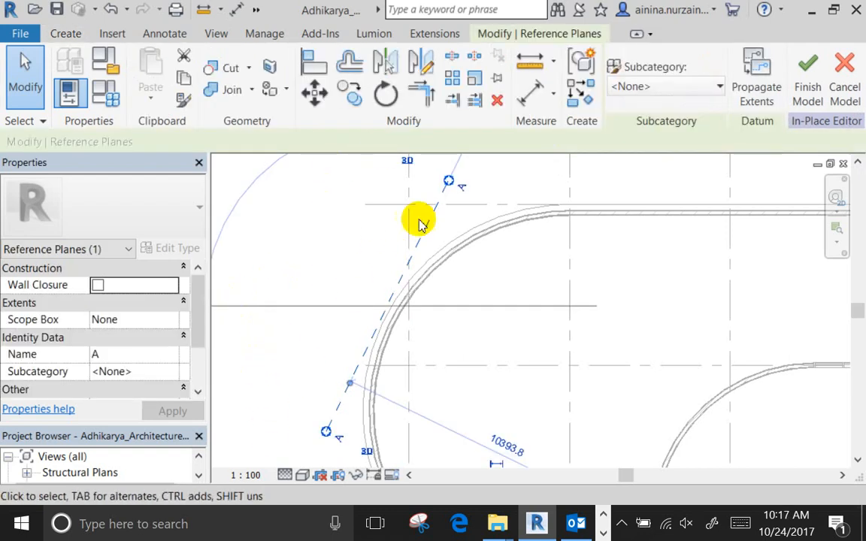
pyautogui.click(358, 294)
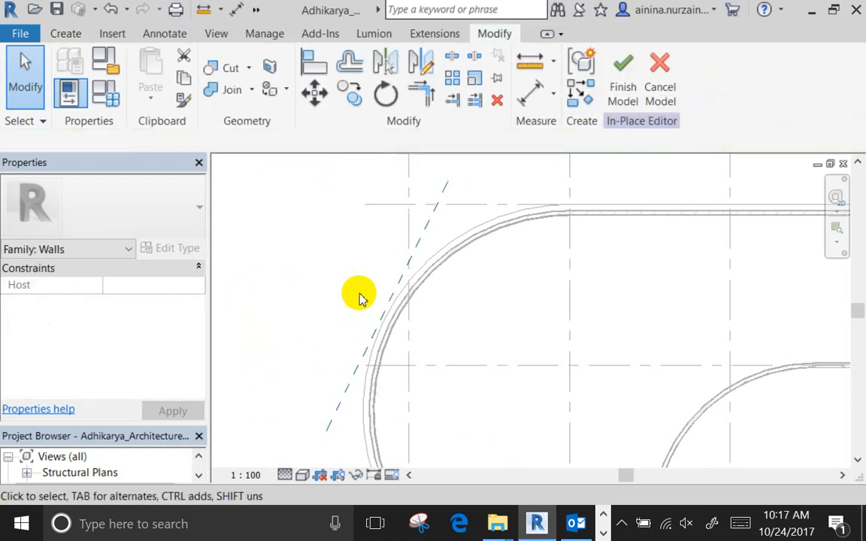
pyautogui.click(64, 33)
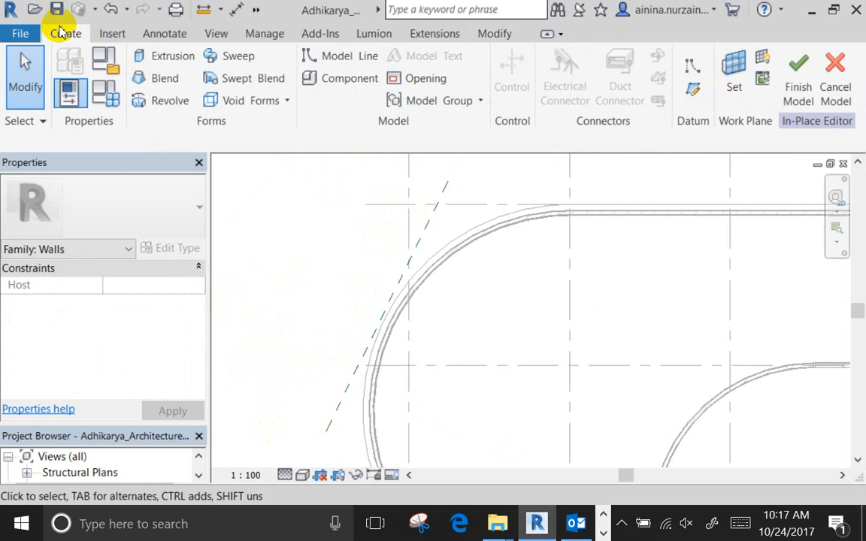
# Rename the reference plane beside the curved wall as "Plane A"
pyautogui.click(353, 209)
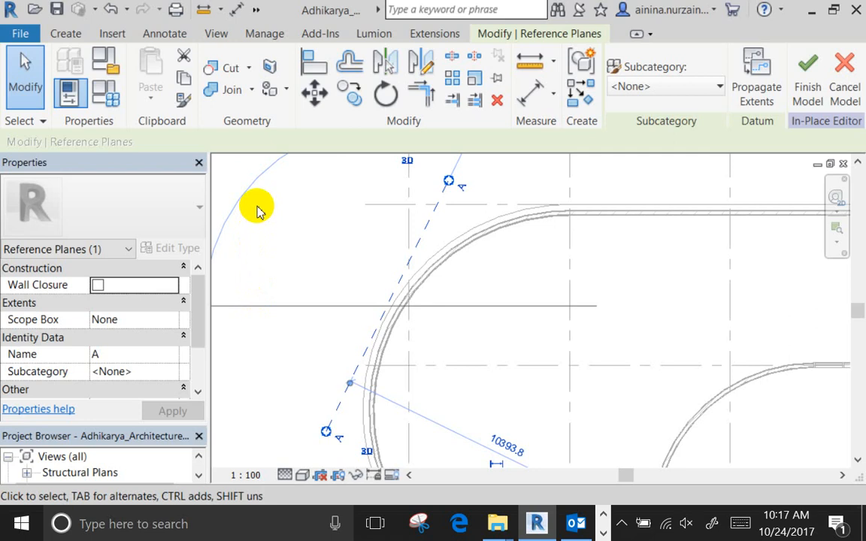
pyautogui.click(77, 291)
pyautogui.write('Plane')
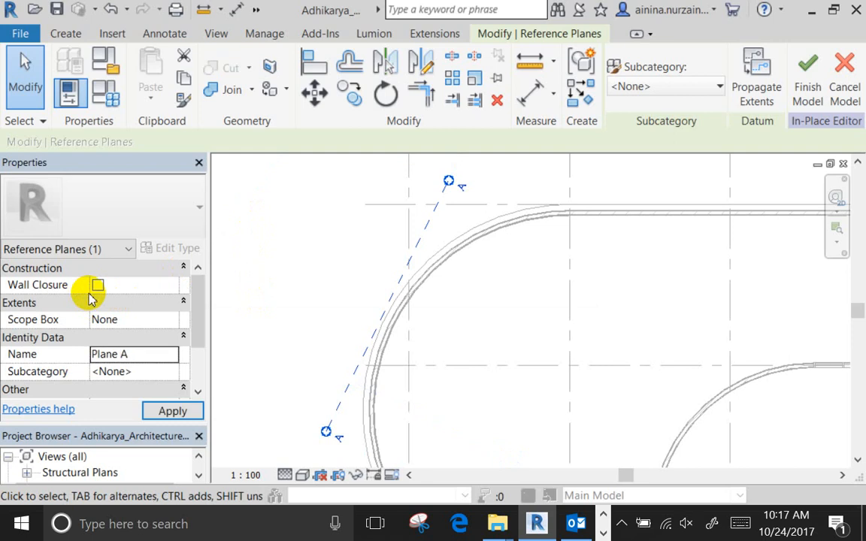
pyautogui.click(261, 190)
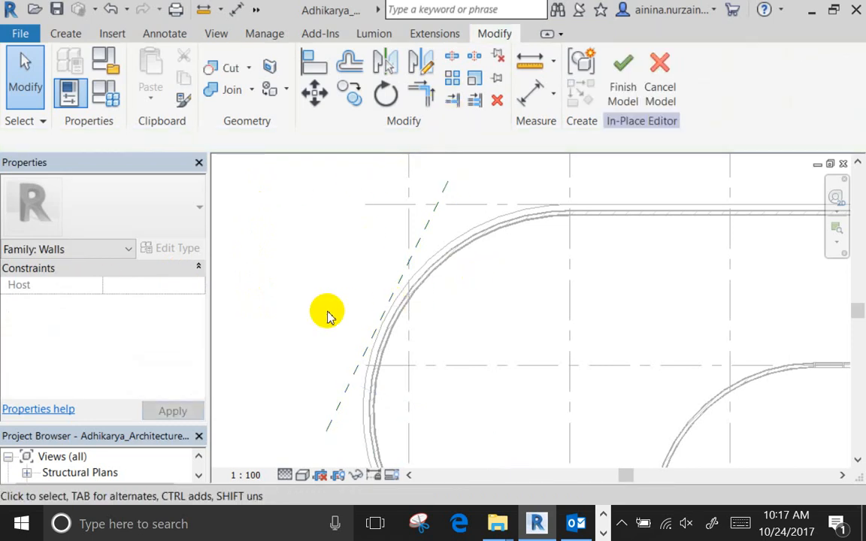
# Start a void extrusion with its work plane set to Reference Plane : Plane A and open 3D View: {3D} for sketching
pyautogui.click(65, 33)
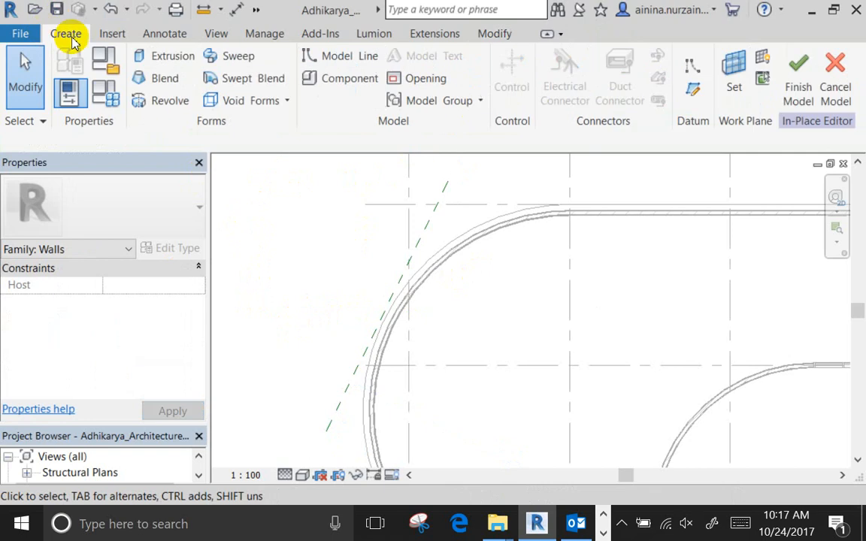
pyautogui.click(227, 100)
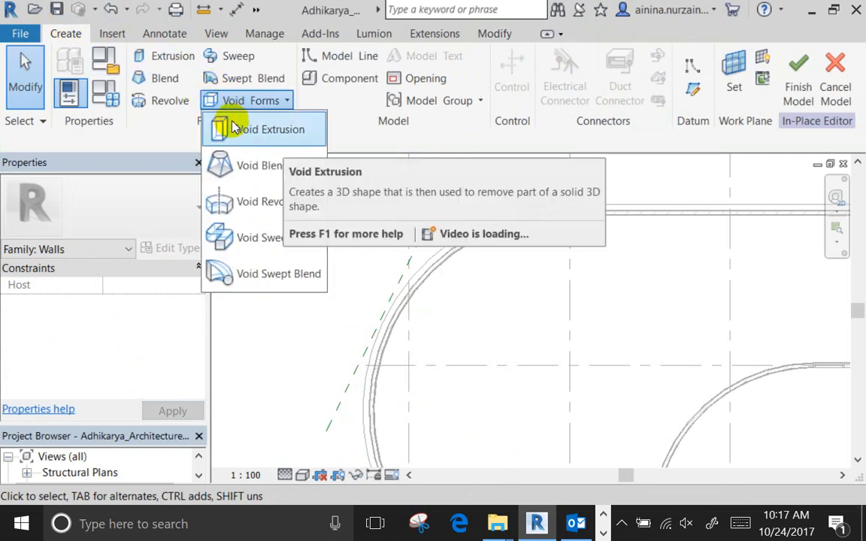
pyautogui.click(61, 33)
pyautogui.click(214, 97)
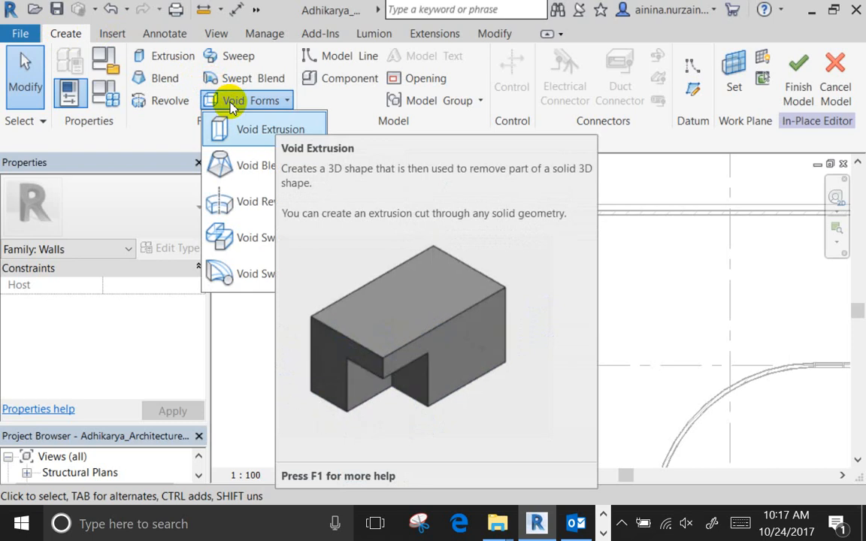
pyautogui.click(233, 121)
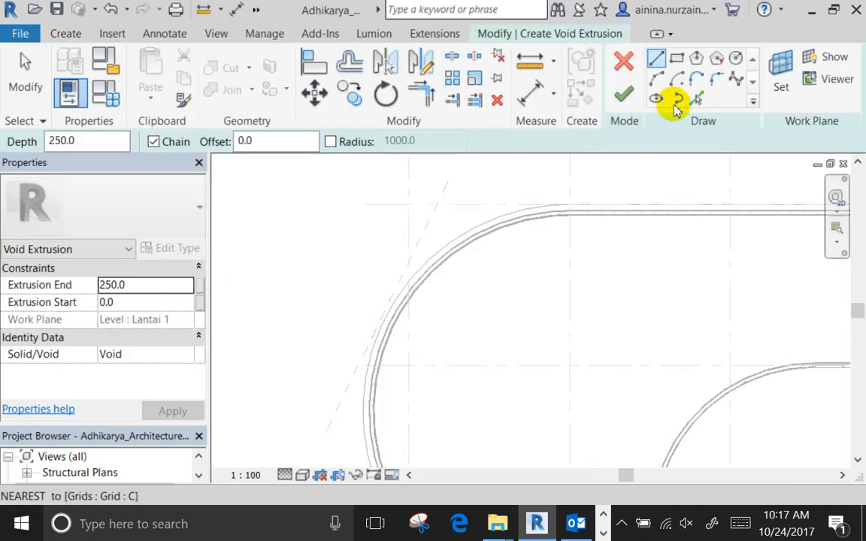
pyautogui.click(780, 76)
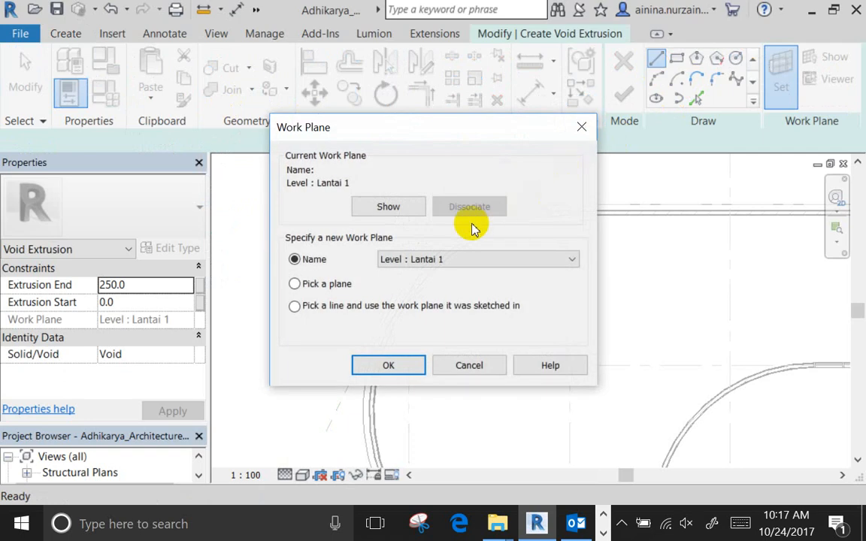
pyautogui.click(478, 259)
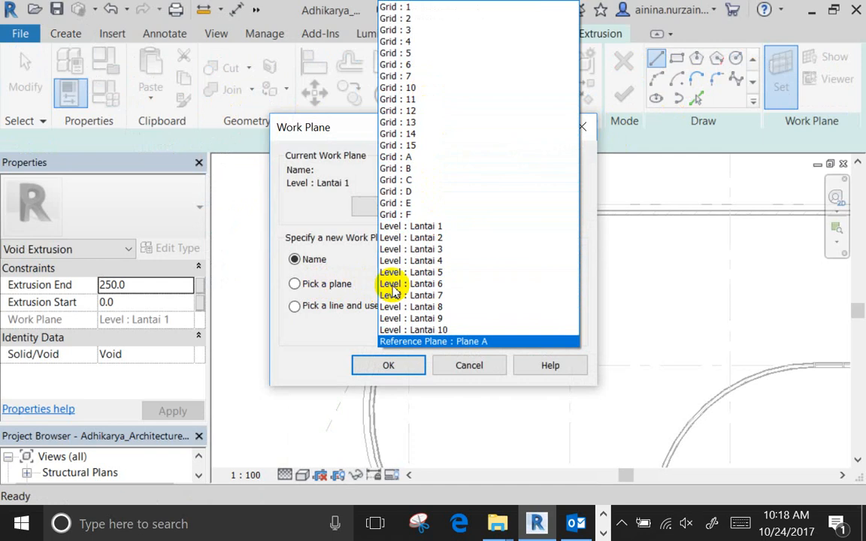
pyautogui.press('Return')
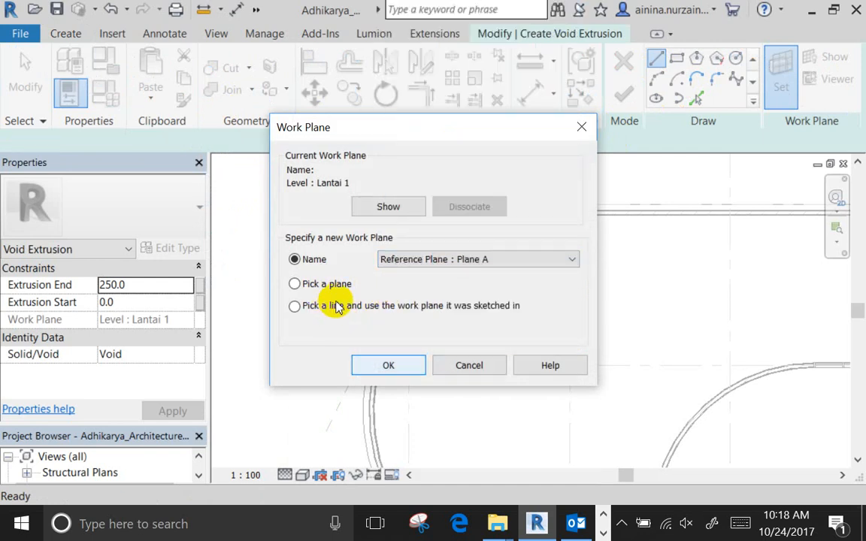
pyautogui.click(382, 365)
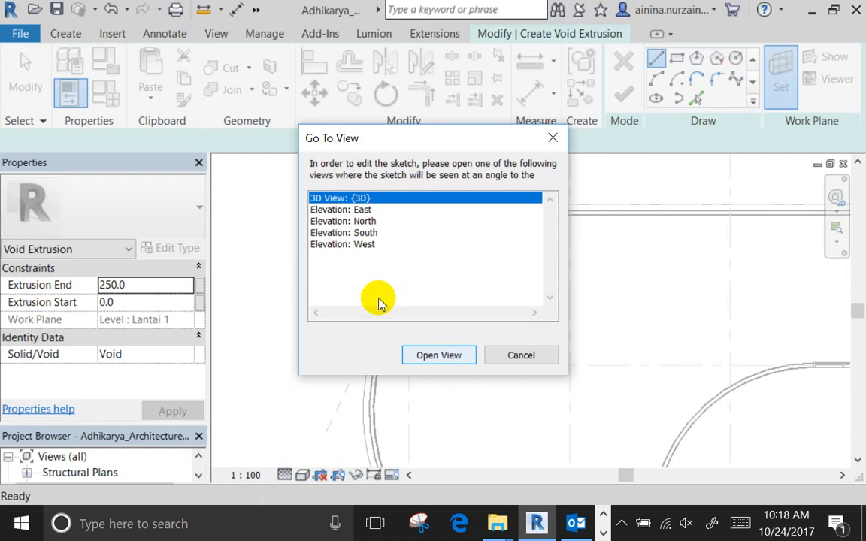
pyautogui.press('Return')
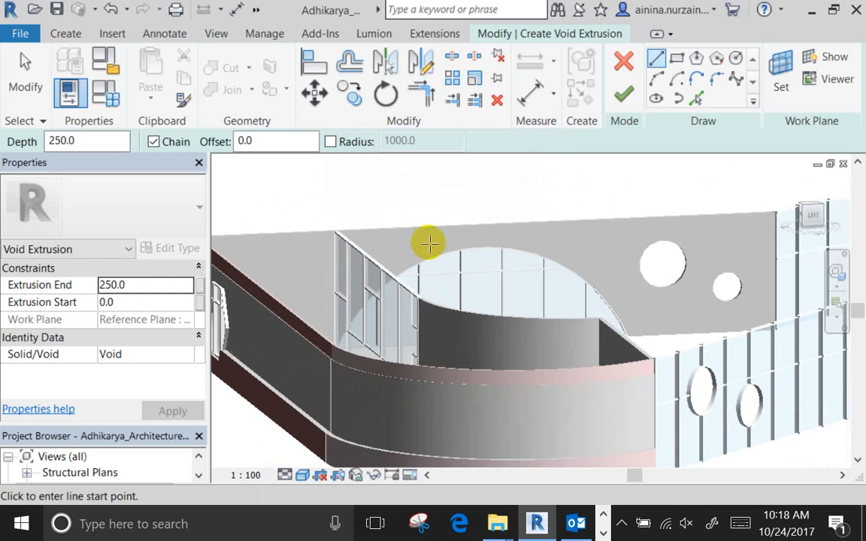
# Show the work plane grid of Plane A and examine in 3D how it meets the curved wall
pyautogui.keyDown('shift'); pyautogui.moveTo(430, 242); pyautogui.dragTo(460, 348, button='middle'); pyautogui.keyUp('shift')
pyautogui.scroll(5, 440, 380)
pyautogui.scroll(-5, 463, 305)
pyautogui.scroll(6, 325, 353)
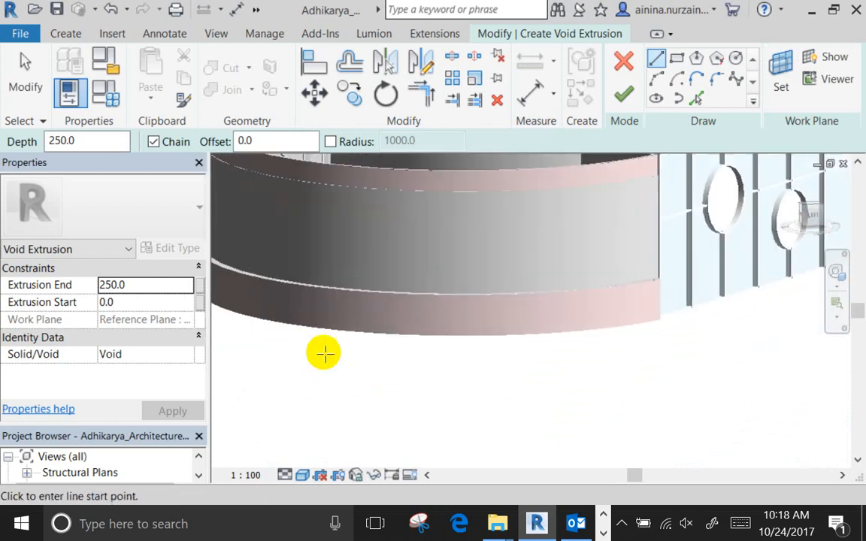
pyautogui.moveTo(324, 353); pyautogui.dragTo(398, 366, button='middle')
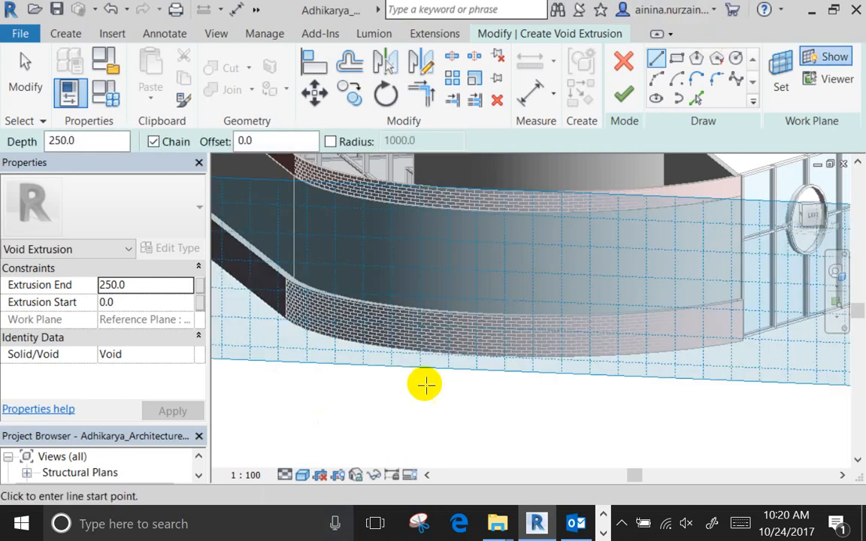
pyautogui.scroll(-6, 423, 382)
pyautogui.keyDown('shift'); pyautogui.moveTo(305, 387); pyautogui.dragTo(282, 346, button='middle'); pyautogui.keyUp('shift')
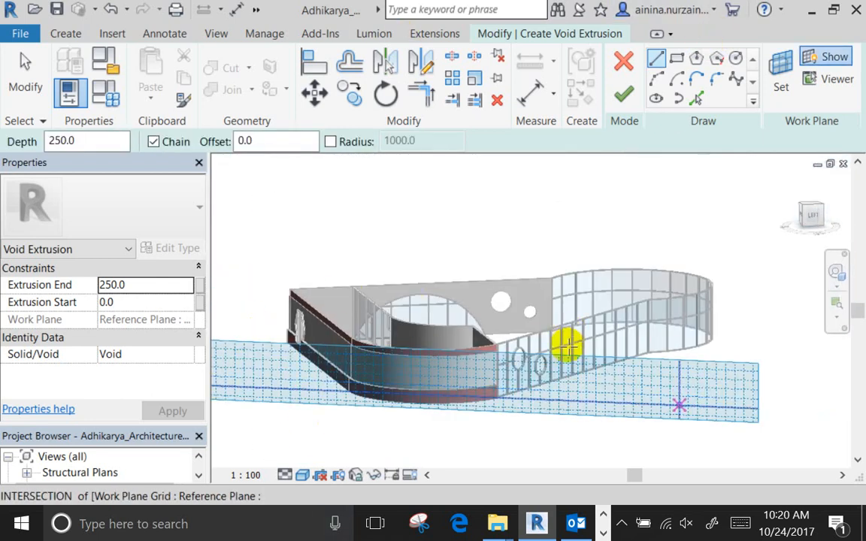
pyautogui.scroll(10, 387, 319)
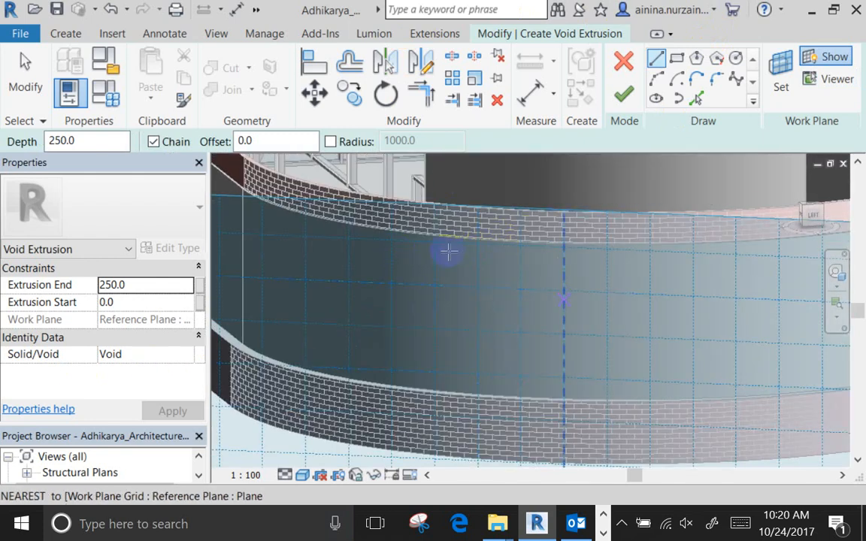
pyautogui.scroll(-3, 218, 216)
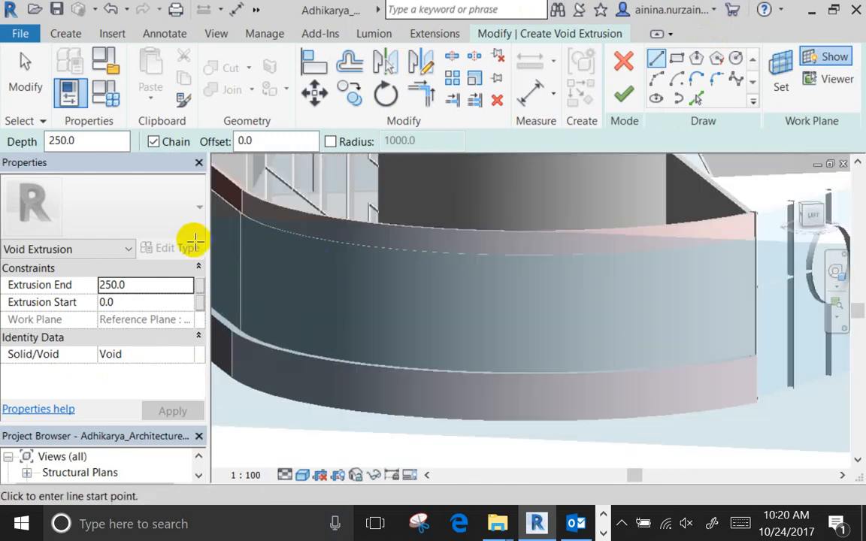
pyautogui.keyDown('shift'); pyautogui.moveTo(193, 239); pyautogui.dragTo(370, 259, button='middle'); pyautogui.keyUp('shift')
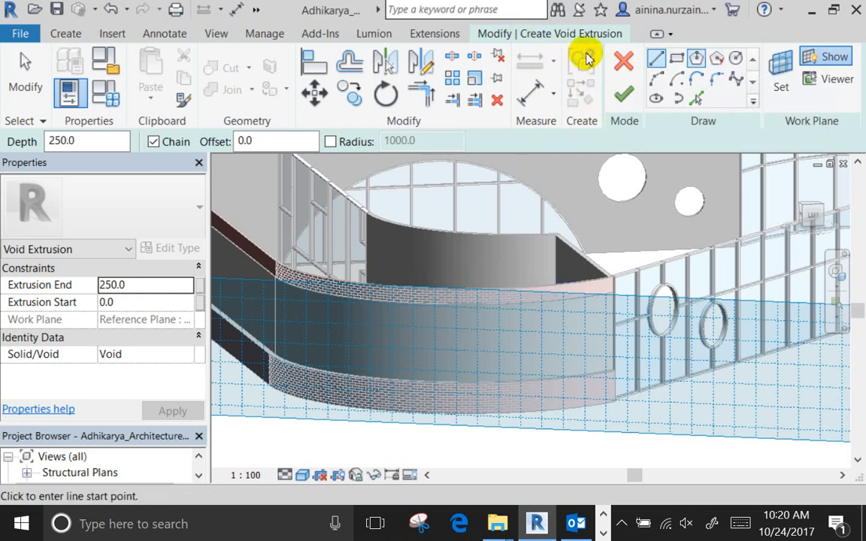
# Sketch an 8-sided polygon with a radius of about 1100 on Plane A over the middle of the curved wall
pyautogui.click(412, 334)
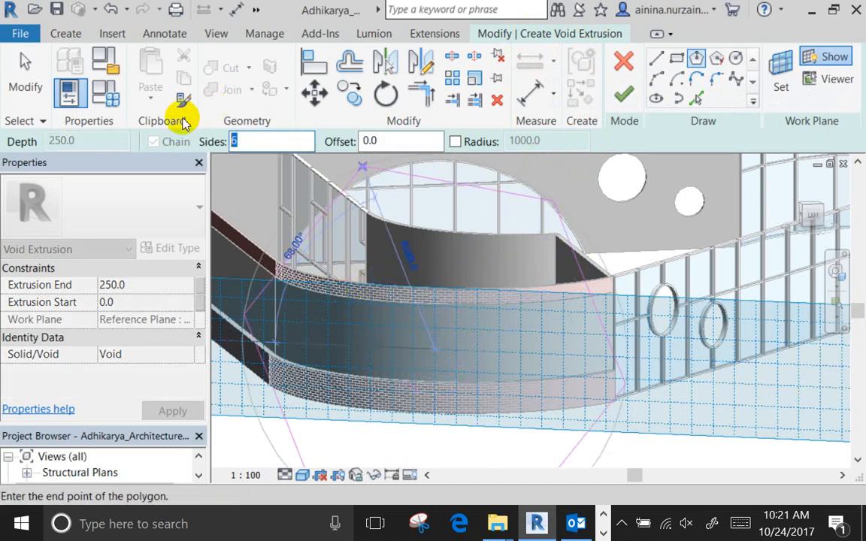
pyautogui.write('8')
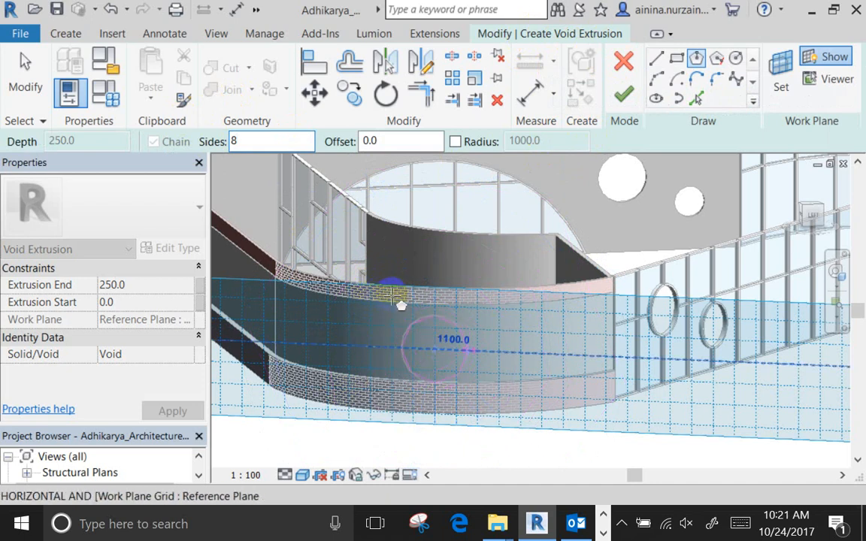
pyautogui.press('Escape')
pyautogui.press('Escape')
pyautogui.click(473, 251)
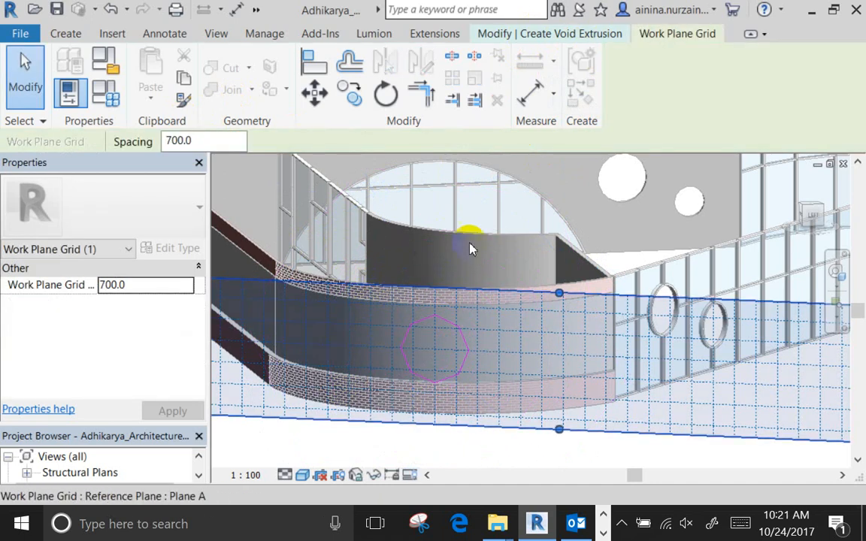
pyautogui.keyDown('shift'); pyautogui.moveTo(411, 332); pyautogui.dragTo(635, 284, button='middle'); pyautogui.keyUp('shift')
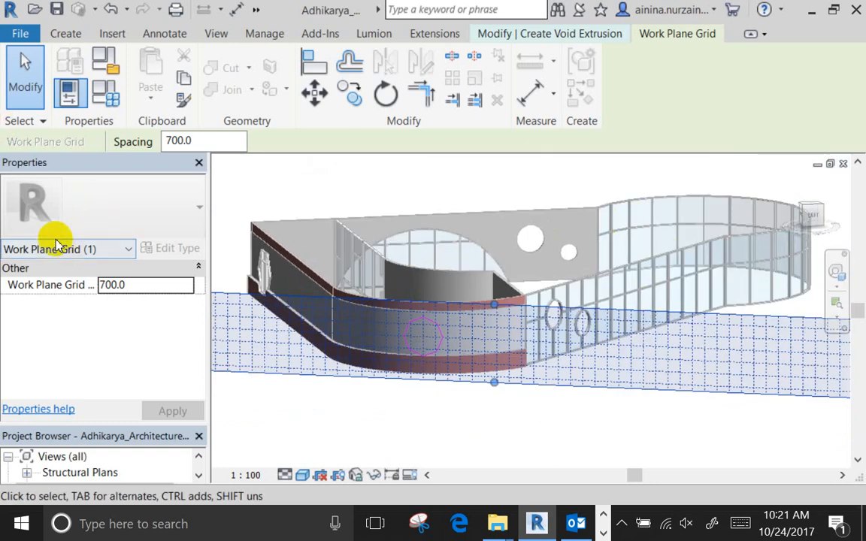
# Set the spacing of Plane A's work plane grid to 1000
pyautogui.click(117, 285)
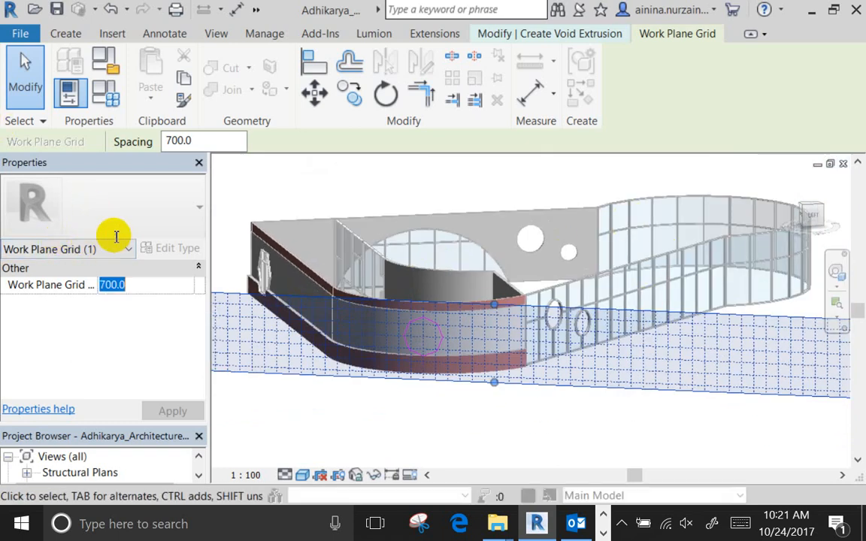
pyautogui.press('Return')
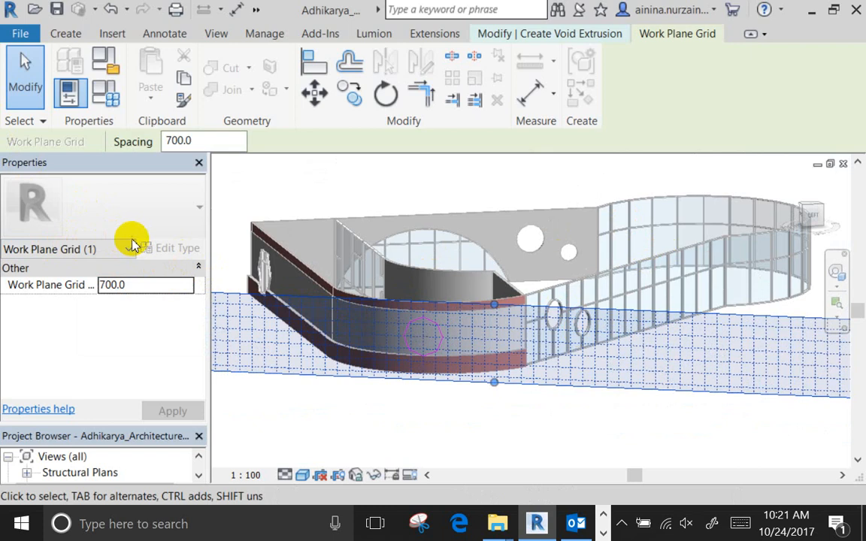
pyautogui.write('1000.0')
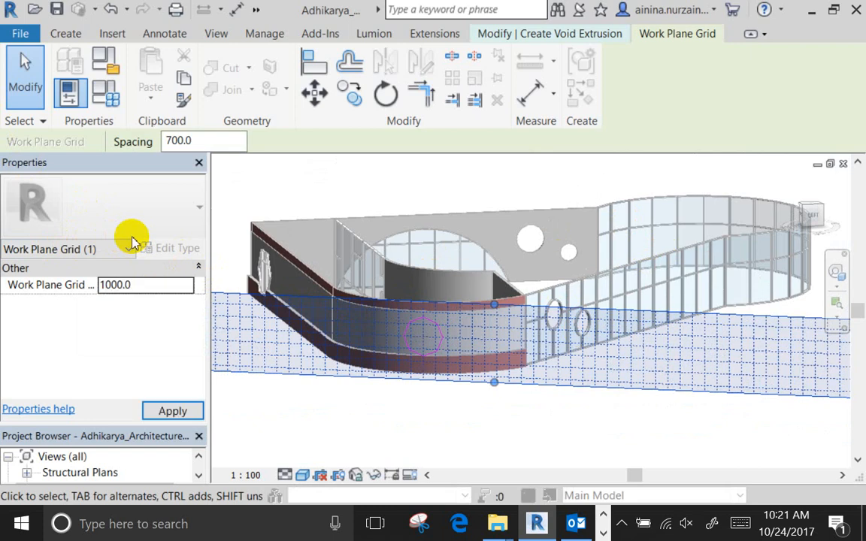
pyautogui.click(325, 309)
pyautogui.scroll(3, 407, 405)
pyautogui.click(359, 338)
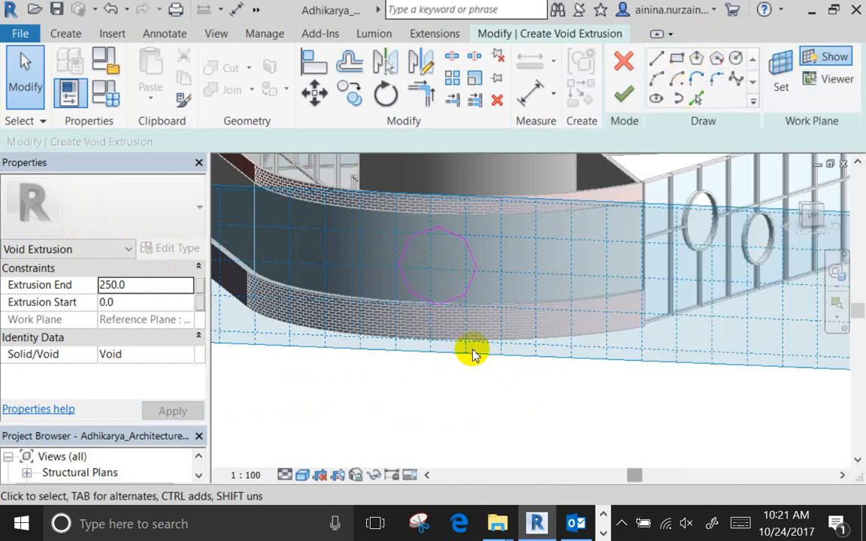
# Check the polygon sketch against the curved wall from several angles and finish the void extrusion sketch
pyautogui.keyDown('shift'); pyautogui.moveTo(454, 344); pyautogui.dragTo(390, 359, button='middle'); pyautogui.keyUp('shift')
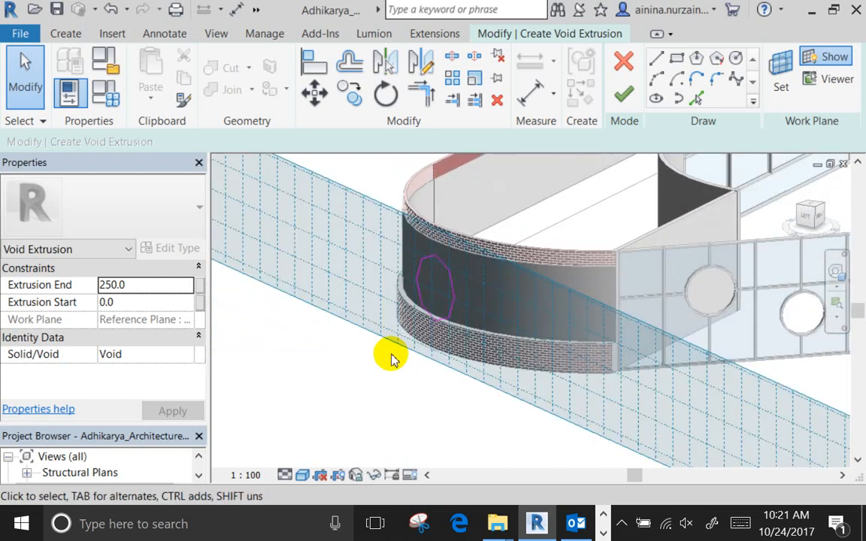
pyautogui.press('Tab')
pyautogui.click(376, 254)
pyautogui.keyDown('shift'); pyautogui.moveTo(396, 293); pyautogui.dragTo(481, 272, button='middle'); pyautogui.keyUp('shift')
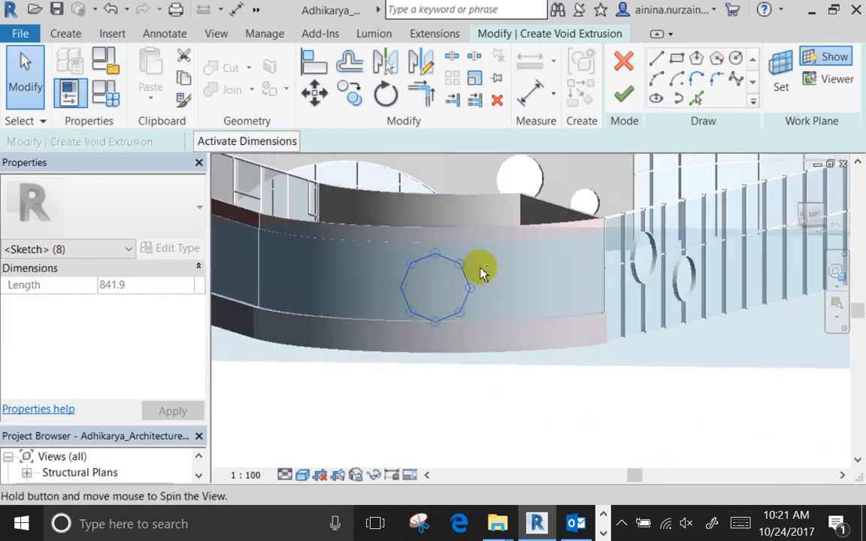
pyautogui.click(451, 307)
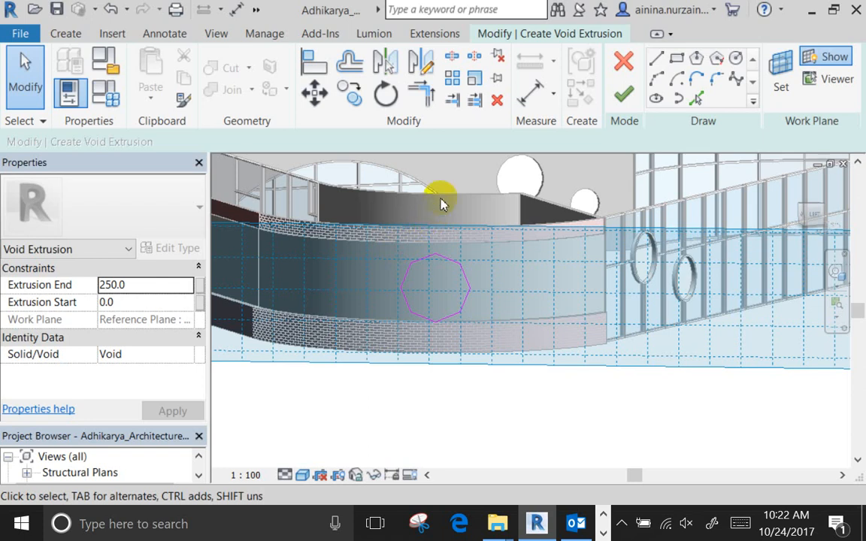
pyautogui.keyDown('shift'); pyautogui.moveTo(529, 141); pyautogui.dragTo(483, 214, button='middle'); pyautogui.keyUp('shift')
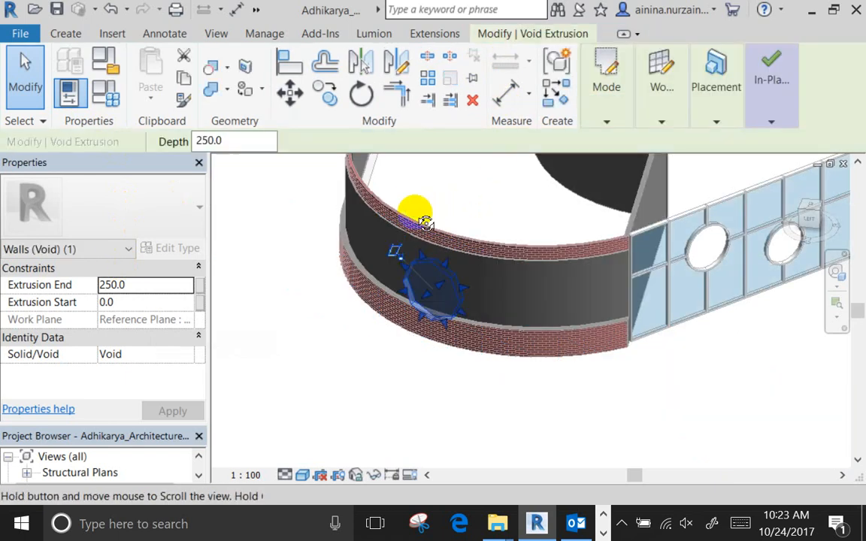
# Stretch the polygonal void extrusion inward through the curved wall to a depth of about 1377
pyautogui.moveTo(421, 217)
pyautogui.keyDown('shift'); pyautogui.mouseDown(button='middle')
pyautogui.moveTo(362, 305)
pyautogui.moveTo(362, 219)
pyautogui.moveTo(435, 180)
pyautogui.moveTo(414, 240)
pyautogui.moveTo(318, 262)
pyautogui.moveTo(387, 257)
pyautogui.moveTo(400, 232)
pyautogui.moveTo(399, 265)
pyautogui.moveTo(378, 234)
pyautogui.mouseUp(button='middle'); pyautogui.keyUp('shift')
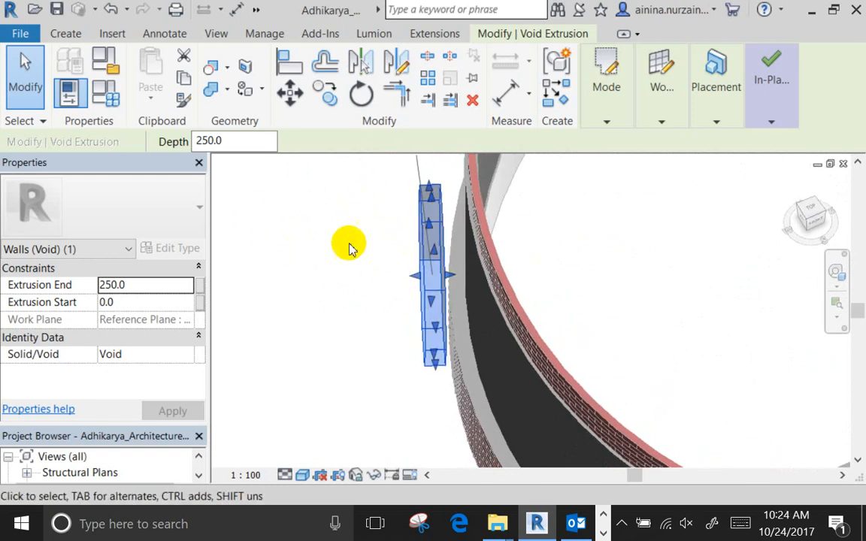
pyautogui.keyDown('shift'); pyautogui.moveTo(368, 236); pyautogui.dragTo(313, 207, button='middle'); pyautogui.keyUp('shift')
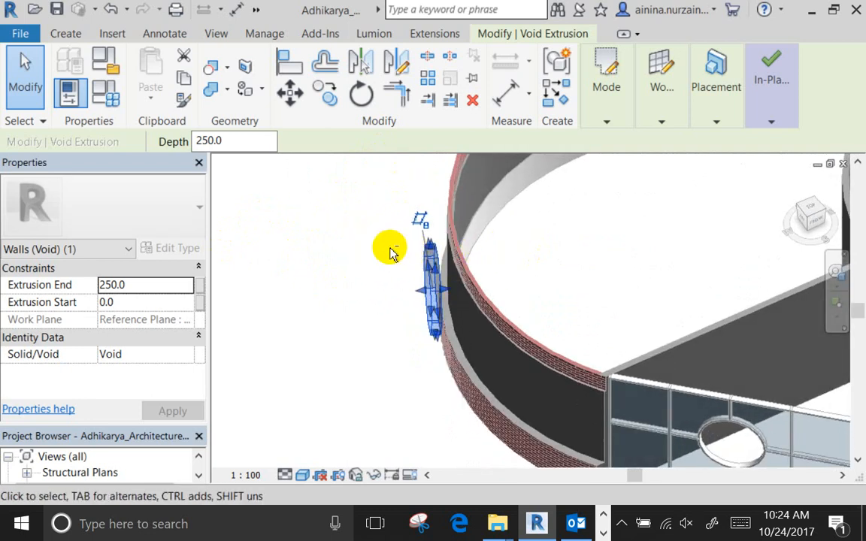
pyautogui.keyDown('shift'); pyautogui.moveTo(392, 251); pyautogui.dragTo(380, 236, button='middle'); pyautogui.keyUp('shift')
pyautogui.scroll(3, 425, 283)
pyautogui.moveTo(379, 235); pyautogui.dragTo(485, 235)
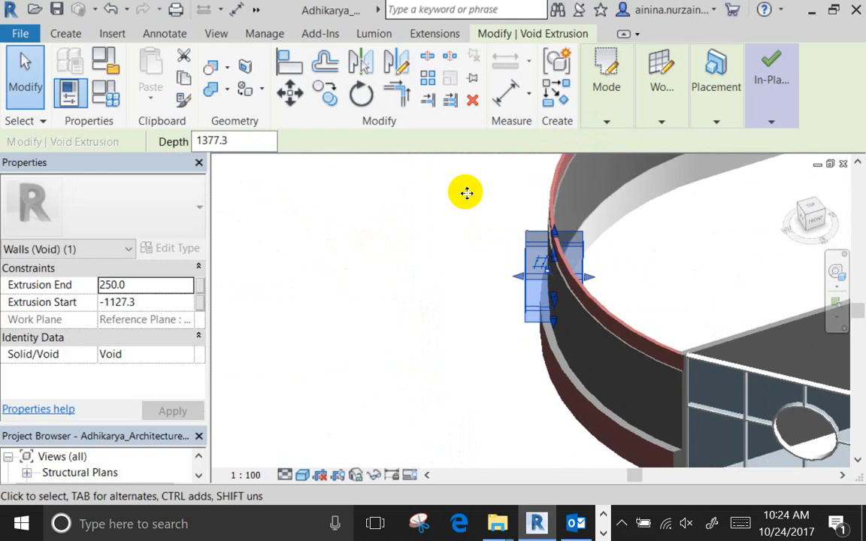
pyautogui.keyDown('shift'); pyautogui.moveTo(468, 193); pyautogui.dragTo(642, 194, button='middle'); pyautogui.keyUp('shift')
pyautogui.keyDown('shift'); pyautogui.moveTo(497, 203); pyautogui.dragTo(575, 239, button='middle'); pyautogui.keyUp('shift')
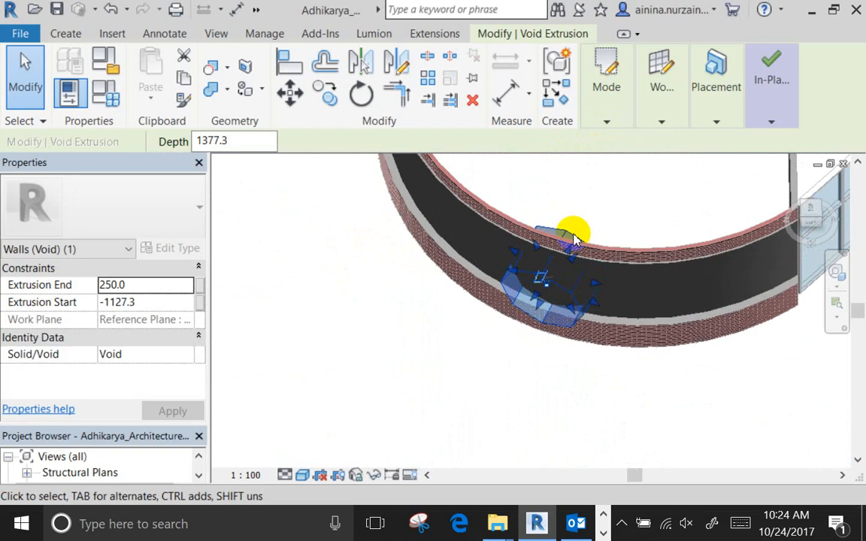
pyautogui.click(686, 304)
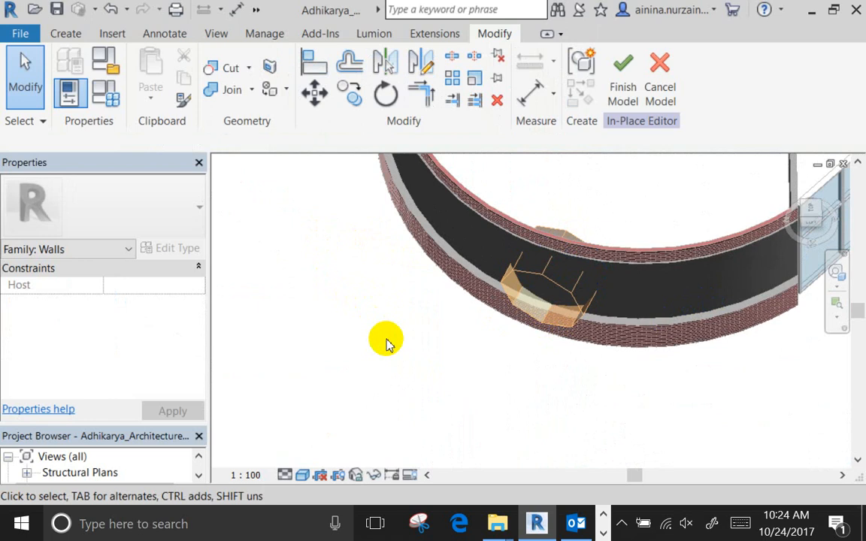
# Cut the dark middle band of the curved wall with the polygonal void using Cut Geometry
pyautogui.scroll(5, 410, 187)
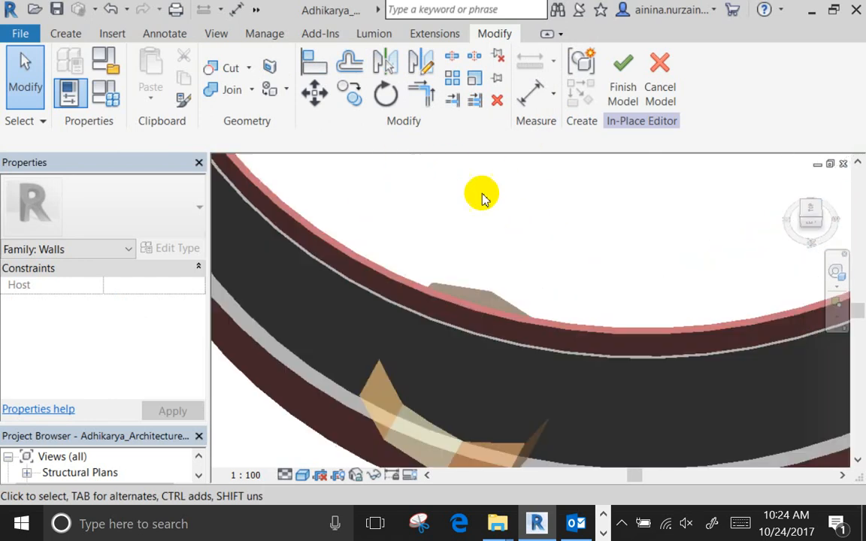
pyautogui.scroll(-3, 348, 256)
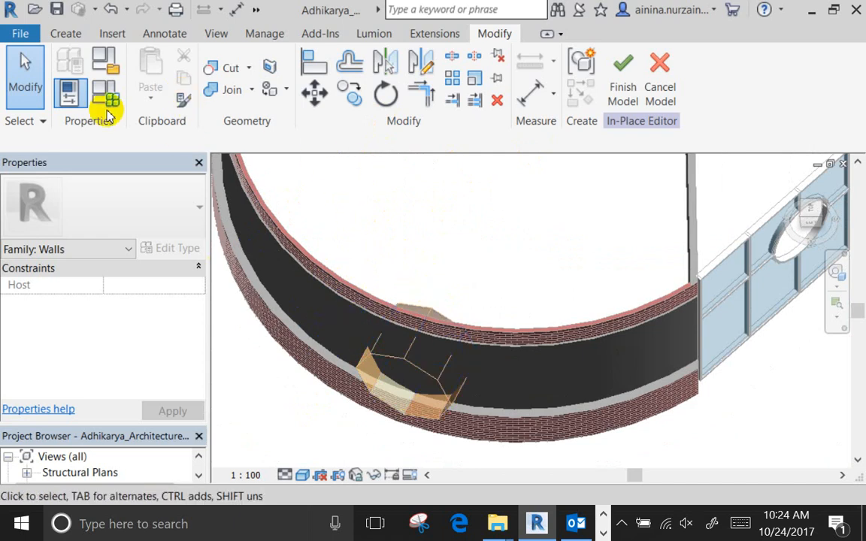
pyautogui.click(11, 64)
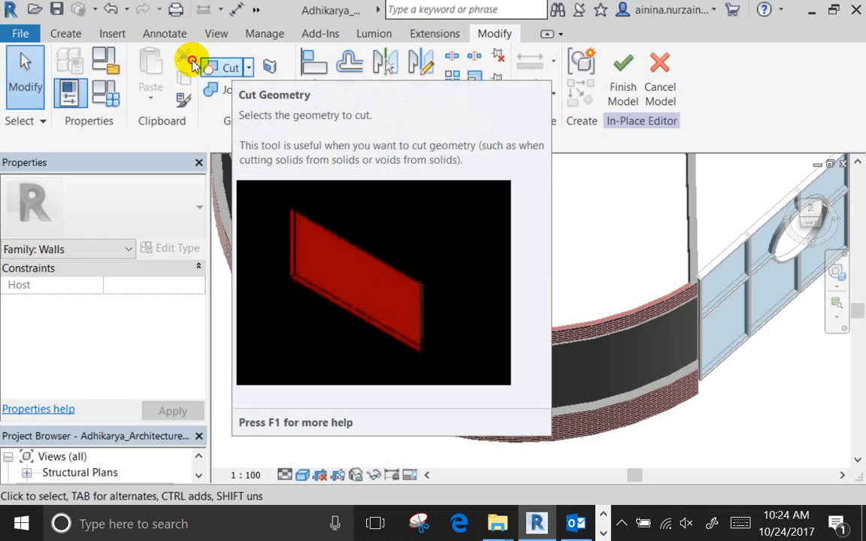
pyautogui.click(196, 64)
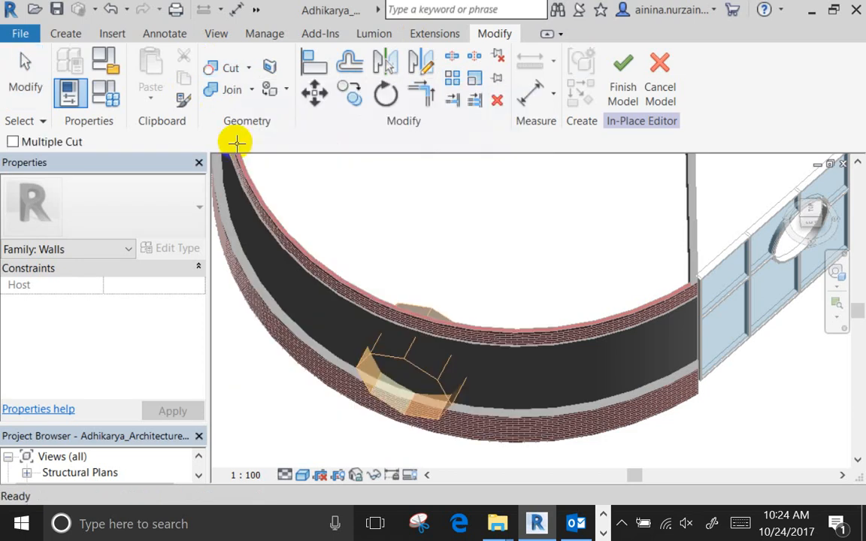
pyautogui.click(276, 247)
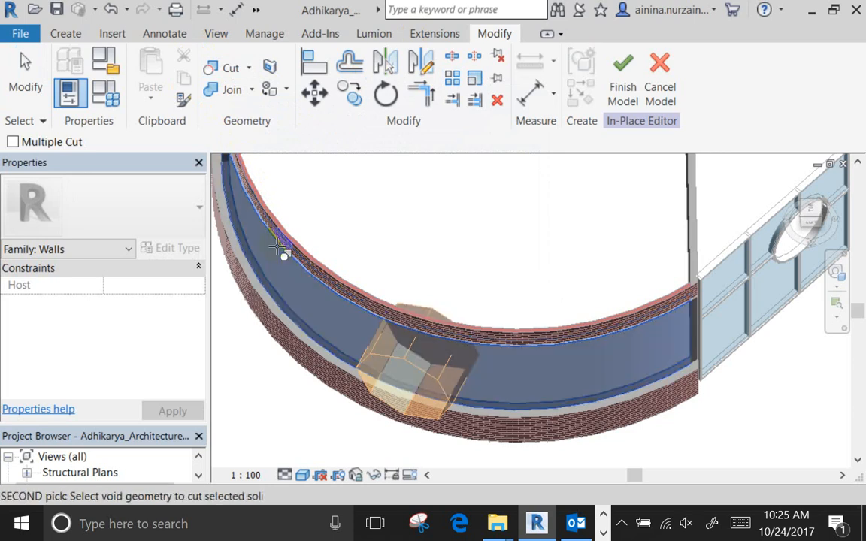
pyautogui.click(316, 292)
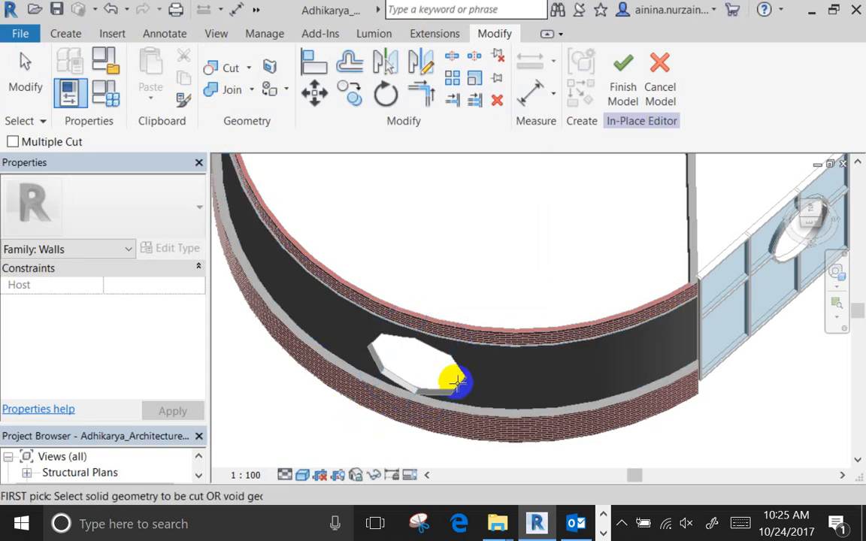
pyautogui.keyDown('shift'); pyautogui.moveTo(457, 382); pyautogui.dragTo(526, 242, button='middle'); pyautogui.keyUp('shift')
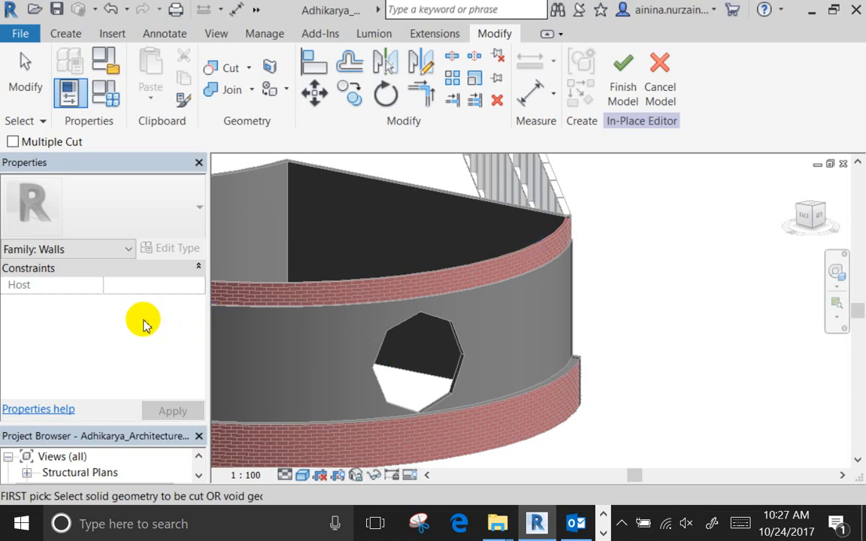
pyautogui.press('Escape')
# Finish the in-place model and examine the polygonal opening in the curved wall from outside and inside
pyautogui.keyDown('shift'); pyautogui.moveTo(342, 233); pyautogui.dragTo(414, 181, button='middle'); pyautogui.keyUp('shift')
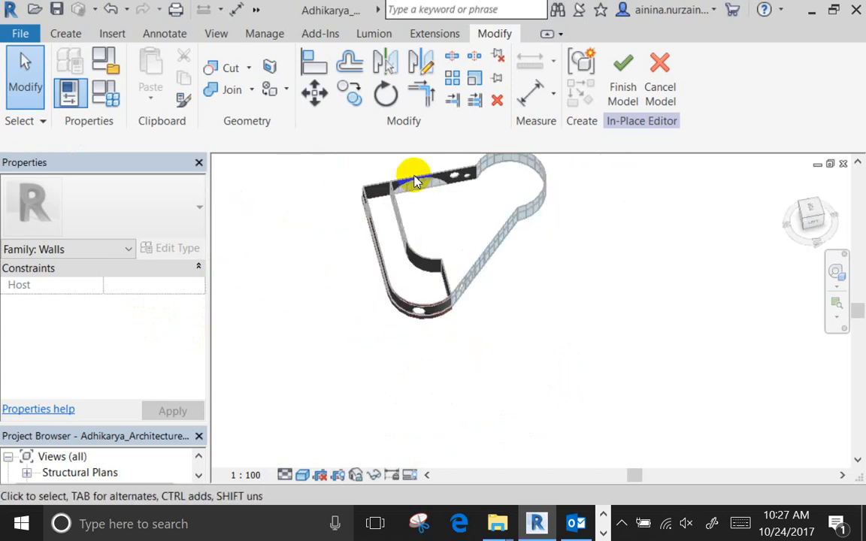
pyautogui.click(66, 33)
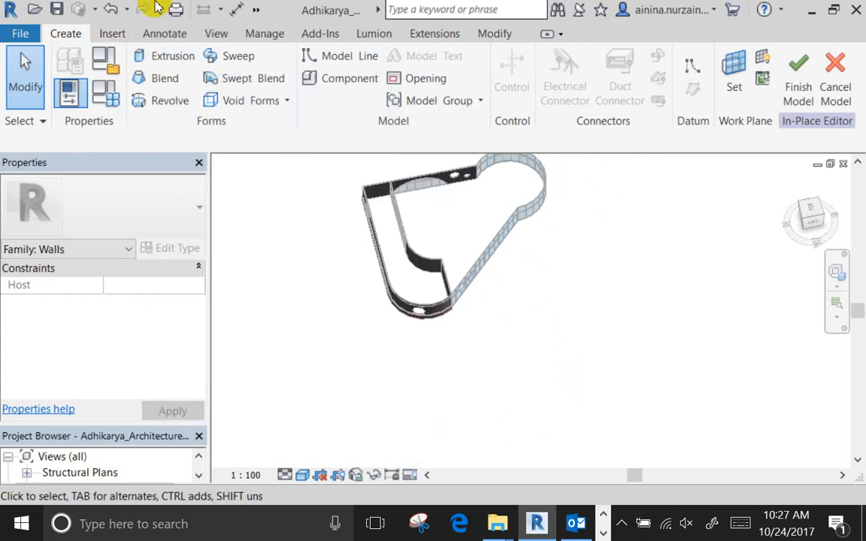
pyautogui.scroll(3, 387, 184)
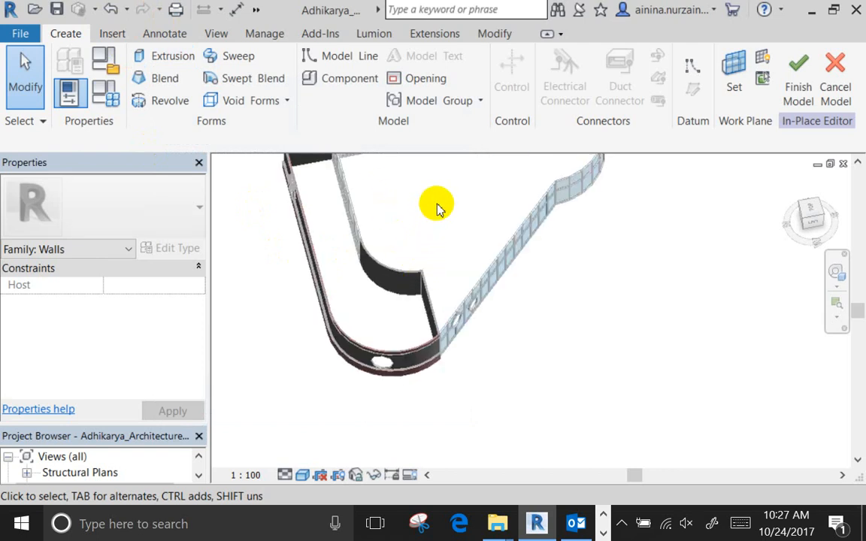
pyautogui.keyDown('shift'); pyautogui.moveTo(426, 242); pyautogui.dragTo(473, 197, button='middle'); pyautogui.keyUp('shift')
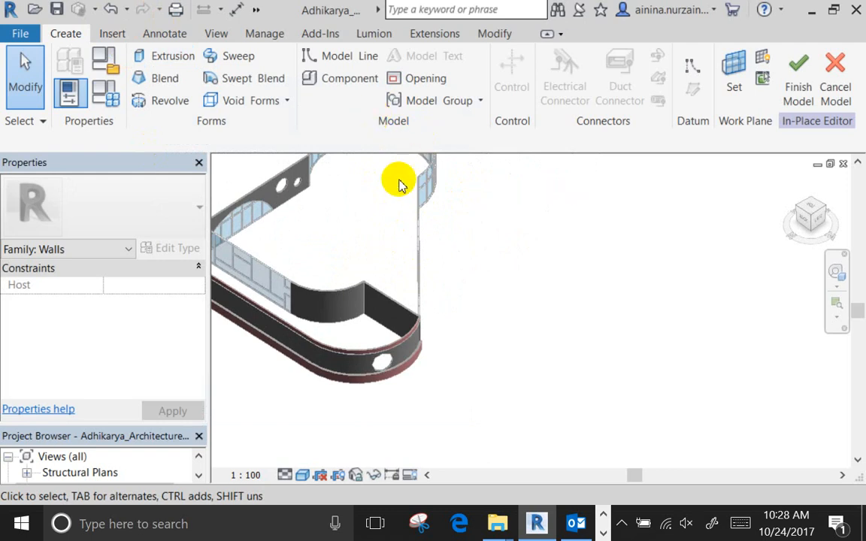
pyautogui.moveTo(401, 188); pyautogui.dragTo(463, 235, button='middle')
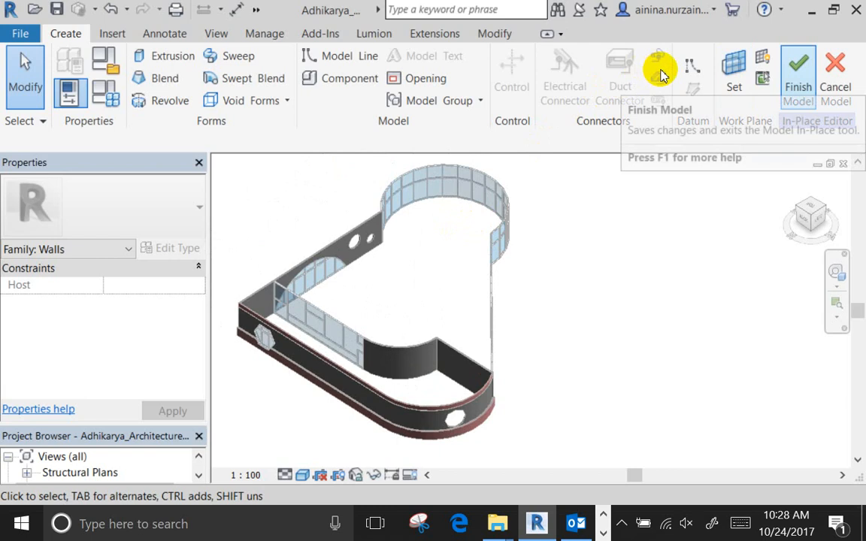
pyautogui.click(798, 94)
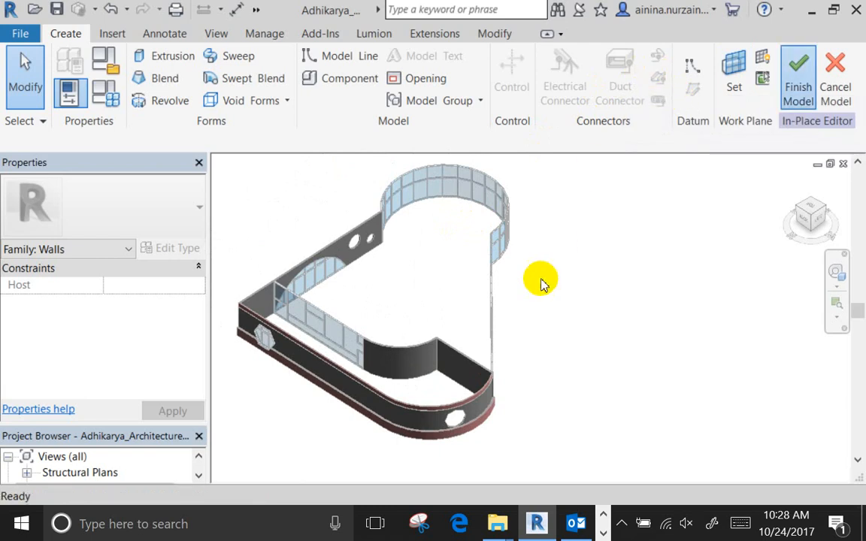
pyautogui.scroll(2, 526, 453)
pyautogui.keyDown('shift'); pyautogui.moveTo(442, 383); pyautogui.dragTo(566, 277, button='middle'); pyautogui.keyUp('shift')
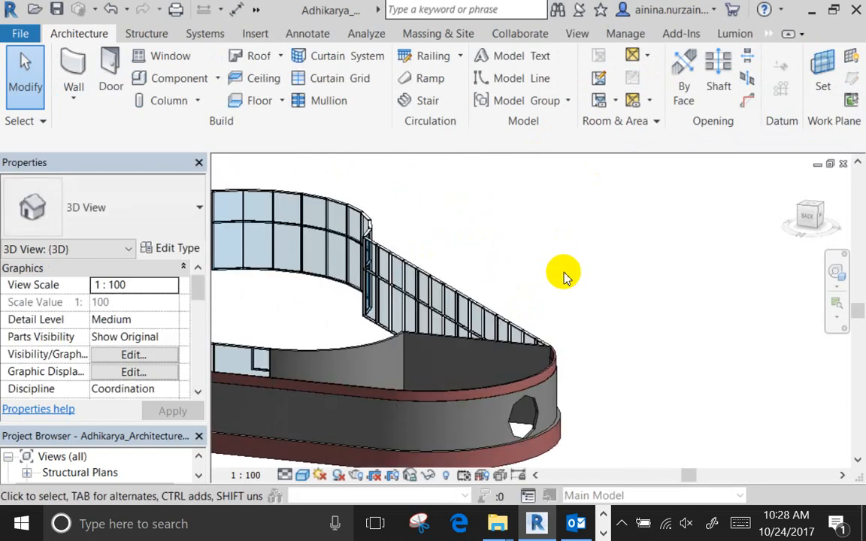
pyautogui.scroll(-2, 565, 276)
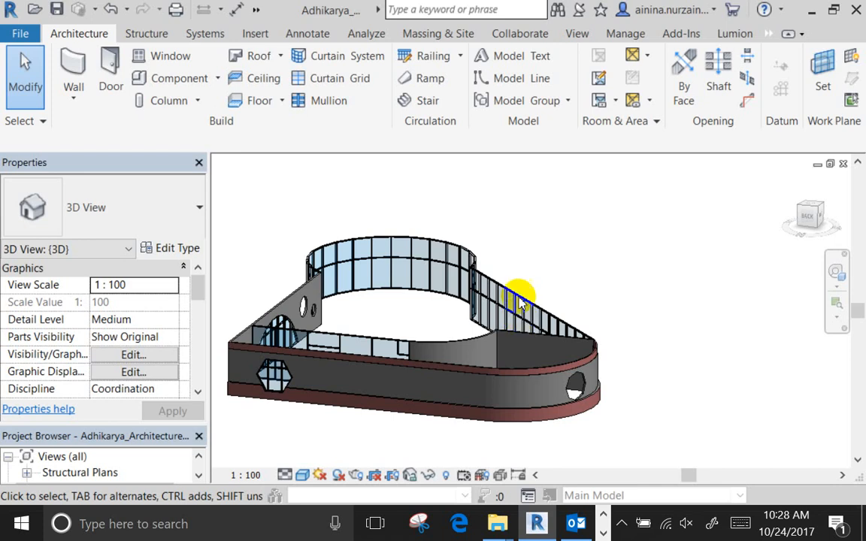
pyautogui.keyDown('shift'); pyautogui.moveTo(214, 281); pyautogui.dragTo(406, 263, button='middle'); pyautogui.keyUp('shift')
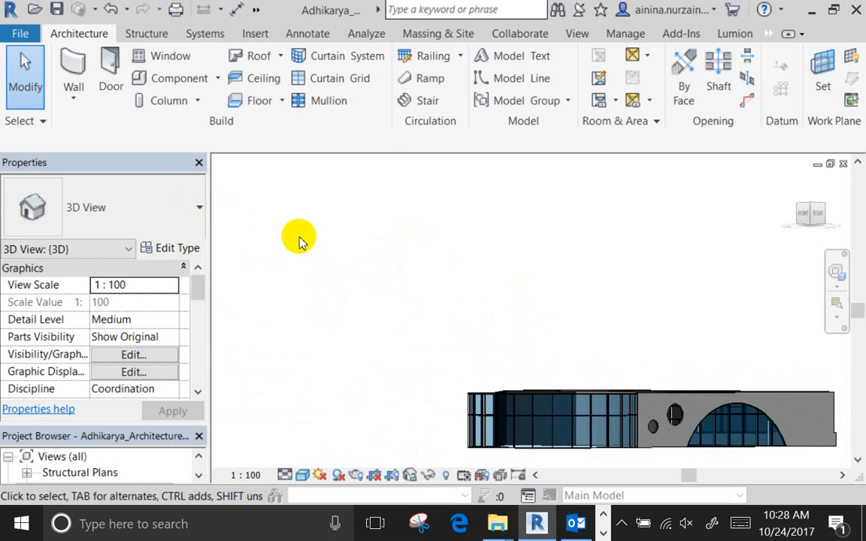
pyautogui.keyDown('shift'); pyautogui.moveTo(299, 242); pyautogui.dragTo(261, 222, button='middle'); pyautogui.keyUp('shift')
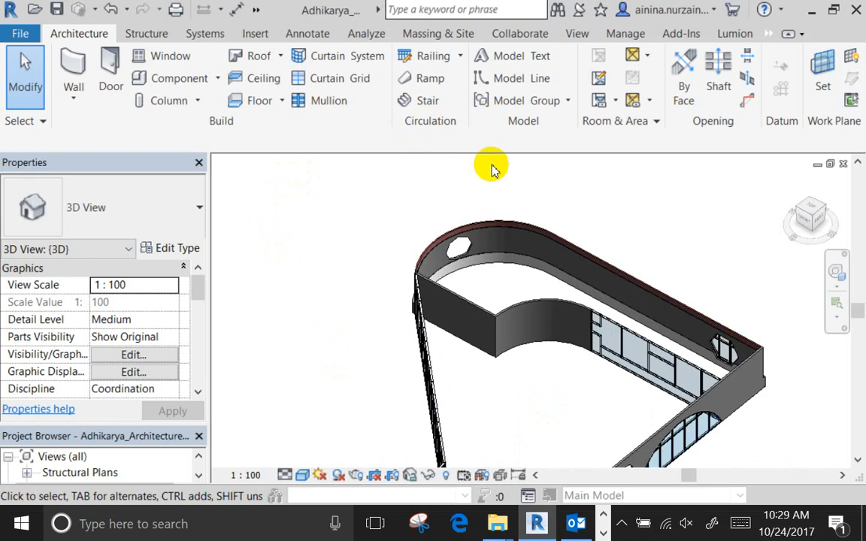
# Reopen the in-place wall family of the curved wall's opening for editing and select its polygonal void extrusion
pyautogui.click(387, 210)
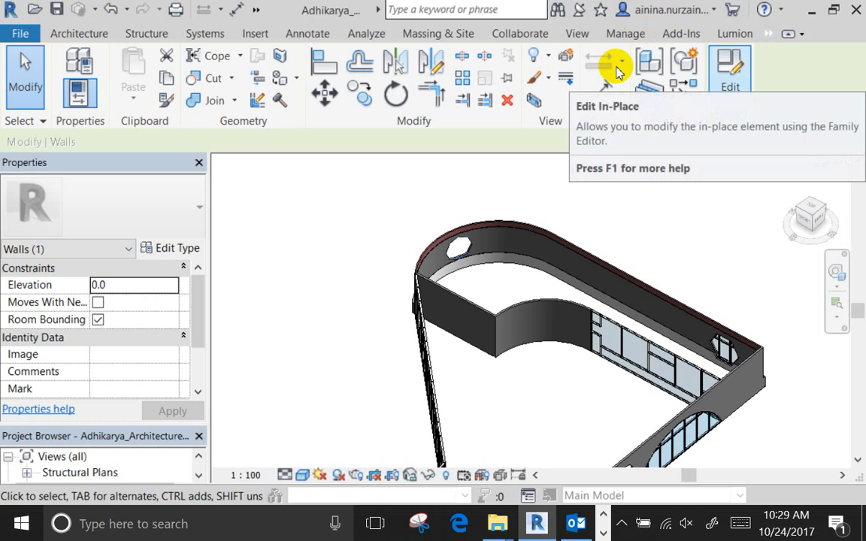
pyautogui.press('Escape')
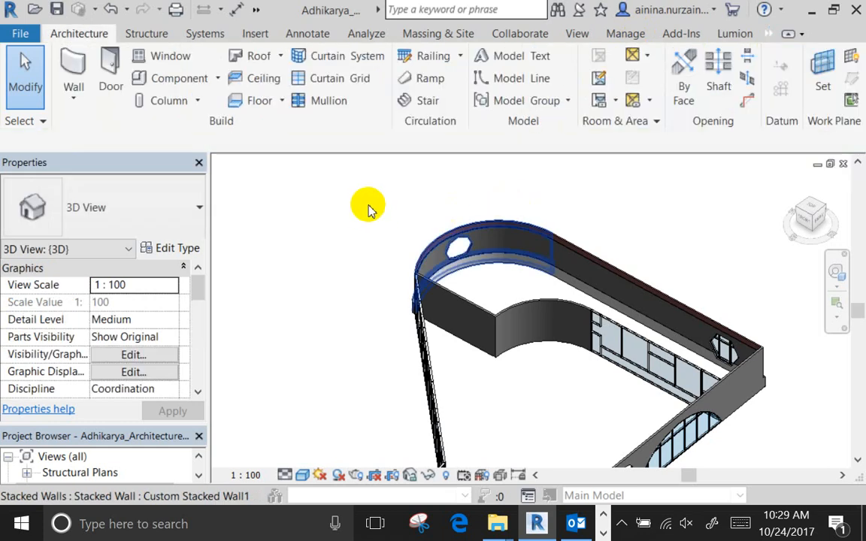
pyautogui.click(378, 212)
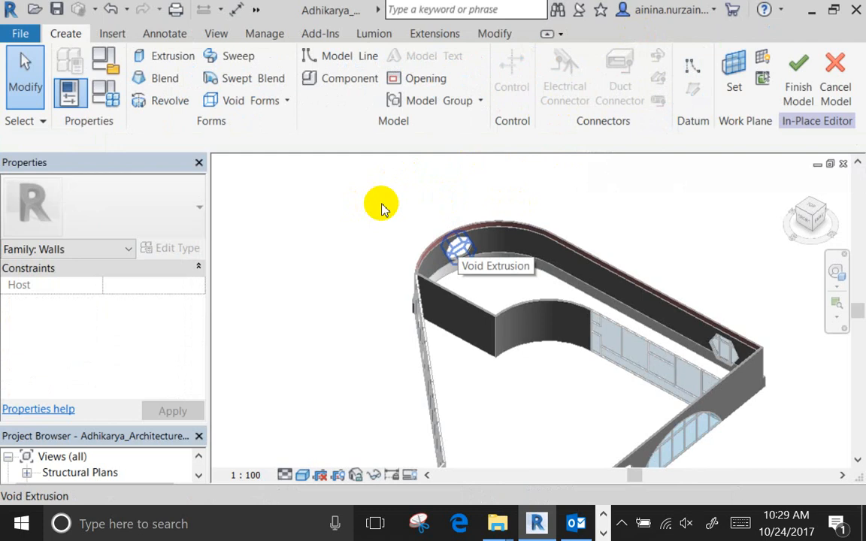
pyautogui.click(381, 208)
pyautogui.click(606, 85)
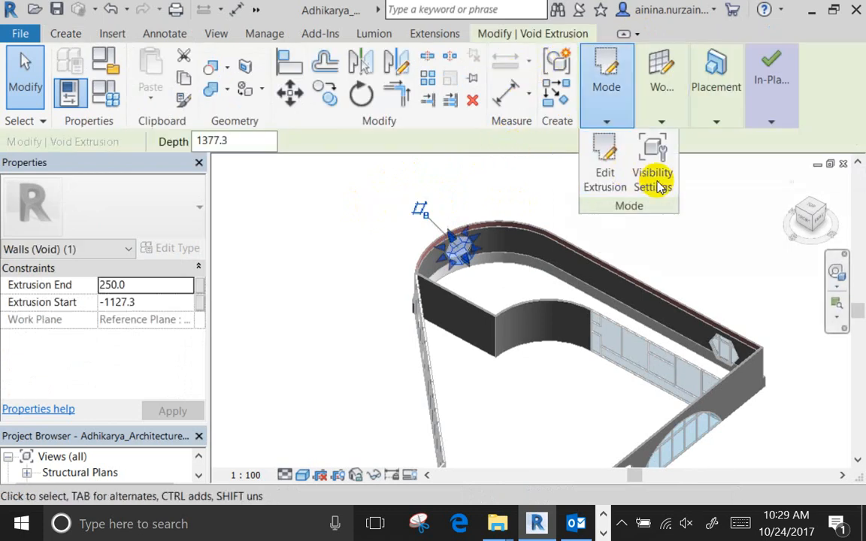
pyautogui.click(607, 193)
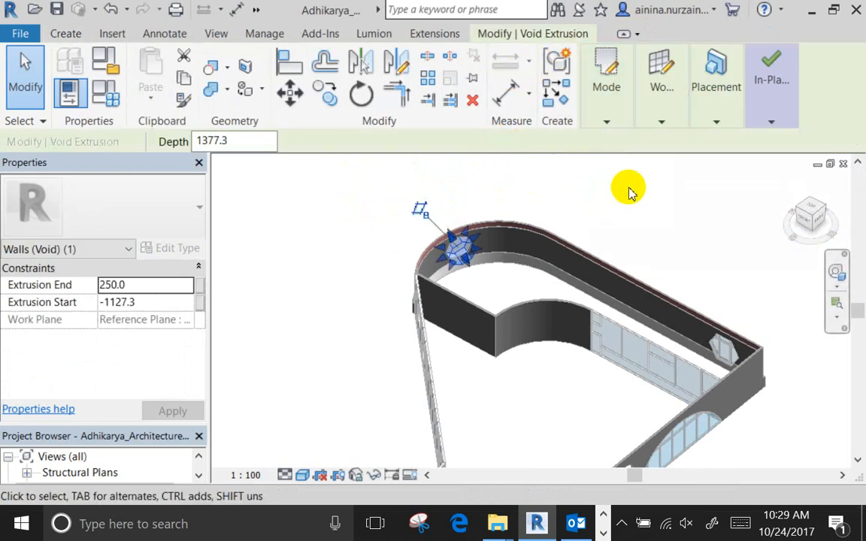
# Deselect the polygonal void and finish the in-place model of the curved wall's opening
pyautogui.click(569, 180)
pyautogui.scroll(3, 445, 254)
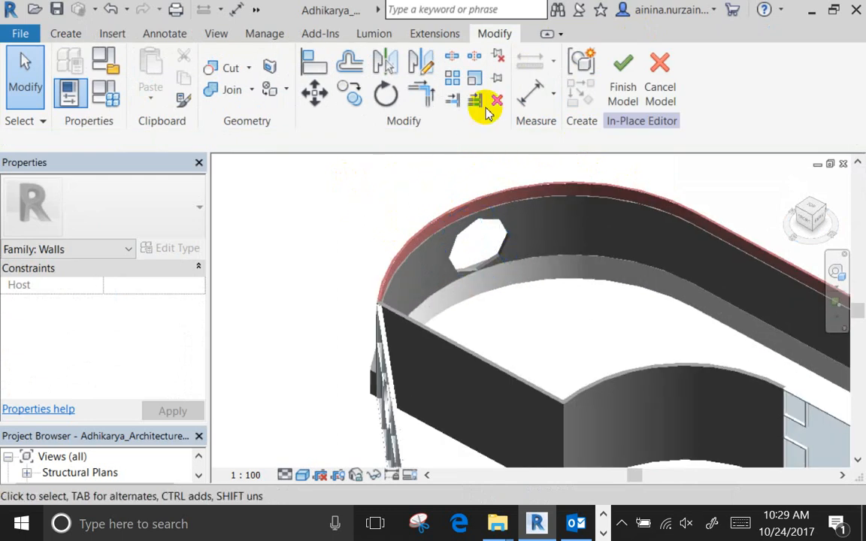
pyautogui.click(623, 75)
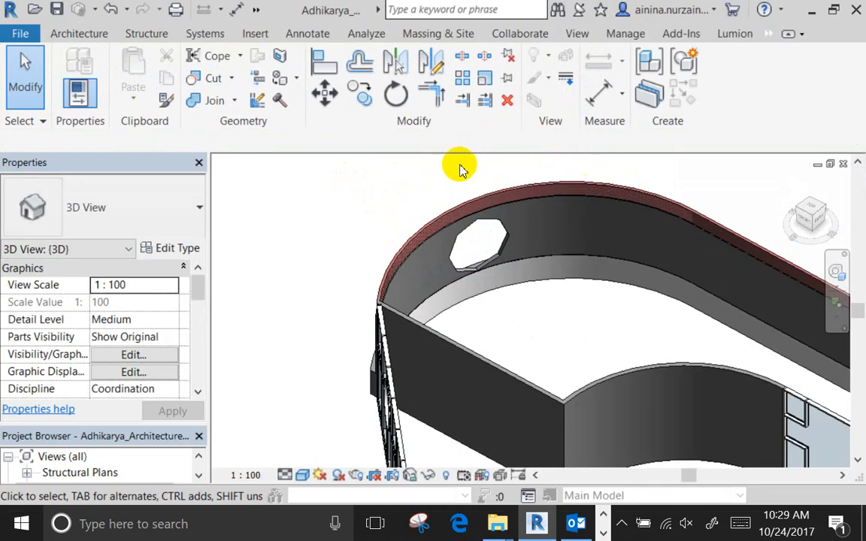
# Examine the polygonal opening and the surrounding building walls from several angles
pyautogui.scroll(-5, 254, 193)
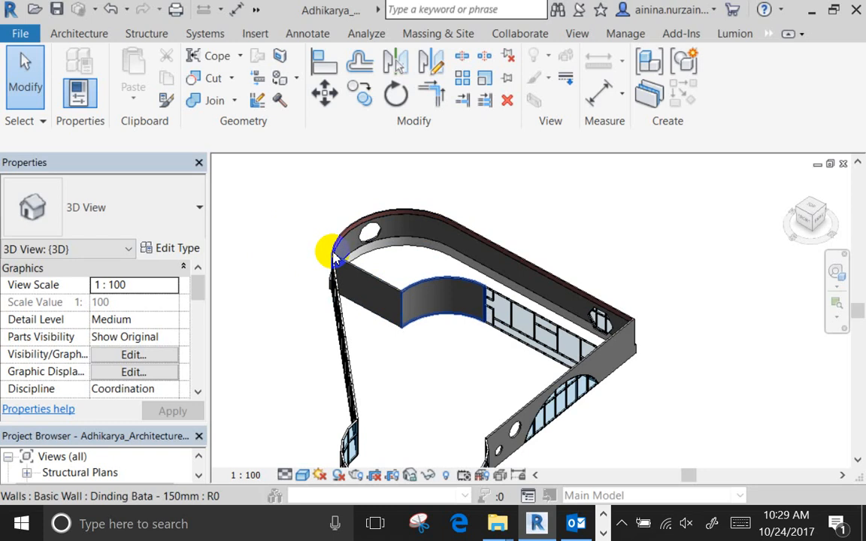
pyautogui.keyDown('shift'); pyautogui.moveTo(335, 253); pyautogui.dragTo(398, 402, button='middle'); pyautogui.keyUp('shift')
pyautogui.scroll(-3, 398, 319)
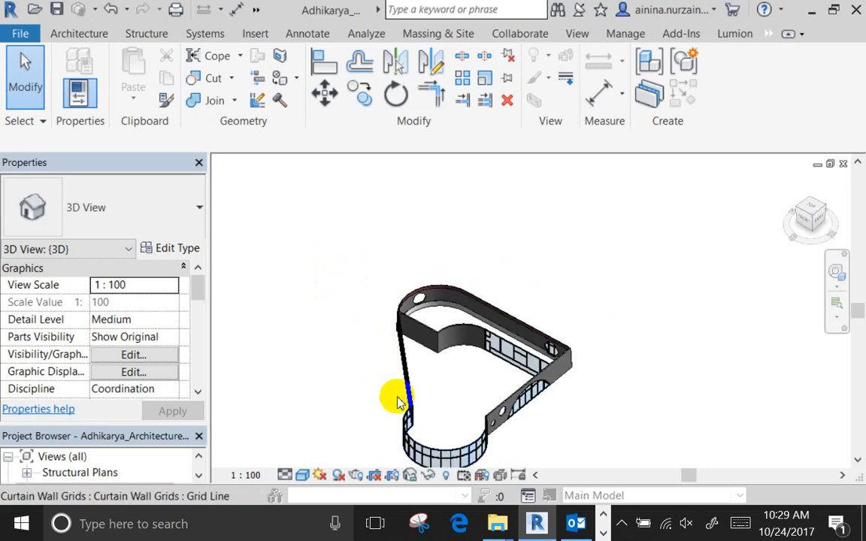
pyautogui.scroll(5, 451, 278)
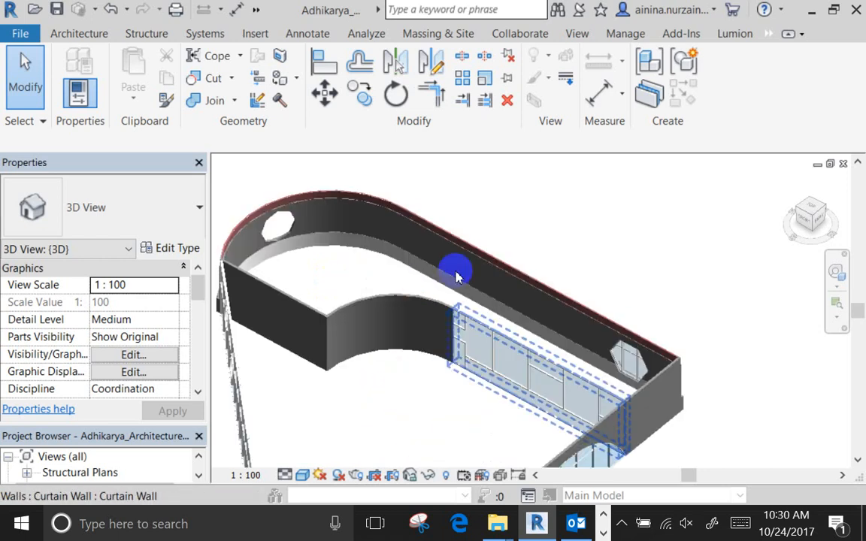
pyautogui.keyDown('shift'); pyautogui.moveTo(538, 290); pyautogui.dragTo(583, 269, button='middle'); pyautogui.keyUp('shift')
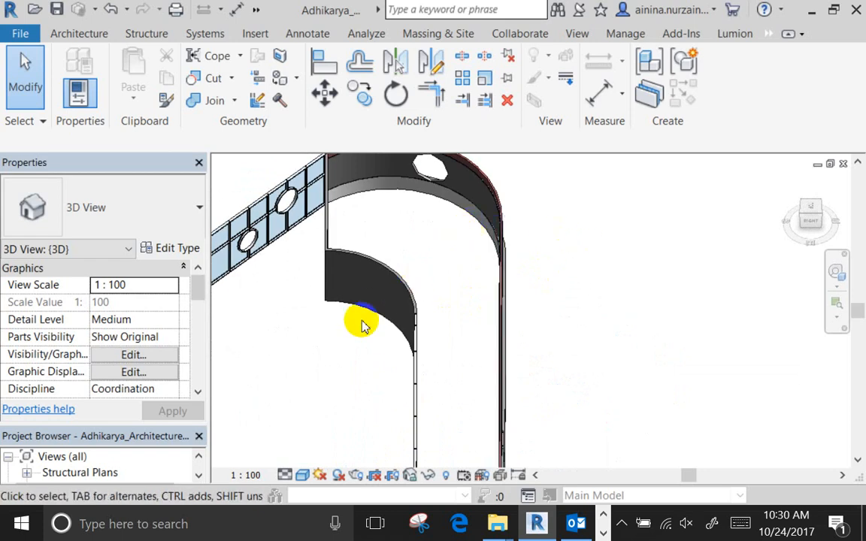
pyautogui.keyDown('shift'); pyautogui.moveTo(359, 323); pyautogui.dragTo(371, 193, button='middle'); pyautogui.keyUp('shift')
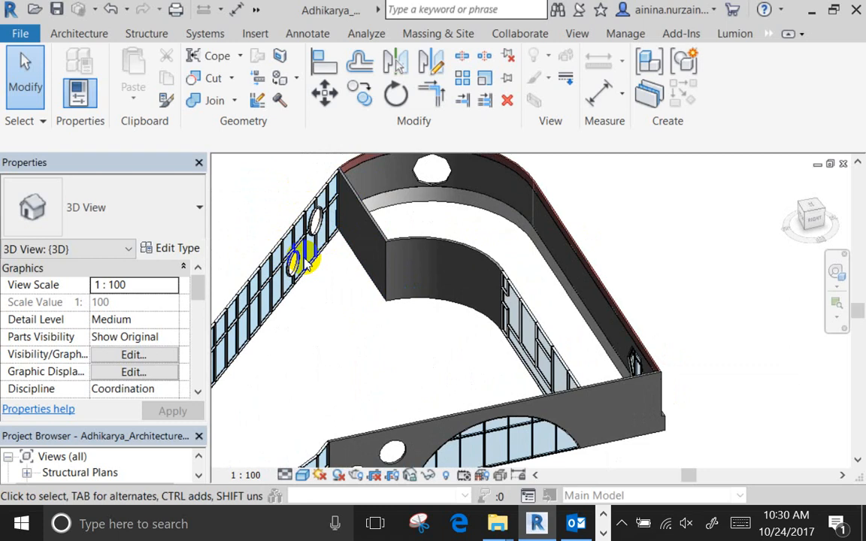
# Check the type properties of the short straight Dinding Bata - 150mm wall and close them without changes
pyautogui.click(347, 208)
pyautogui.click(178, 248)
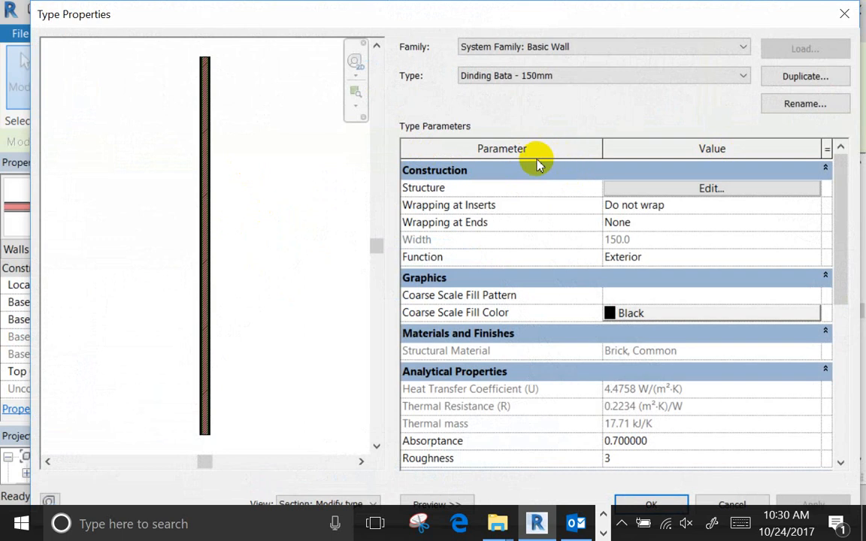
pyautogui.press('Escape')
pyautogui.click(364, 224)
pyautogui.scroll(2, 438, 264)
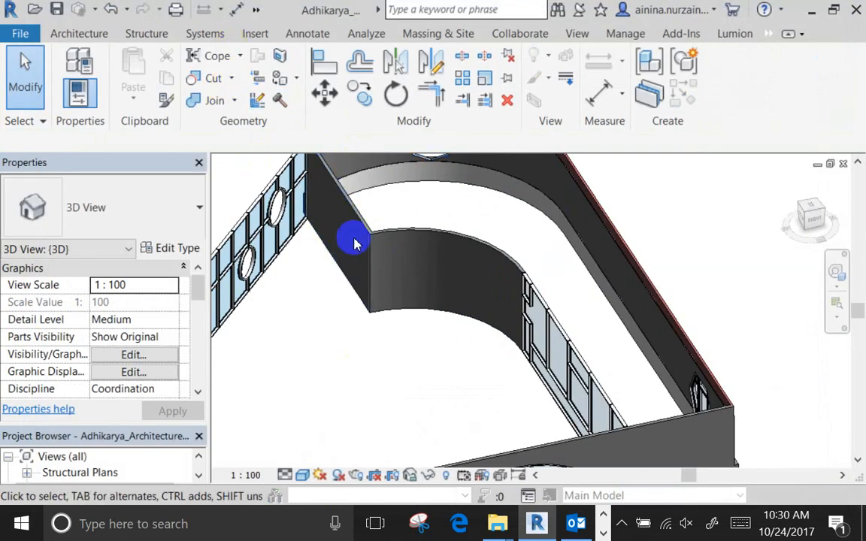
pyautogui.moveTo(354, 237)
pyautogui.mouseDown(button='middle')
pyautogui.moveTo(372, 271)
pyautogui.moveTo(349, 381)
pyautogui.mouseUp(button='middle')
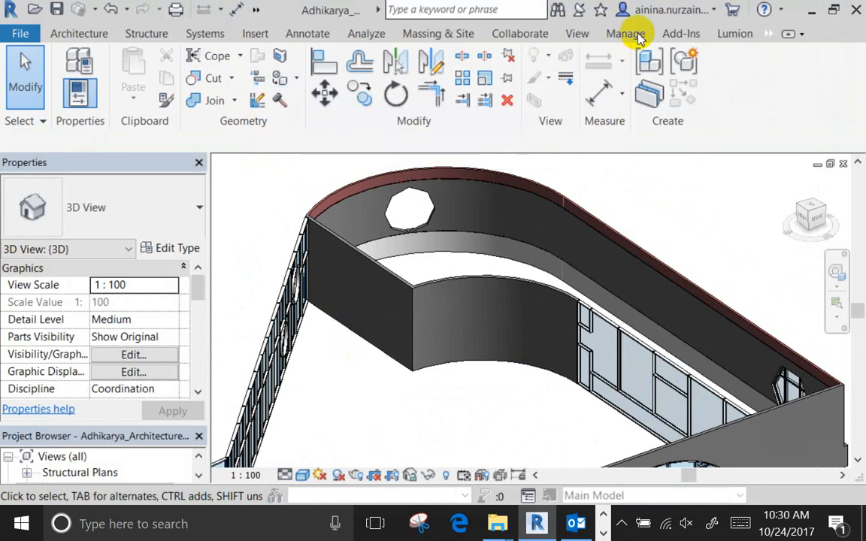
pyautogui.click(768, 34)
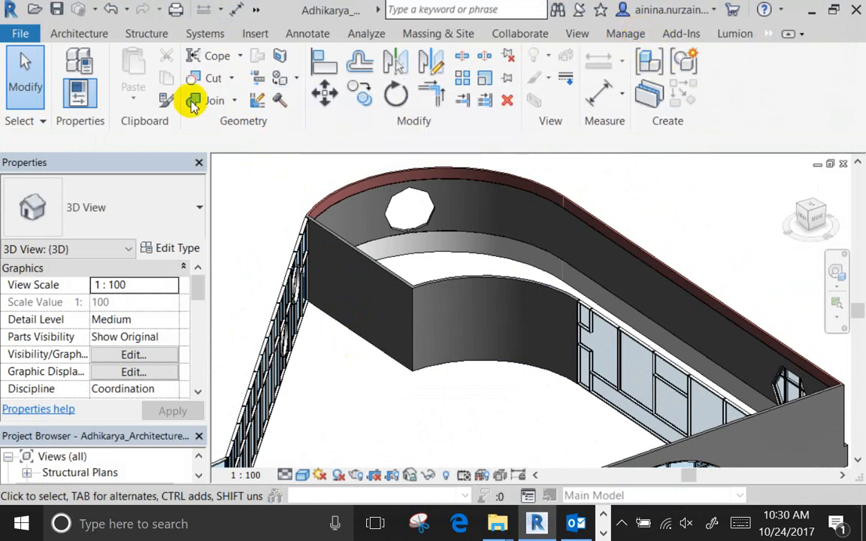
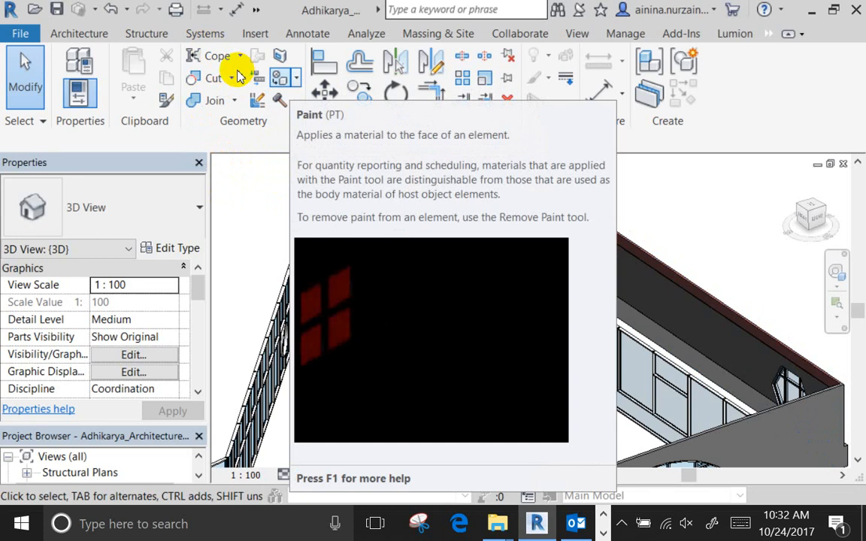
# Paint the faces of the short straight wall and the adjoining inner curved wall with Plywood, Sheathing
pyautogui.click(237, 76)
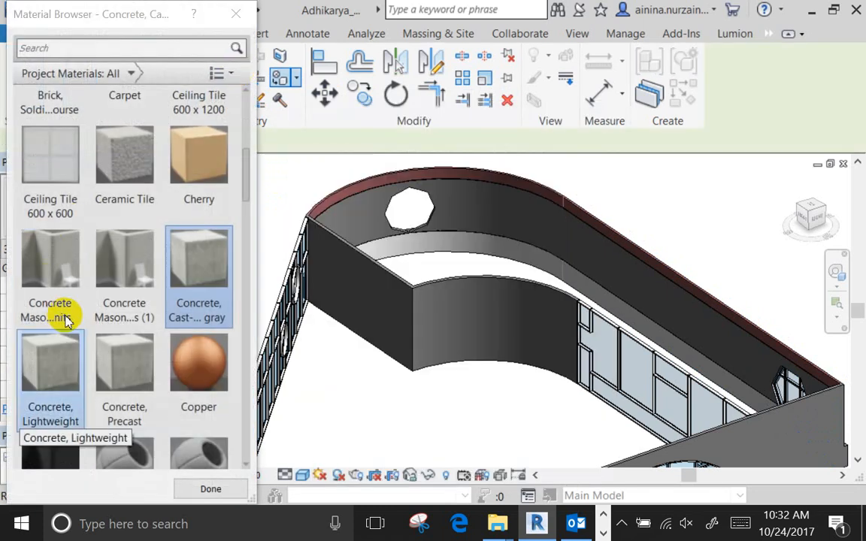
pyautogui.scroll(-10, 67, 320)
pyautogui.scroll(-3, 68, 315)
pyautogui.scroll(3, 193, 228)
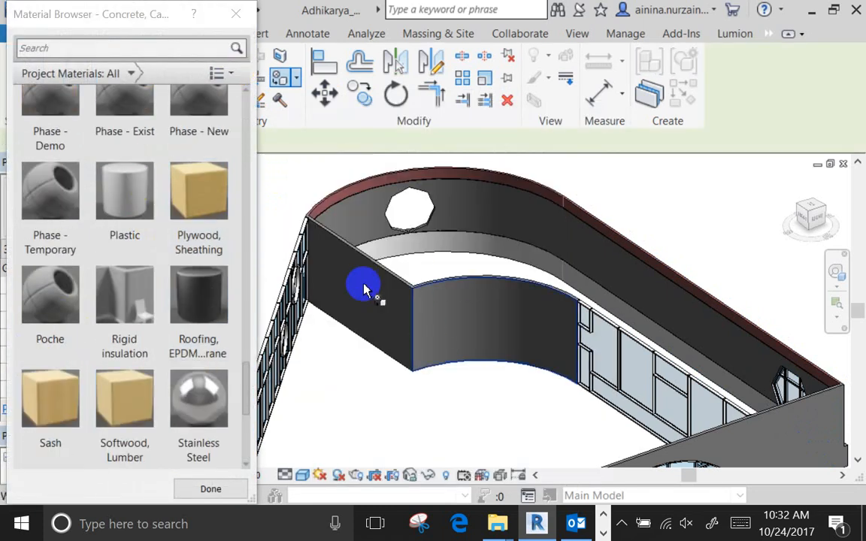
pyautogui.scroll(10, 180, 247)
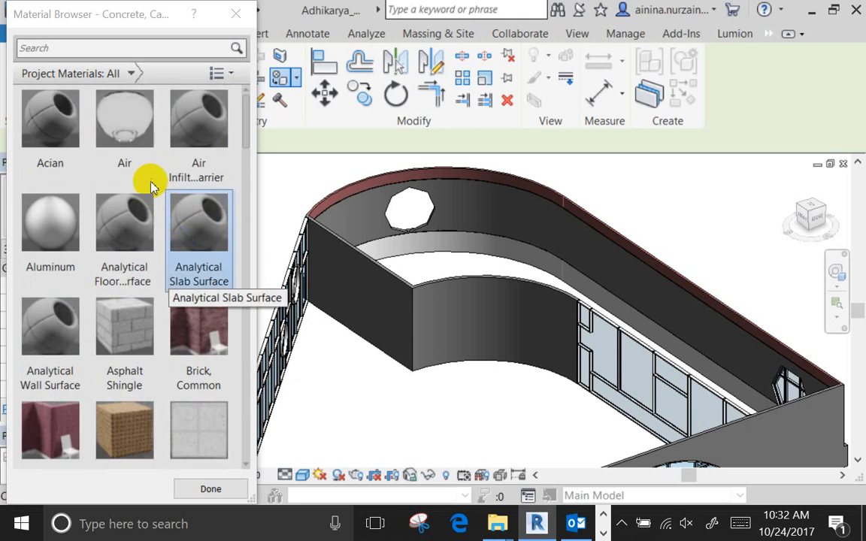
pyautogui.scroll(-5, 158, 305)
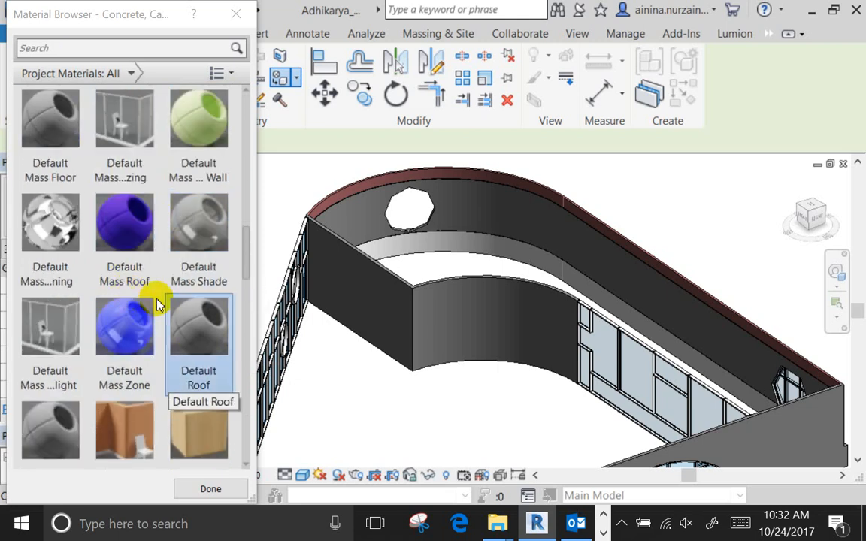
pyautogui.click(47, 114)
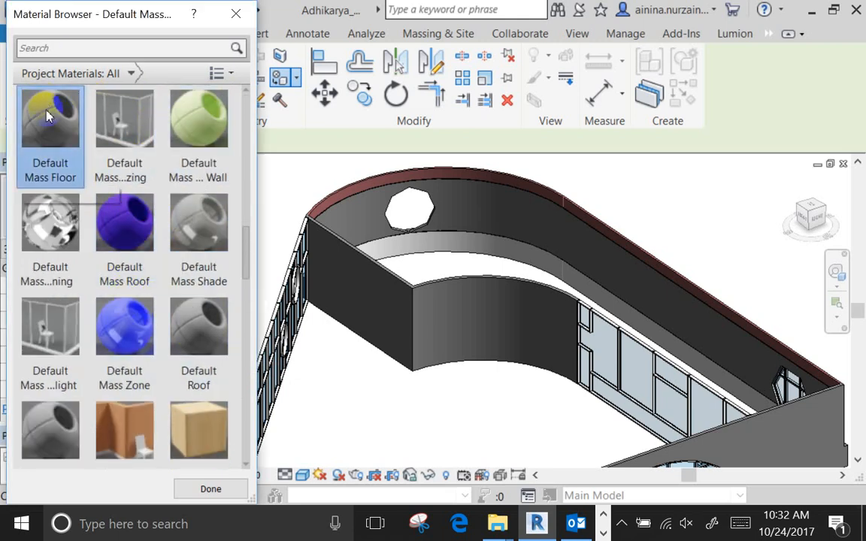
pyautogui.scroll(-5, 111, 268)
pyautogui.scroll(3, 131, 265)
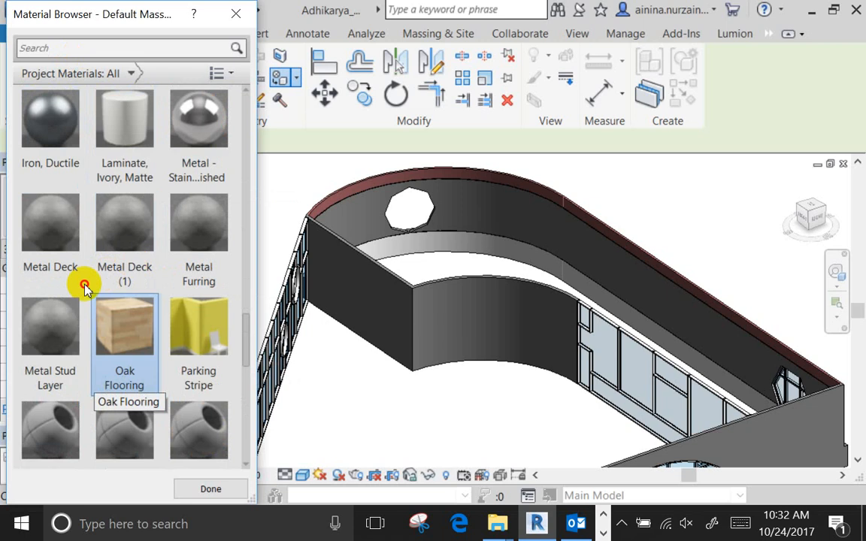
pyautogui.press('End')
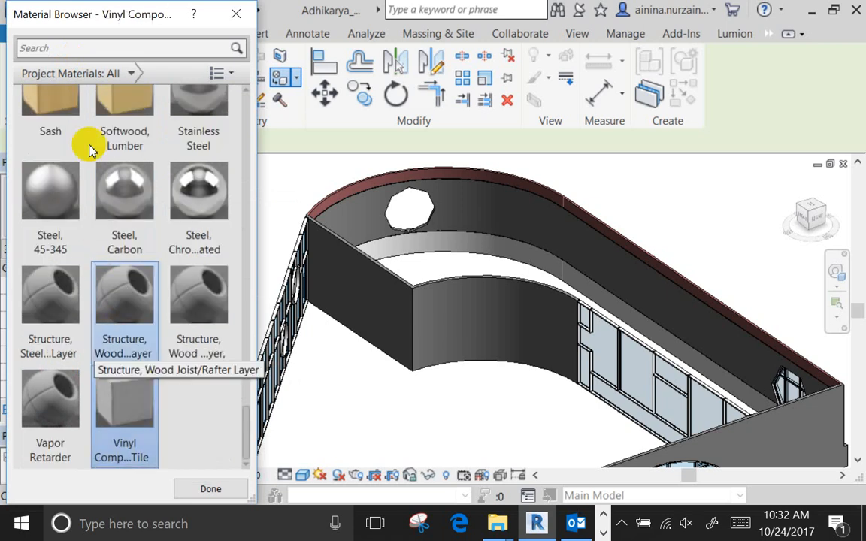
pyautogui.scroll(3, 87, 139)
pyautogui.click(50, 398)
pyautogui.moveTo(308, 328); pyautogui.dragTo(317, 250)
pyautogui.click(367, 299)
pyautogui.moveTo(176, 197); pyautogui.dragTo(319, 307)
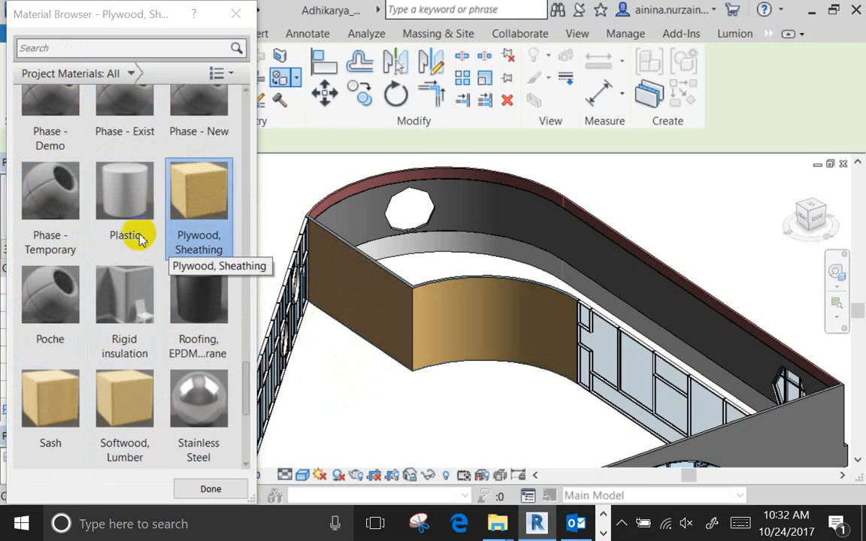
# Look back through the project materials and close the Paint tool's Material Browser
pyautogui.scroll(1, 82, 135)
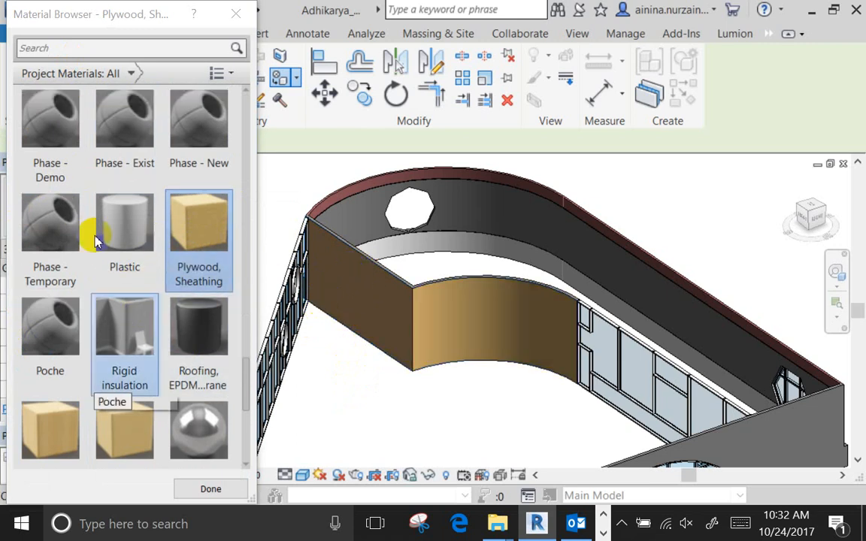
pyautogui.scroll(15, 95, 241)
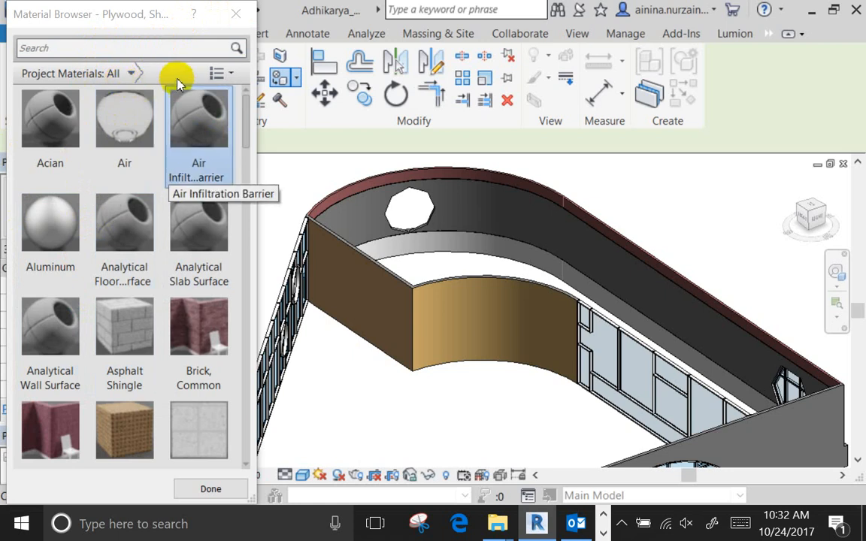
pyautogui.click(235, 14)
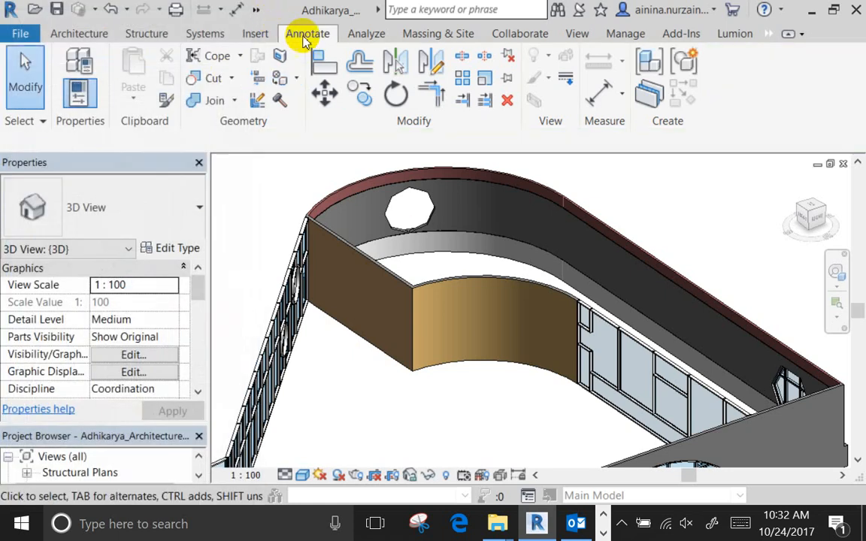
# Examine the whole building from the outside, including the painted walls behind the curtain wall
pyautogui.click(625, 33)
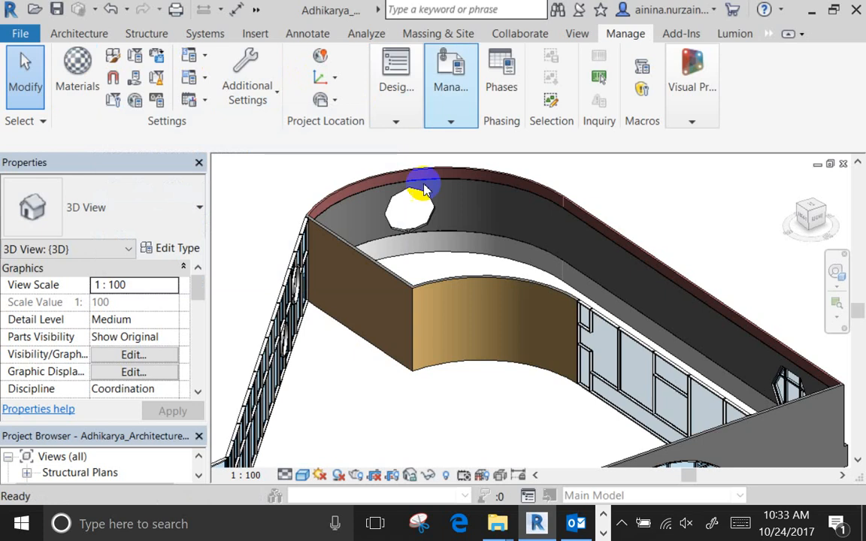
pyautogui.scroll(-4, 368, 319)
pyautogui.keyDown('shift'); pyautogui.moveTo(359, 346); pyautogui.dragTo(485, 304, button='middle'); pyautogui.keyUp('shift')
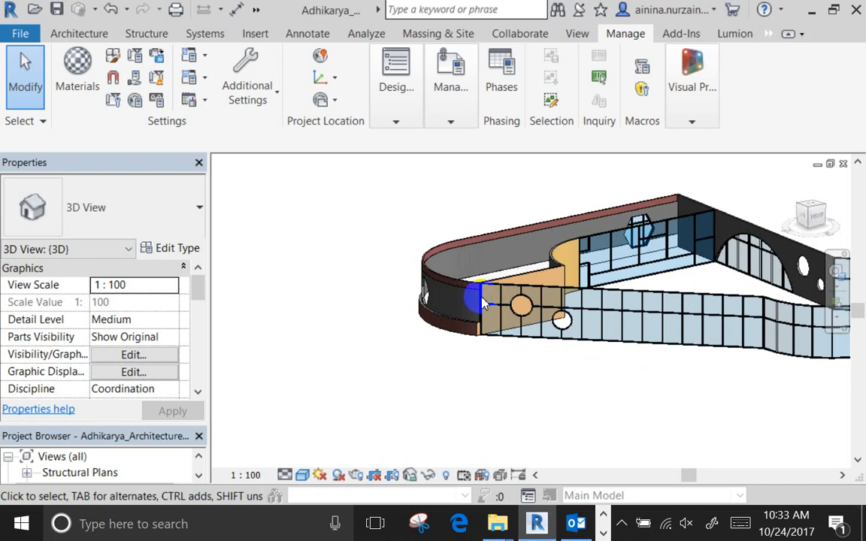
pyautogui.moveTo(483, 302); pyautogui.dragTo(318, 334, button='middle')
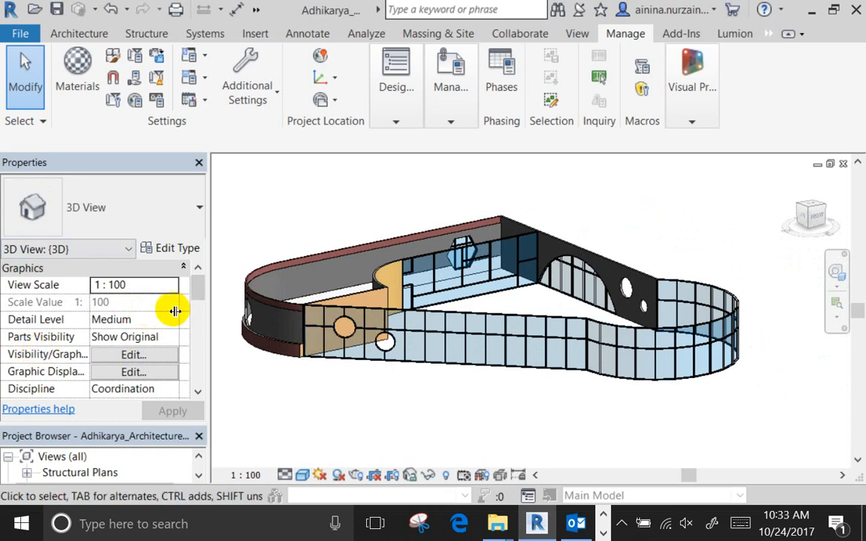
pyautogui.moveTo(174, 310); pyautogui.dragTo(130, 309)
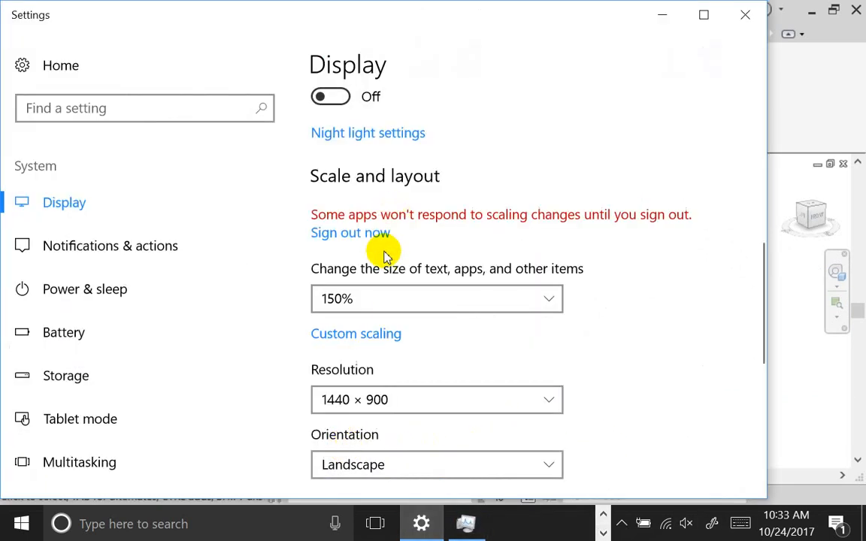
# Set the text and app size to 125% in the Windows display settings and enlarge the Project Browser in Revit
pyautogui.click(354, 299)
pyautogui.click(355, 270)
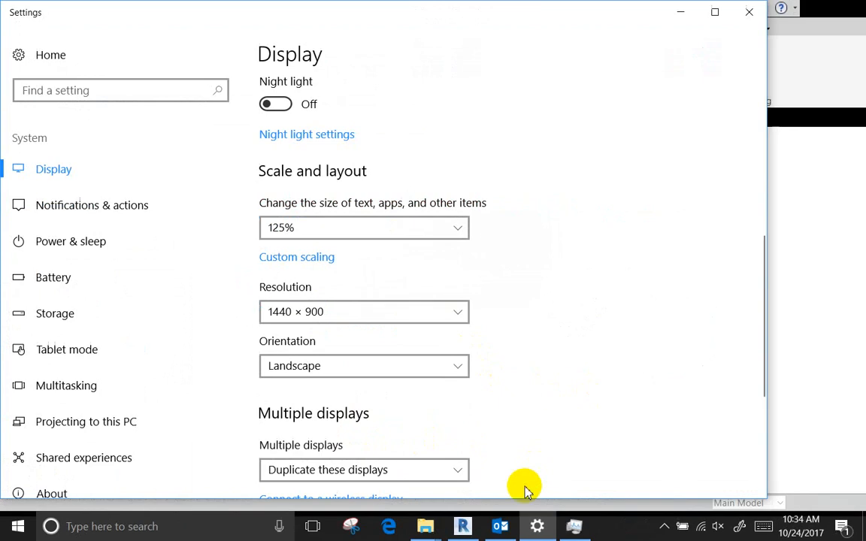
pyautogui.click(477, 529)
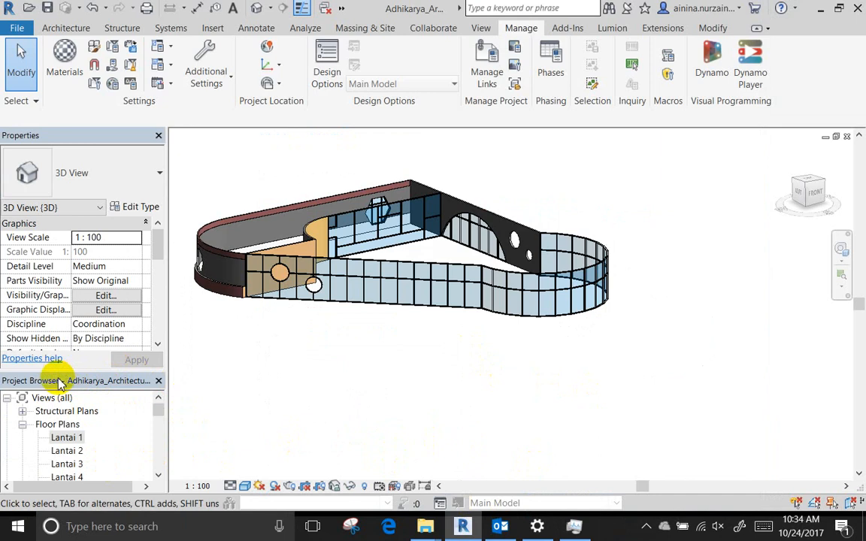
pyautogui.moveTo(59, 373); pyautogui.dragTo(54, 275)
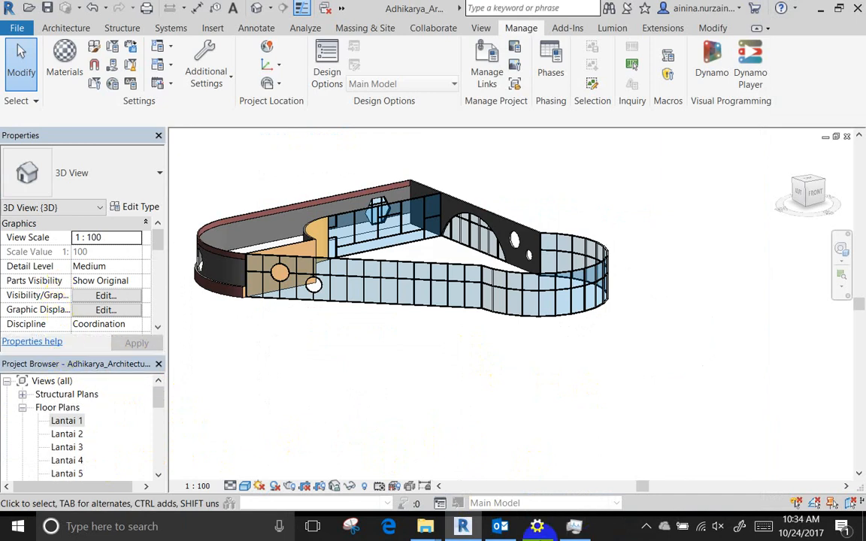
# Switch to the Windows display settings and apply a custom scaling size of 135%
pyautogui.click(502, 524)
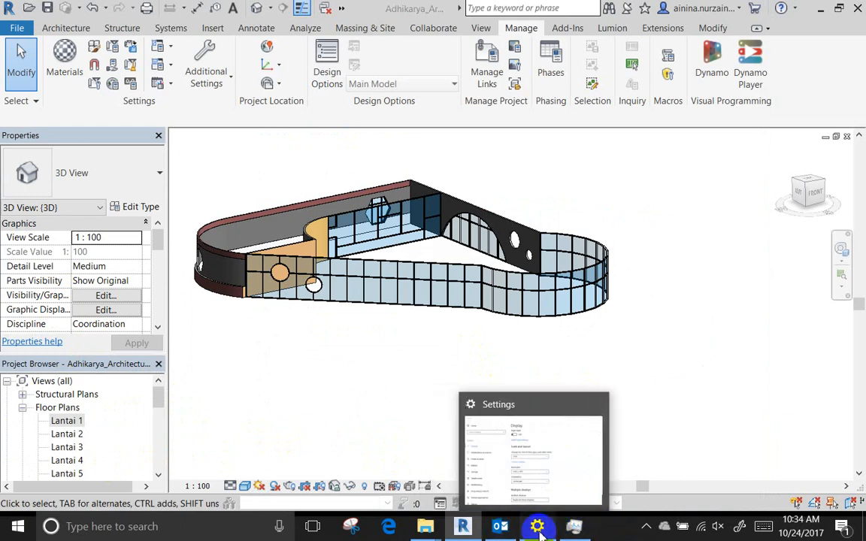
pyautogui.click(538, 526)
pyautogui.click(304, 256)
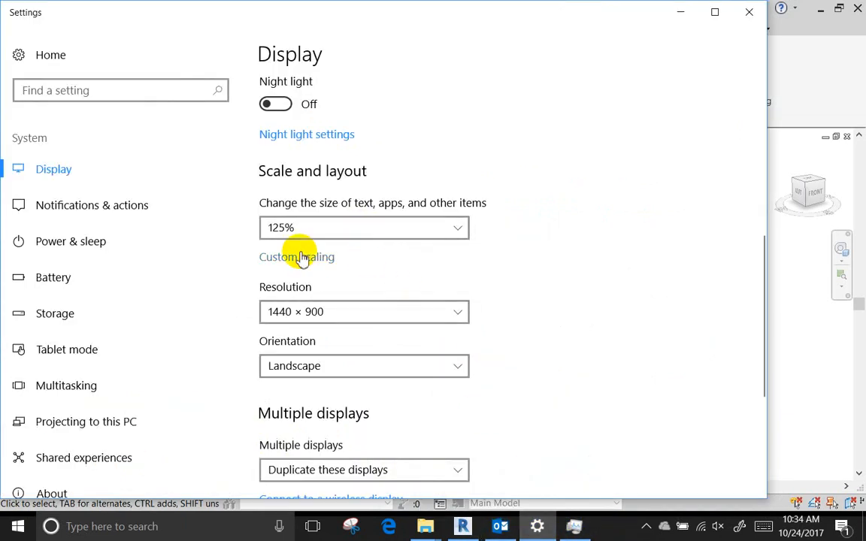
pyautogui.click(94, 228)
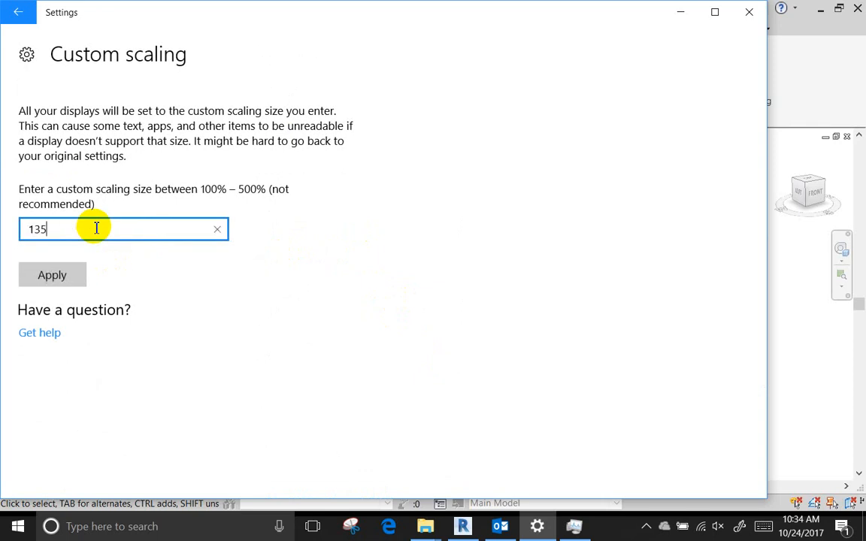
pyautogui.click(73, 278)
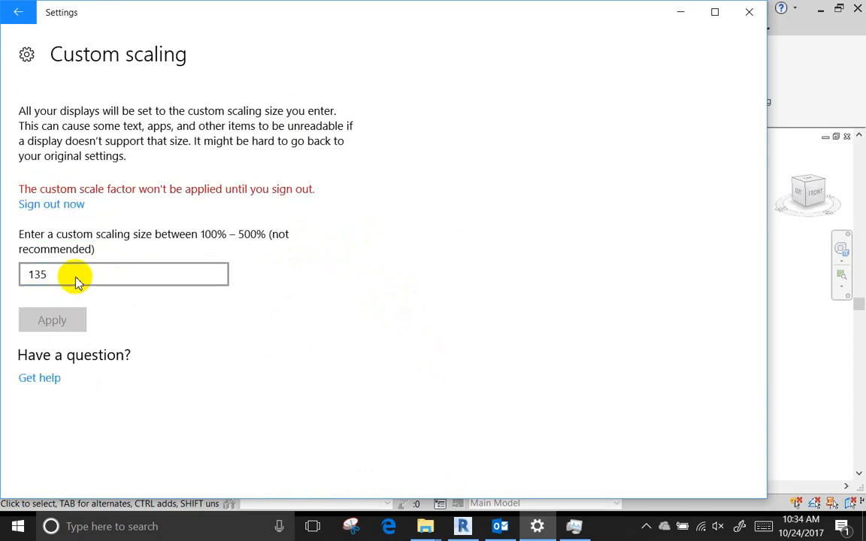
# Replace the custom scaling size with 140, apply it, close Settings and return to Revit
pyautogui.click(97, 272)
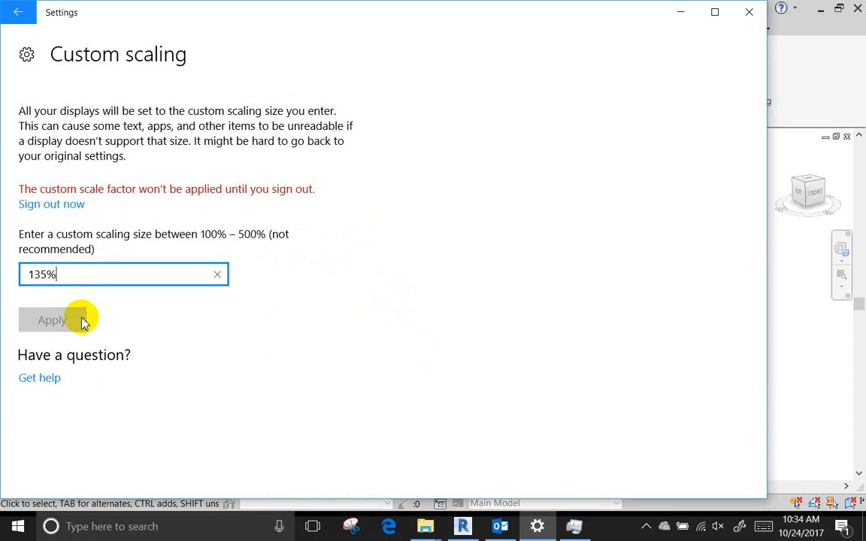
pyautogui.click(217, 276)
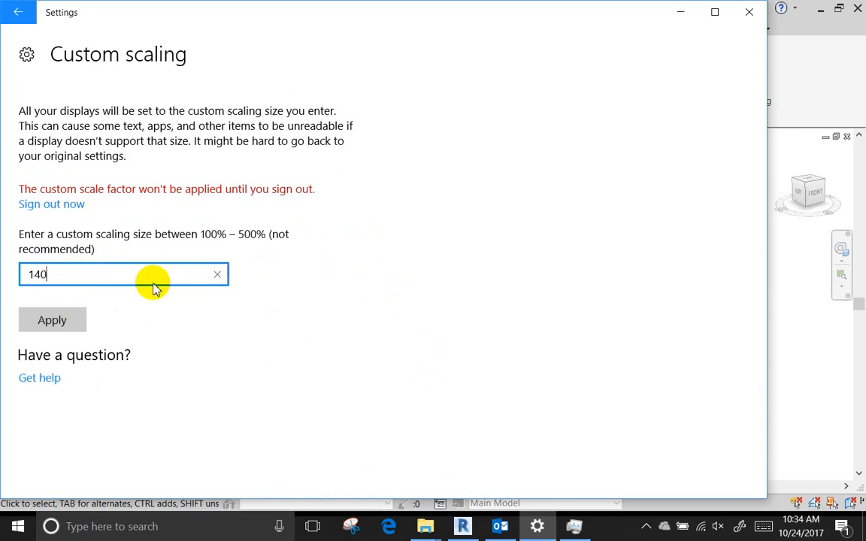
pyautogui.click(54, 323)
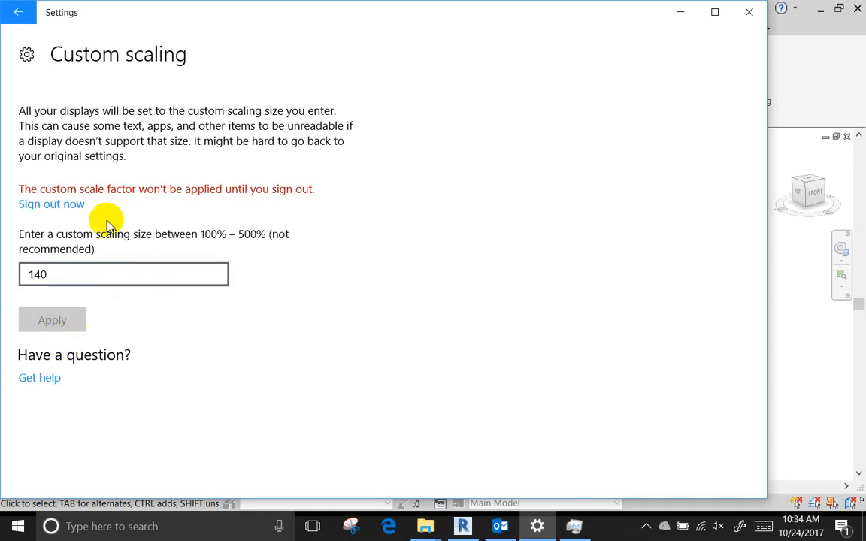
pyautogui.click(749, 14)
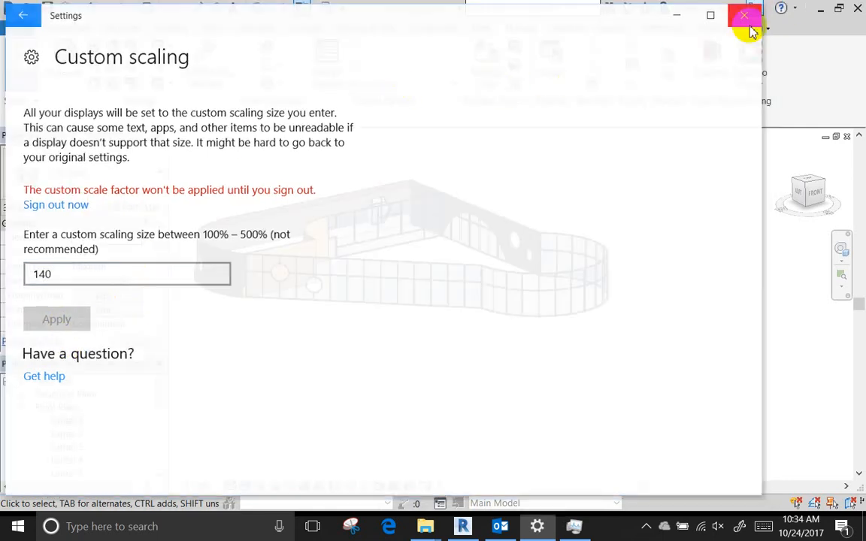
pyautogui.click(499, 527)
pyautogui.click(462, 526)
pyautogui.click(467, 339)
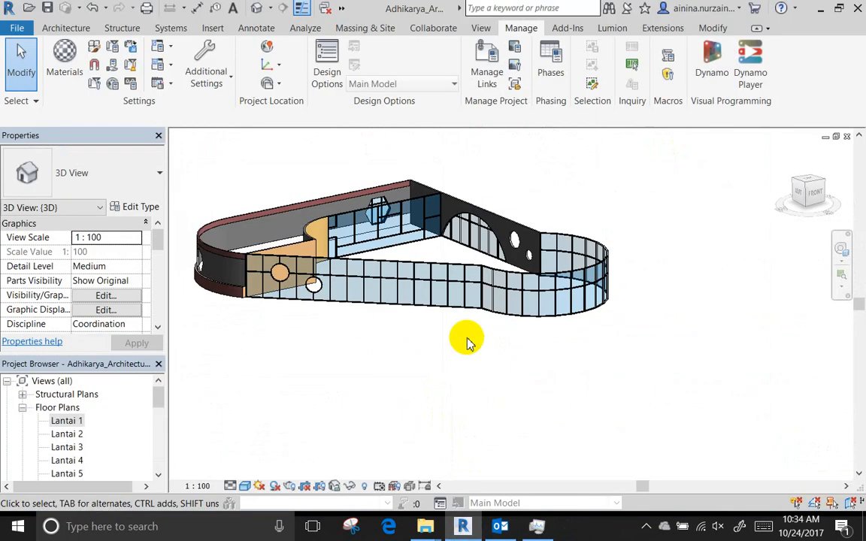
# Open the Lantai 1 floor plan and save the project
pyautogui.keyDown('shift'); pyautogui.moveTo(467, 339); pyautogui.dragTo(475, 382, button='middle'); pyautogui.keyUp('shift')
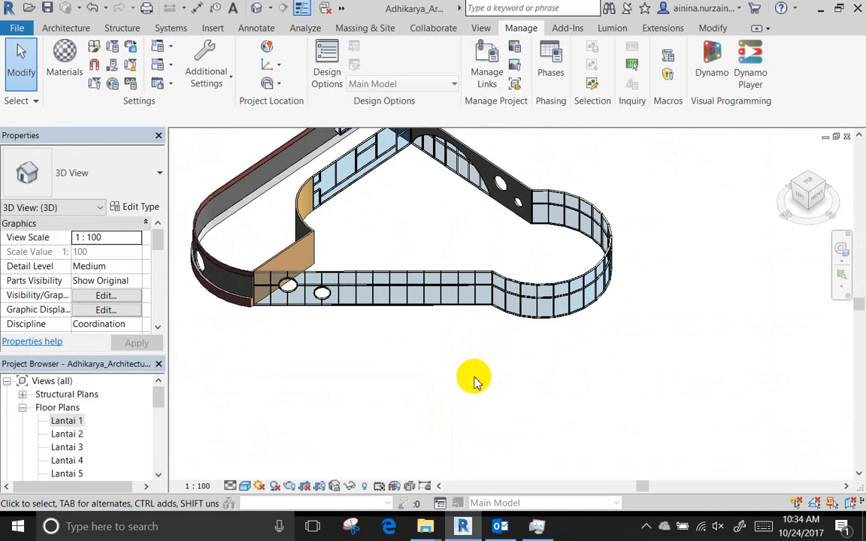
pyautogui.keyDown('shift'); pyautogui.moveTo(473, 381); pyautogui.dragTo(427, 339, button='middle'); pyautogui.keyUp('shift')
pyautogui.doubleClick(65, 421)
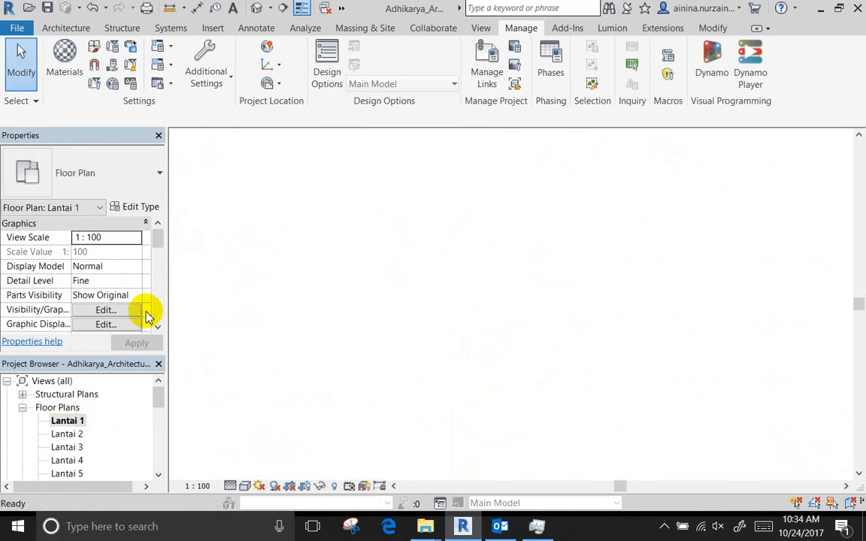
pyautogui.click(68, 29)
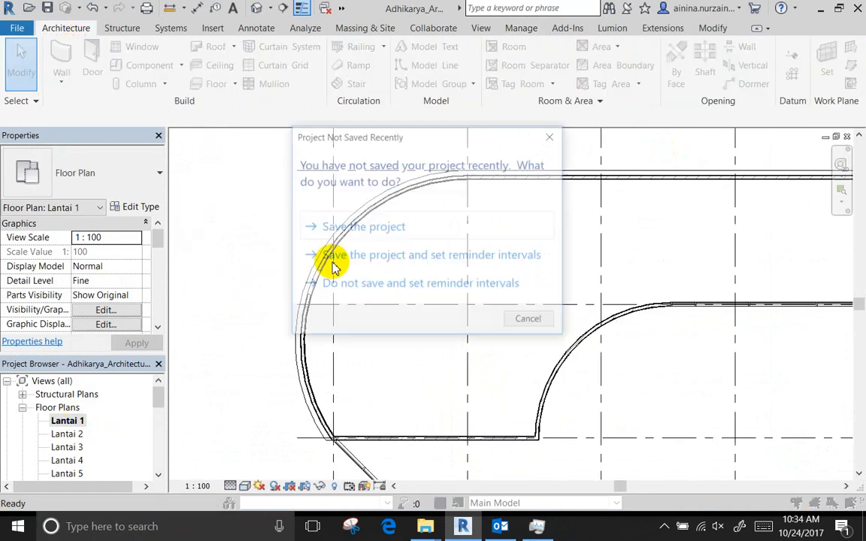
pyautogui.click(506, 223)
# Examine the detail level and visual style options of the default 3D view, and leave the Wall tool
pyautogui.click(256, 8)
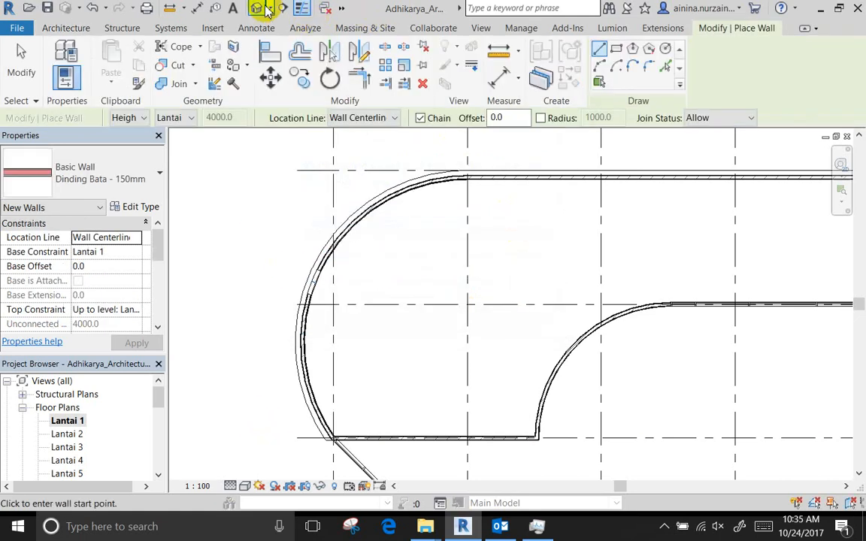
pyautogui.moveTo(353, 369)
pyautogui.keyDown('shift'); pyautogui.mouseDown(button='middle')
pyautogui.moveTo(333, 339)
pyautogui.moveTo(376, 347)
pyautogui.moveTo(409, 385)
pyautogui.mouseUp(button='middle'); pyautogui.keyUp('shift')
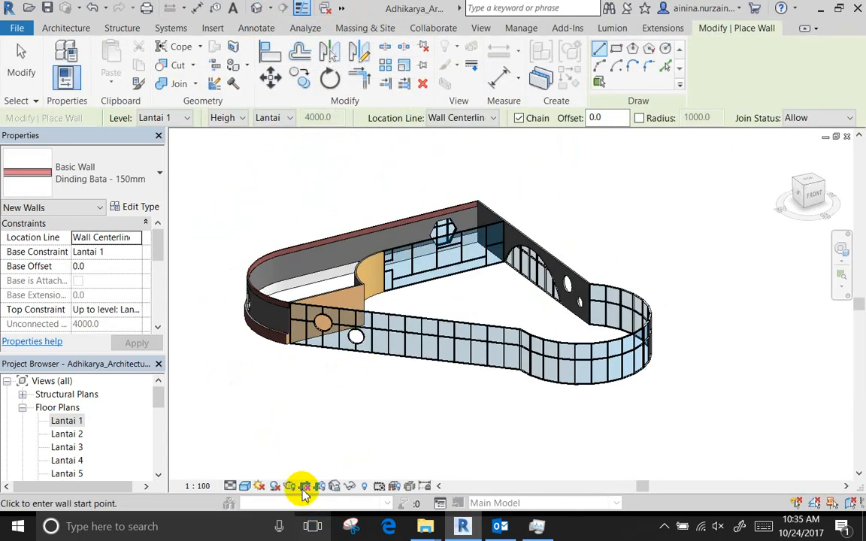
pyautogui.click(246, 487)
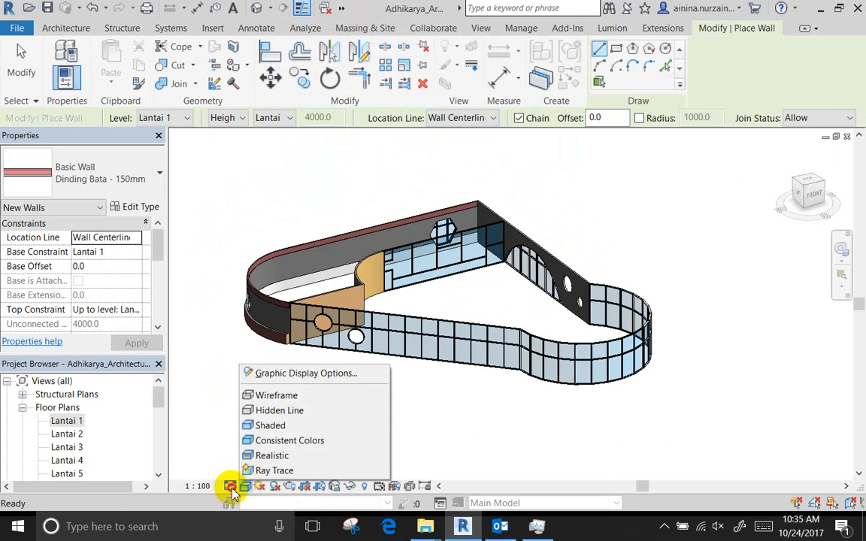
pyautogui.click(230, 487)
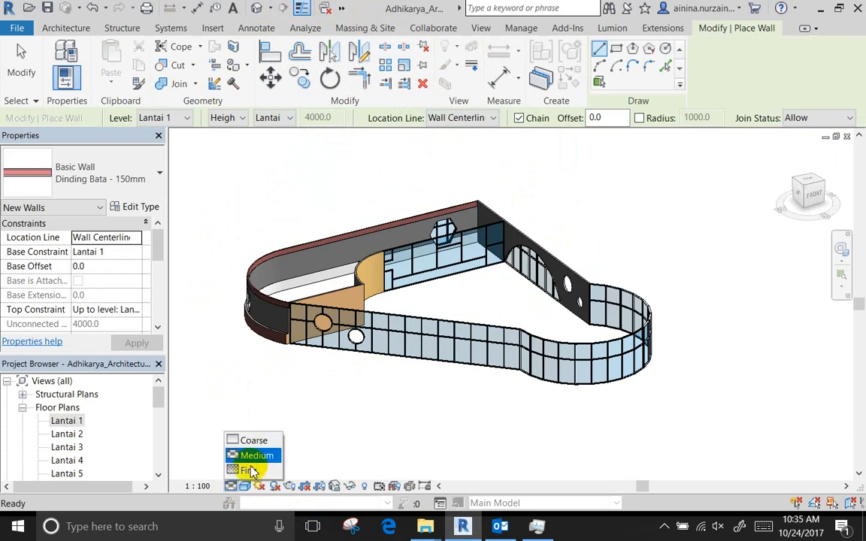
pyautogui.click(243, 487)
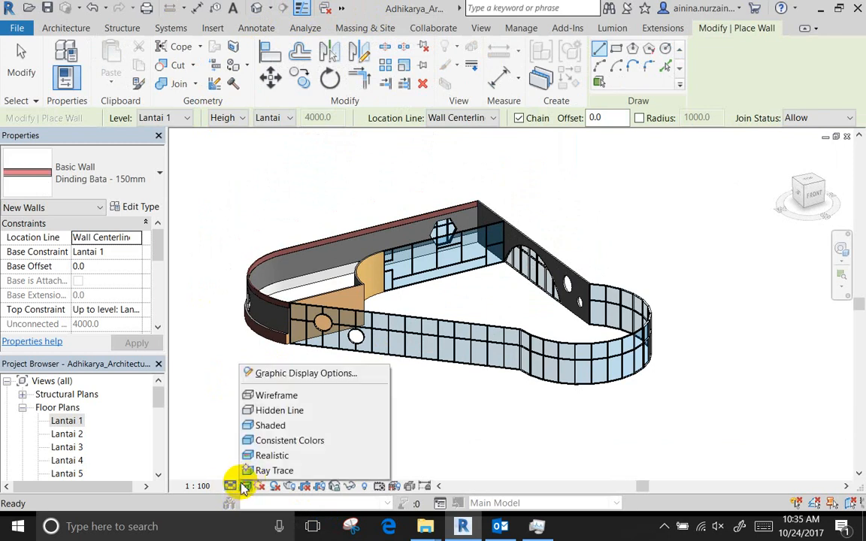
pyautogui.click(316, 427)
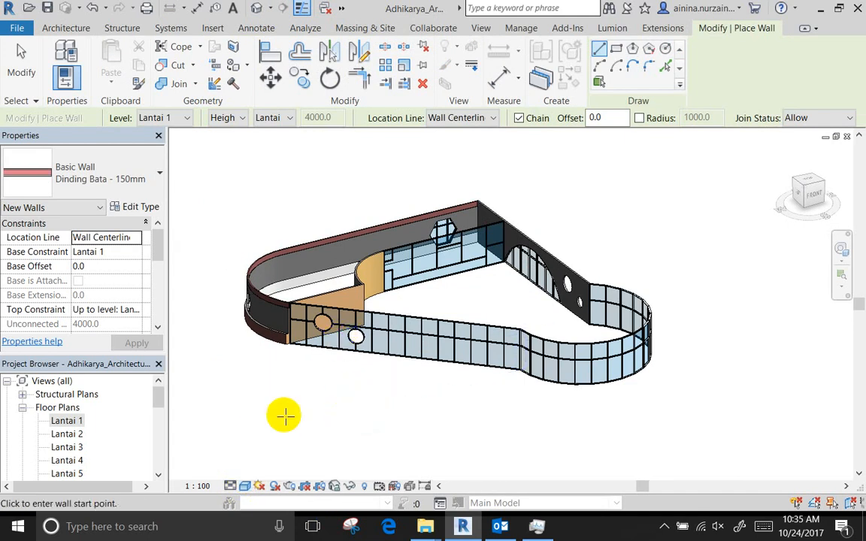
pyautogui.press('Escape')
pyautogui.press('Escape')
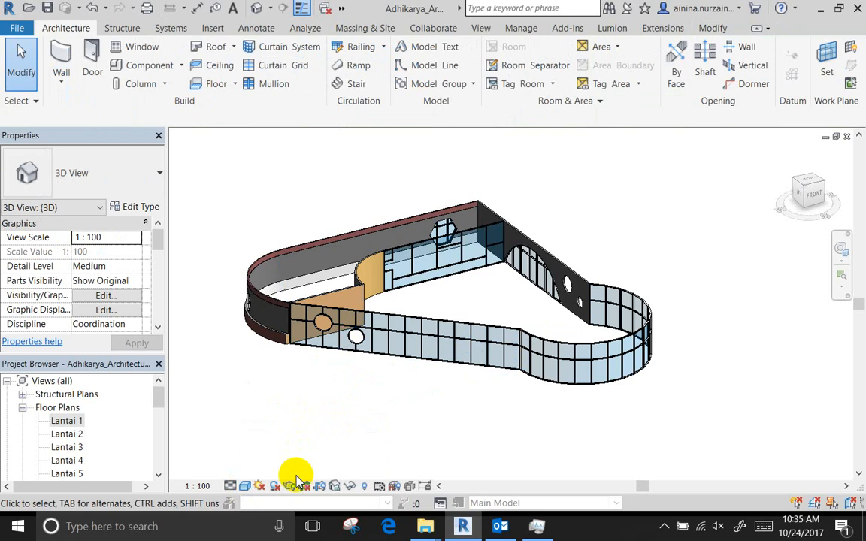
# In the Lantai 1 plan, draw a Dinding Bata - 150mm wall from the inner curve's upper end straight up to the outer wall on grid 7
pyautogui.doubleClick(83, 419)
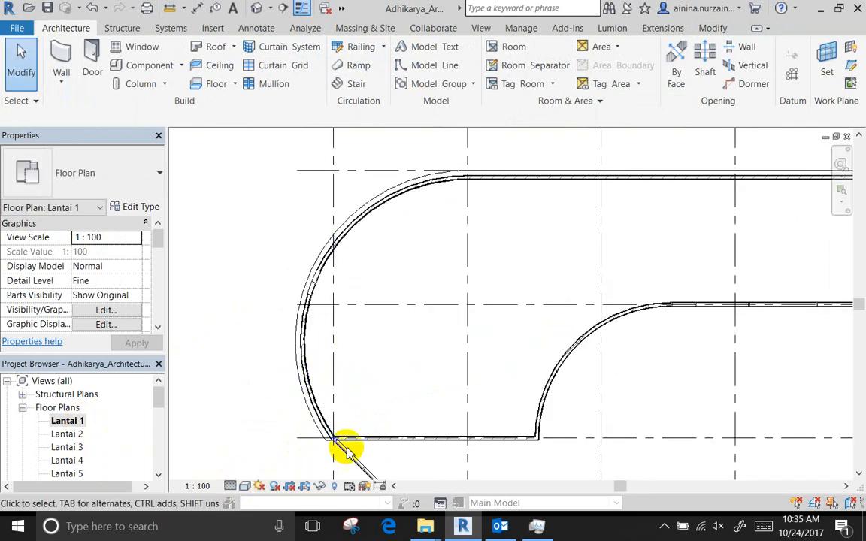
pyautogui.click(242, 487)
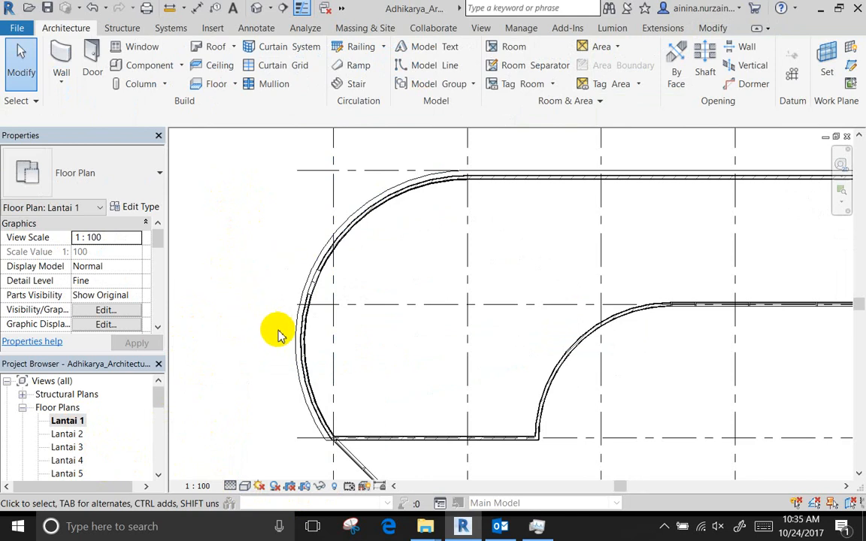
pyautogui.click(61, 51)
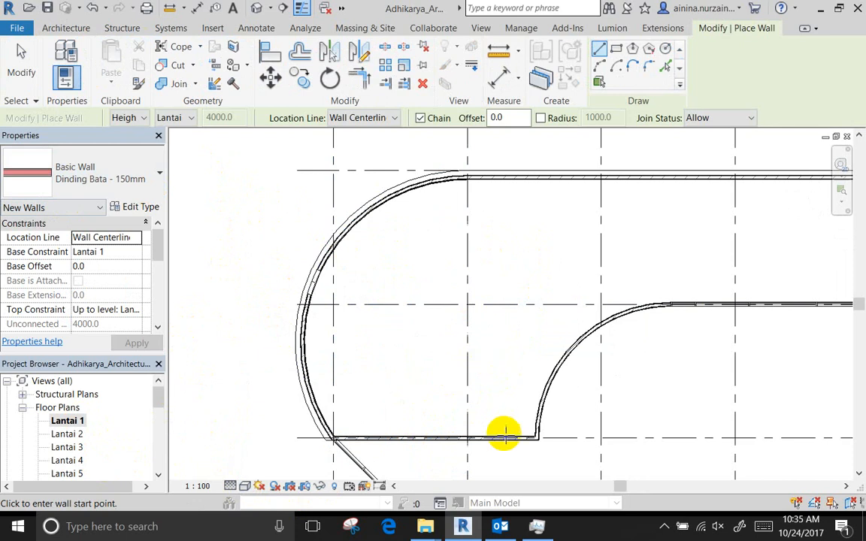
pyautogui.click(668, 304)
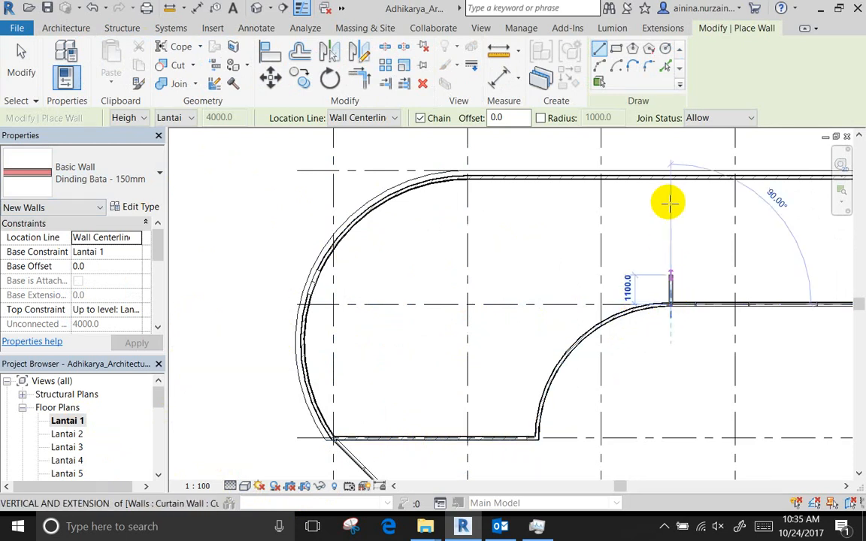
pyautogui.click(670, 178)
pyautogui.moveTo(671, 262); pyautogui.dragTo(380, 314, button='middle')
pyautogui.press('Escape')
# Draw a second partition between the grid 7 and grid 6 walls, about 7200 mm beyond the first and just before grid E
pyautogui.click(573, 229)
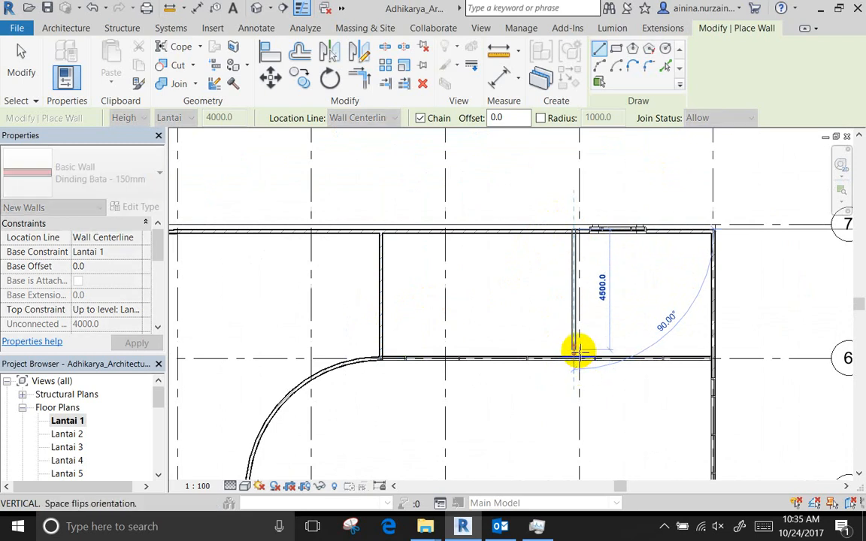
pyautogui.click(575, 355)
pyautogui.press('Escape')
# Draw a wall from the inner corner on grid 5 back to grid B and up along grid B to the grid 7 wall
pyautogui.scroll(-3, 444, 186)
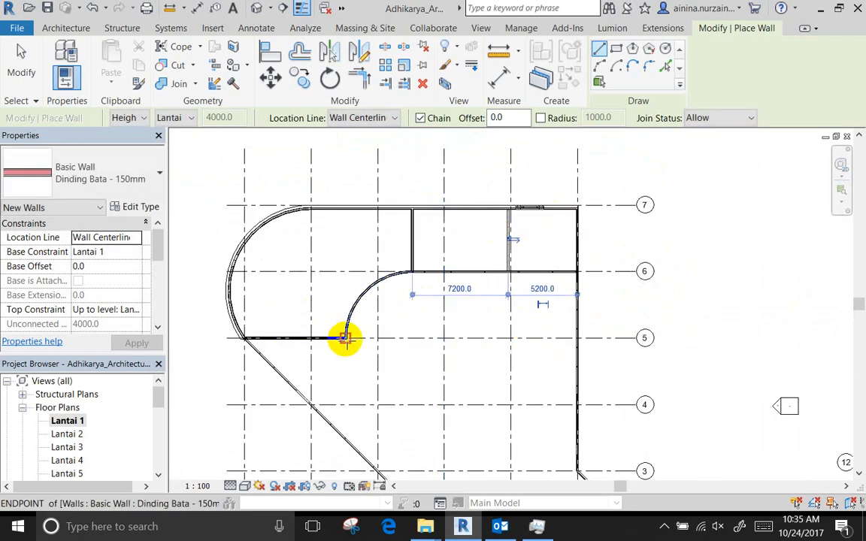
pyautogui.click(344, 337)
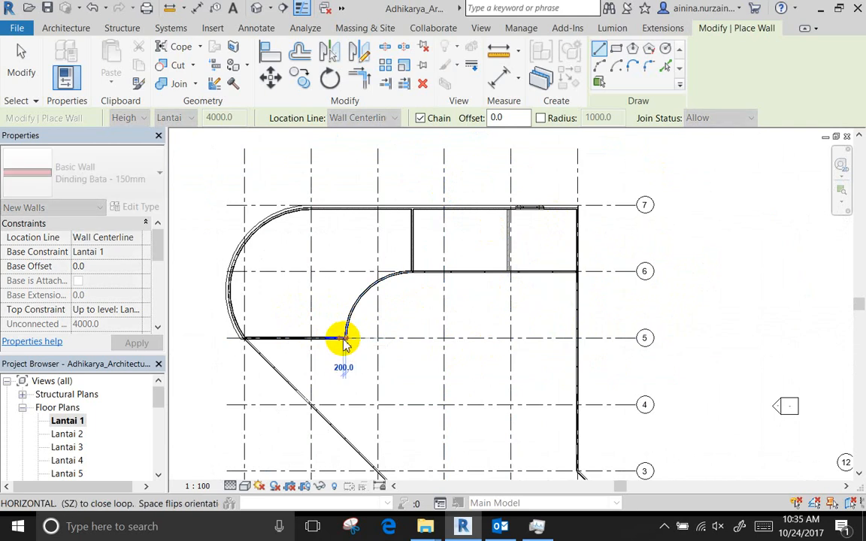
pyautogui.click(310, 337)
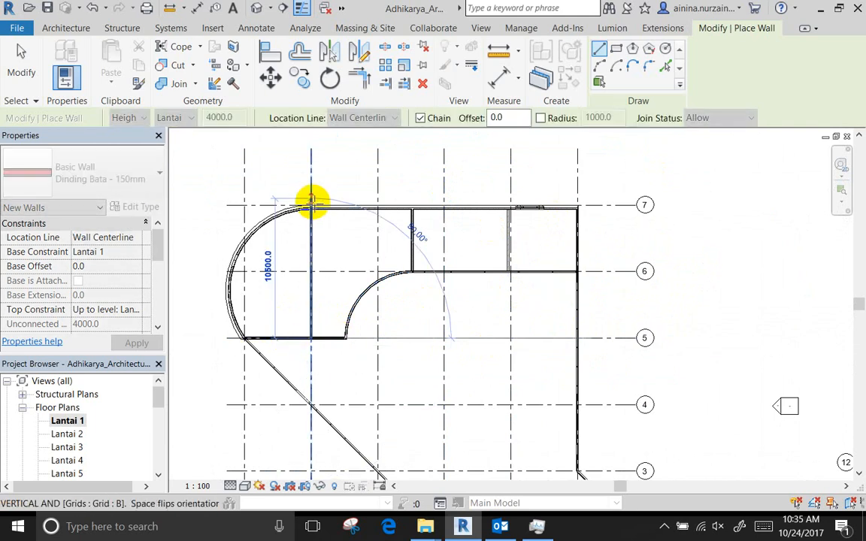
pyautogui.click(312, 205)
pyautogui.press('Escape')
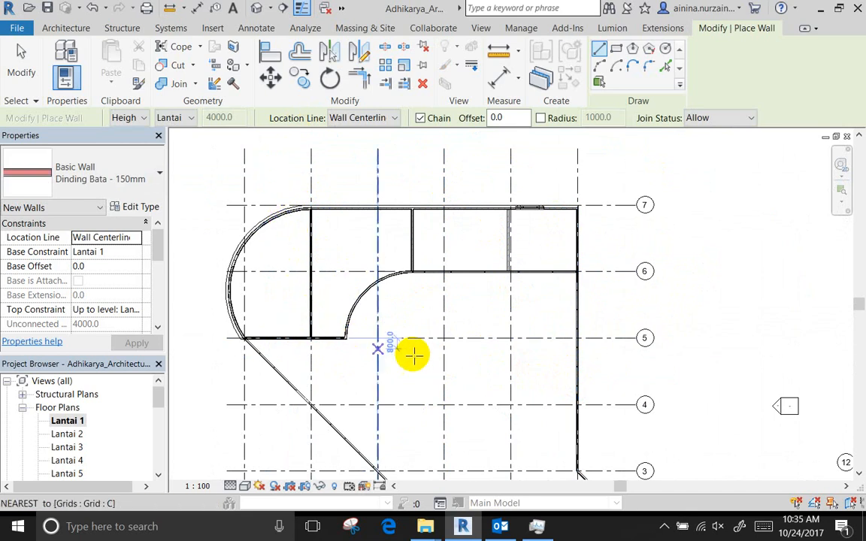
# Draw a 45° wall from the inner corner on grid 5 to grid 4, continuing about 12400 mm along grid 4 to the Storefront curtain wall
pyautogui.moveTo(412, 353); pyautogui.dragTo(469, 314, button='middle')
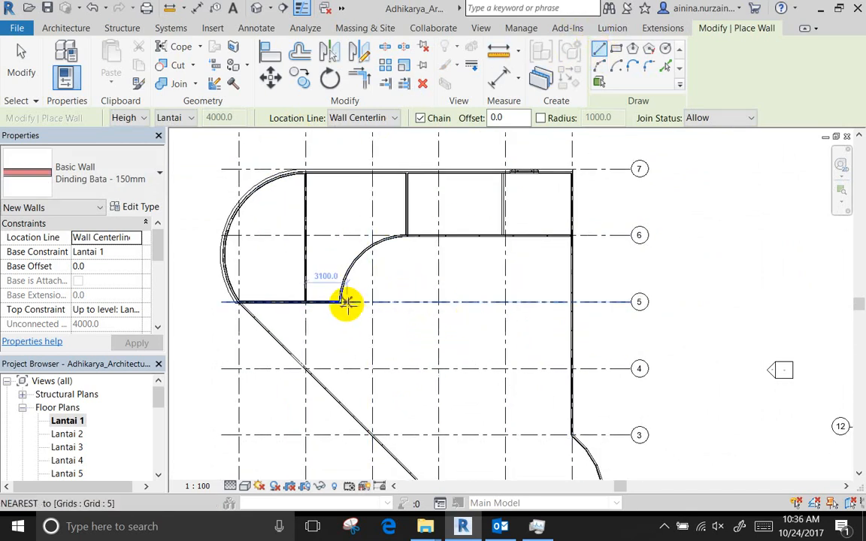
pyautogui.click(339, 302)
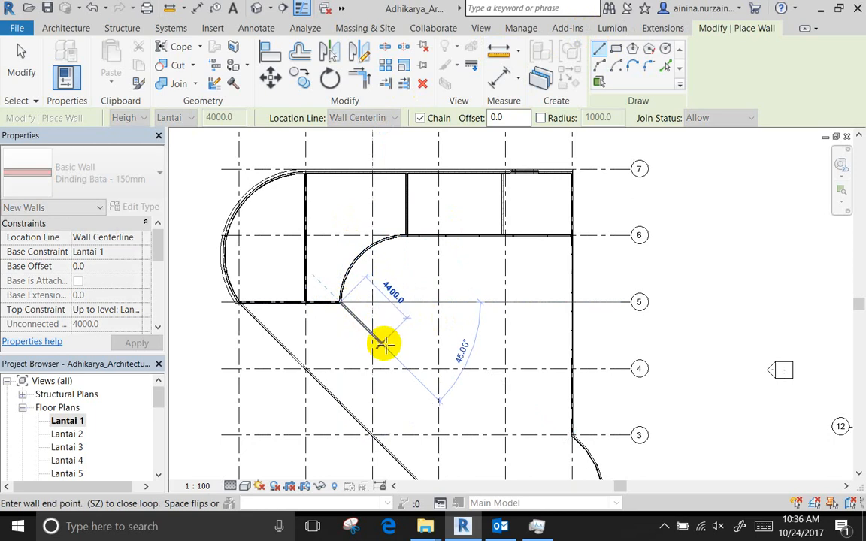
pyautogui.click(406, 368)
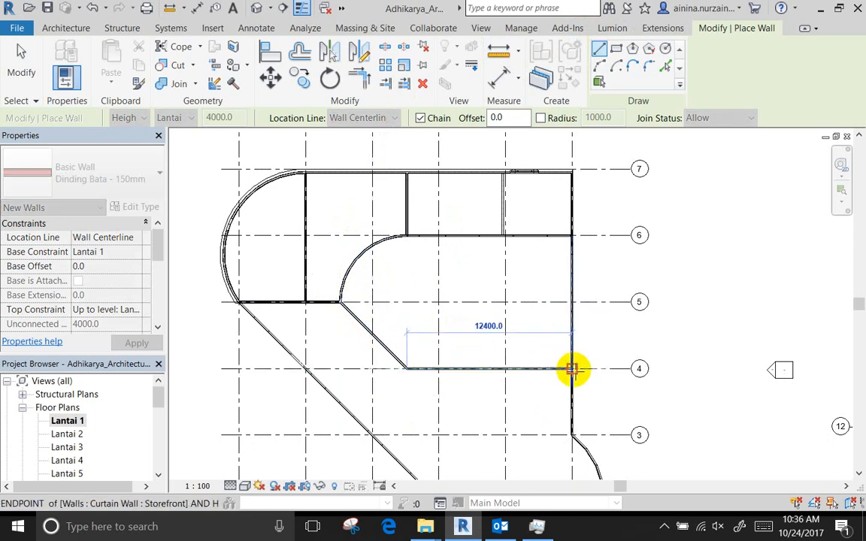
pyautogui.click(571, 369)
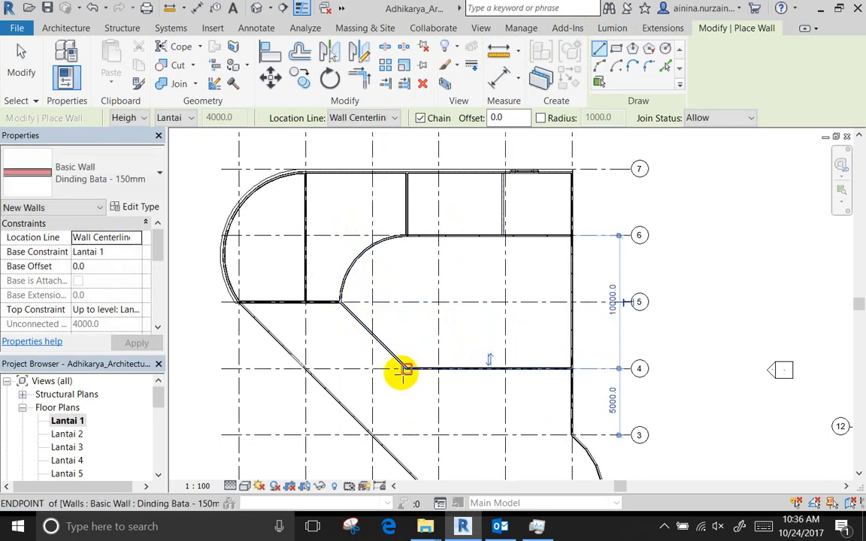
pyautogui.press('Escape')
pyautogui.press('Escape')
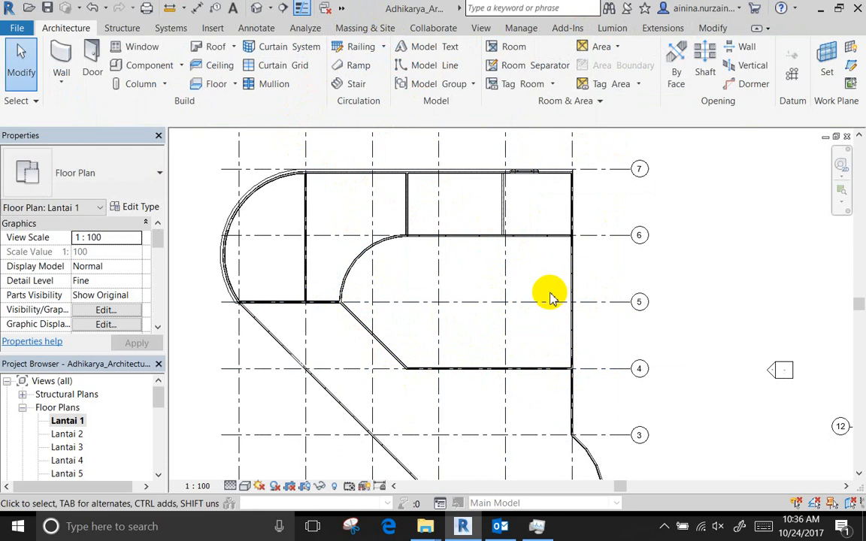
# Move the wall on grid 4 up towards grid 5, about 7200 mm from the grid 6 wall
pyautogui.click(443, 367)
pyautogui.moveTo(442, 367); pyautogui.dragTo(439, 333)
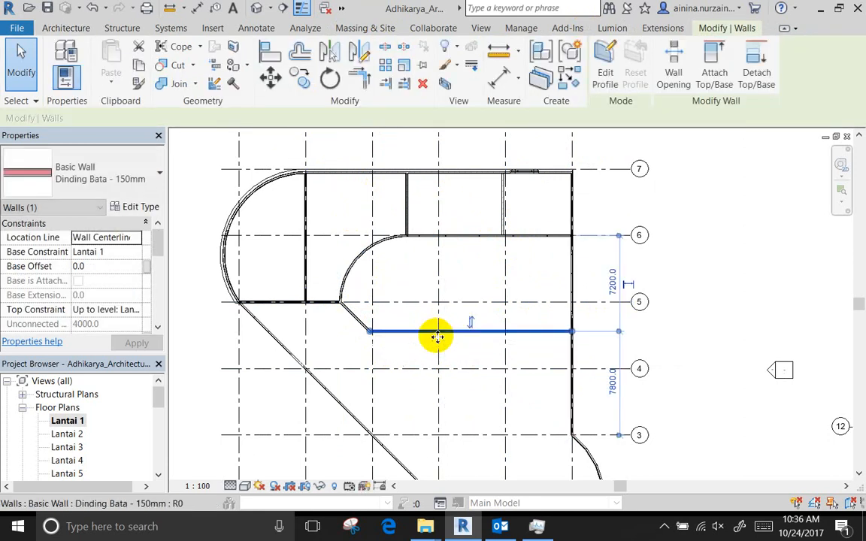
pyautogui.click(677, 369)
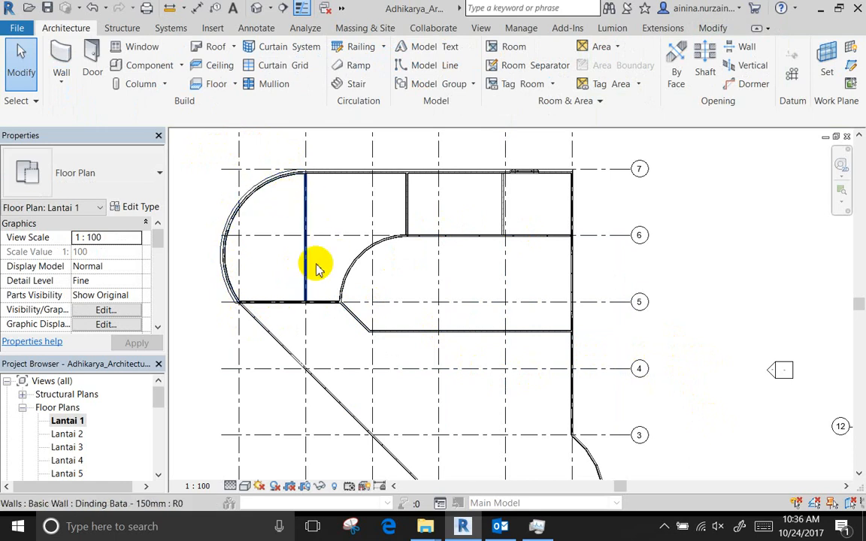
pyautogui.scroll(-2, 450, 300)
pyautogui.scroll(3, 334, 247)
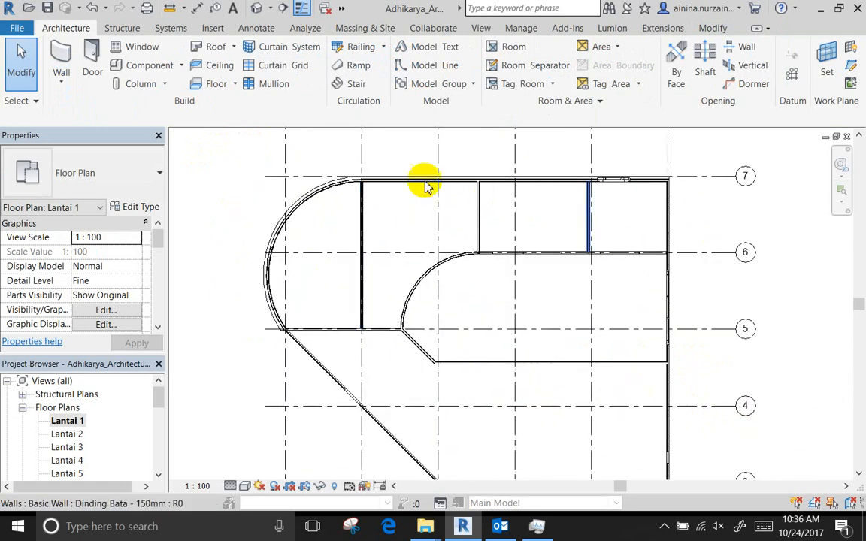
pyautogui.click(100, 59)
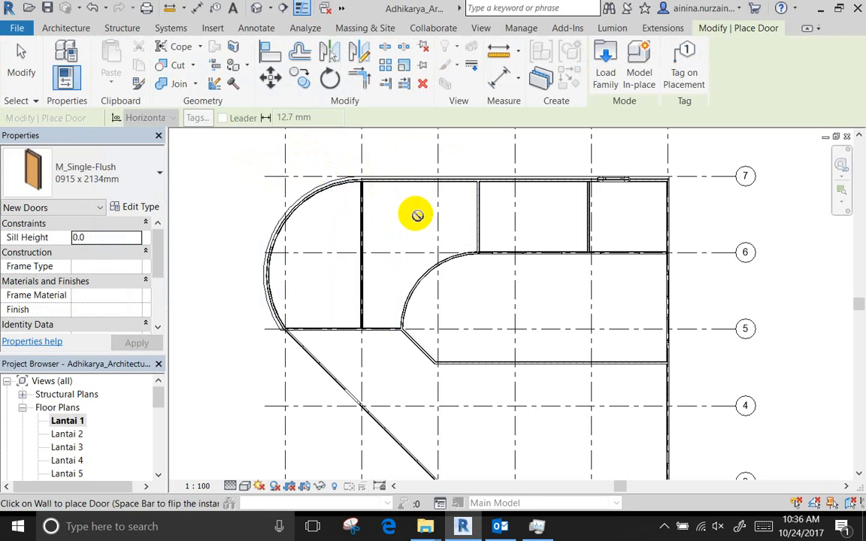
pyautogui.scroll(3, 417, 214)
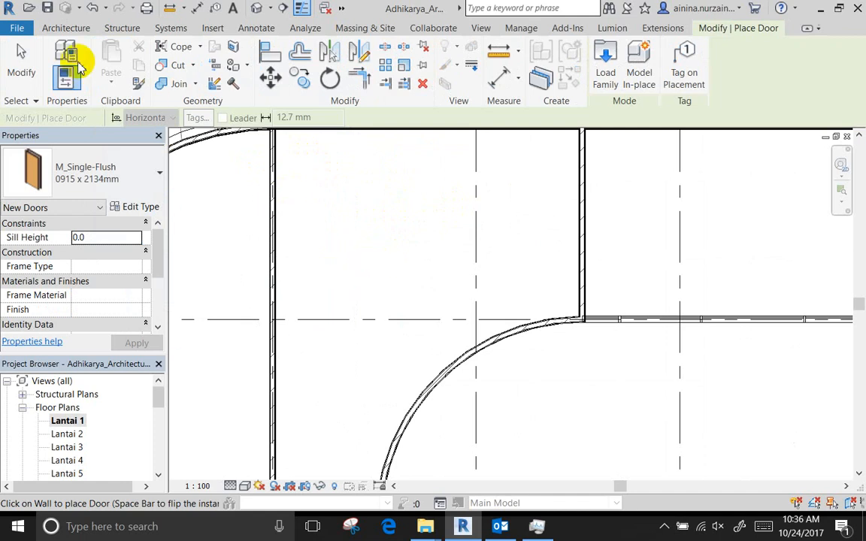
pyautogui.click(22, 57)
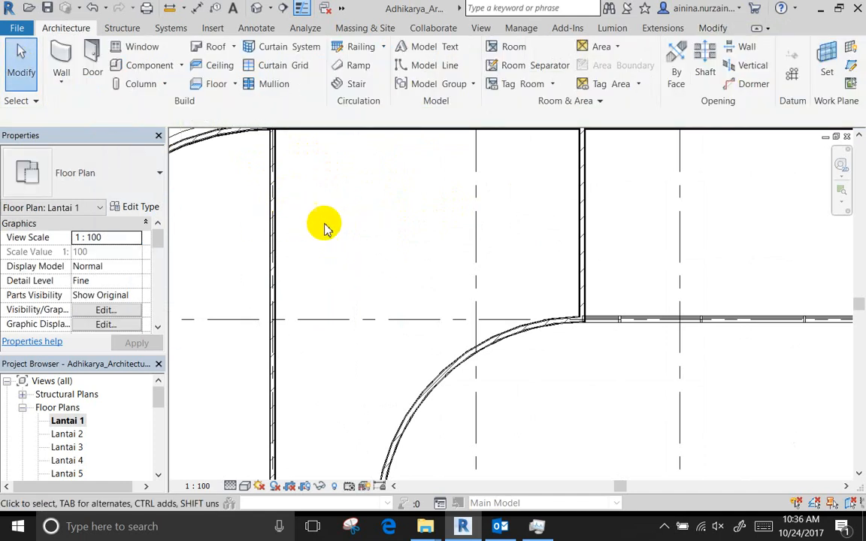
pyautogui.click(93, 67)
pyautogui.scroll(-2, 337, 230)
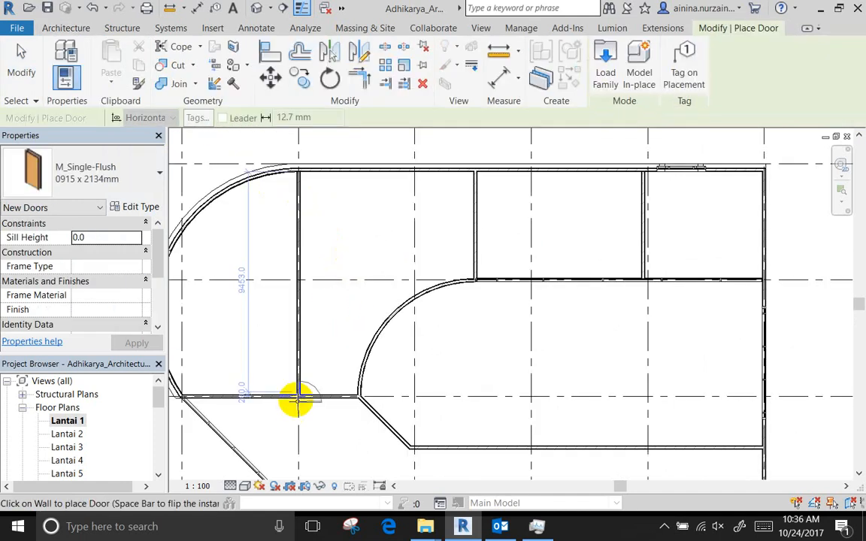
pyautogui.moveTo(297, 398); pyautogui.dragTo(309, 294, button='middle')
pyautogui.scroll(1, 257, 358)
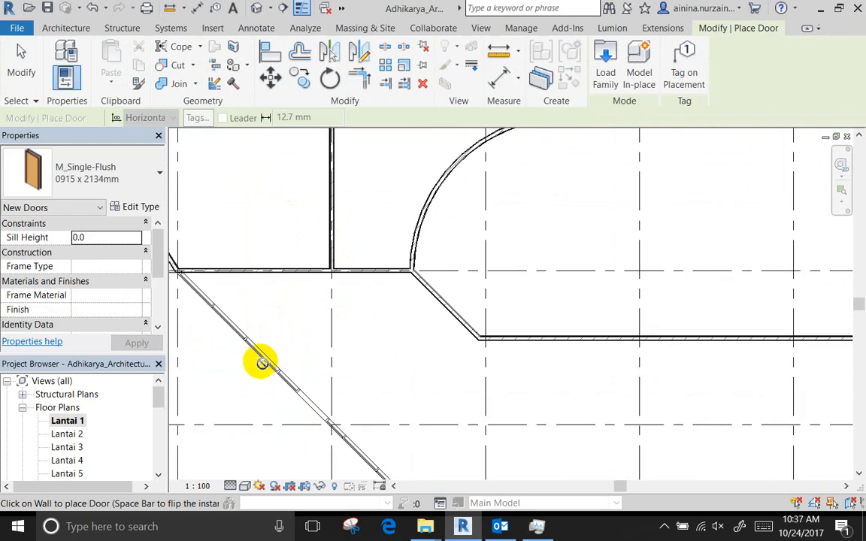
pyautogui.click(22, 72)
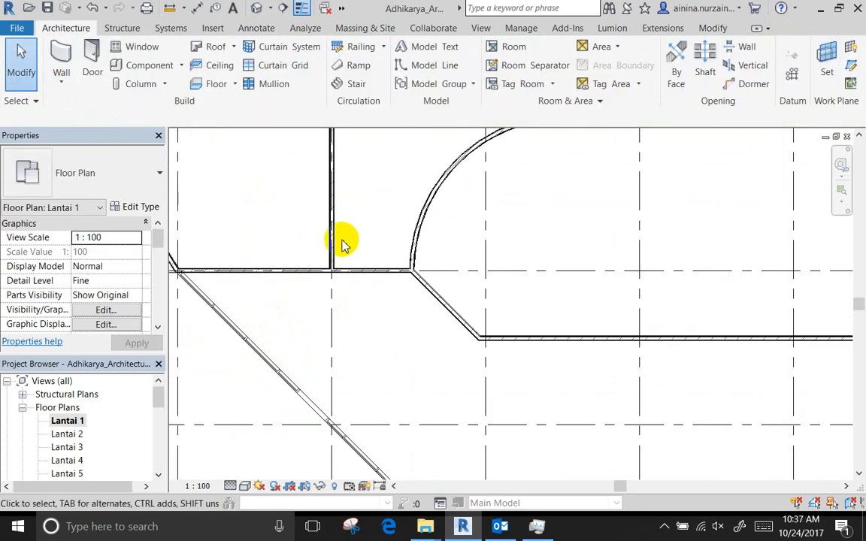
pyautogui.scroll(-2, 330, 294)
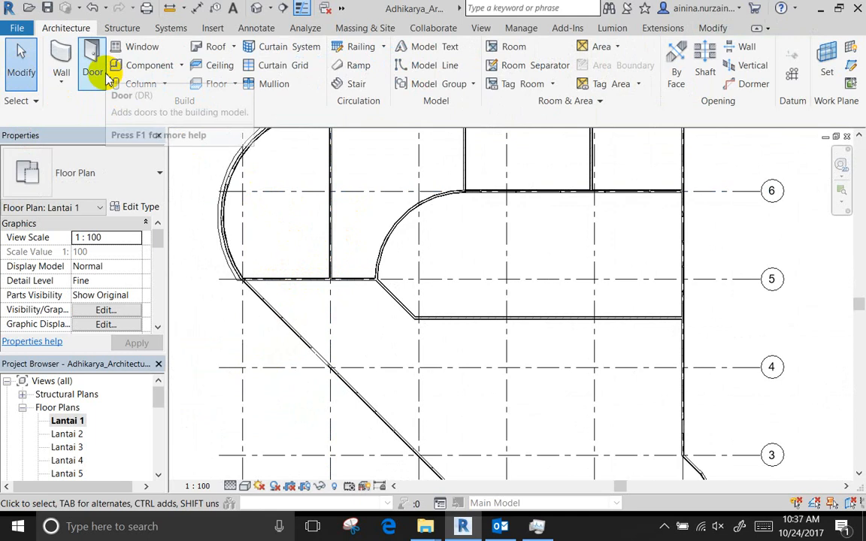
# Check the interior walls in the default 3D view and return to the Lantai 1 floor plan
pyautogui.click(258, 9)
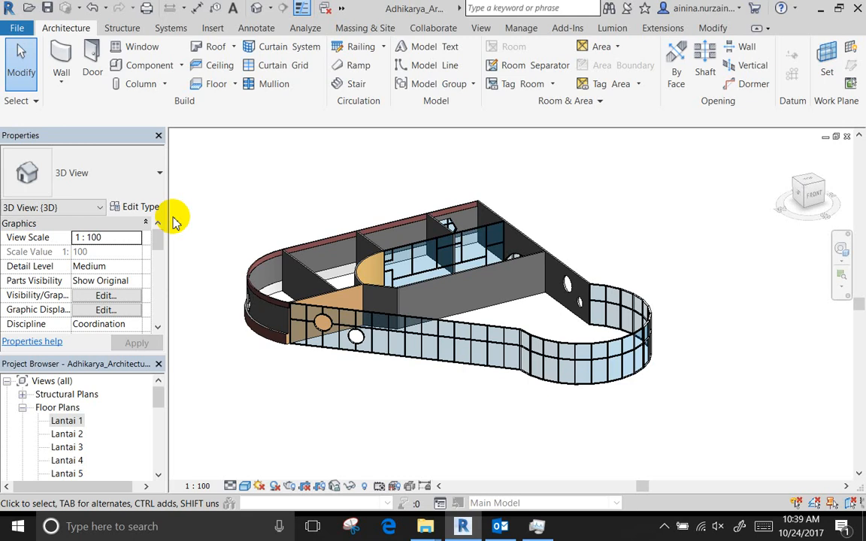
pyautogui.doubleClick(65, 421)
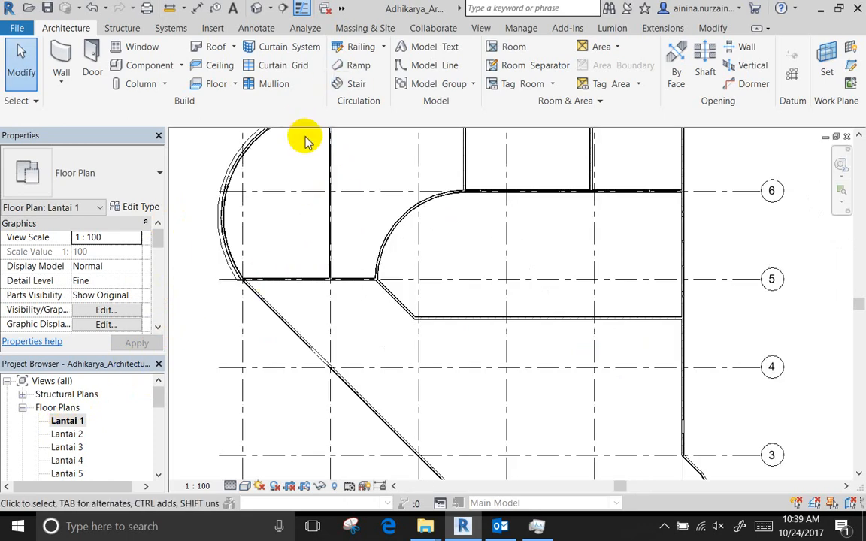
# Start placing a door and look through the available M_Single-Flush door types
pyautogui.click(101, 66)
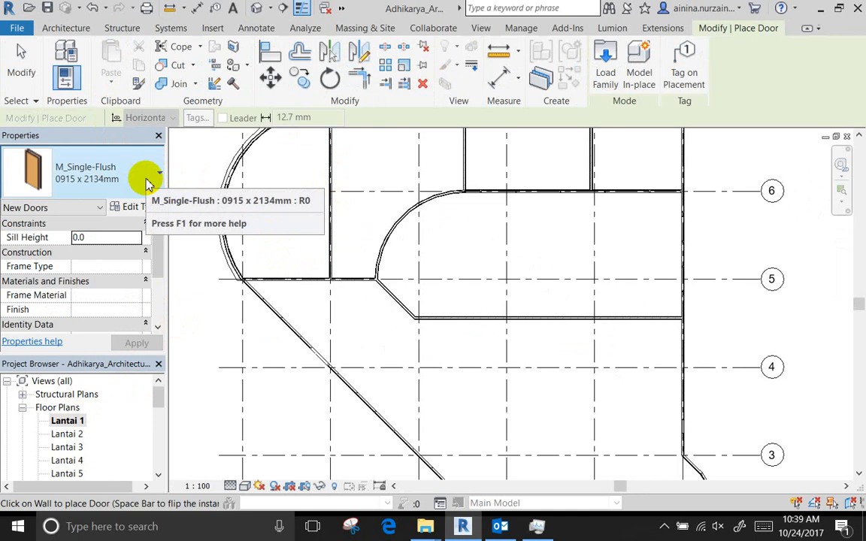
pyautogui.click(146, 173)
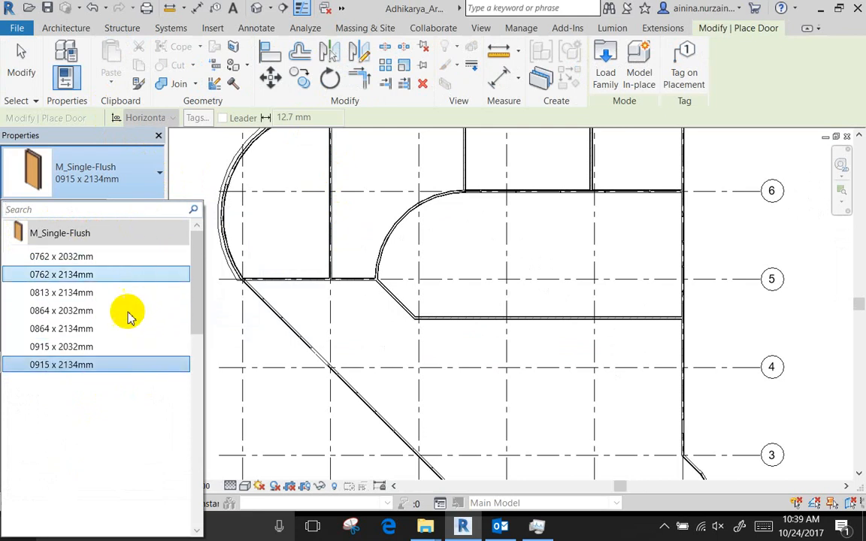
pyautogui.click(116, 171)
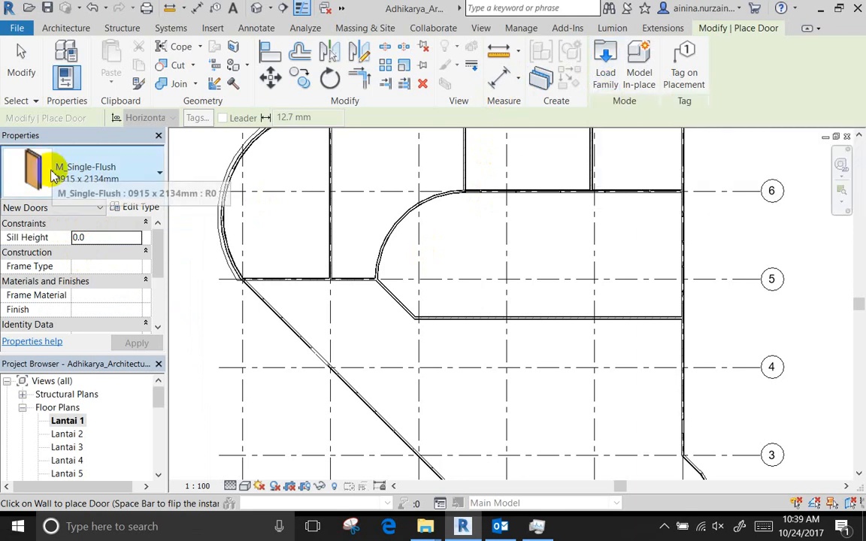
# Try to load a door family, save the project as Adhikarya_Architecture(Recovery).rvt, and dismiss the family loading
pyautogui.click(605, 75)
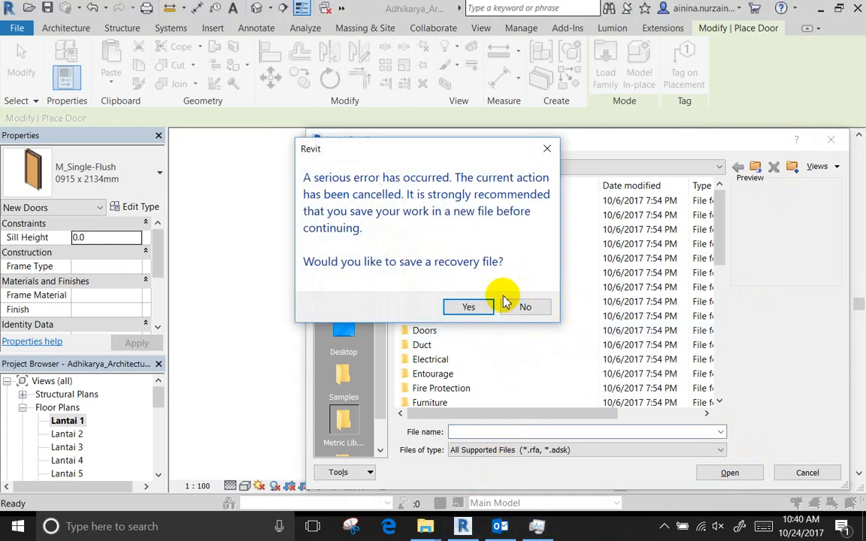
pyautogui.click(481, 309)
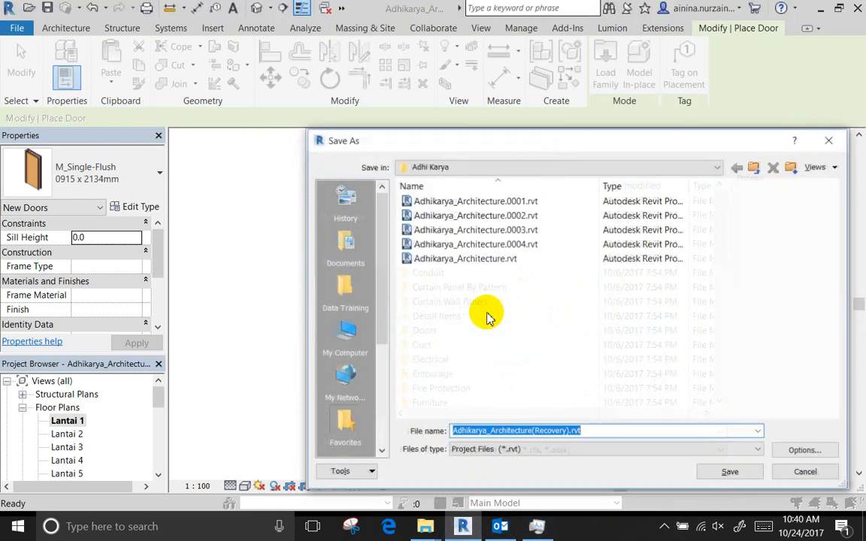
pyautogui.click(729, 471)
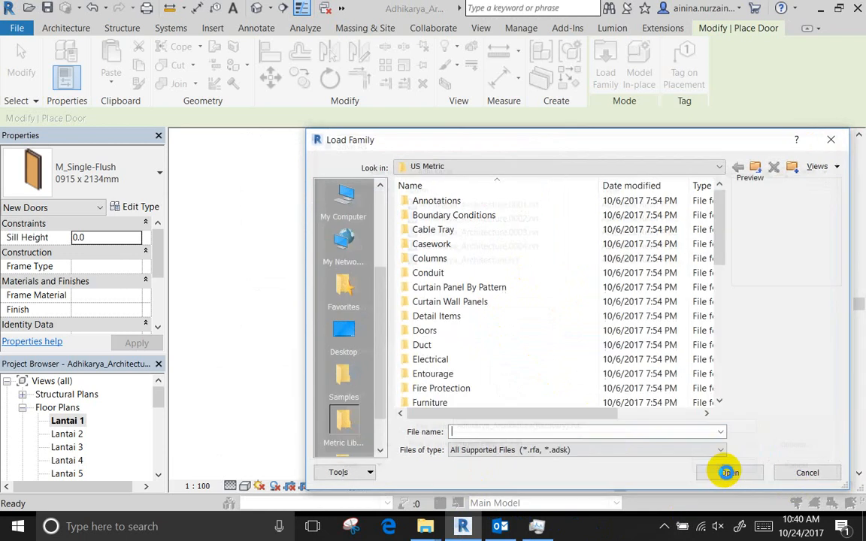
pyautogui.click(801, 473)
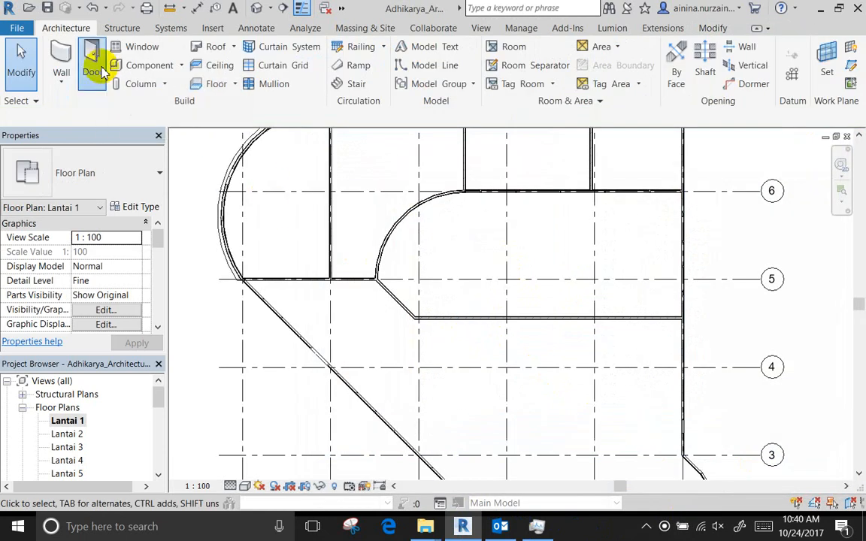
# Start placing a door again and open the Doors folder of the US Metric library for loading a family
pyautogui.click(98, 69)
pyautogui.click(17, 63)
pyautogui.click(88, 68)
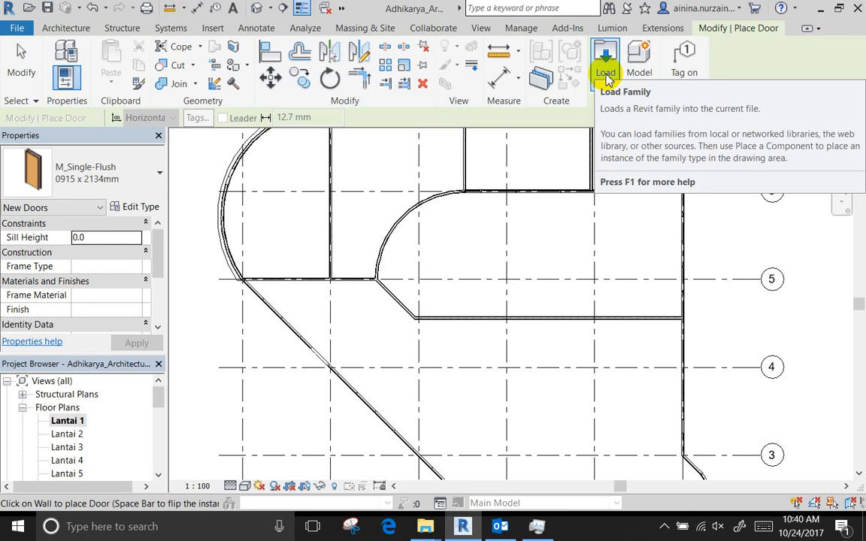
pyautogui.click(606, 75)
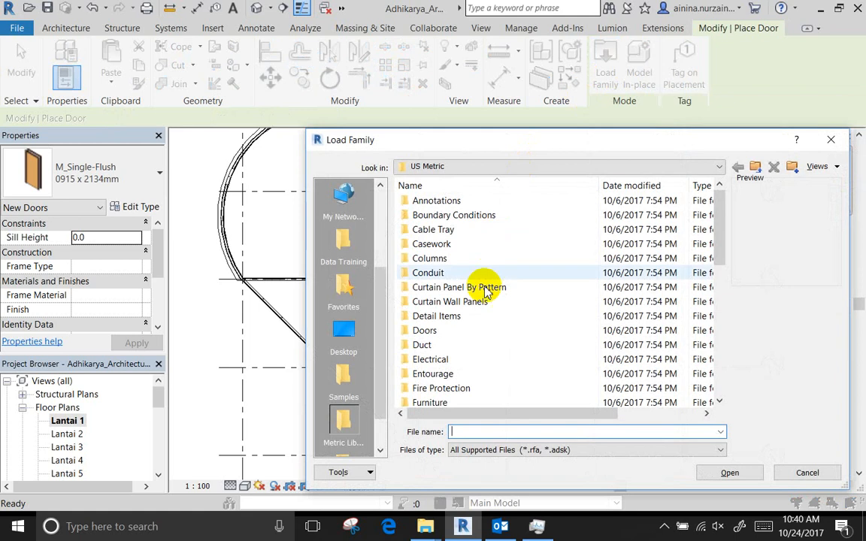
pyautogui.doubleClick(435, 335)
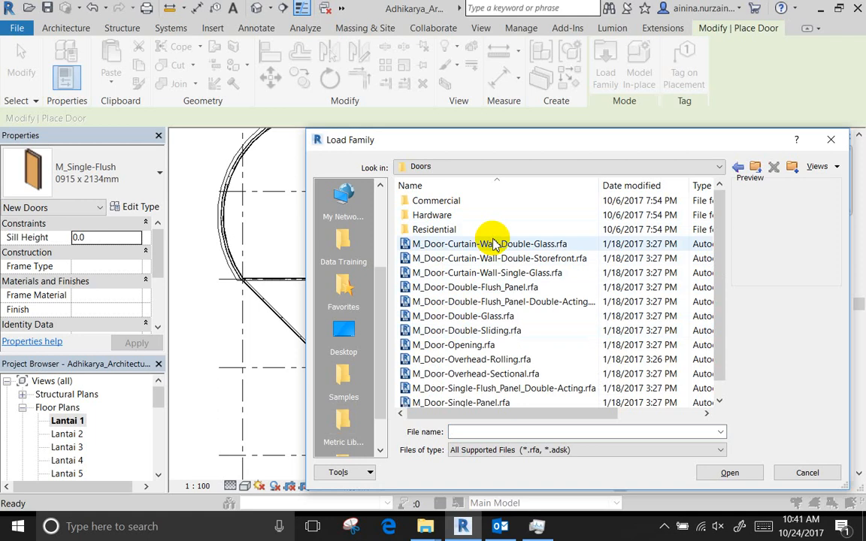
# Examine the Commercial and Residential door folders and preview several door families in the main Doors folder
pyautogui.doubleClick(467, 201)
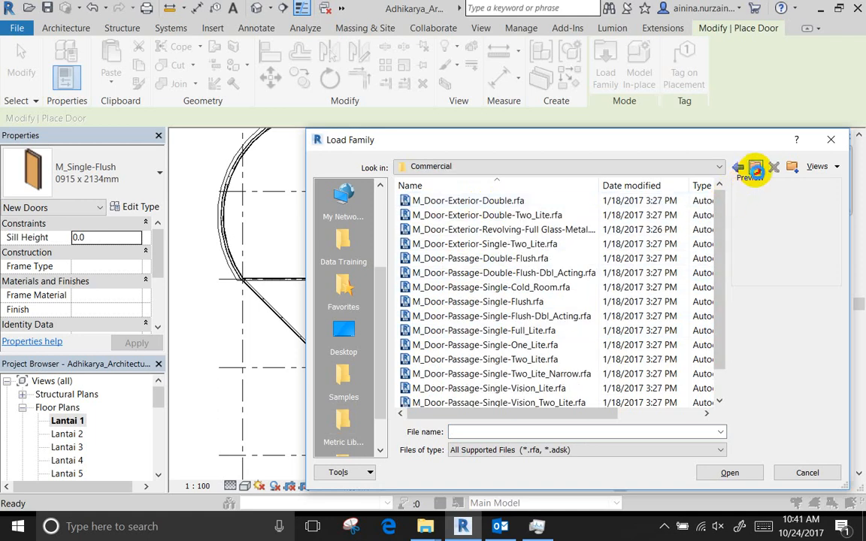
pyautogui.click(755, 168)
pyautogui.doubleClick(543, 227)
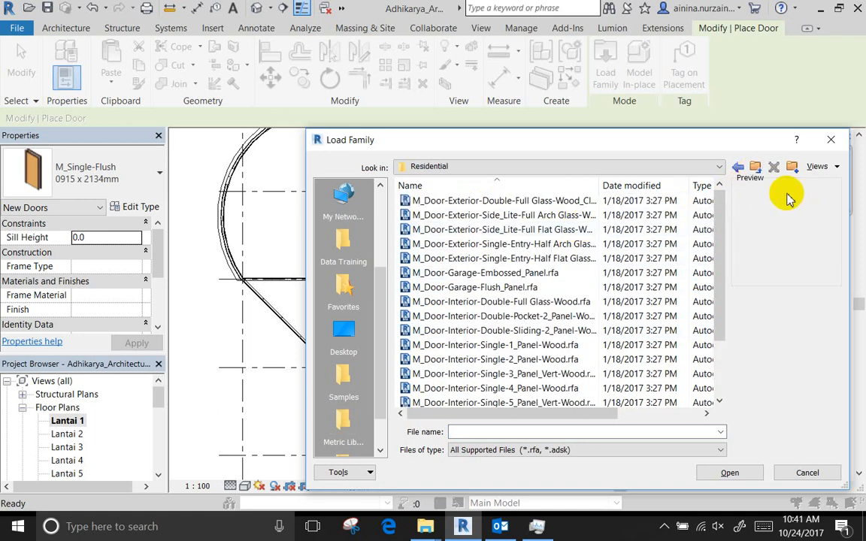
pyautogui.click(754, 166)
pyautogui.click(590, 318)
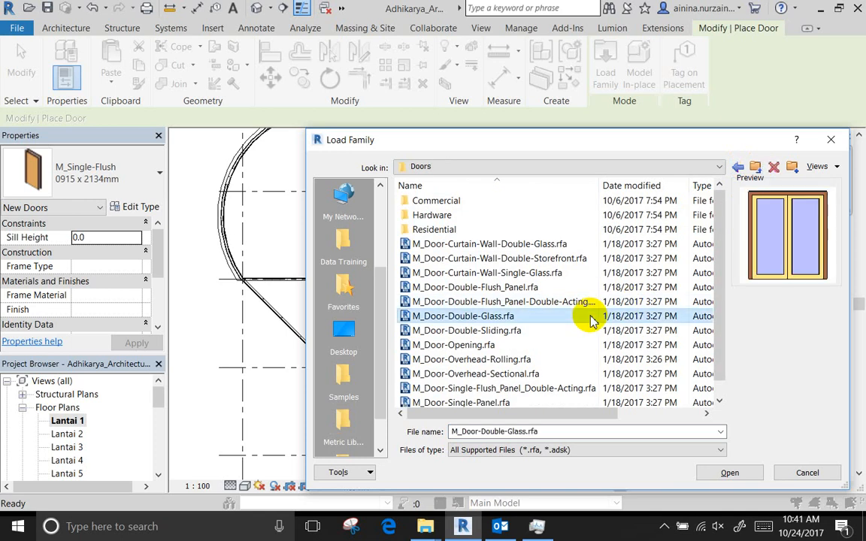
pyautogui.press('Down')
pyautogui.press('Down')
pyautogui.press('Down')
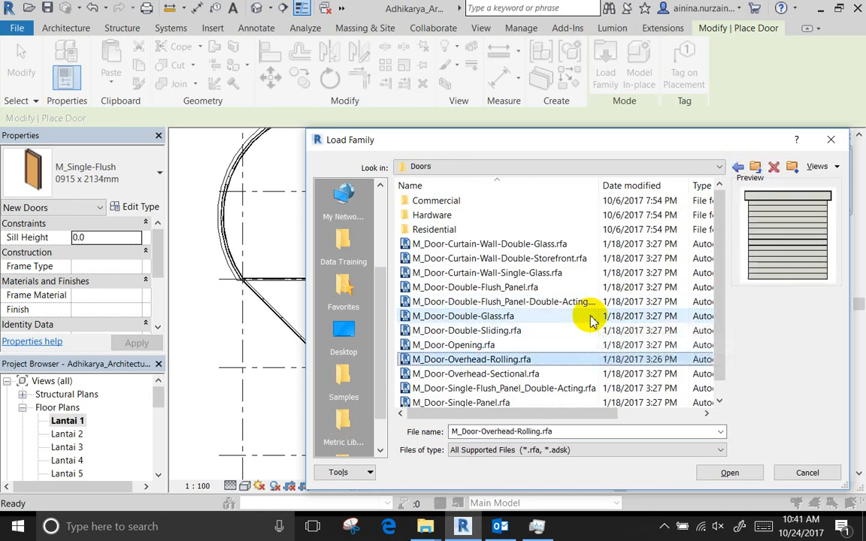
pyautogui.press('Up')
pyautogui.press('Up')
pyautogui.press('Up')
pyautogui.press('Up')
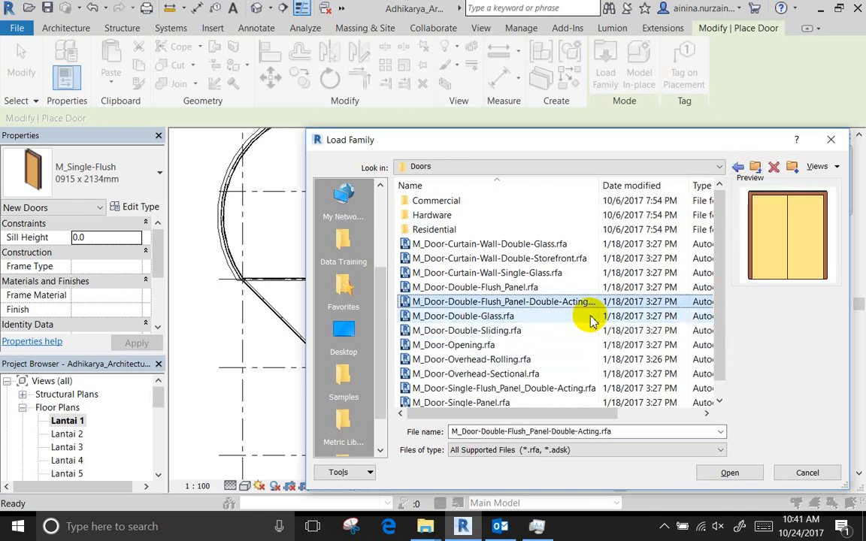
# Choose M_Door-Exterior-Double-Two_Lite.rfa in the Commercial doors folder as a family to load
pyautogui.doubleClick(540, 201)
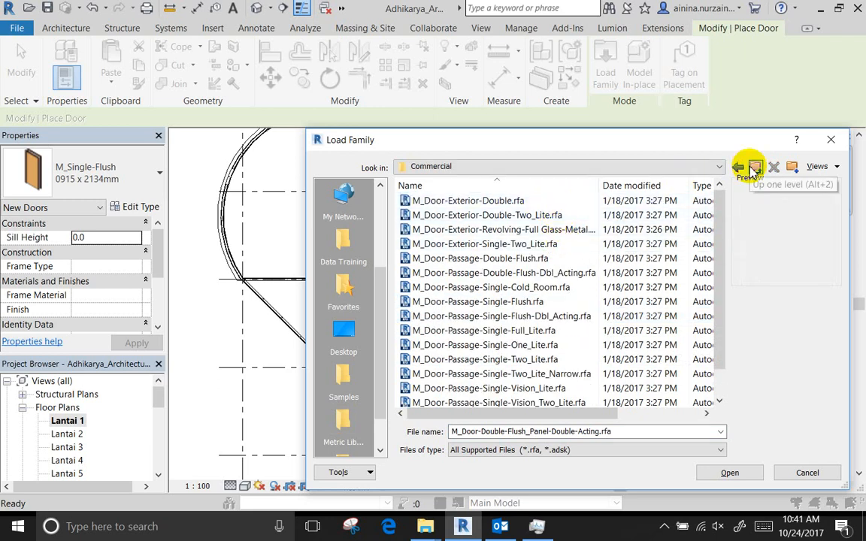
pyautogui.click(684, 216)
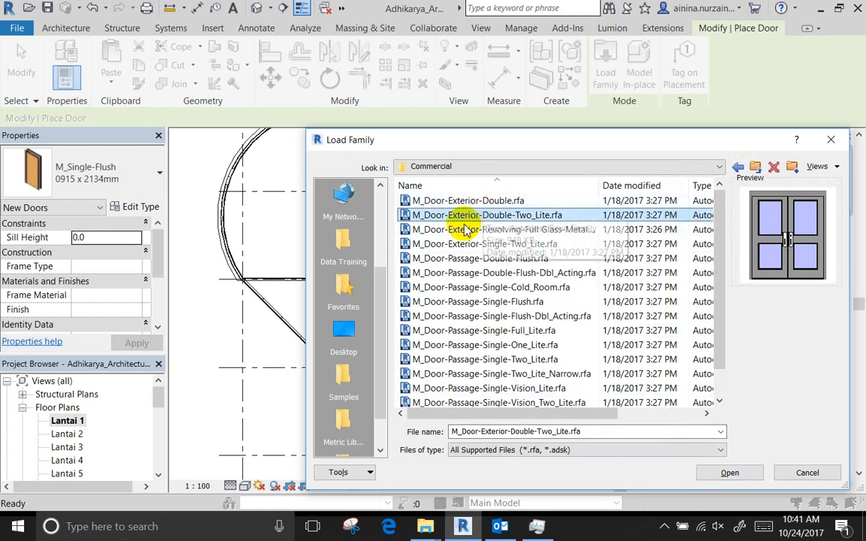
pyautogui.click(554, 199)
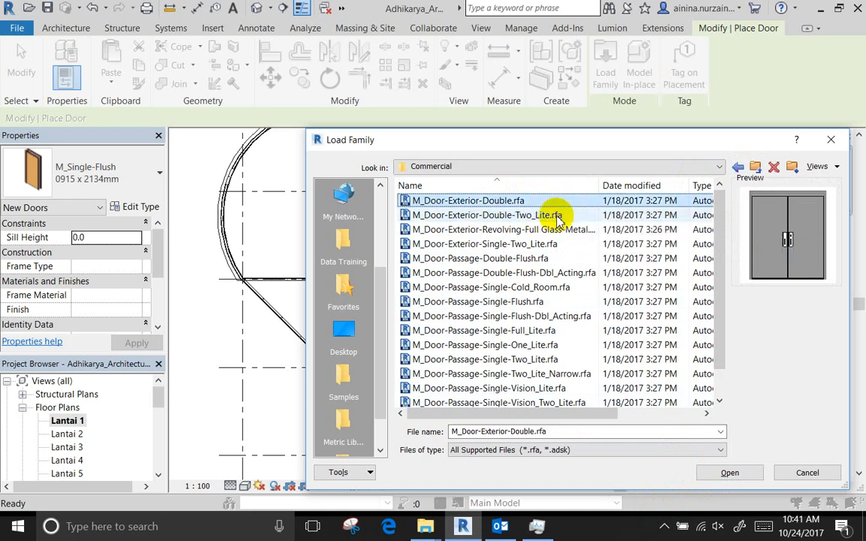
pyautogui.click(557, 215)
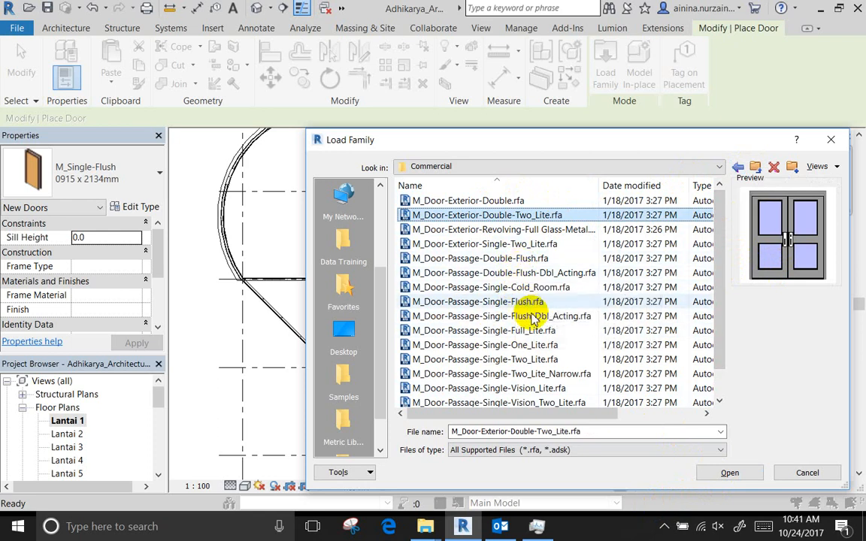
# Add M_Door-Passage-Single-Full_Lite.rfa to the selected families, leaving out the other single passage doors
pyautogui.click(554, 344)
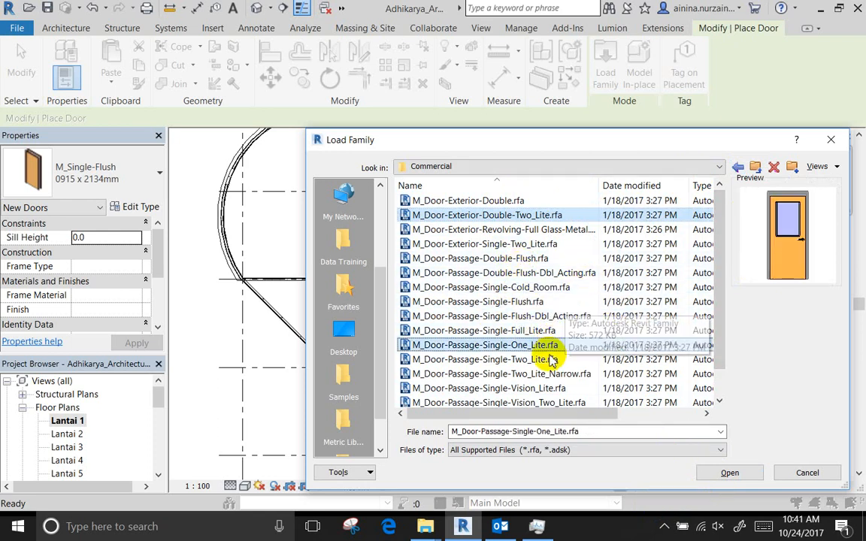
pyautogui.click(537, 331)
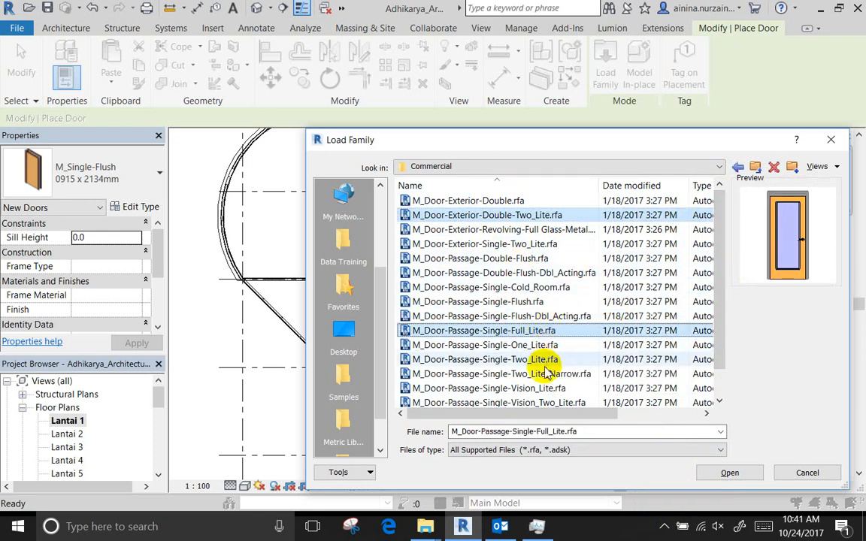
pyautogui.keyDown('ctrl'); pyautogui.click(547, 330); pyautogui.keyUp('ctrl')
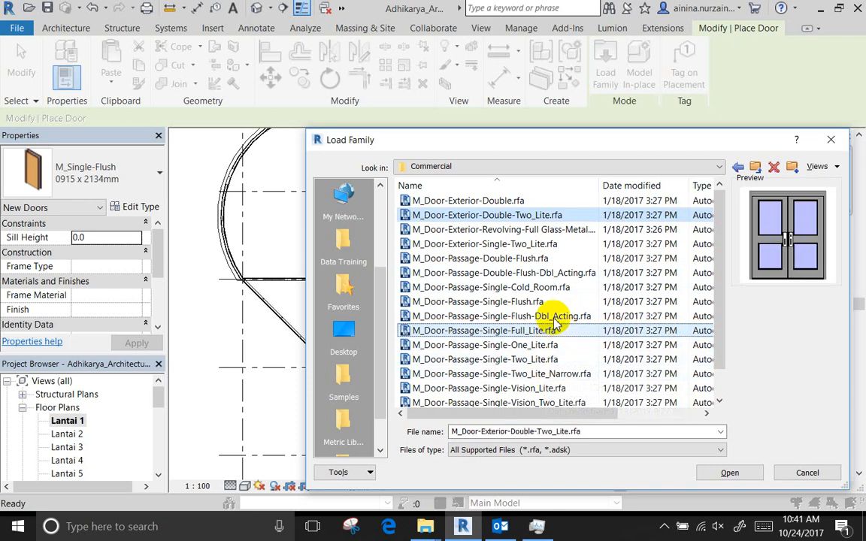
pyautogui.keyDown('ctrl'); pyautogui.click(555, 303); pyautogui.keyUp('ctrl')
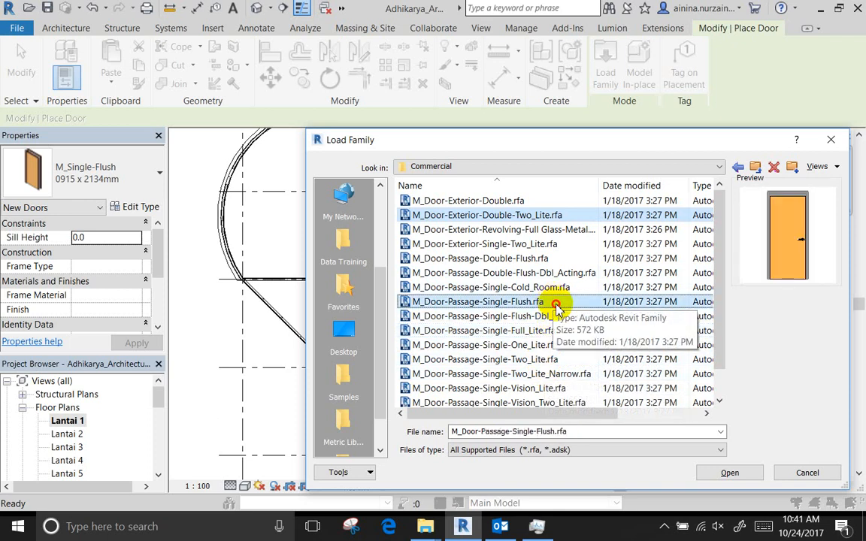
pyautogui.keyDown('ctrl'); pyautogui.click(556, 302); pyautogui.keyUp('ctrl')
pyautogui.keyDown('ctrl'); pyautogui.click(560, 294); pyautogui.keyUp('ctrl')
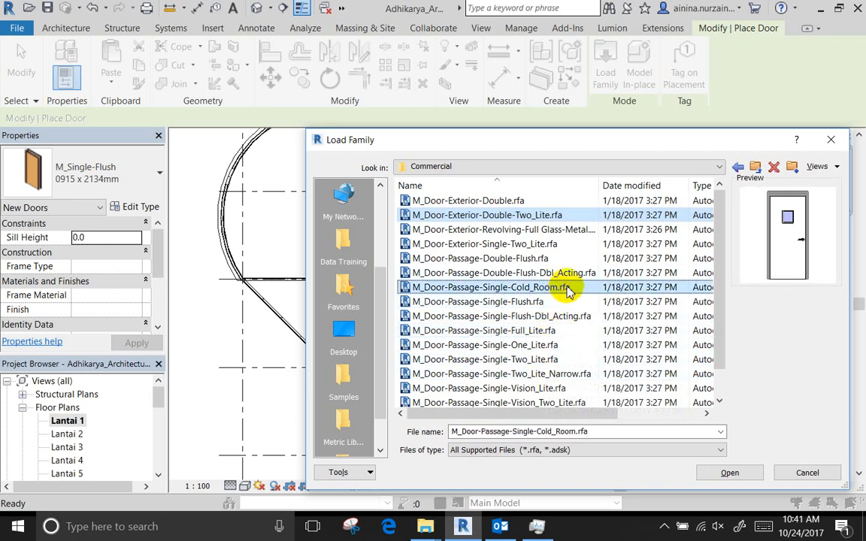
pyautogui.keyDown('ctrl'); pyautogui.click(565, 290); pyautogui.keyUp('ctrl')
pyautogui.keyDown('ctrl'); pyautogui.click(551, 330); pyautogui.keyUp('ctrl')
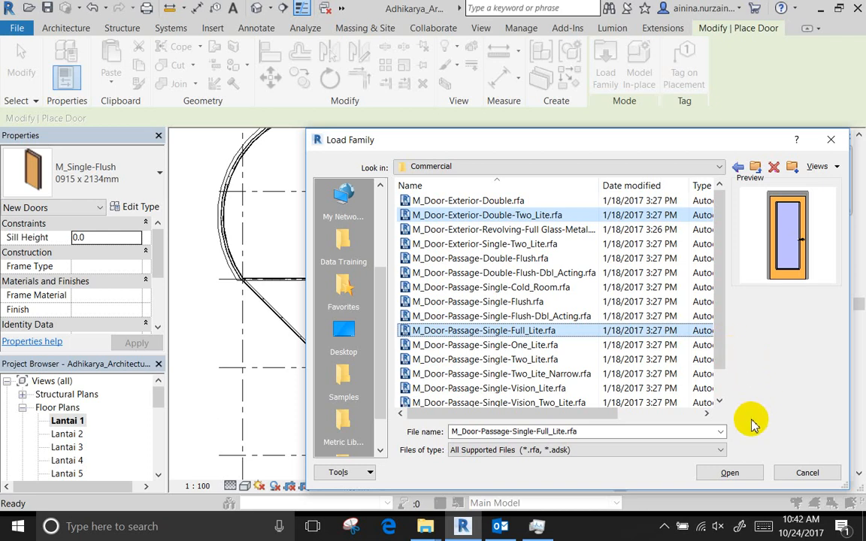
# Open the selected door families and choose the 1200 x 2200mm type for M_Door-Passage-Single-Full_Lite
pyautogui.click(729, 475)
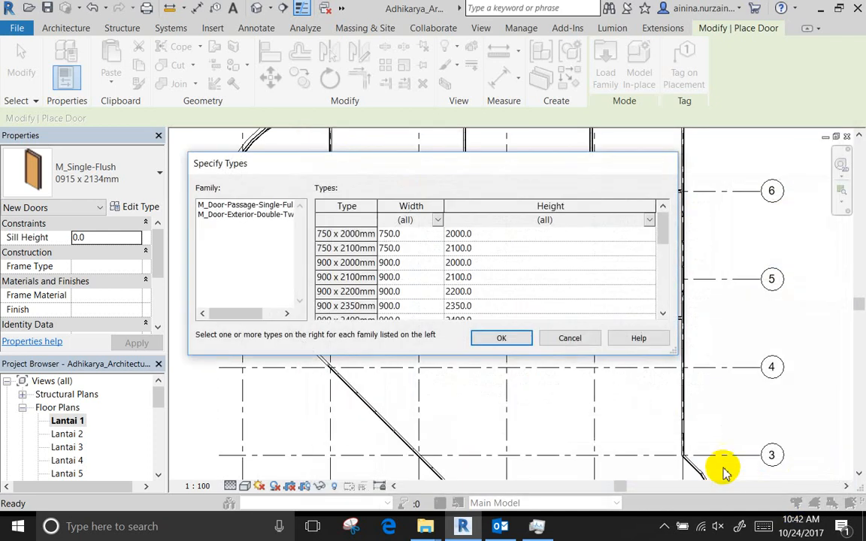
pyautogui.click(233, 205)
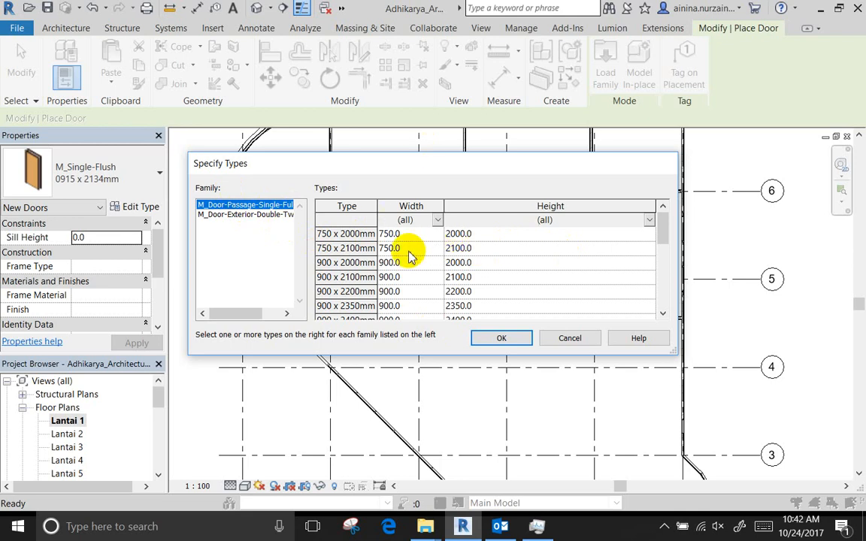
pyautogui.scroll(-5, 392, 250)
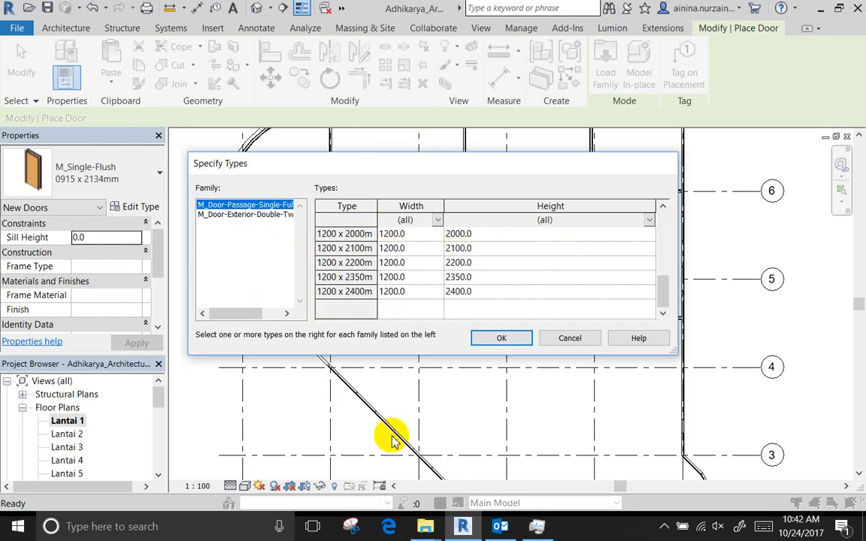
pyautogui.scroll(1, 437, 320)
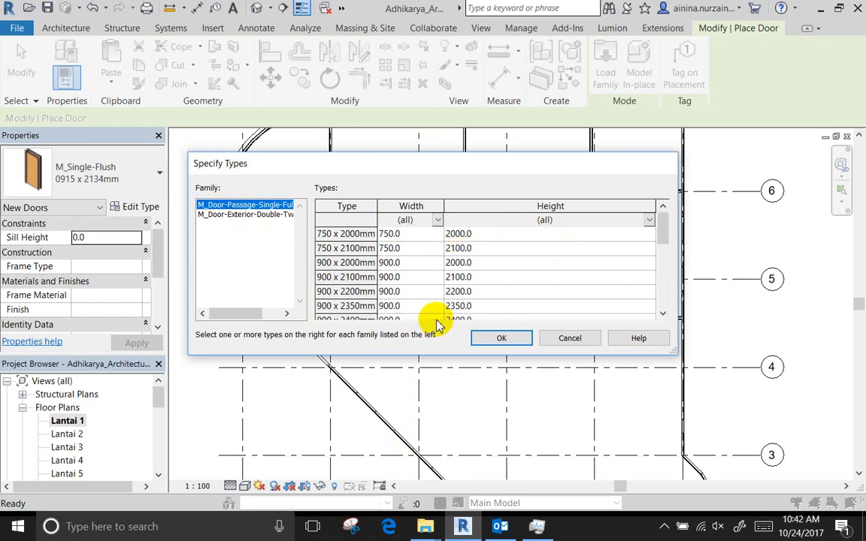
pyautogui.scroll(-4, 385, 304)
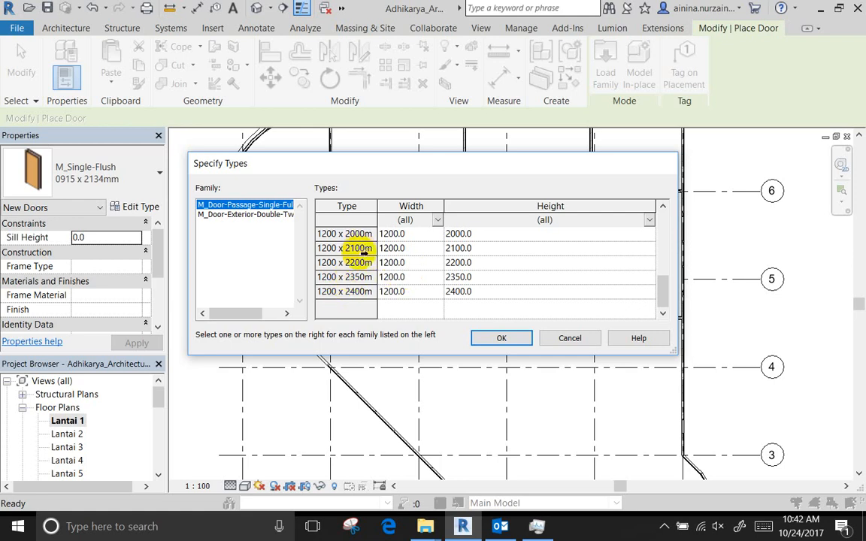
pyautogui.click(359, 250)
pyautogui.click(344, 264)
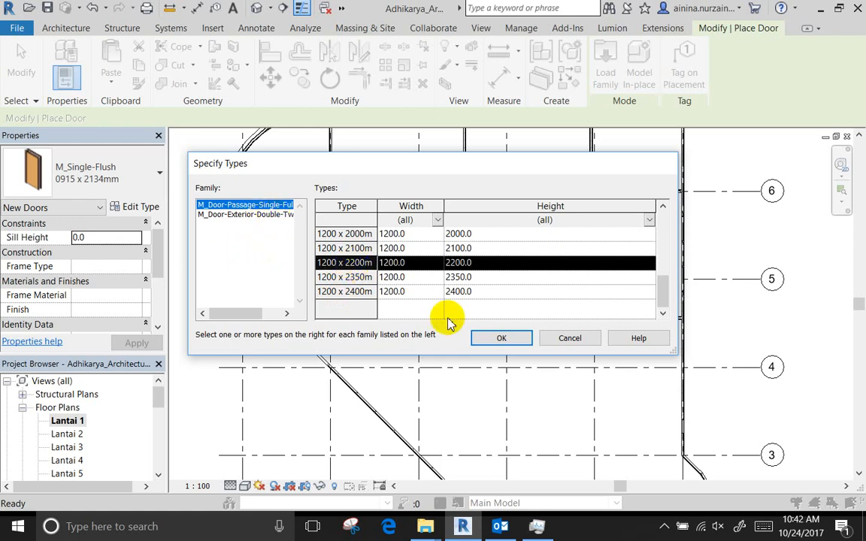
# Choose the 2100 x 2100mm type for M_Door-Exterior-Double-Two_Lite and load both door families
pyautogui.click(291, 215)
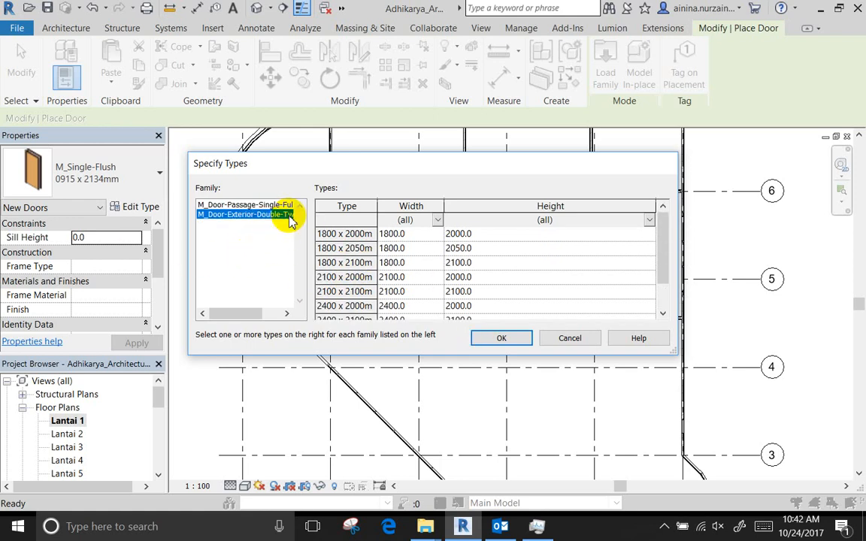
pyautogui.scroll(-2, 350, 274)
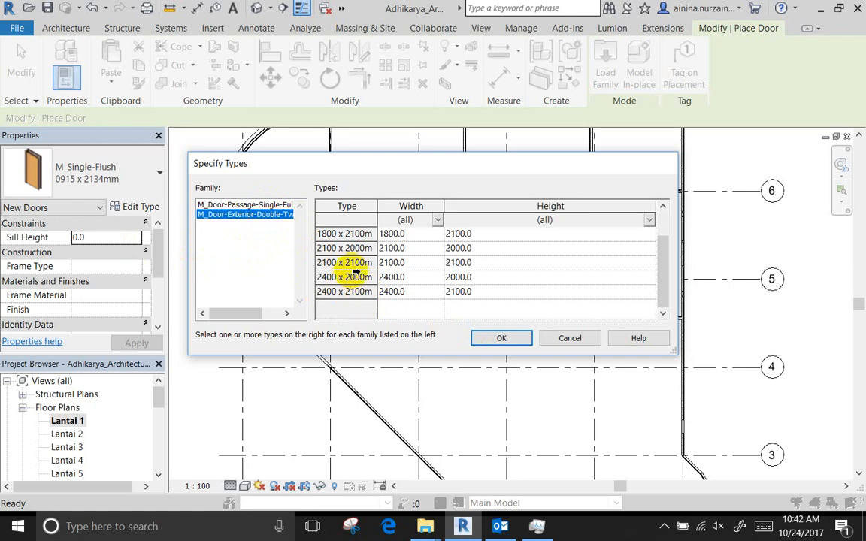
pyautogui.click(347, 292)
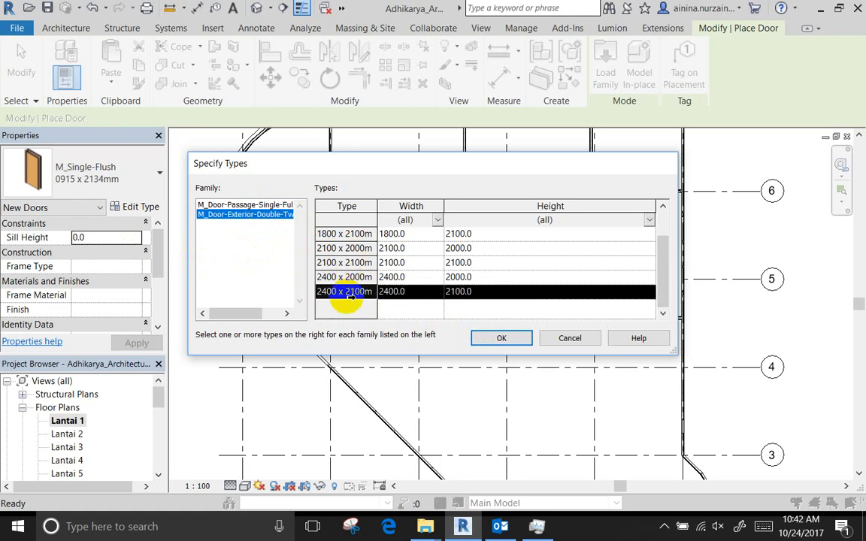
pyautogui.click(349, 249)
pyautogui.click(352, 263)
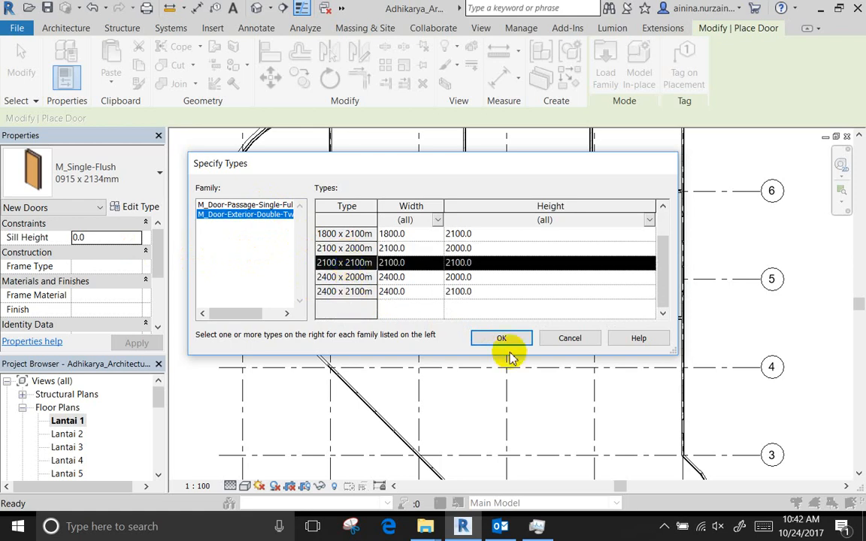
pyautogui.click(350, 277)
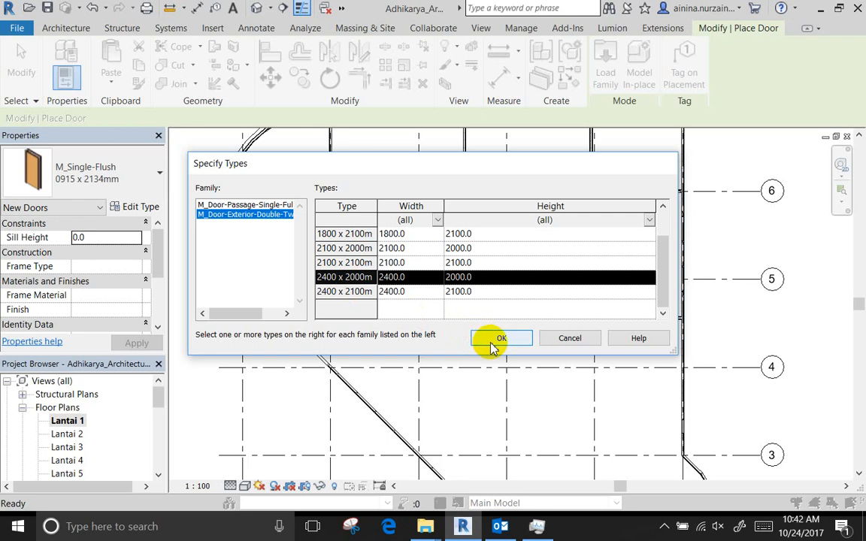
pyautogui.click(416, 262)
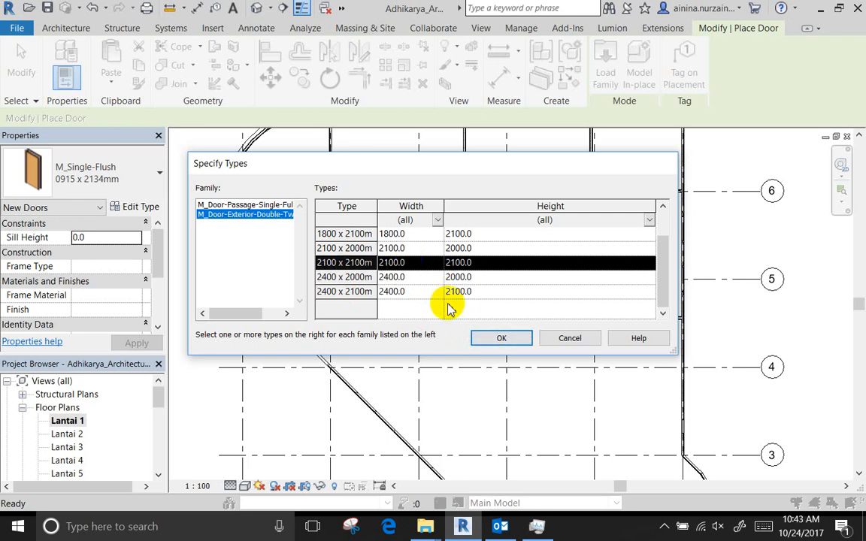
pyautogui.click(501, 339)
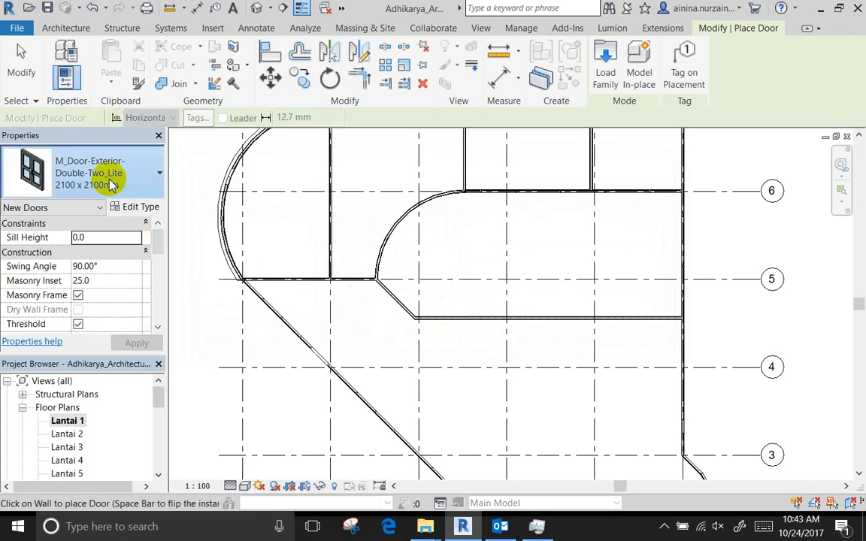
# Set the door type for placement to M_Door-Passage-Single-Full_Lite 1200 x 2200mm
pyautogui.click(111, 173)
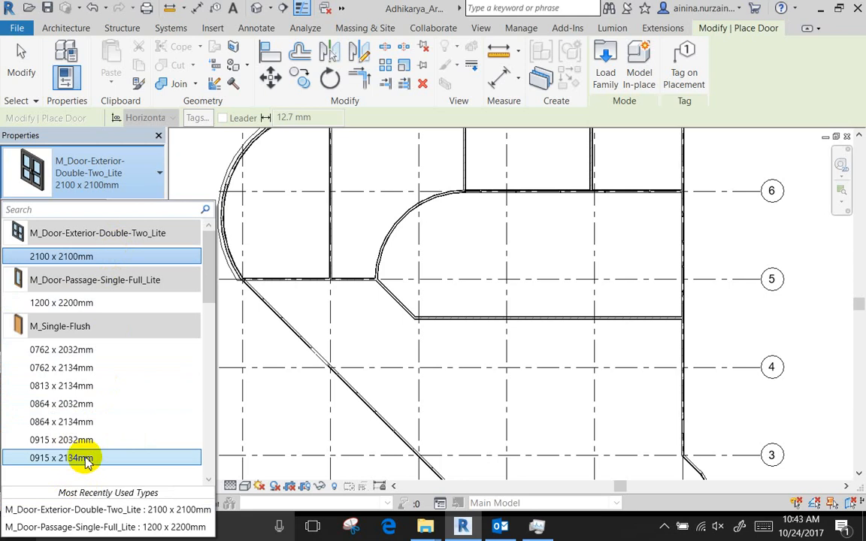
pyautogui.click(104, 309)
pyautogui.click(93, 184)
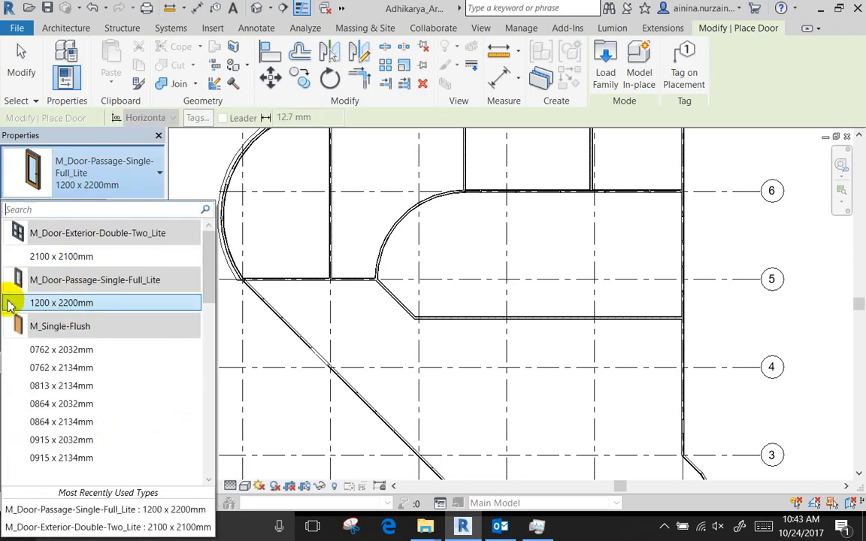
pyautogui.click(69, 301)
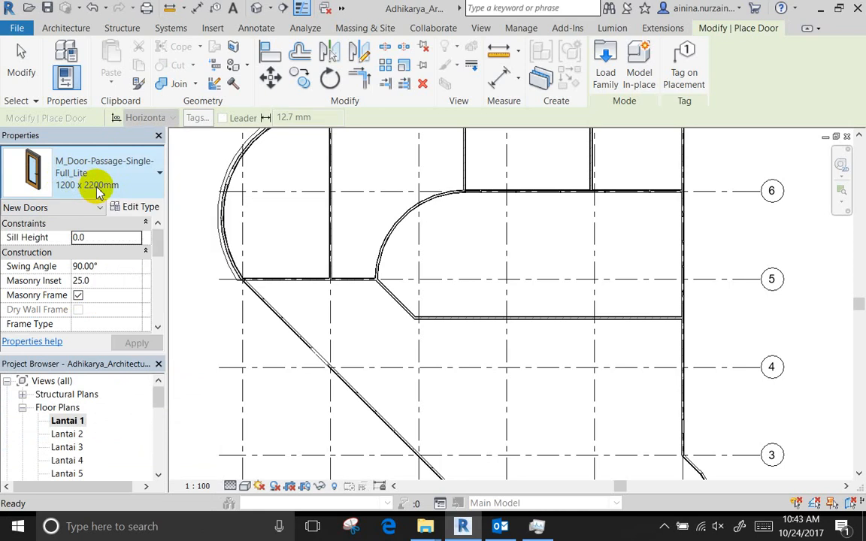
# Review the passage door's dimension and material type parameters, and leave them without making changes
pyautogui.click(145, 209)
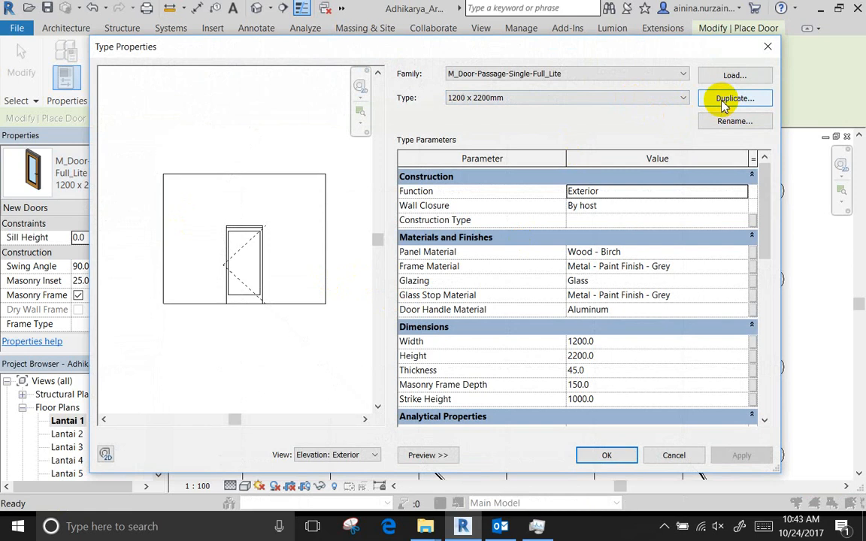
pyautogui.click(615, 343)
pyautogui.press('Tab')
pyautogui.press('Tab')
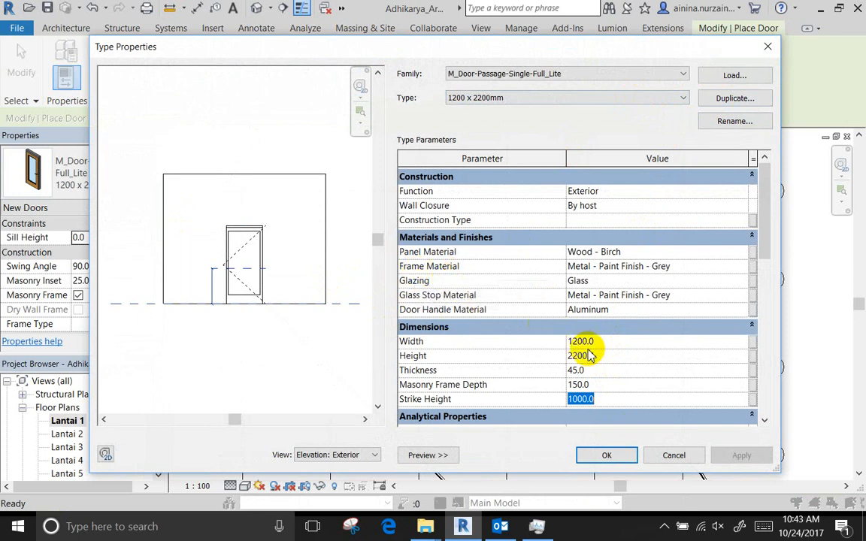
pyautogui.click(647, 254)
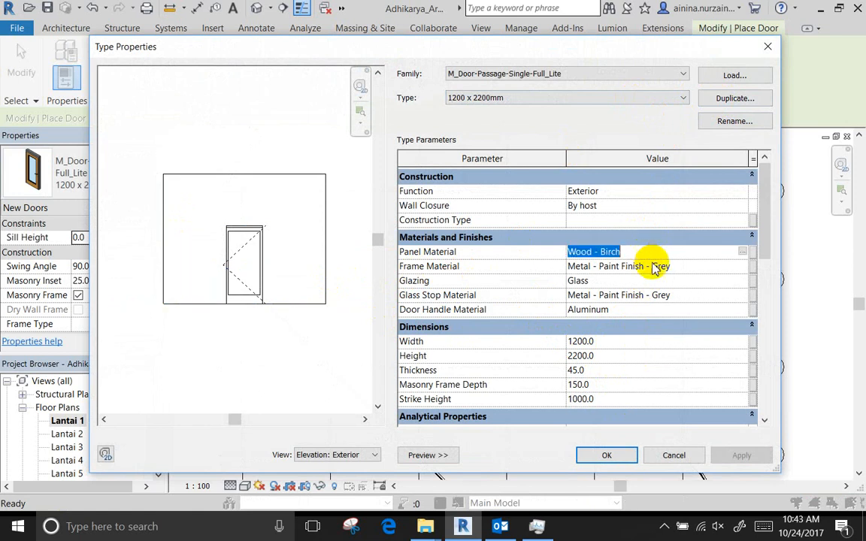
pyautogui.click(653, 266)
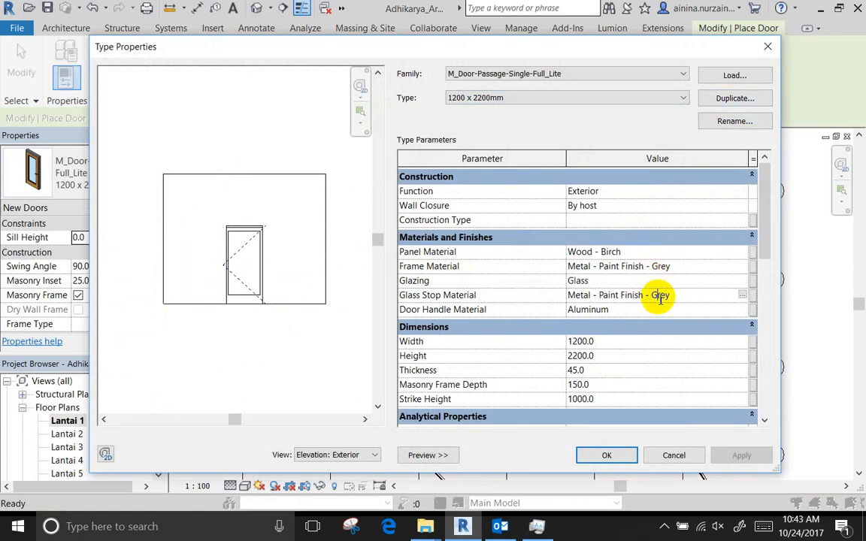
pyautogui.click(658, 310)
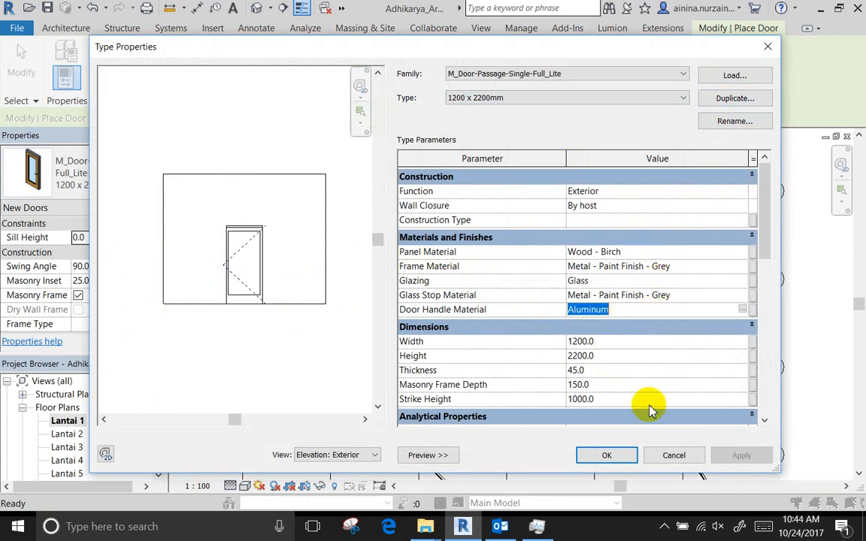
pyautogui.click(674, 455)
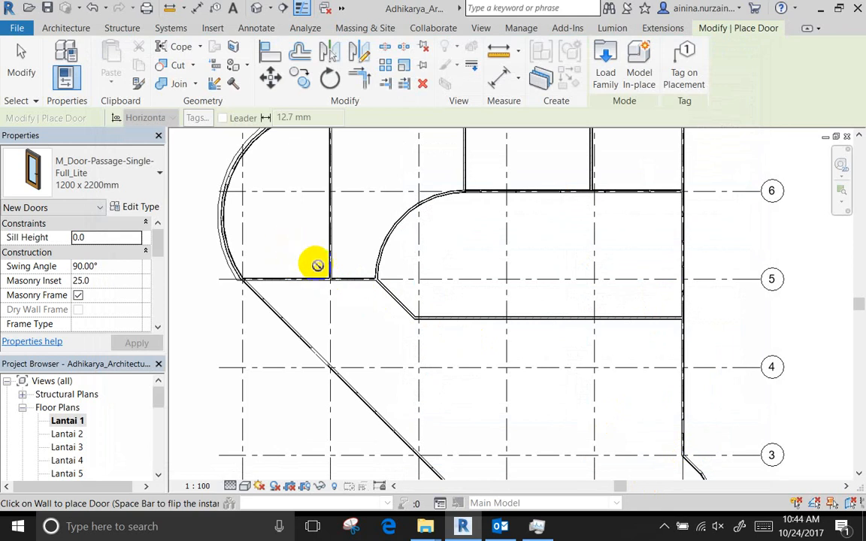
# Place two passage doors in the grid 5 wall, one each side of the partition, centred 900 mm from it and swinging into the rooms
pyautogui.scroll(3, 282, 281)
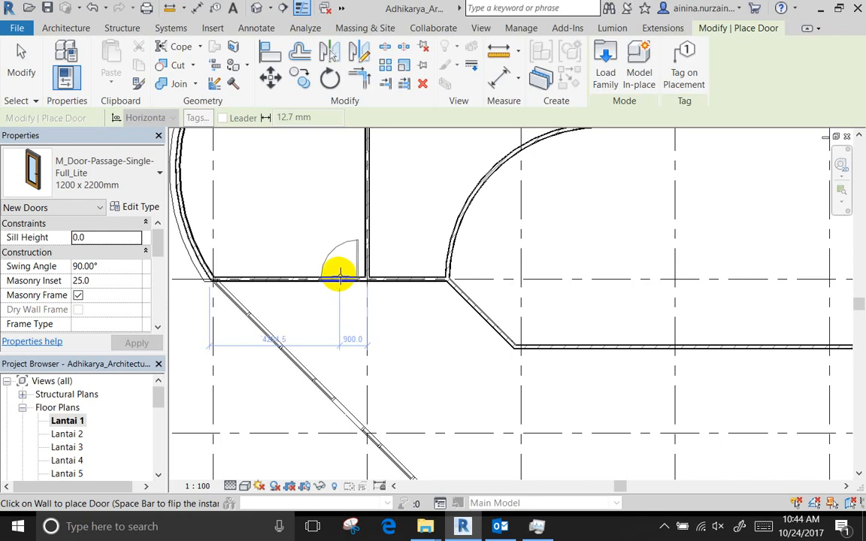
pyautogui.click(339, 273)
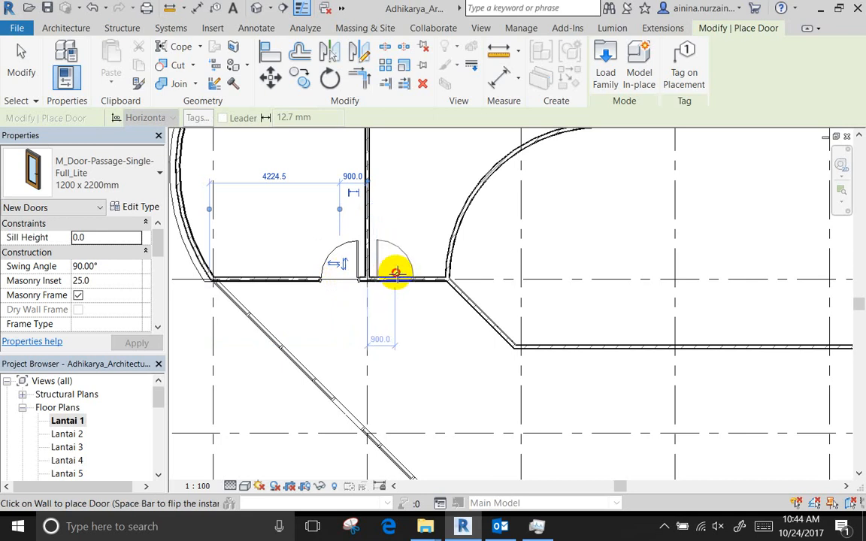
pyautogui.click(395, 273)
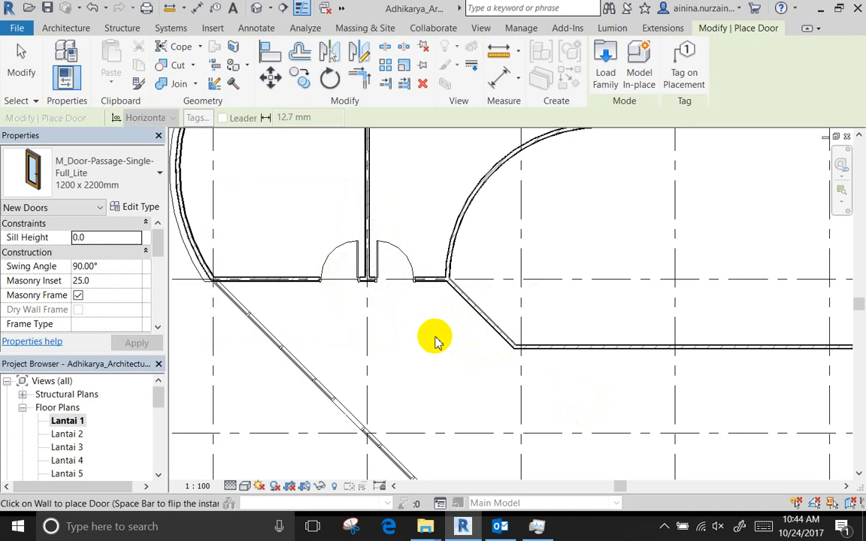
pyautogui.press('Escape')
pyautogui.press('Escape')
pyautogui.scroll(5, 346, 288)
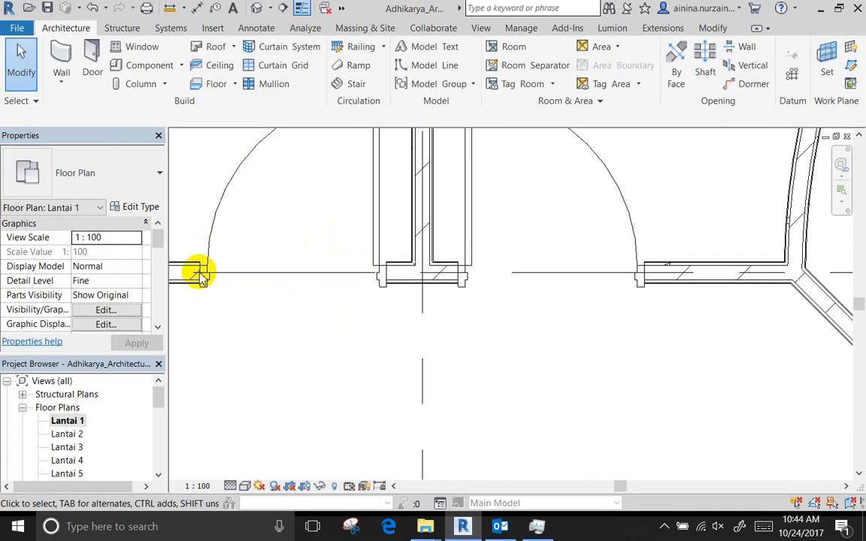
pyautogui.scroll(-4, 309, 314)
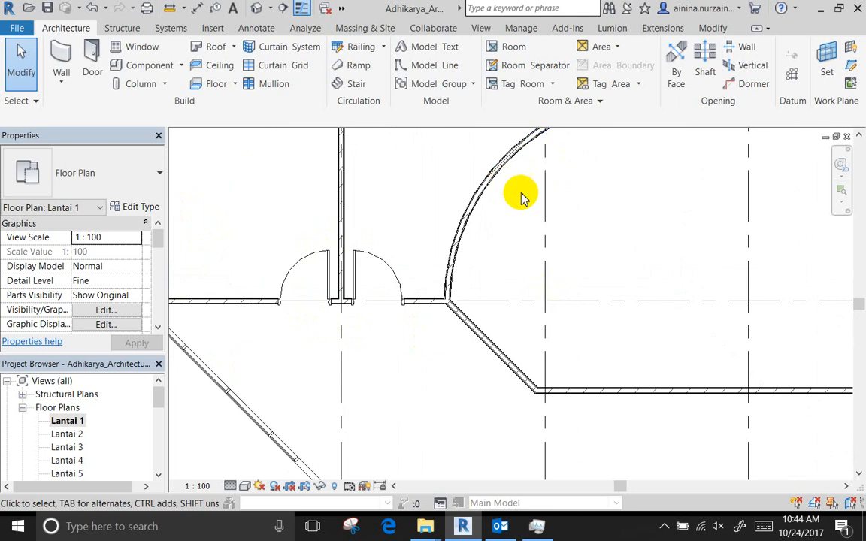
# Examine the two placed doors in the 3D view and review the type properties of one of them
pyautogui.click(260, 8)
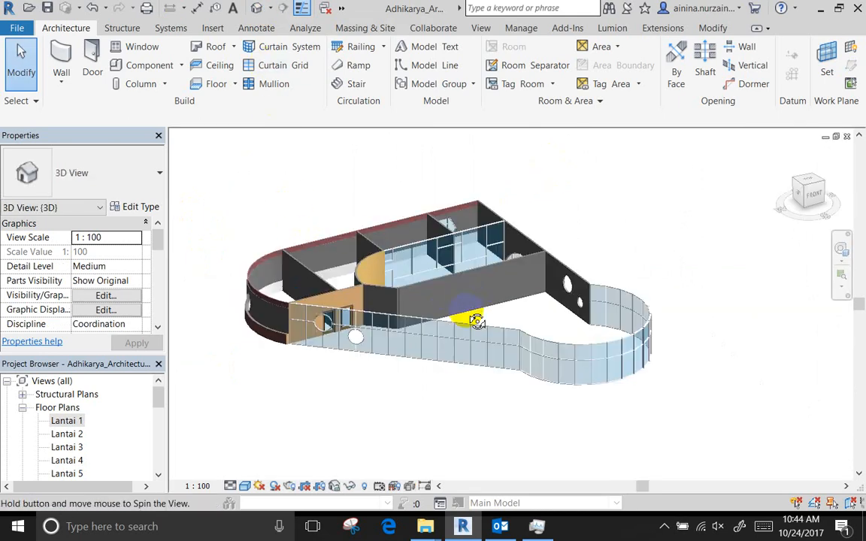
pyautogui.keyDown('shift'); pyautogui.moveTo(477, 321); pyautogui.dragTo(381, 367, button='middle'); pyautogui.keyUp('shift')
pyautogui.scroll(6, 260, 348)
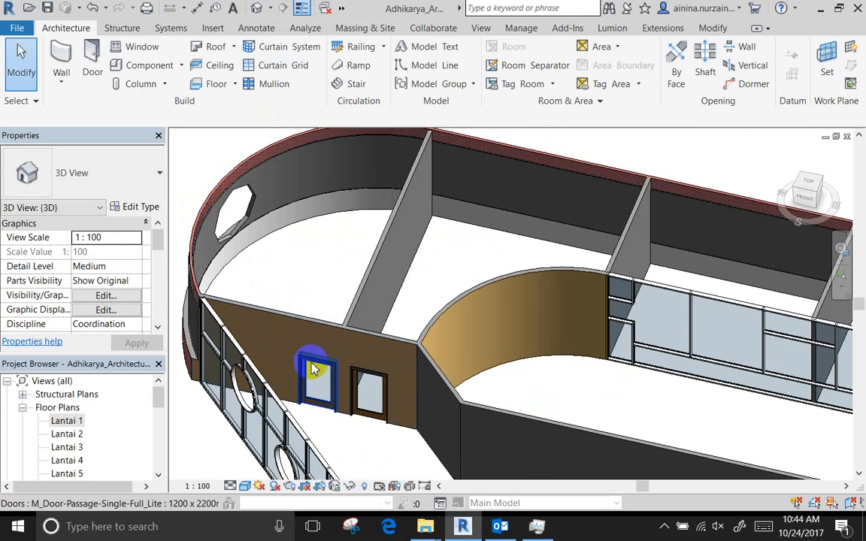
pyautogui.click(311, 364)
pyautogui.click(147, 208)
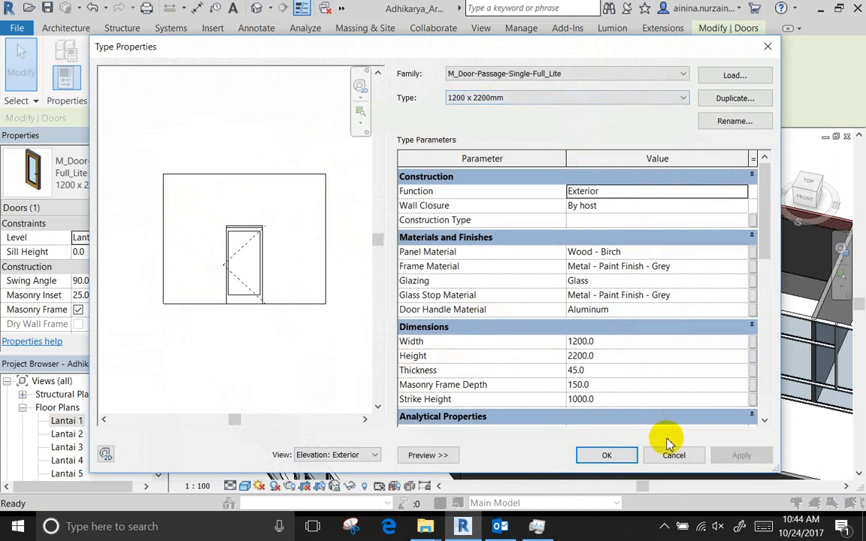
pyautogui.click(617, 356)
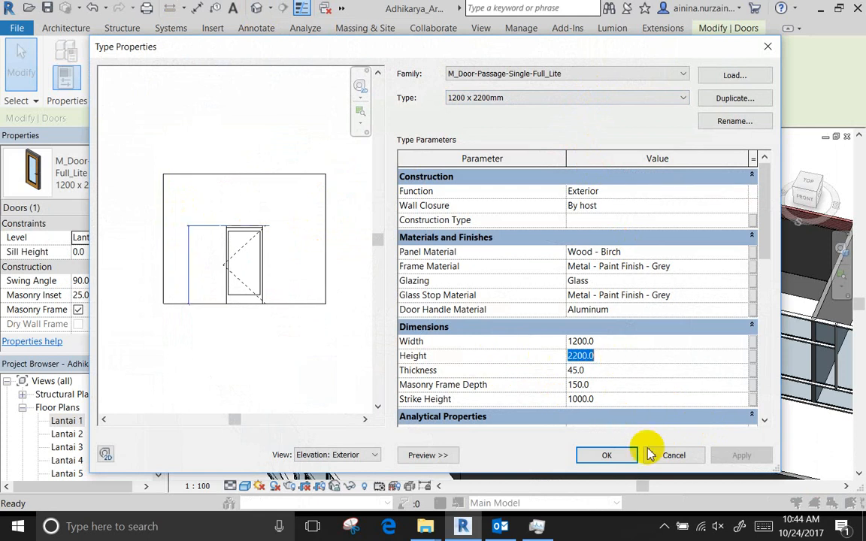
pyautogui.click(674, 455)
pyautogui.click(531, 369)
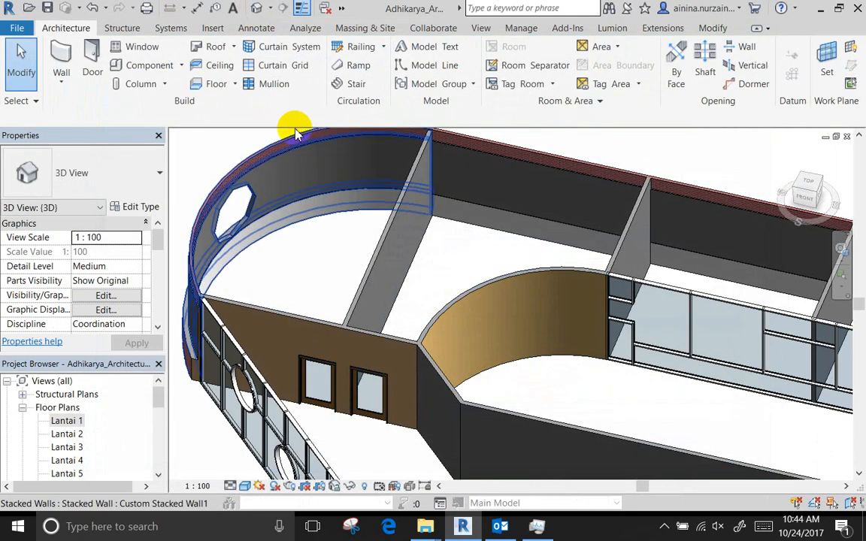
# Set the 3D view's detail level to Fine, check the doors, and return to the Lantai 1 floor plan
pyautogui.scroll(-2, 379, 203)
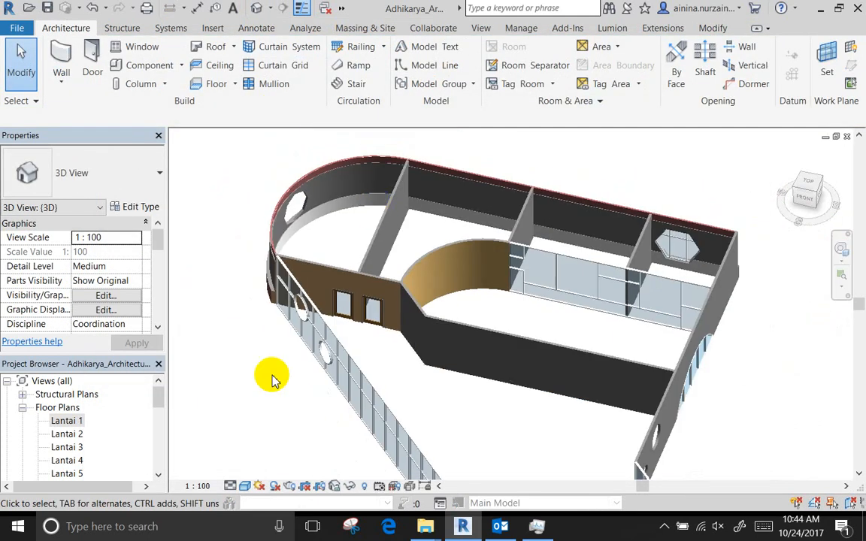
pyautogui.click(230, 486)
pyautogui.click(226, 440)
pyautogui.scroll(4, 339, 323)
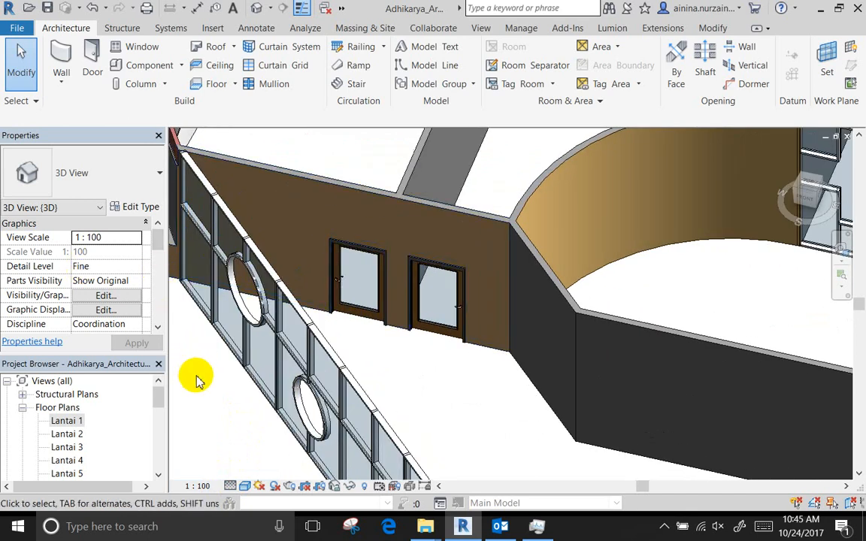
pyautogui.doubleClick(66, 421)
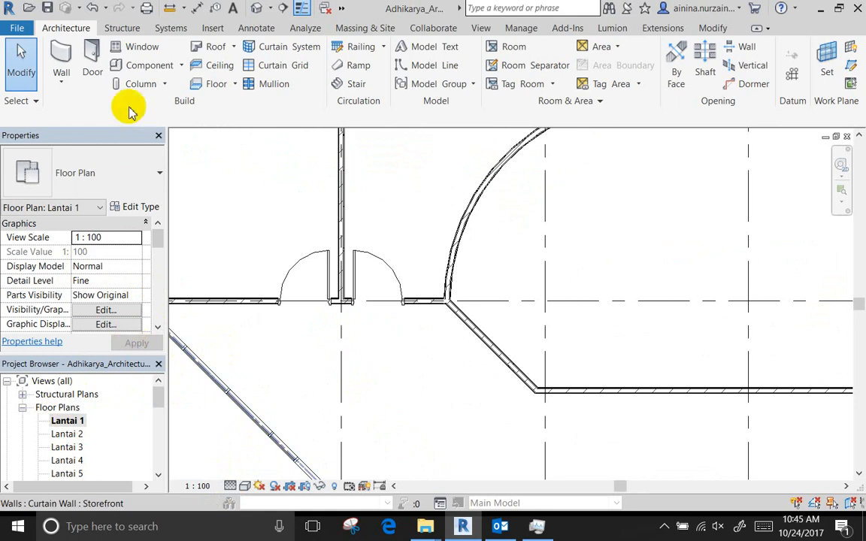
# Place single passage doors in the two partitions between grids 6 and 7, centred 1000 mm and 900 mm from the grid 6 wall
pyautogui.click(92, 60)
pyautogui.scroll(-3, 251, 319)
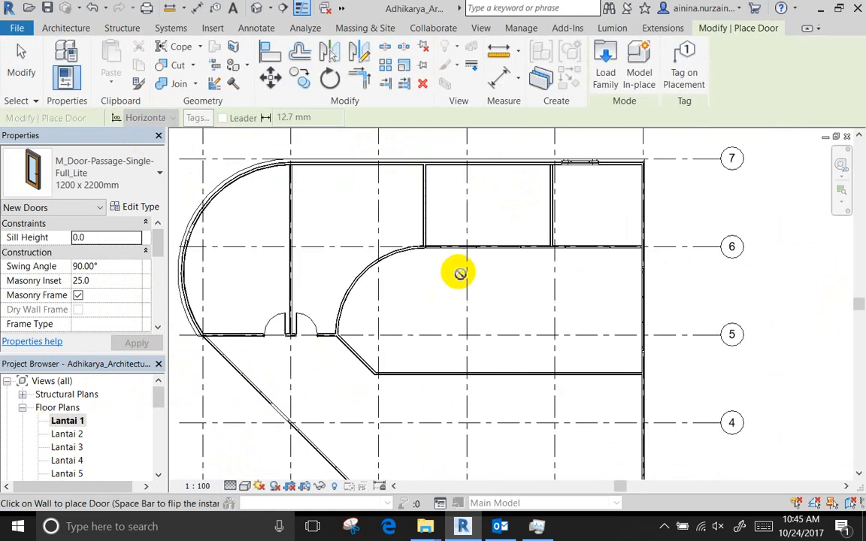
pyautogui.scroll(3, 481, 244)
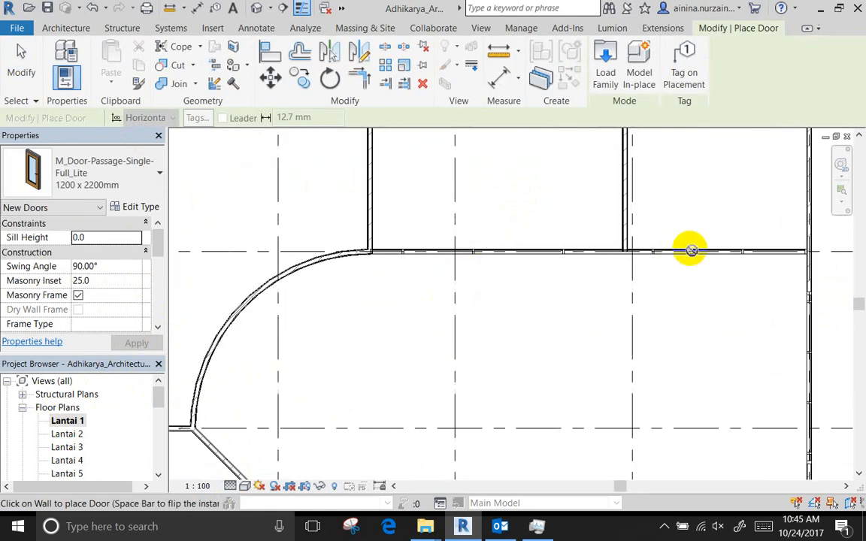
pyautogui.moveTo(691, 250); pyautogui.dragTo(490, 269, button='middle')
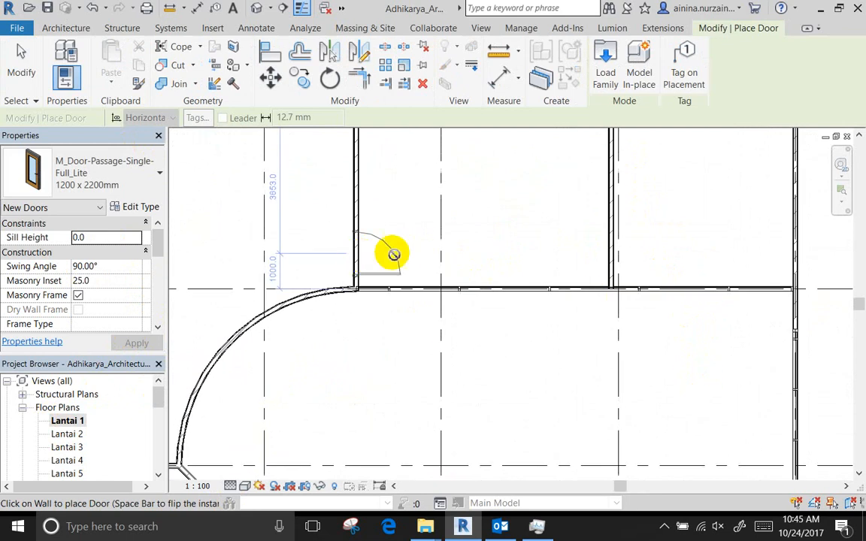
pyautogui.click(391, 252)
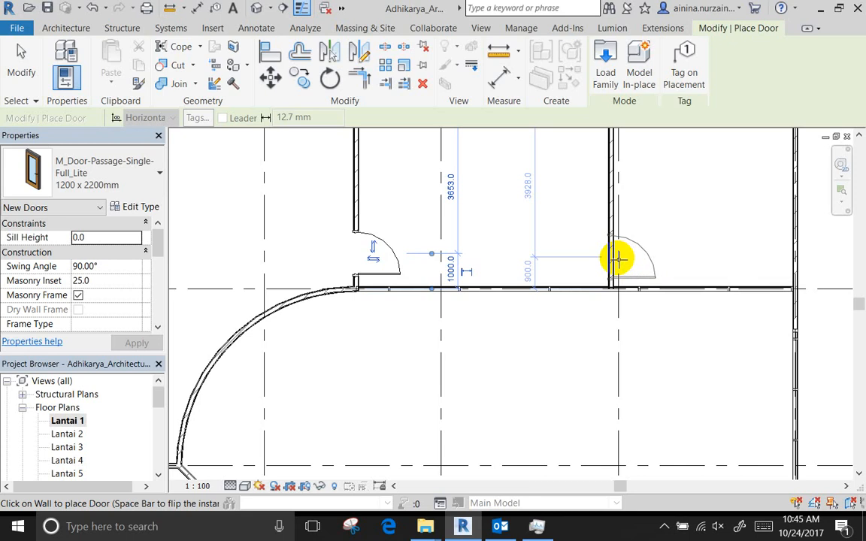
# Set the new door type to M_Door-Exterior-Double-Two_Lite 2100 x 2100mm for placement in the straight wall between grids 4 and 5
pyautogui.scroll(-3, 560, 225)
pyautogui.click(135, 183)
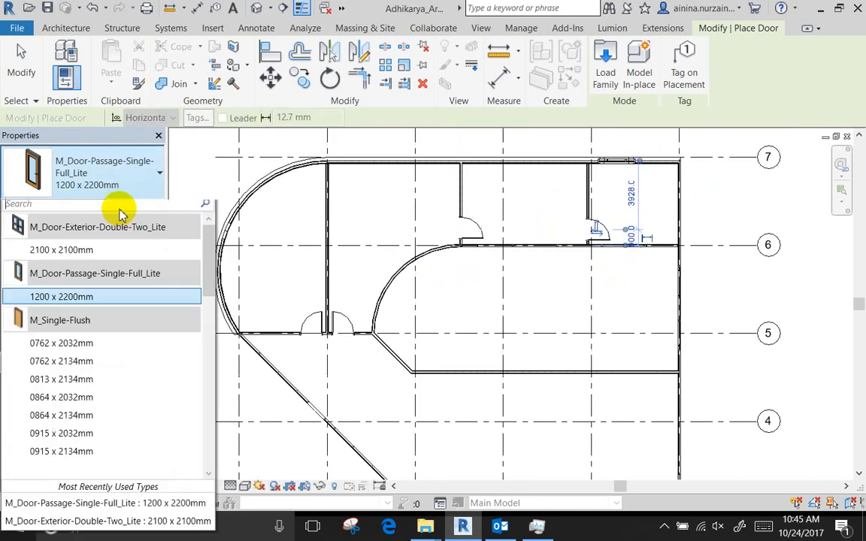
pyautogui.click(83, 254)
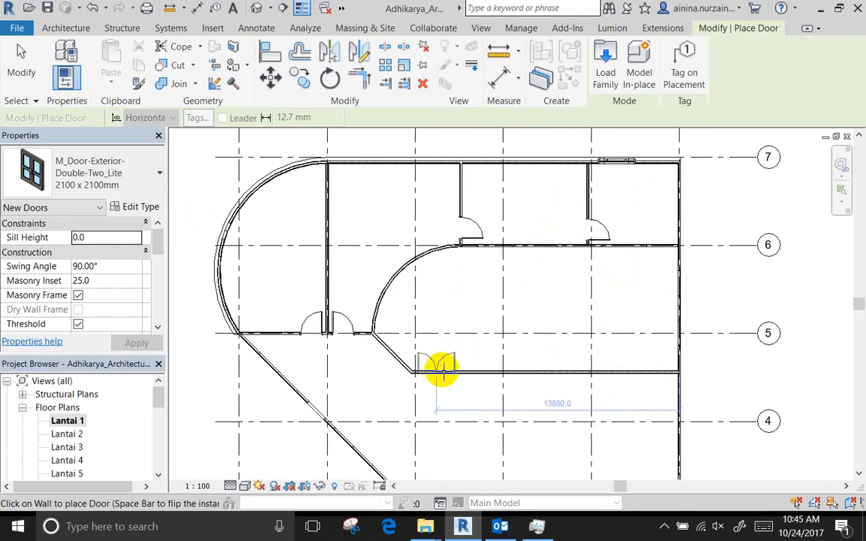
# Place a 2100 x 2100mm M_Door-Exterior-Double-Two_Lite door in the short diagonal wall and check it in the 3D view
pyautogui.click(392, 349)
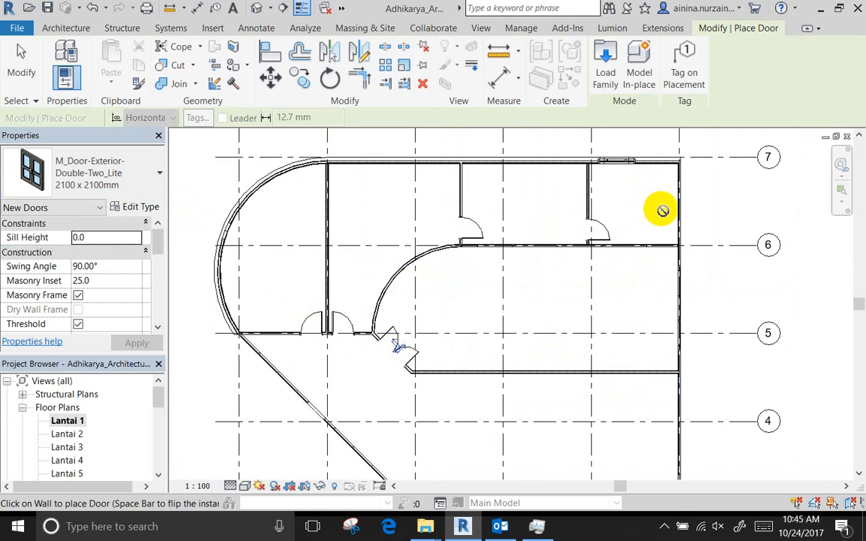
pyautogui.press('Escape')
pyautogui.click(256, 8)
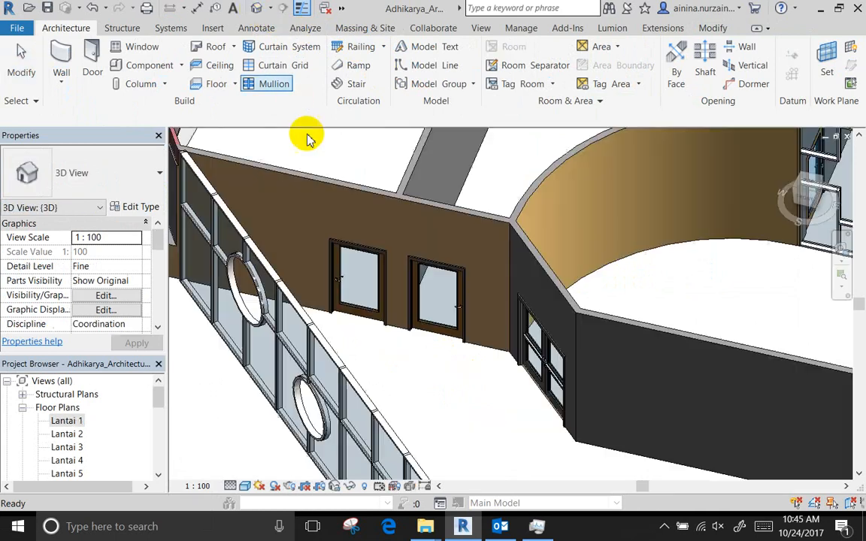
pyautogui.scroll(-4, 396, 288)
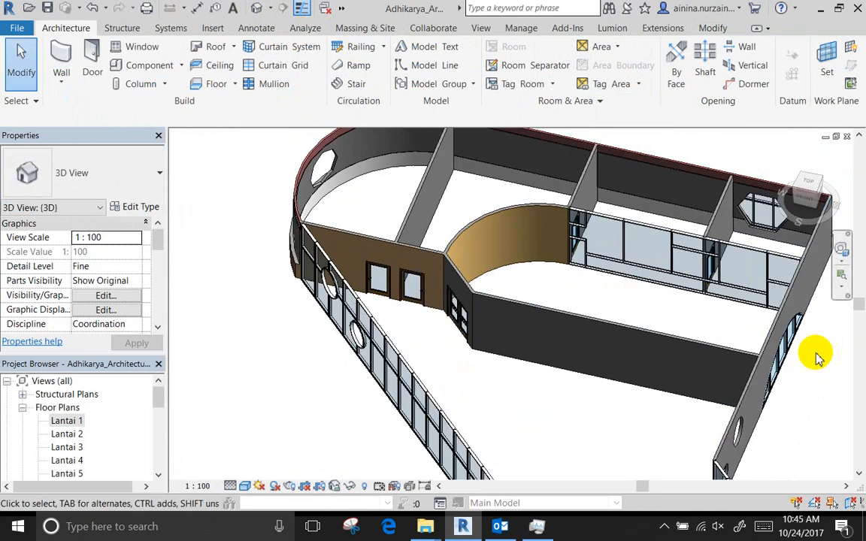
pyautogui.scroll(-2, 603, 294)
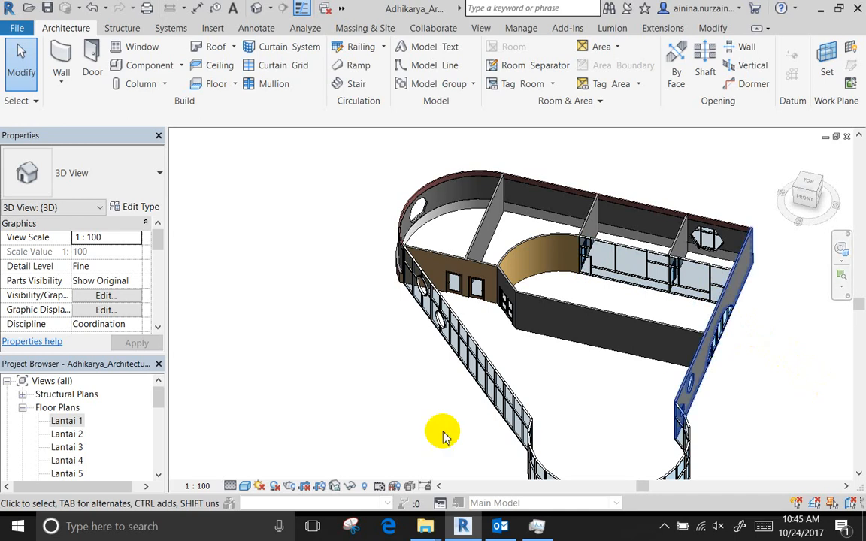
pyautogui.click(109, 421)
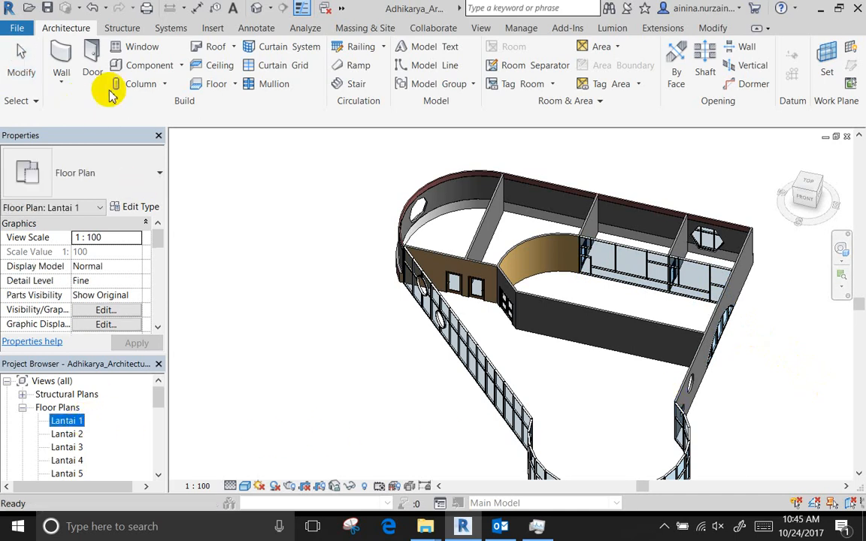
pyautogui.doubleClick(75, 421)
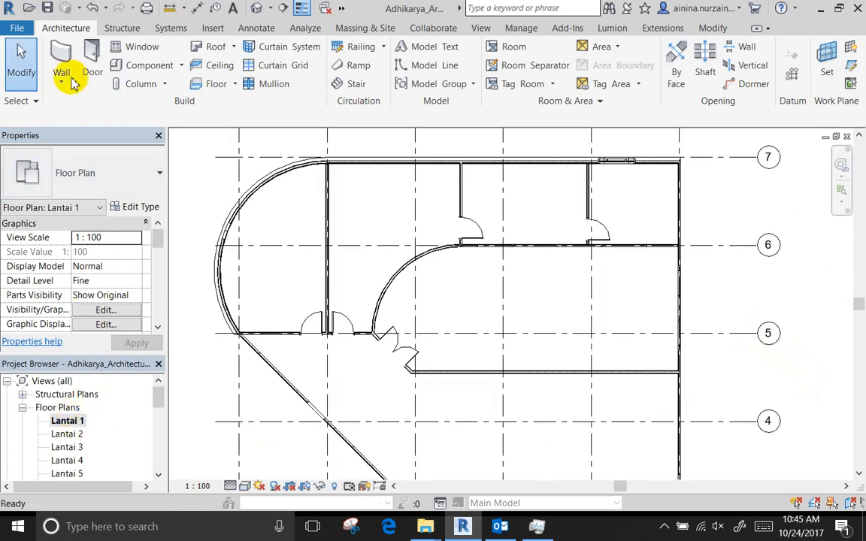
pyautogui.click(91, 60)
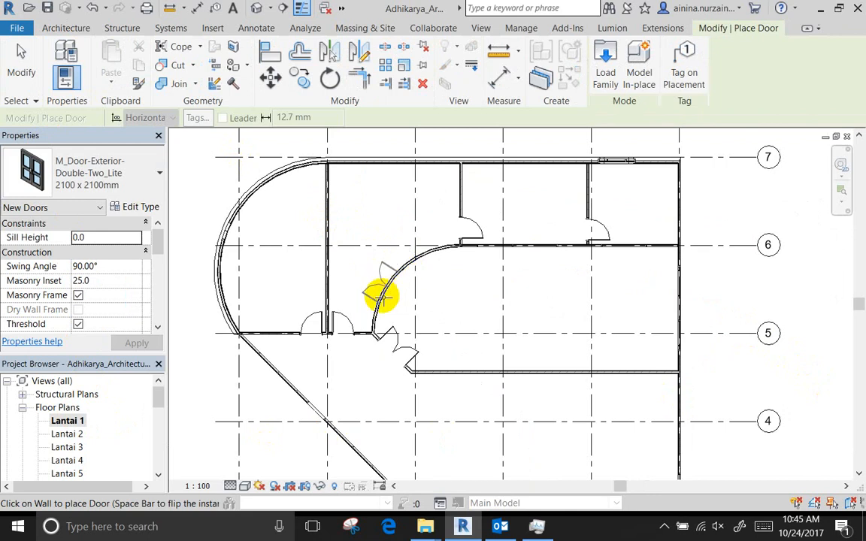
pyautogui.press('Escape')
pyautogui.press('Escape')
# Review the wall and door layout in the Lantai 1 plan and in the default 3D view
pyautogui.scroll(-3, 498, 251)
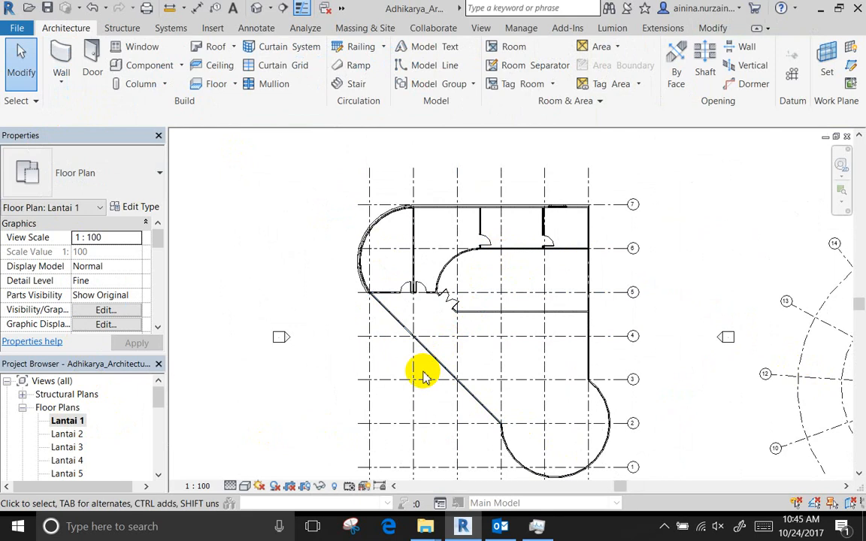
pyautogui.scroll(4, 702, 375)
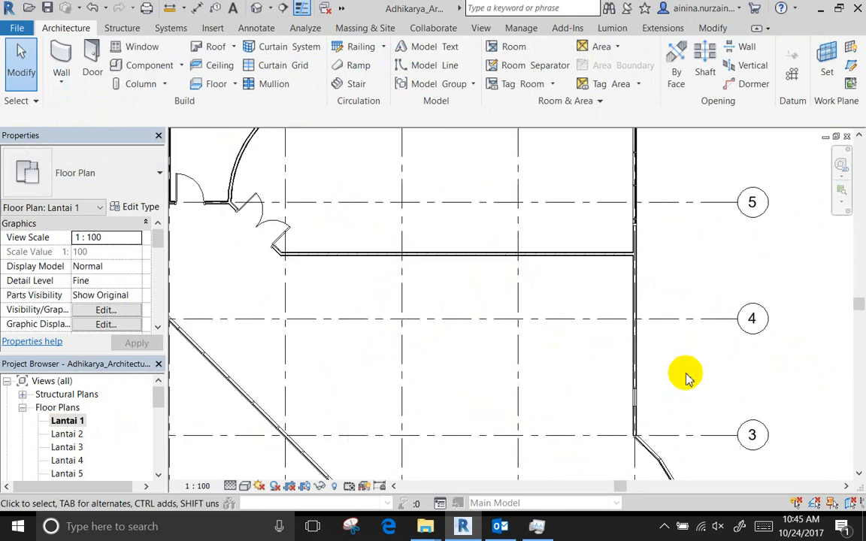
pyautogui.scroll(-2, 686, 376)
pyautogui.moveTo(687, 395); pyautogui.dragTo(599, 363, button='middle')
pyautogui.click(256, 8)
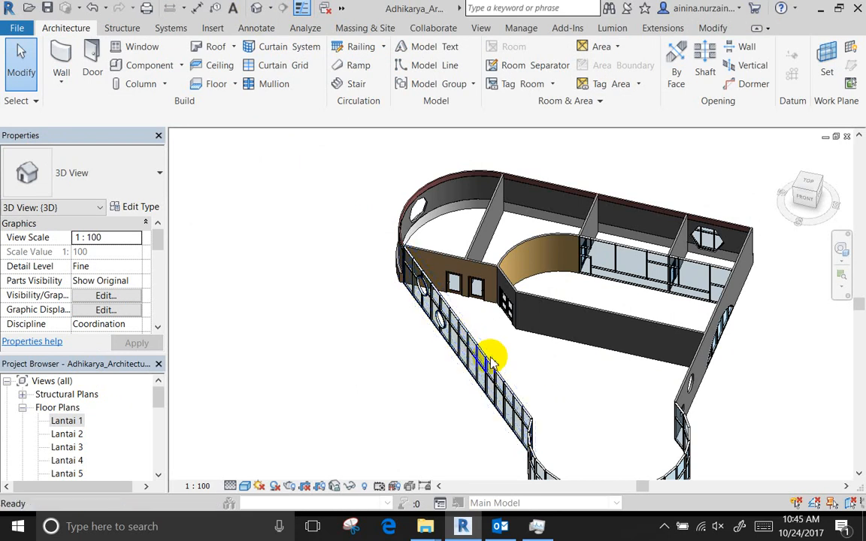
pyautogui.keyDown('shift'); pyautogui.moveTo(492, 361); pyautogui.dragTo(556, 349, button='middle'); pyautogui.keyUp('shift')
# In the Lantai 1 floor plan, shift the temporary dimension of the single door right of the partition from its centre to its near edge
pyautogui.doubleClick(68, 423)
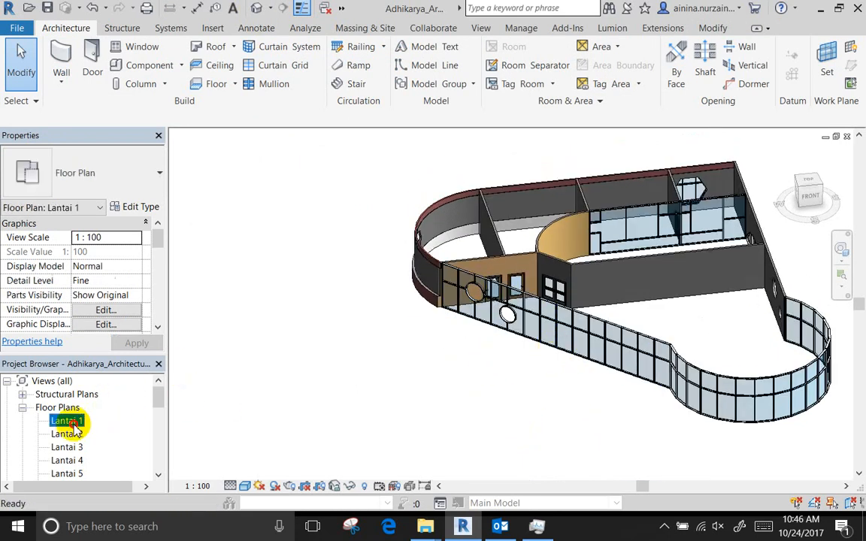
pyautogui.scroll(4, 226, 197)
pyautogui.moveTo(229, 207); pyautogui.dragTo(496, 211, button='middle')
pyautogui.click(447, 266)
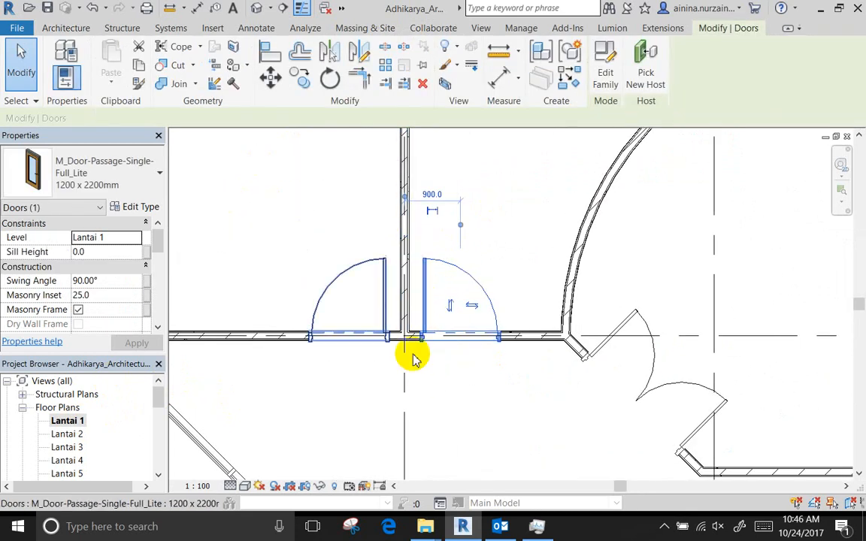
pyautogui.click(428, 352)
pyautogui.click(463, 300)
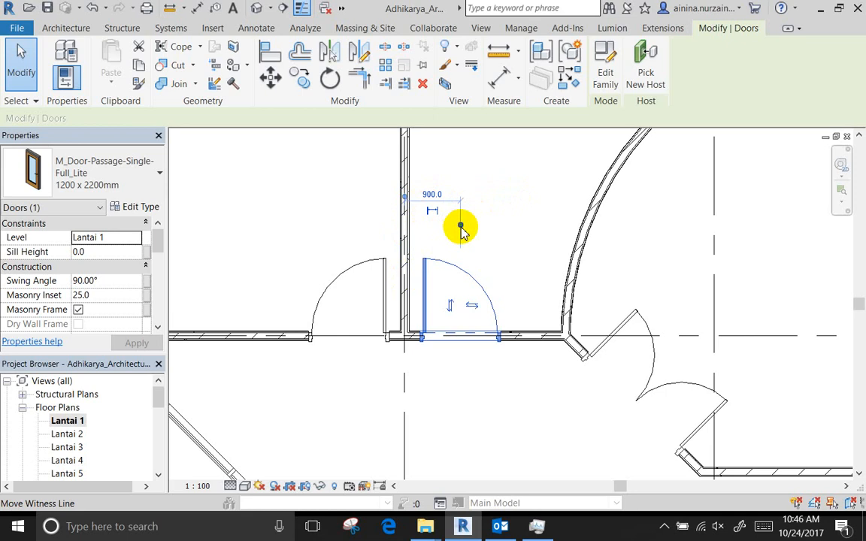
pyautogui.moveTo(461, 229); pyautogui.dragTo(459, 235)
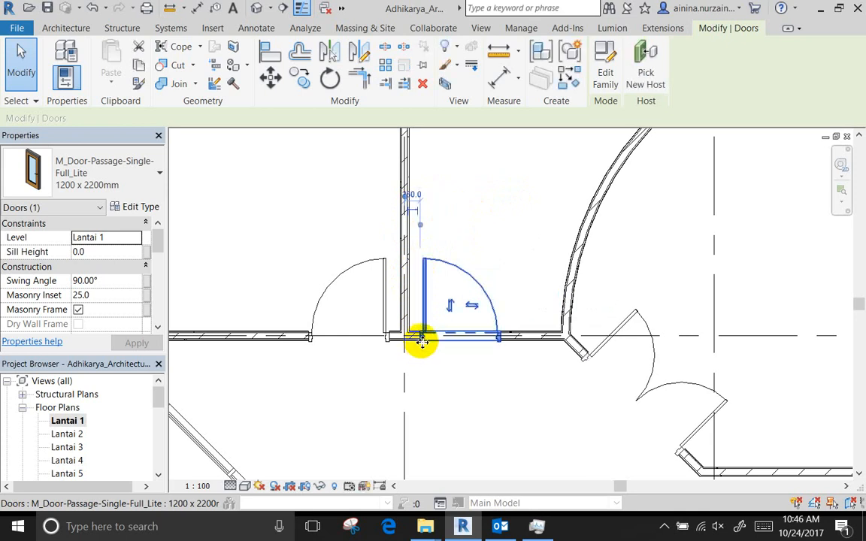
# Try offsets of 300 mm and 150 mm between the partition's centreline and the right-hand door's near edge
pyautogui.click(416, 194)
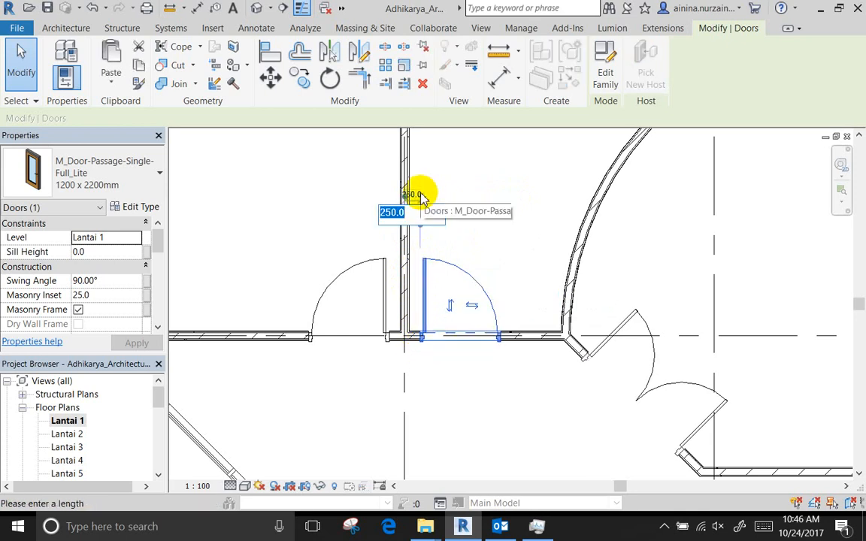
pyautogui.write('300')
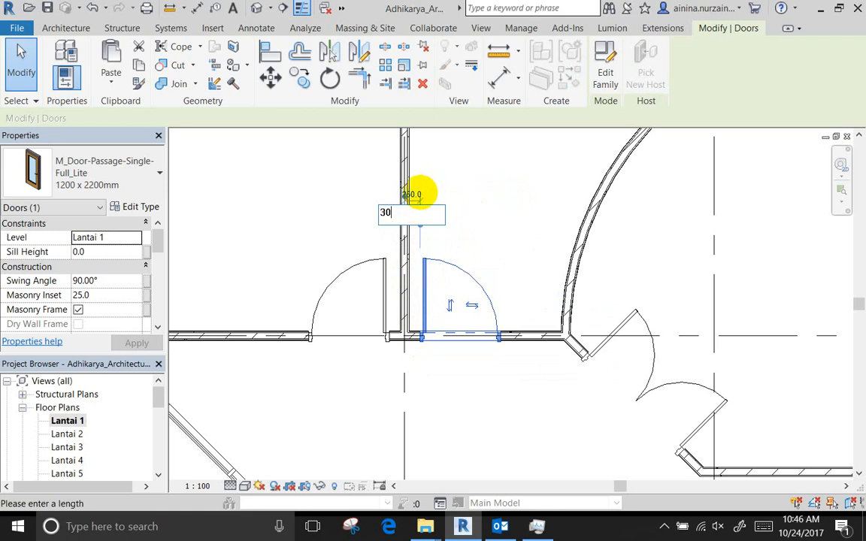
pyautogui.press('Return')
pyautogui.click(420, 195)
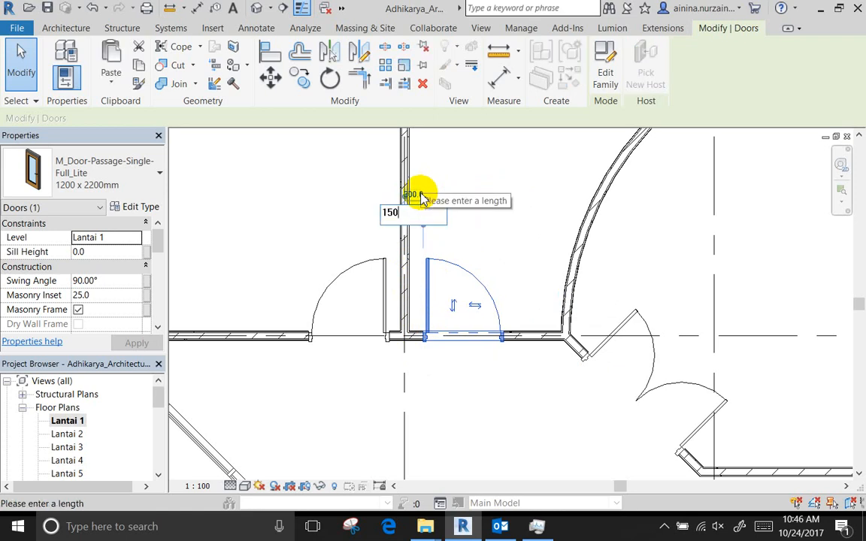
pyautogui.press('Return')
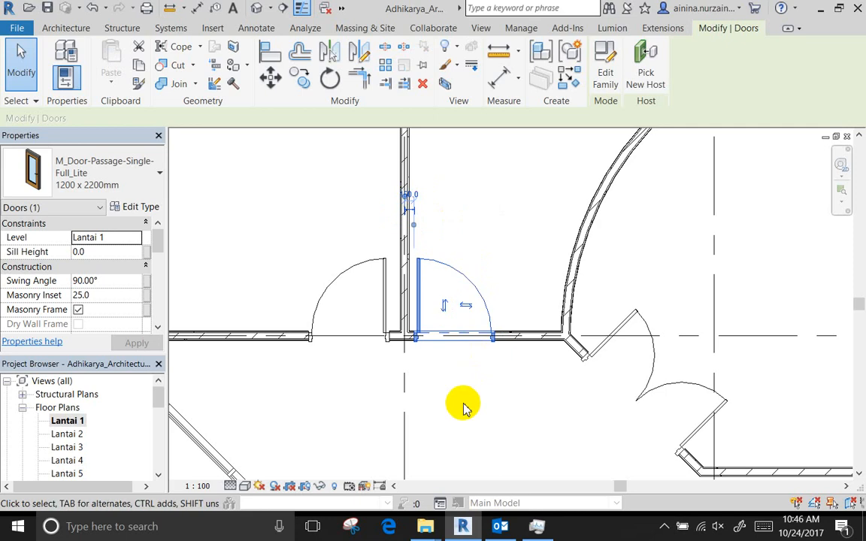
# Set the distance from the partition's centreline to the right-hand door's near edge to 200 mm
pyautogui.scroll(3, 418, 216)
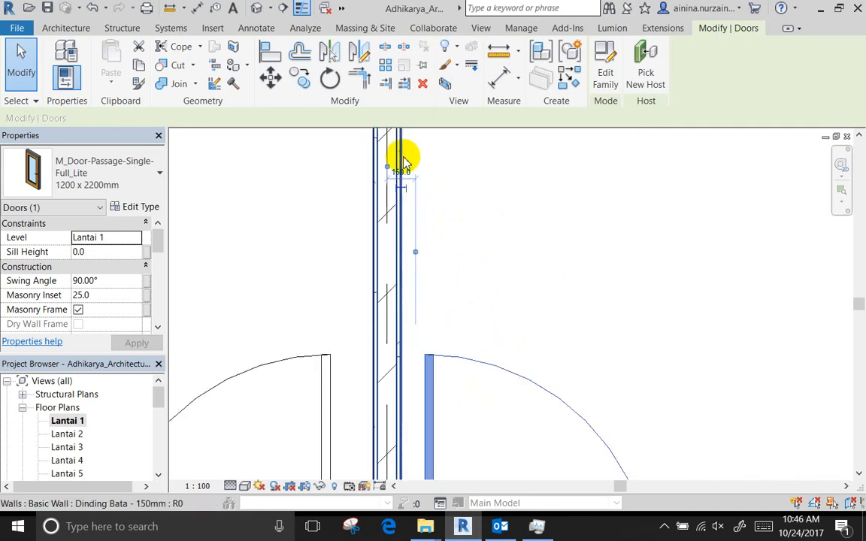
pyautogui.scroll(3, 402, 157)
pyautogui.moveTo(360, 183); pyautogui.dragTo(396, 190)
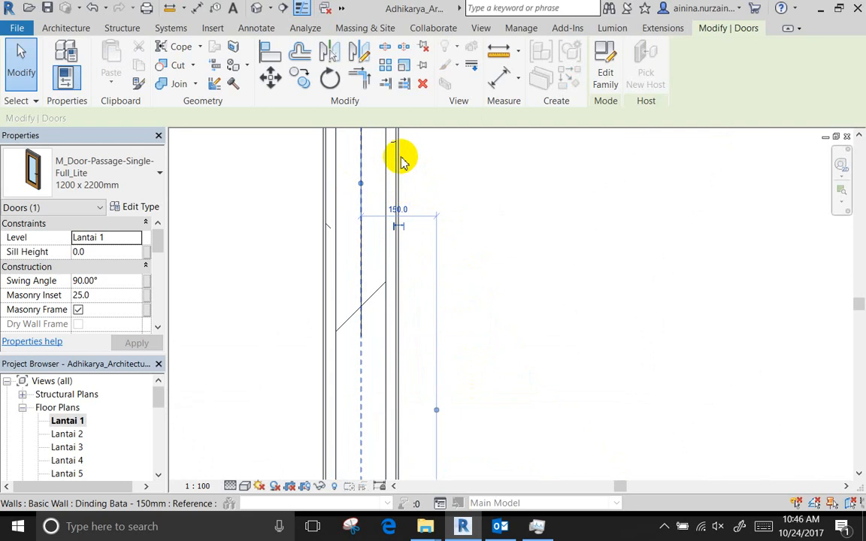
pyautogui.click(399, 212)
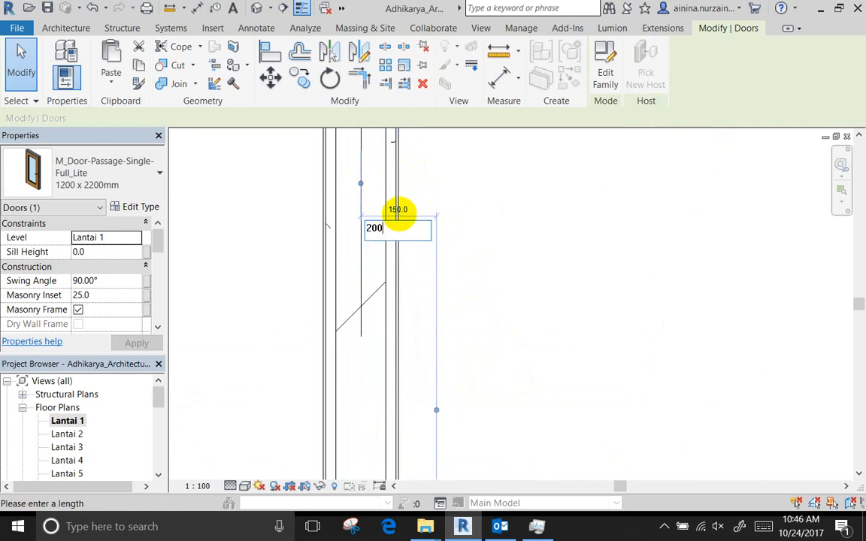
pyautogui.press('Return')
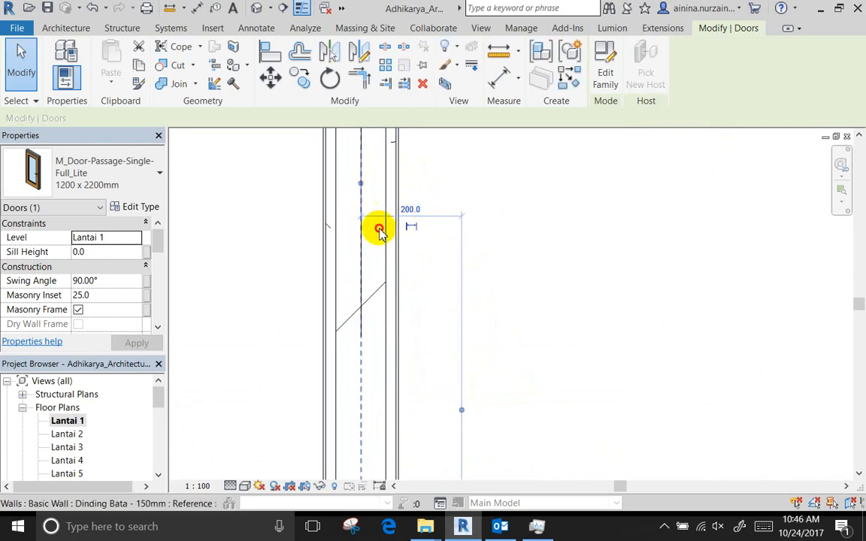
# Reference the temporary dimension to the partition's outer face and set the right-hand door's clearance from it to 200 mm
pyautogui.moveTo(399, 306); pyautogui.dragTo(400, 304)
pyautogui.moveTo(399, 186); pyautogui.dragTo(396, 251)
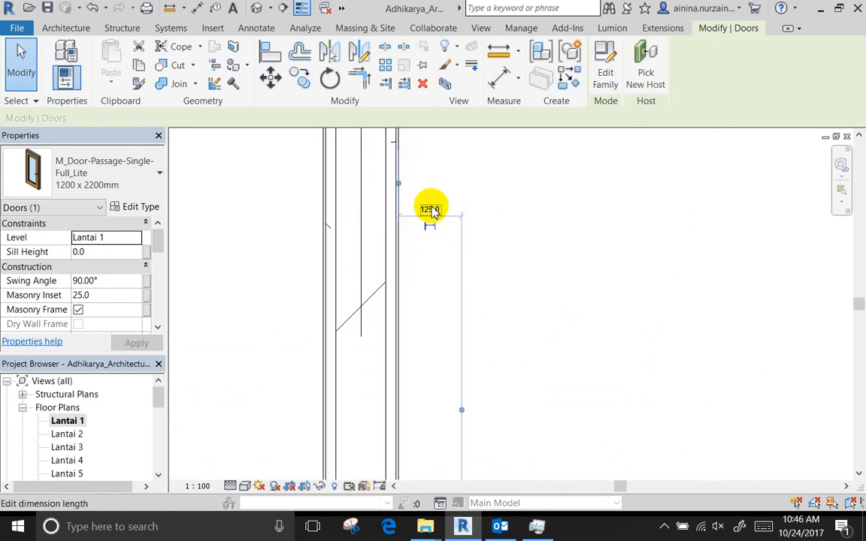
pyautogui.click(430, 210)
pyautogui.write('200')
pyautogui.press('Return')
pyautogui.scroll(-3, 432, 205)
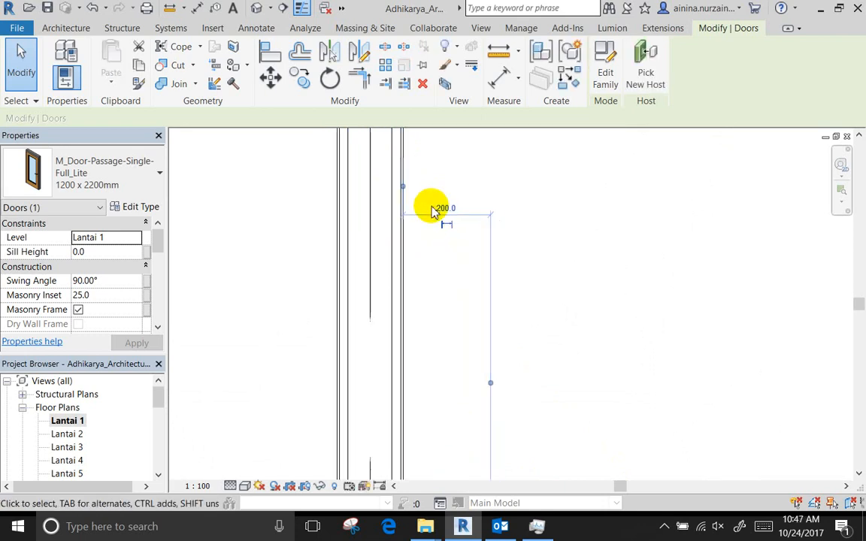
pyautogui.click(491, 412)
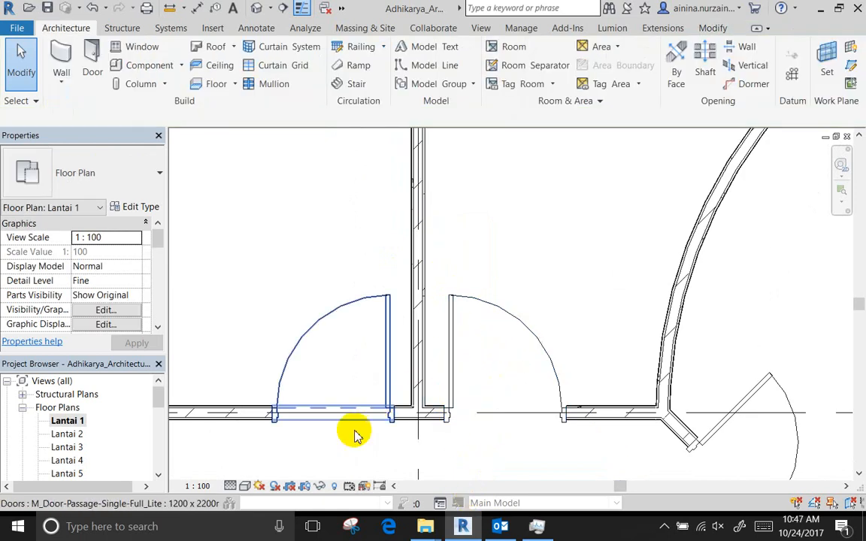
# Select the single door left of the partition and examine its spacing from the wall against the right-hand door
pyautogui.scroll(-3, 346, 398)
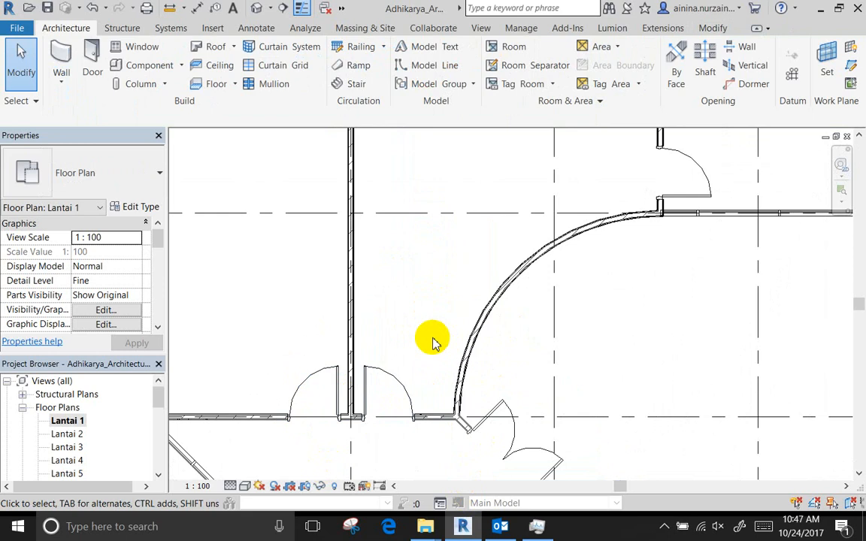
pyautogui.scroll(-1, 432, 342)
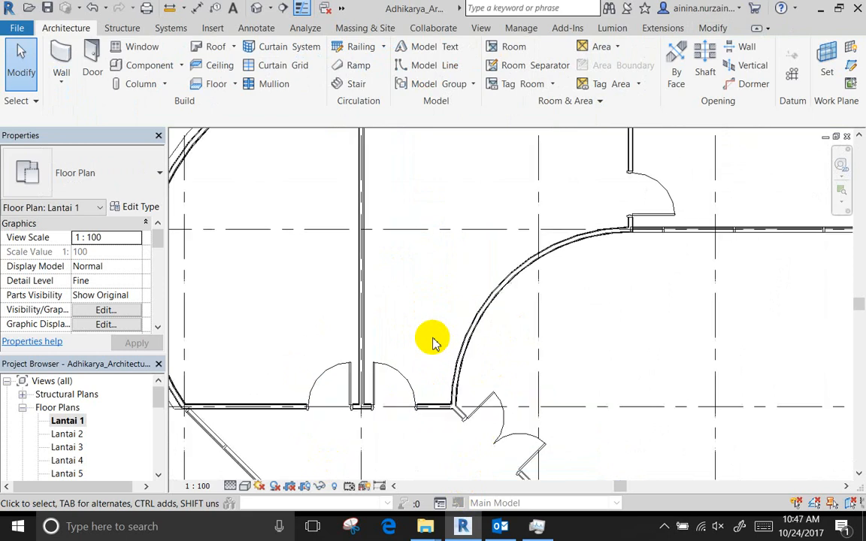
pyautogui.click(310, 374)
pyautogui.scroll(2, 309, 416)
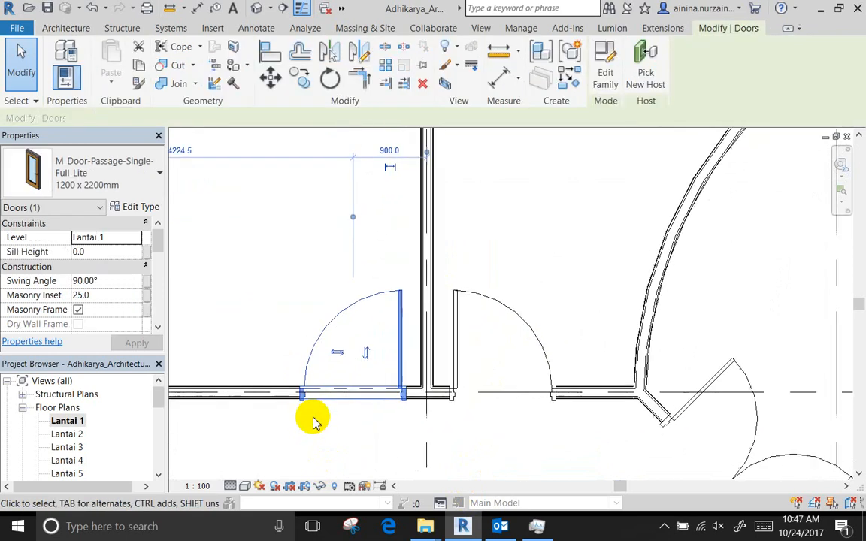
pyautogui.scroll(2, 392, 147)
pyautogui.scroll(-2, 389, 198)
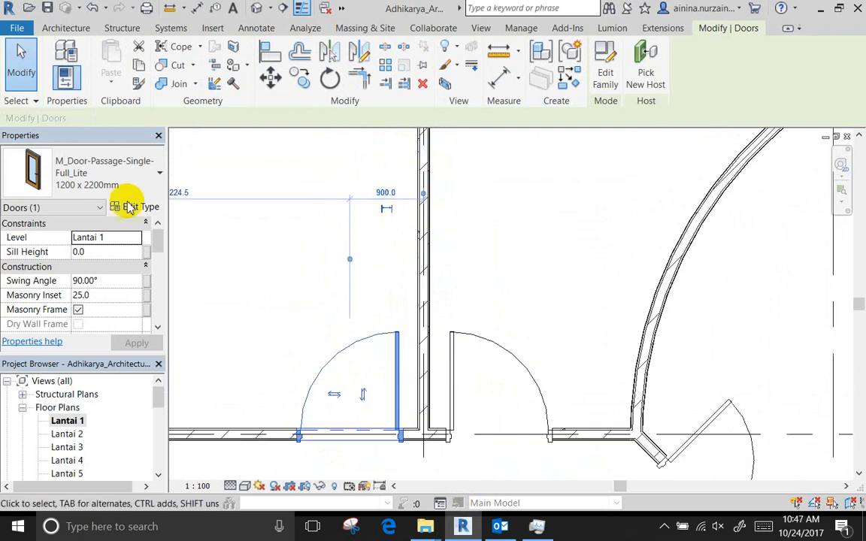
pyautogui.click(319, 276)
pyautogui.click(340, 361)
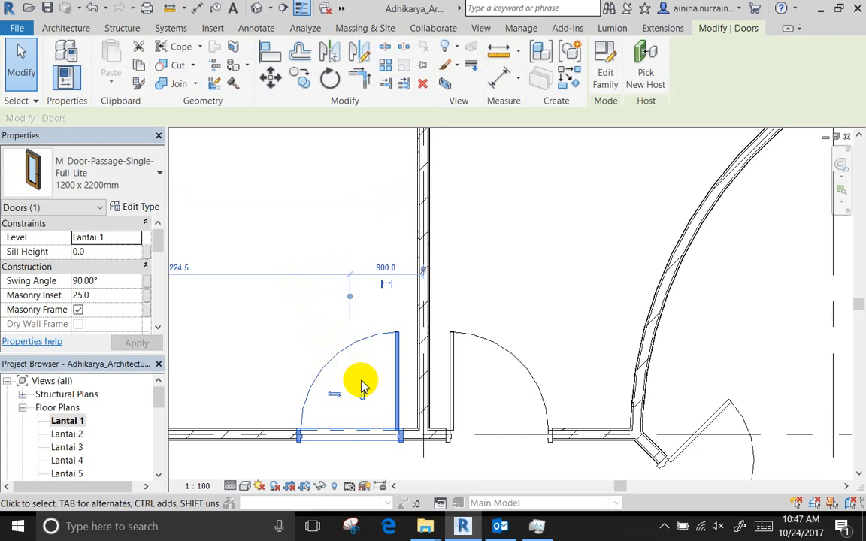
pyautogui.scroll(1, 485, 405)
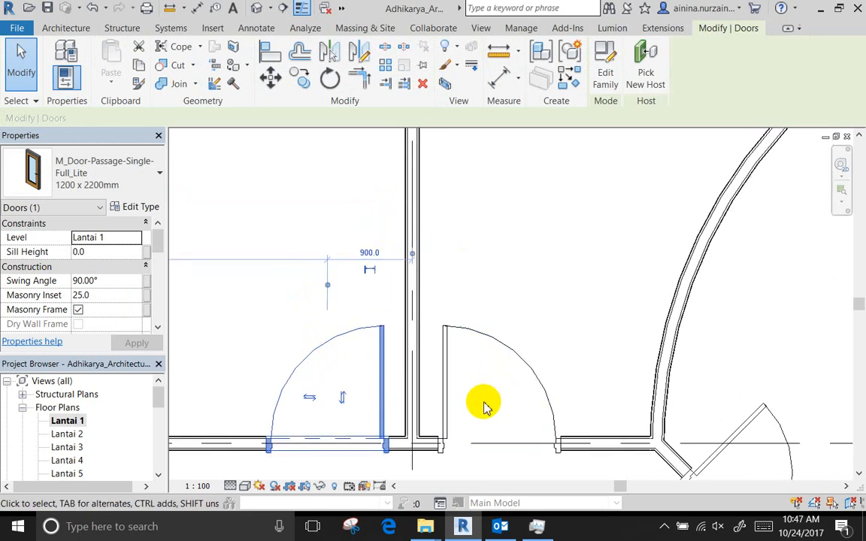
pyautogui.scroll(2, 485, 406)
pyautogui.click(473, 209)
pyautogui.moveTo(470, 400); pyautogui.dragTo(471, 359, button='middle')
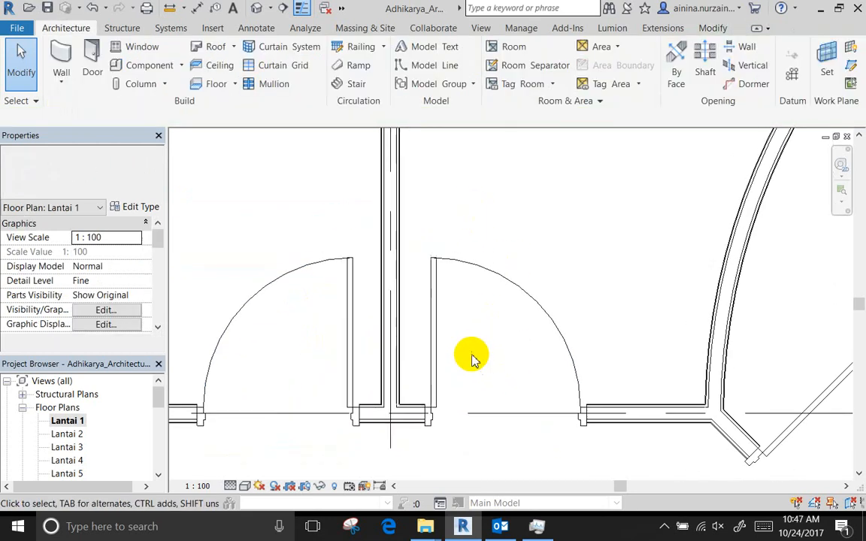
# Add an aligned dimension between the left-hand door's near edge and the partition wall's facing surface
pyautogui.click(346, 297)
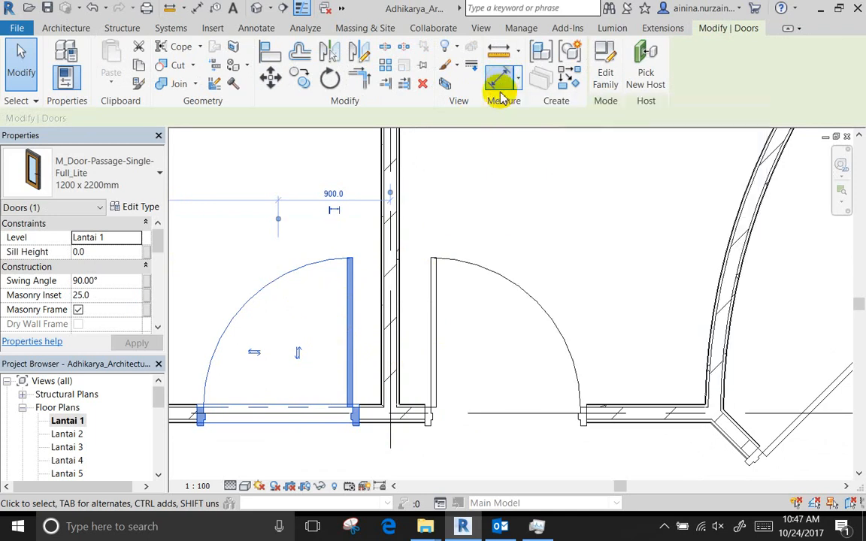
pyautogui.click(502, 82)
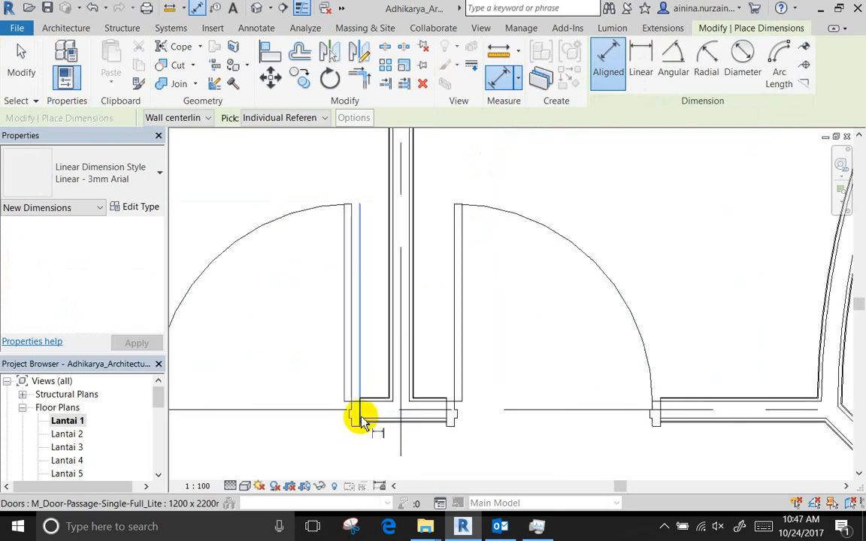
pyautogui.click(361, 420)
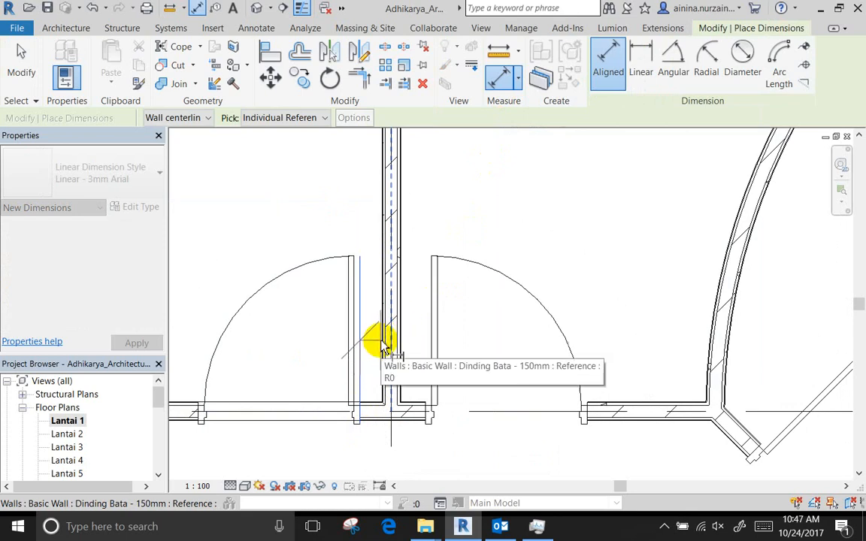
pyautogui.press('Tab')
pyautogui.click(382, 347)
pyautogui.click(382, 348)
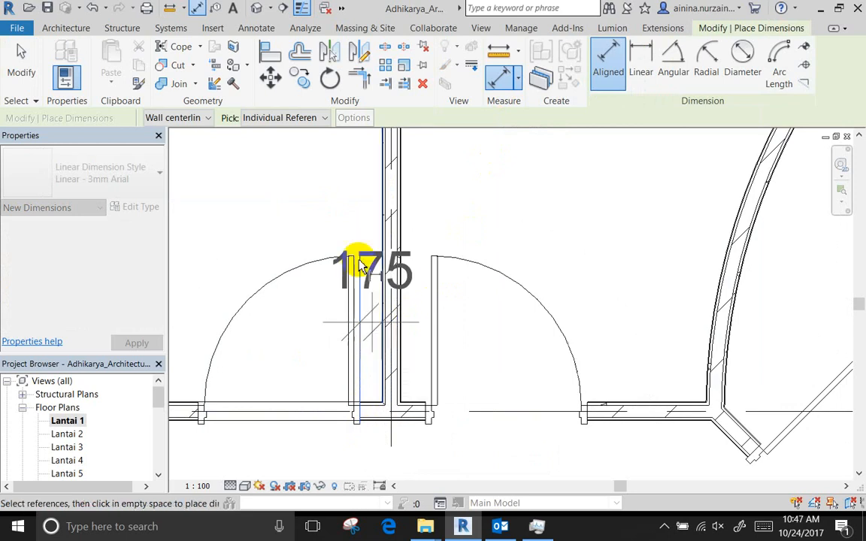
pyautogui.click(304, 188)
pyautogui.scroll(-2, 317, 331)
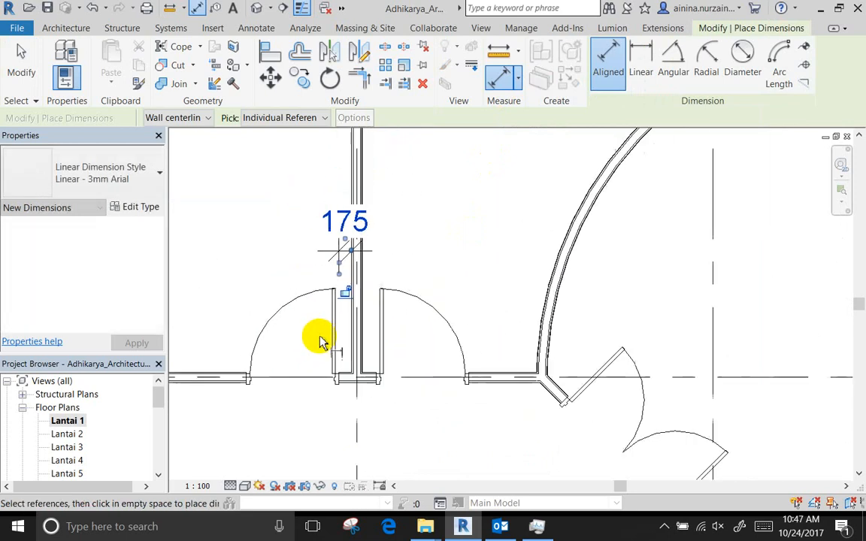
pyautogui.press('Escape')
pyautogui.press('Escape')
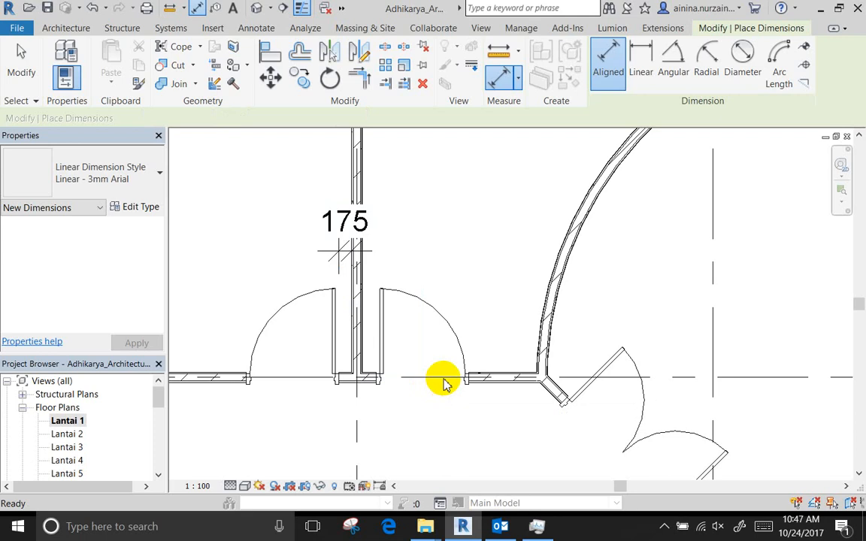
pyautogui.click(331, 226)
pyautogui.click(330, 224)
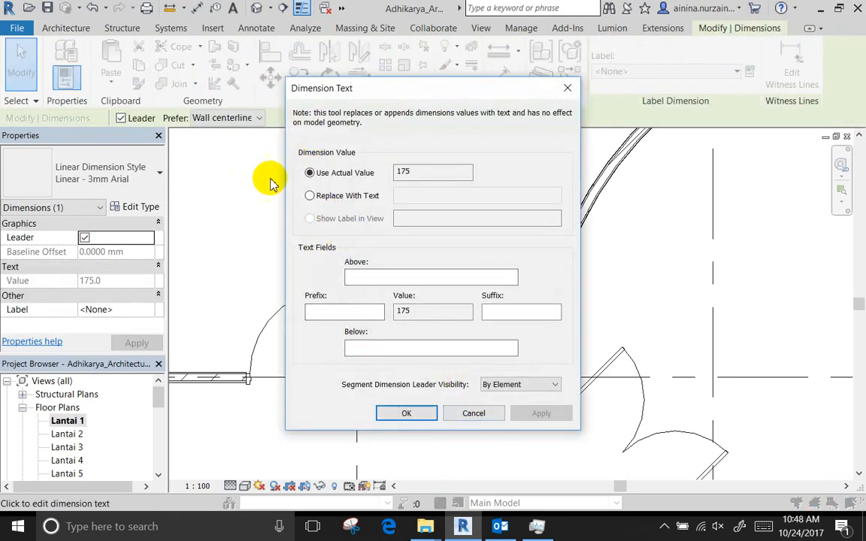
pyautogui.press('Escape')
pyautogui.press('Escape')
pyautogui.click(337, 229)
pyautogui.click(336, 230)
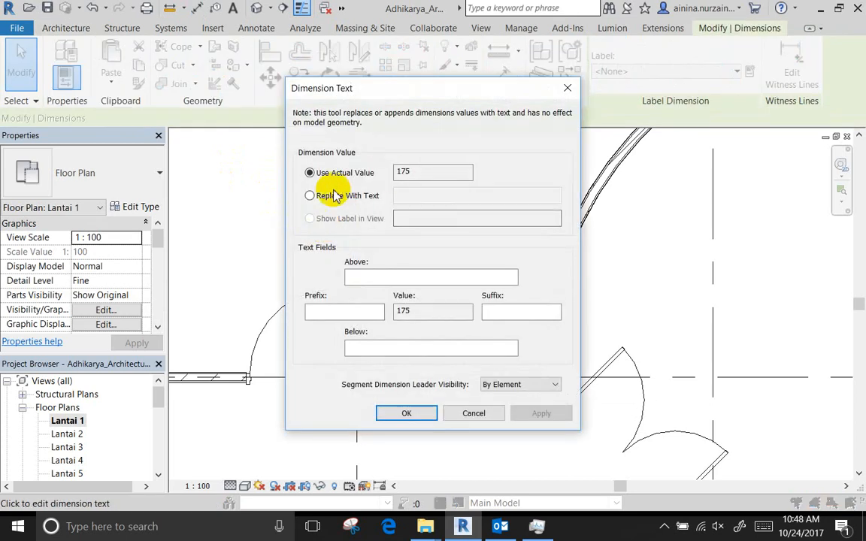
pyautogui.press('Escape')
pyautogui.press('Escape')
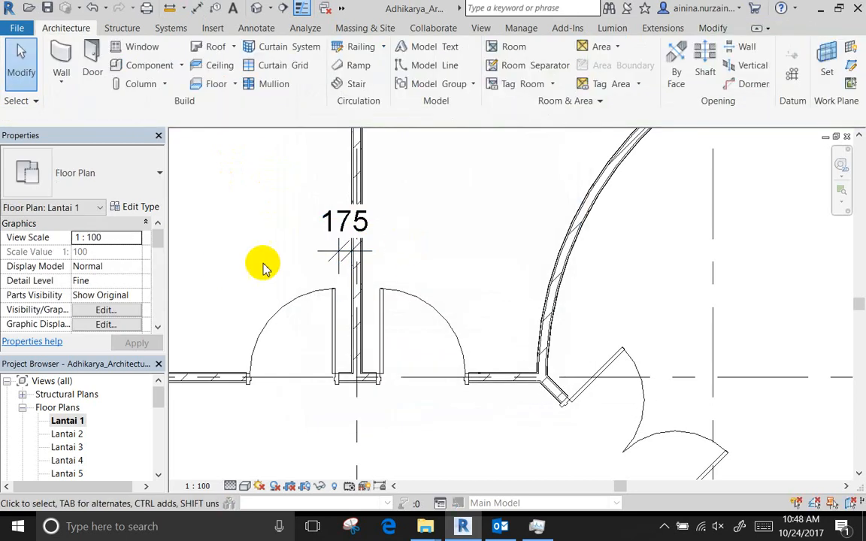
# Set the left-hand door's clearance from the partition's face to 200 mm through the placed dimension
pyautogui.click(277, 311)
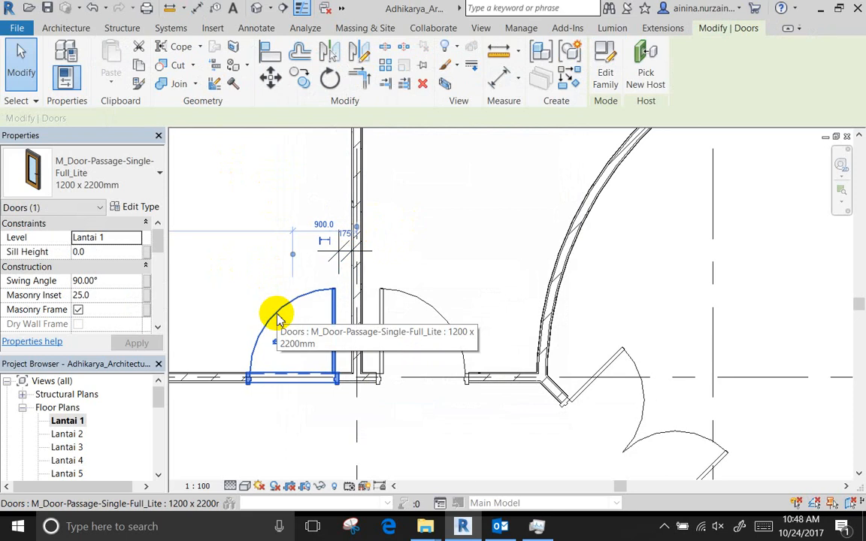
pyautogui.scroll(5, 344, 233)
pyautogui.click(354, 230)
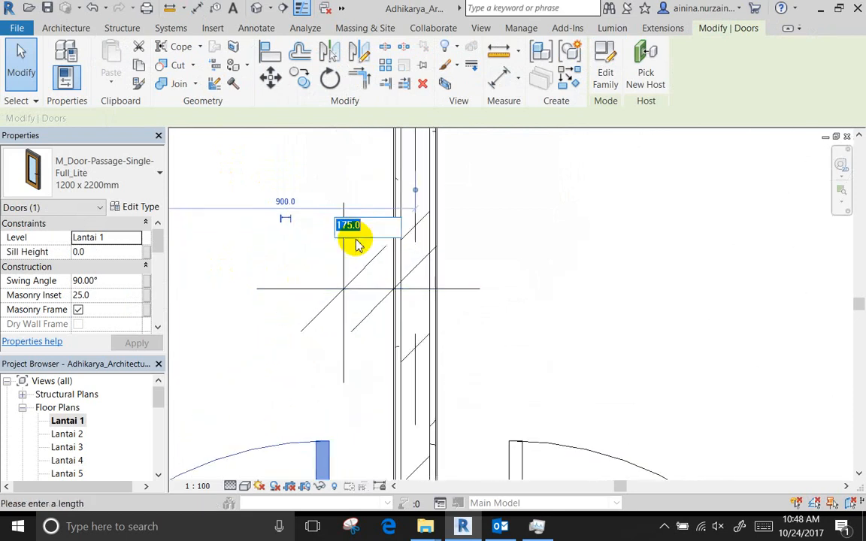
pyautogui.write('200')
pyautogui.press('Return')
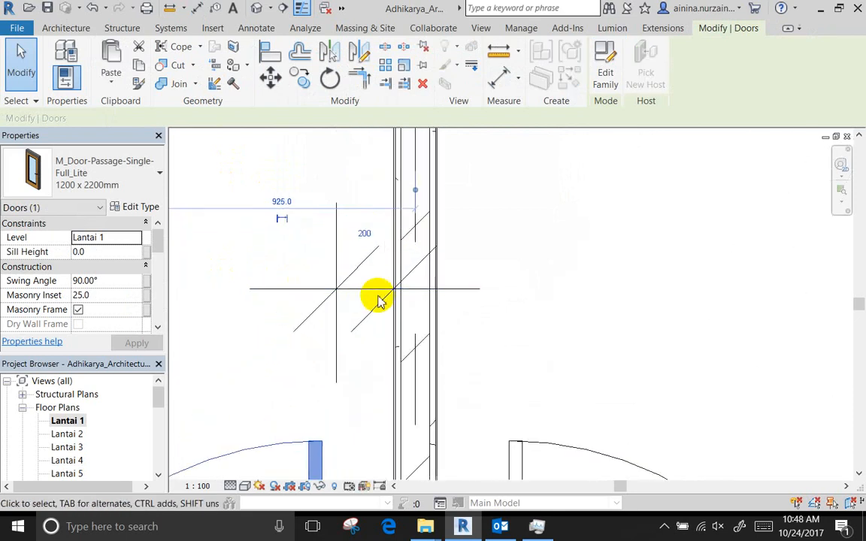
pyautogui.scroll(-2, 378, 294)
pyautogui.click(570, 314)
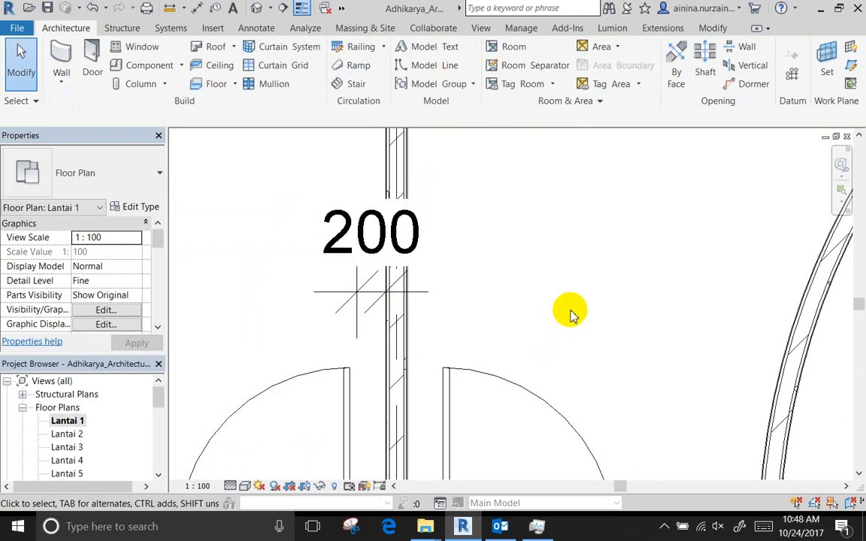
pyautogui.scroll(-3, 582, 301)
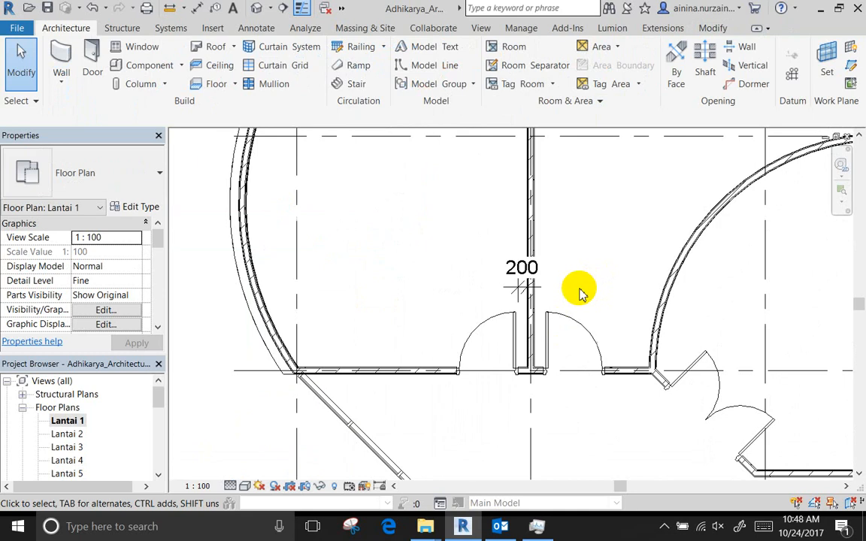
# Try a 300 mm clearance between the left-hand door and the partition's face
pyautogui.click(485, 319)
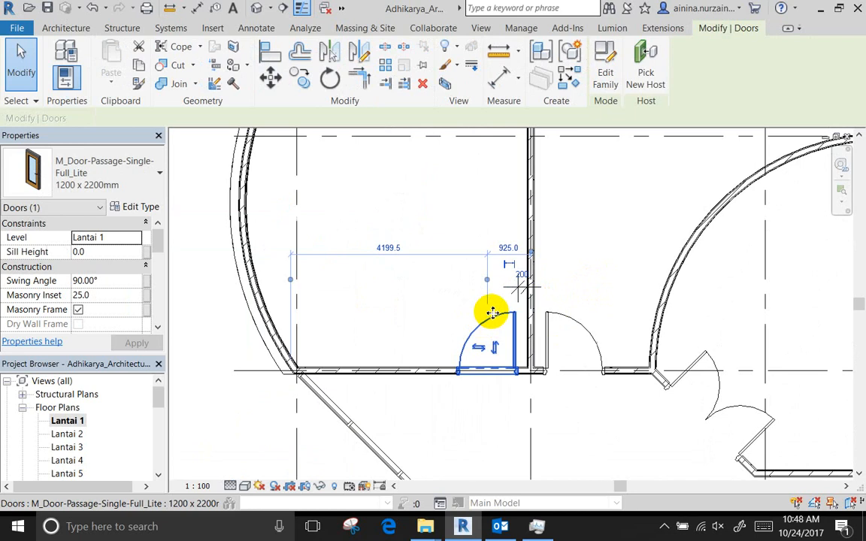
pyautogui.scroll(3, 502, 297)
pyautogui.click(554, 257)
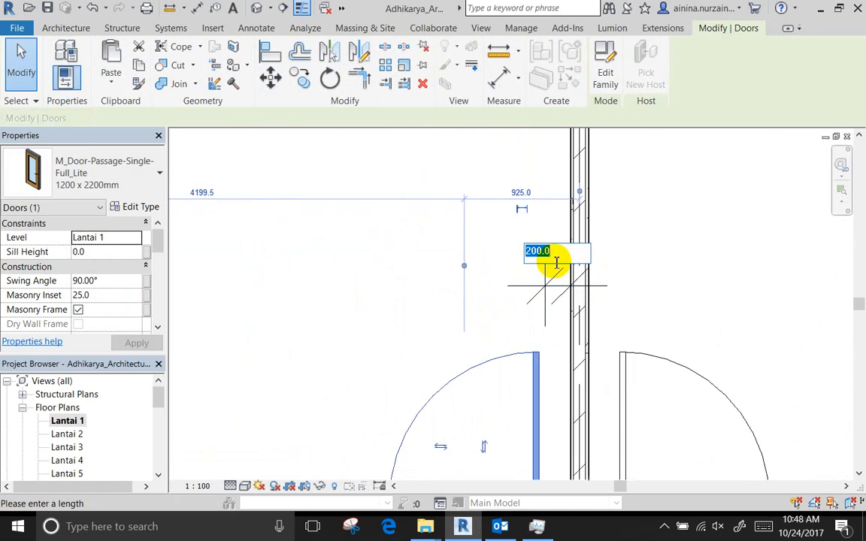
pyautogui.write('300')
pyautogui.press('Return')
pyautogui.scroll(-3, 551, 263)
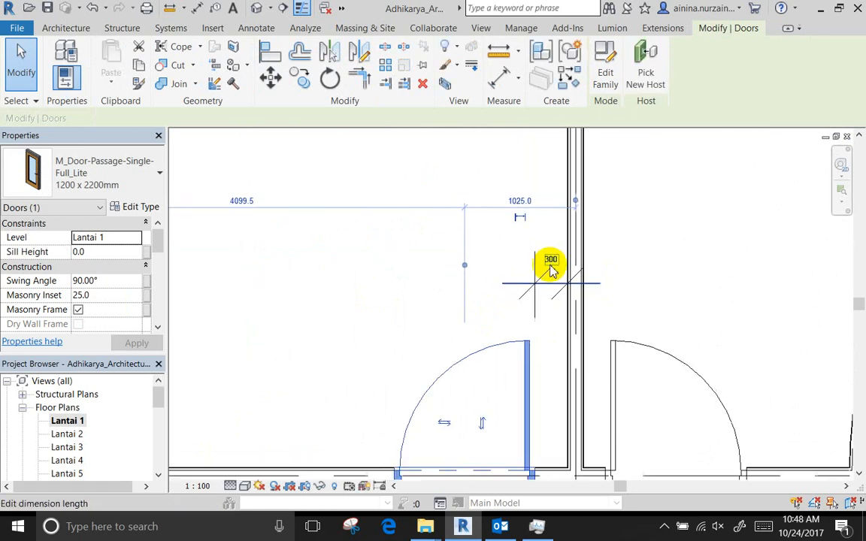
# Set the left-hand door's clearance from the partition's face to 150 mm
pyautogui.click(551, 259)
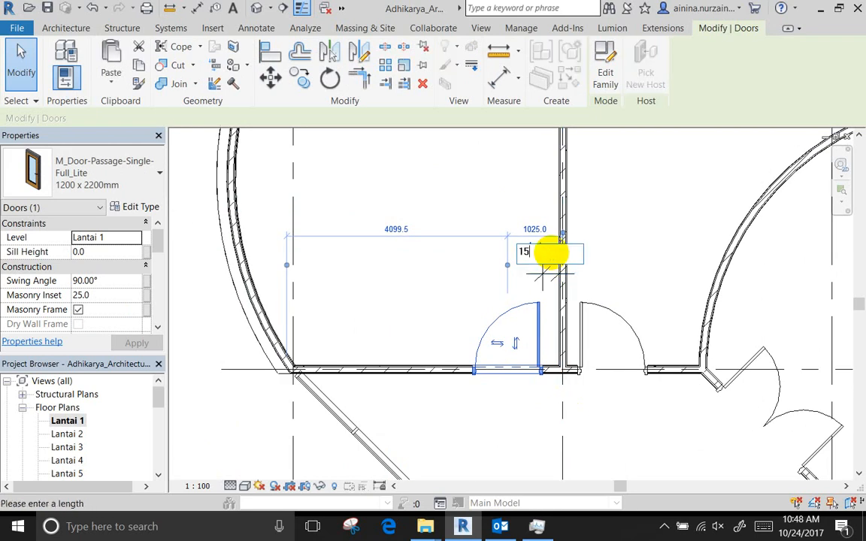
pyautogui.press('Return')
pyautogui.click(672, 387)
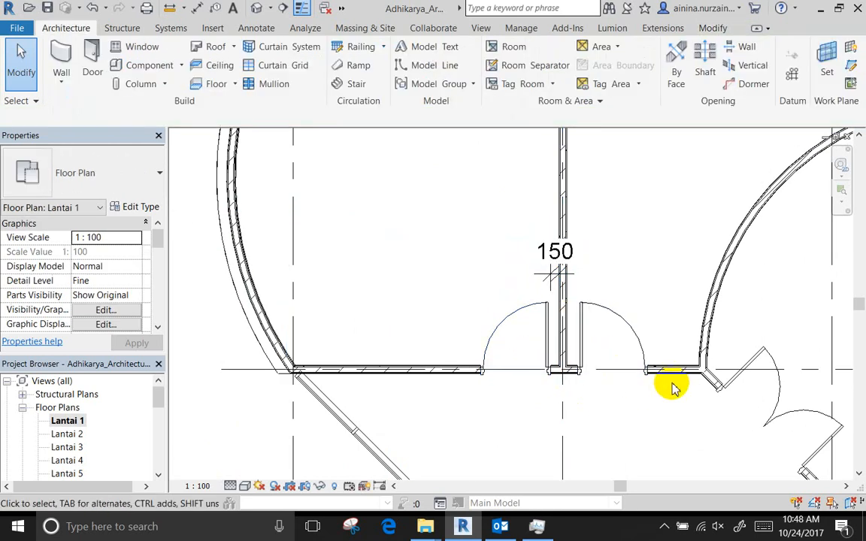
# Delete the placed dimension between the left-hand door and the partition wall
pyautogui.click(558, 275)
pyautogui.click(623, 273)
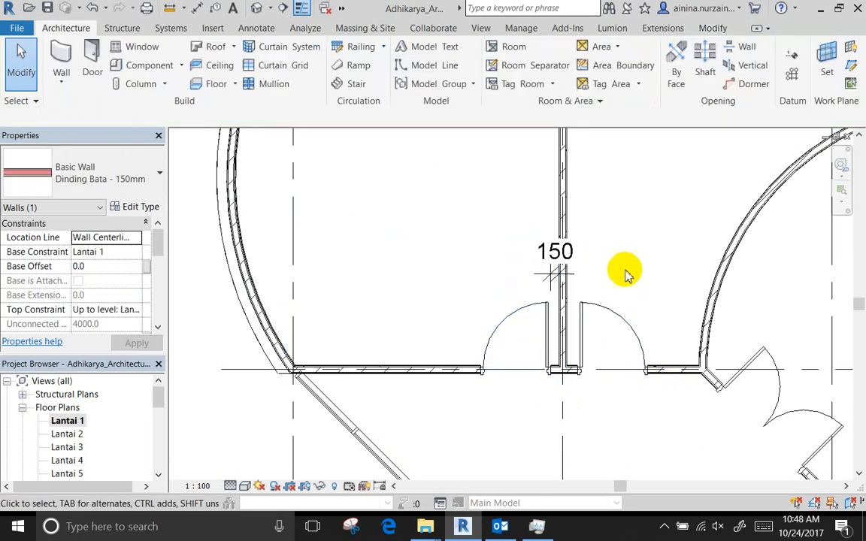
pyautogui.click(552, 275)
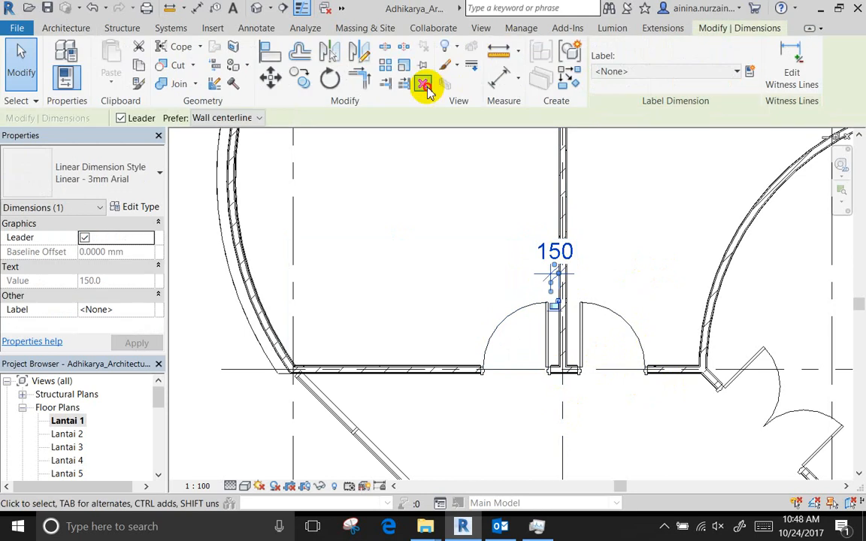
pyautogui.click(423, 84)
# Shorten the interior curtain wall so its end meets the outer face of the partition at the curved wall's junction
pyautogui.scroll(-2, 590, 413)
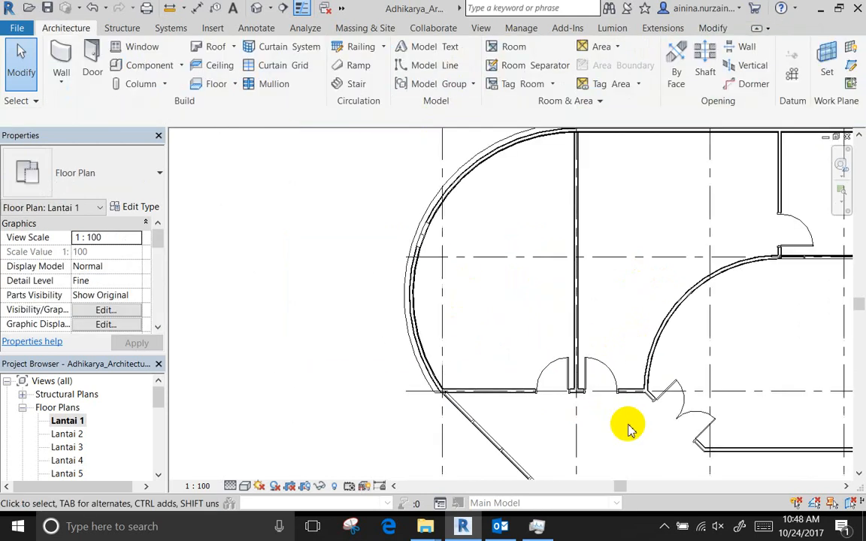
pyautogui.moveTo(631, 432); pyautogui.dragTo(499, 399, button='middle')
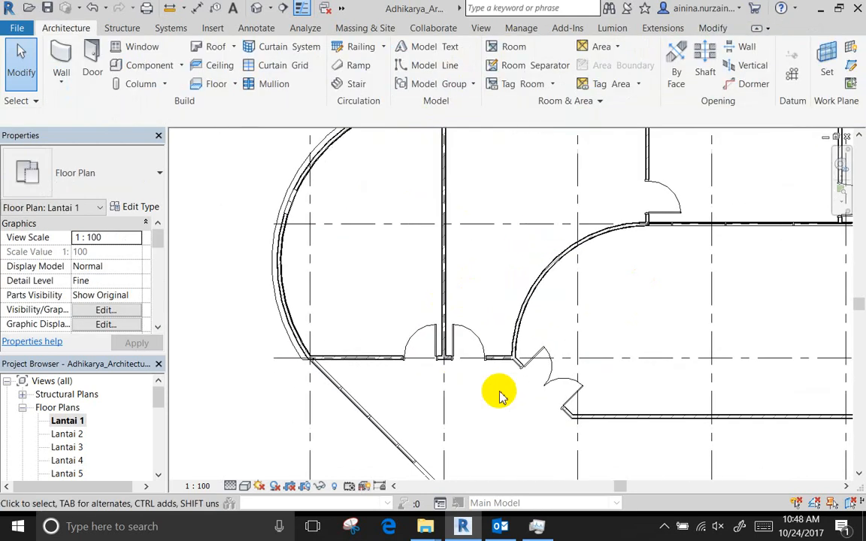
pyautogui.scroll(5, 654, 218)
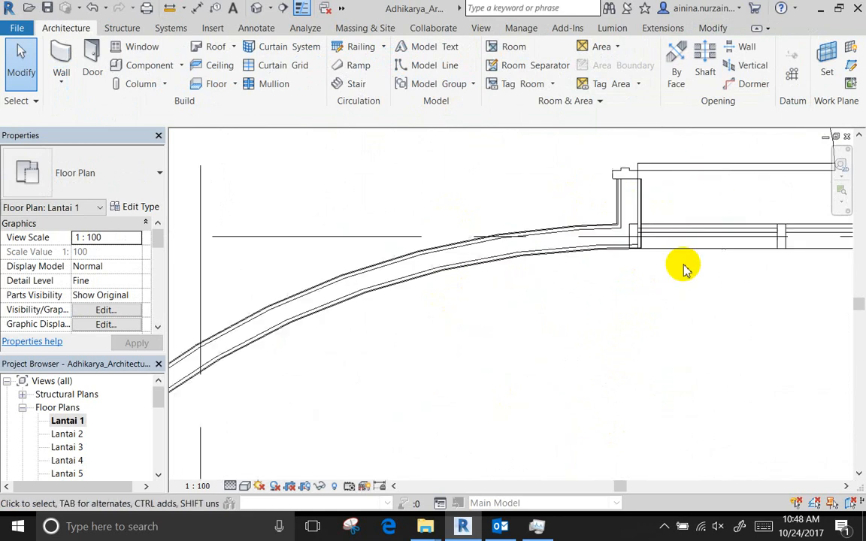
pyautogui.scroll(2, 653, 242)
pyautogui.click(605, 218)
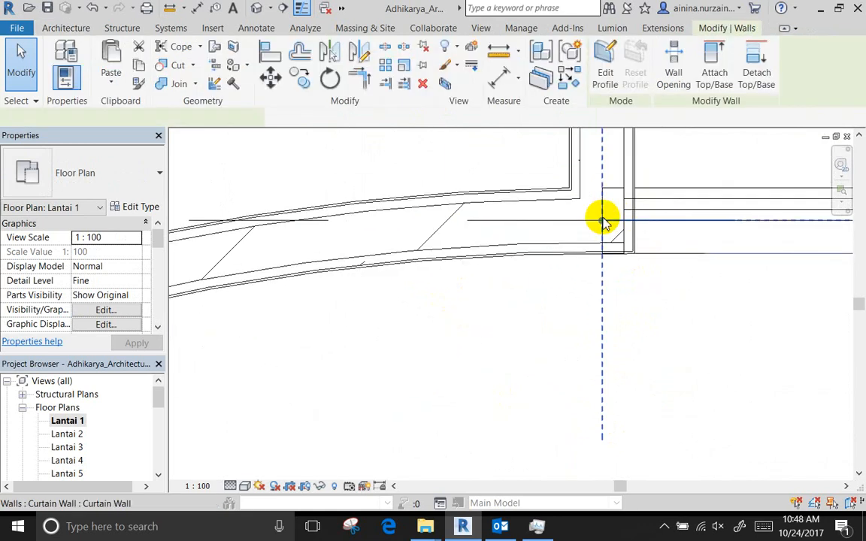
pyautogui.moveTo(603, 219); pyautogui.dragTo(634, 216)
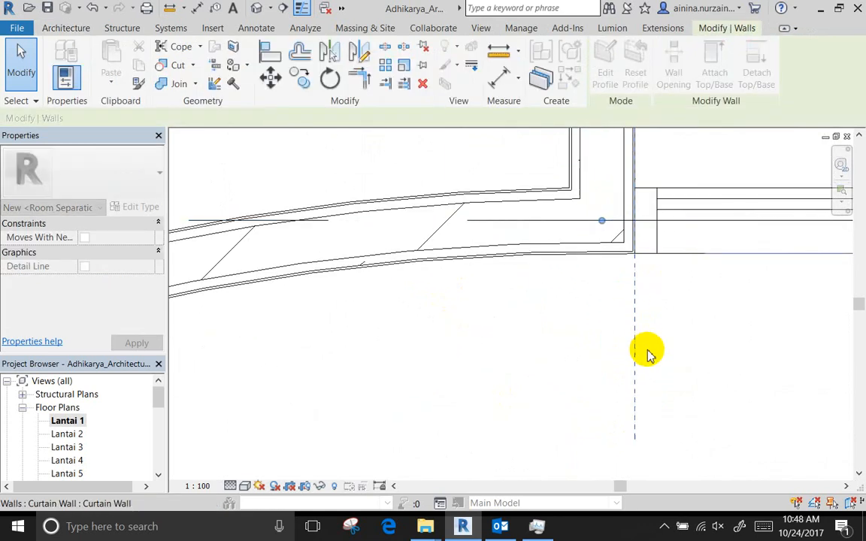
pyautogui.click(681, 364)
# Open the default 3D view and examine the walls, doors and curtain walls of the building
pyautogui.click(256, 9)
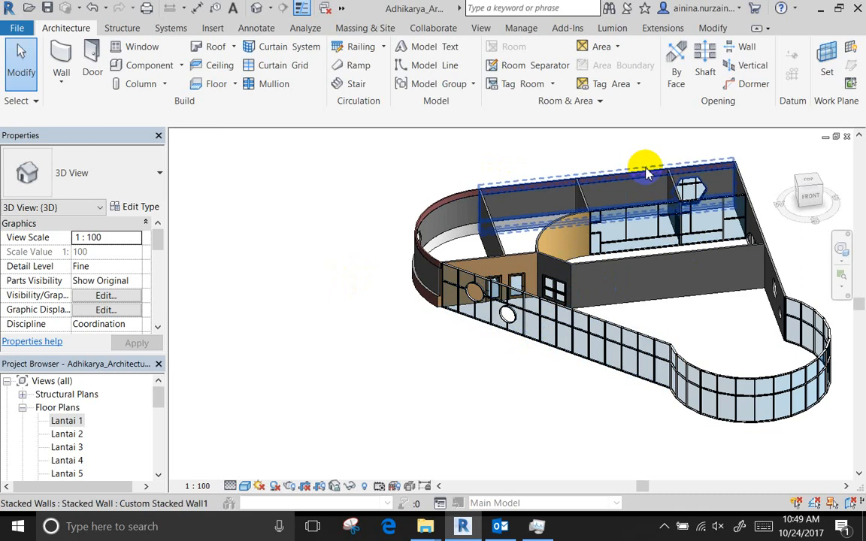
pyautogui.moveTo(658, 197); pyautogui.dragTo(660, 200)
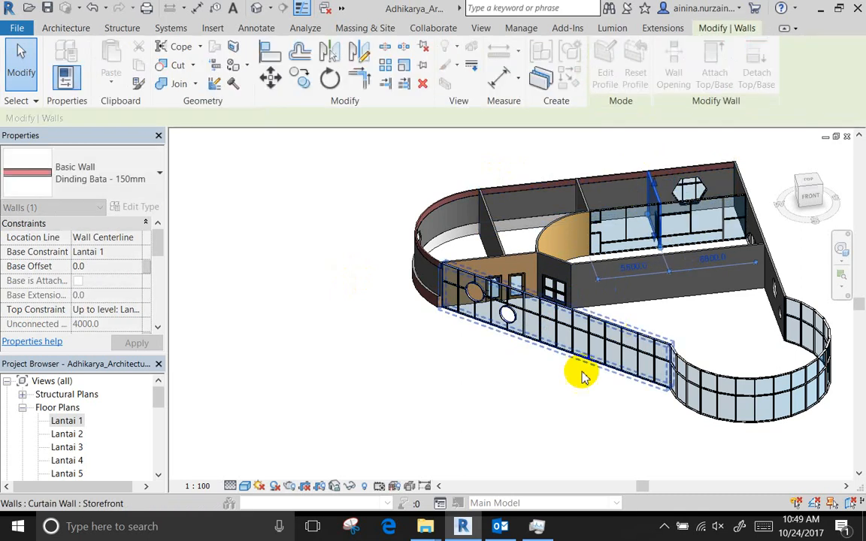
pyautogui.click(547, 399)
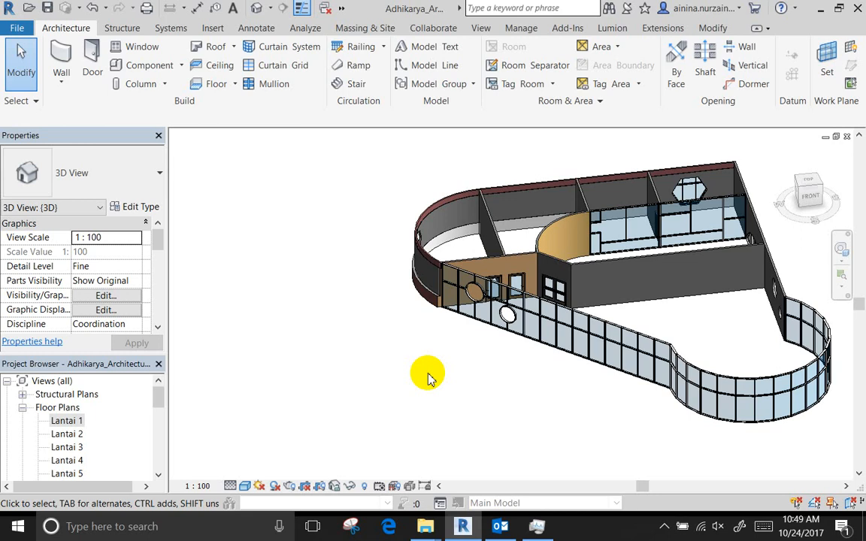
pyautogui.moveTo(427, 375); pyautogui.dragTo(397, 410, button='middle')
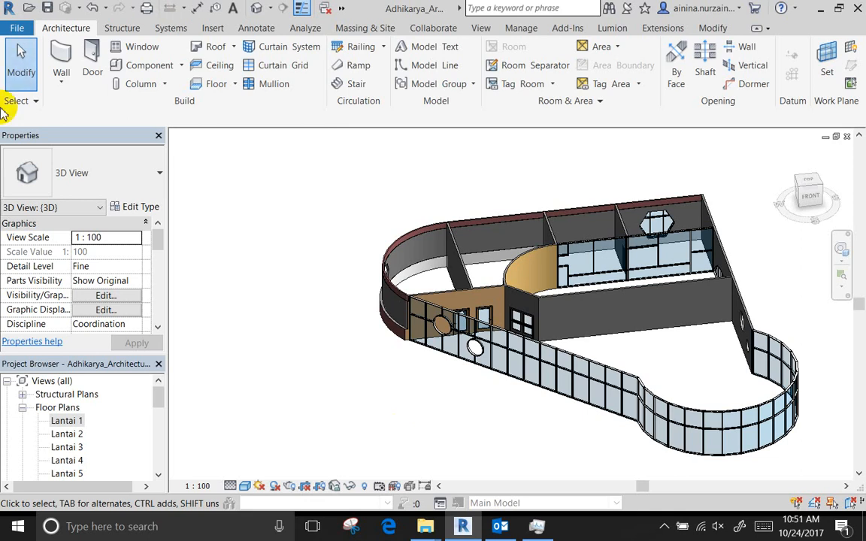
# Return to the Lantai 1 floor plan and review the layout of its rooms and doors
pyautogui.doubleClick(64, 418)
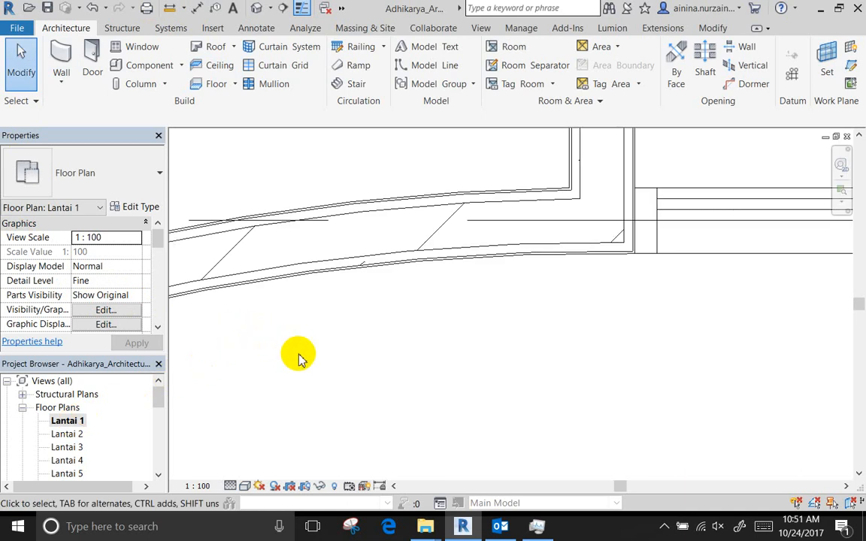
pyautogui.scroll(-4, 297, 355)
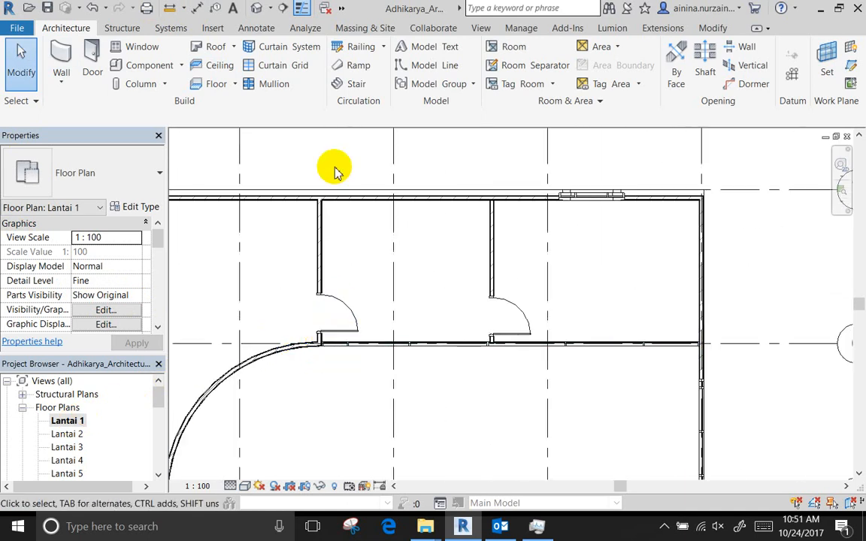
pyautogui.moveTo(335, 171); pyautogui.dragTo(490, 202, button='middle')
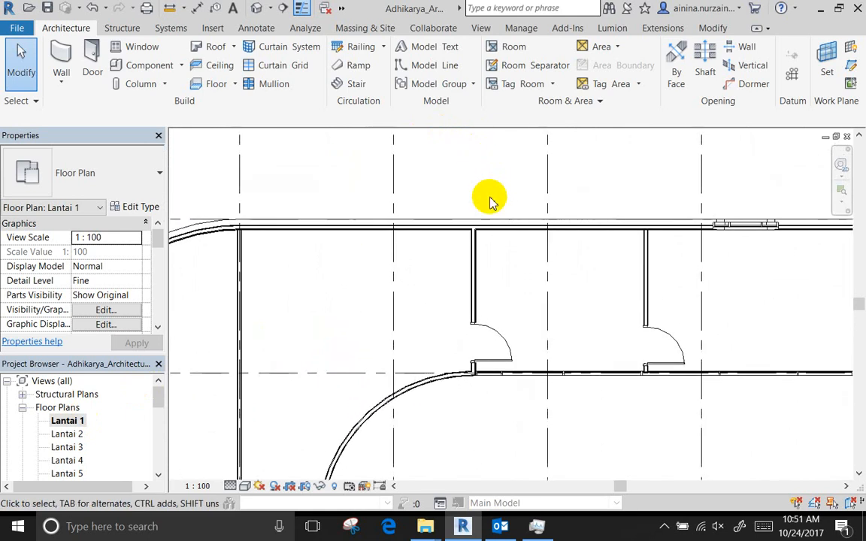
pyautogui.scroll(-3, 496, 229)
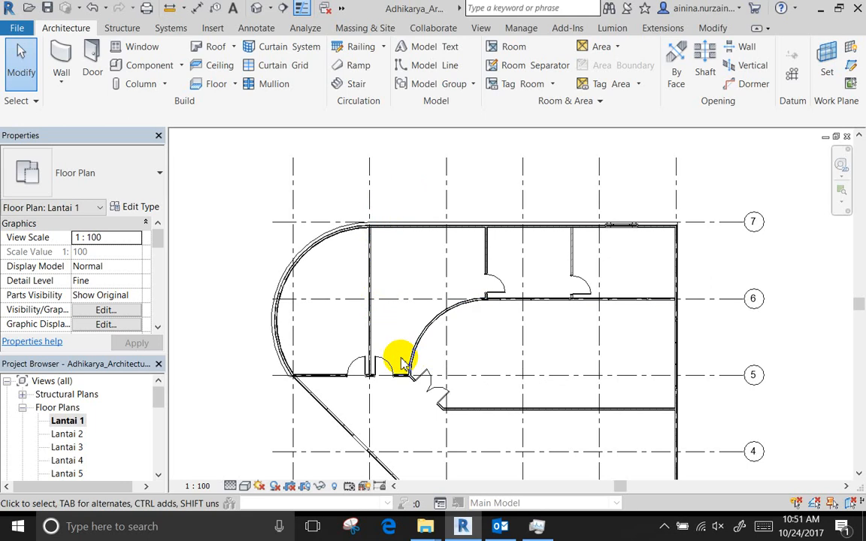
pyautogui.moveTo(404, 363); pyautogui.dragTo(411, 294, button='middle')
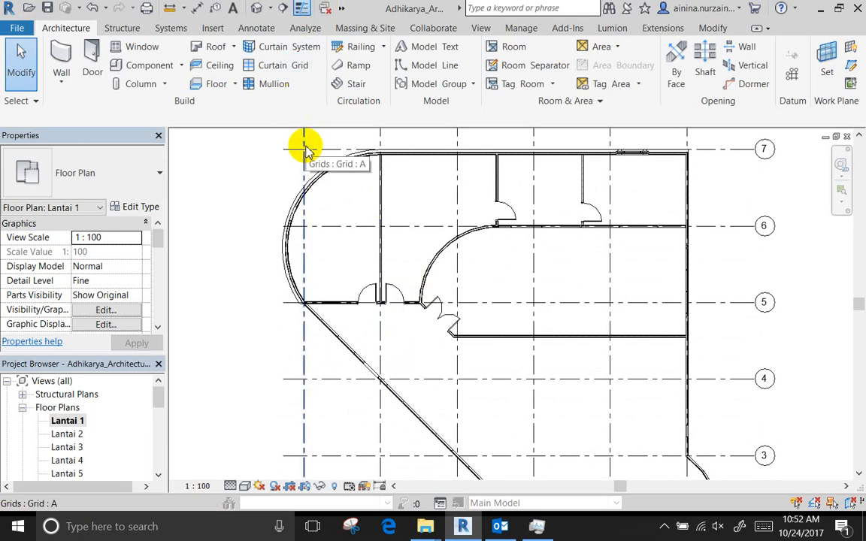
# Open the default 3D view and inspect a single lower glazed panel of the straight Storefront curtain wall
pyautogui.click(256, 8)
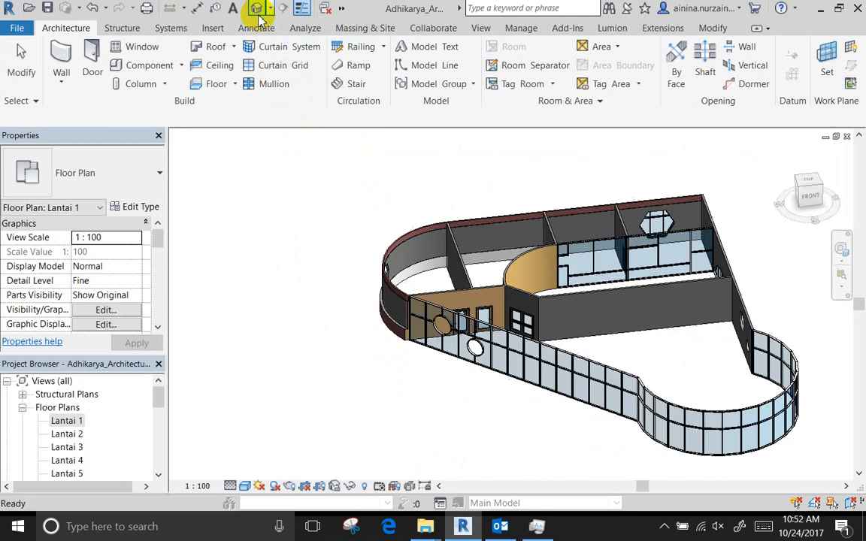
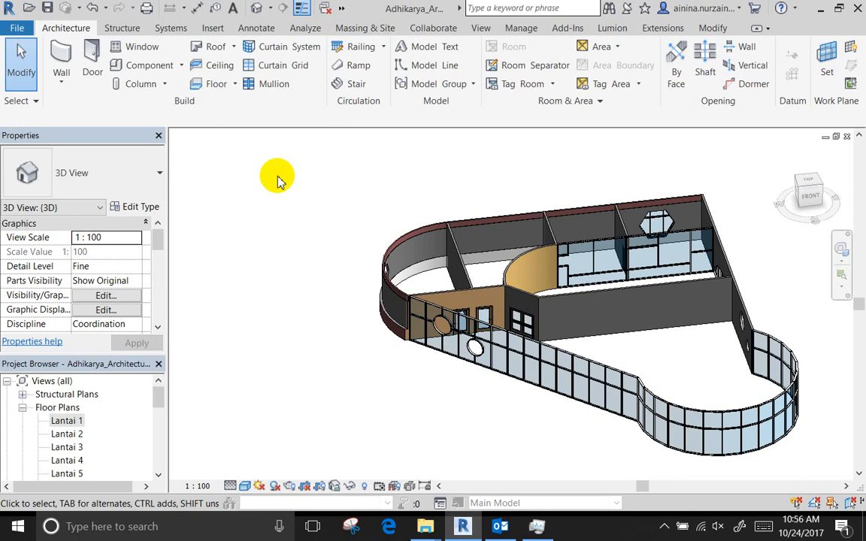
pyautogui.scroll(6, 541, 402)
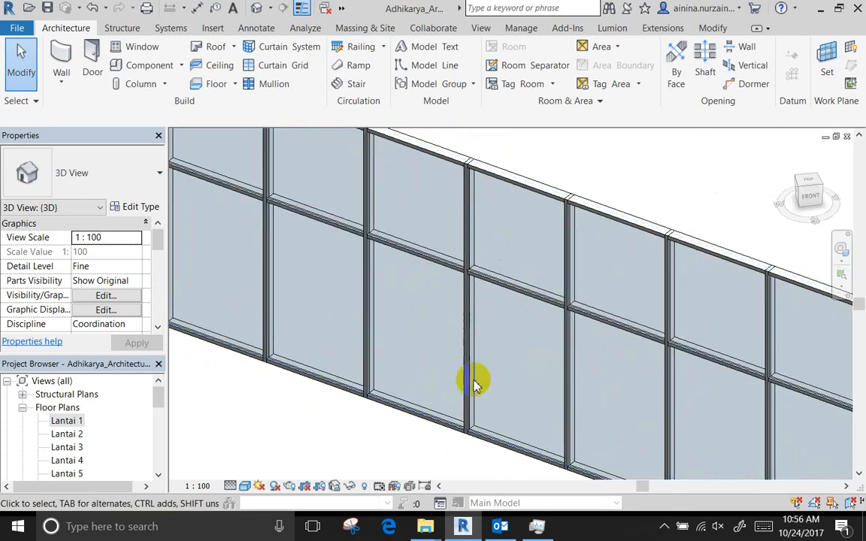
pyautogui.moveTo(471, 378); pyautogui.dragTo(450, 350, button='middle')
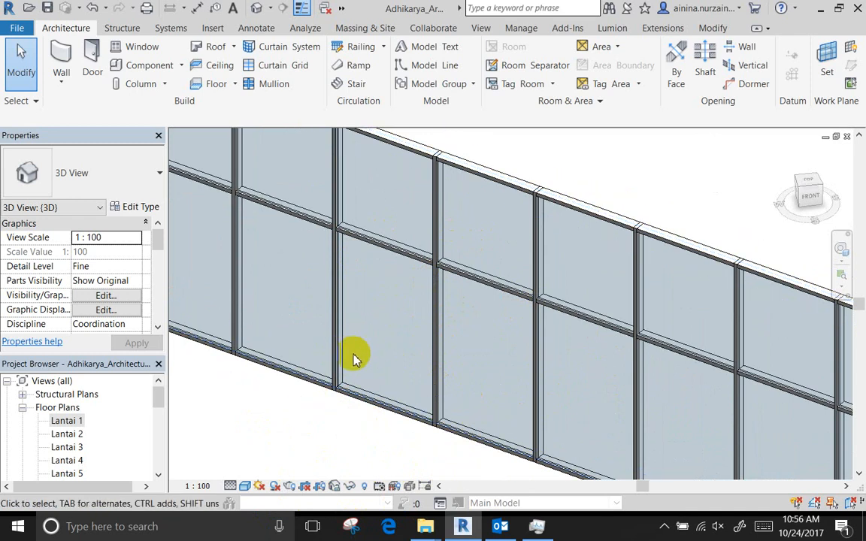
pyautogui.scroll(1, 345, 359)
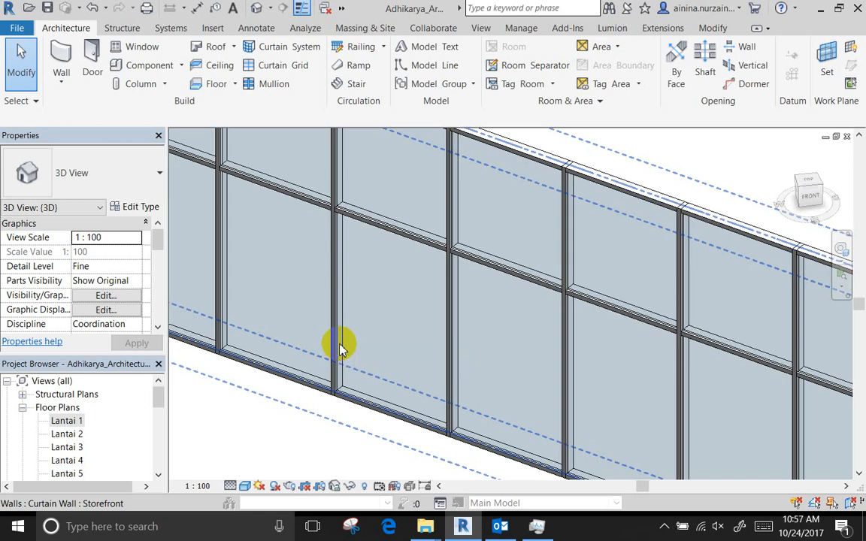
pyautogui.press('Tab')
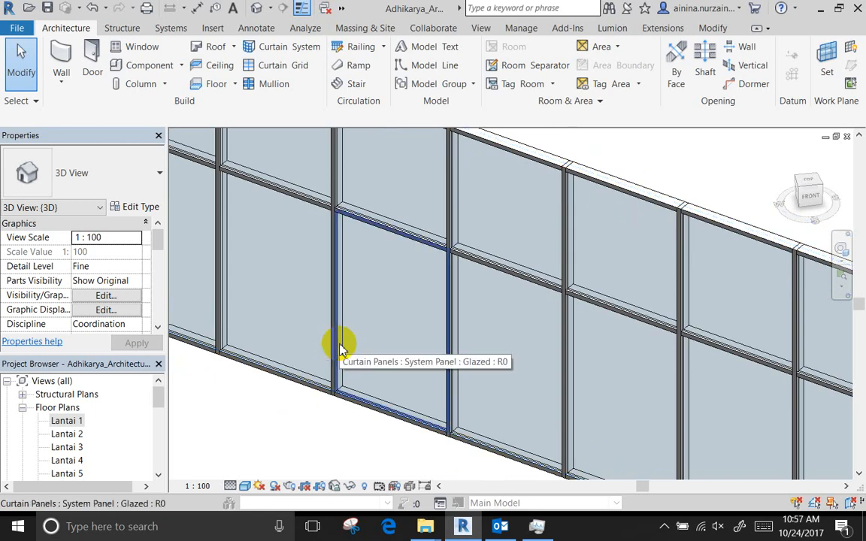
pyautogui.click(339, 349)
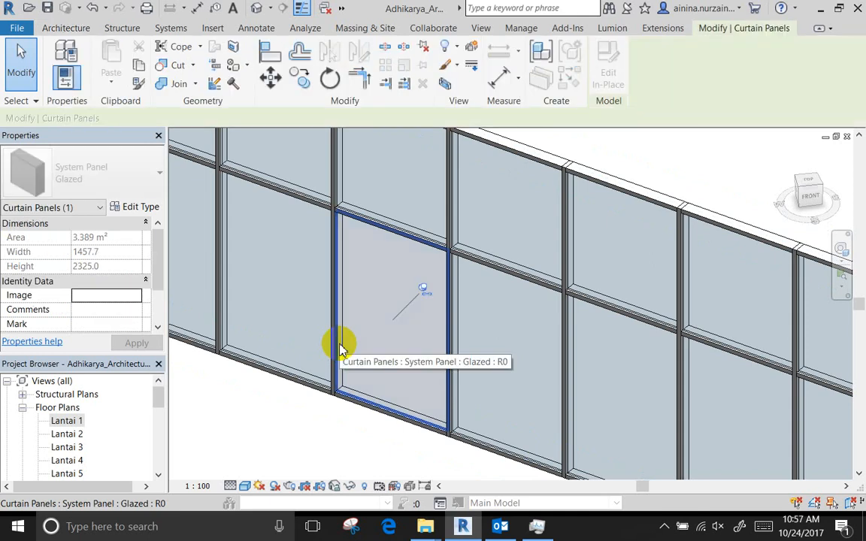
pyautogui.click(348, 445)
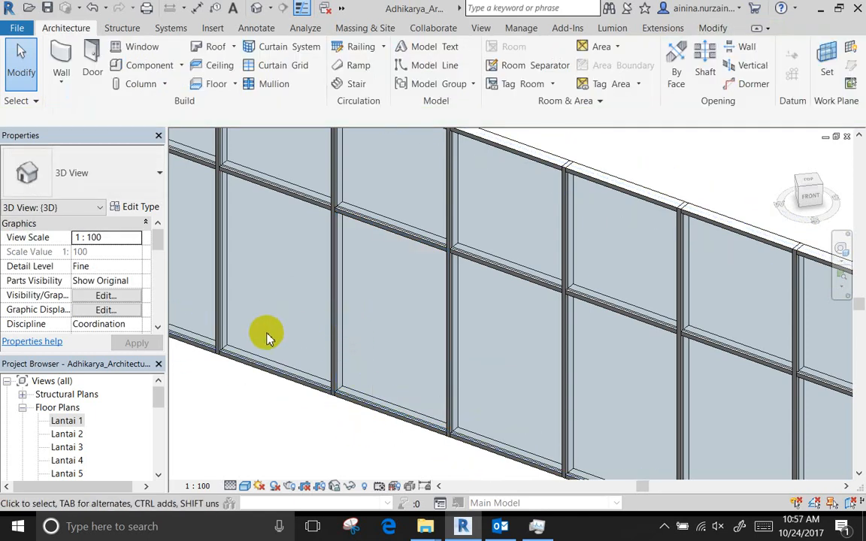
pyautogui.scroll(-5, 309, 421)
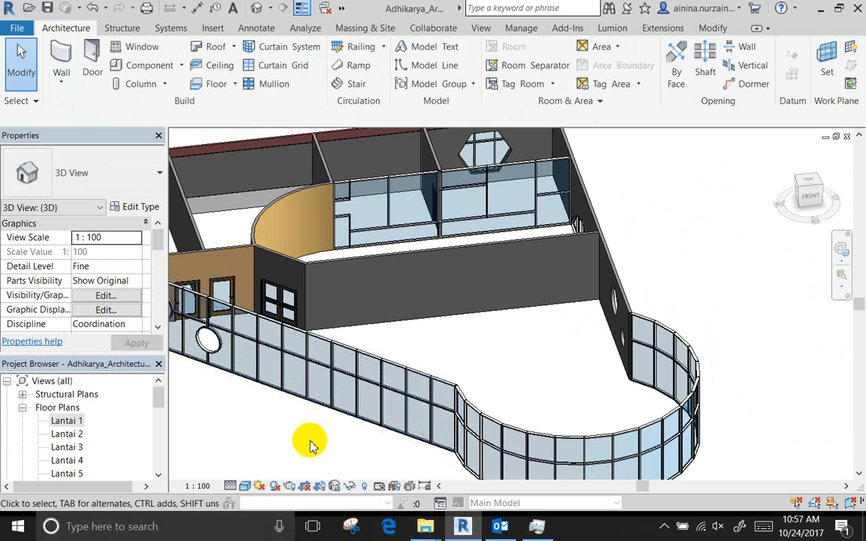
# Highlight the connected chain of straight and curved Storefront curtain walls, and clear the selection after viewing it
pyautogui.keyDown('shift'); pyautogui.moveTo(572, 305); pyautogui.dragTo(657, 406, button='middle'); pyautogui.keyUp('shift')
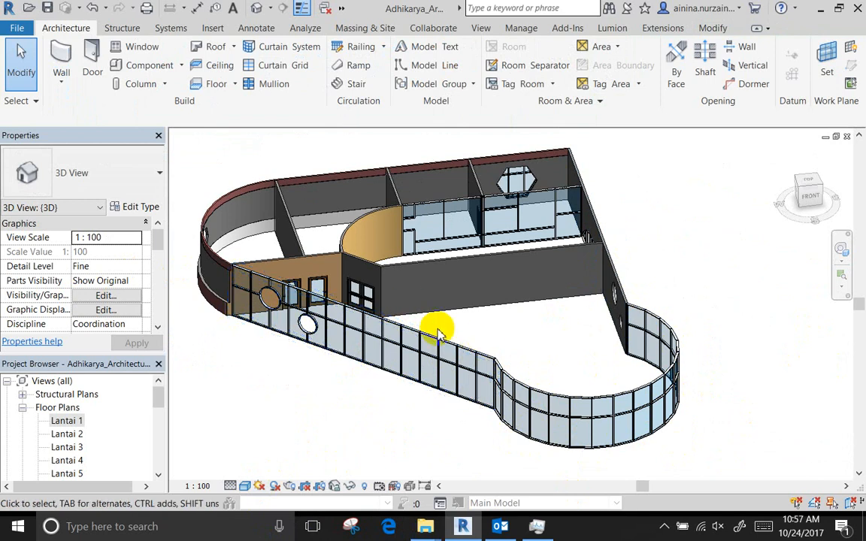
pyautogui.press('Tab')
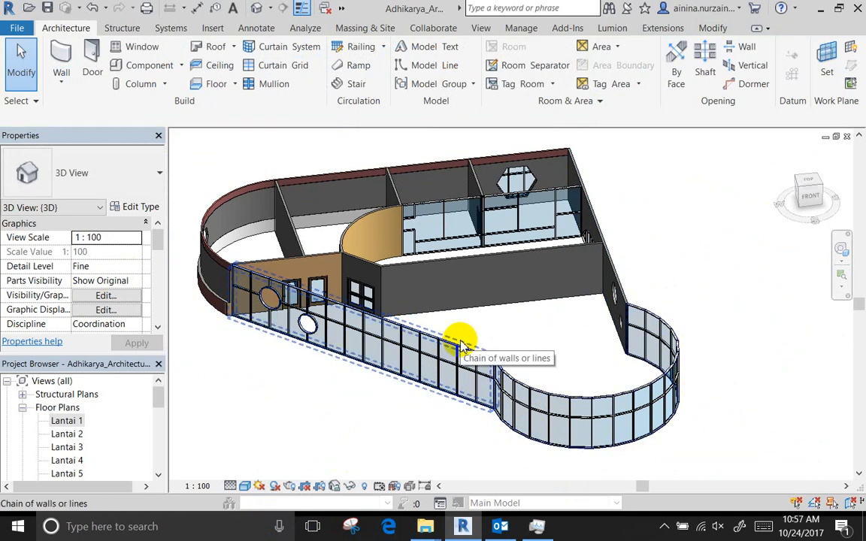
pyautogui.click(461, 344)
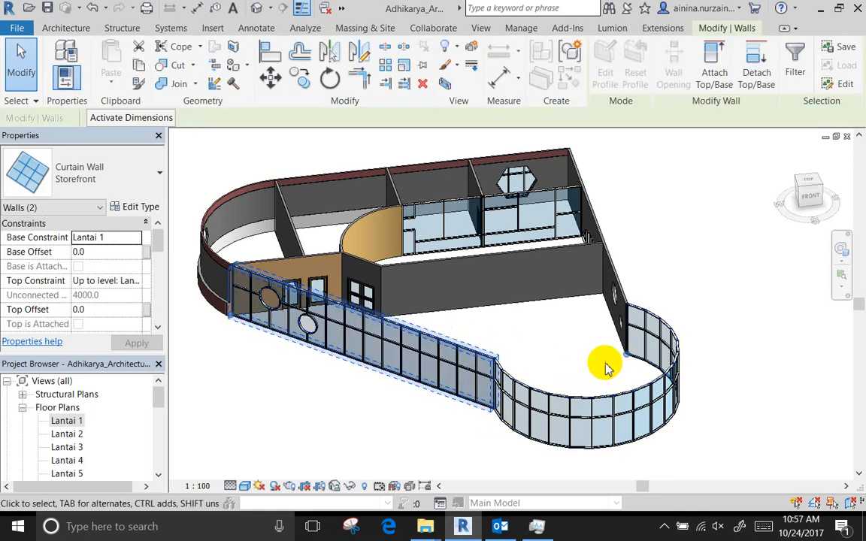
pyautogui.scroll(5, 604, 363)
pyautogui.scroll(-6, 419, 278)
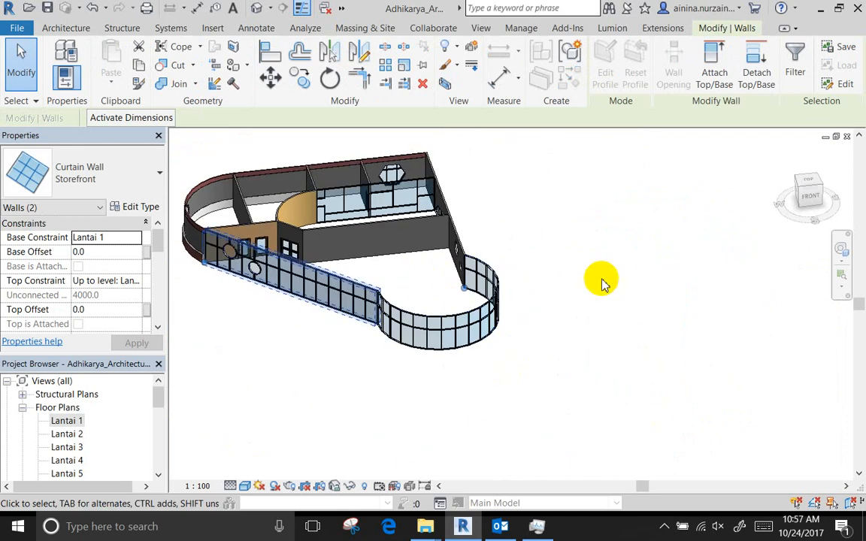
pyautogui.click(605, 281)
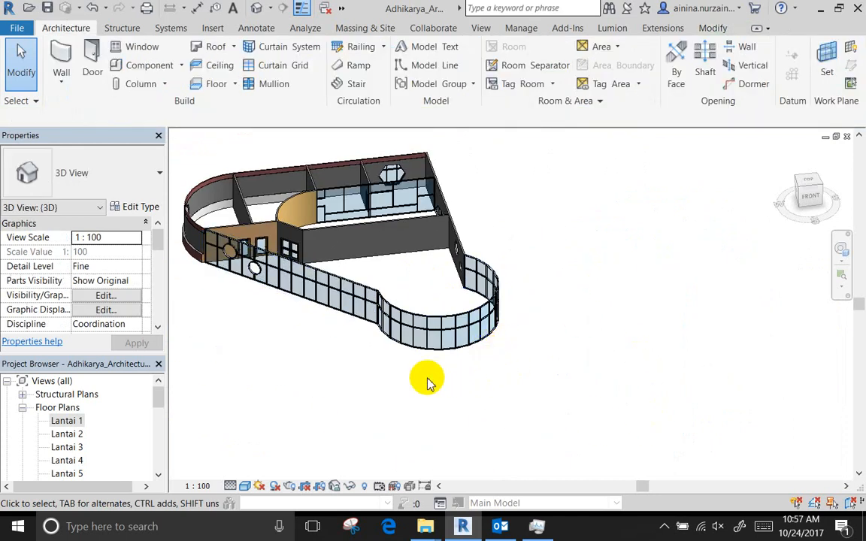
# Examine the exterior Storefront curtain walls and the interior curtain wall between the rooms in the 3D view
pyautogui.moveTo(426, 381); pyautogui.dragTo(506, 473, button='middle')
pyautogui.scroll(5, 451, 430)
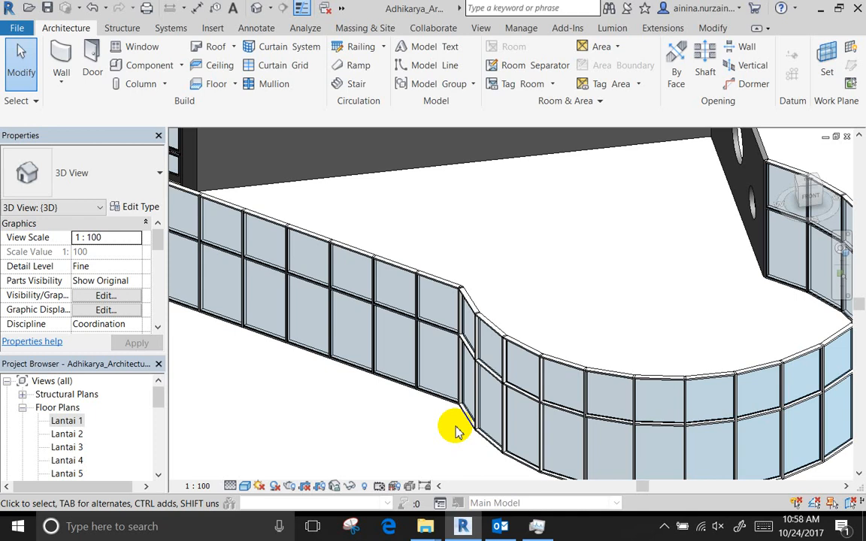
pyautogui.scroll(-2, 456, 431)
pyautogui.scroll(5, 328, 309)
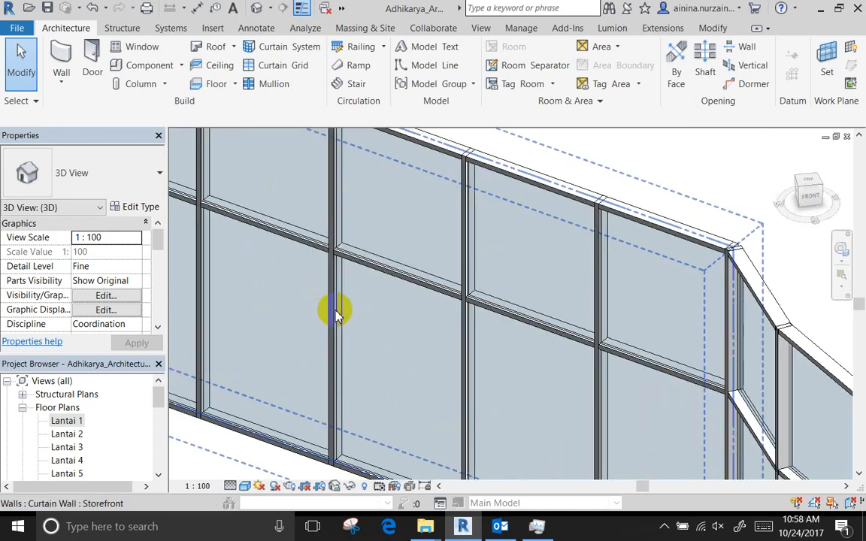
pyautogui.scroll(-5, 335, 331)
pyautogui.scroll(4, 350, 233)
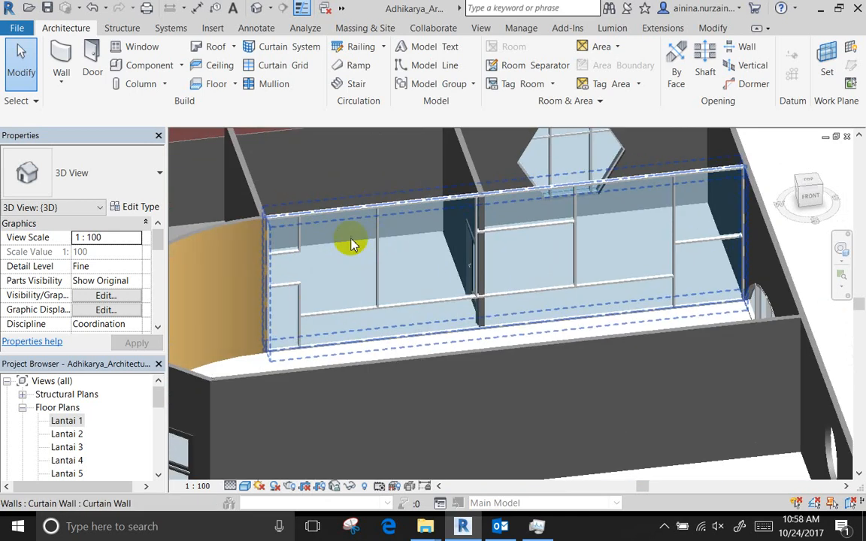
pyautogui.scroll(-5, 350, 244)
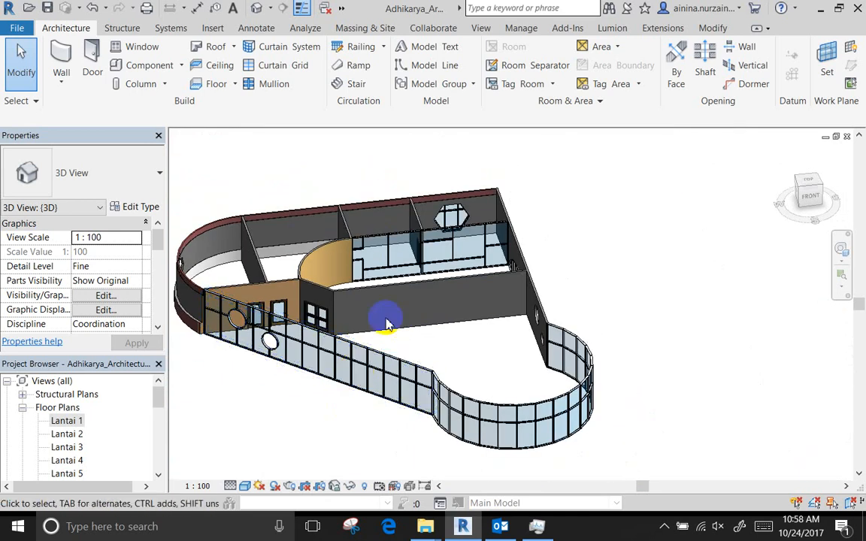
pyautogui.scroll(2, 421, 193)
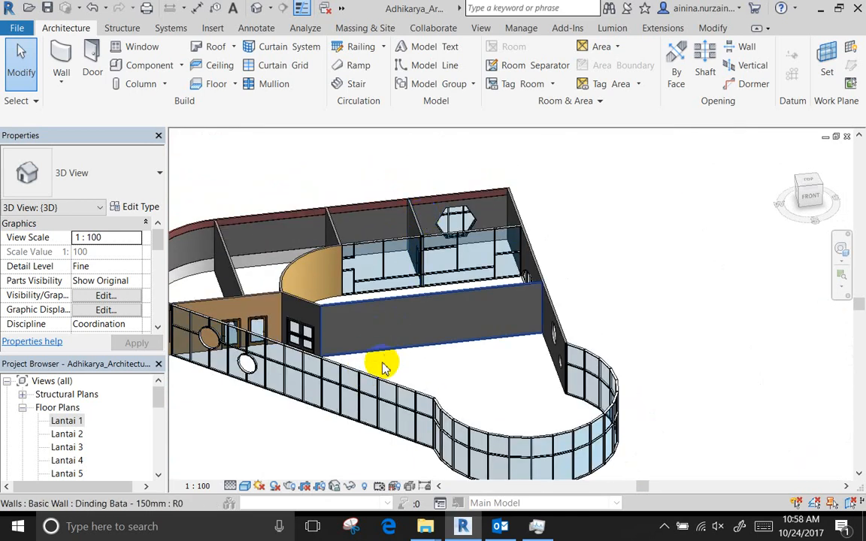
pyautogui.scroll(3, 417, 376)
pyautogui.moveTo(415, 392); pyautogui.dragTo(609, 335, button='middle')
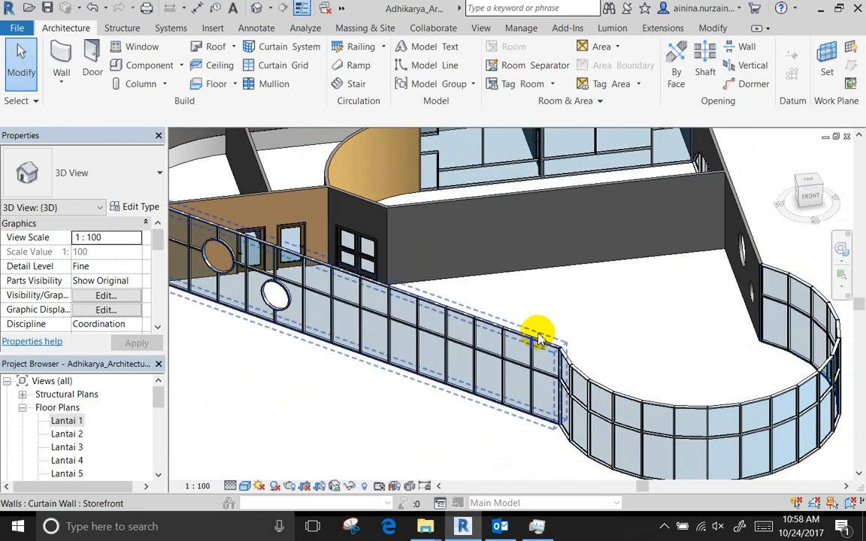
# Check the curtain wall types available for the straight exterior curtain wall without changing its type
pyautogui.click(481, 374)
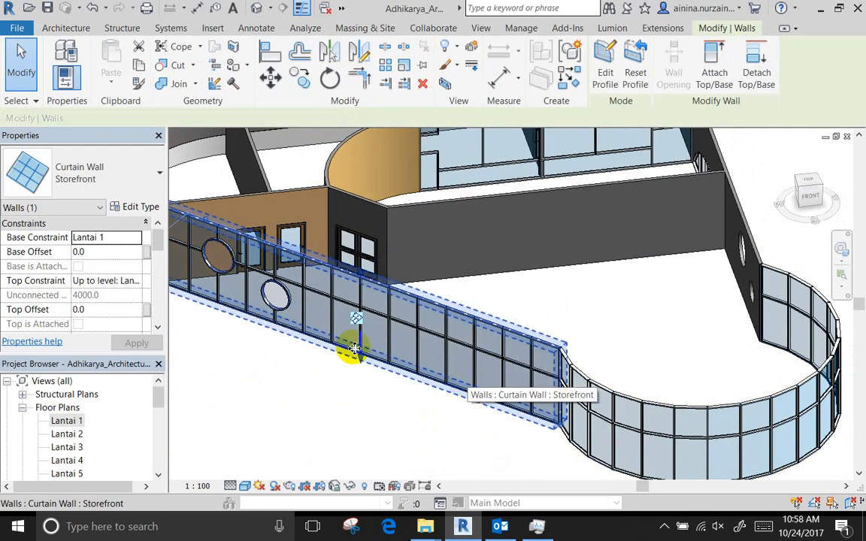
pyautogui.click(122, 178)
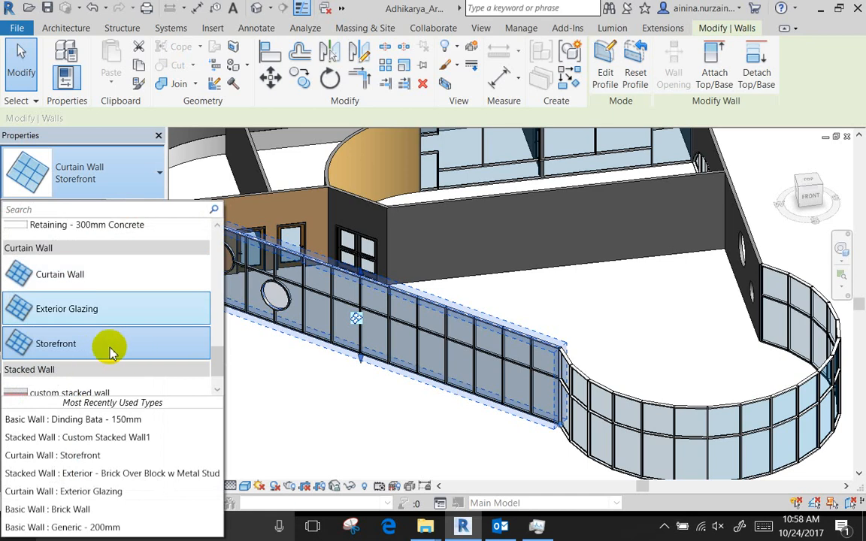
pyautogui.click(380, 395)
# Inspect a vertical rectangular mullion and the surrounding panels of the straight Storefront curtain wall
pyautogui.scroll(5, 369, 338)
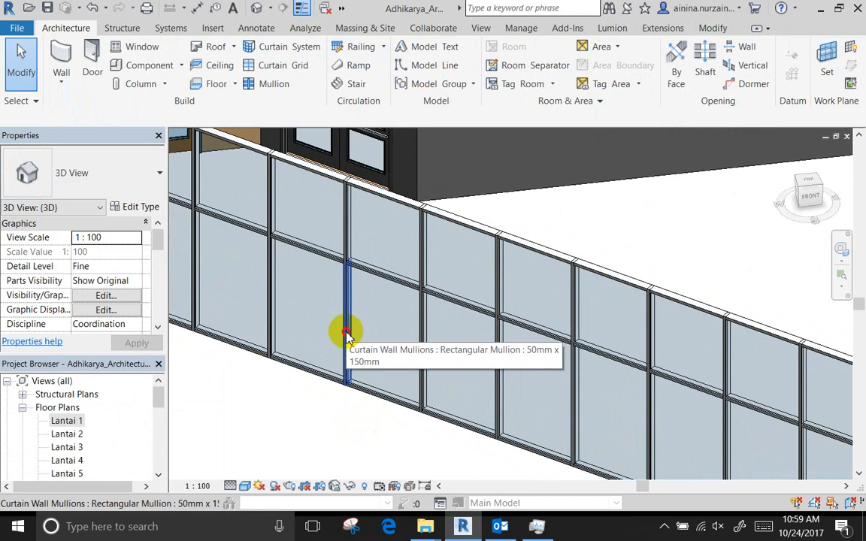
pyautogui.click(347, 336)
pyautogui.scroll(4, 346, 346)
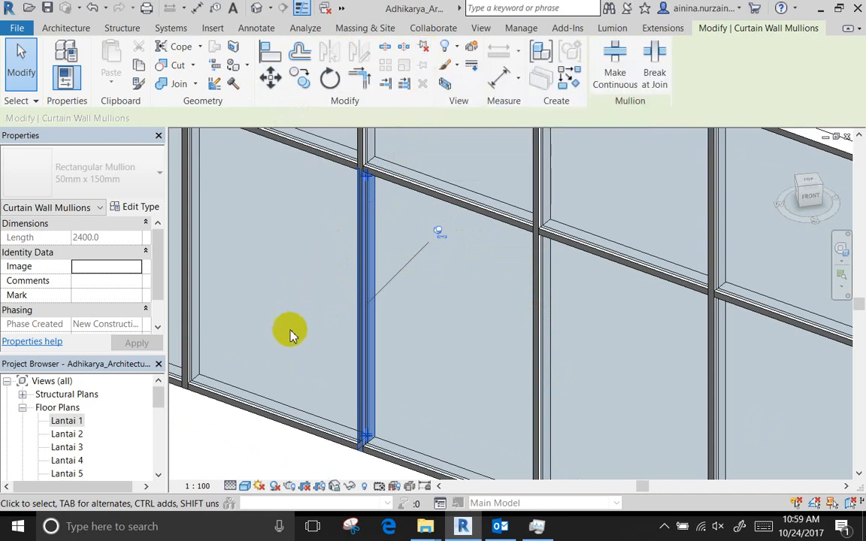
pyautogui.scroll(-3, 284, 366)
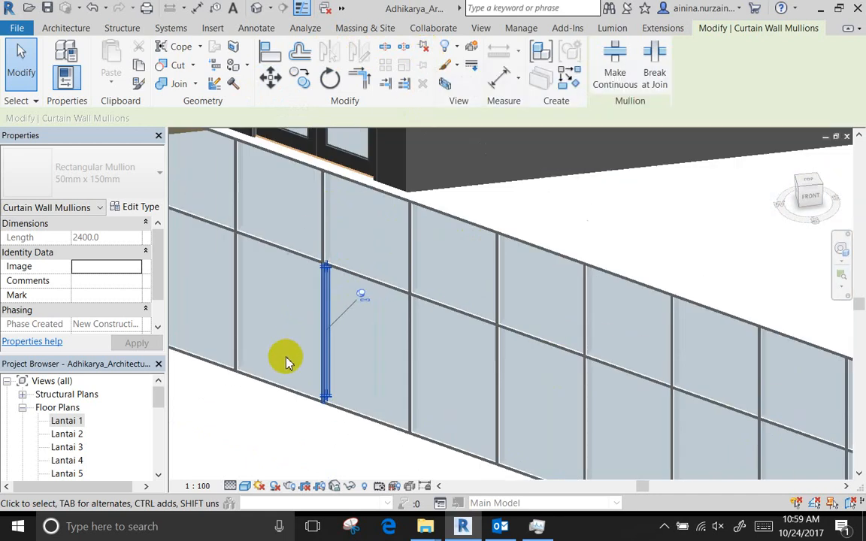
pyautogui.click(298, 443)
pyautogui.scroll(-3, 299, 443)
pyautogui.moveTo(314, 269); pyautogui.dragTo(434, 254, button='middle')
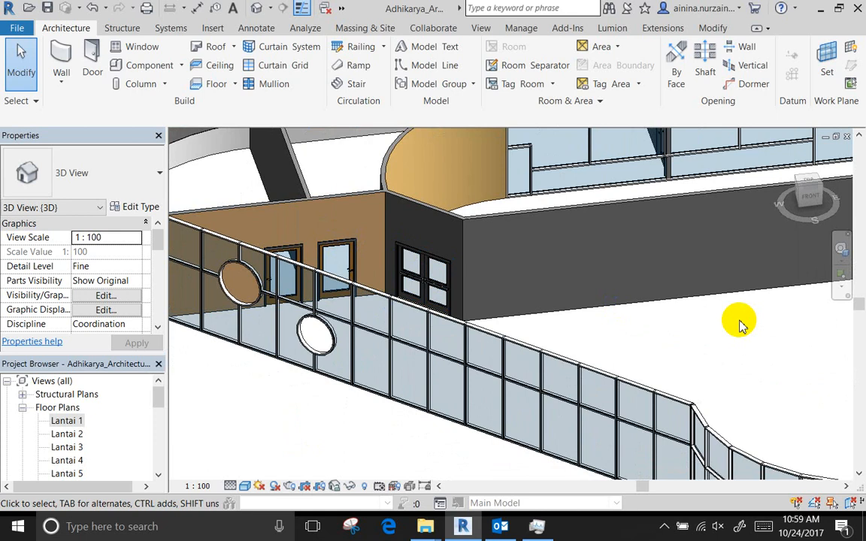
pyautogui.scroll(3, 518, 441)
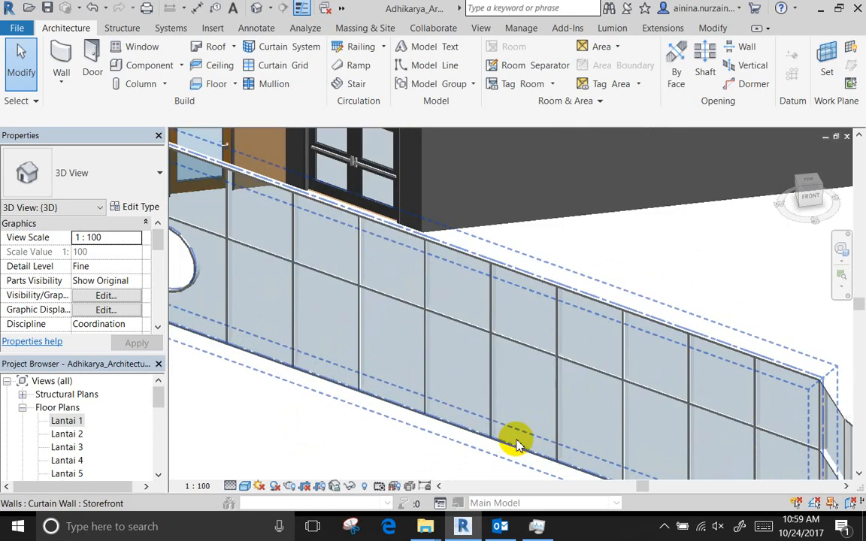
pyautogui.scroll(3, 488, 448)
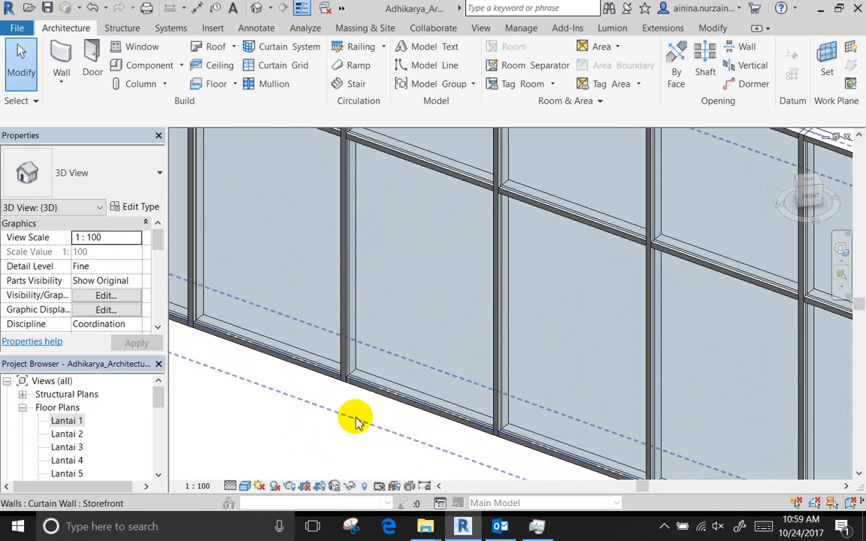
pyautogui.scroll(-3, 356, 421)
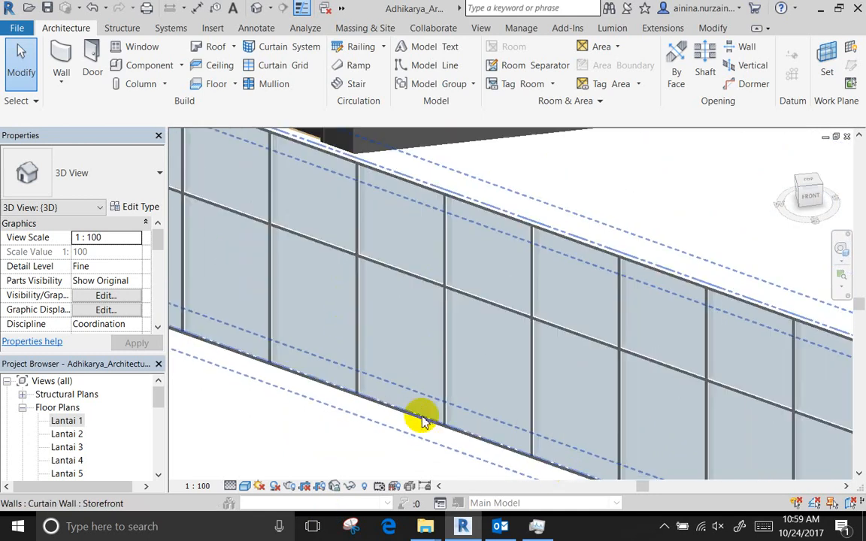
pyautogui.scroll(-3, 421, 412)
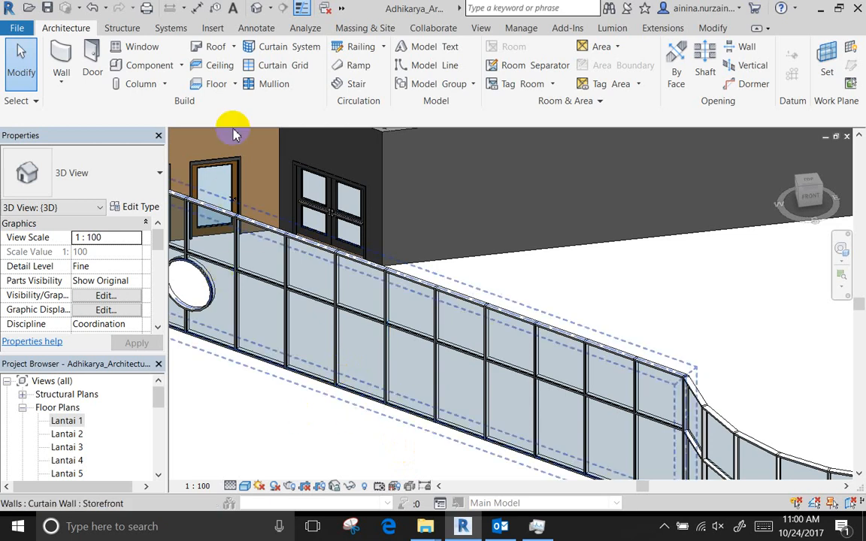
# Start loading a family and browse to the Doors folder of the US Metric library
pyautogui.click(214, 28)
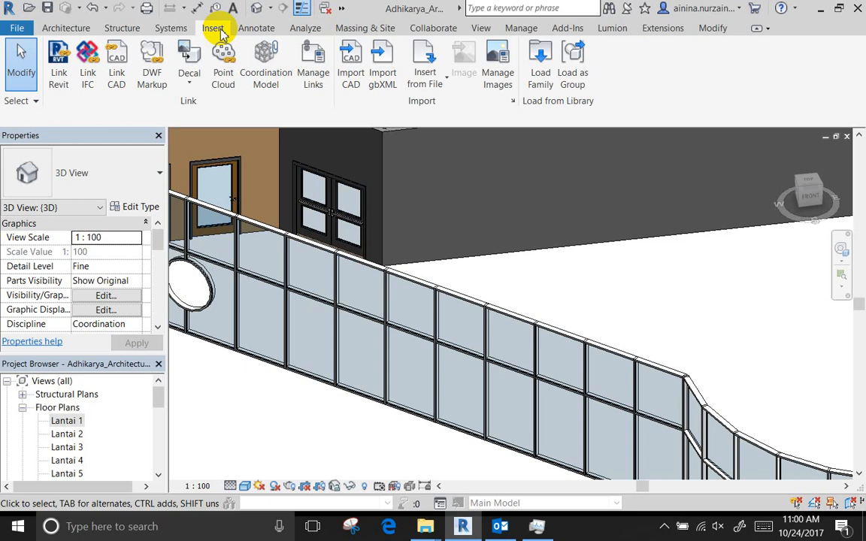
pyautogui.click(539, 87)
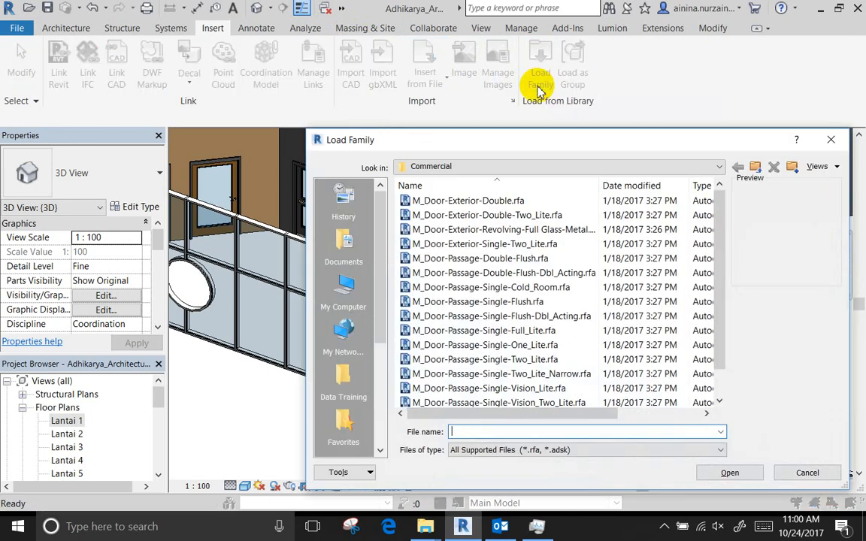
pyautogui.click(753, 171)
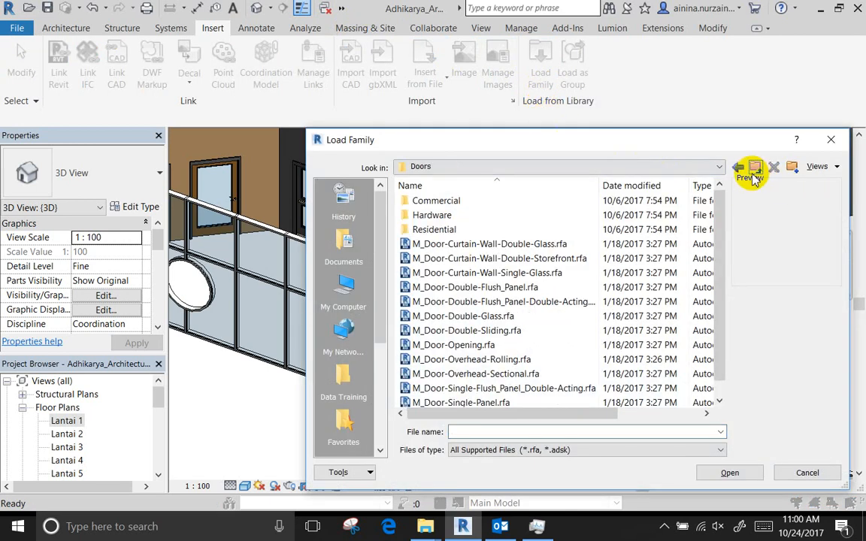
pyautogui.click(753, 171)
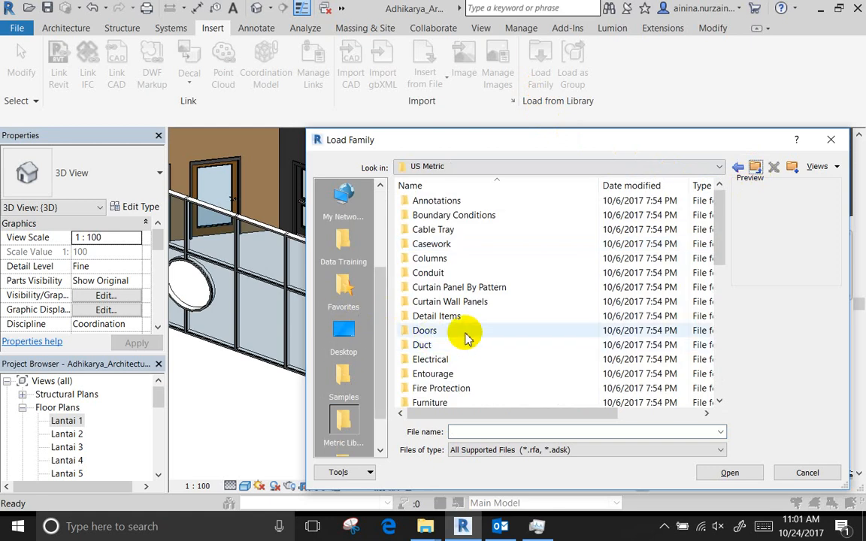
pyautogui.doubleClick(449, 337)
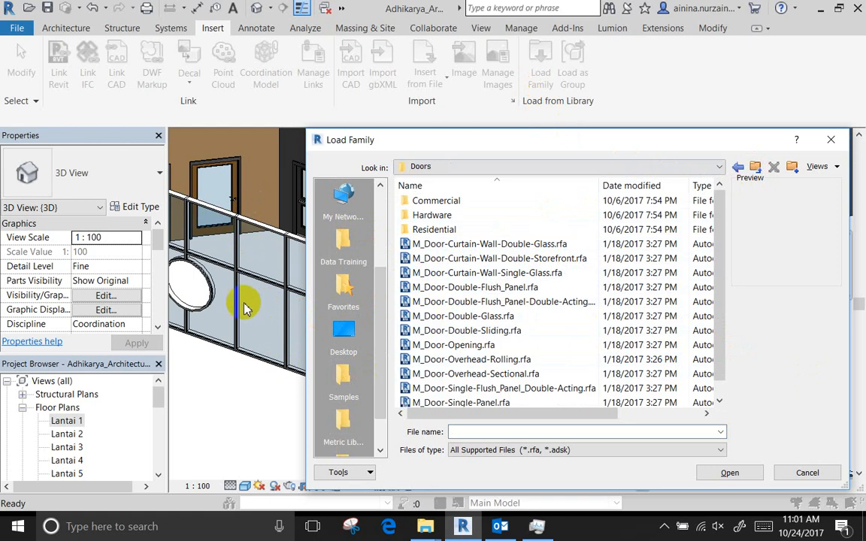
# Preview and load the M_Door-Curtain-Wall-Double-Glass, M_Door-Curtain-Wall-Double-Storefront and M_Door-Curtain-Wall-Single-Glass families
pyautogui.click(455, 245)
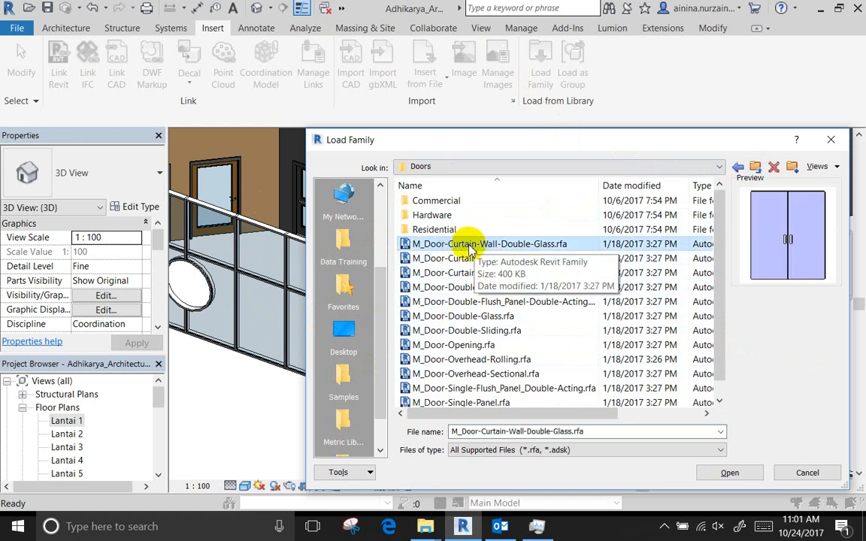
pyautogui.click(505, 258)
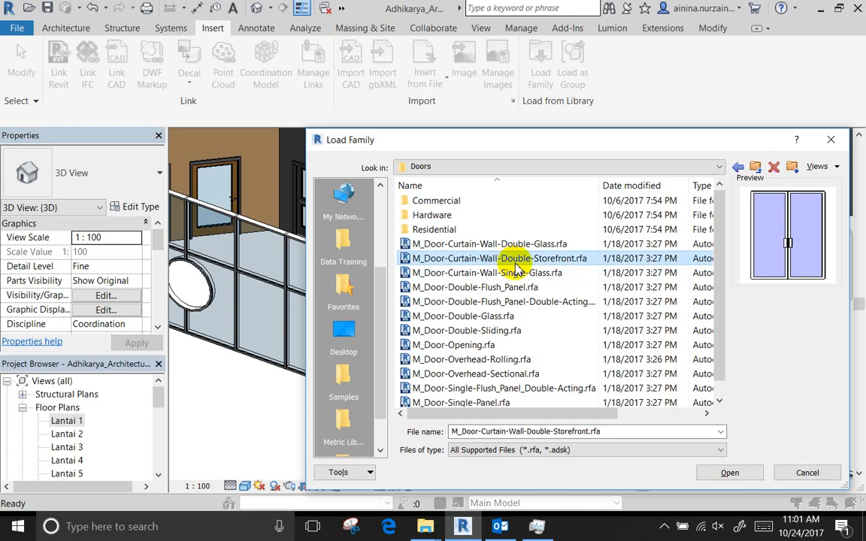
pyautogui.click(523, 274)
pyautogui.click(527, 259)
pyautogui.click(522, 243)
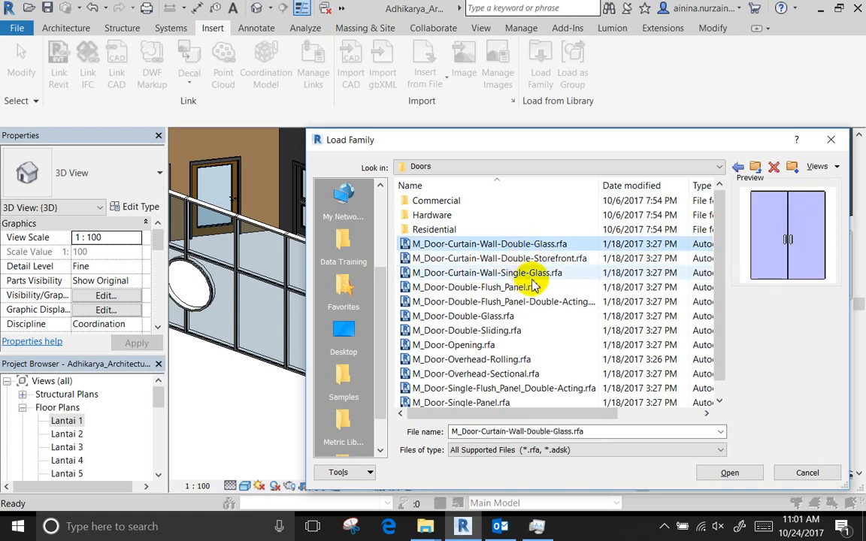
pyautogui.keyDown('shift'); pyautogui.click(594, 273); pyautogui.keyUp('shift')
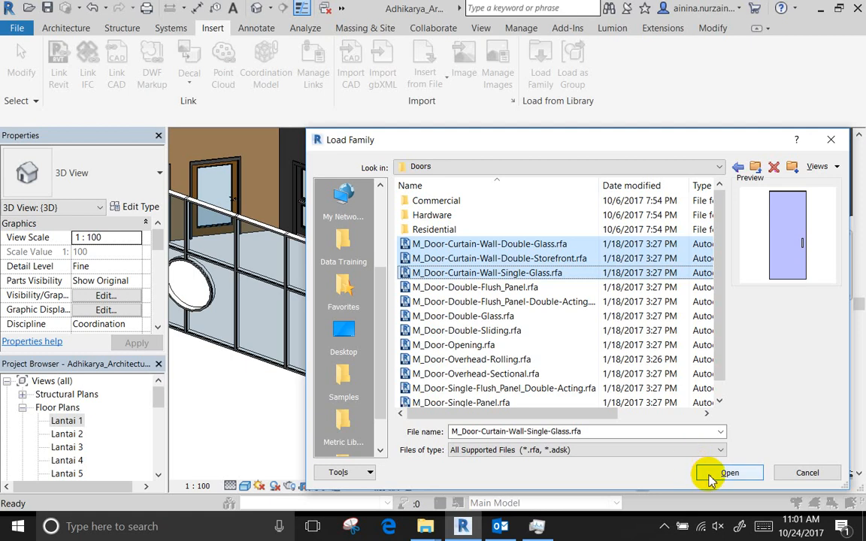
pyautogui.click(711, 476)
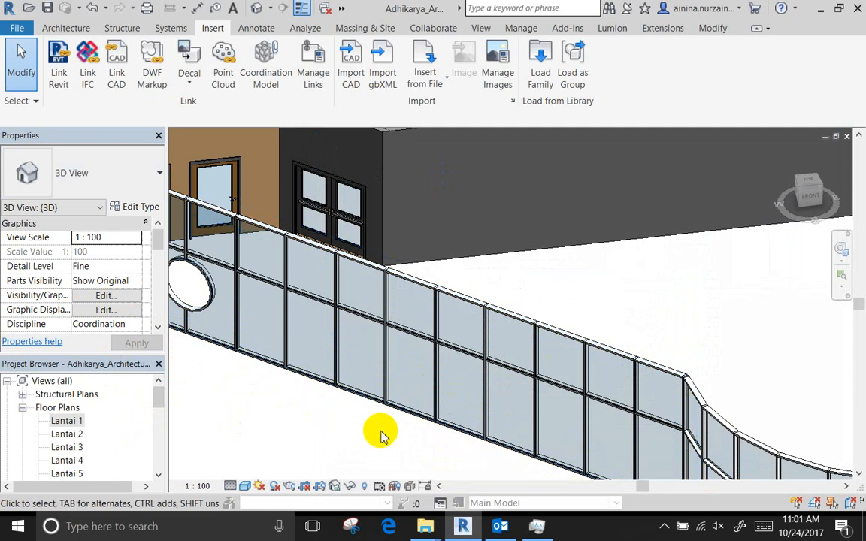
# Inspect a bottom rectangular mullion of the straight Storefront curtain wall, and clear the selection after viewing its properties
pyautogui.scroll(5, 389, 430)
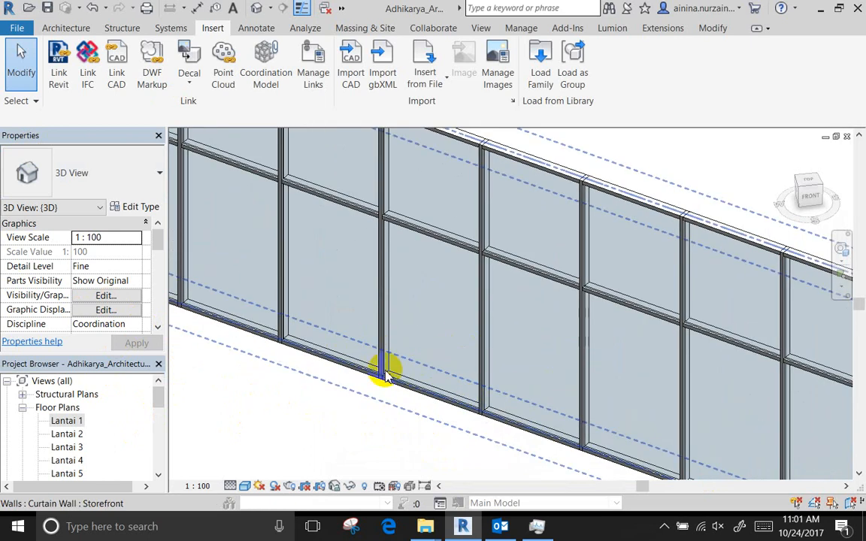
pyautogui.scroll(-3, 408, 402)
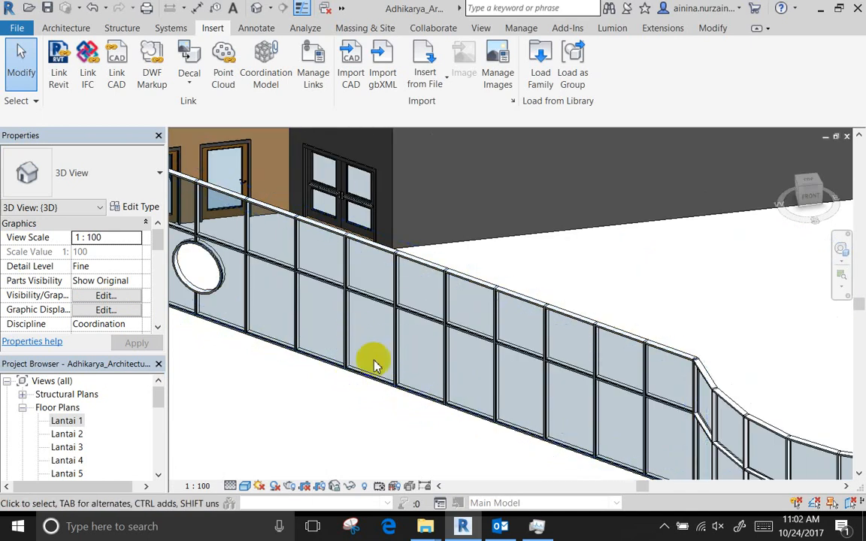
pyautogui.scroll(3, 376, 330)
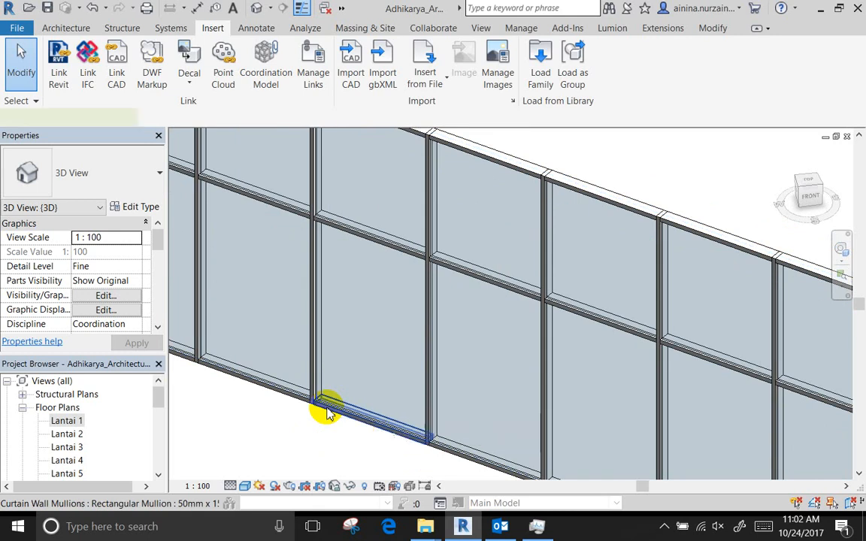
pyautogui.click(327, 412)
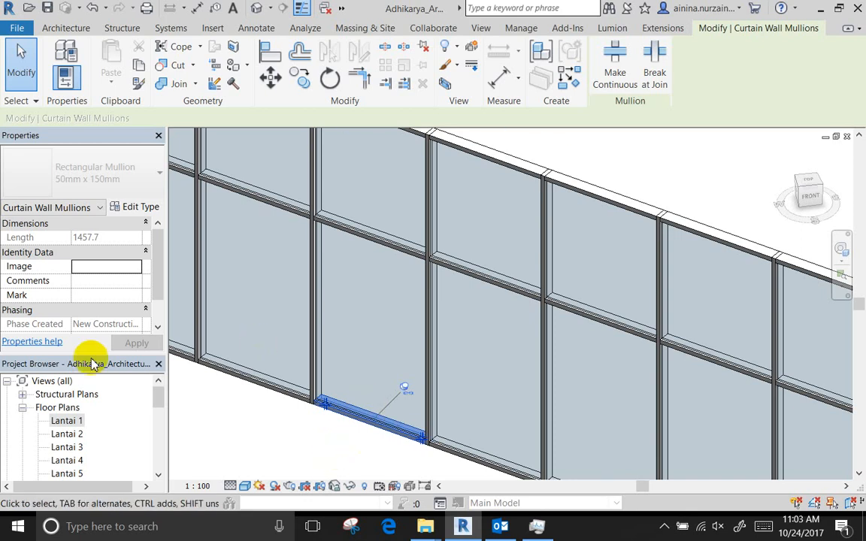
pyautogui.click(218, 428)
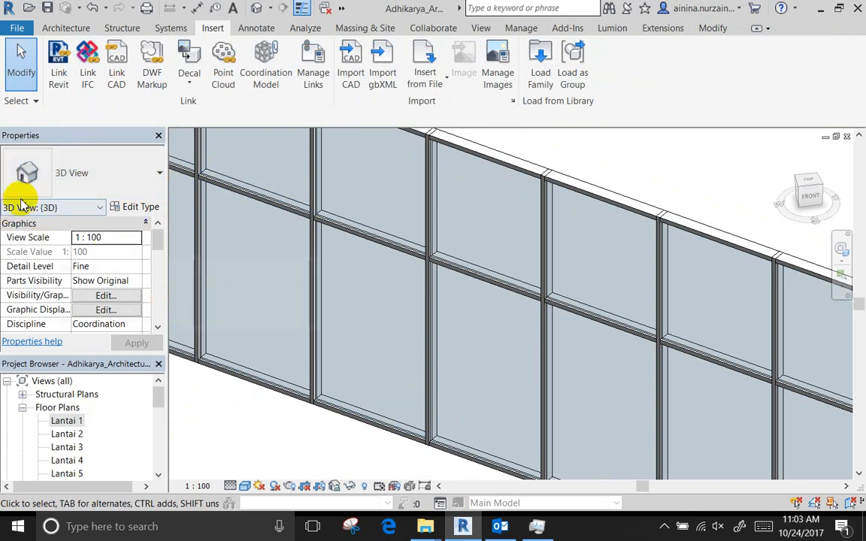
pyautogui.click(22, 69)
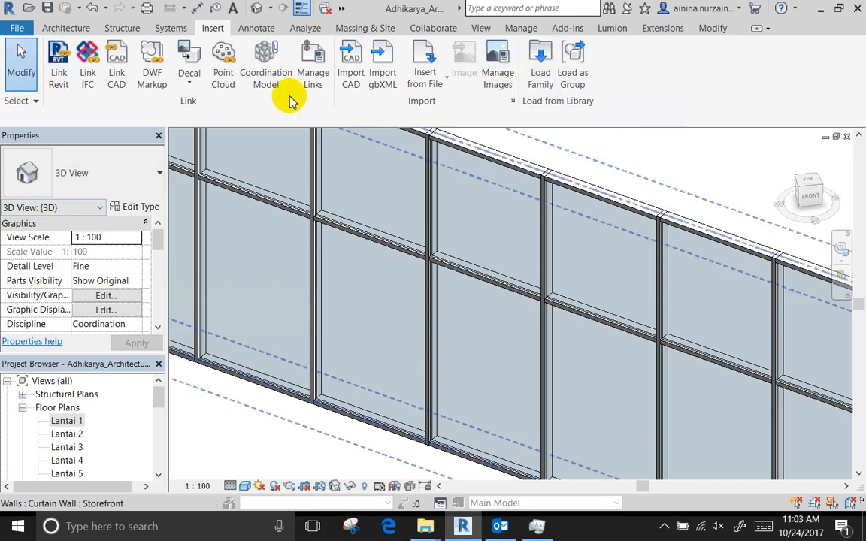
# Check which door types the Door tool offers for placement, and leave the tool without placing a door
pyautogui.click(89, 28)
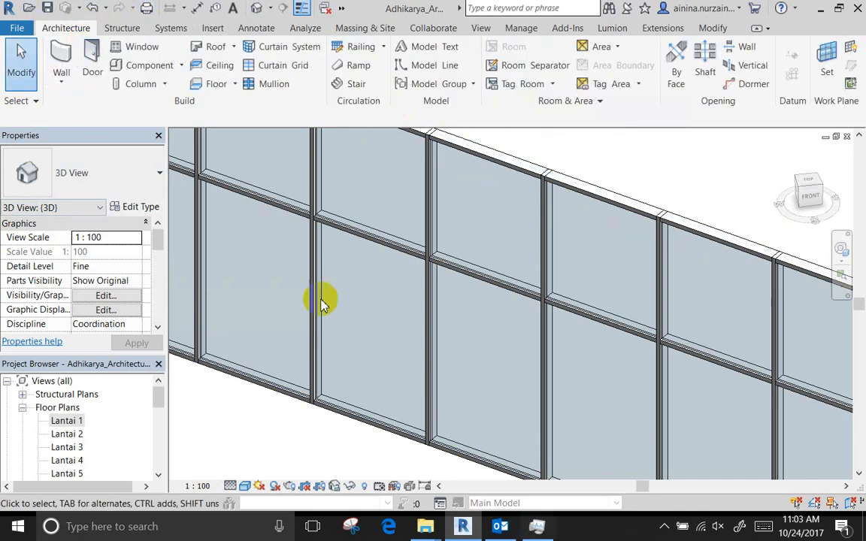
pyautogui.click(105, 66)
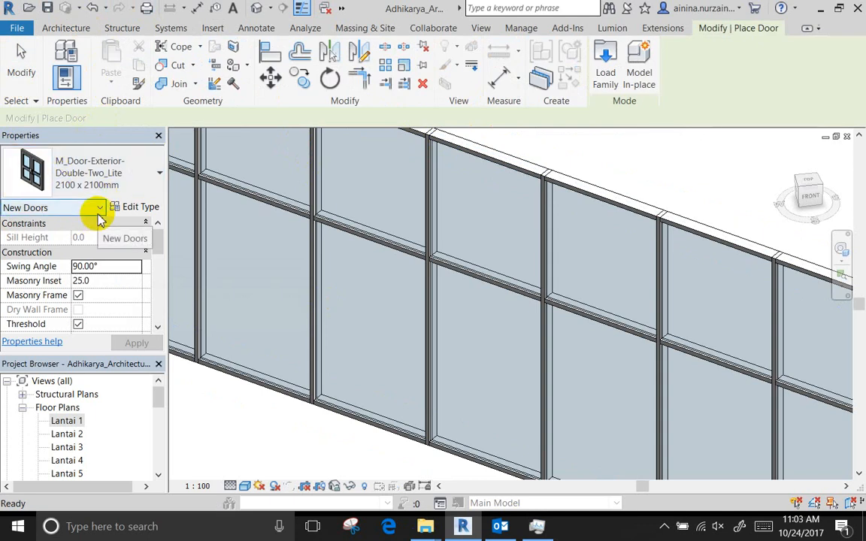
pyautogui.click(94, 169)
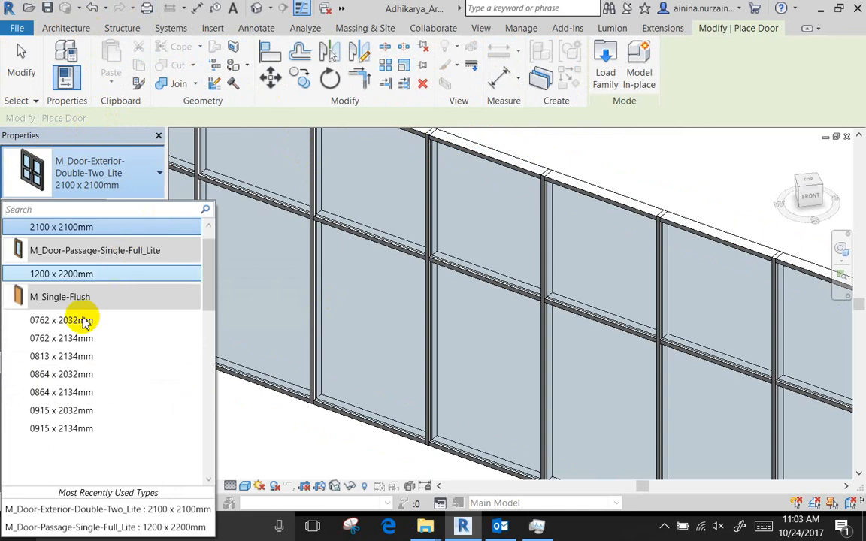
pyautogui.press('Escape')
pyautogui.press('Escape')
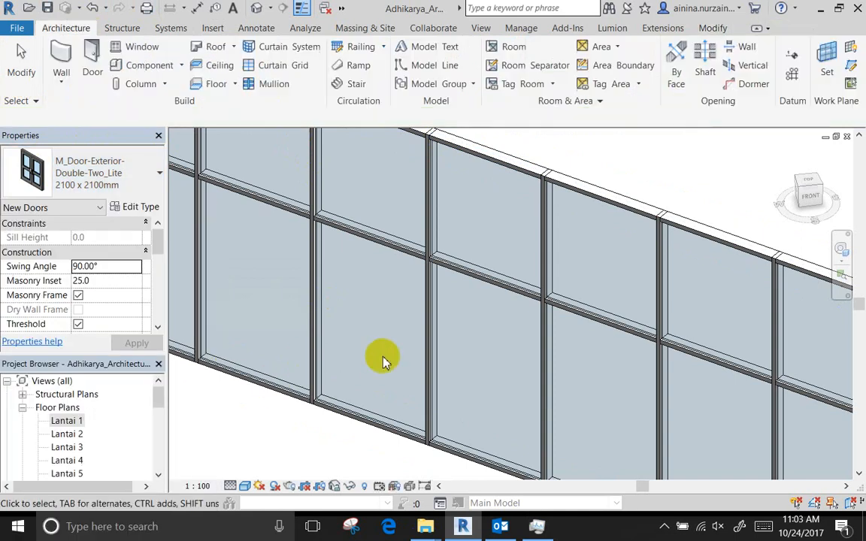
pyautogui.keyDown('shift'); pyautogui.moveTo(277, 400); pyautogui.dragTo(528, 395, button='middle'); pyautogui.keyUp('shift')
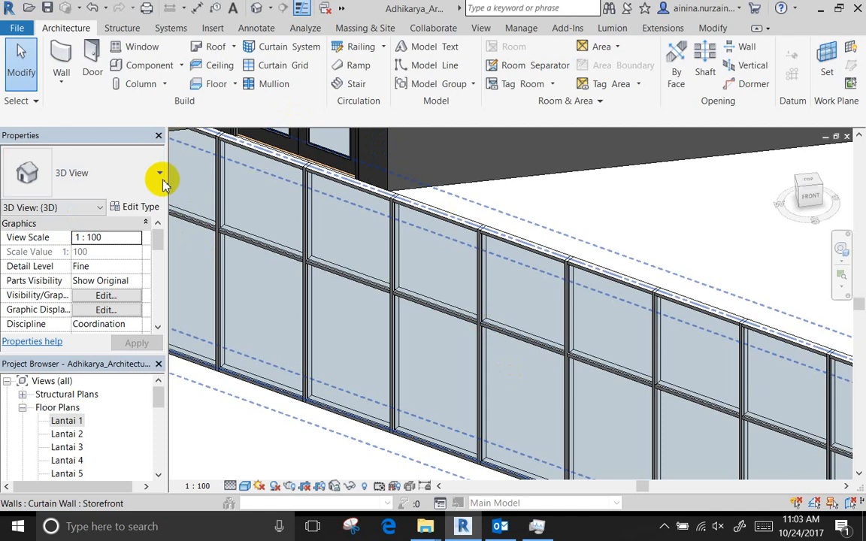
# Review the M_Door-Curtain-Wall-Double-Glass family in the Doors library folder, and close the library without loading anything
pyautogui.click(205, 29)
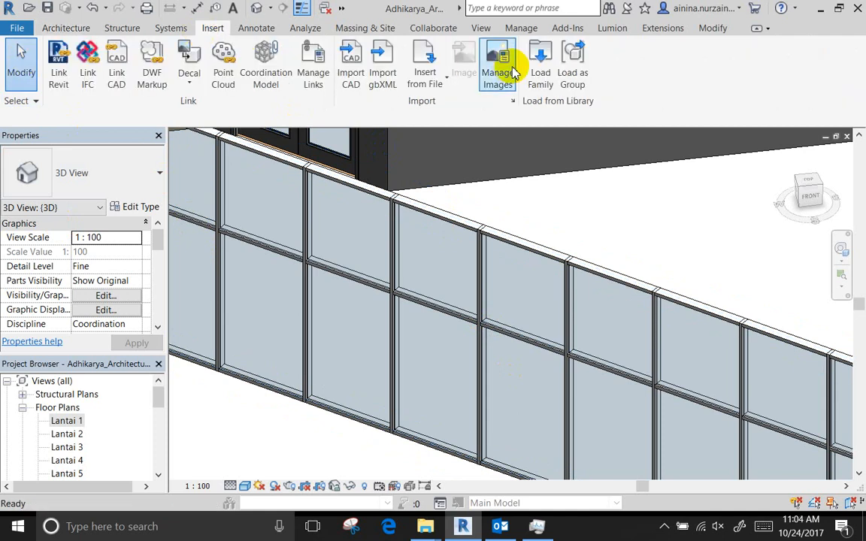
pyautogui.click(540, 69)
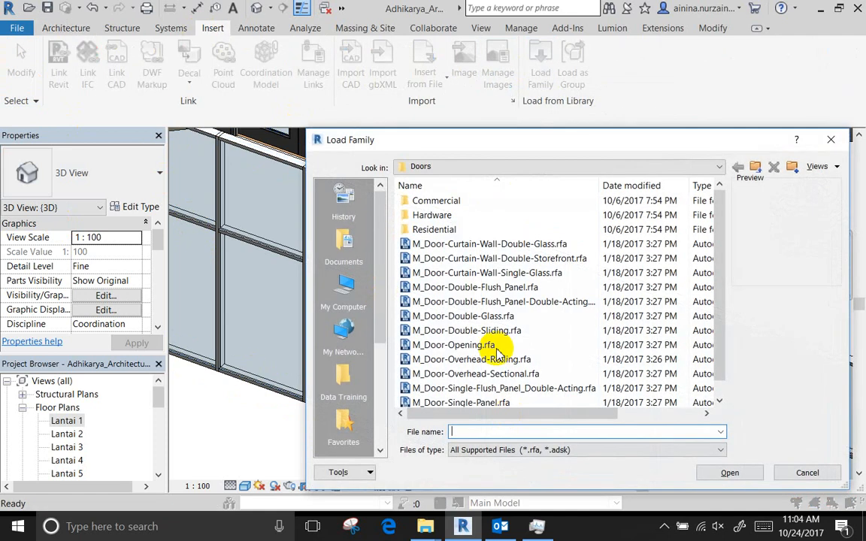
pyautogui.click(531, 245)
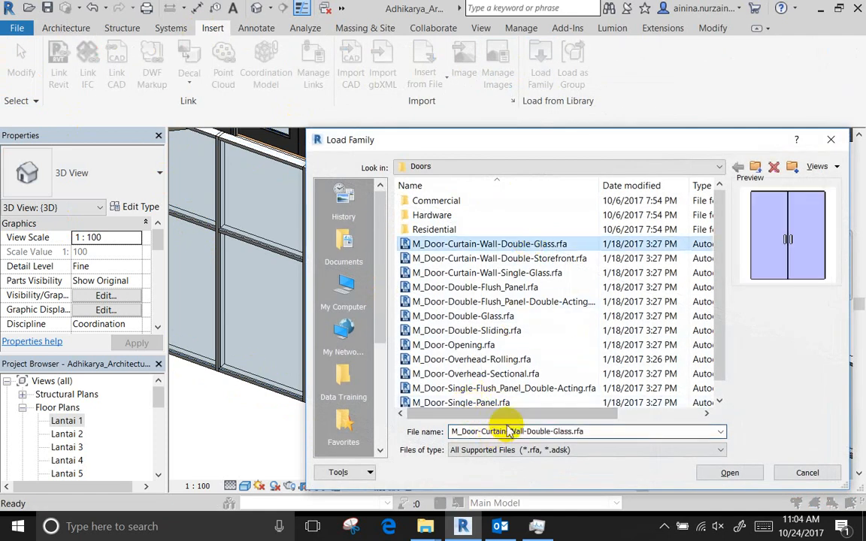
pyautogui.click(832, 474)
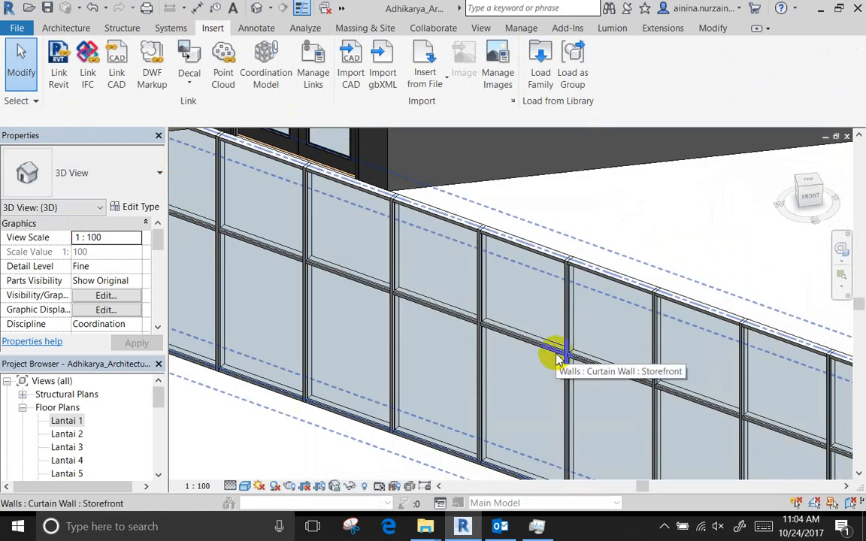
# Unpin and delete the bottom 50mm x 150mm rectangular mullion under one lower panel of the straight Storefront curtain wall
pyautogui.scroll(4, 428, 453)
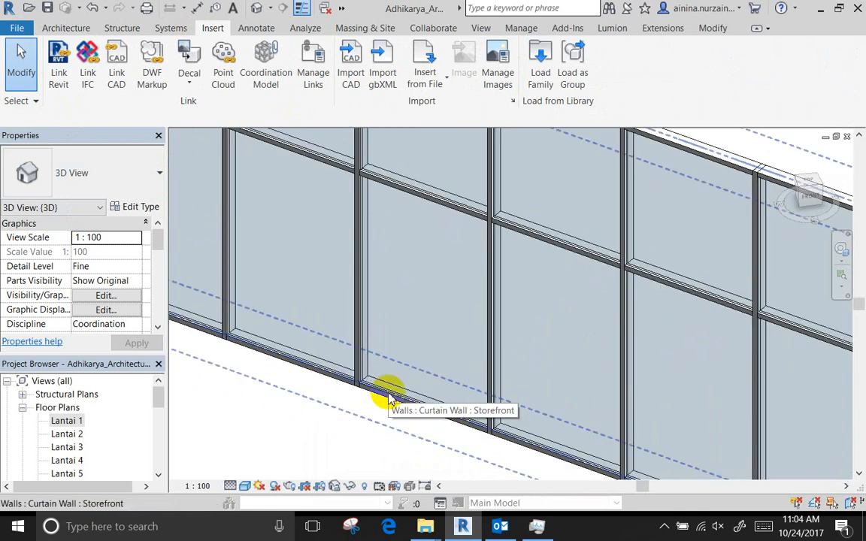
pyautogui.press('Tab')
pyautogui.press('Tab')
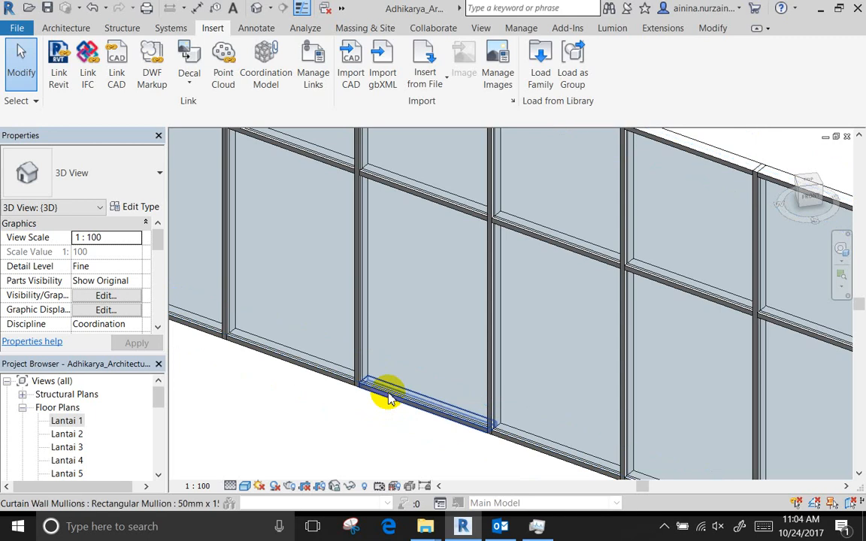
pyautogui.click(389, 398)
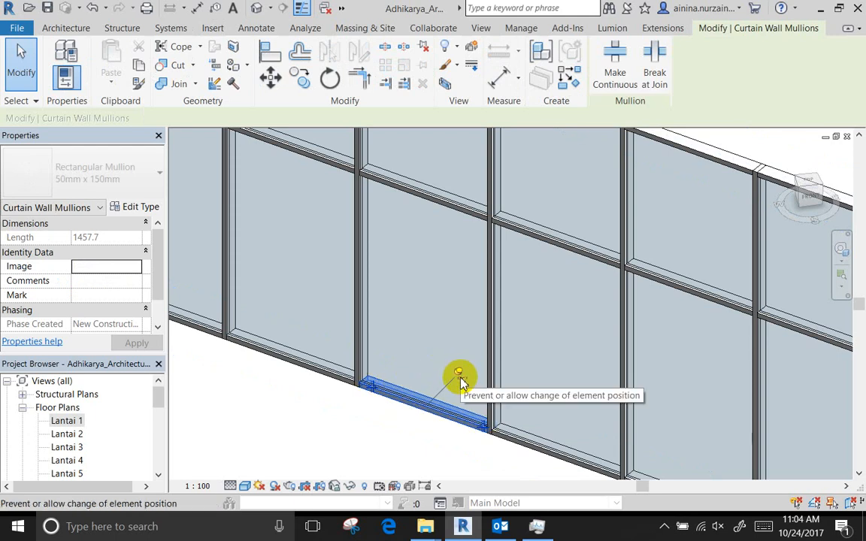
pyautogui.click(460, 377)
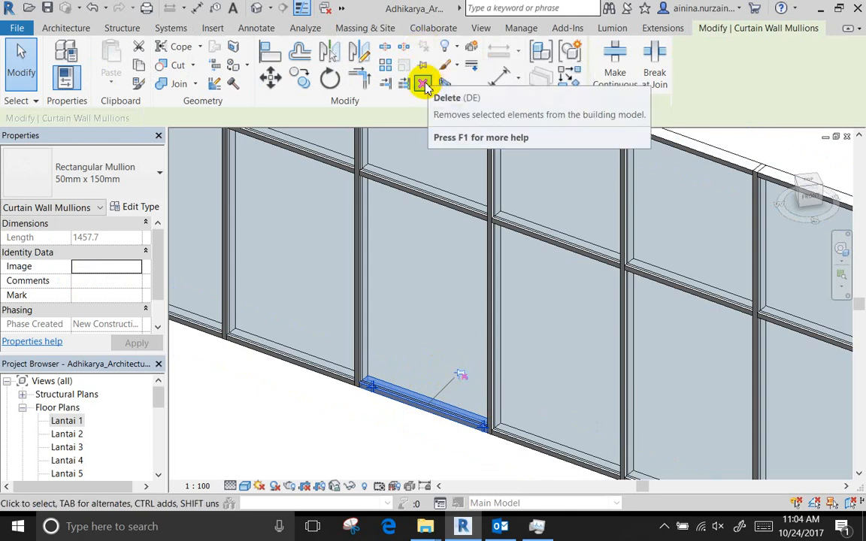
pyautogui.click(423, 84)
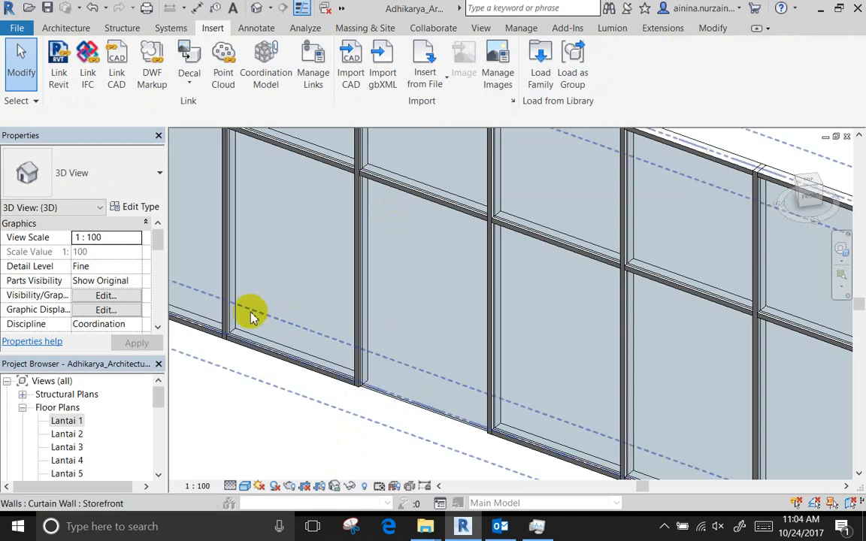
# Select the glazed panel above the removed bottom mullion in the straight Storefront wall to view its properties, and clear the selection
pyautogui.scroll(-5, 309, 333)
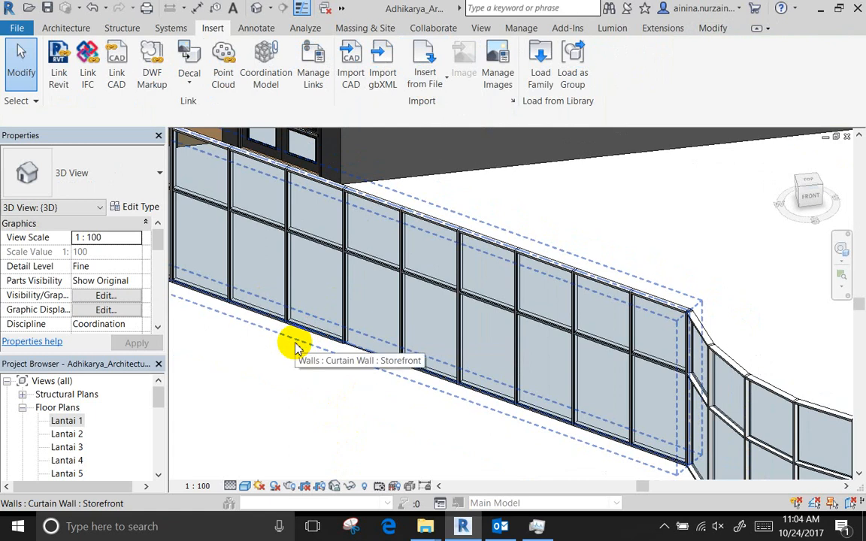
pyautogui.scroll(5, 386, 348)
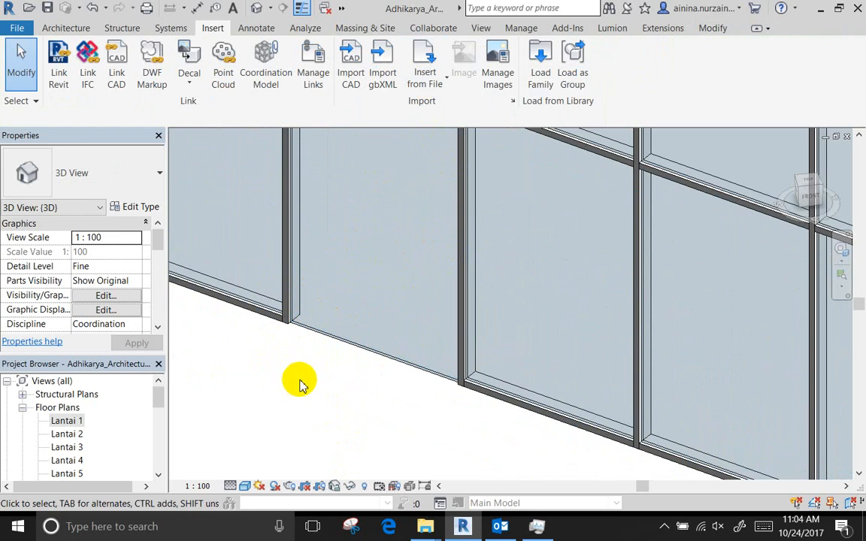
pyautogui.scroll(-1, 353, 387)
pyautogui.scroll(-1, 358, 387)
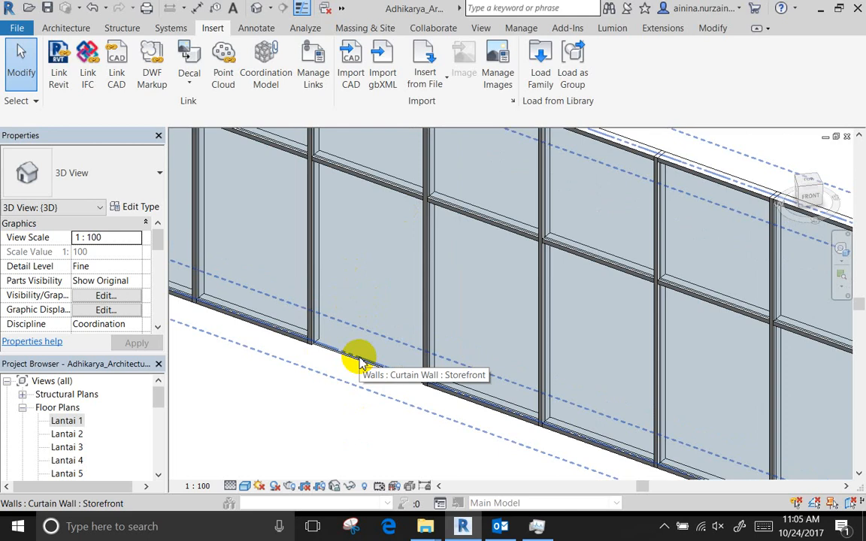
pyautogui.press('Tab')
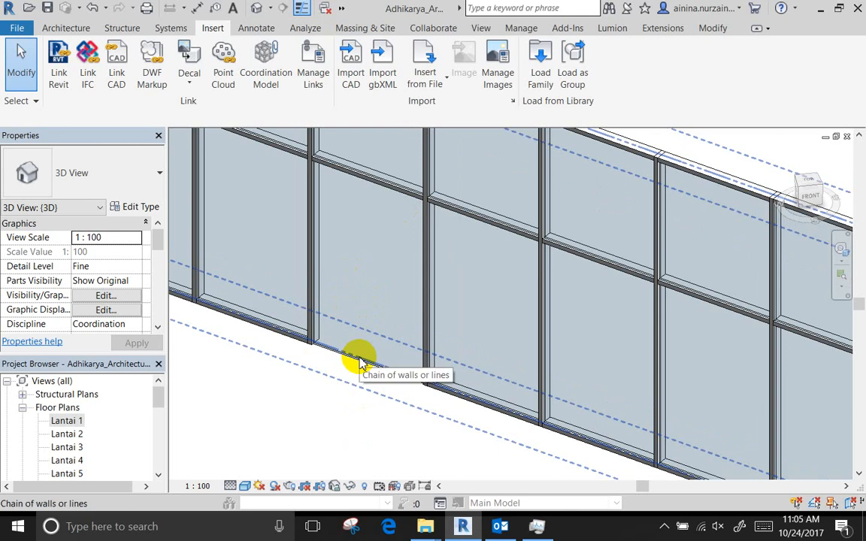
pyautogui.press('Tab')
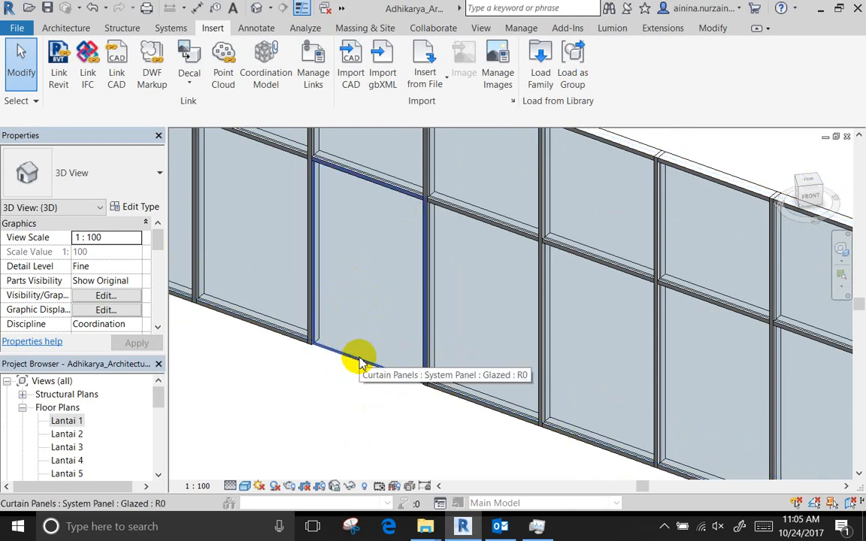
pyautogui.click(360, 363)
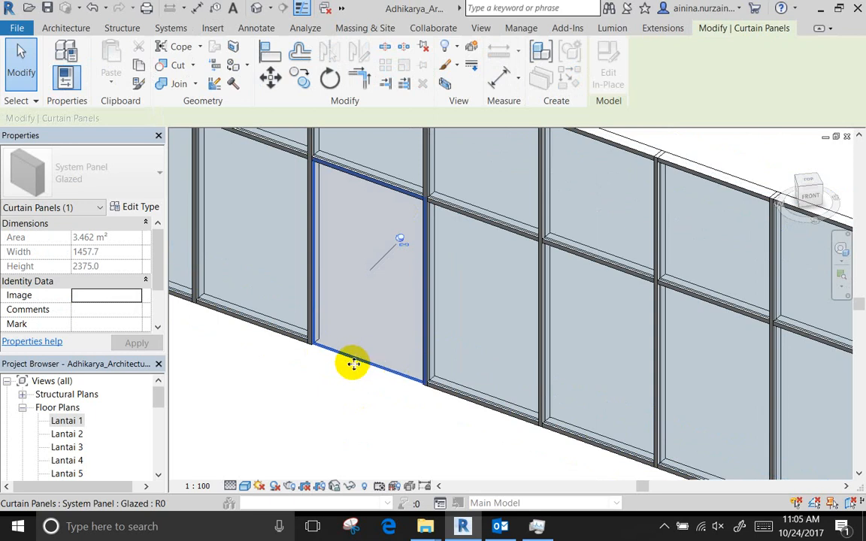
pyautogui.click(350, 421)
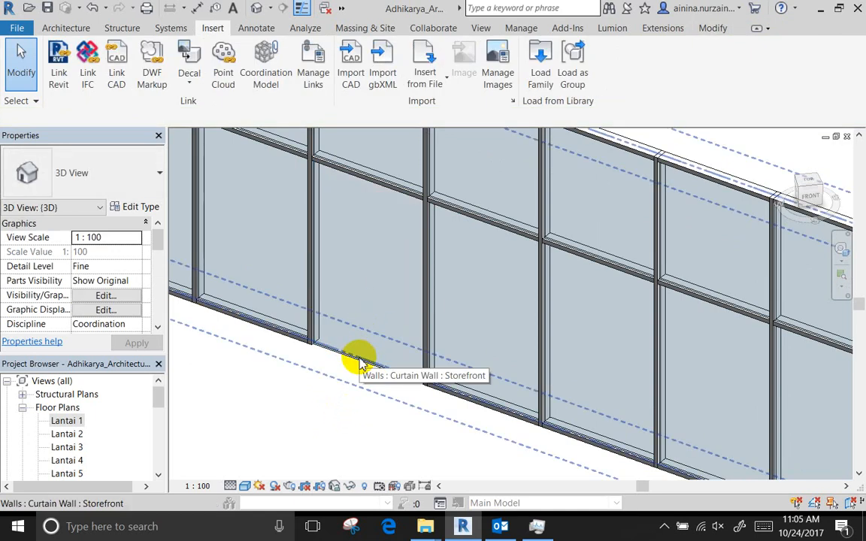
# Unpin the glazed panel above the removed bottom mullion and change its type to M_Door-Curtain-Wall-Single-Glass
pyautogui.press('Tab')
pyautogui.press('Tab')
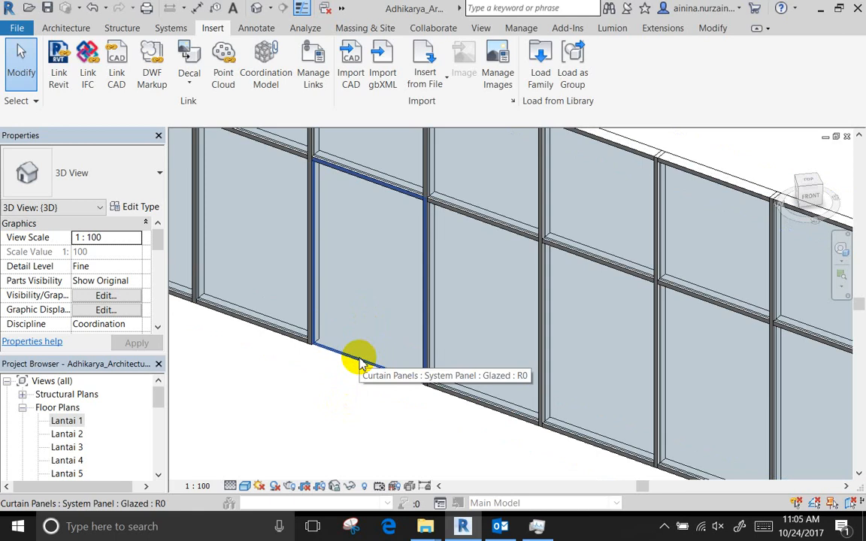
pyautogui.click(360, 364)
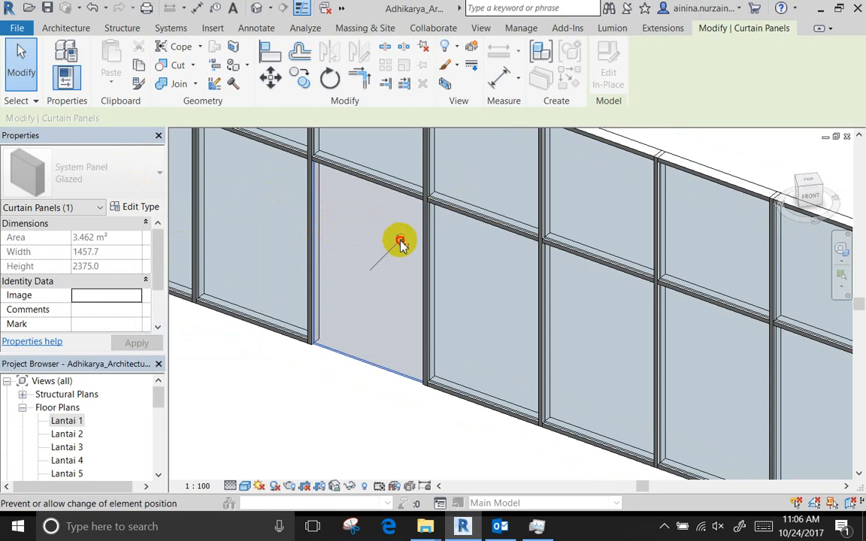
pyautogui.click(398, 240)
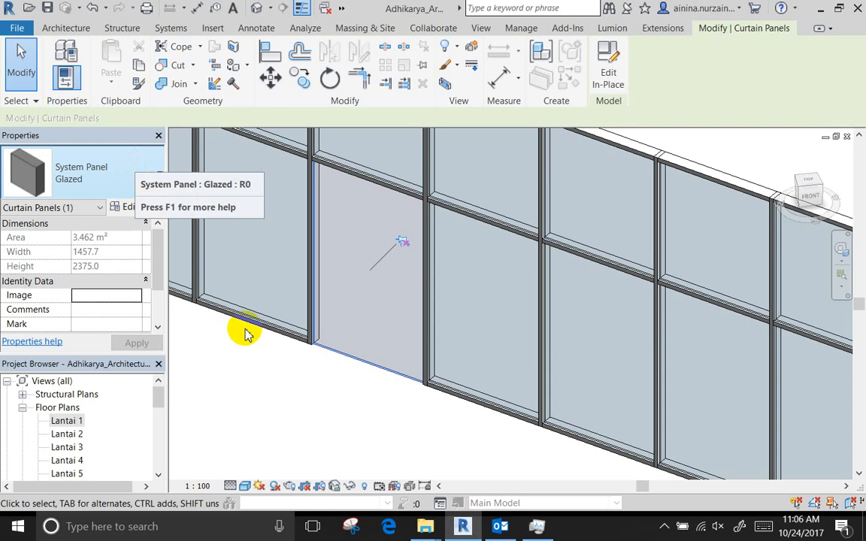
pyautogui.click(53, 174)
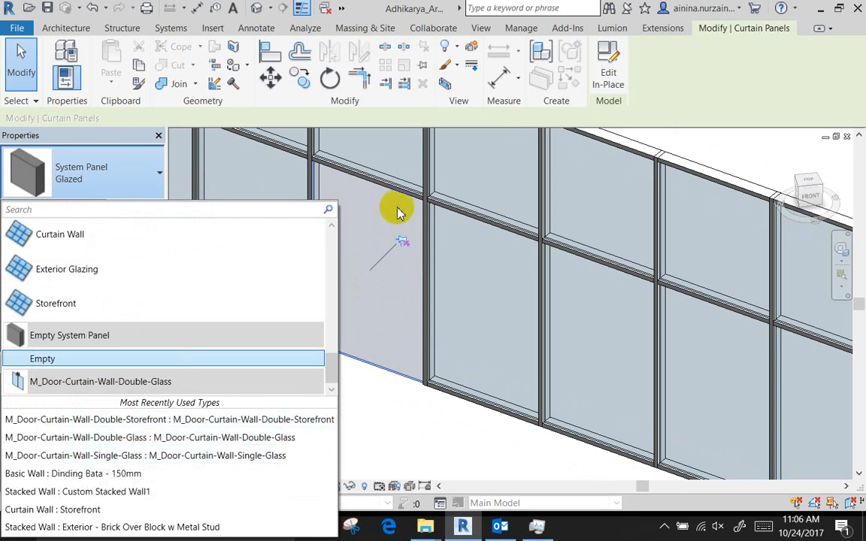
pyautogui.click(199, 460)
pyautogui.click(320, 417)
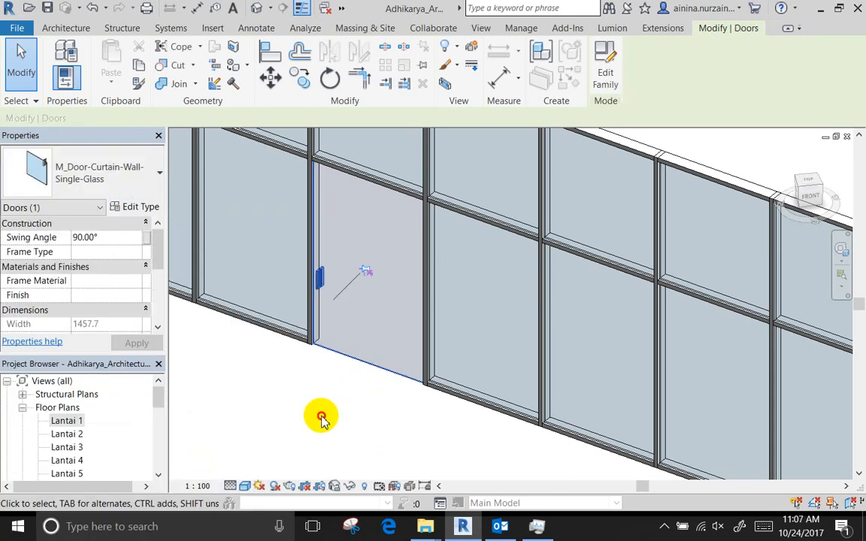
# Examine the single glass door's handle up close and check the 3D view's detail level
pyautogui.scroll(4, 342, 274)
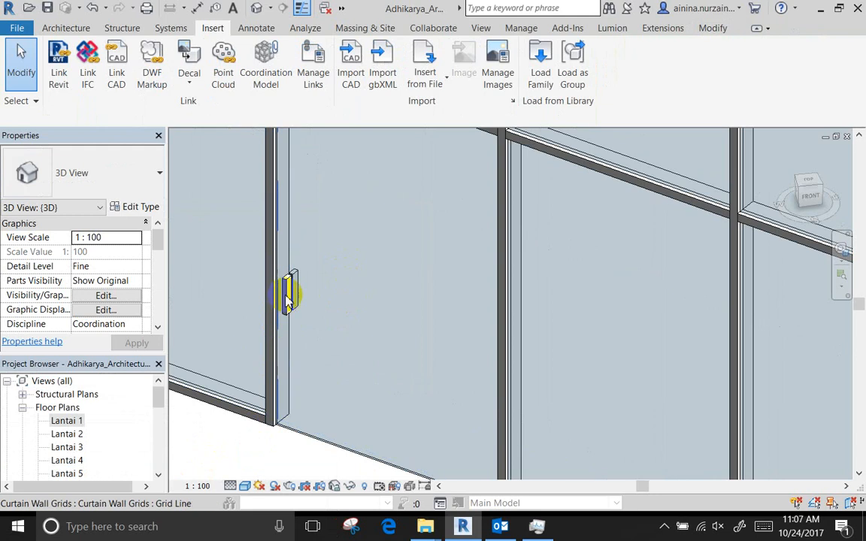
pyautogui.click(233, 486)
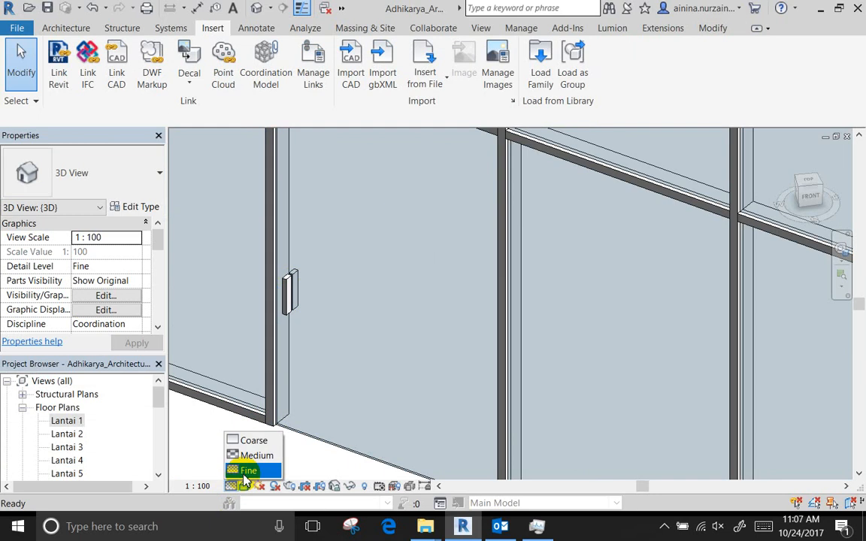
pyautogui.scroll(-6, 286, 377)
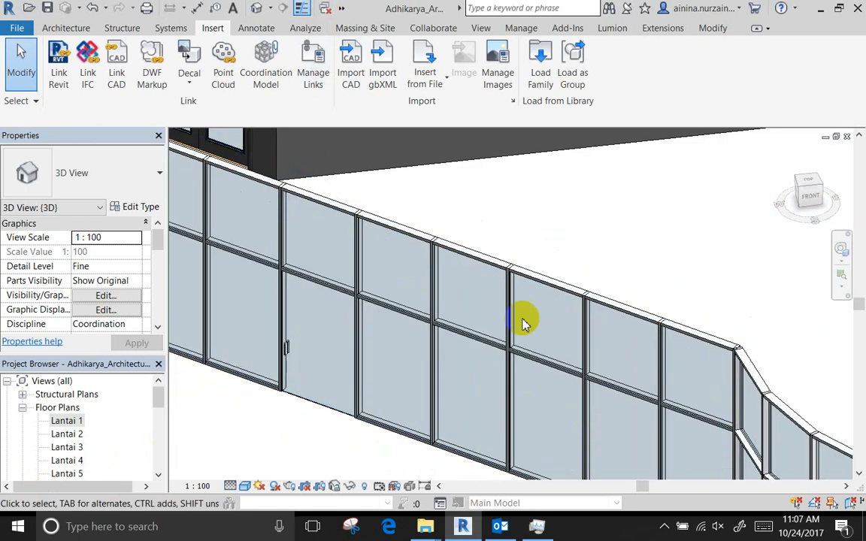
pyautogui.moveTo(558, 344); pyautogui.dragTo(532, 271, button='middle')
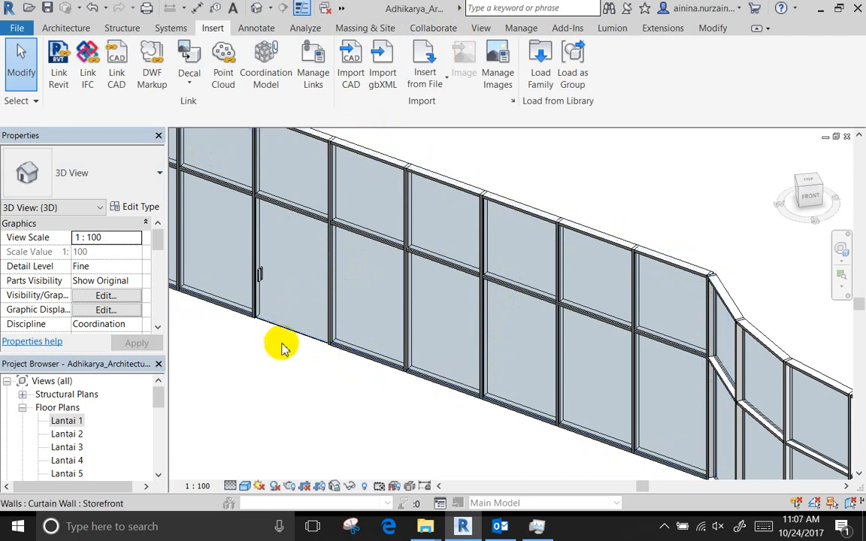
# Unpin and delete the bottom 50mm x 150mm rectangular mullion under the second lower panel to the right of the single door
pyautogui.scroll(4, 290, 348)
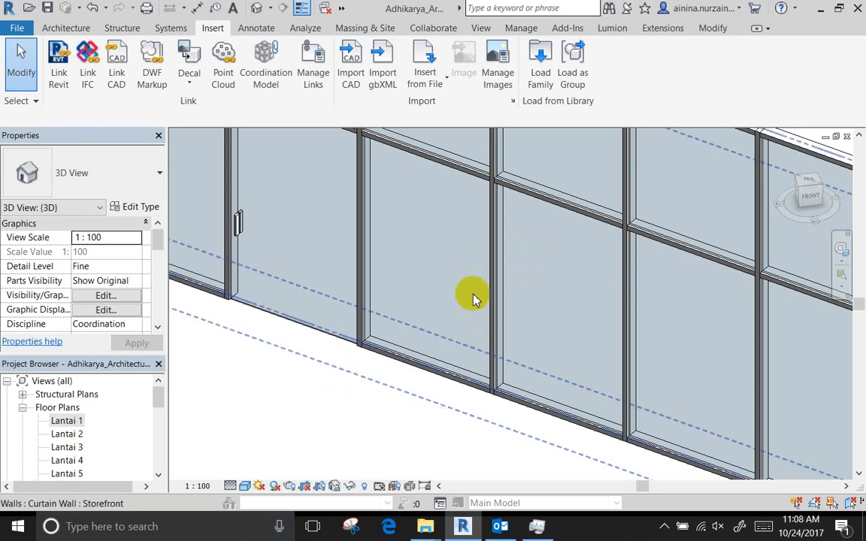
pyautogui.scroll(-2, 577, 287)
pyautogui.moveTo(614, 336); pyautogui.dragTo(560, 344, button='middle')
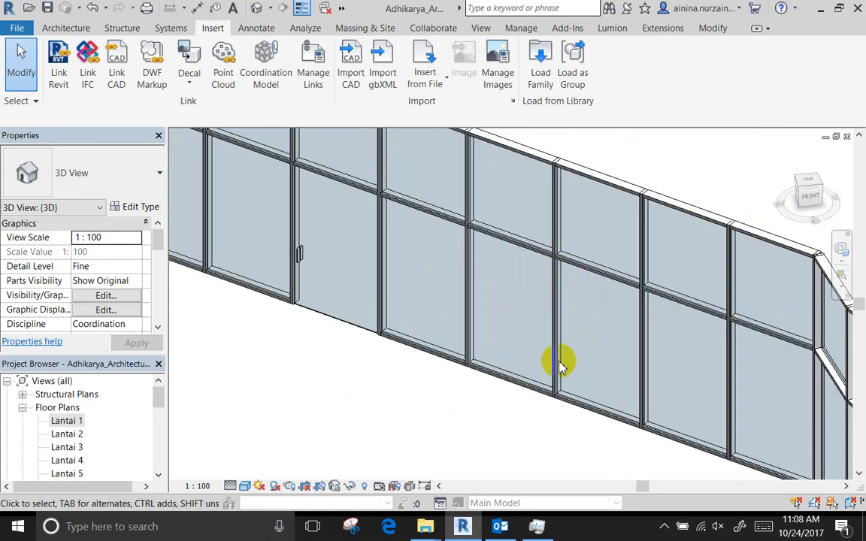
pyautogui.scroll(2, 564, 353)
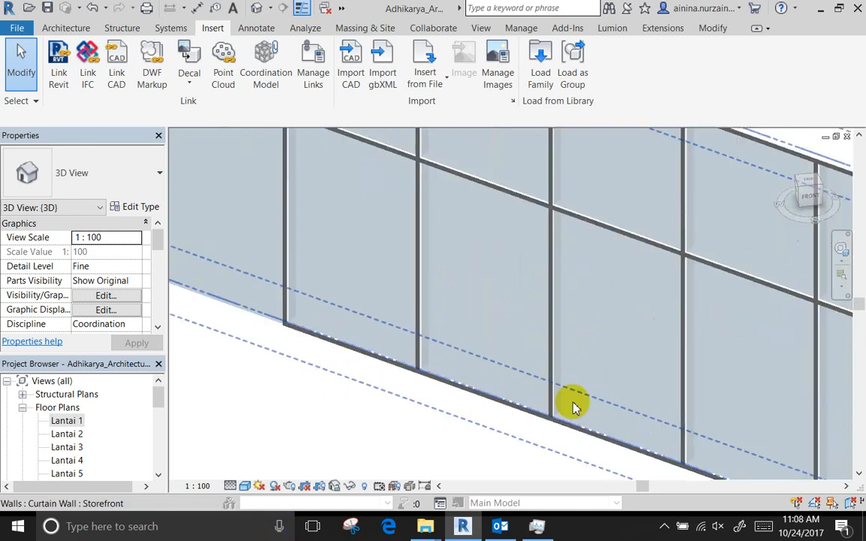
pyautogui.press('Tab')
pyautogui.press('Tab')
pyautogui.click(508, 403)
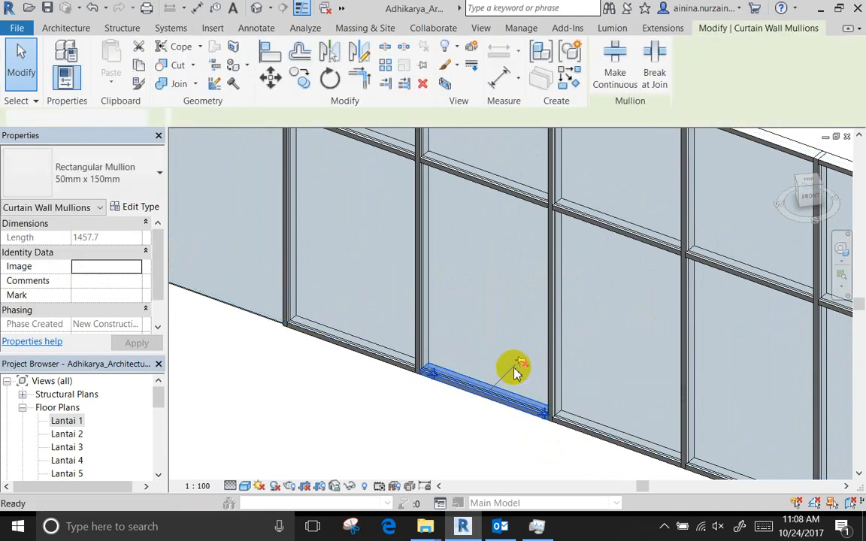
pyautogui.press('Escape')
# Unpin and delete the bottom rectangular mullion under the third lower panel to the right of the single door
pyautogui.press('Tab')
pyautogui.press('Tab')
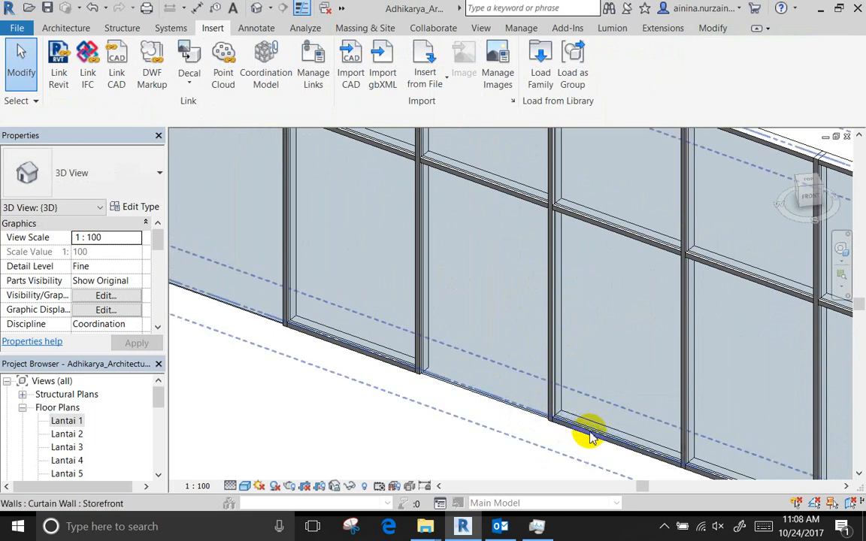
pyautogui.press('Tab')
pyautogui.press('Tab')
pyautogui.click(588, 436)
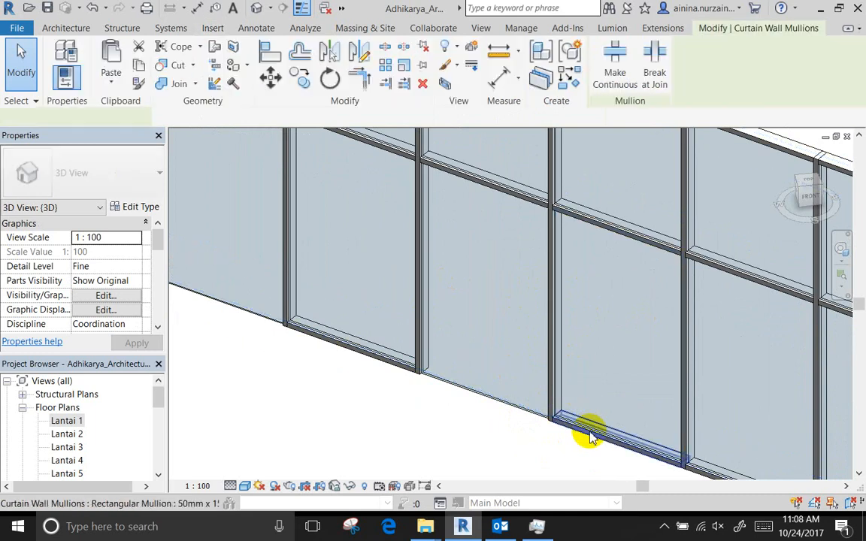
pyautogui.press('Escape')
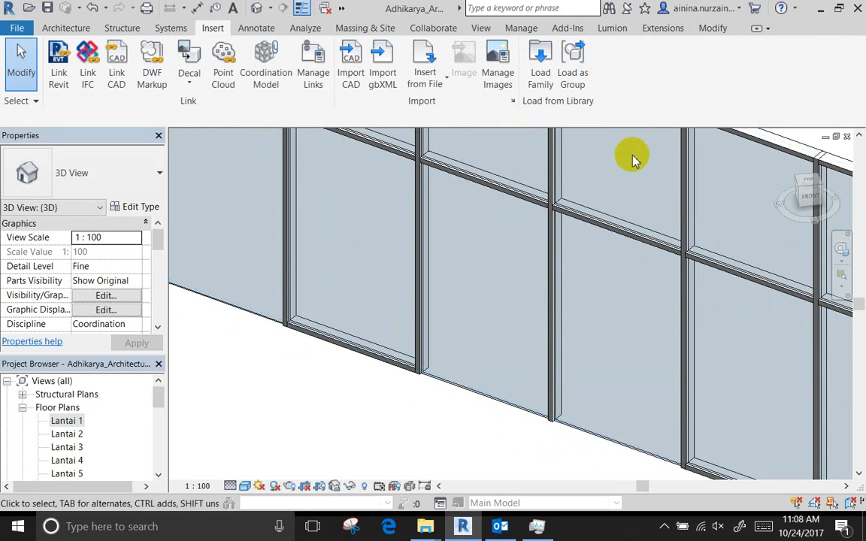
# Unpin and delete the vertical mullion between the two lower panels without bottom mullions, and unpin the grid line exposed there
pyautogui.click(551, 270)
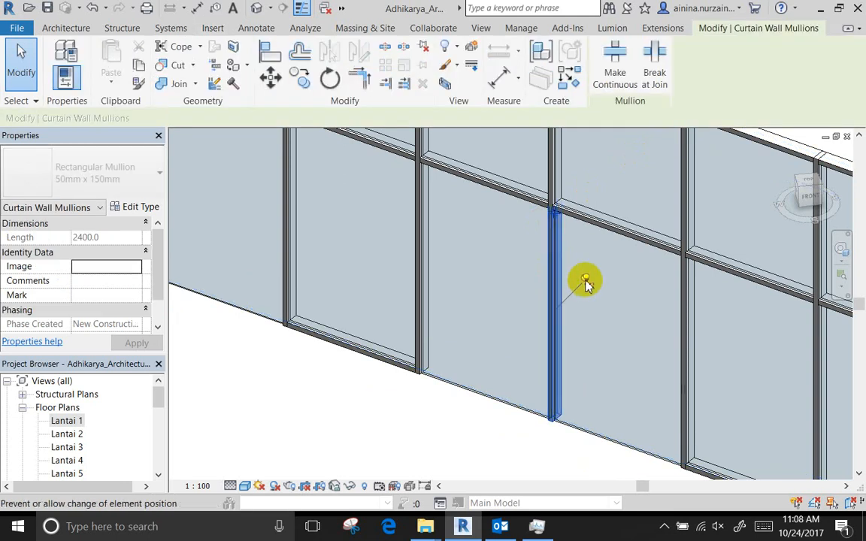
pyautogui.press('Delete')
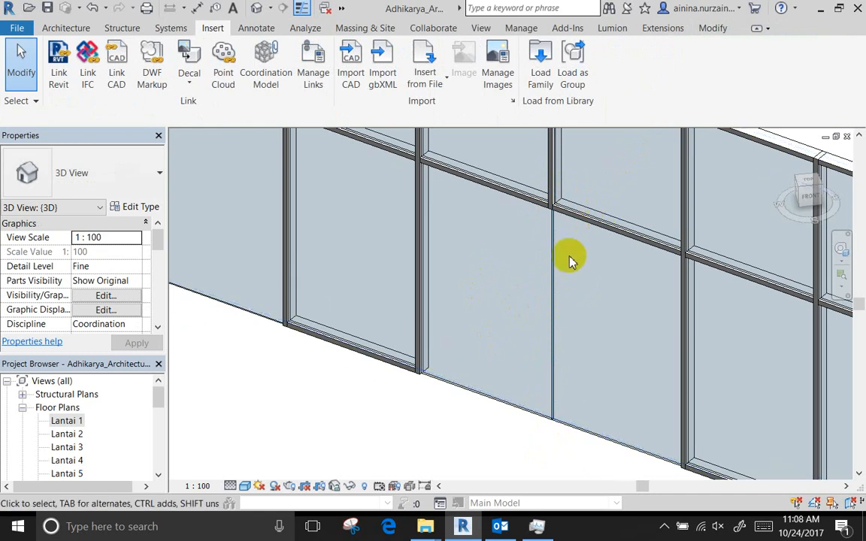
pyautogui.click(554, 273)
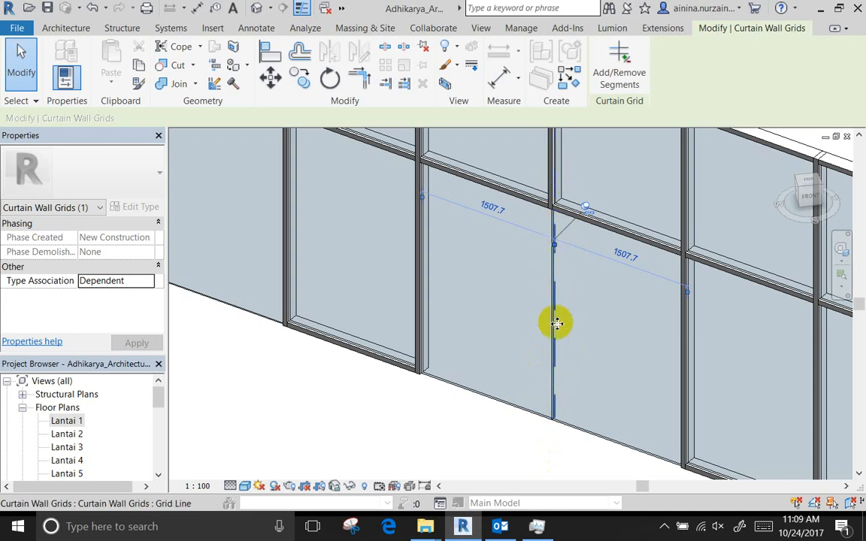
pyautogui.click(587, 209)
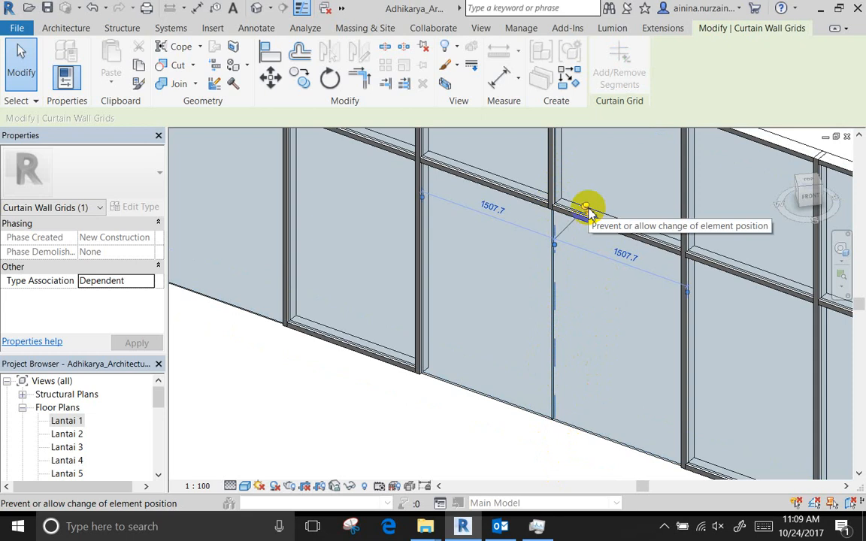
pyautogui.click(587, 208)
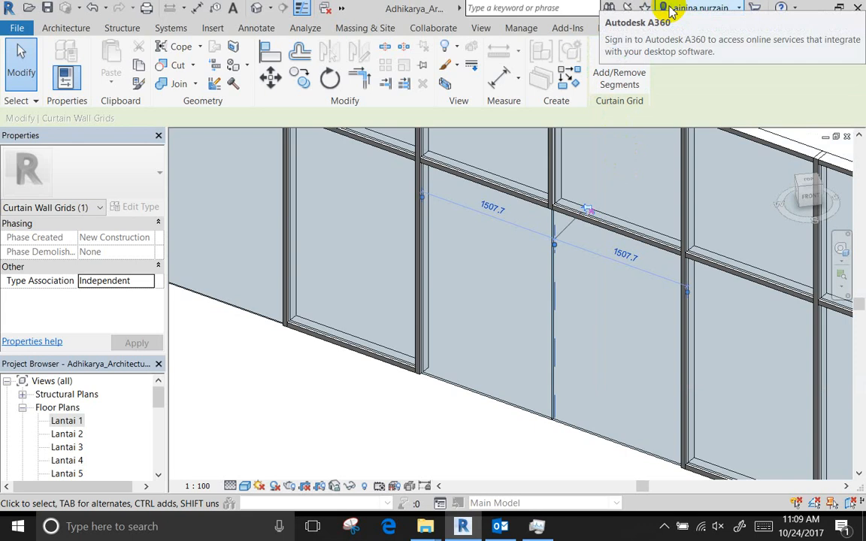
# Try removing the lower-row segment of the unpinned vertical grid line with Add/Remove Segments, and undo the removal
pyautogui.click(623, 57)
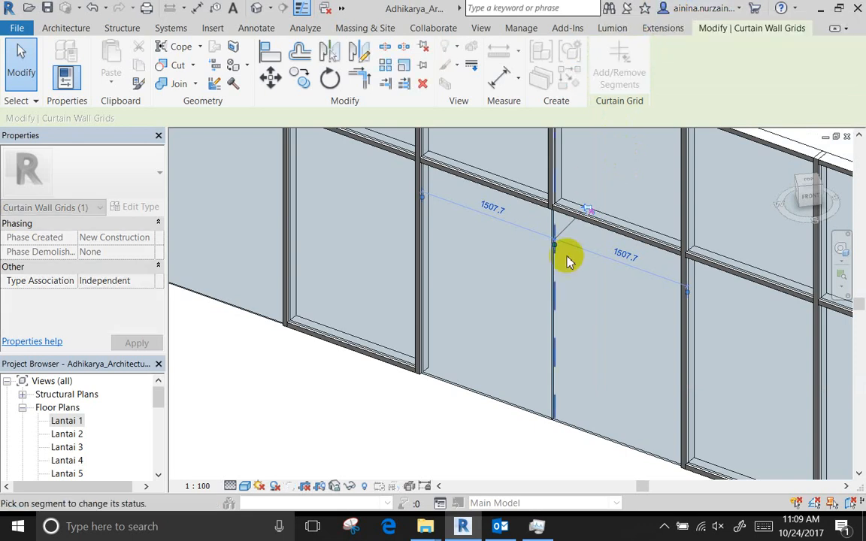
pyautogui.click(555, 313)
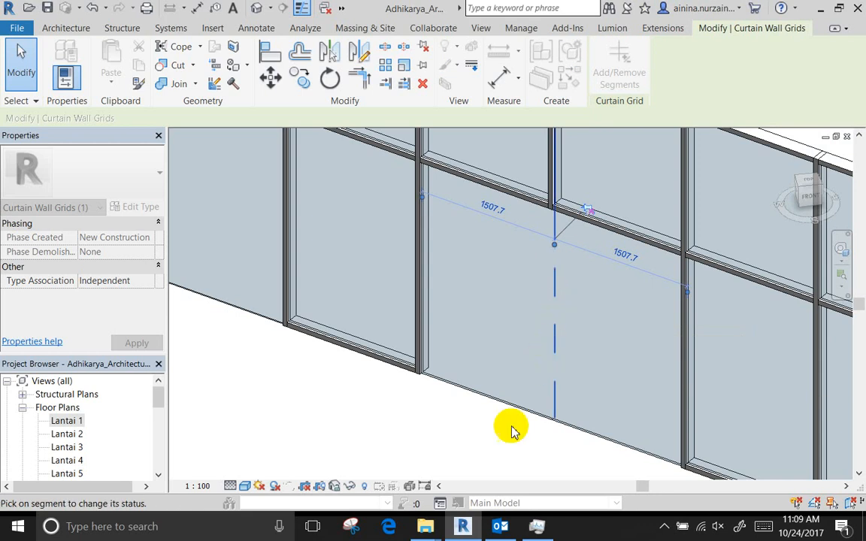
pyautogui.press('Escape')
pyautogui.press('Escape')
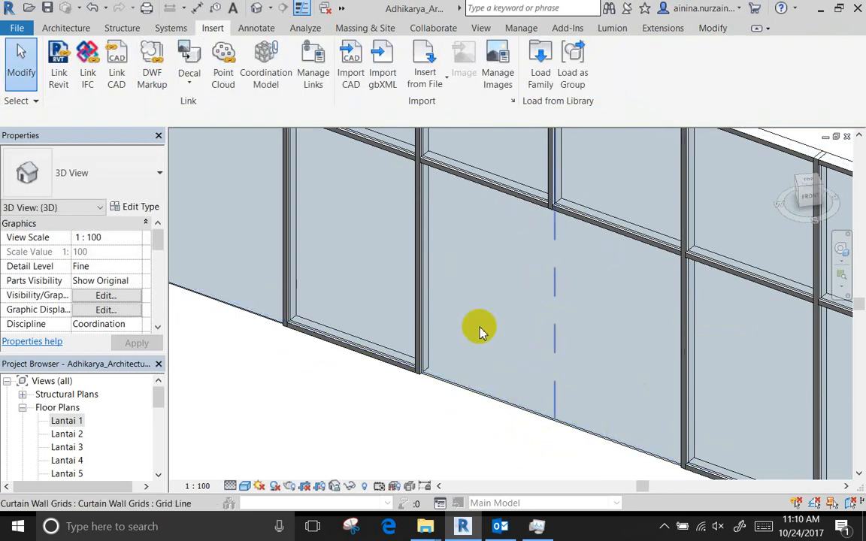
pyautogui.hotkey('ctrl', 'z')
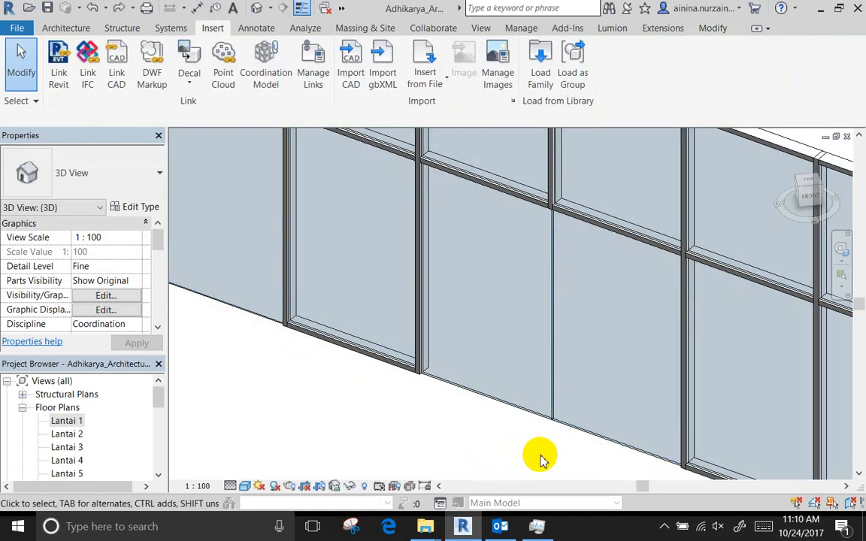
# Remove the vertical grid line's segment between the two lower panels with Add/Remove Segments to merge them into one wide panel
pyautogui.click(551, 391)
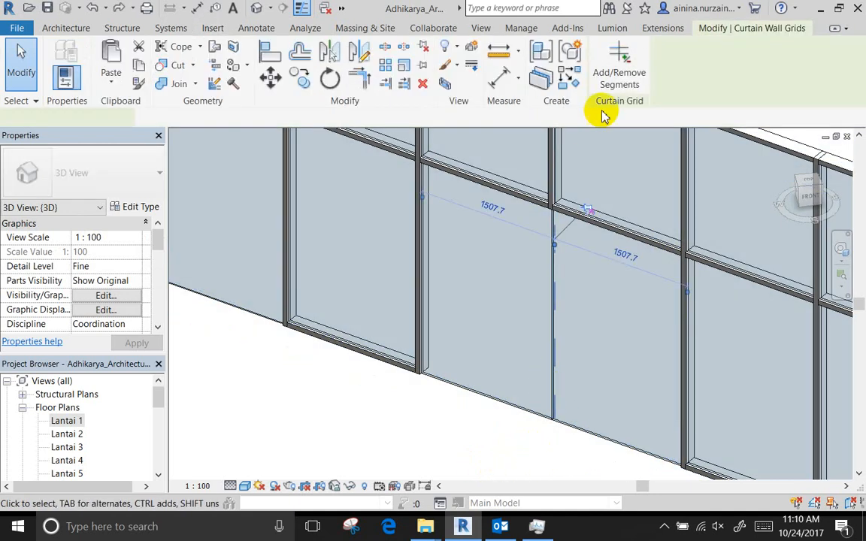
pyautogui.click(625, 75)
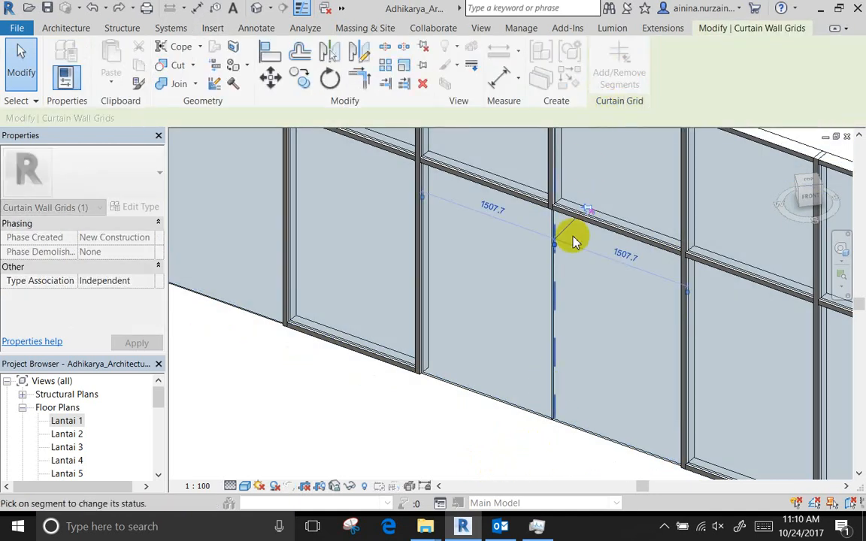
pyautogui.click(555, 289)
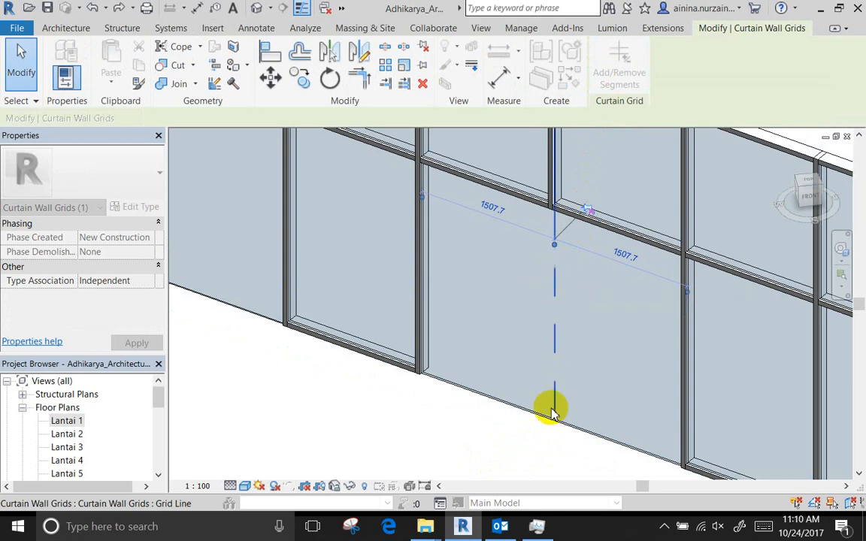
# Try replacing the merged wide panel with M_Door-Curtain-Wall-Double-Storefront, and undo both the replacement and the grid segment removal
pyautogui.press('Escape')
pyautogui.press('Escape')
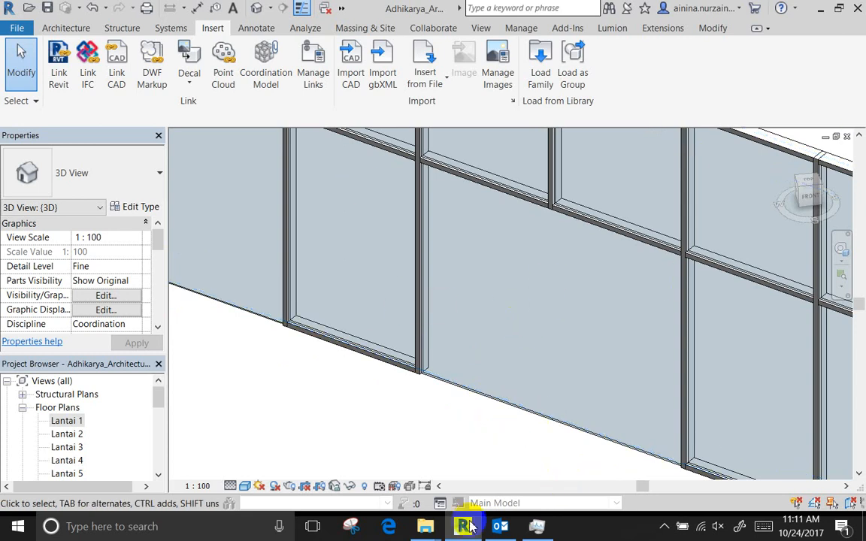
pyautogui.press('Tab')
pyautogui.press('Tab')
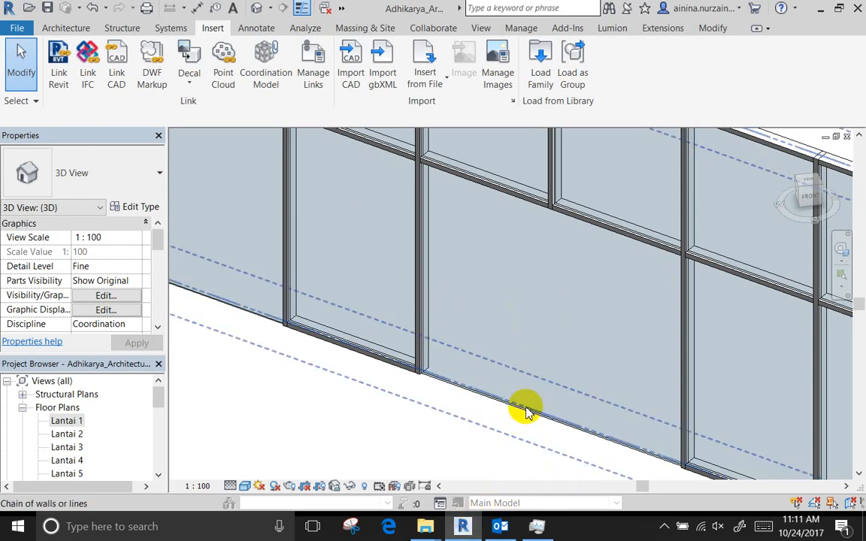
pyautogui.click(522, 406)
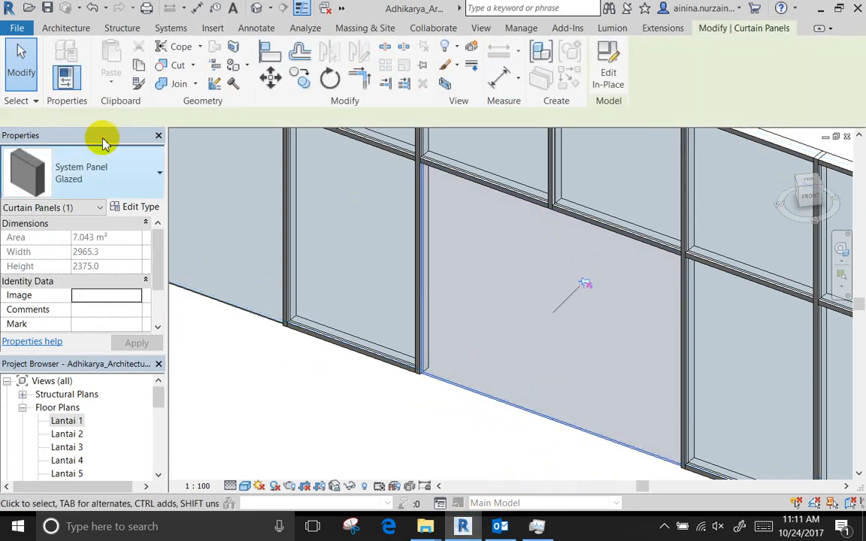
pyautogui.click(116, 181)
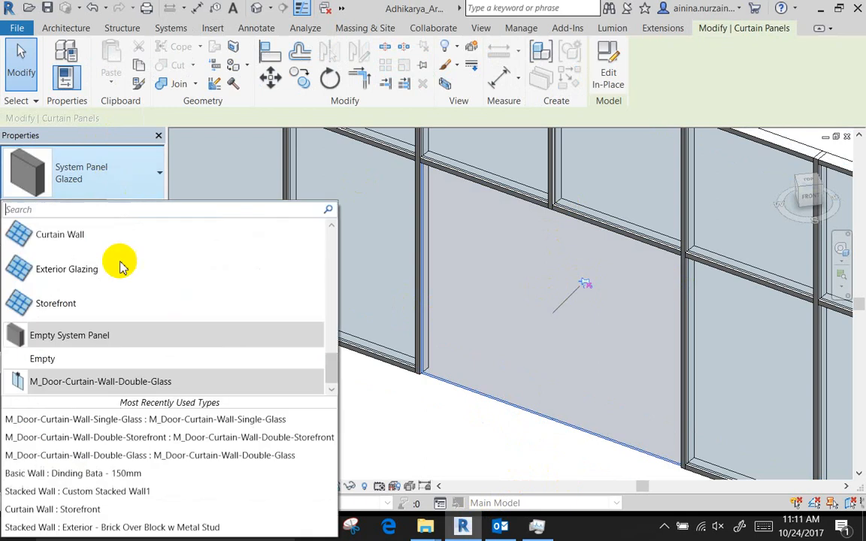
pyautogui.click(127, 438)
pyautogui.click(332, 442)
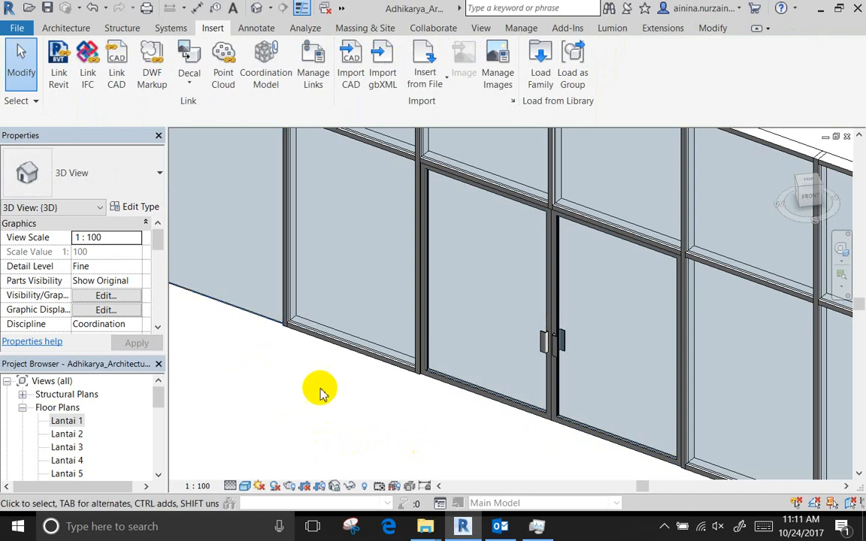
pyautogui.scroll(-2, 319, 392)
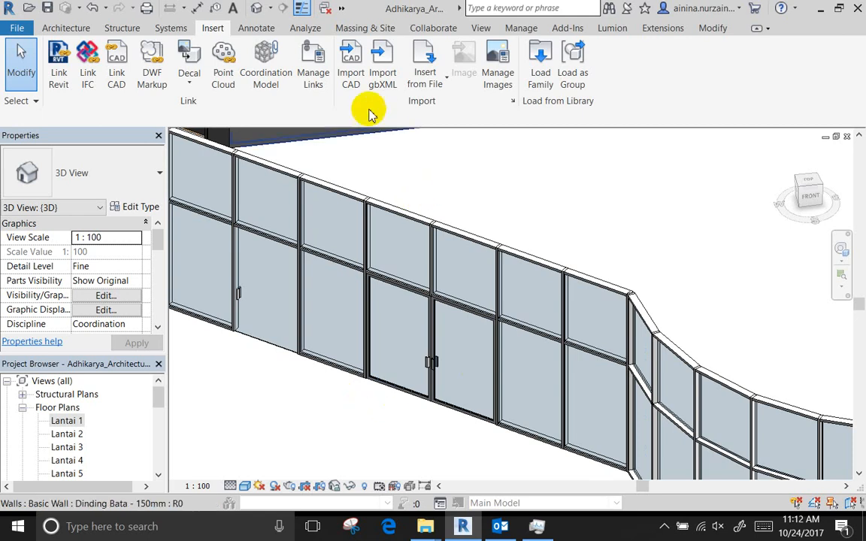
pyautogui.click(92, 9)
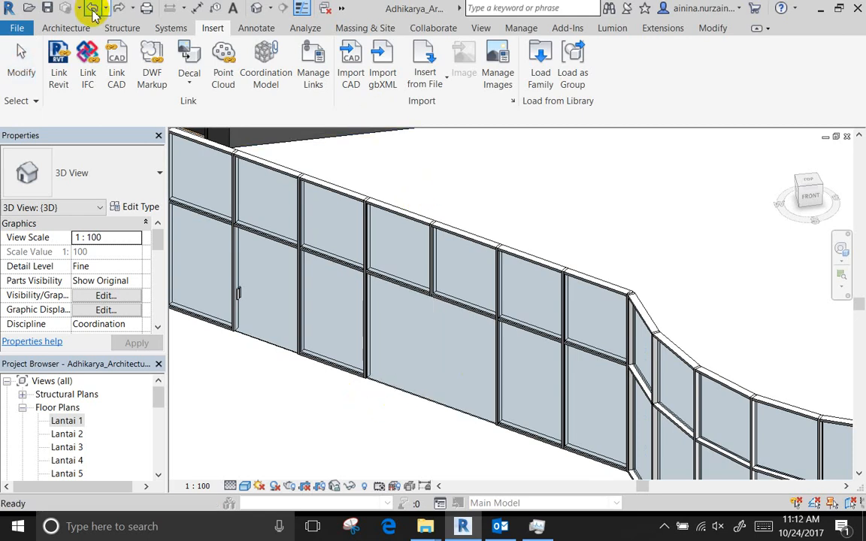
pyautogui.scroll(3, 484, 425)
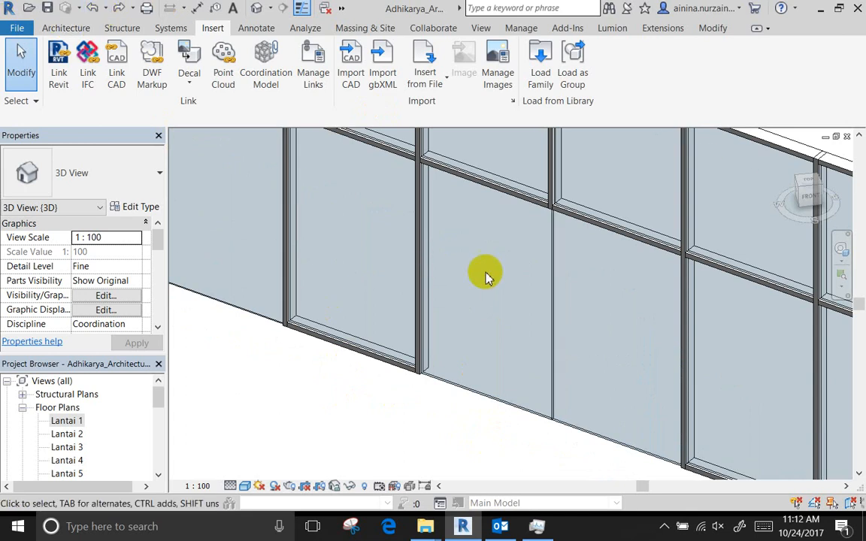
# Remove the lower-row segment of the vertical grid line between the two panels without bottom mullions using Add/Remove Segments
pyautogui.click(549, 272)
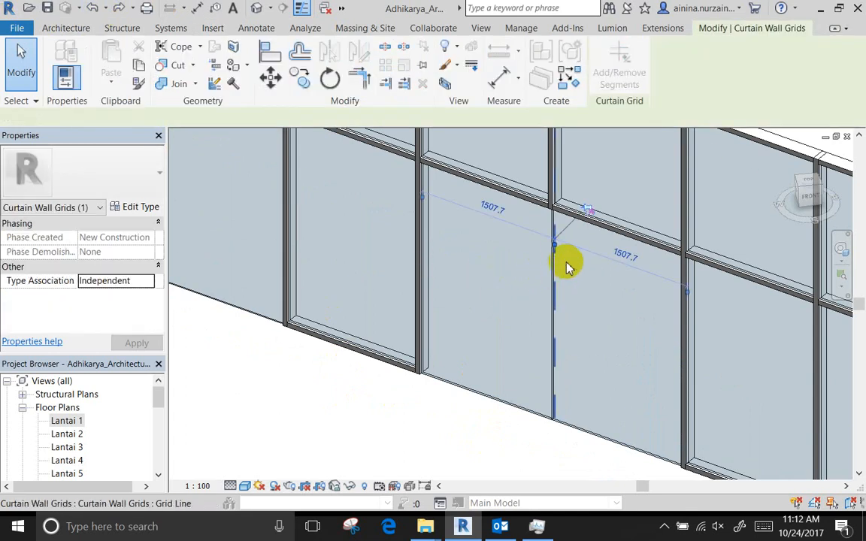
pyautogui.click(587, 209)
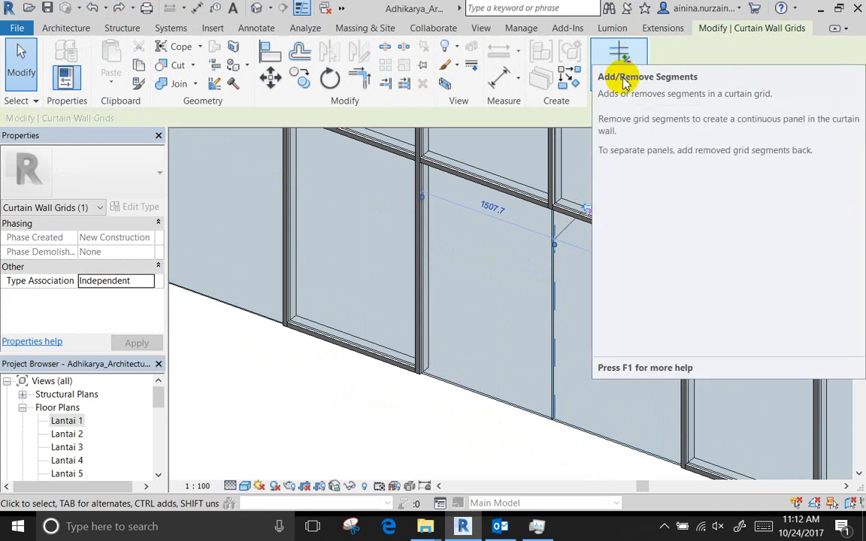
pyautogui.click(619, 75)
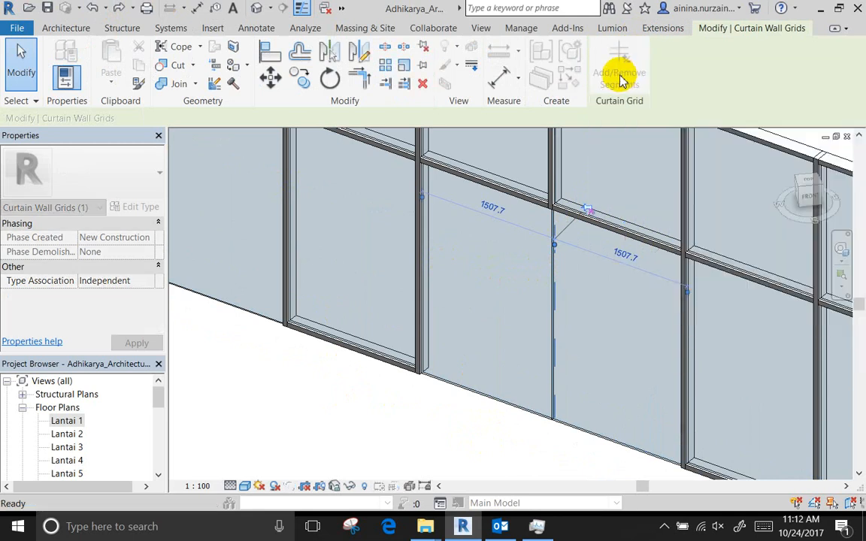
pyautogui.click(553, 336)
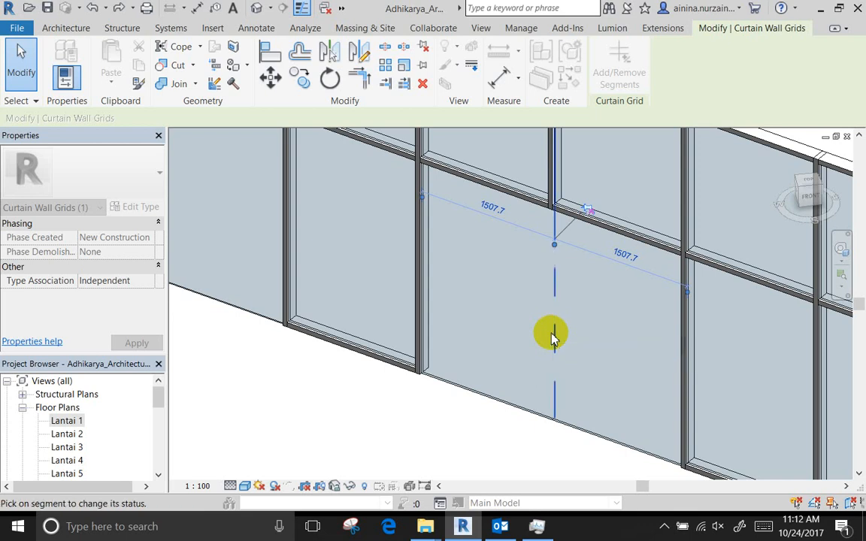
pyautogui.click(511, 454)
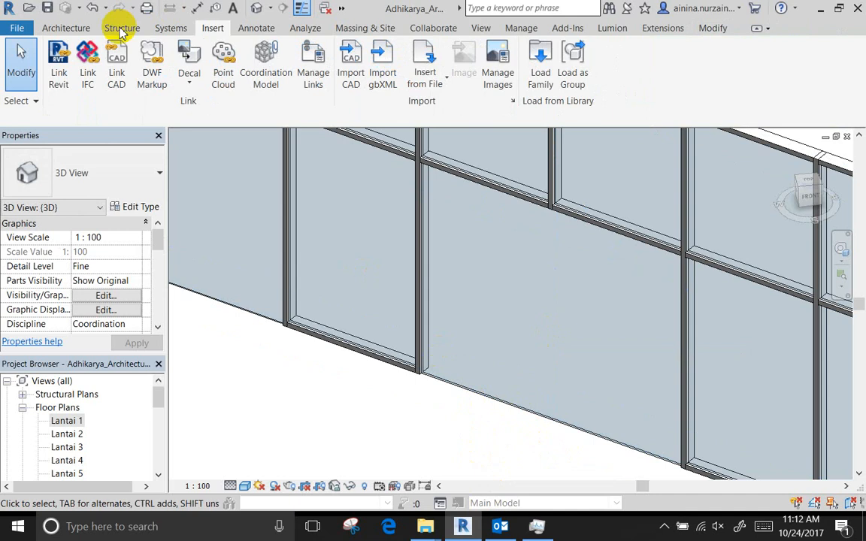
# Replace the wide merged glazed panel with the door type M_Door-Curtain-Wall-Double-Storefront
pyautogui.scroll(-4, 85, 432)
pyautogui.scroll(-2, 88, 427)
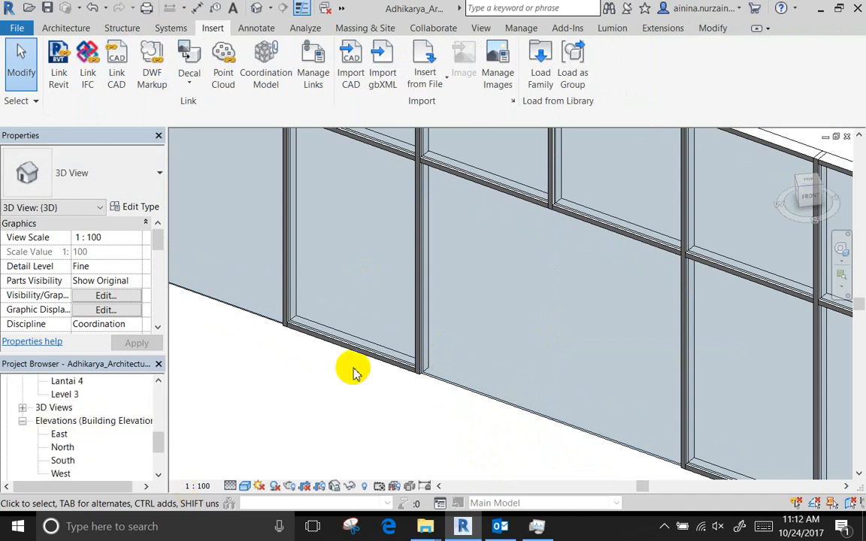
pyautogui.scroll(-3, 420, 387)
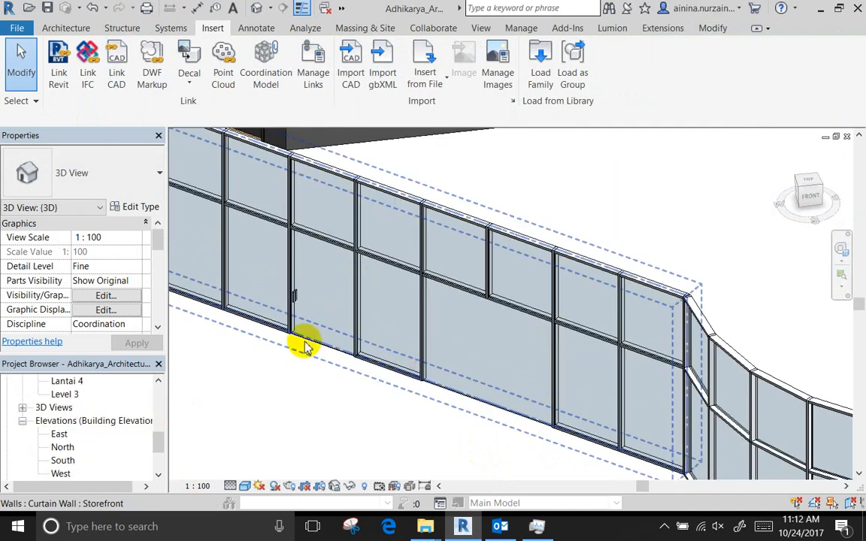
pyautogui.press('Tab')
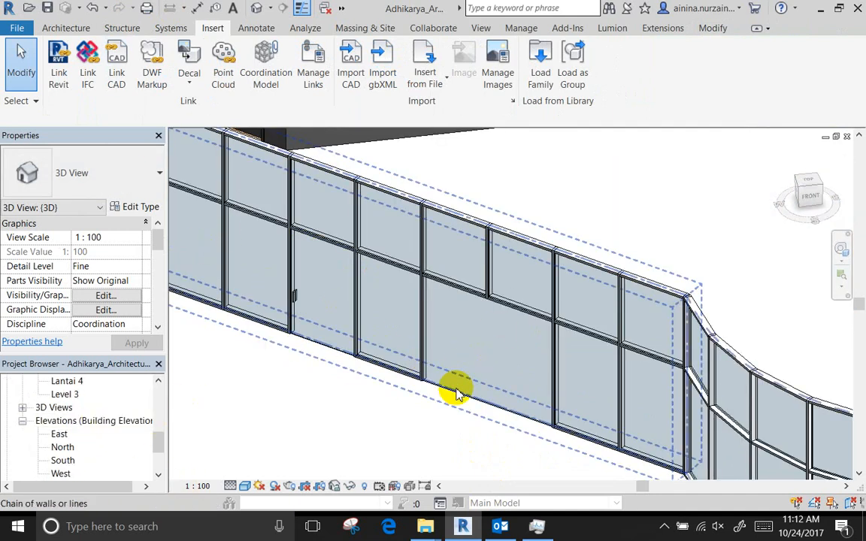
pyautogui.press('Tab')
pyautogui.click(455, 393)
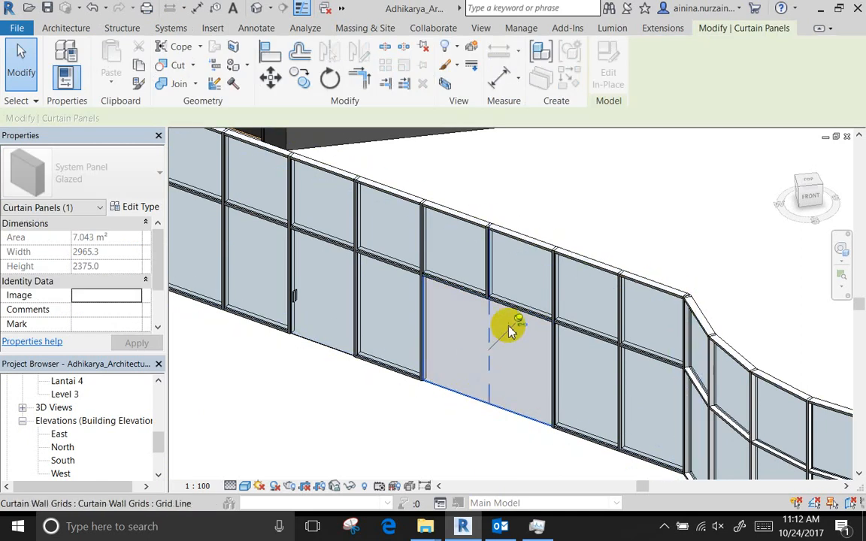
pyautogui.click(90, 163)
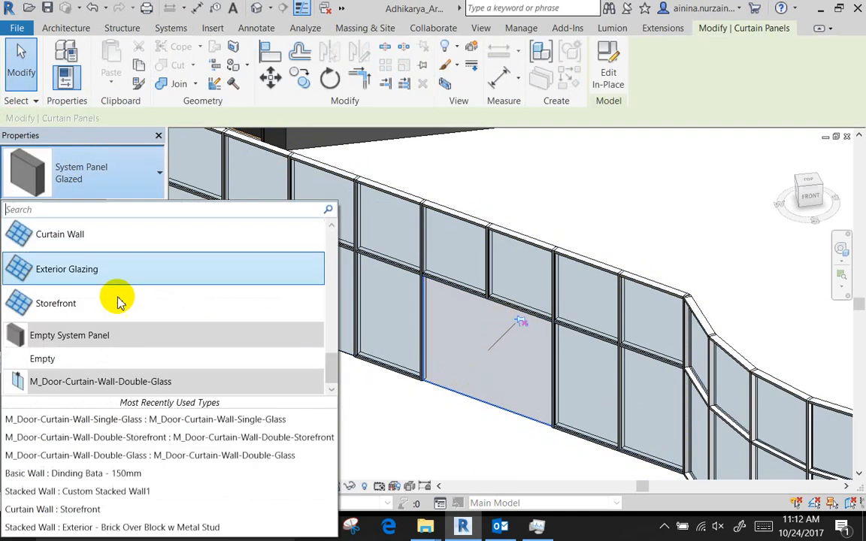
pyautogui.click(112, 436)
# Review the double storefront door's type properties, including its materials and dimensions, and close them without making changes
pyautogui.scroll(3, 511, 365)
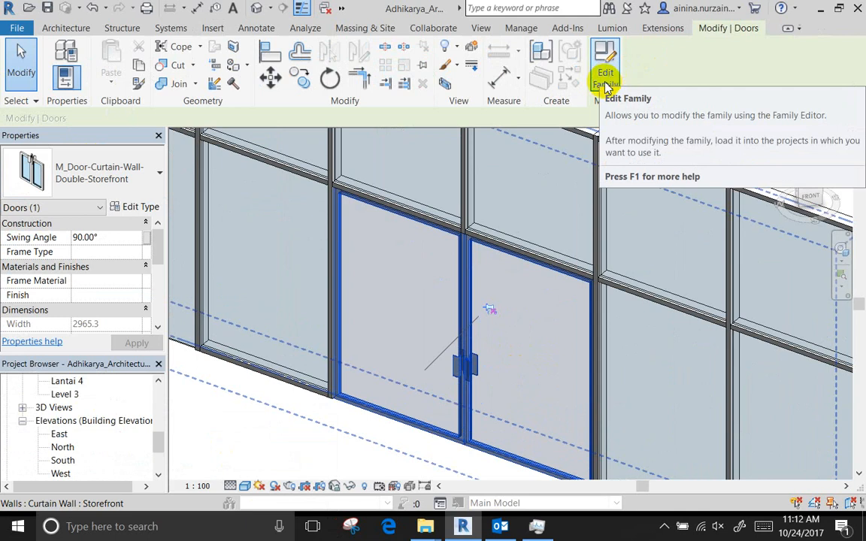
pyautogui.click(123, 207)
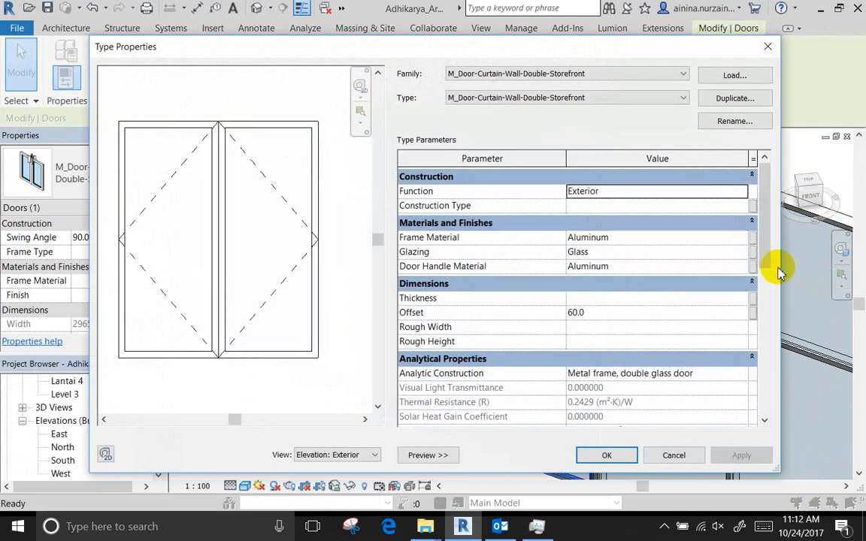
pyautogui.click(673, 454)
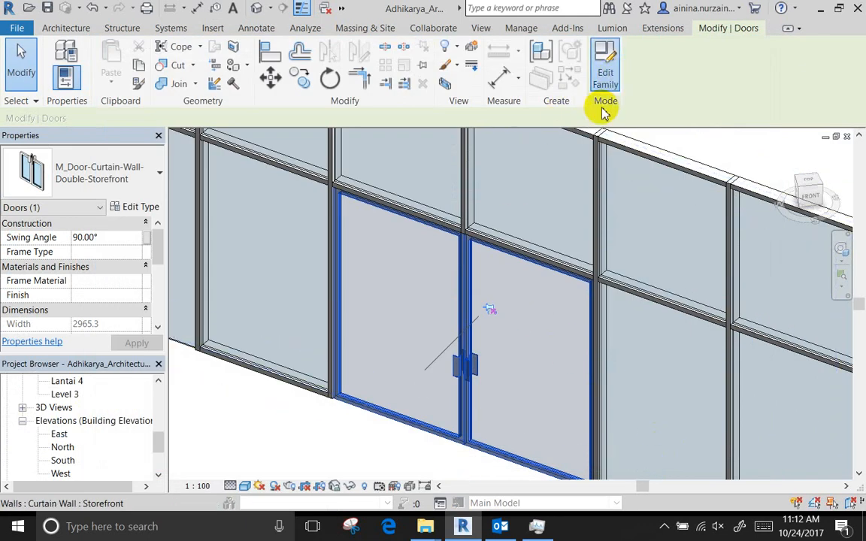
# Open the double storefront door's family for editing, inspect its handle extrusion, and close the family without saving
pyautogui.click(606, 79)
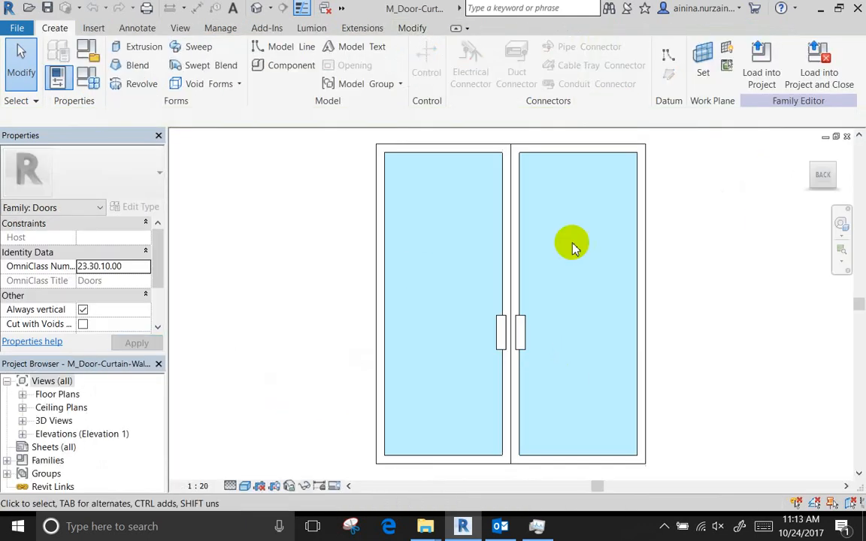
pyautogui.click(528, 339)
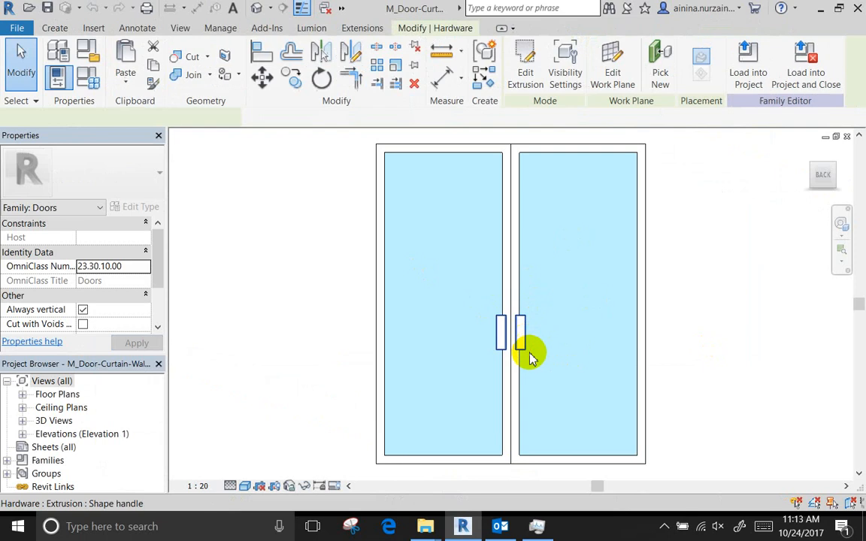
pyautogui.click(802, 344)
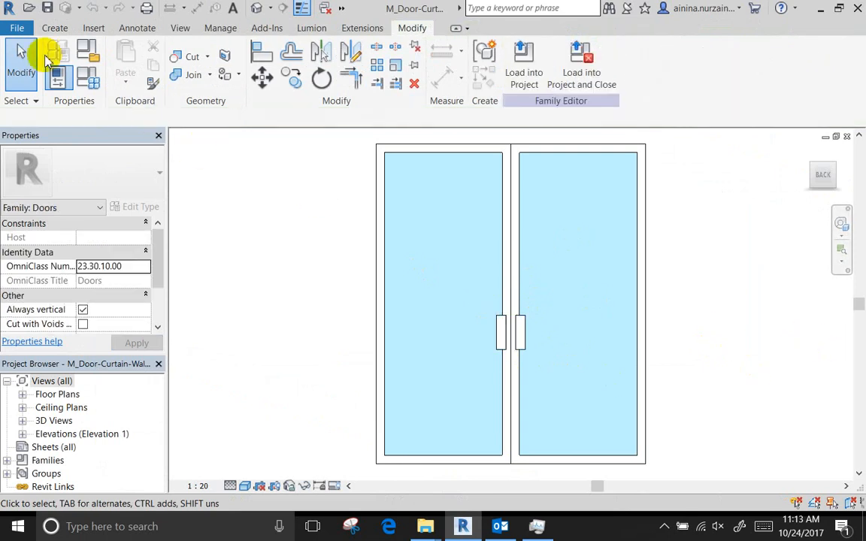
pyautogui.click(15, 31)
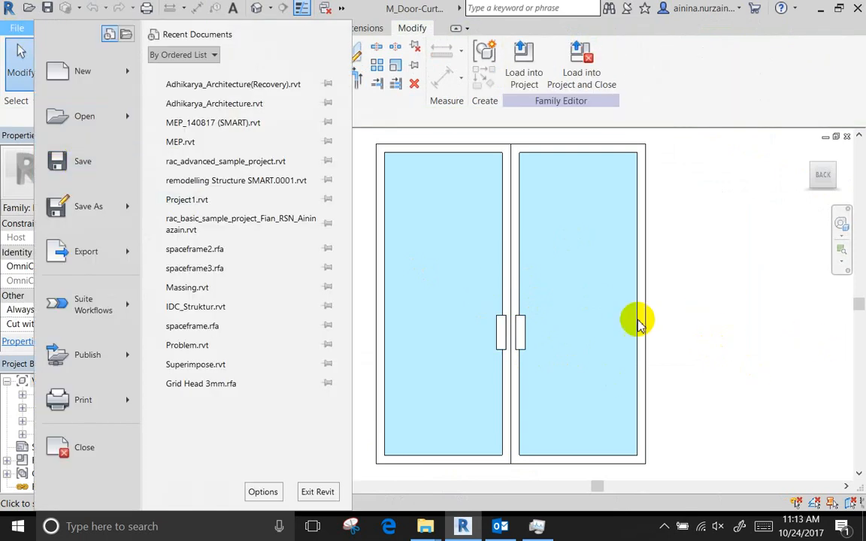
pyautogui.press('Escape')
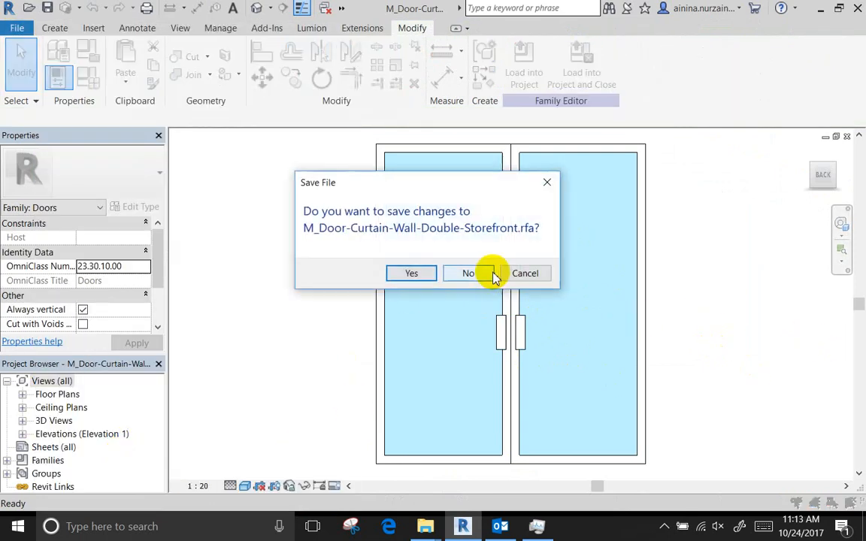
pyautogui.click(485, 273)
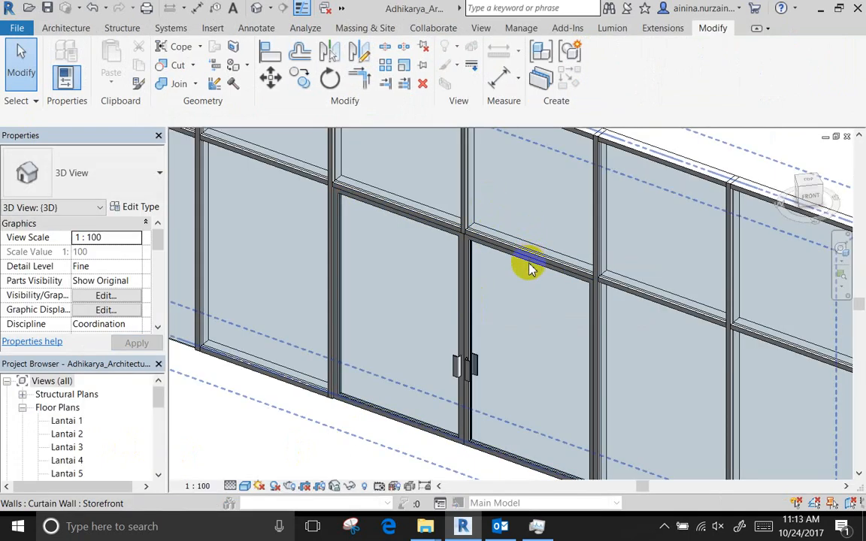
pyautogui.scroll(-3, 529, 270)
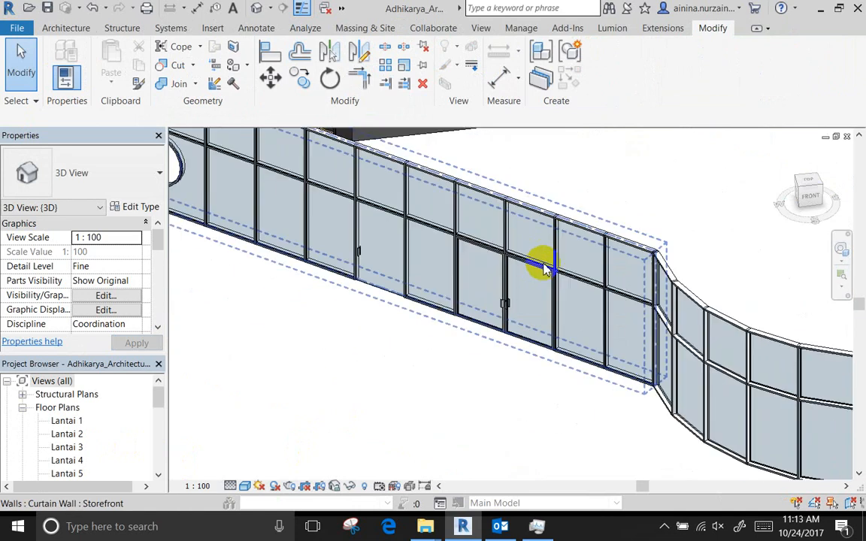
pyautogui.scroll(-1, 559, 278)
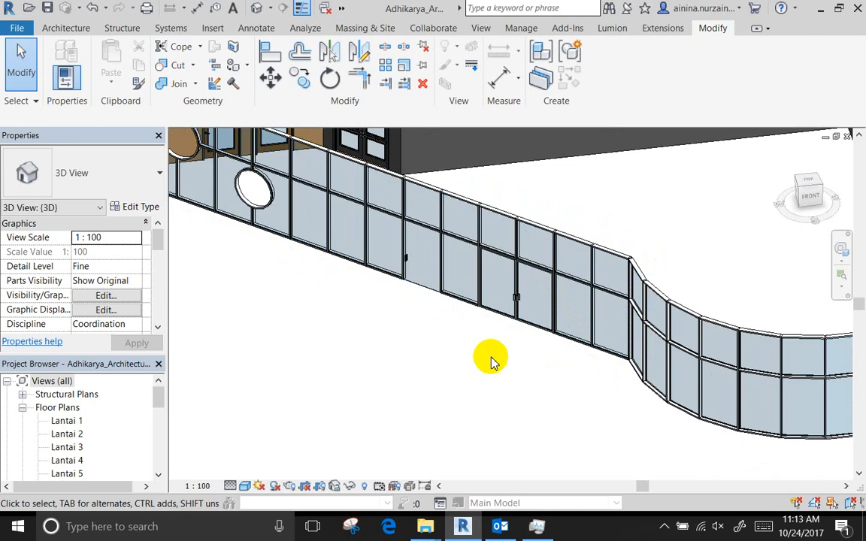
pyautogui.scroll(10, 412, 295)
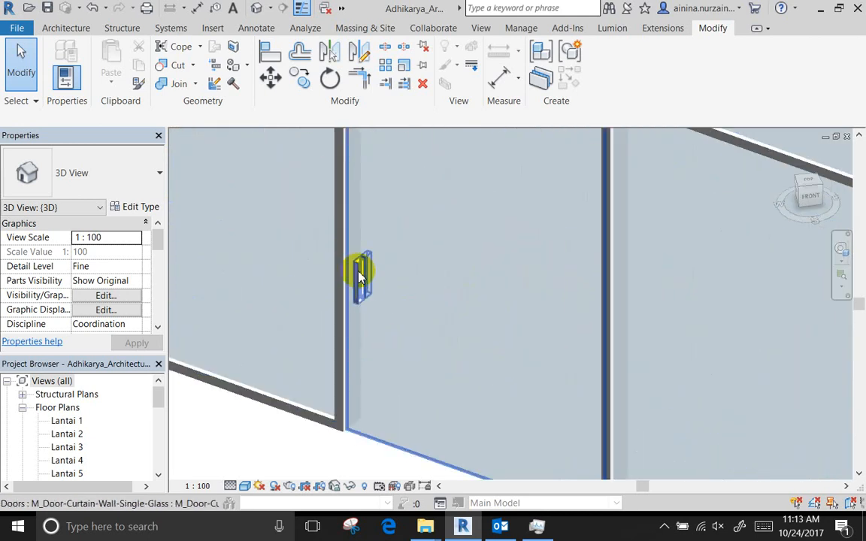
pyautogui.click(231, 486)
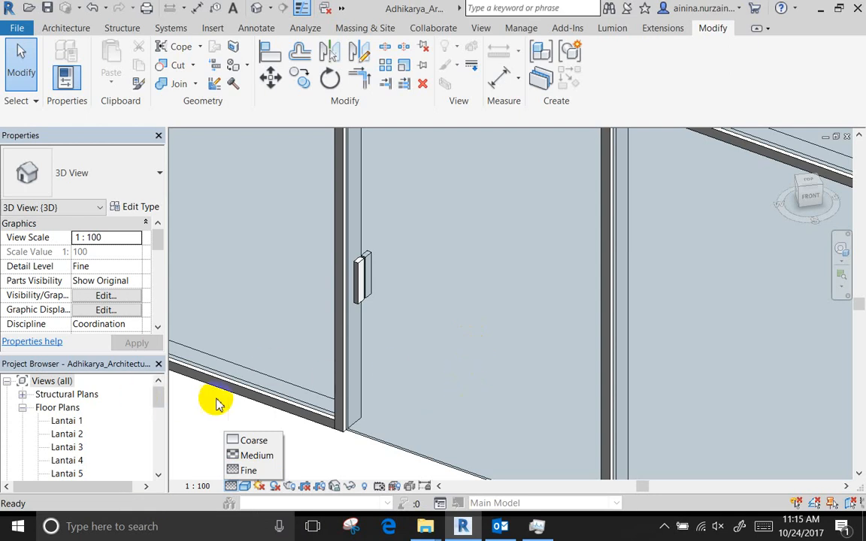
# Unpin and delete the upper-row vertical mullion one panel to the left of the single glass door's left edge
pyautogui.scroll(-6, 215, 403)
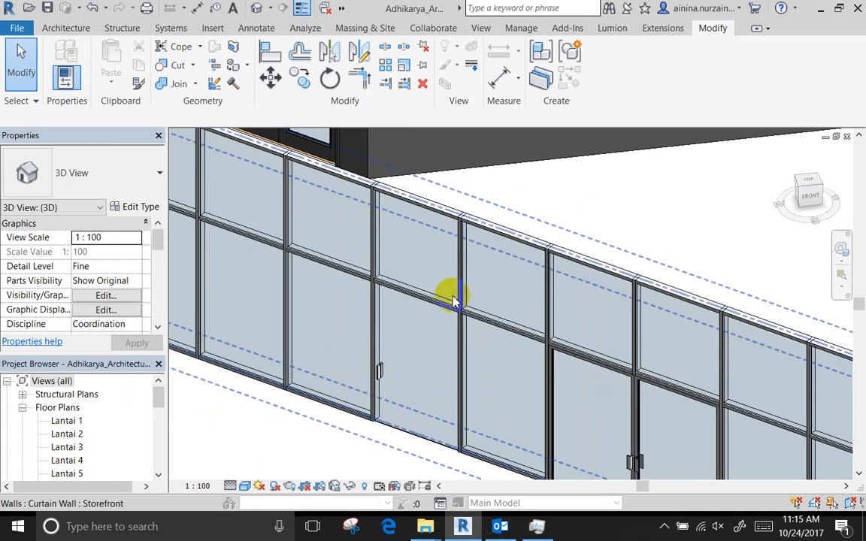
pyautogui.click(287, 218)
pyautogui.press('Escape')
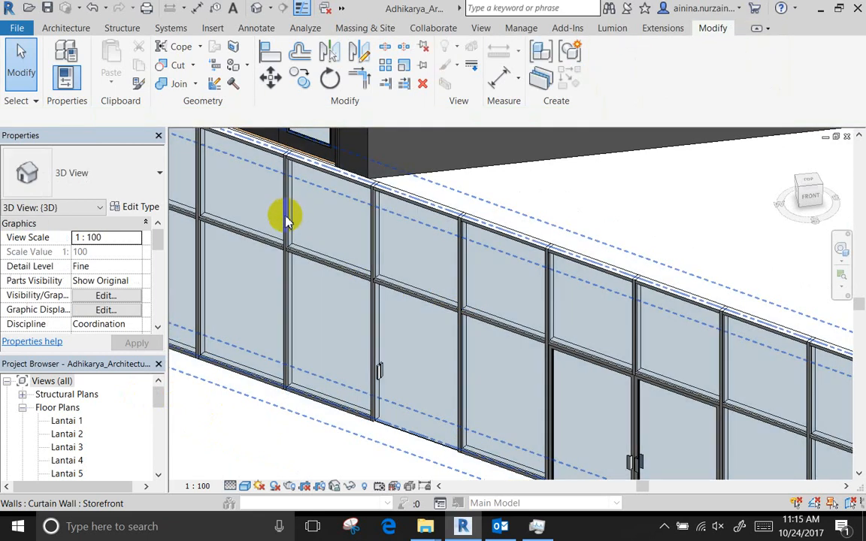
pyautogui.press('Tab')
pyautogui.click(287, 217)
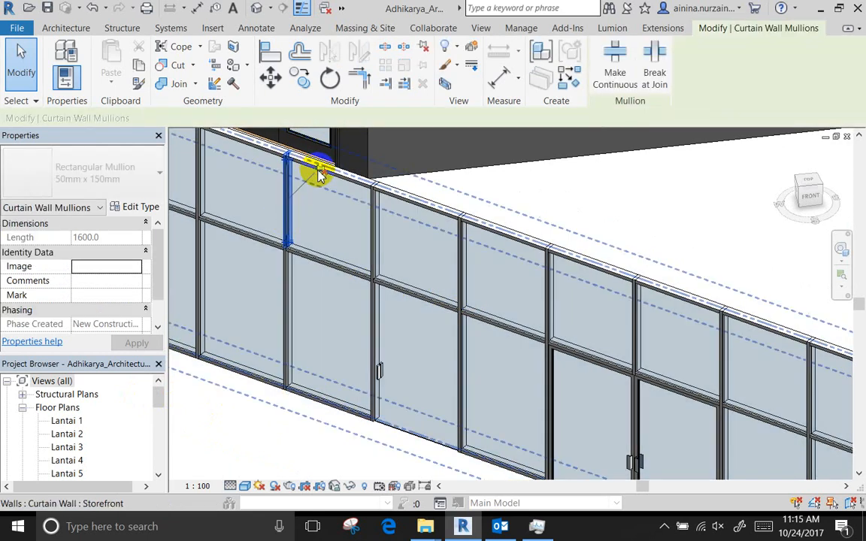
pyautogui.press('Delete')
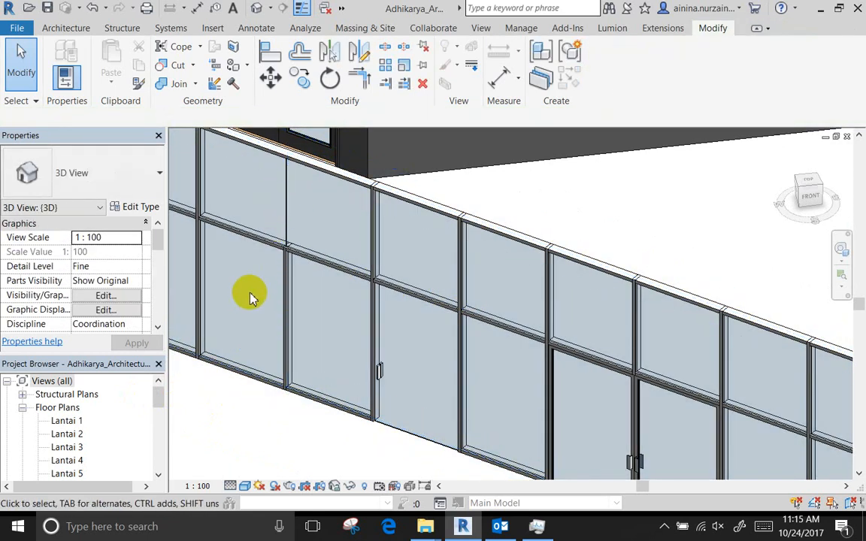
# Place a 50mm x 150mm rectangular mullion on the empty upper-row vertical grid line one panel left of the single glass door
pyautogui.click(67, 28)
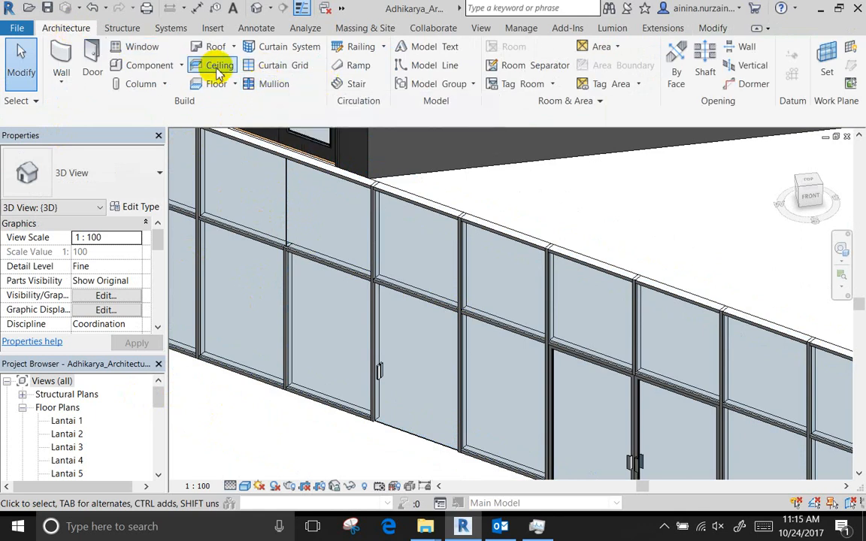
pyautogui.click(265, 84)
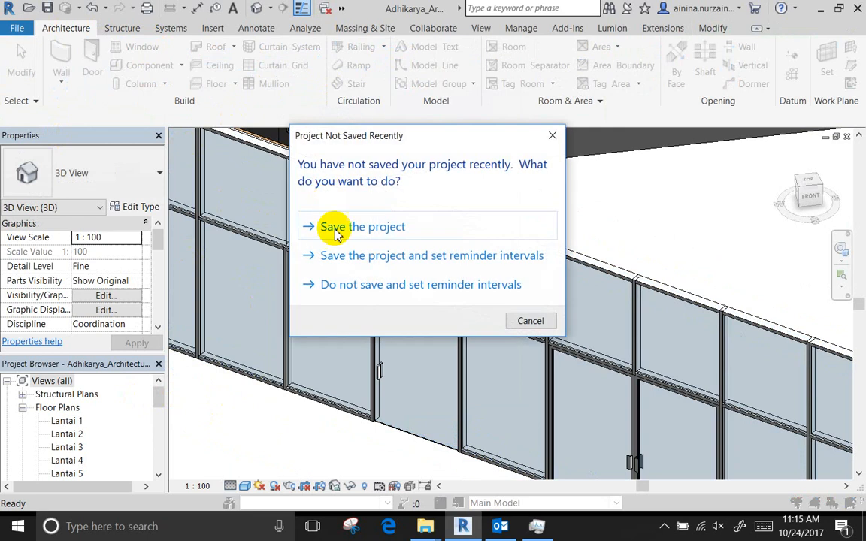
pyautogui.click(540, 328)
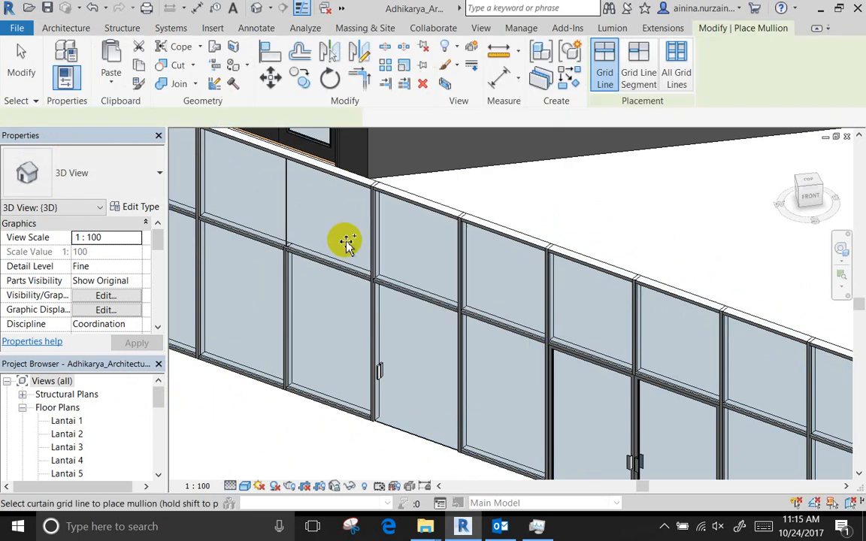
pyautogui.click(289, 215)
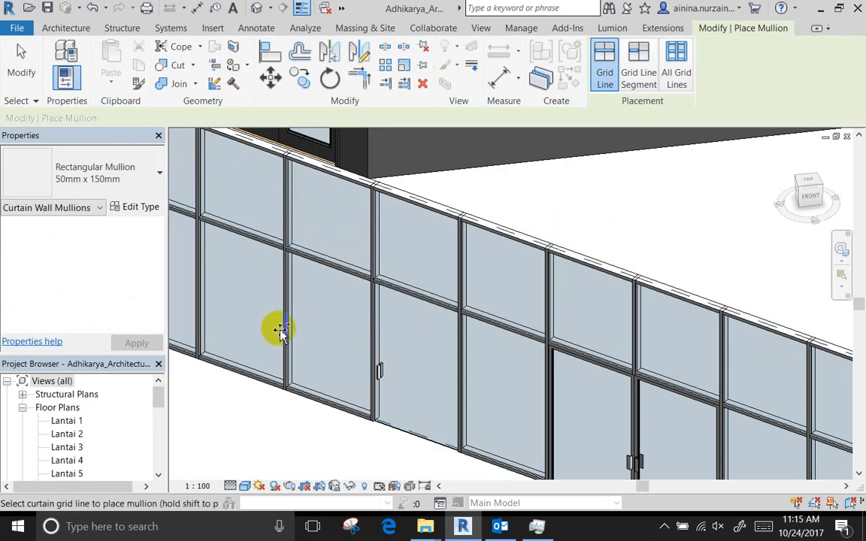
pyautogui.click(21, 68)
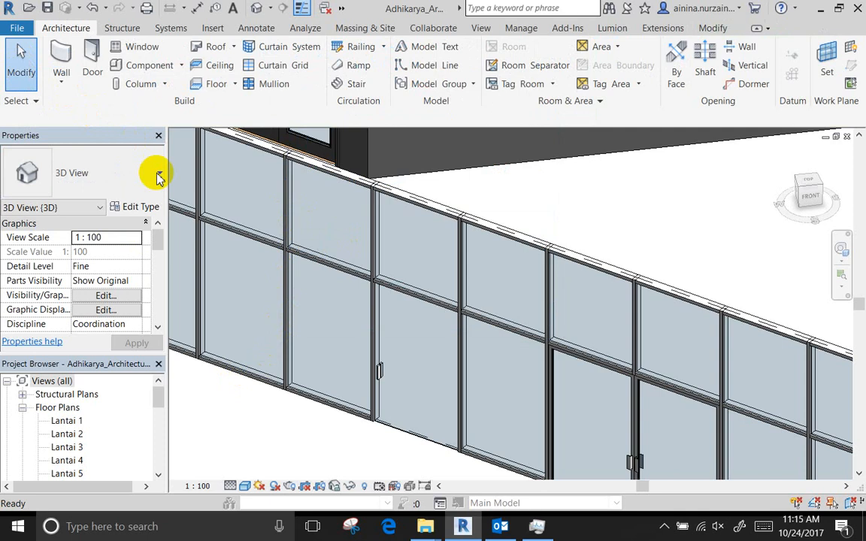
# Delete the upper-row vertical mullion directly above the circular opening nearest the single glass door in the Storefront curtain wall
pyautogui.scroll(-6, 498, 328)
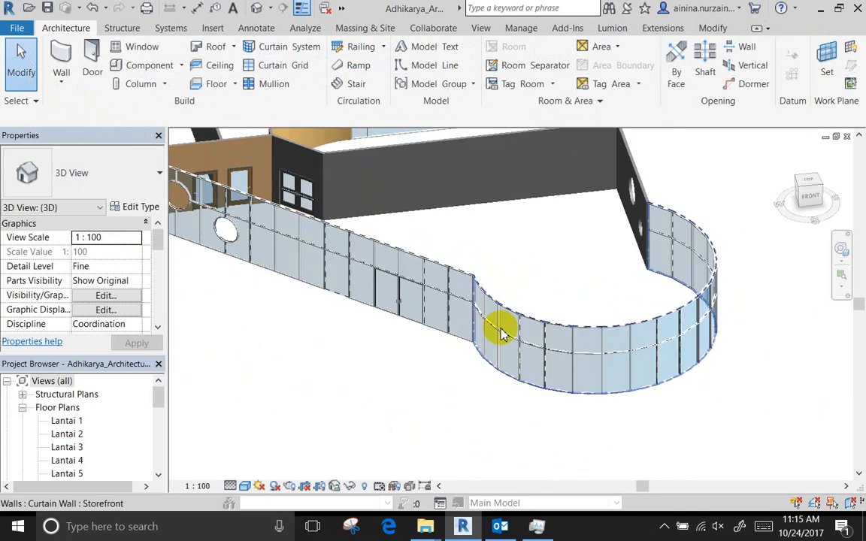
pyautogui.keyDown('shift'); pyautogui.moveTo(556, 338); pyautogui.dragTo(475, 374, button='middle'); pyautogui.keyUp('shift')
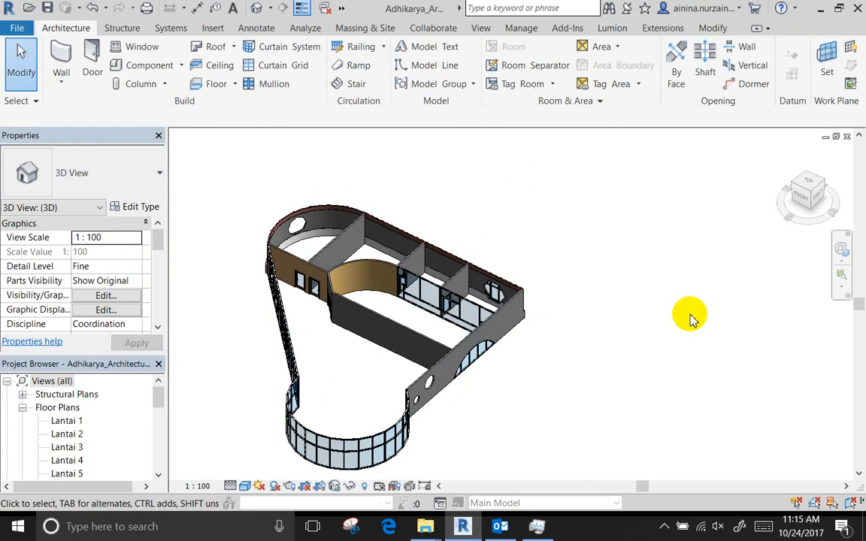
pyautogui.keyDown('shift'); pyautogui.moveTo(265, 437); pyautogui.dragTo(429, 286, button='middle'); pyautogui.keyUp('shift')
pyautogui.scroll(5, 464, 210)
pyautogui.scroll(3, 378, 232)
pyautogui.moveTo(589, 257); pyautogui.dragTo(749, 227, button='middle')
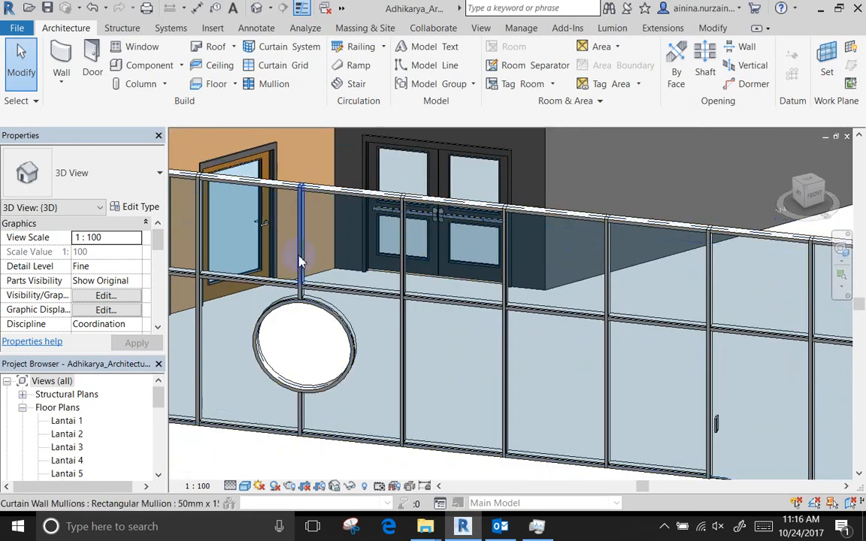
pyautogui.click(301, 225)
pyautogui.press('Escape')
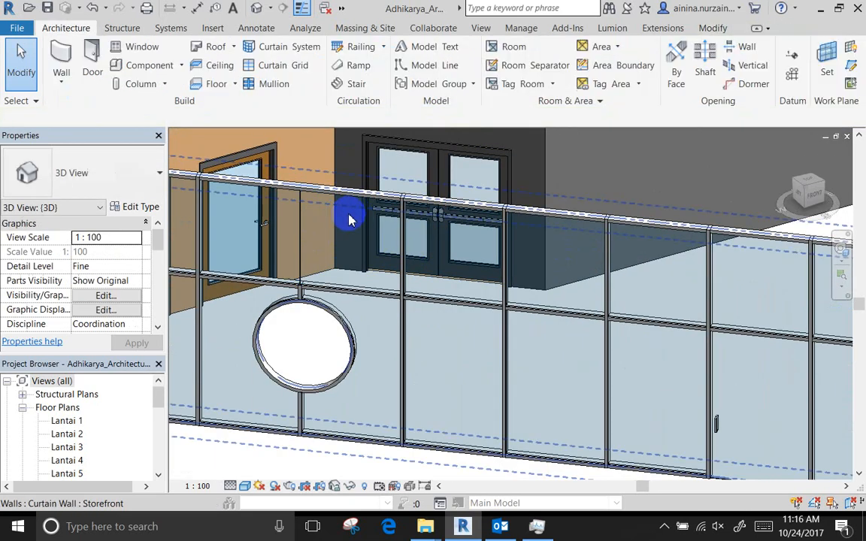
pyautogui.keyDown('shift'); pyautogui.moveTo(292, 218); pyautogui.dragTo(338, 255, button='middle'); pyautogui.keyUp('shift')
pyautogui.moveTo(338, 255); pyautogui.dragTo(363, 226, button='middle')
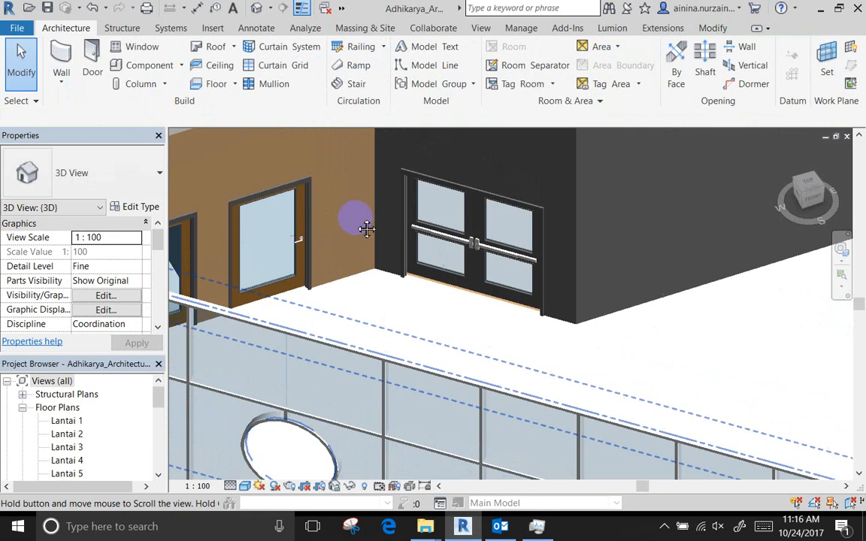
# Place a 50mm x 150mm rectangular mullion on the empty vertical grid line above the curtain wall's circular opening
pyautogui.click(272, 85)
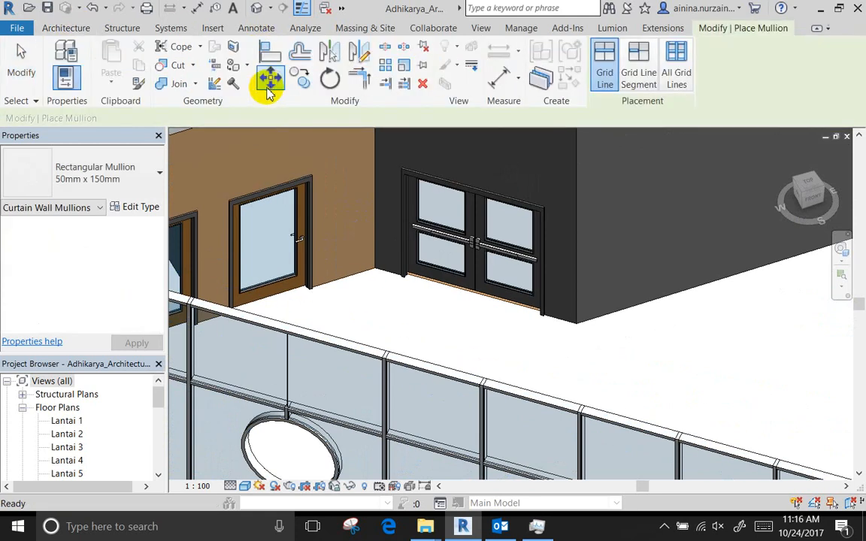
pyautogui.click(288, 370)
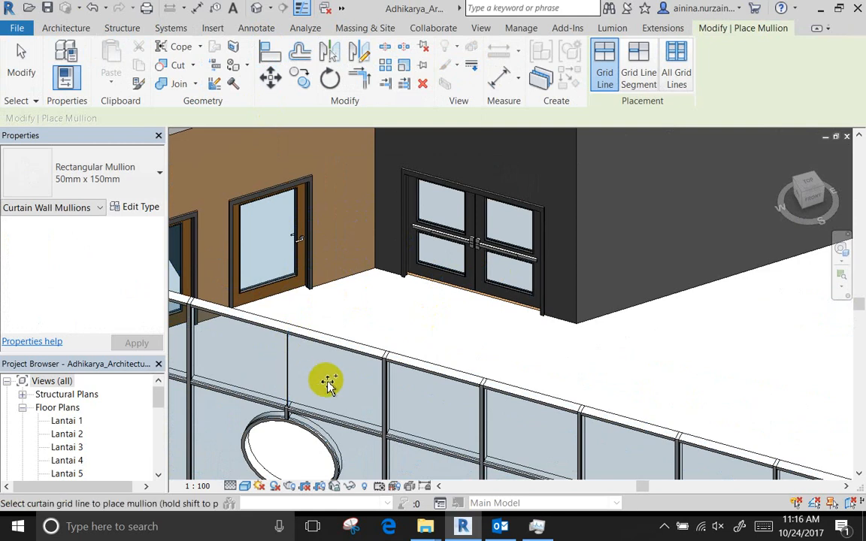
pyautogui.click(288, 369)
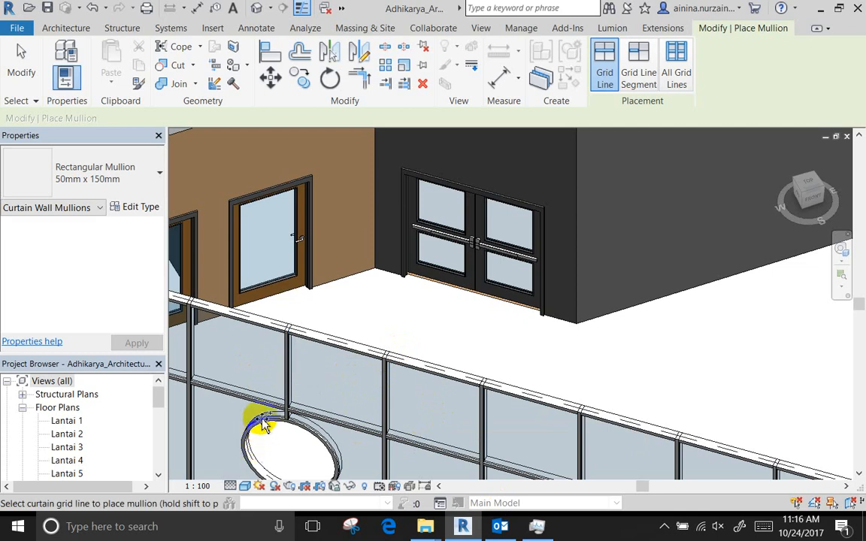
pyautogui.click(22, 56)
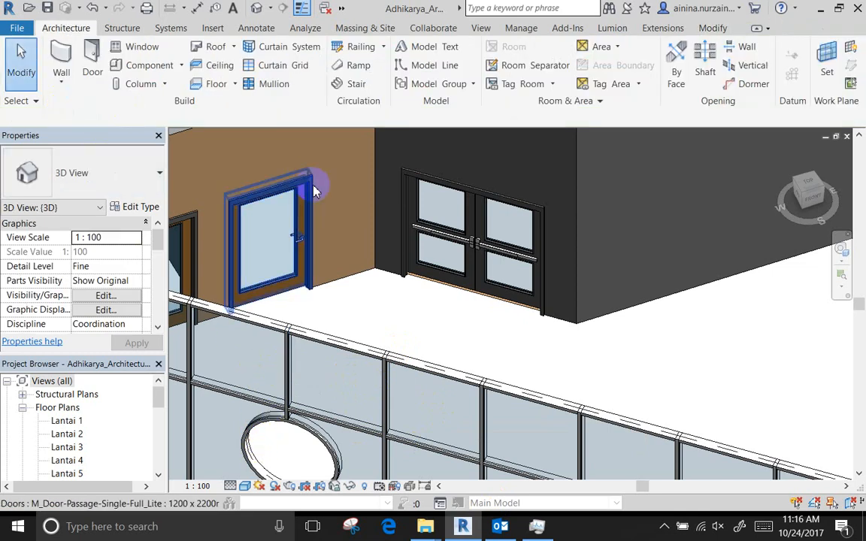
# Examine the building's curtain walls and wall openings in the 3D view, with a brief look at the Lantai 1 floor plan
pyautogui.keyDown('shift'); pyautogui.moveTo(309, 183); pyautogui.dragTo(684, 358, button='middle'); pyautogui.keyUp('shift')
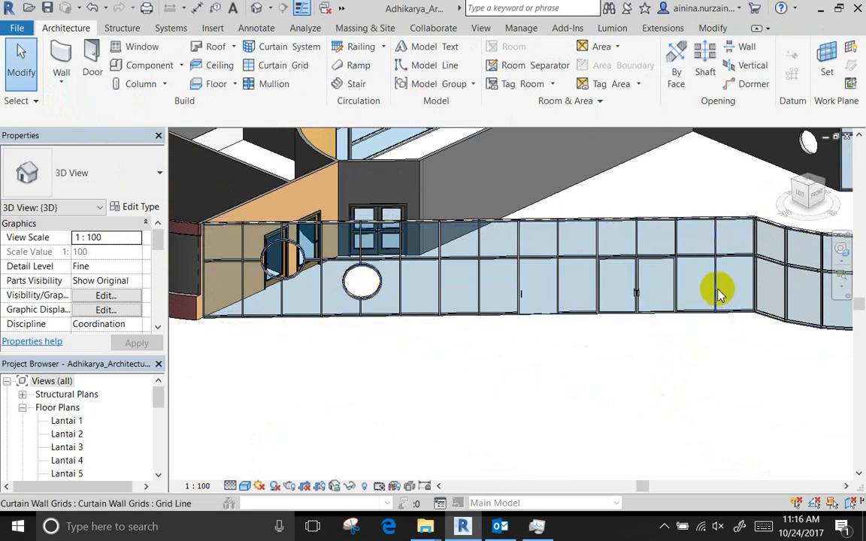
pyautogui.moveTo(716, 293); pyautogui.dragTo(562, 445, button='middle')
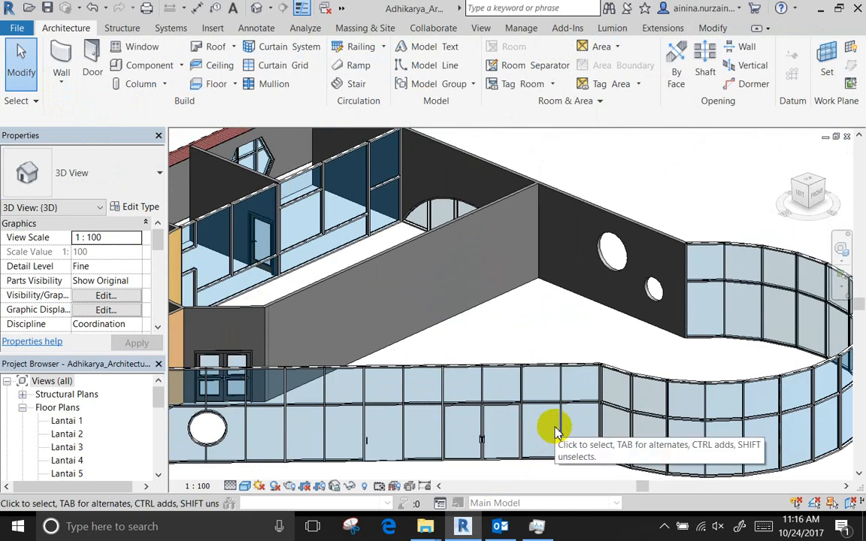
pyautogui.click(73, 422)
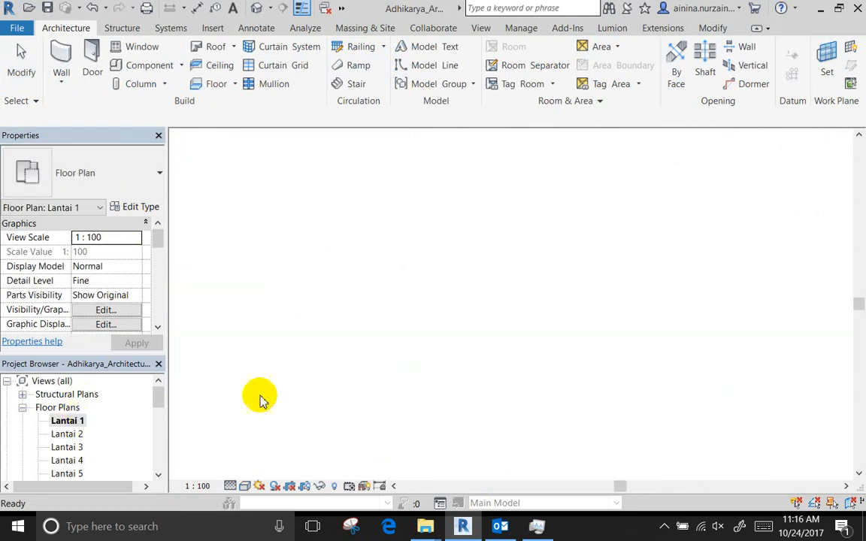
pyautogui.scroll(5, 690, 328)
pyautogui.scroll(-3, 690, 328)
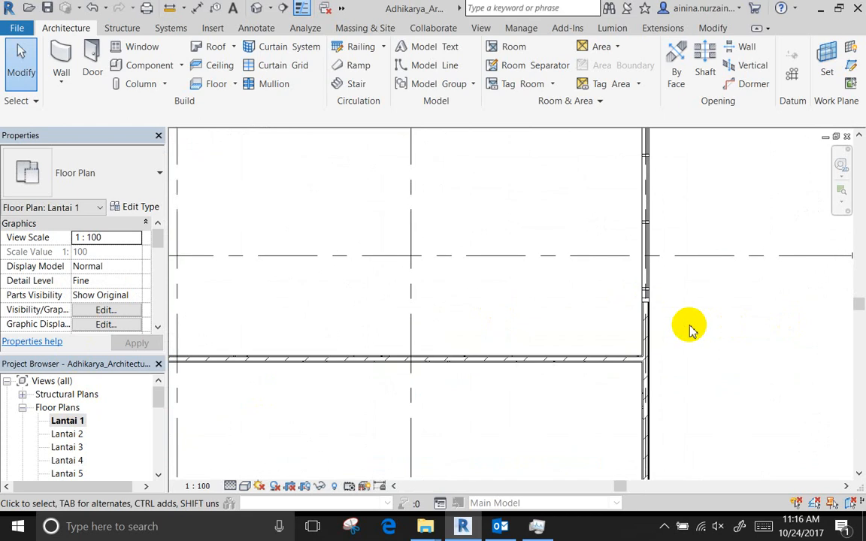
pyautogui.click(258, 7)
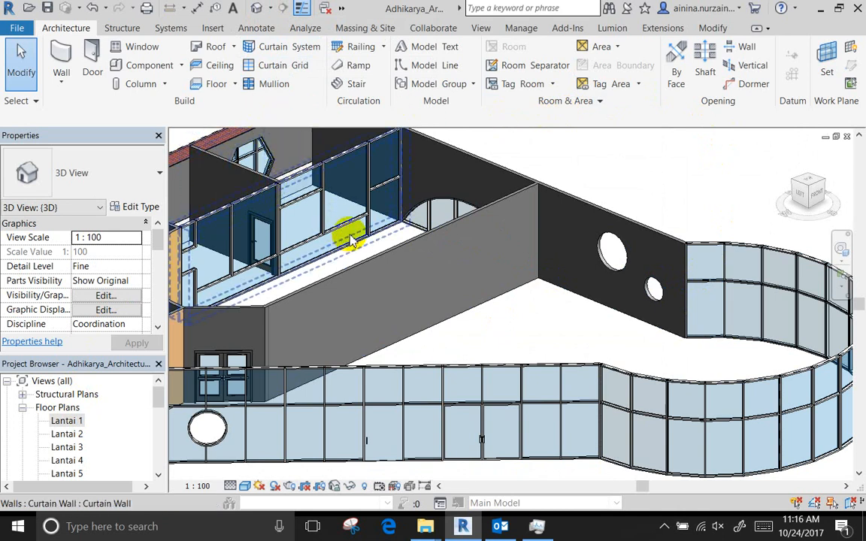
pyautogui.scroll(-3, 348, 232)
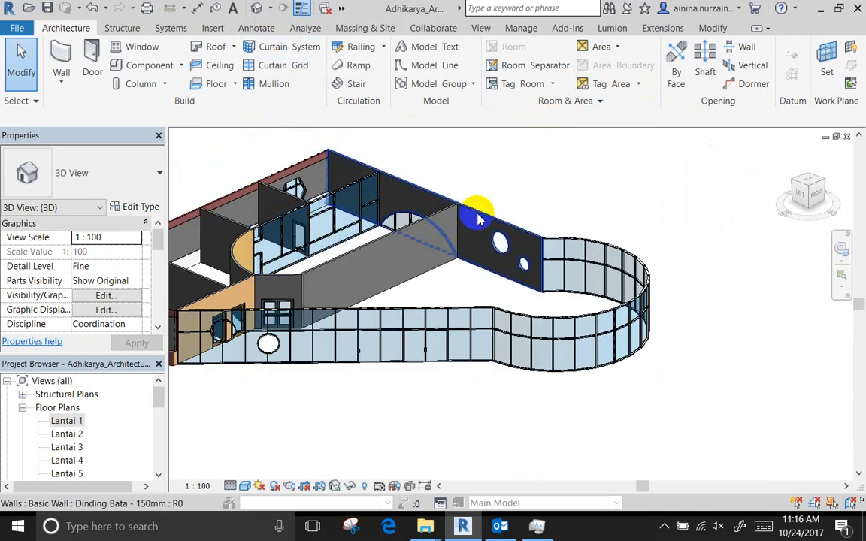
pyautogui.scroll(-2, 480, 218)
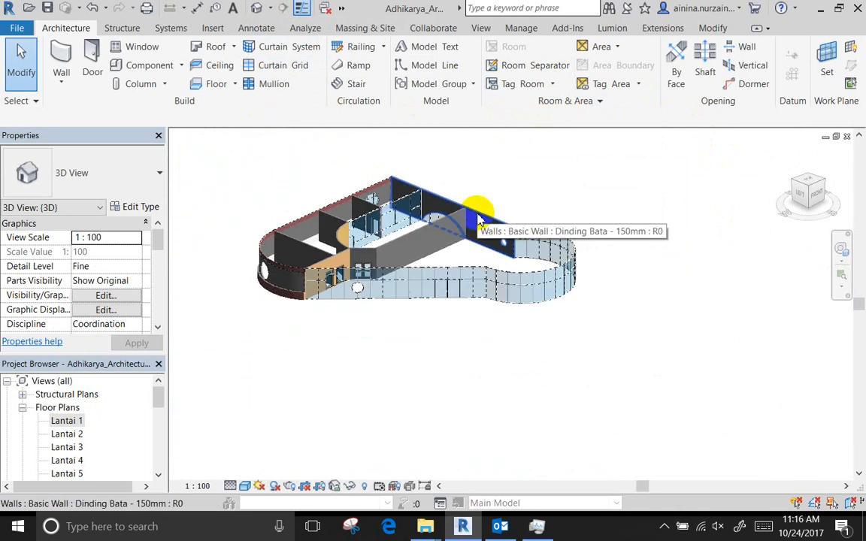
# Examine the walls, doors and embedded curtain windows between grids 3 and 7 in the Lantai 1 floor plan
pyautogui.doubleClick(68, 422)
pyautogui.scroll(-3, 466, 379)
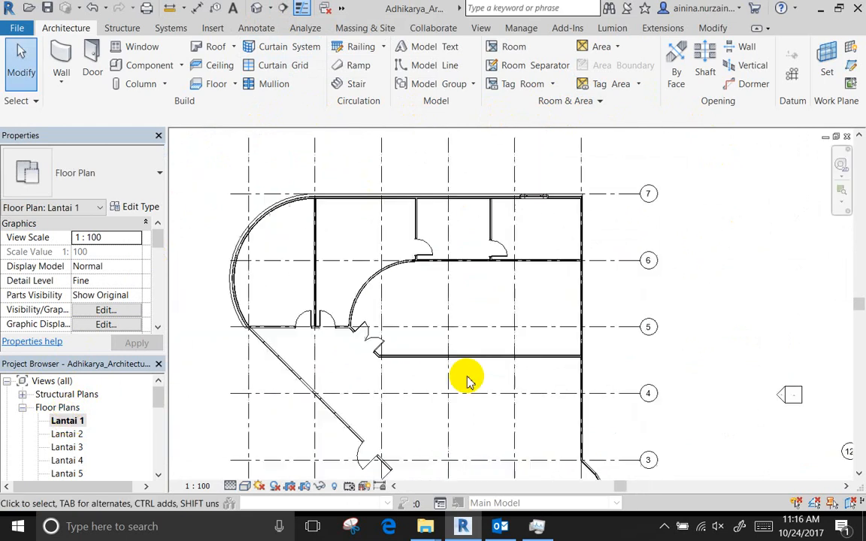
pyautogui.scroll(-1, 466, 379)
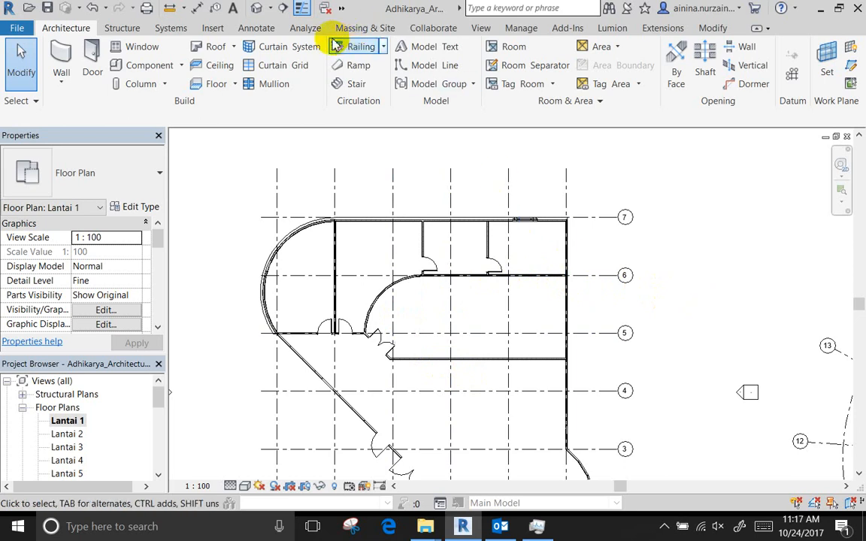
pyautogui.scroll(4, 562, 220)
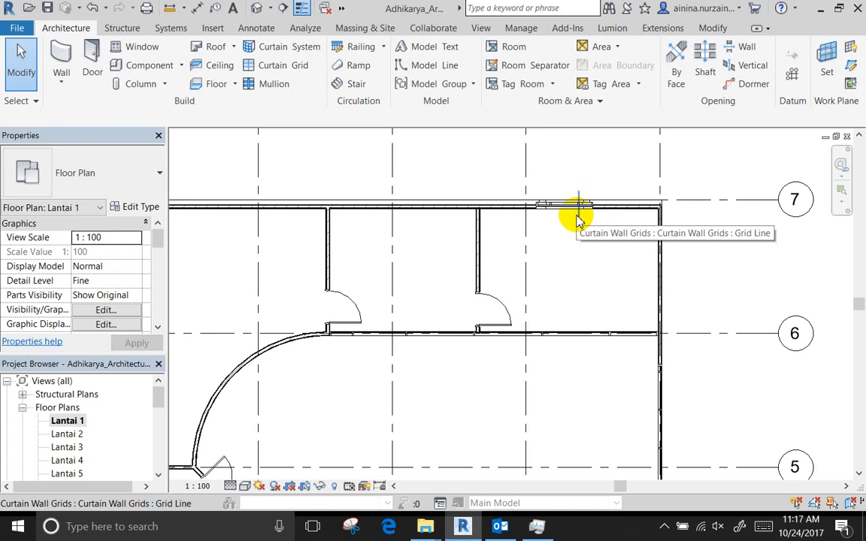
pyautogui.scroll(-6, 575, 217)
pyautogui.scroll(8, 596, 280)
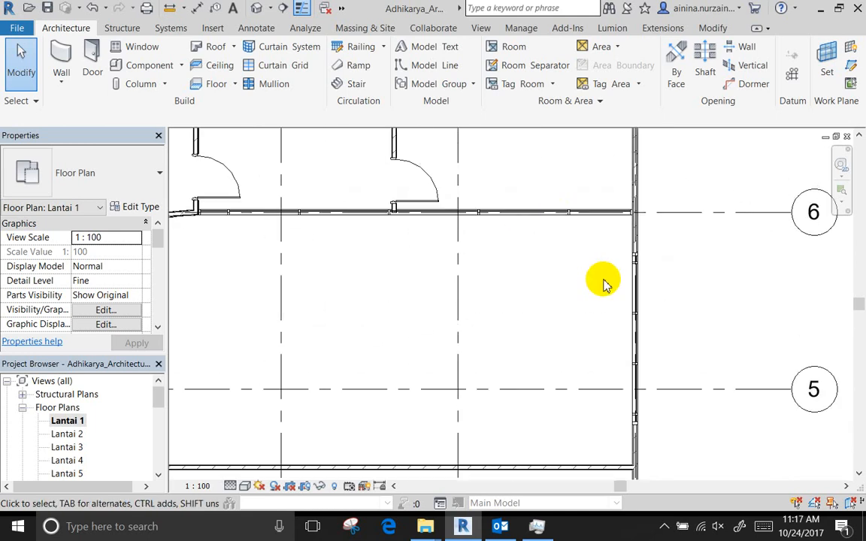
pyautogui.scroll(-3, 606, 284)
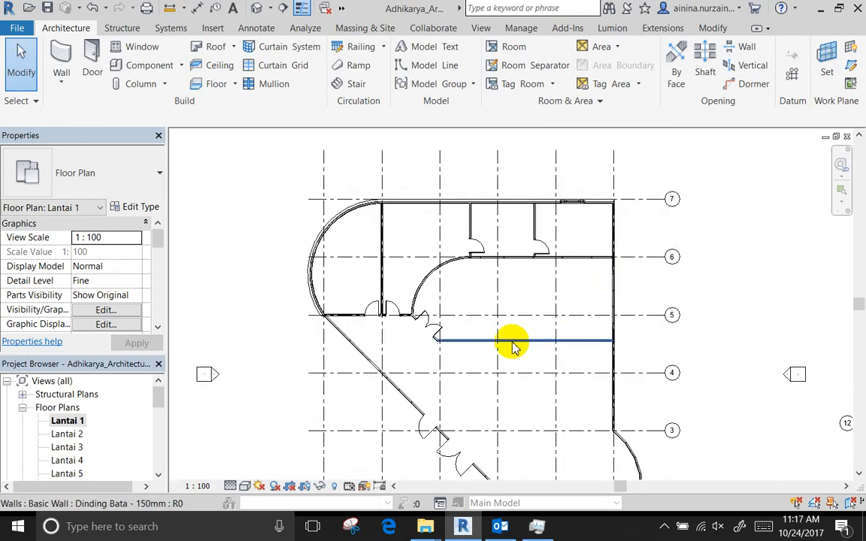
pyautogui.scroll(5, 511, 343)
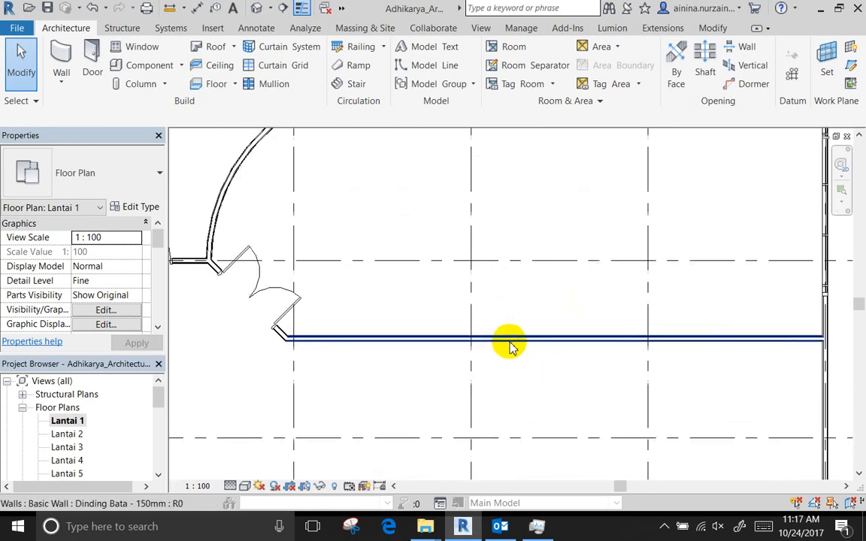
# Return to the 3D view and examine the single and double doors in the Storefront curtain wall
pyautogui.click(257, 8)
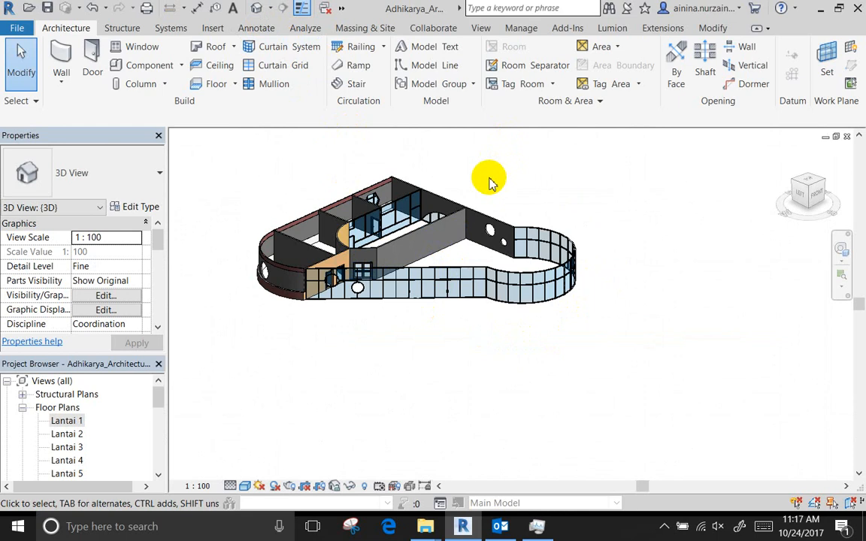
pyautogui.scroll(5, 443, 290)
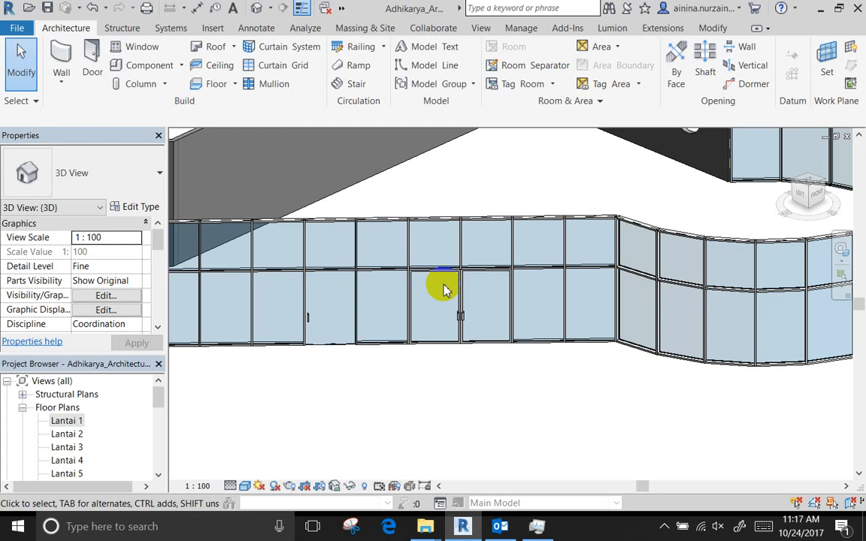
pyautogui.scroll(-5, 442, 305)
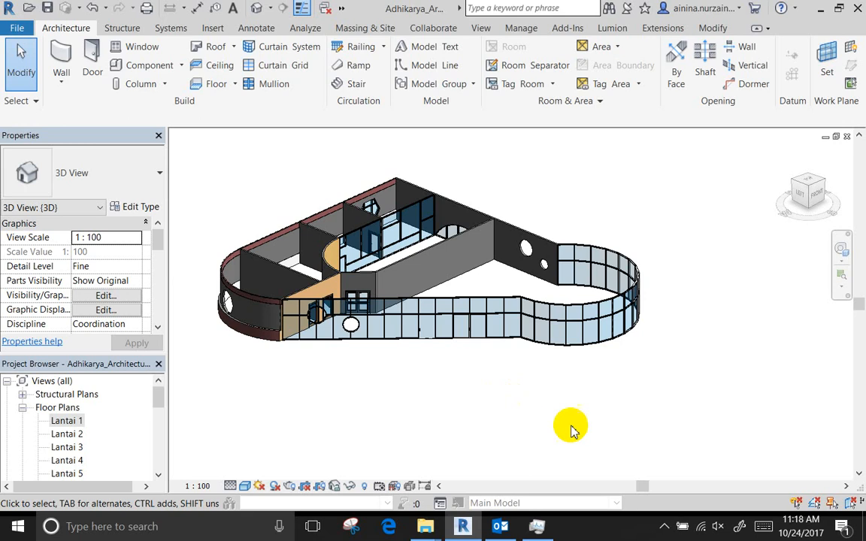
pyautogui.click(663, 526)
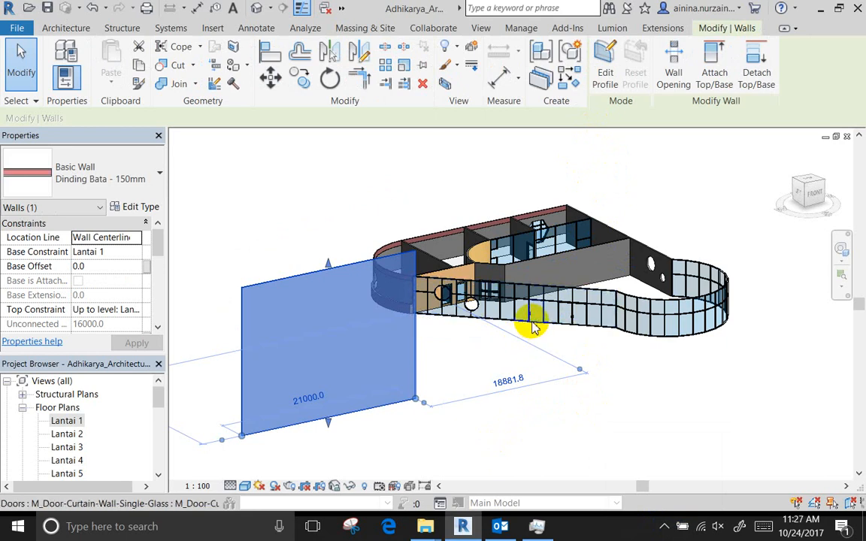
# Open the freestanding Dinding Bata - 150mm wall's profile for editing and sketch a 4100 mm vertical line inside its boundary
pyautogui.click(606, 54)
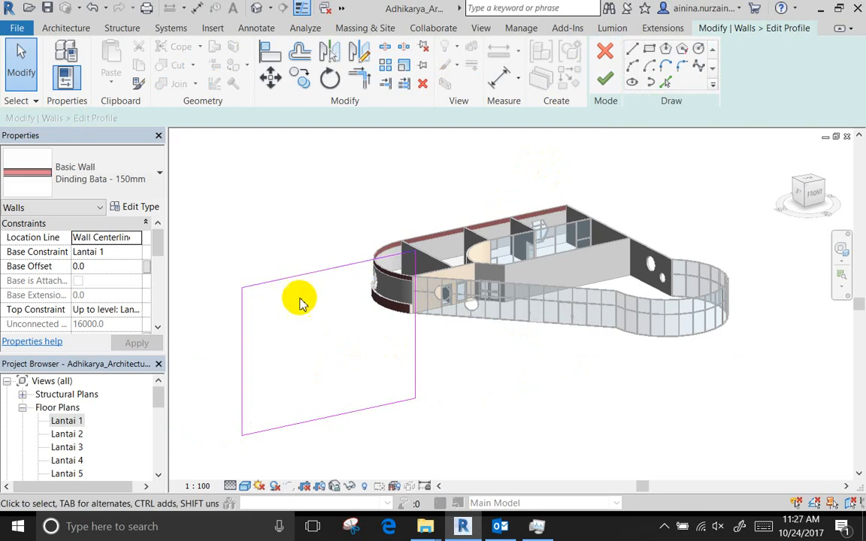
pyautogui.scroll(3, 328, 390)
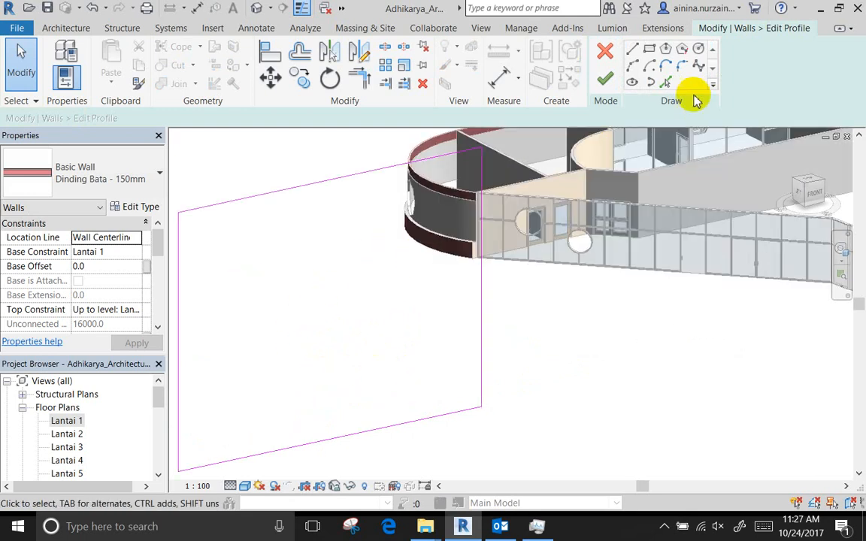
pyautogui.click(631, 53)
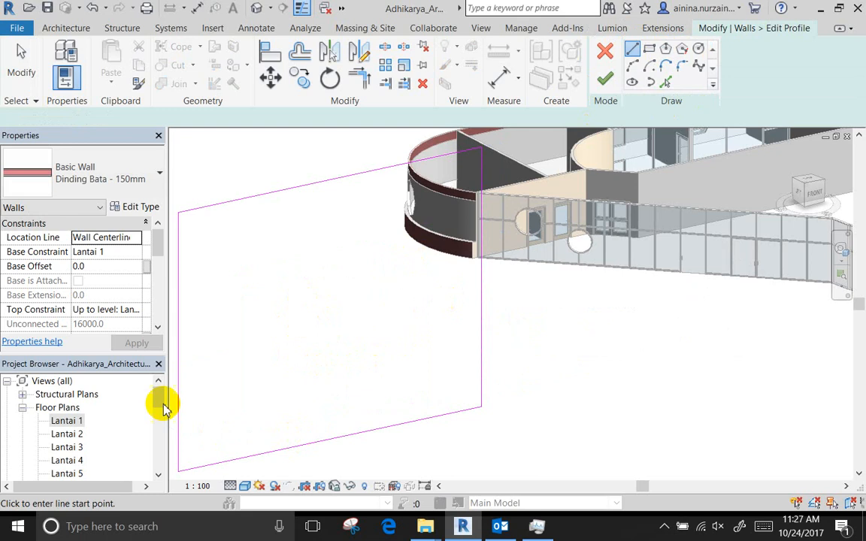
pyautogui.click(241, 390)
pyautogui.click(242, 327)
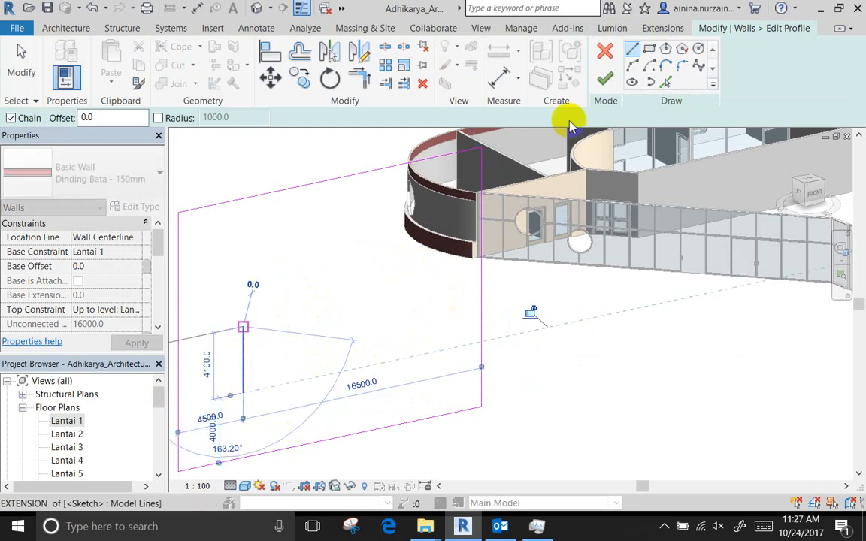
# Sketch an upward-bulging arc of about 10860 mm radius from the line's upper end, and a 3300 mm vertical line down from the arc's far end
pyautogui.click(631, 66)
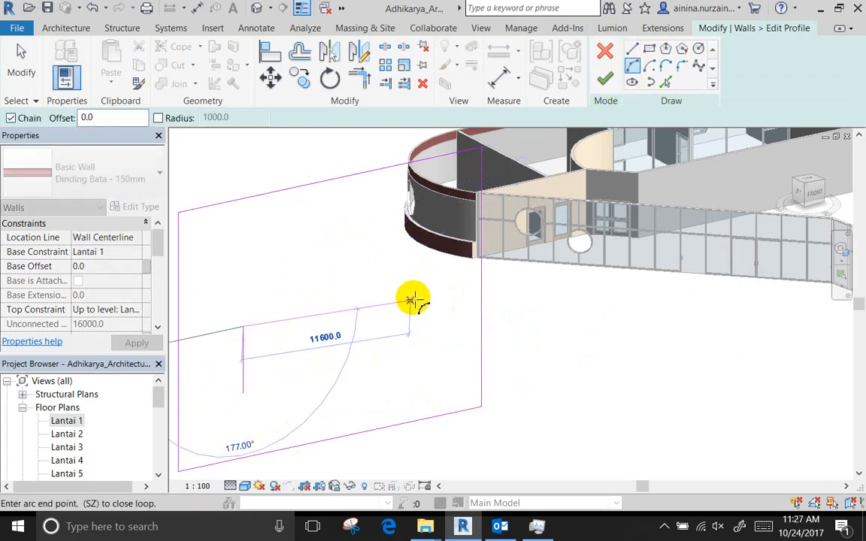
pyautogui.click(417, 289)
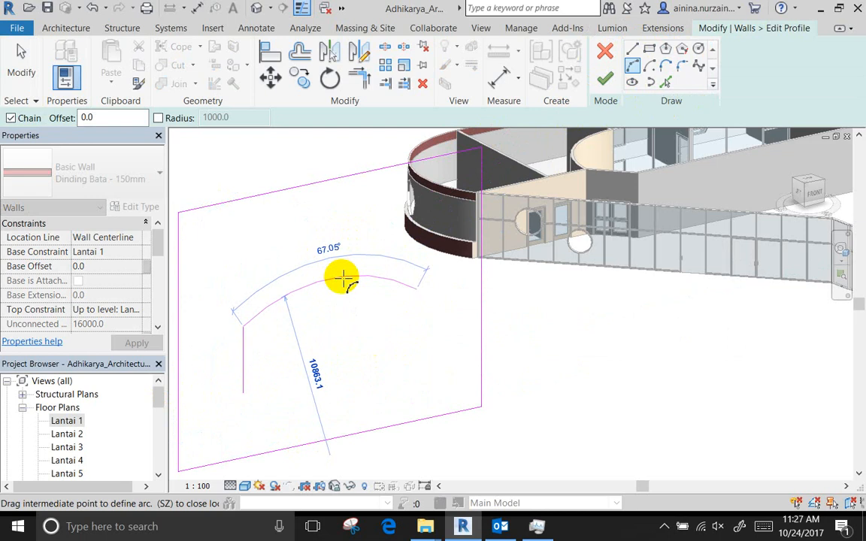
pyautogui.click(342, 277)
pyautogui.click(417, 357)
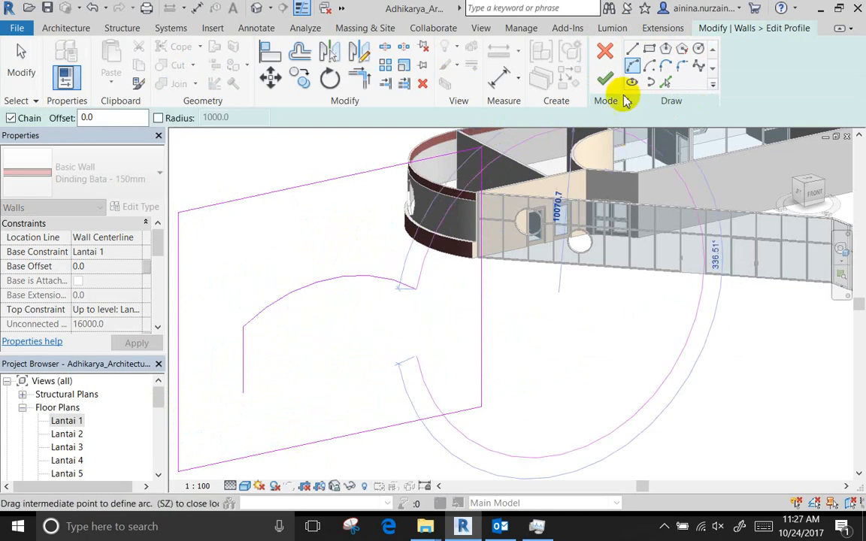
pyautogui.click(630, 49)
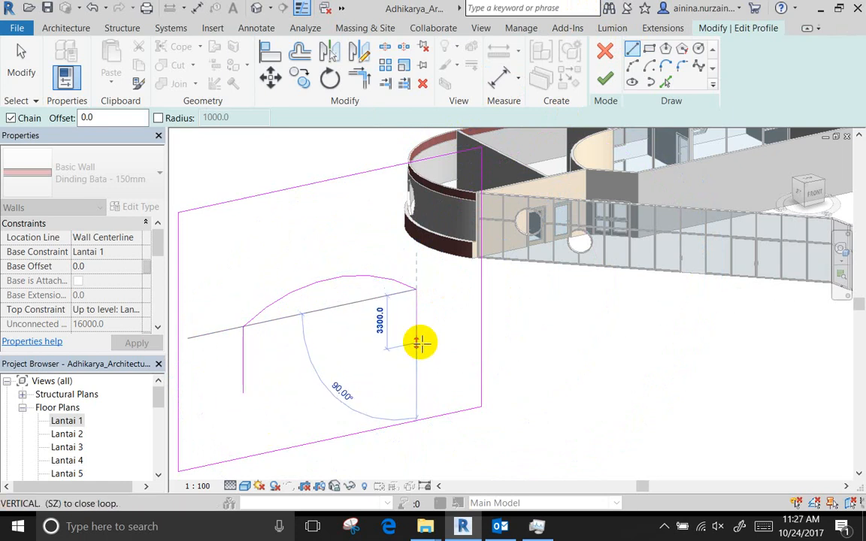
pyautogui.click(417, 345)
# Sketch a downward-bulging arc from the shorter vertical line's lower end to the longer vertical line to close the opening
pyautogui.click(631, 67)
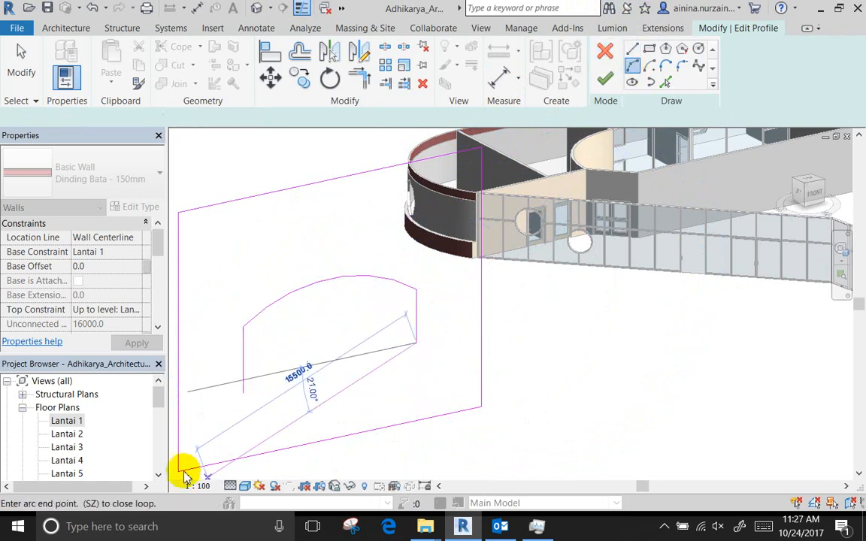
pyautogui.click(242, 381)
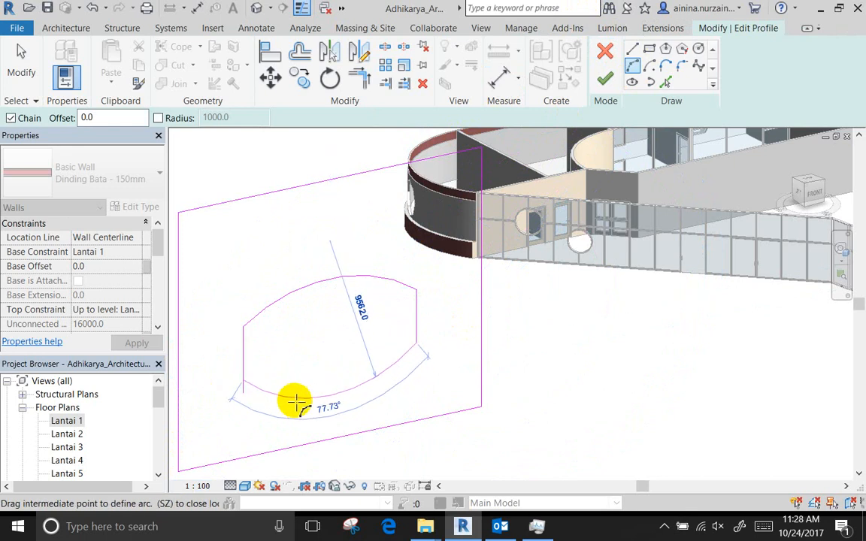
pyautogui.click(293, 404)
# Trim the longer vertical line to a clean corner with the lower arc and finish the wall profile edit
pyautogui.click(361, 75)
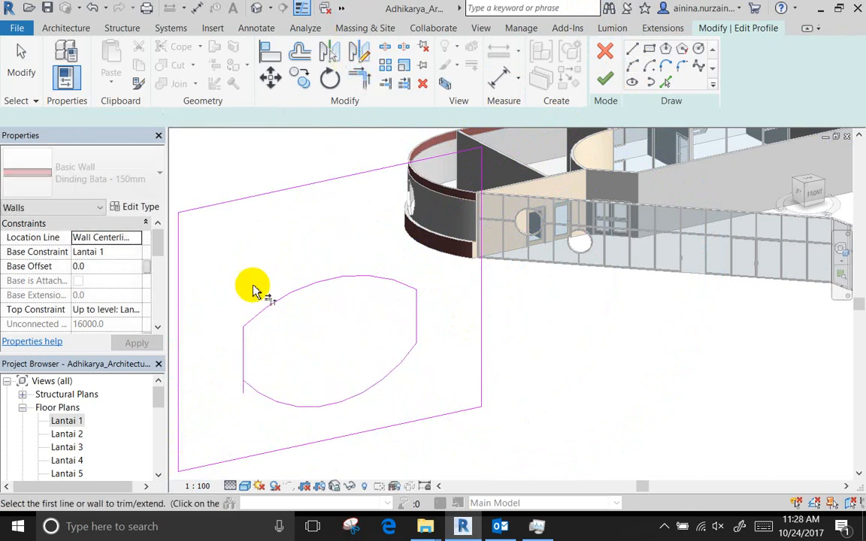
pyautogui.click(243, 372)
pyautogui.click(255, 398)
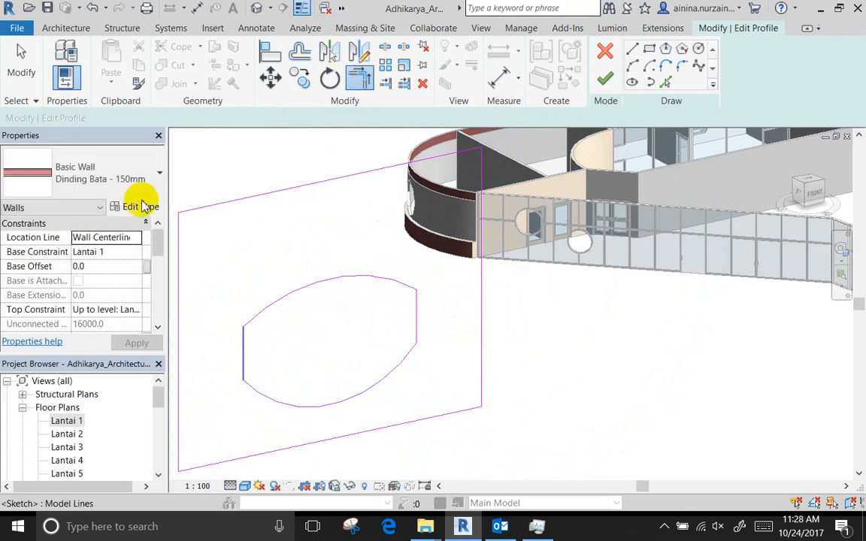
pyautogui.click(21, 62)
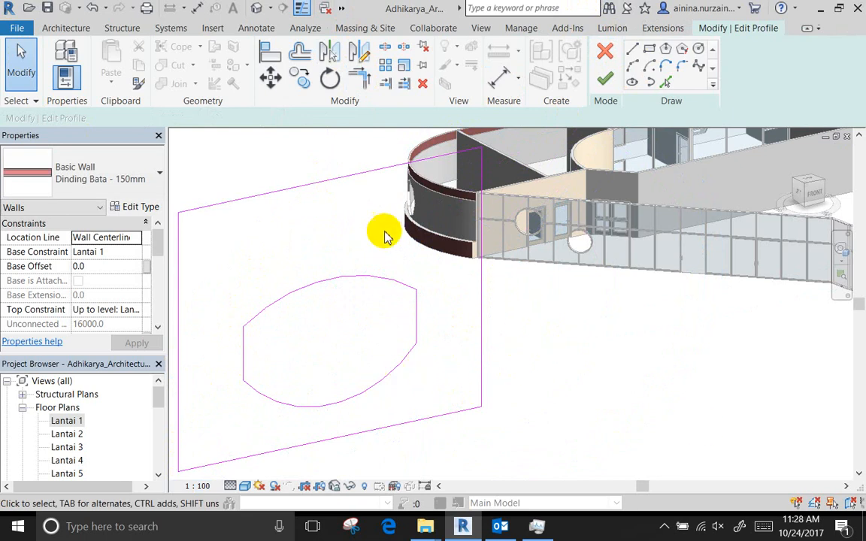
pyautogui.click(606, 79)
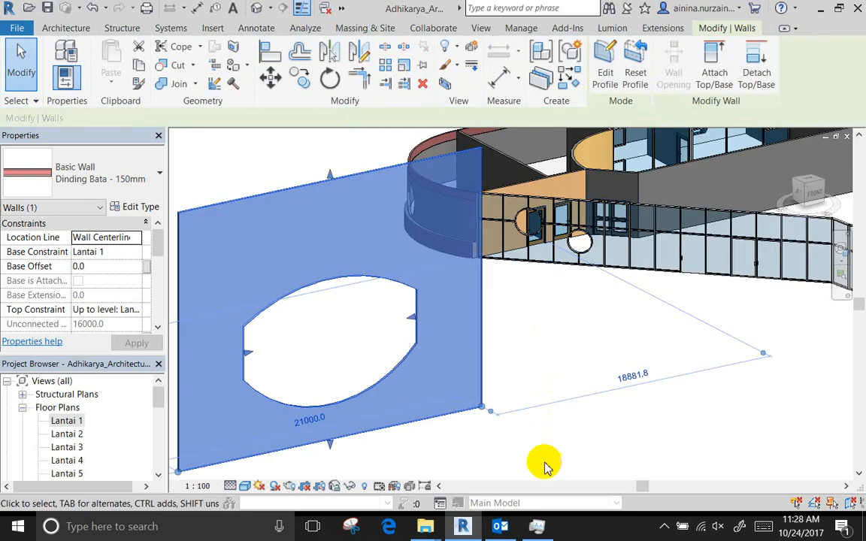
pyautogui.click(637, 475)
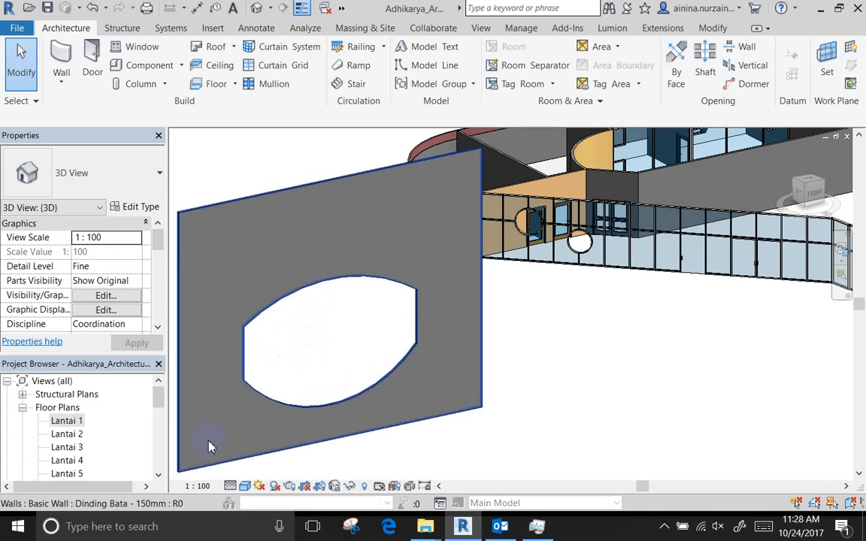
# In the Lantai 1 floor plan, draw an Exterior Glazing curtain wall 19900 mm long along the centerline of the freestanding brick wall
pyautogui.doubleClick(74, 422)
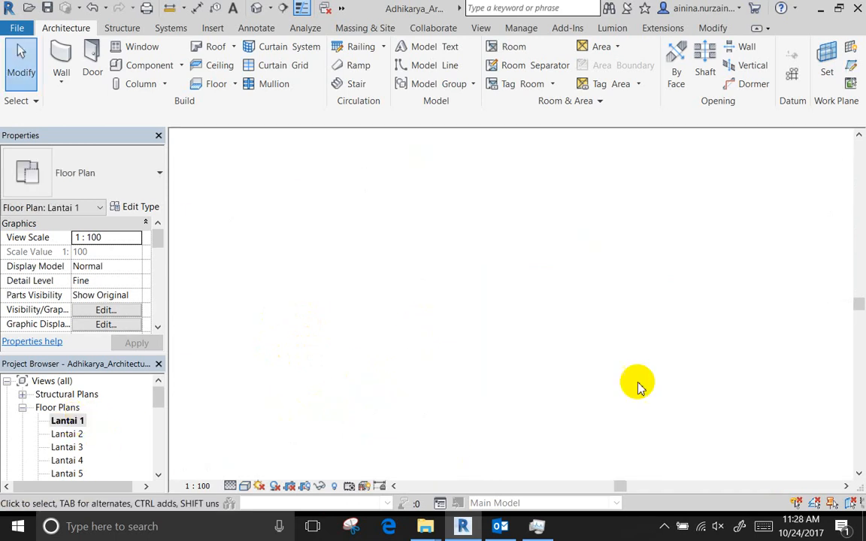
pyautogui.scroll(5, 380, 305)
pyautogui.moveTo(586, 381); pyautogui.dragTo(740, 361, button='middle')
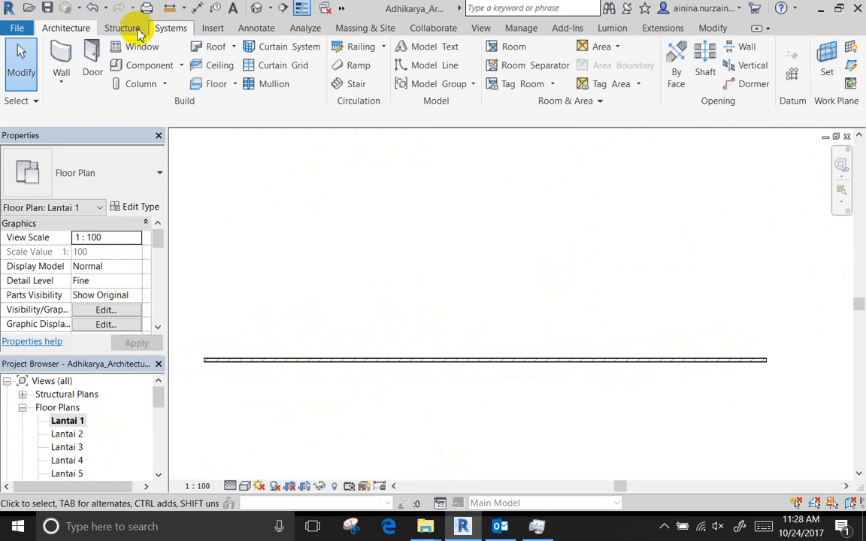
pyautogui.click(63, 54)
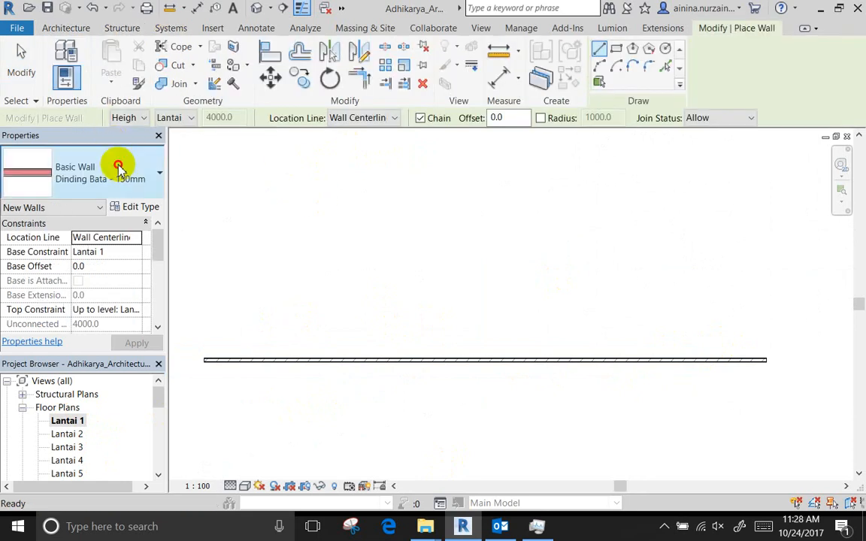
pyautogui.click(116, 165)
pyautogui.scroll(-5, 105, 338)
pyautogui.scroll(-8, 105, 339)
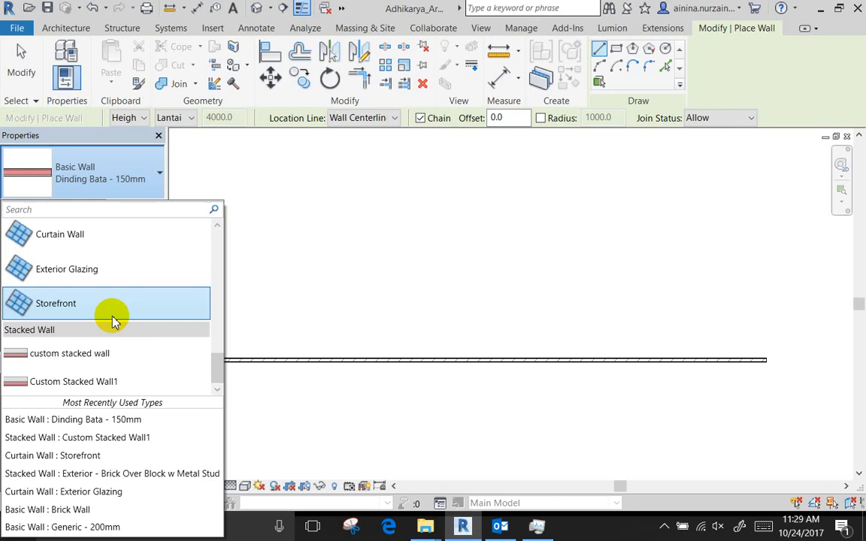
pyautogui.click(153, 269)
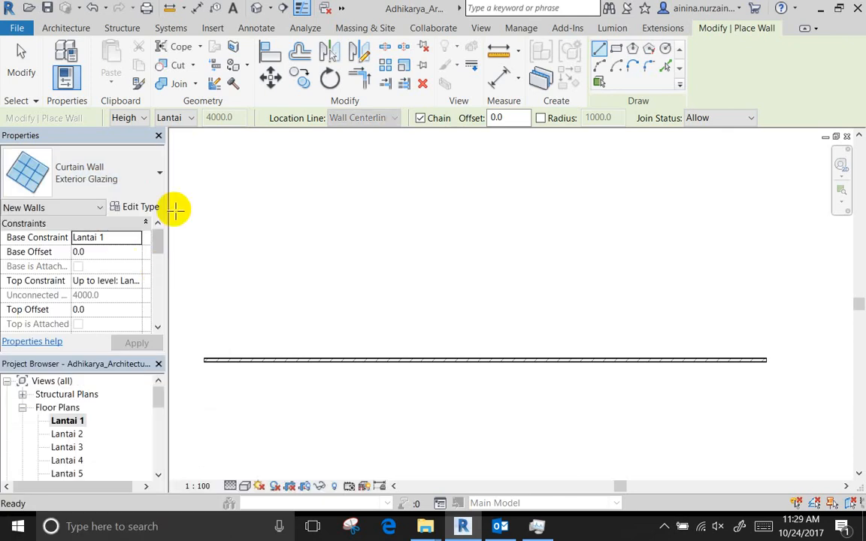
pyautogui.click(118, 188)
pyautogui.click(97, 270)
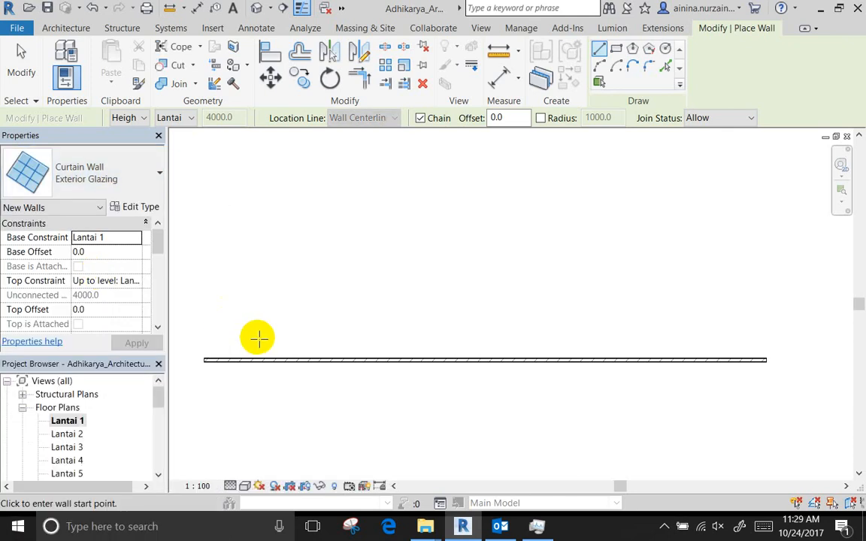
pyautogui.click(216, 360)
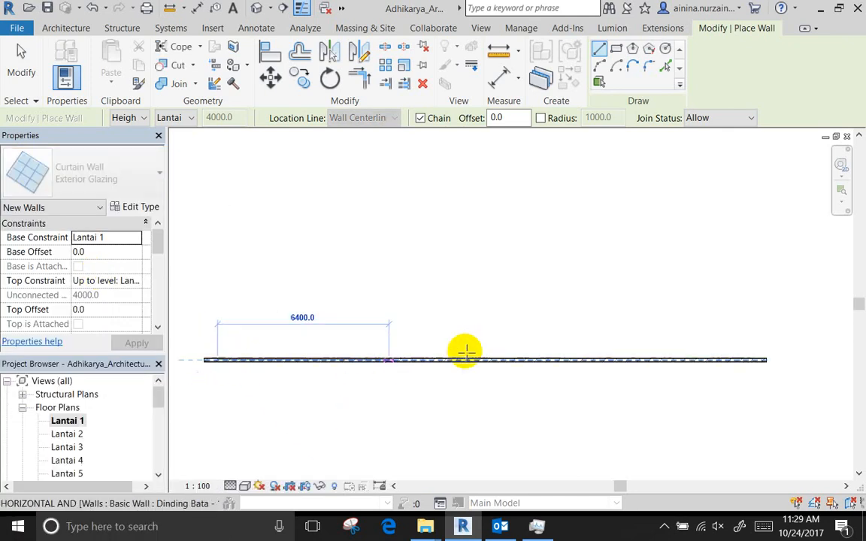
pyautogui.click(751, 360)
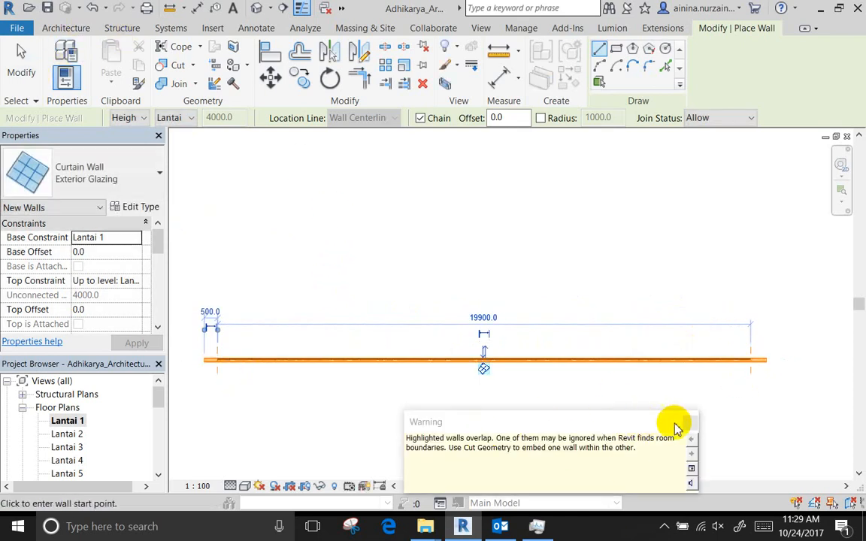
pyautogui.click(690, 423)
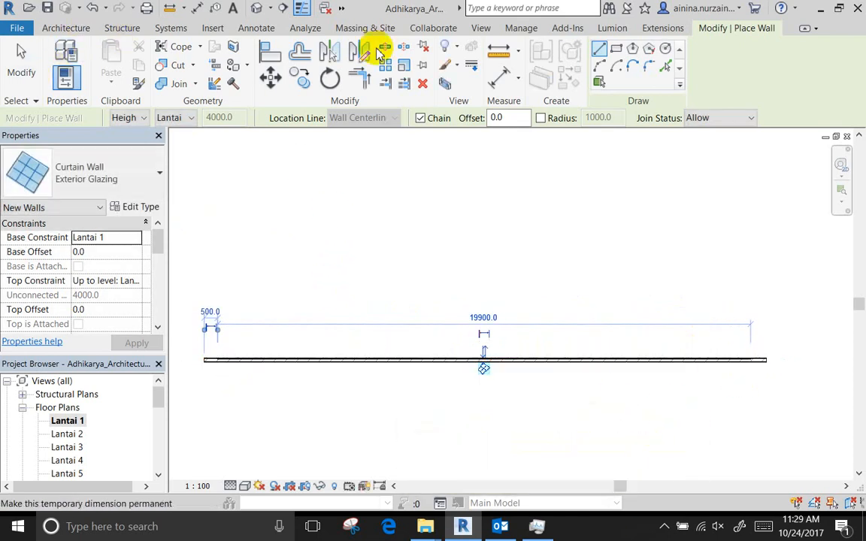
# In the 3D view, raise the Exterior Glazing curtain wall's top constraint to the level that gives a 16000 mm height
pyautogui.click(256, 8)
pyautogui.press('Escape')
pyautogui.press('Escape')
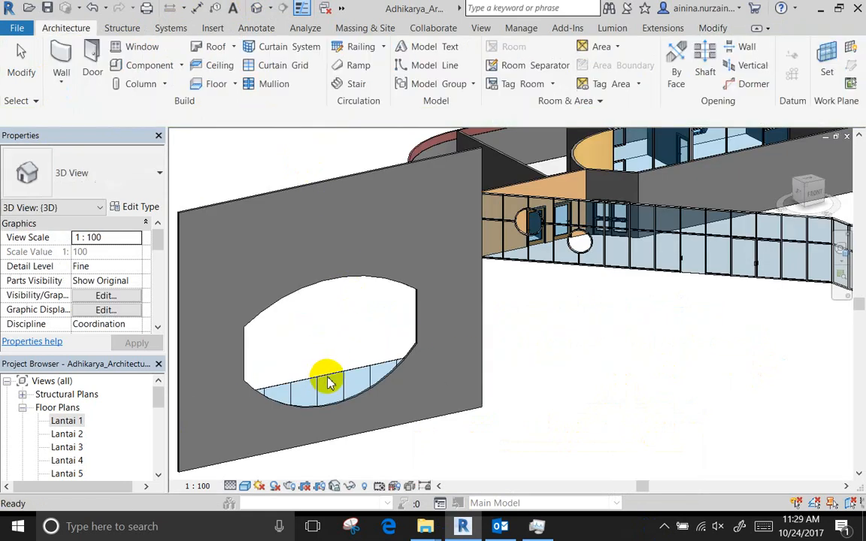
pyautogui.click(319, 362)
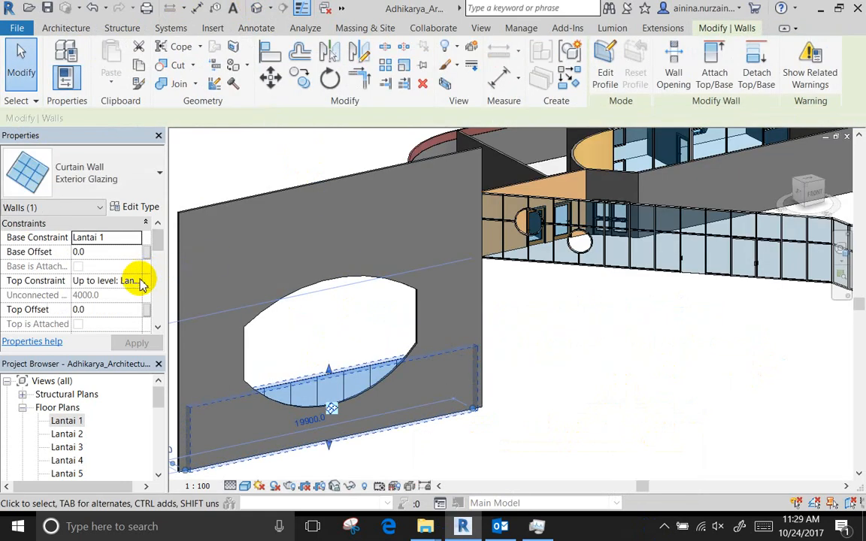
pyautogui.click(135, 280)
pyautogui.click(114, 353)
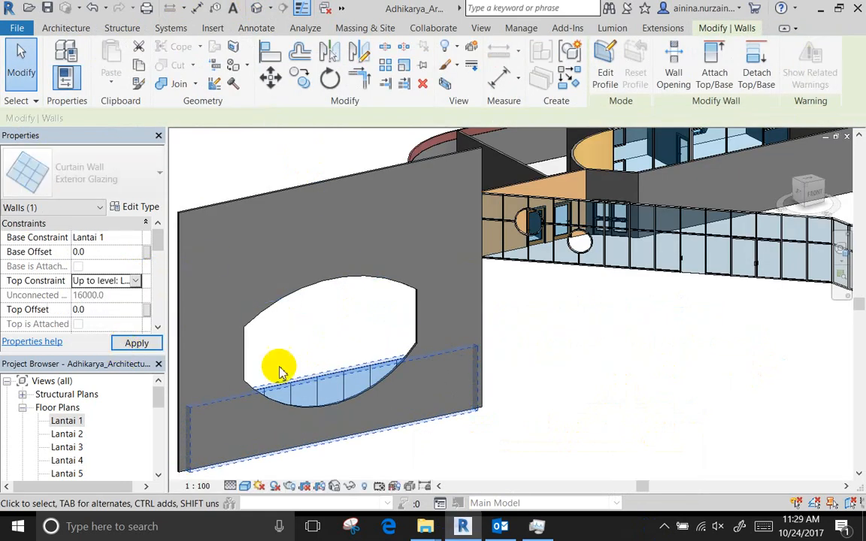
pyautogui.click(546, 368)
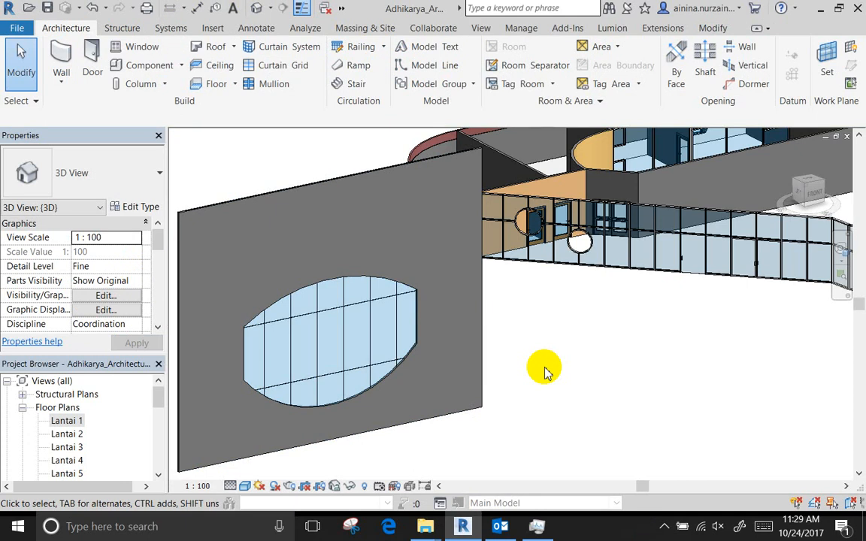
# Examine the Exterior Glazing curtain wall and its grid lines inside the freestanding wall's curved opening
pyautogui.click(288, 343)
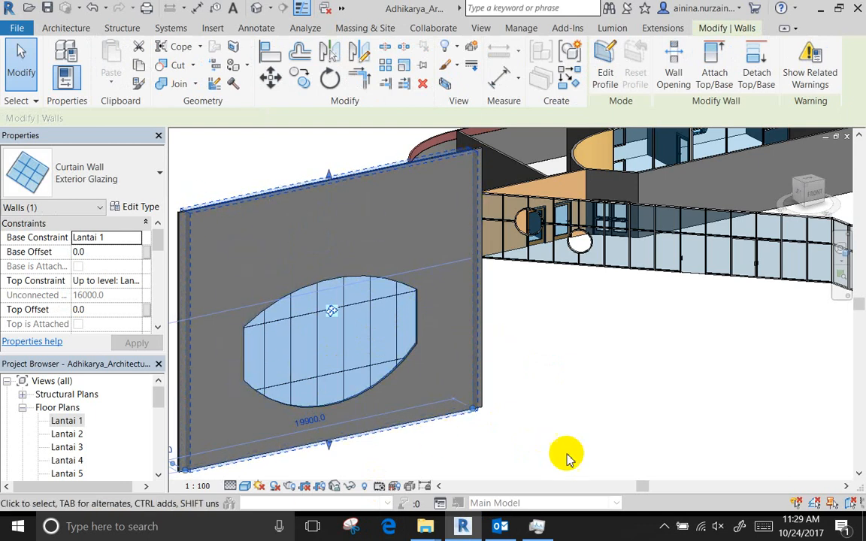
pyautogui.click(508, 391)
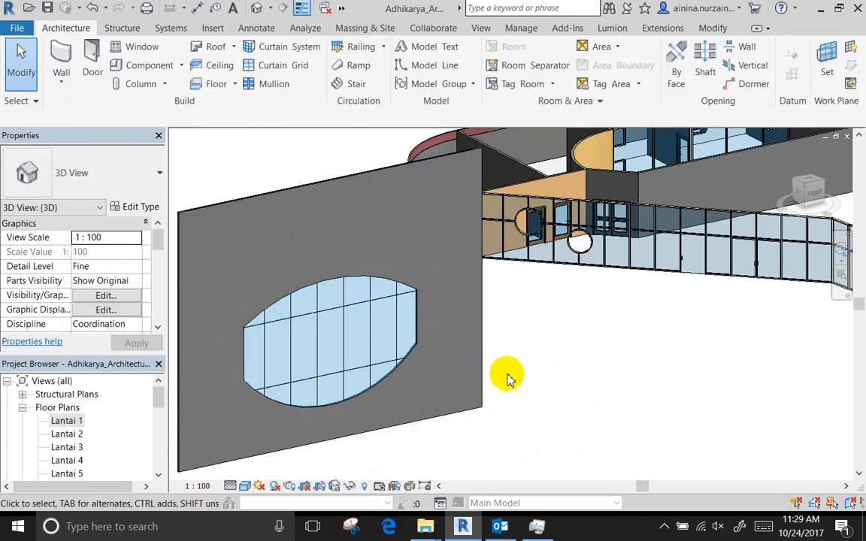
pyautogui.click(329, 304)
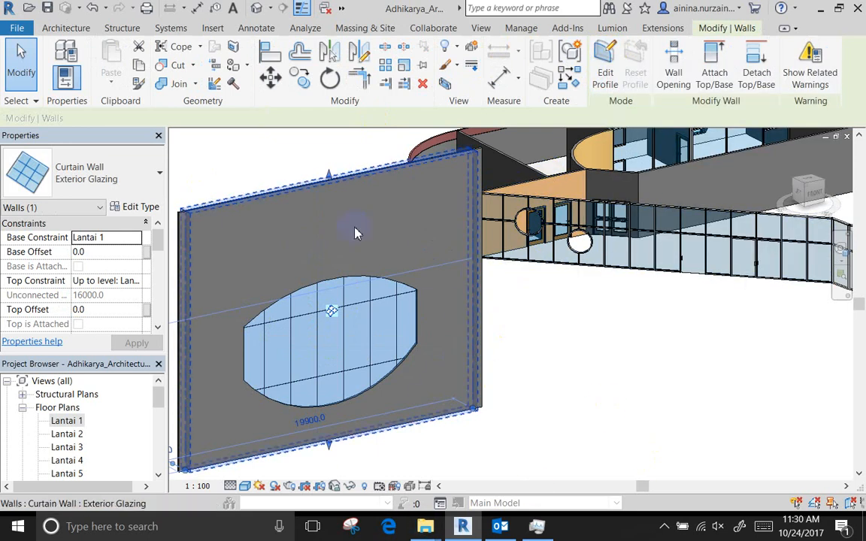
pyautogui.click(615, 429)
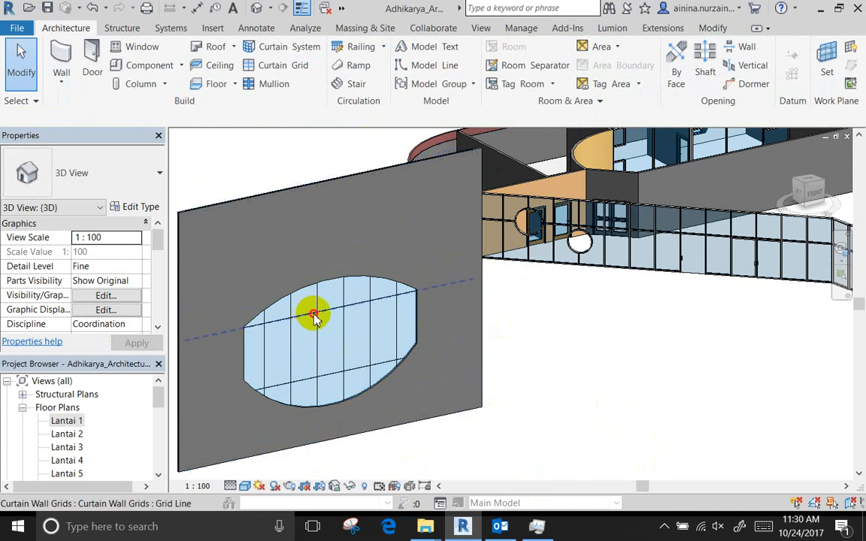
pyautogui.click(314, 312)
pyautogui.click(344, 351)
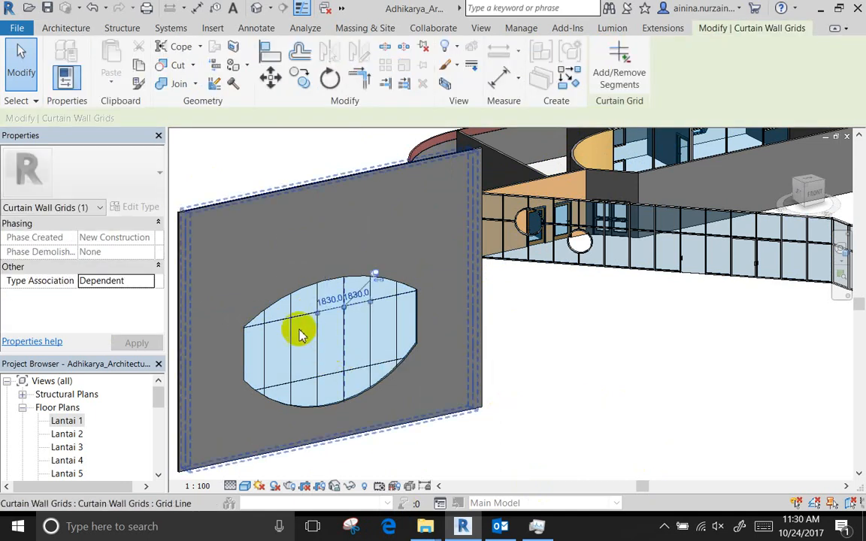
pyautogui.click(620, 488)
pyautogui.scroll(-3, 544, 450)
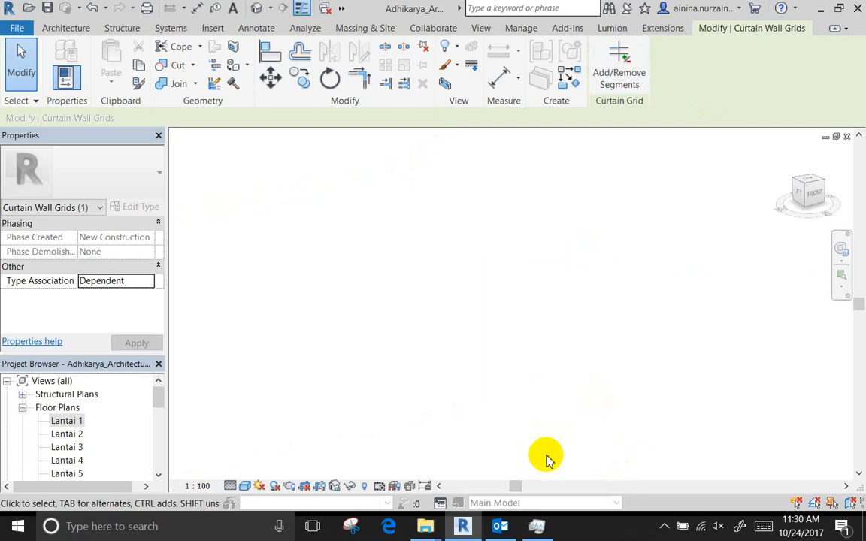
pyautogui.scroll(5, 439, 384)
pyautogui.click(764, 396)
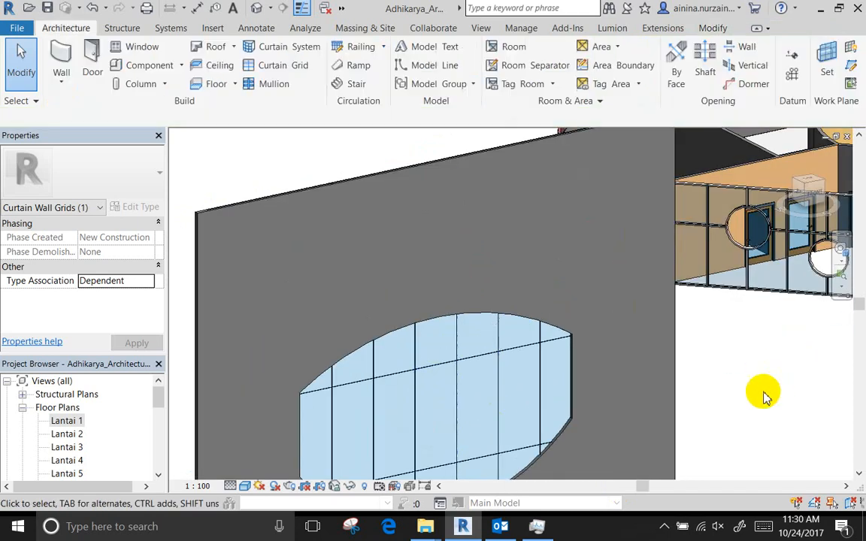
# Edit the profile of the Exterior Glazing curtain wall and trace all edges of the freestanding wall's curved opening with Pick Lines
pyautogui.scroll(-2, 450, 329)
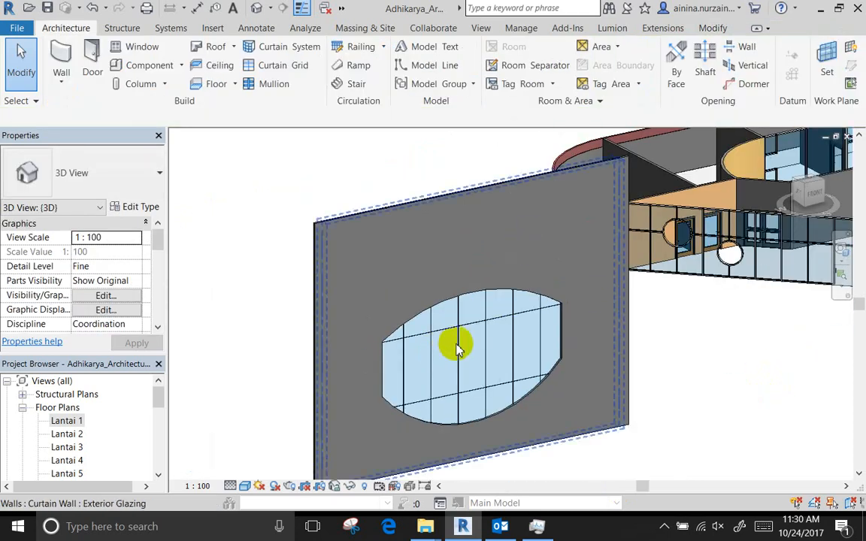
pyautogui.click(475, 329)
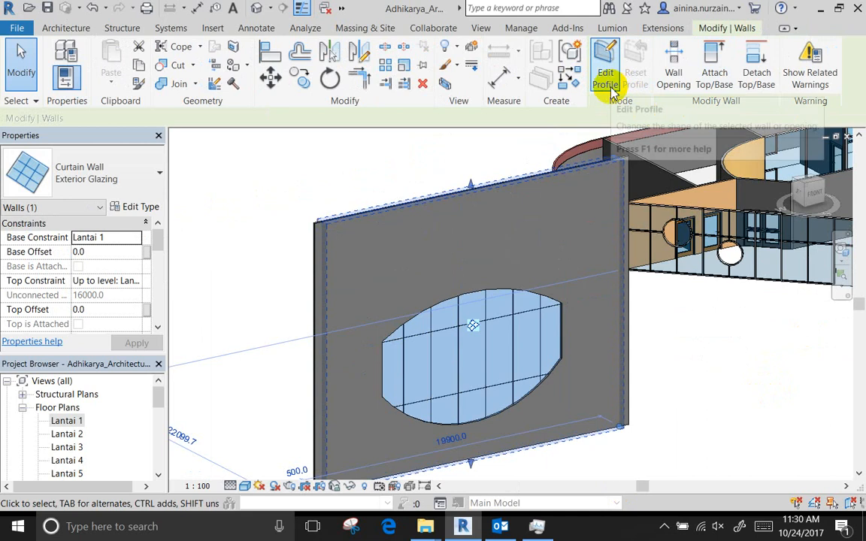
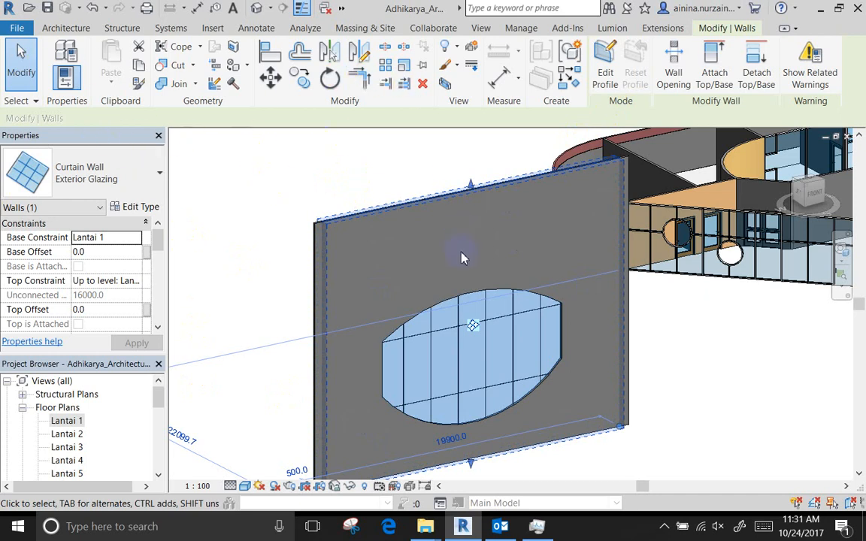
pyautogui.click(613, 68)
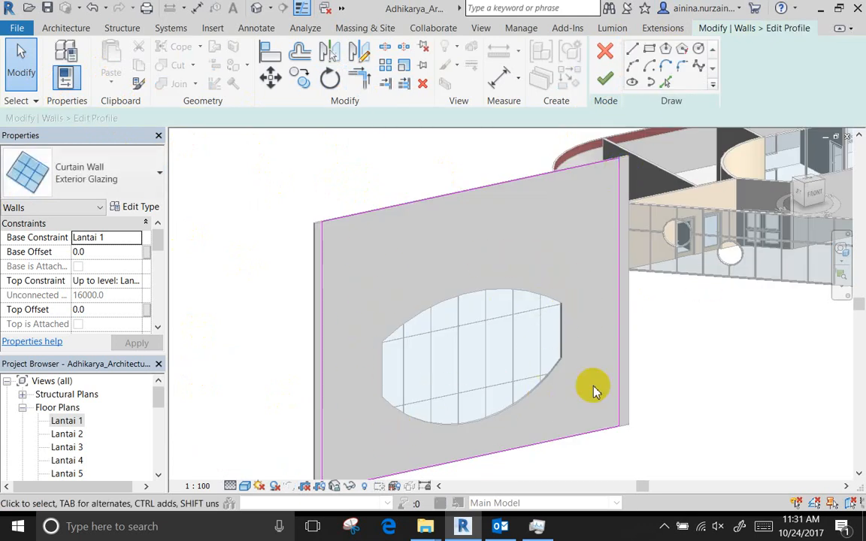
pyautogui.click(666, 83)
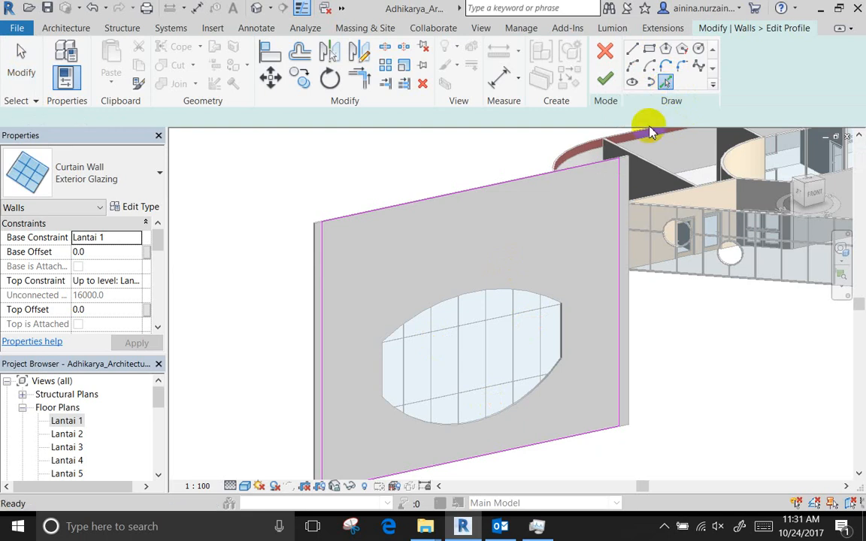
pyautogui.click(543, 294)
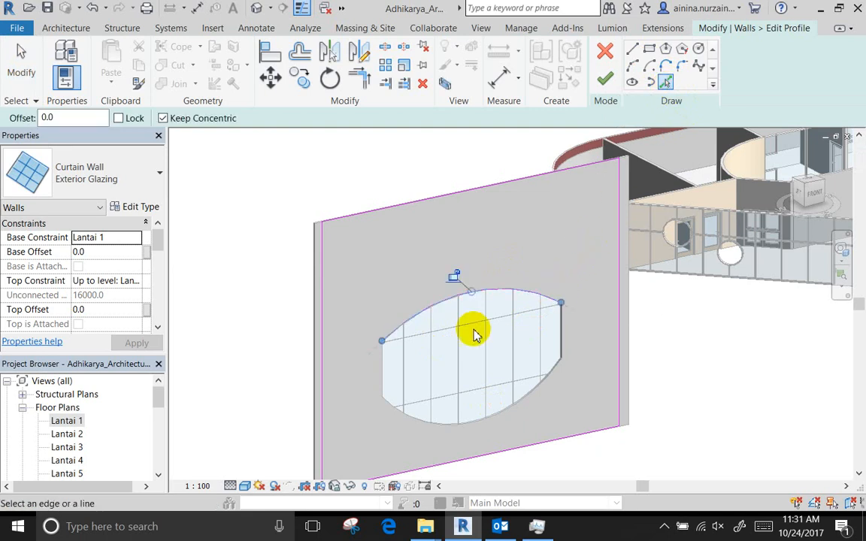
pyautogui.click(396, 408)
pyautogui.click(563, 333)
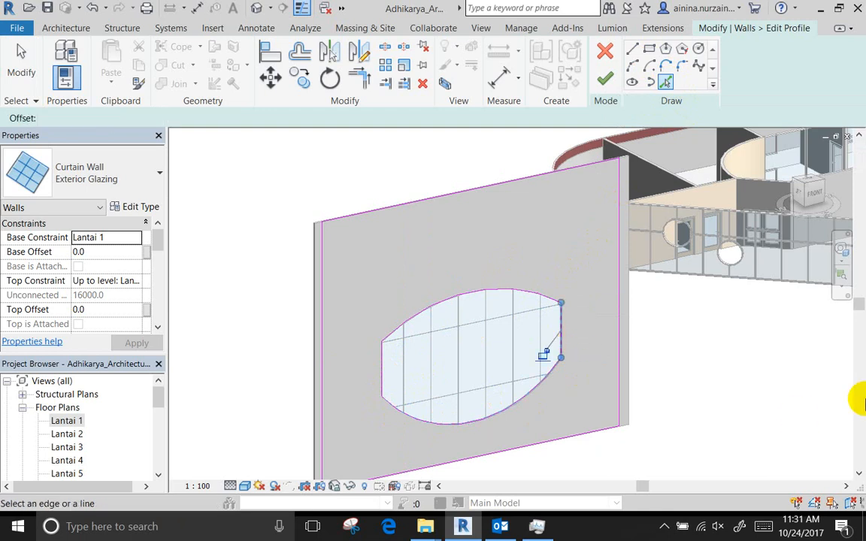
pyautogui.click(20, 66)
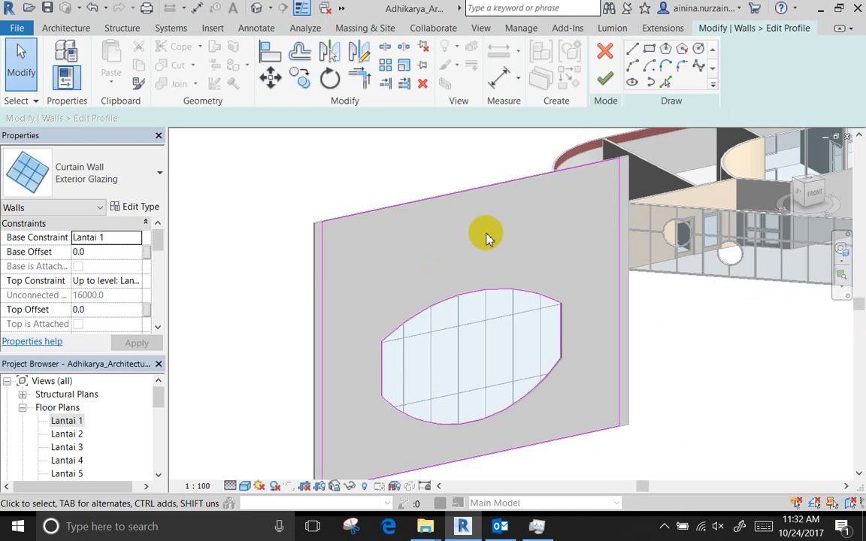
# Delete the four outer rectangle lines of the curtain wall's profile sketch, keeping the traced opening outline, and finish the profile edit
pyautogui.moveTo(486, 239); pyautogui.dragTo(528, 199, button='middle')
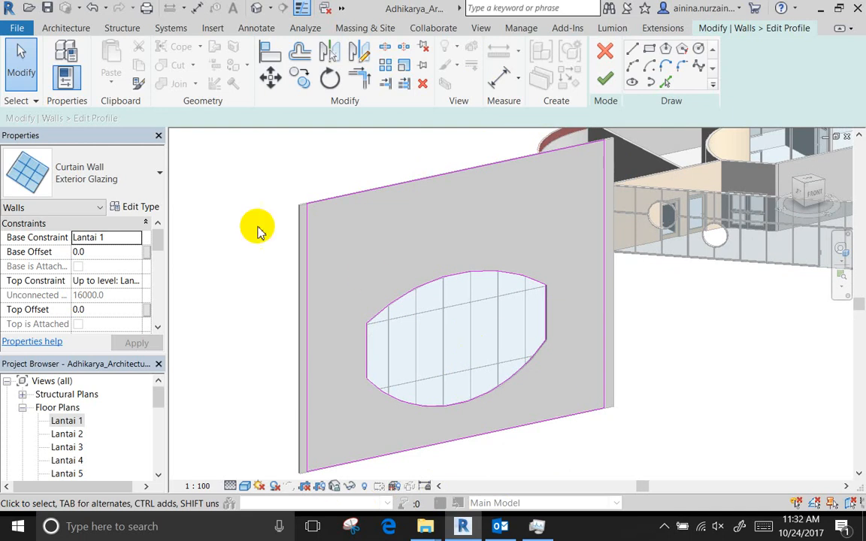
pyautogui.click(308, 250)
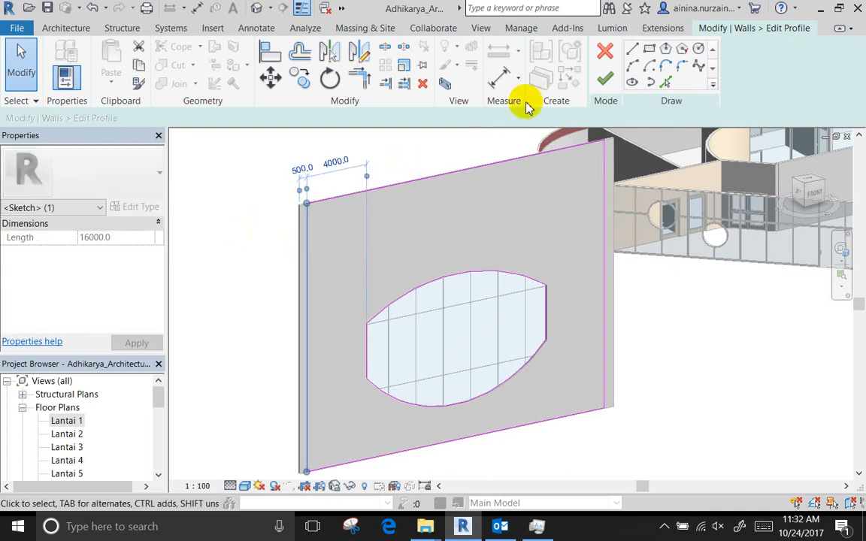
pyautogui.click(422, 83)
pyautogui.click(481, 166)
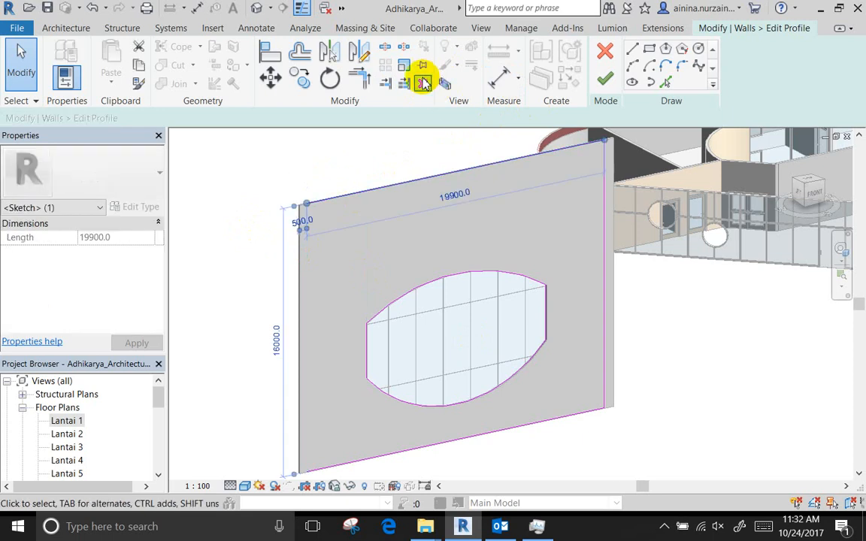
pyautogui.click(423, 83)
pyautogui.click(603, 214)
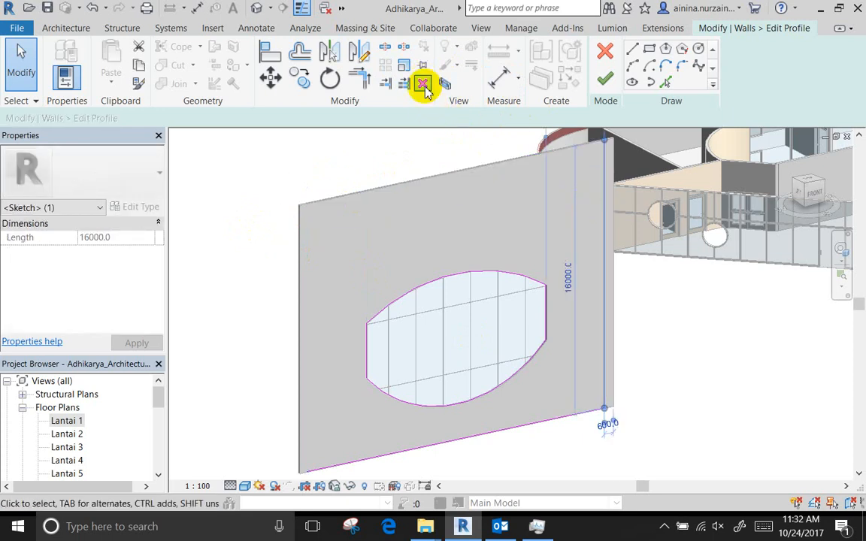
pyautogui.click(422, 84)
pyautogui.click(590, 412)
pyautogui.click(422, 83)
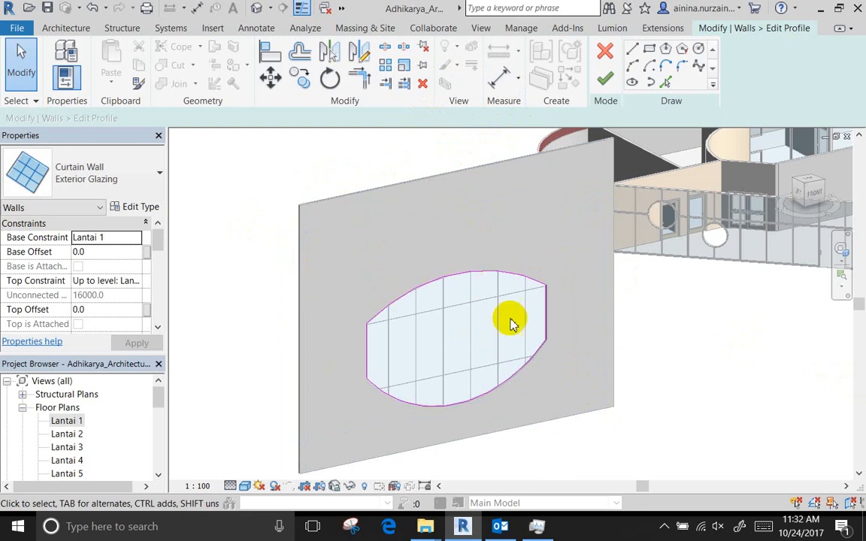
pyautogui.click(605, 77)
pyautogui.click(687, 389)
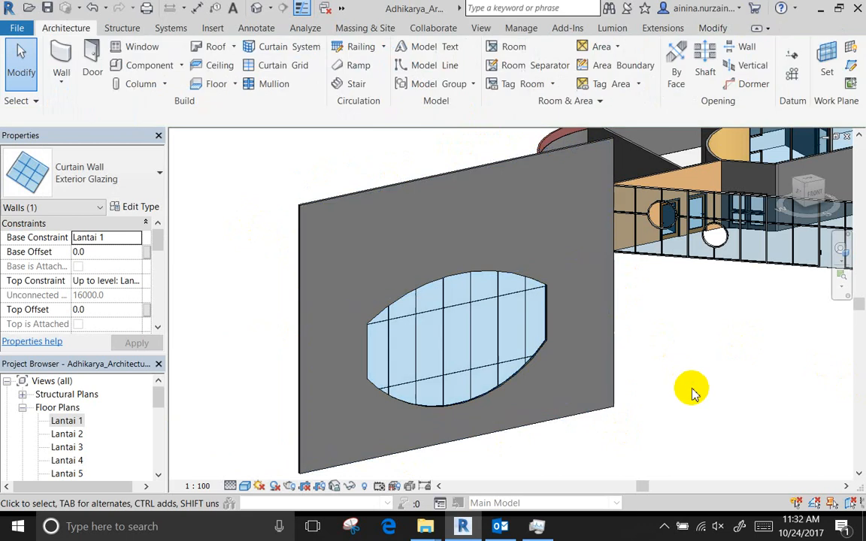
pyautogui.keyDown('shift'); pyautogui.moveTo(480, 290); pyautogui.dragTo(586, 216, button='middle'); pyautogui.keyUp('shift')
pyautogui.scroll(2, 585, 217)
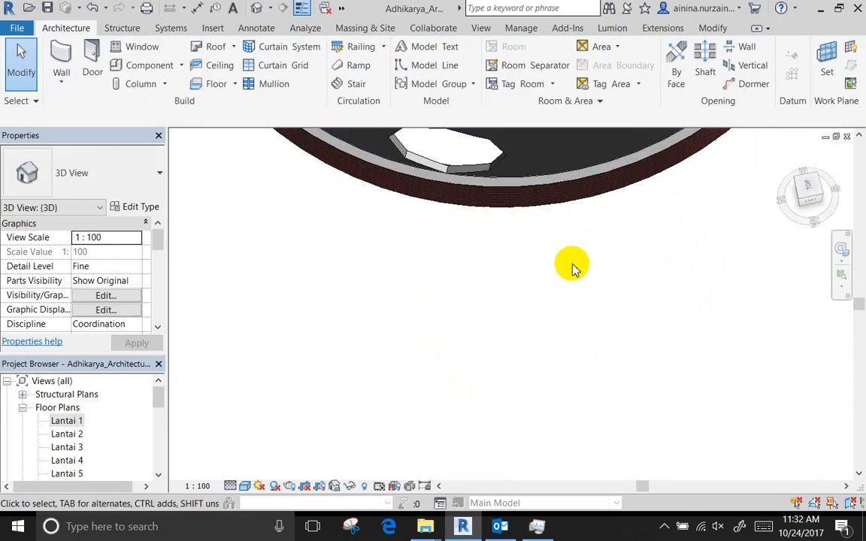
# Examine the octagonal opening in the curved wall in 3D and check the building on the Lantai 1 floor plan
pyautogui.keyDown('shift'); pyautogui.moveTo(555, 233); pyautogui.dragTo(564, 325, button='middle'); pyautogui.keyUp('shift')
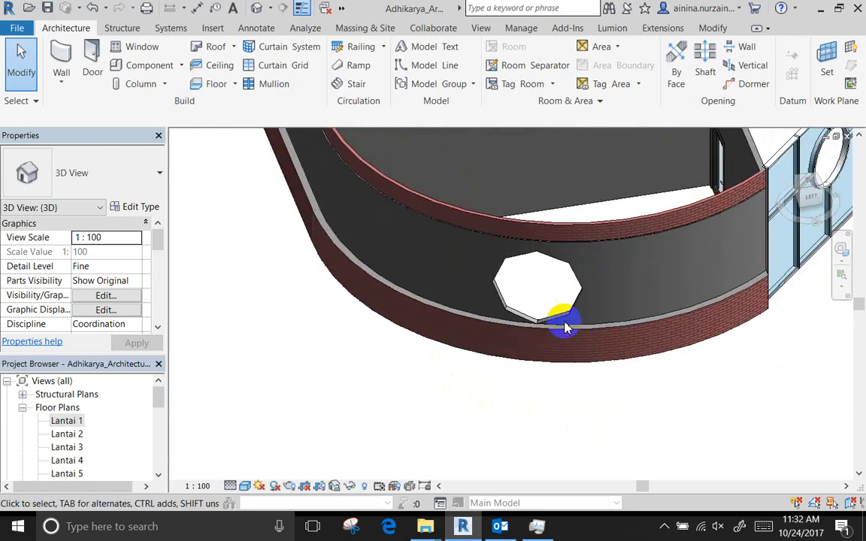
pyautogui.scroll(4, 558, 328)
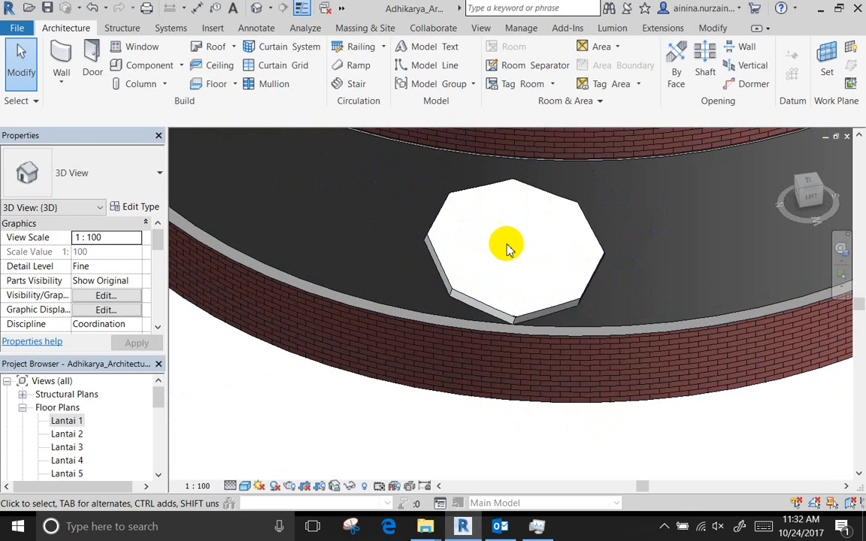
pyautogui.doubleClick(69, 420)
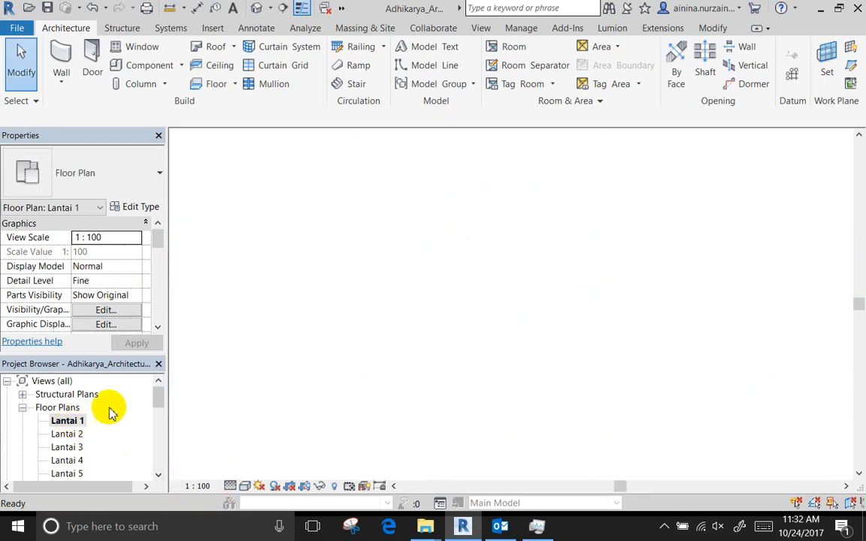
pyautogui.scroll(-4, 503, 305)
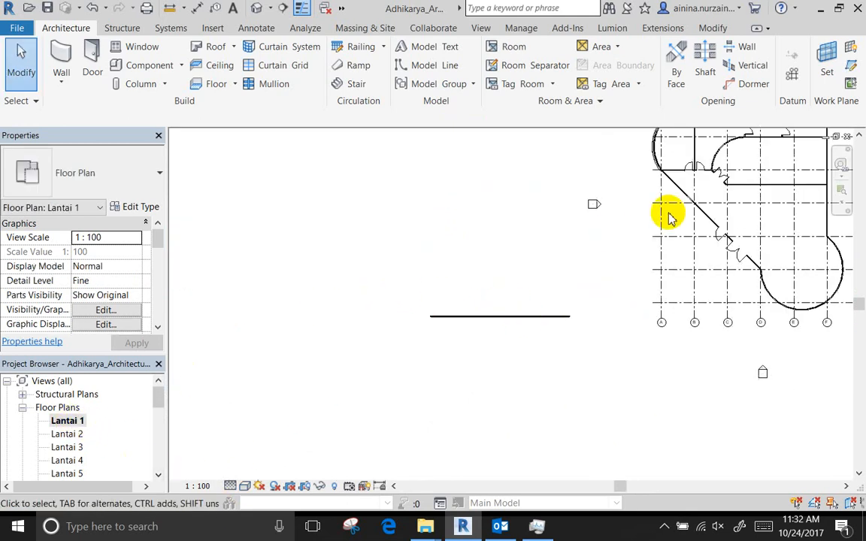
pyautogui.moveTo(672, 218); pyautogui.dragTo(560, 286, button='middle')
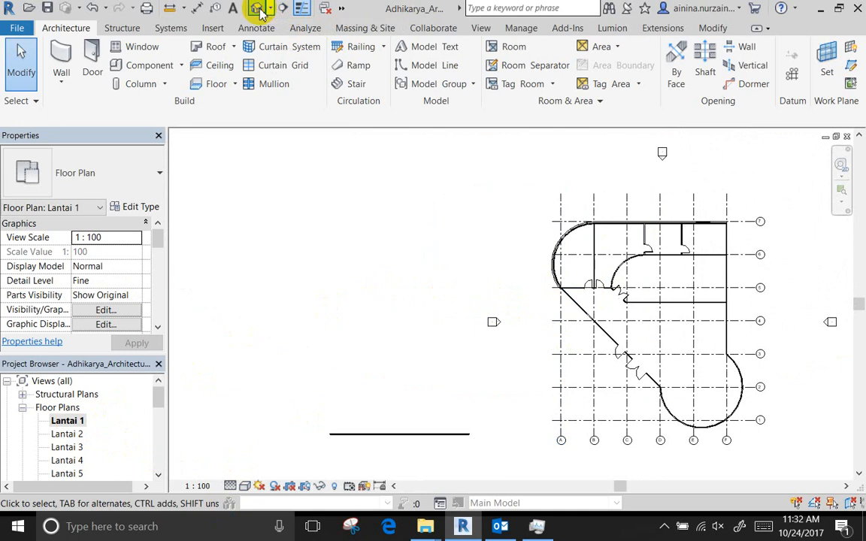
pyautogui.click(256, 9)
# Open the octagonal void wall in place to review its void extrusion sketch, and leave the editor without changes
pyautogui.click(485, 184)
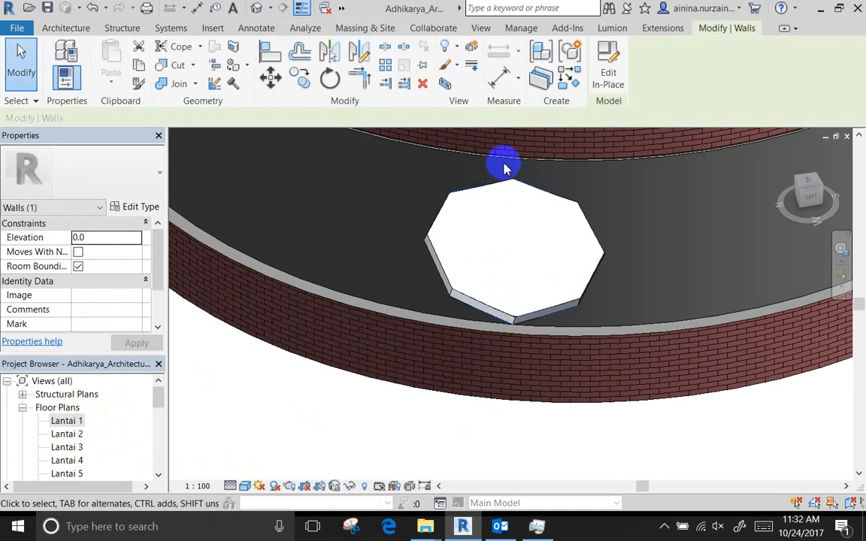
pyautogui.click(605, 75)
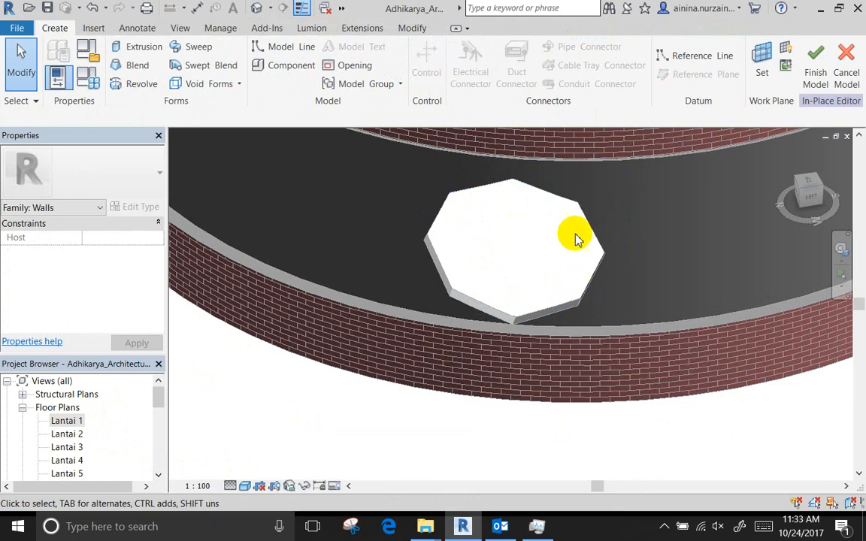
pyautogui.click(580, 205)
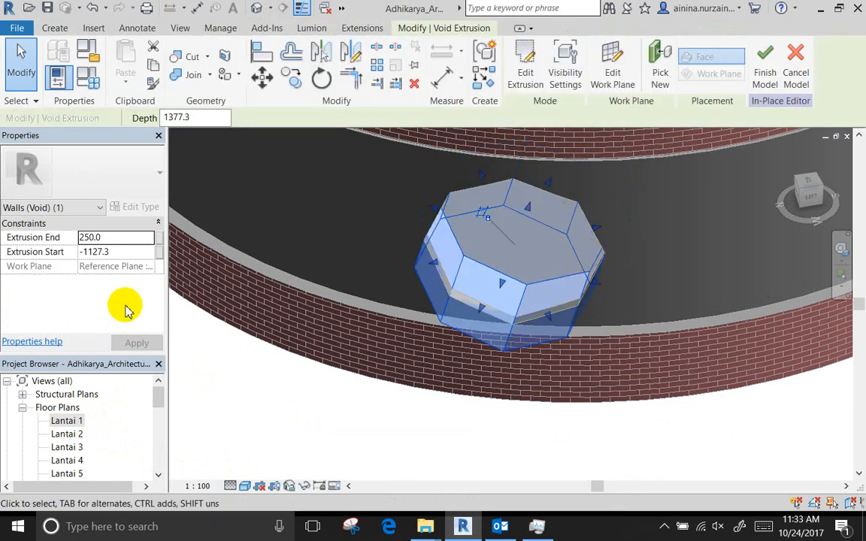
pyautogui.click(517, 81)
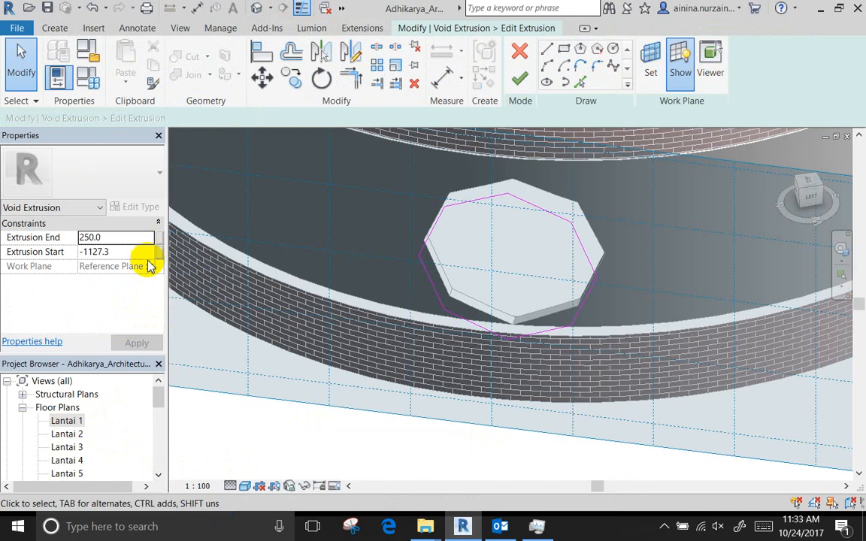
pyautogui.click(519, 52)
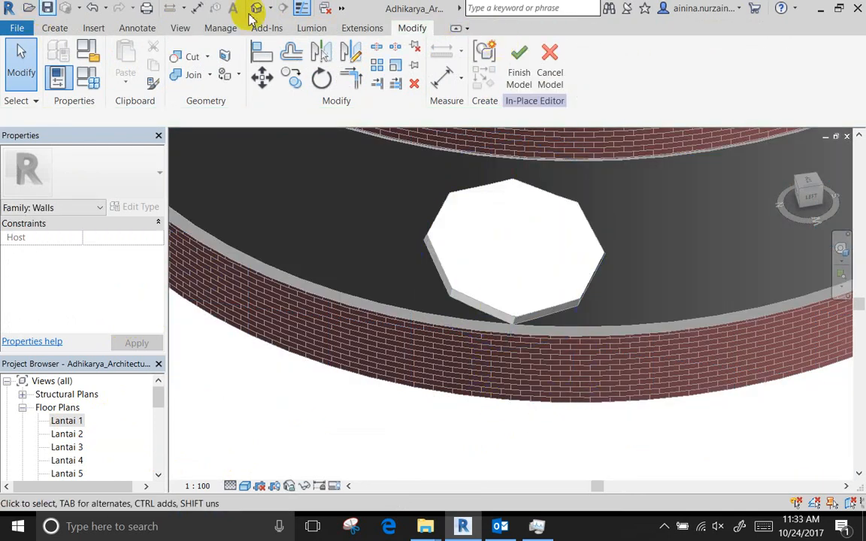
pyautogui.click(535, 69)
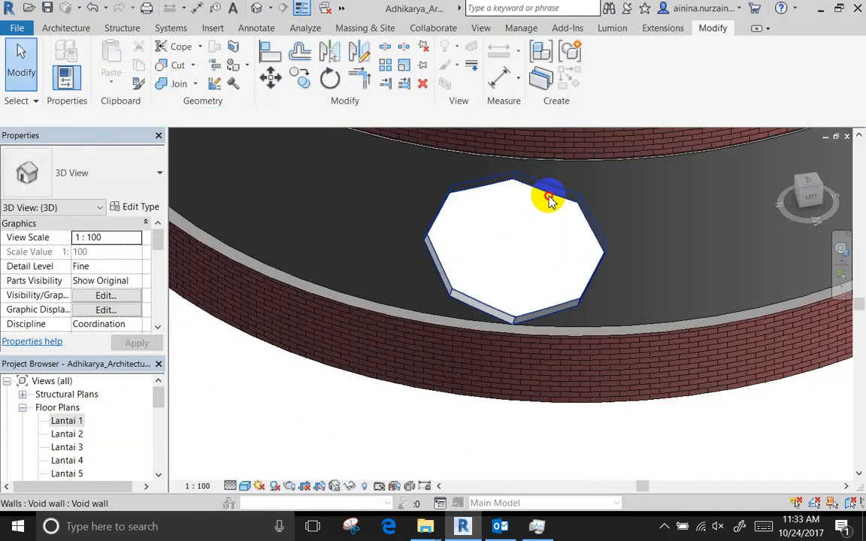
# Reopen the octagonal void wall for in-place editing and bring up its curved wall on the Lantai 1 floor plan
pyautogui.click(532, 194)
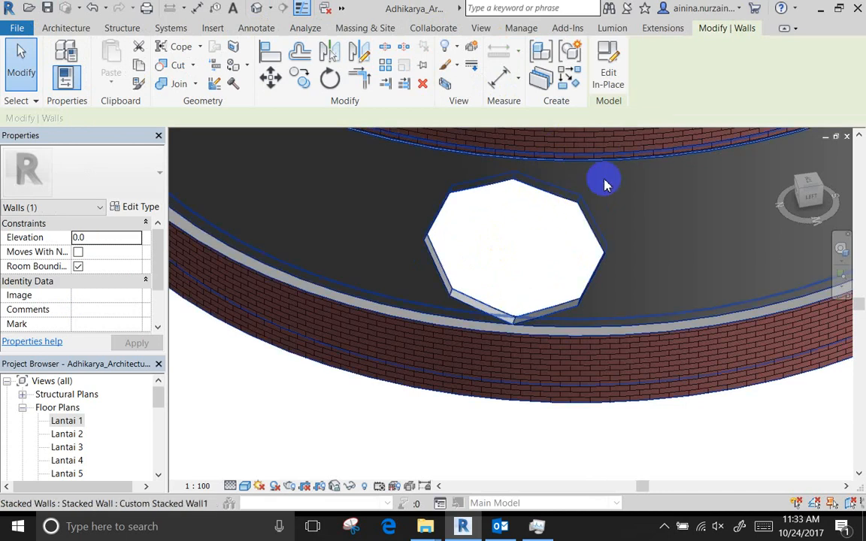
pyautogui.click(608, 83)
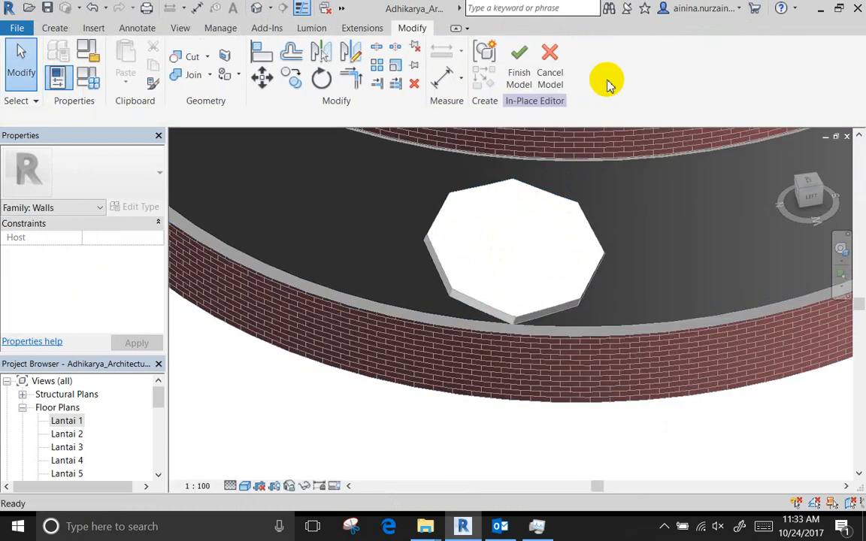
pyautogui.click(54, 29)
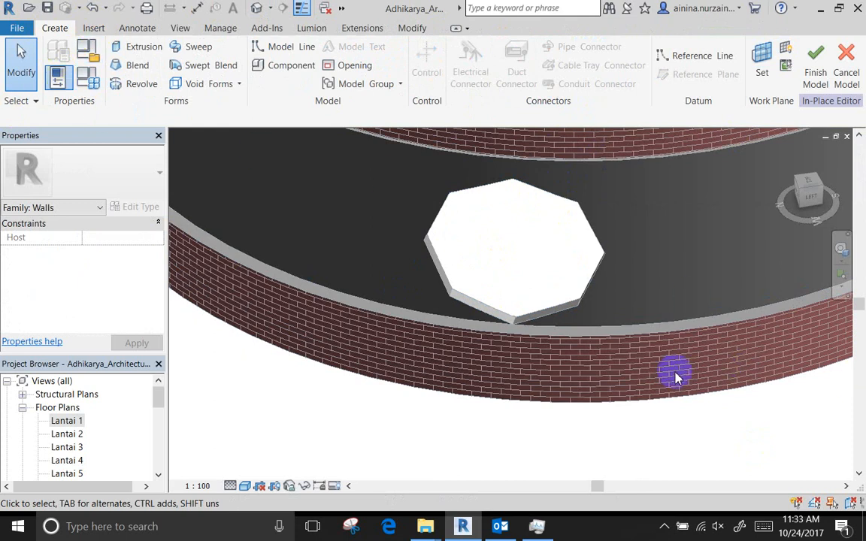
pyautogui.doubleClick(66, 421)
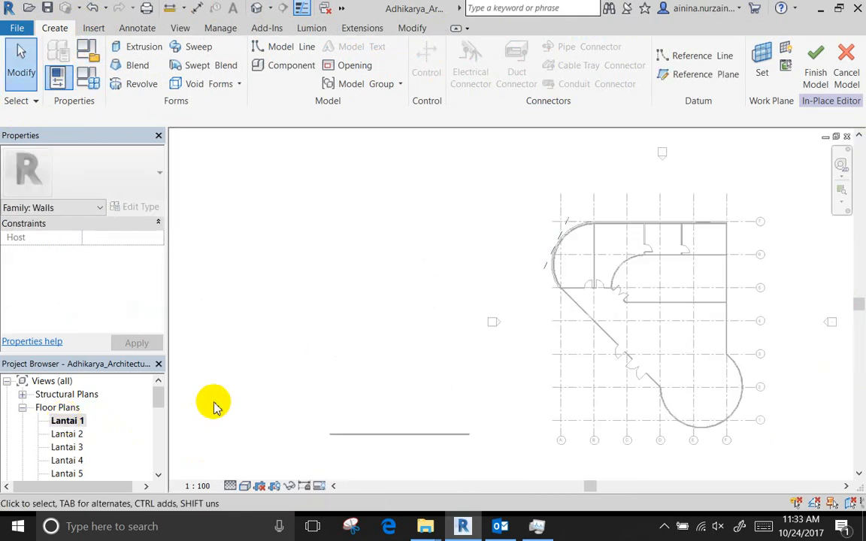
pyautogui.scroll(6, 556, 263)
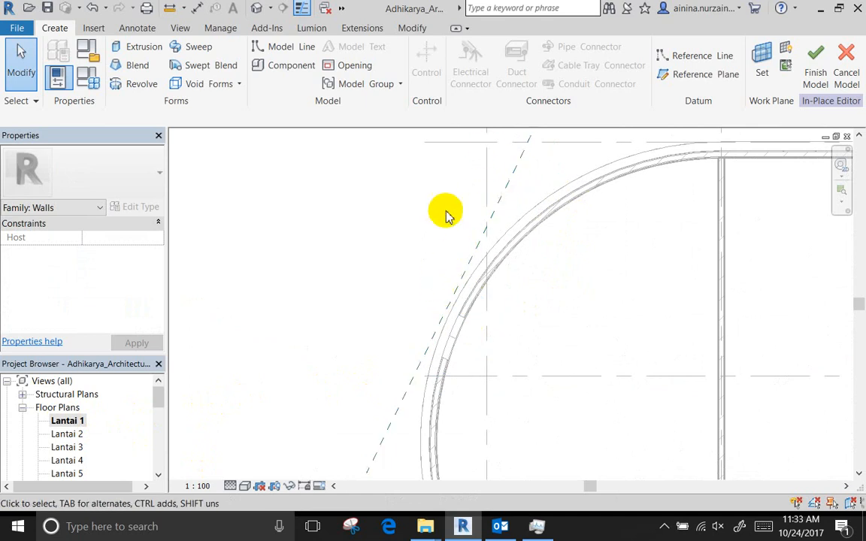
pyautogui.click(188, 84)
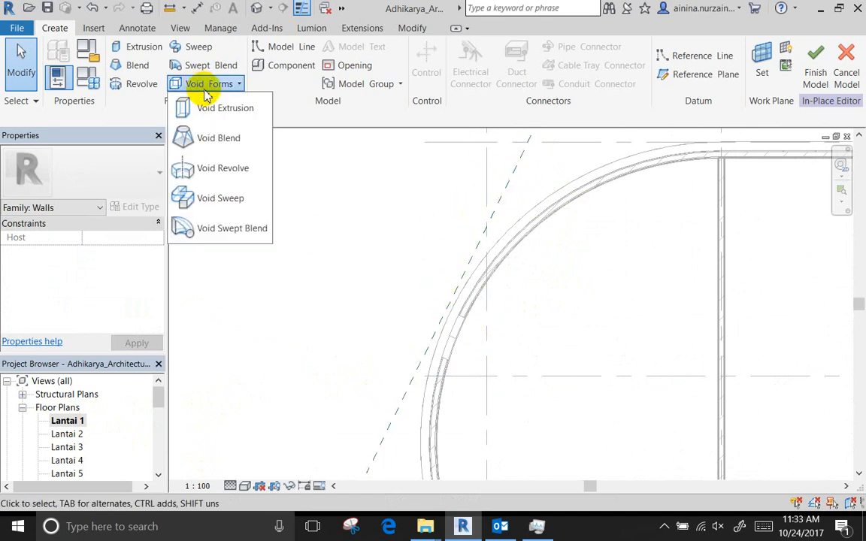
pyautogui.click(324, 209)
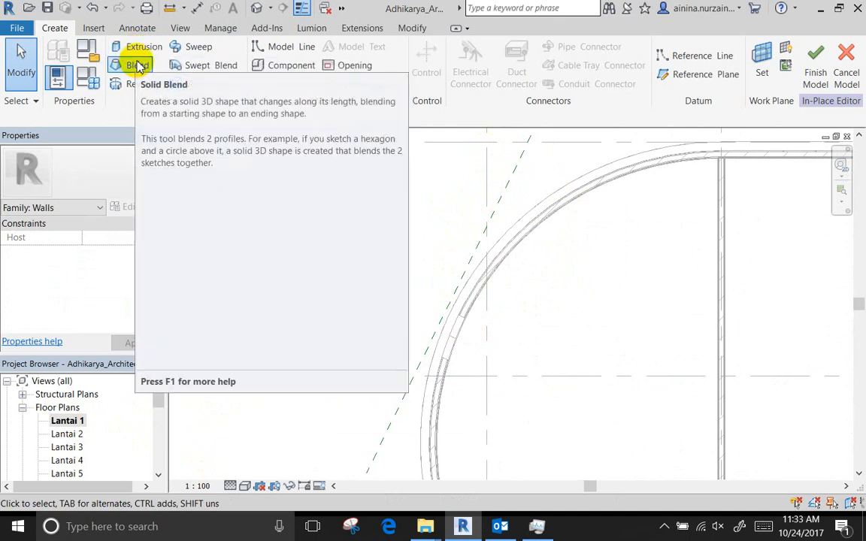
# Start a solid extrusion with Reference Plane : Plane A as its work plane and open the 3D view for sketching
pyautogui.click(146, 54)
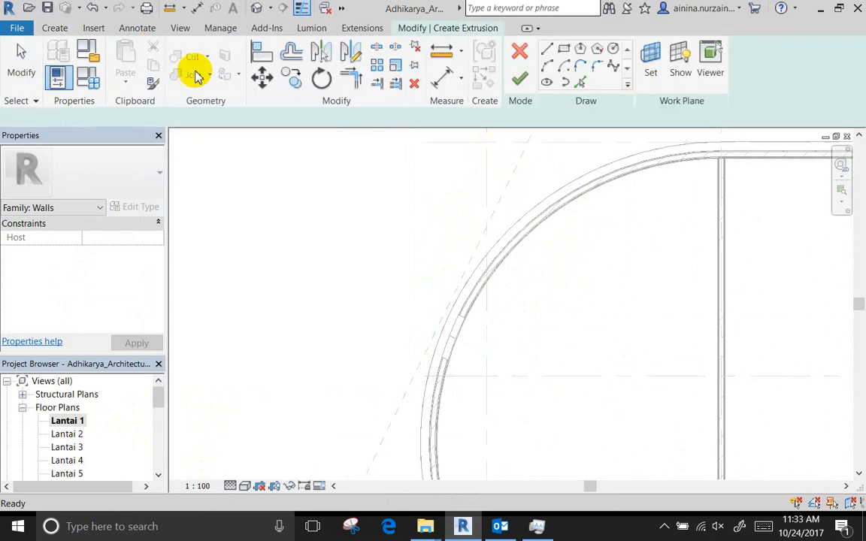
pyautogui.click(648, 75)
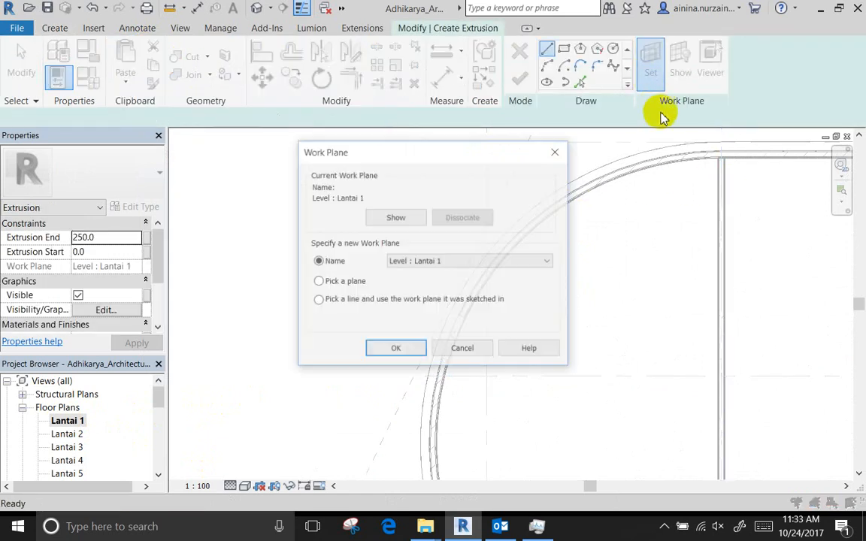
pyautogui.click(496, 263)
pyautogui.click(471, 286)
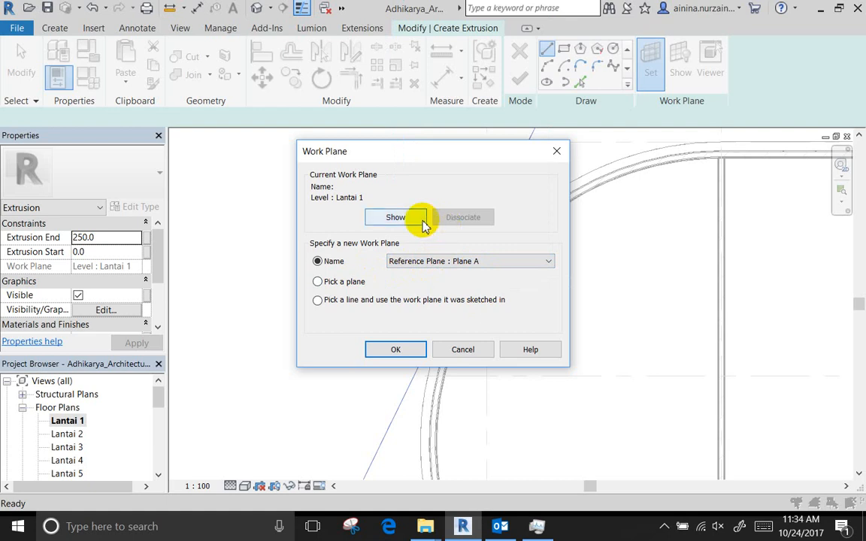
pyautogui.click(496, 263)
pyautogui.click(472, 286)
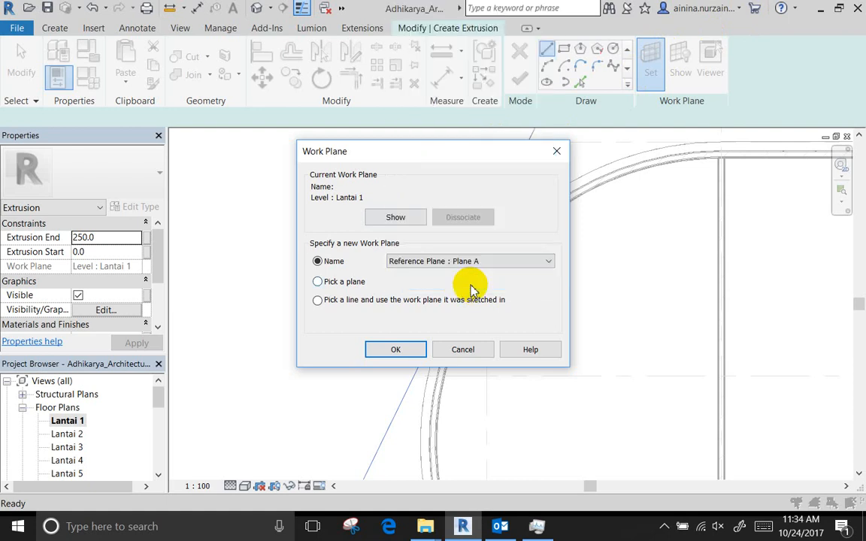
pyautogui.moveTo(475, 158)
pyautogui.mouseDown()
pyautogui.moveTo(775, 193)
pyautogui.moveTo(707, 174)
pyautogui.moveTo(698, 182)
pyautogui.mouseUp()
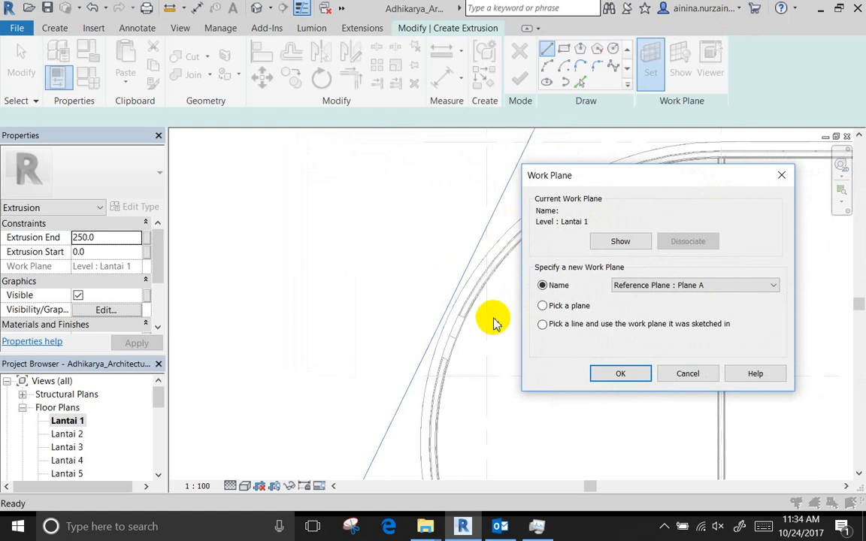
pyautogui.click(615, 376)
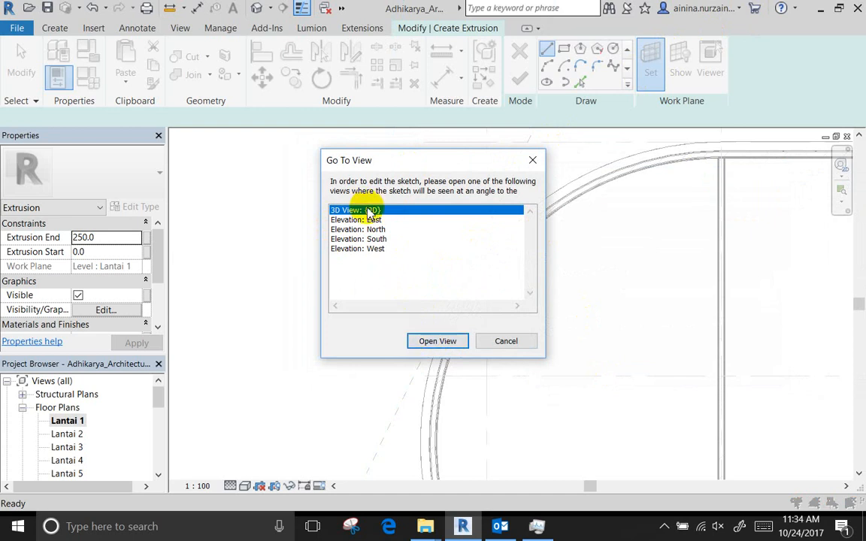
pyautogui.click(443, 342)
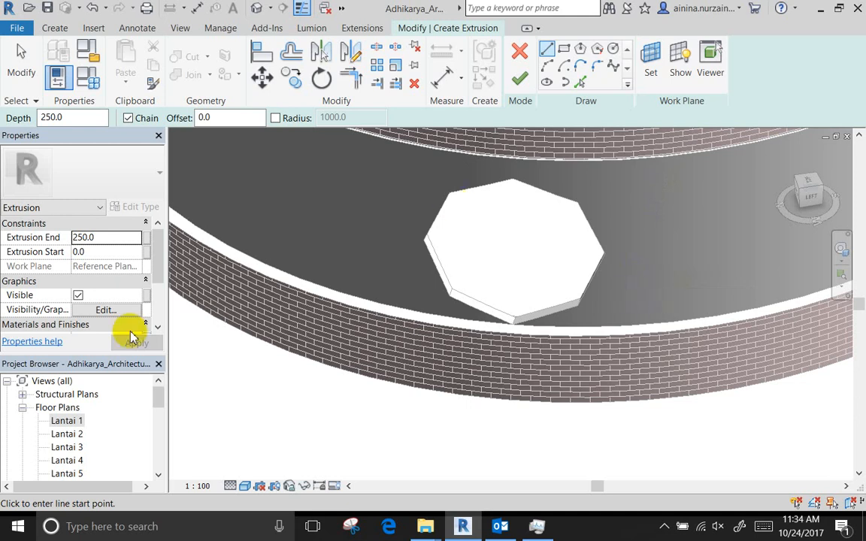
# Try to trace the octagonal opening's edges with Pick Lines, and discard the extrusion sketch
pyautogui.click(580, 83)
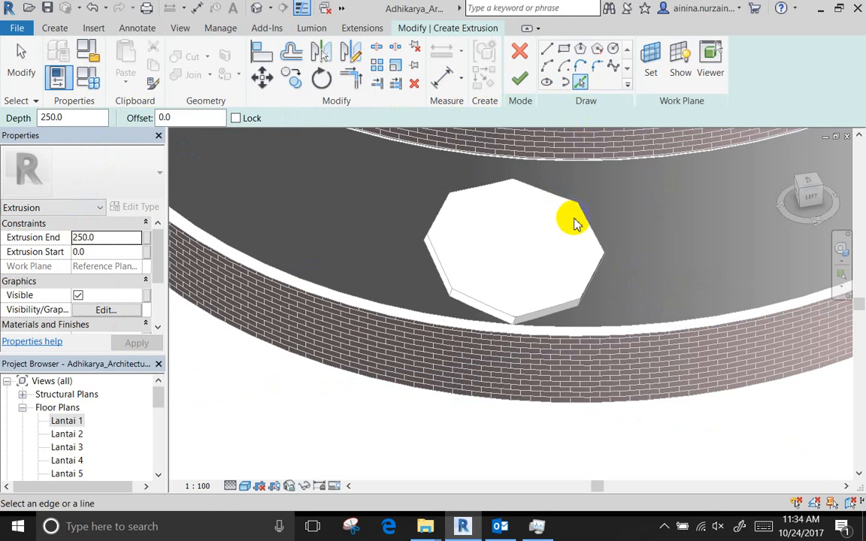
pyautogui.scroll(5, 574, 223)
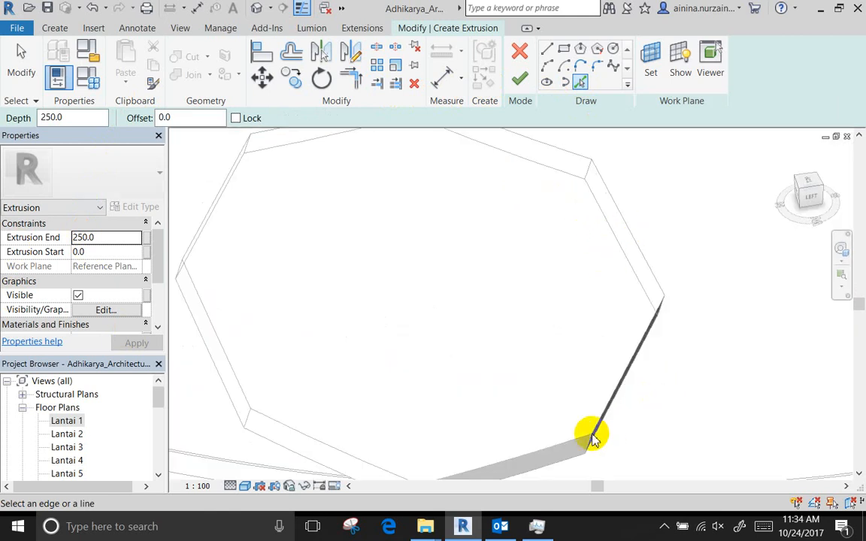
pyautogui.scroll(-4, 591, 436)
pyautogui.keyDown('shift'); pyautogui.moveTo(589, 315); pyautogui.dragTo(462, 362, button='middle'); pyautogui.keyUp('shift')
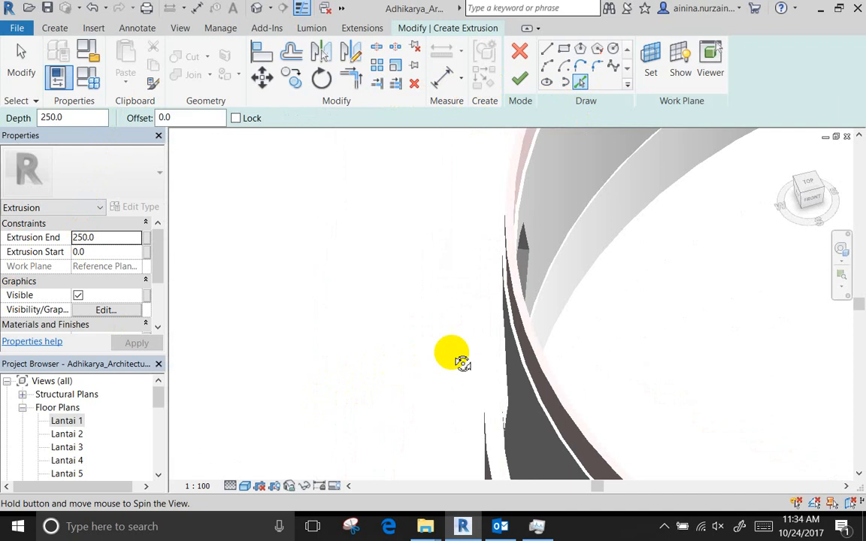
pyautogui.click(519, 51)
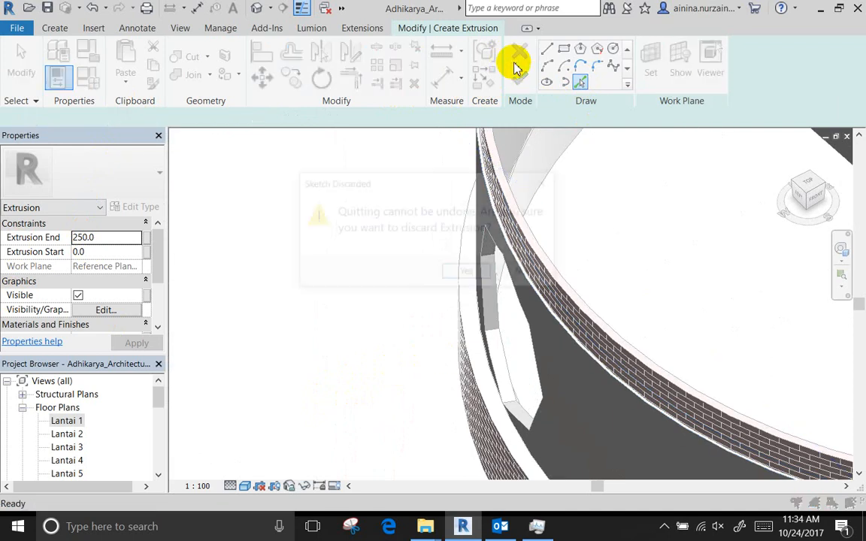
pyautogui.click(466, 275)
# Stretch the outer end of the octagonal void extrusion away from the curved wall to an extrusion end of about 859.7
pyautogui.click(510, 271)
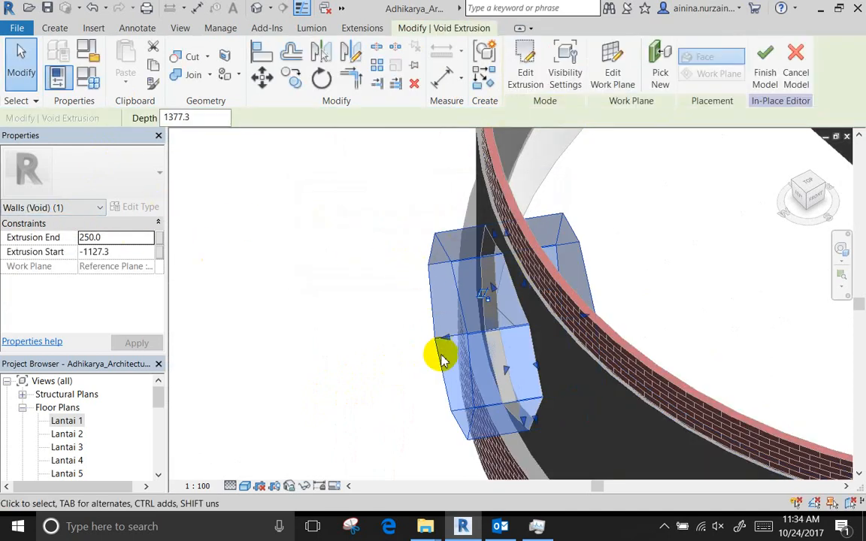
pyautogui.moveTo(441, 359); pyautogui.dragTo(392, 348)
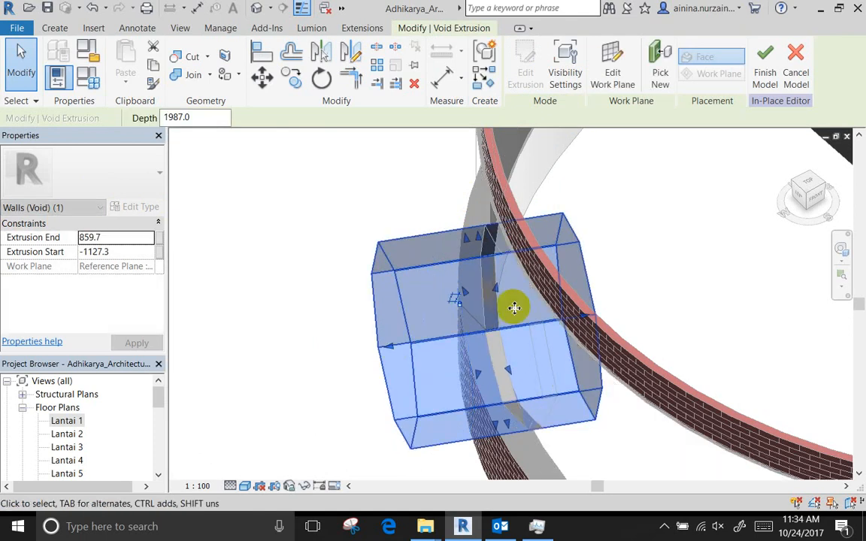
pyautogui.click(661, 248)
# Check the octagonal void extrusion's visibility settings and its profile sketch
pyautogui.click(518, 272)
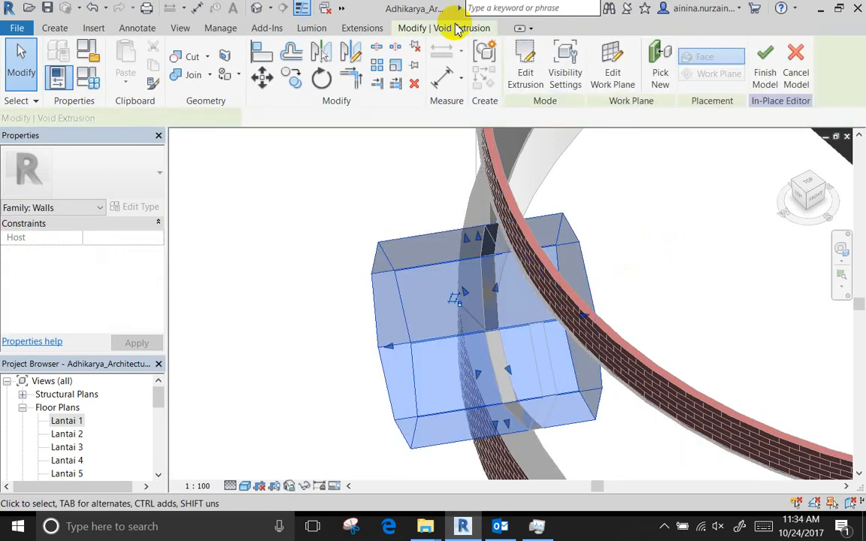
pyautogui.click(565, 78)
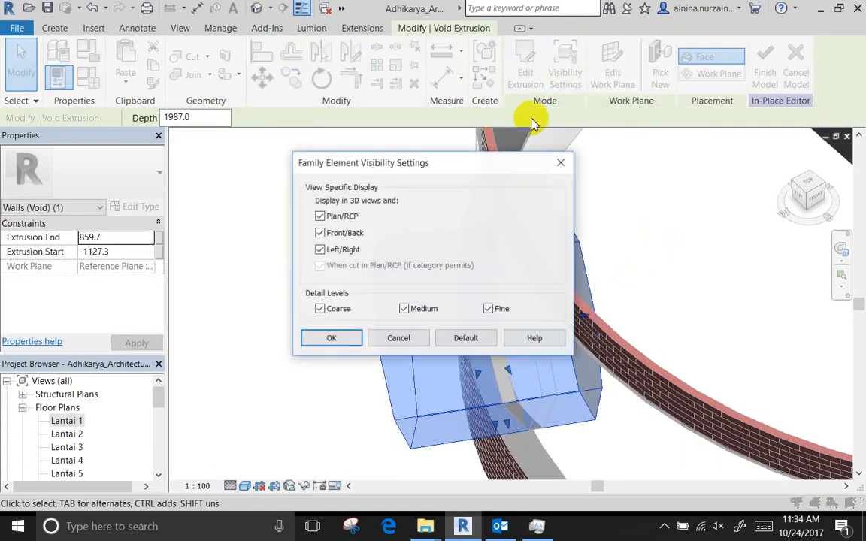
pyautogui.click(556, 166)
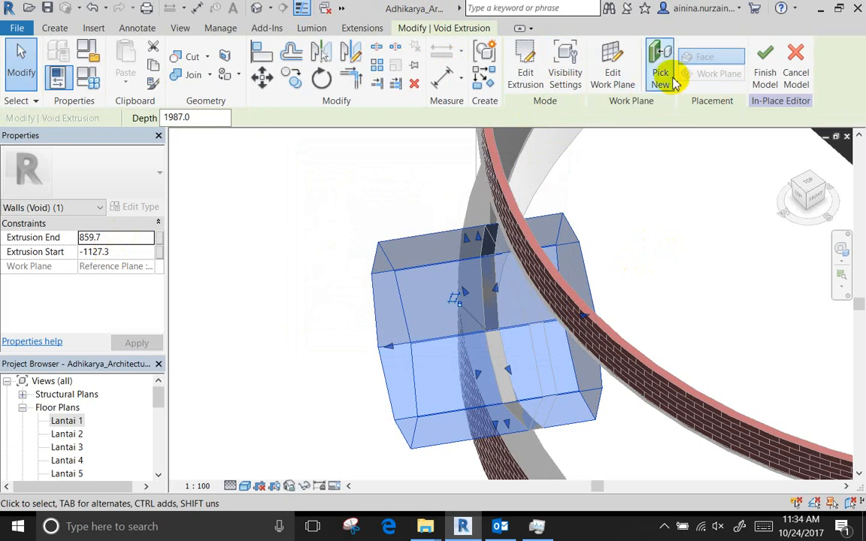
pyautogui.click(526, 69)
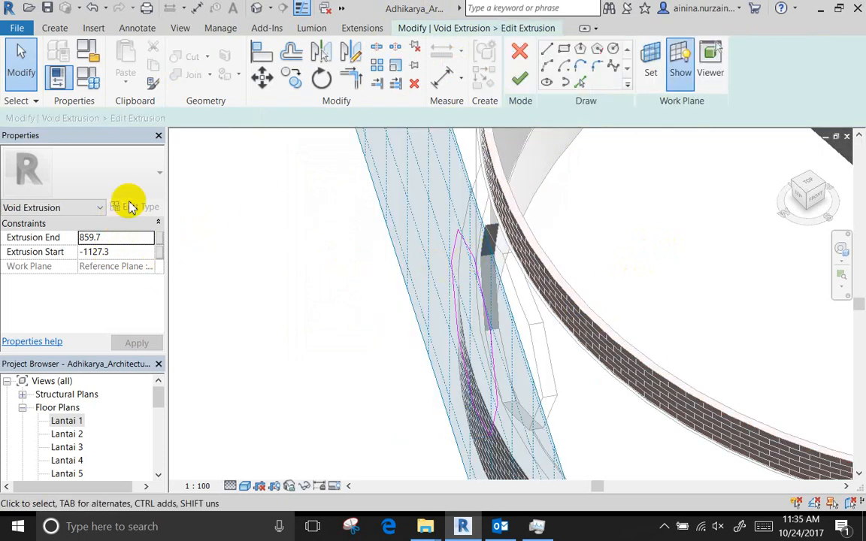
pyautogui.click(519, 50)
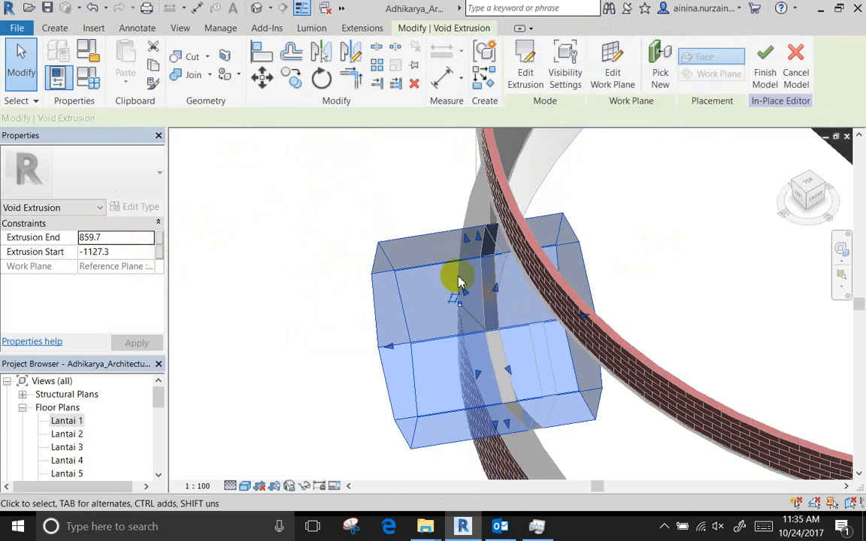
# Try to uncut the octagonal void from the curved wall with Uncut Geometry
pyautogui.click(208, 57)
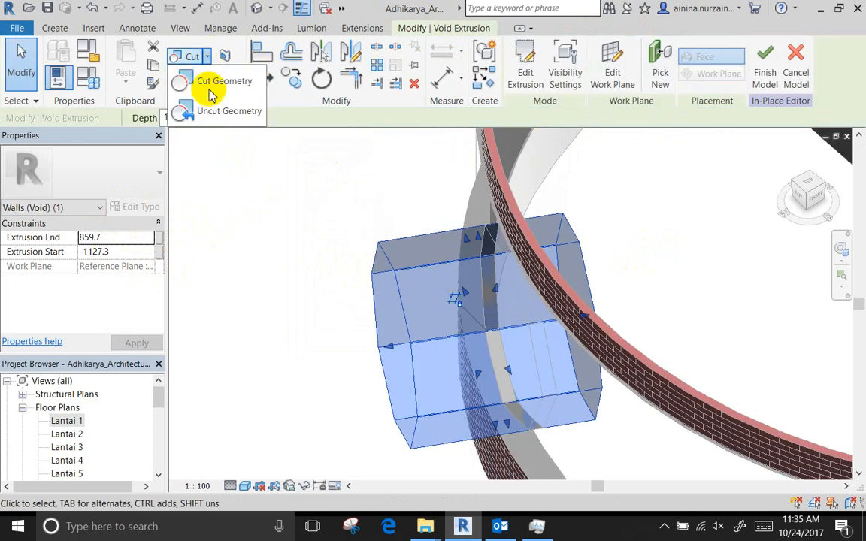
pyautogui.click(214, 107)
pyautogui.click(487, 229)
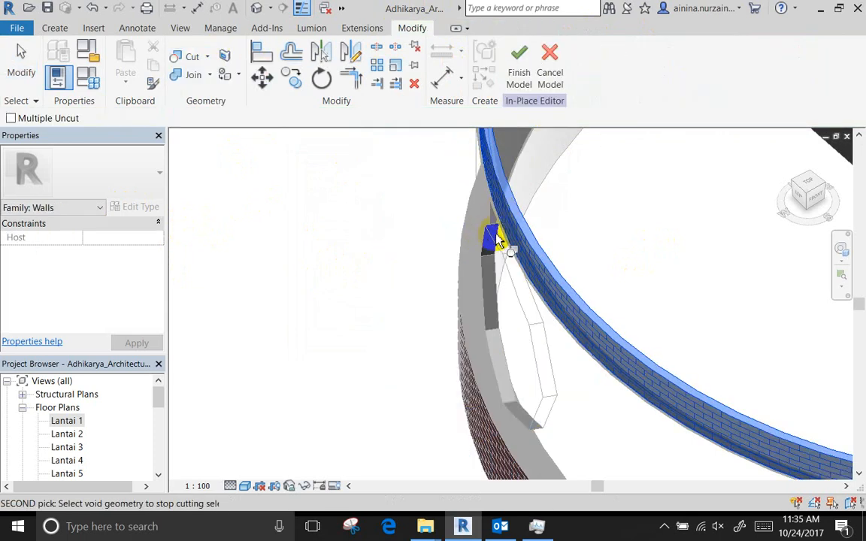
pyautogui.click(496, 241)
pyautogui.click(187, 56)
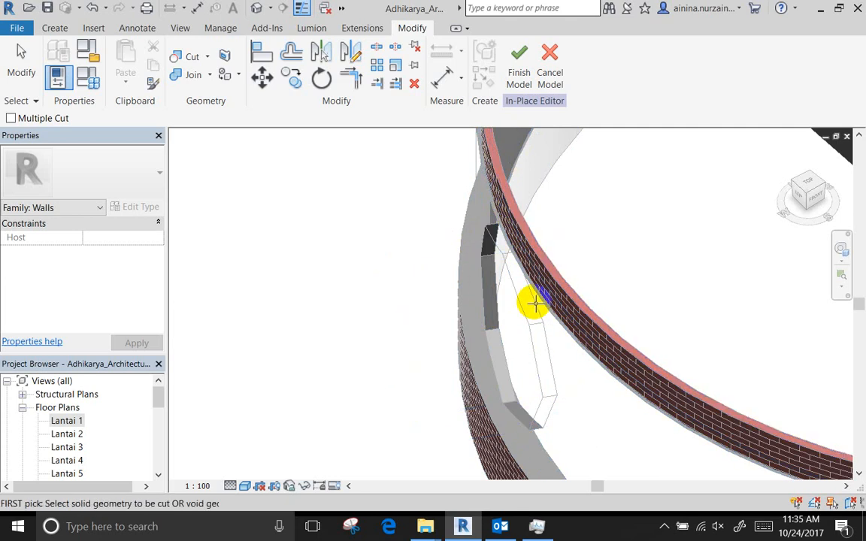
pyautogui.press('Escape')
# Uncut the octagonal void from the curved wall between the brick bands, and delete the void extrusion
pyautogui.keyDown('shift'); pyautogui.moveTo(551, 290); pyautogui.dragTo(642, 245, button='middle'); pyautogui.keyUp('shift')
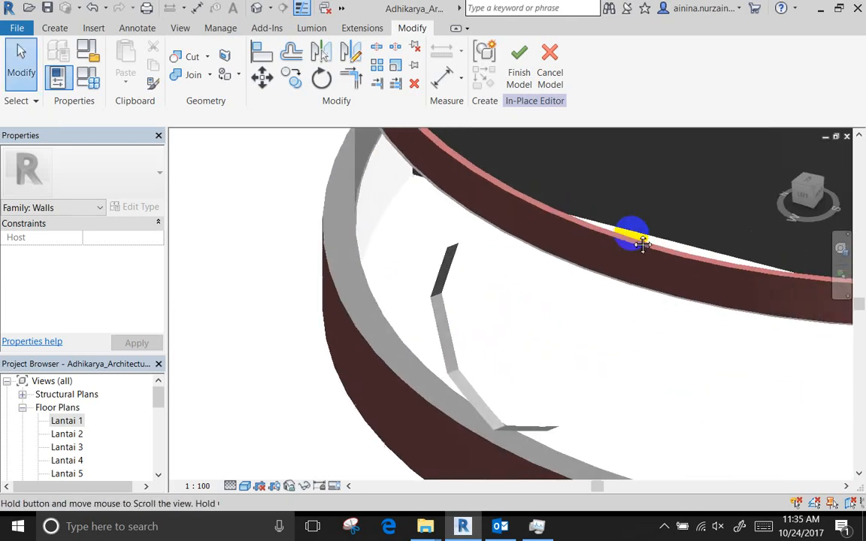
pyautogui.click(203, 55)
pyautogui.click(184, 111)
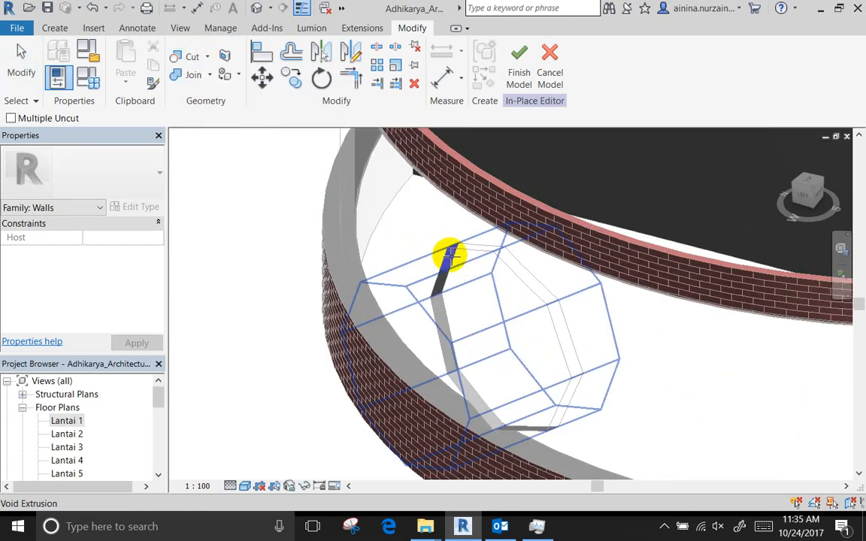
pyautogui.click(446, 250)
pyautogui.click(485, 230)
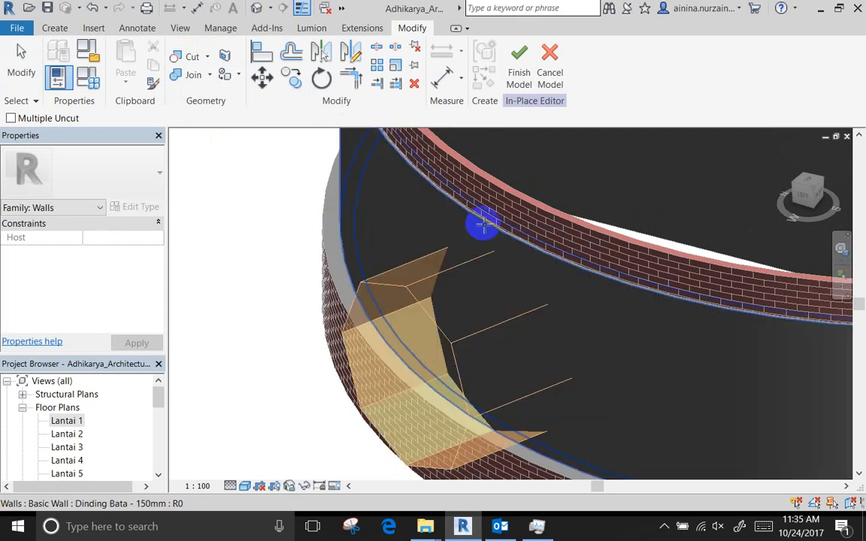
pyautogui.press('Escape')
pyautogui.click(432, 331)
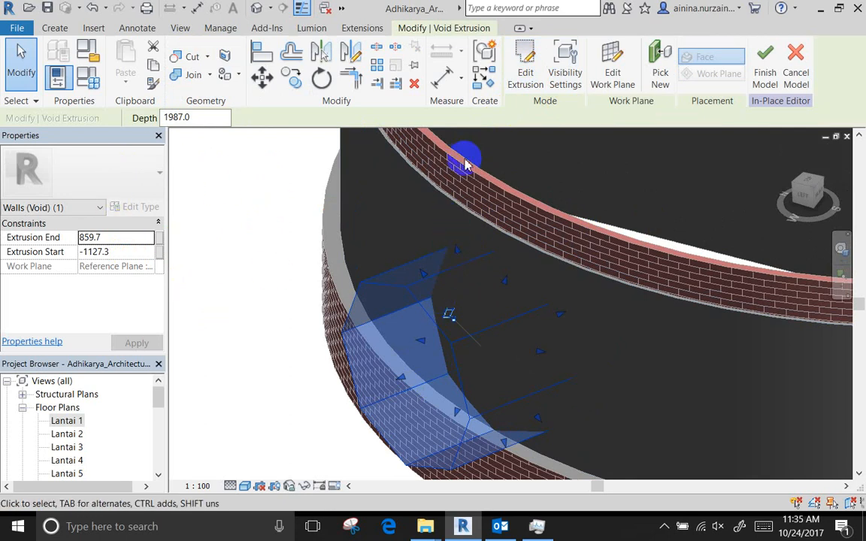
pyautogui.click(530, 299)
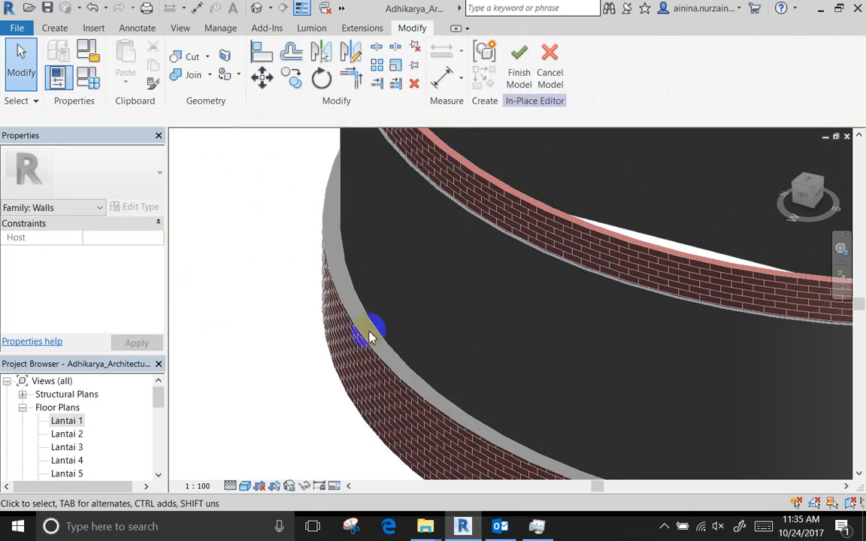
# Start a new solid extrusion from the Lantai 1 plan on Reference Plane : Plane A and open the 3D view for sketching
pyautogui.doubleClick(67, 422)
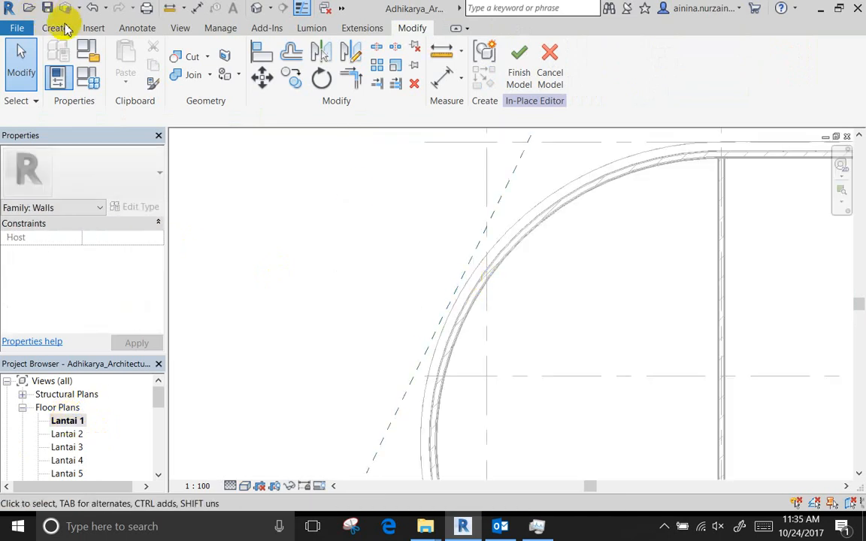
pyautogui.click(57, 28)
pyautogui.click(124, 48)
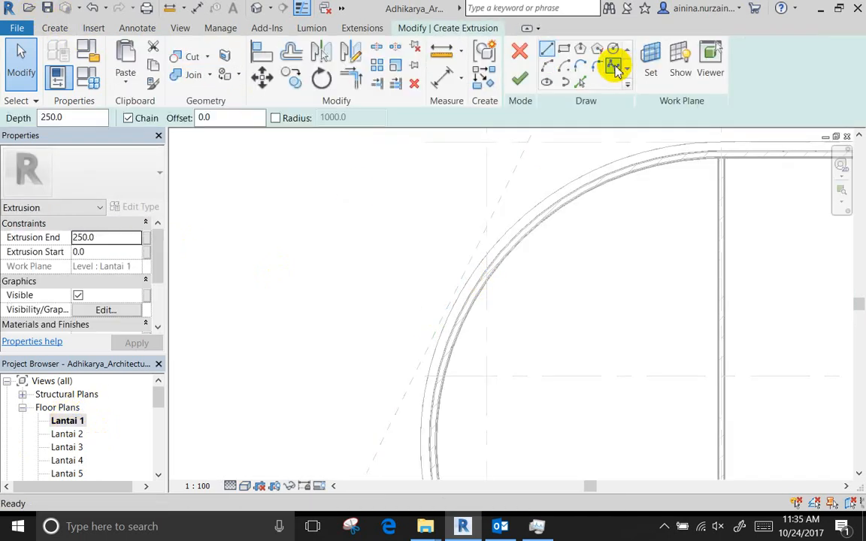
pyautogui.click(645, 61)
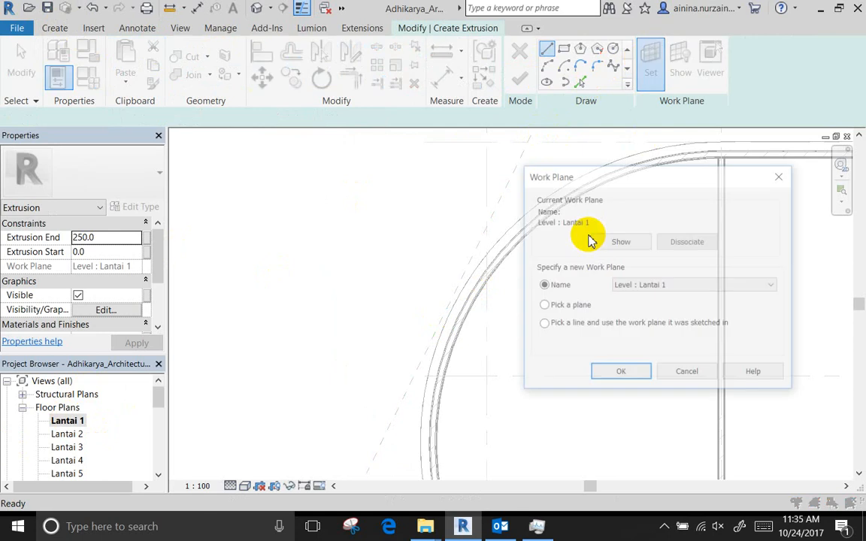
pyautogui.click(638, 284)
pyautogui.click(657, 389)
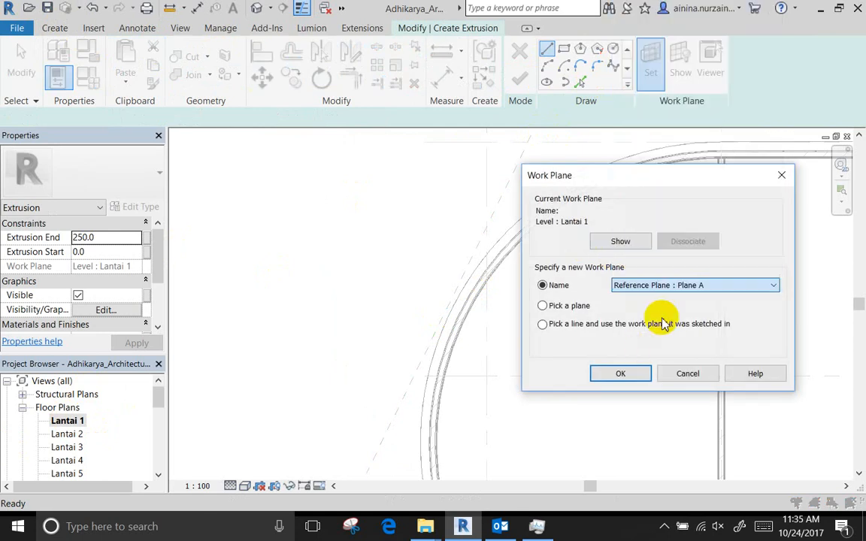
pyautogui.click(621, 374)
pyautogui.click(418, 342)
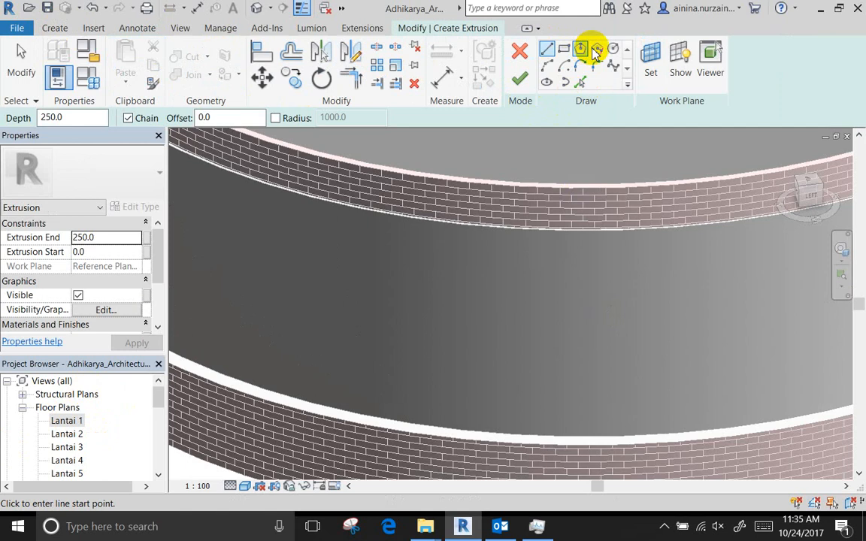
# Sketch an eight-sided inscribed polygon with a radius of about 900 over the curved wall and finish the extrusion
pyautogui.click(580, 48)
pyautogui.click(482, 314)
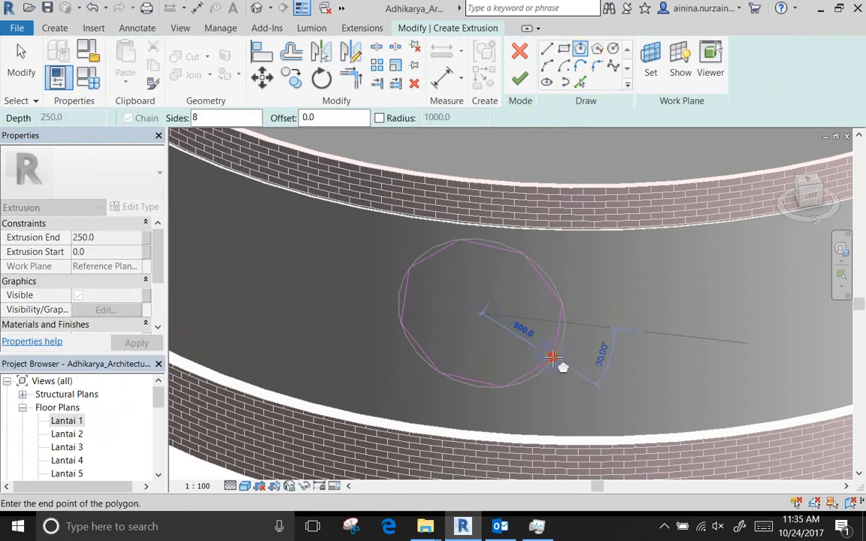
pyautogui.click(558, 360)
pyautogui.click(519, 77)
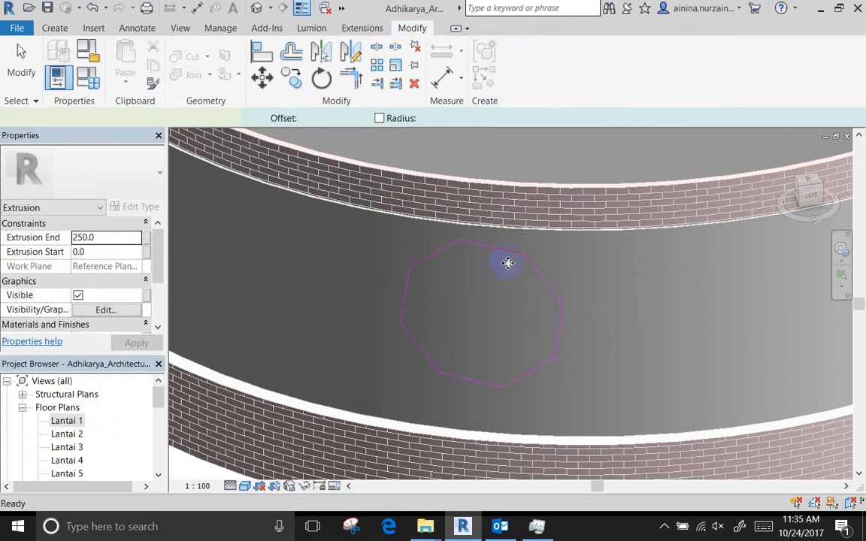
# Stretch the octagonal extrusion into the curved wall, to an extrusion start of about -632.6 and end of about -190.7
pyautogui.keyDown('shift'); pyautogui.moveTo(525, 267); pyautogui.dragTo(483, 322, button='middle'); pyautogui.keyUp('shift')
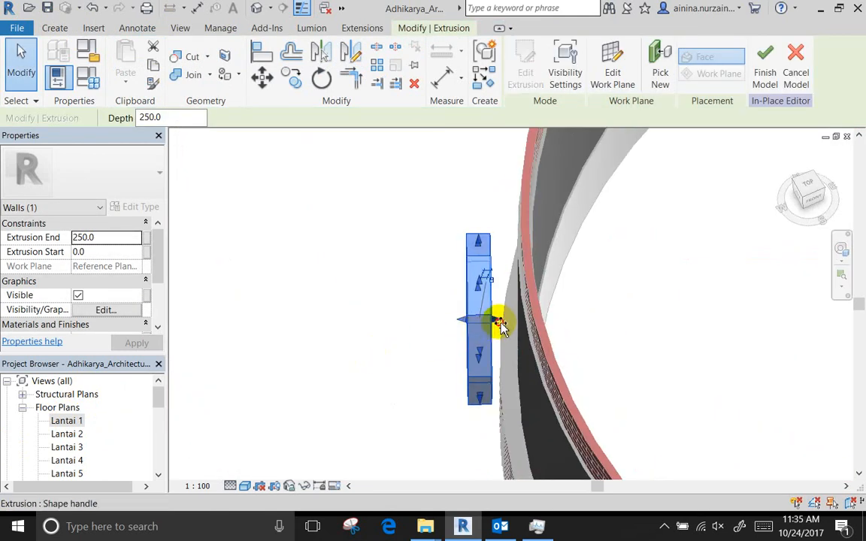
pyautogui.moveTo(498, 321); pyautogui.dragTo(521, 348)
pyautogui.keyDown('shift'); pyautogui.moveTo(522, 348); pyautogui.dragTo(508, 271, button='middle'); pyautogui.keyUp('shift')
pyautogui.moveTo(475, 289); pyautogui.dragTo(514, 342)
pyautogui.keyDown('shift'); pyautogui.moveTo(526, 354); pyautogui.dragTo(688, 410, button='middle'); pyautogui.keyUp('shift')
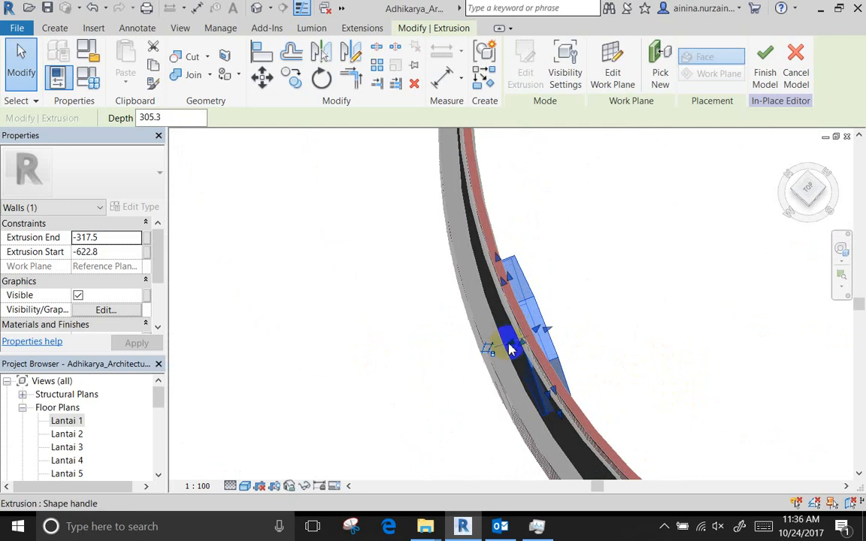
pyautogui.moveTo(510, 348); pyautogui.dragTo(558, 358)
pyautogui.moveTo(558, 357)
pyautogui.keyDown('shift'); pyautogui.mouseDown(button='middle')
pyautogui.moveTo(609, 207)
pyautogui.moveTo(661, 323)
pyautogui.moveTo(672, 227)
pyautogui.moveTo(556, 344)
pyautogui.mouseUp(button='middle'); pyautogui.keyUp('shift')
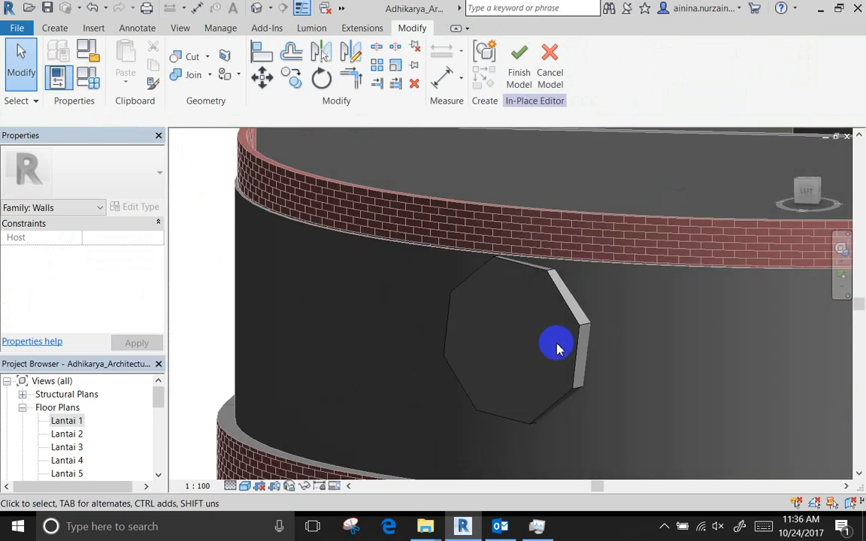
# Assign the Glass material to the octagonal solid extrusion
pyautogui.click(562, 342)
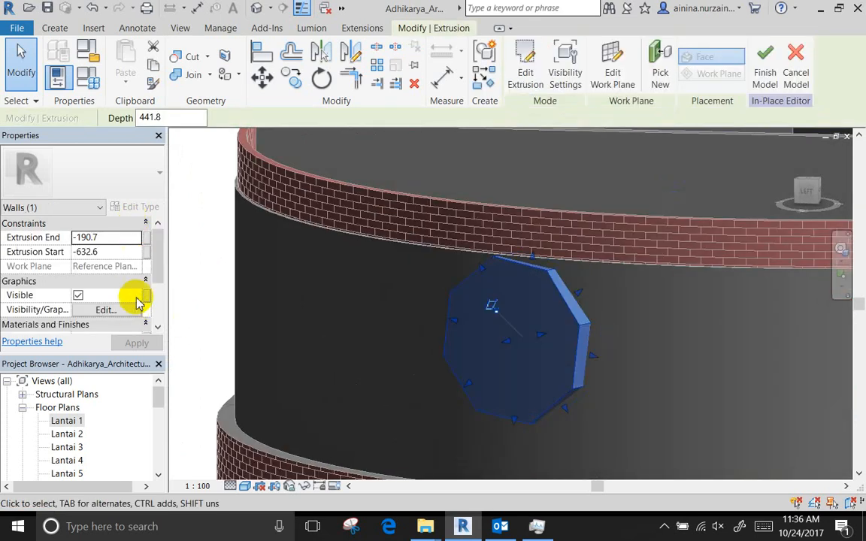
pyautogui.scroll(-3, 139, 293)
pyautogui.click(113, 280)
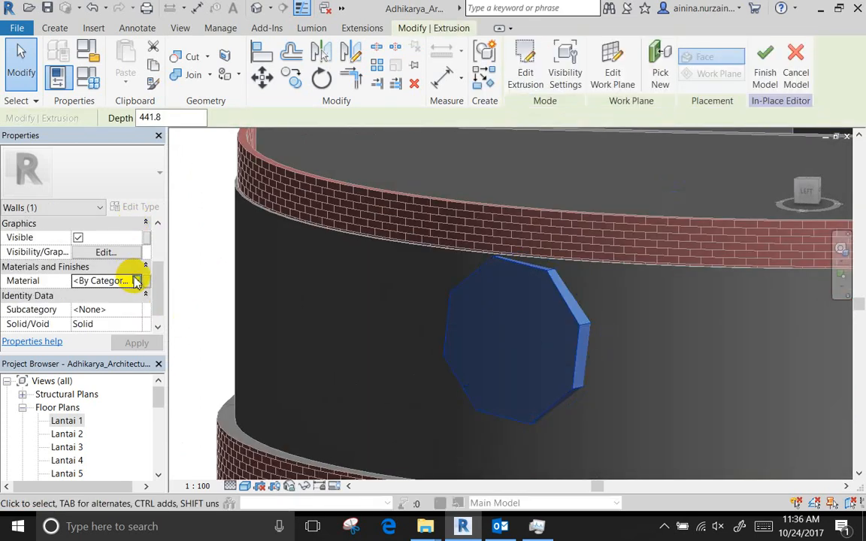
pyautogui.click(137, 283)
pyautogui.click(218, 253)
pyautogui.scroll(-3, 210, 251)
pyautogui.click(196, 284)
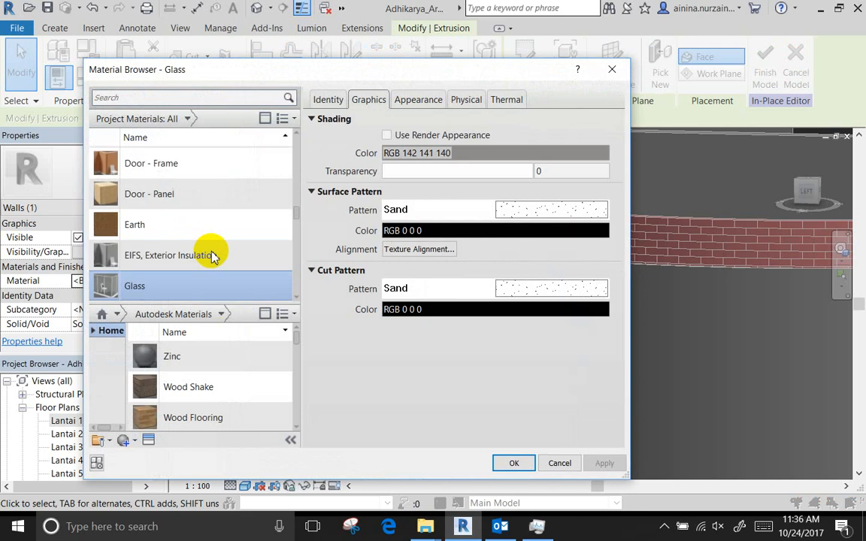
pyautogui.click(524, 468)
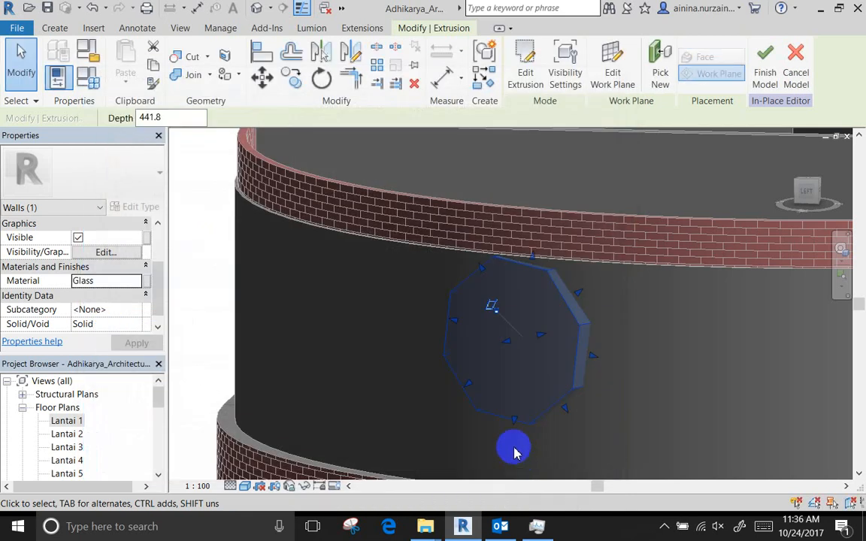
# Try to cut the curved wall with the octagonal glass extrusion using Cut Geometry
pyautogui.click(174, 59)
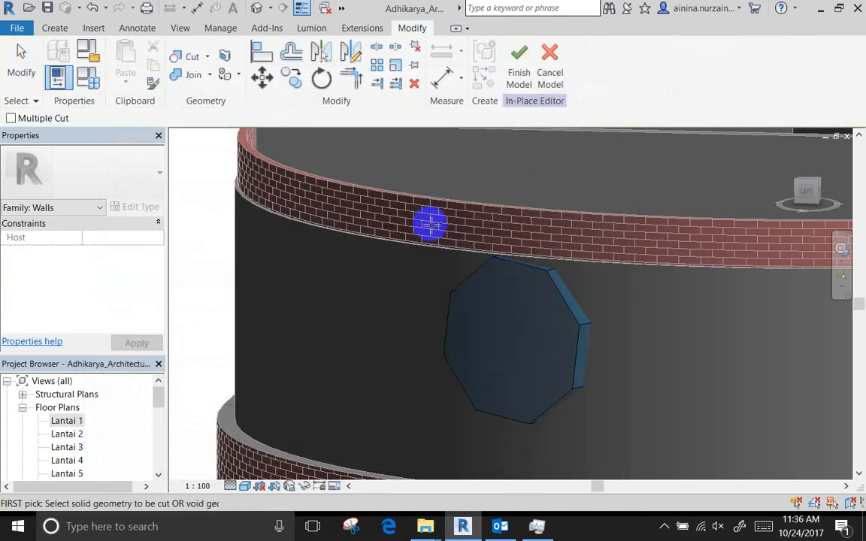
pyautogui.click(432, 256)
pyautogui.click(465, 286)
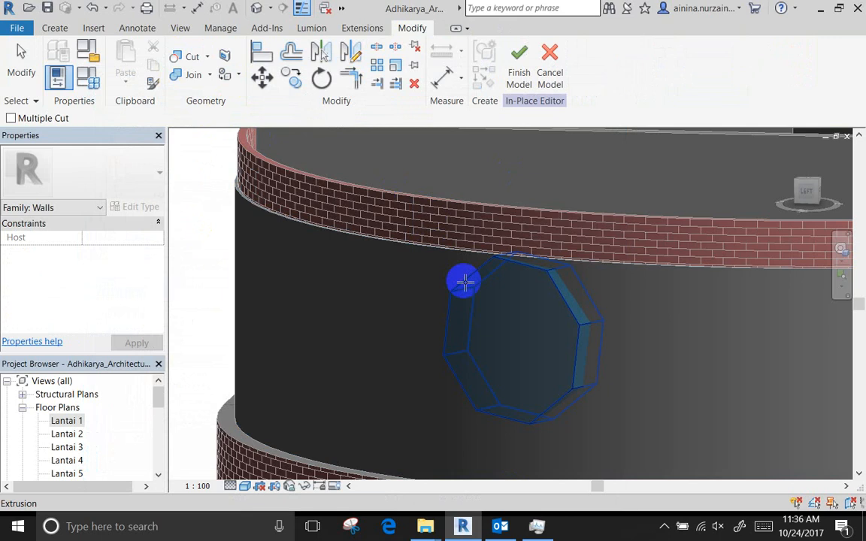
pyautogui.click(608, 275)
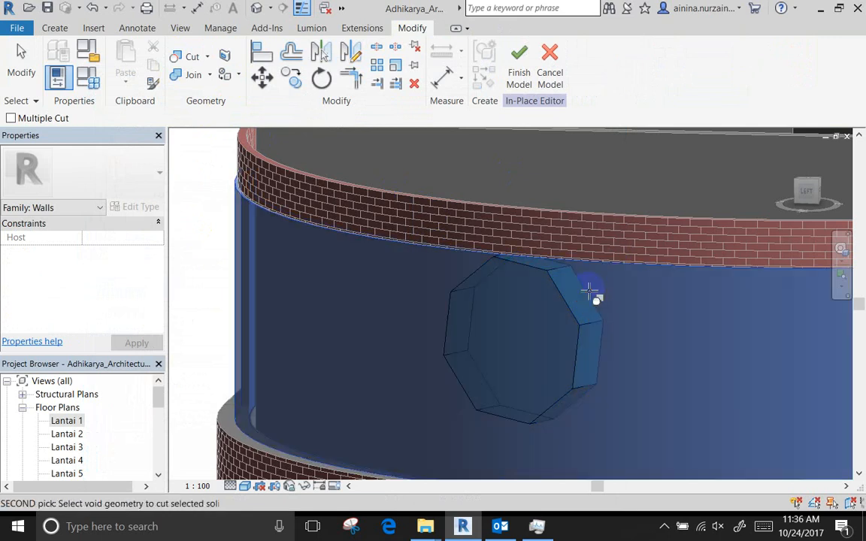
pyautogui.click(568, 308)
pyautogui.click(602, 268)
pyautogui.click(569, 305)
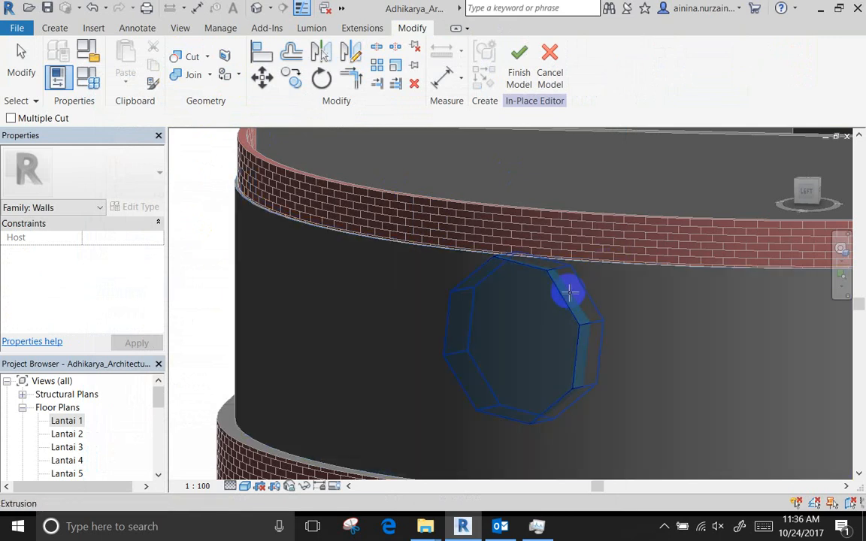
pyautogui.press('Escape')
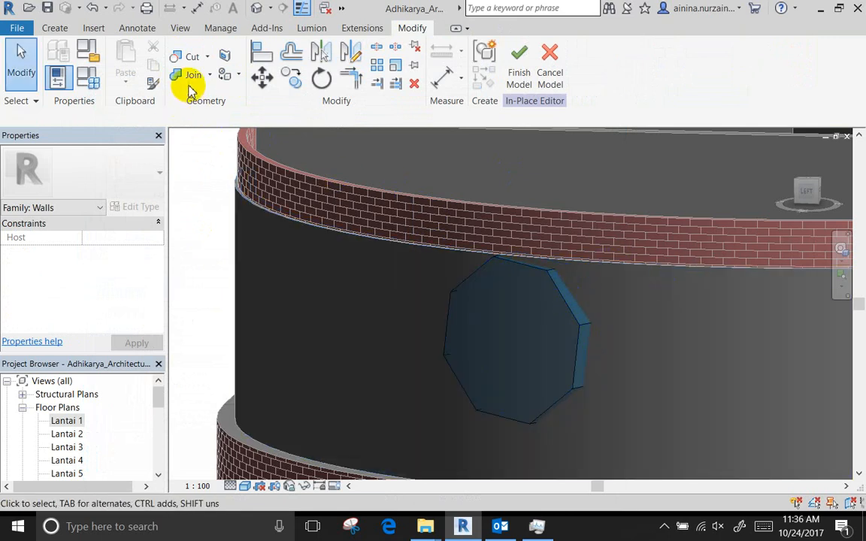
pyautogui.click(205, 58)
pyautogui.click(206, 83)
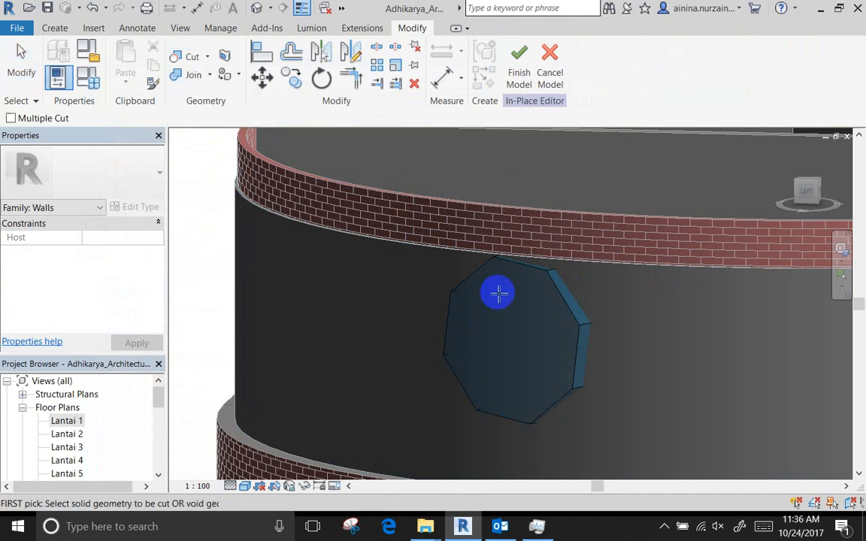
pyautogui.click(446, 251)
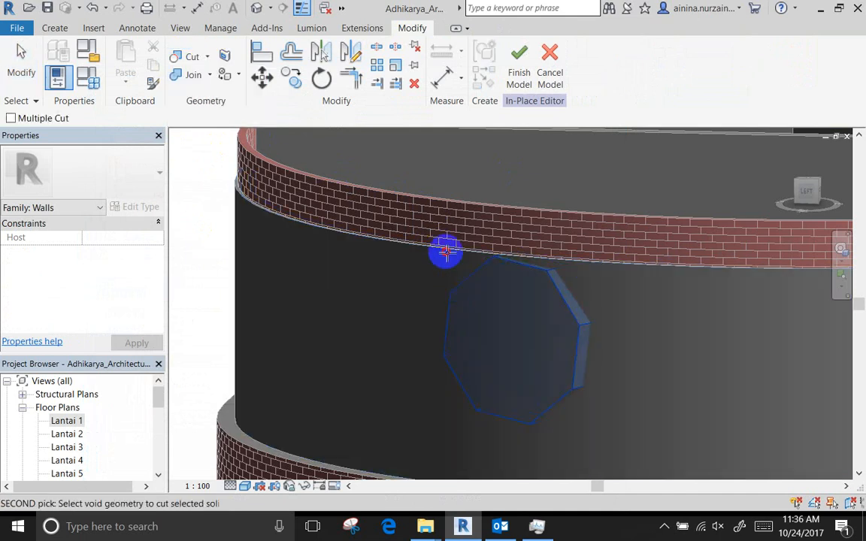
pyautogui.click(446, 251)
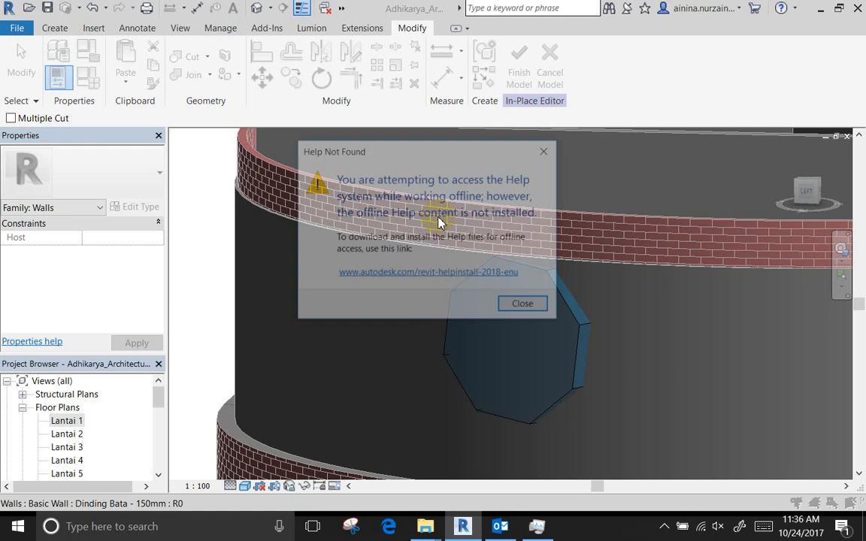
# Cancel the in-place model with the octagonal glass extrusion and discard its changes
pyautogui.click(522, 305)
pyautogui.click(546, 81)
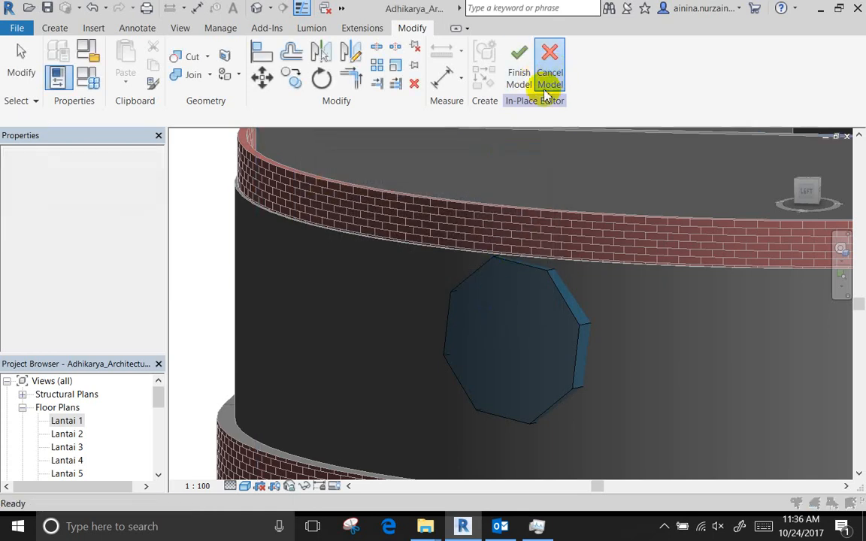
pyautogui.click(458, 290)
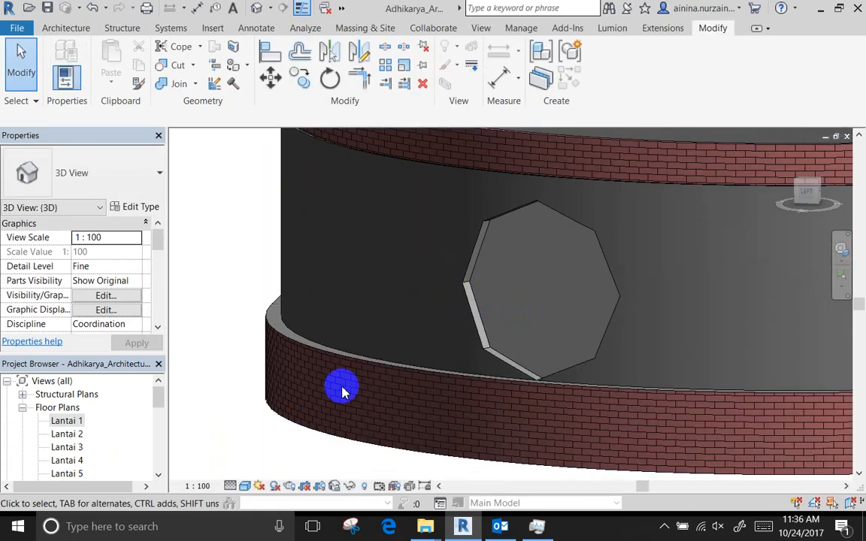
# Examine the octagonal opening in the curved wall and the other walls of the building from several angles
pyautogui.keyDown('shift'); pyautogui.moveTo(344, 392); pyautogui.dragTo(445, 400, button='middle'); pyautogui.keyUp('shift')
pyautogui.scroll(3, 443, 361)
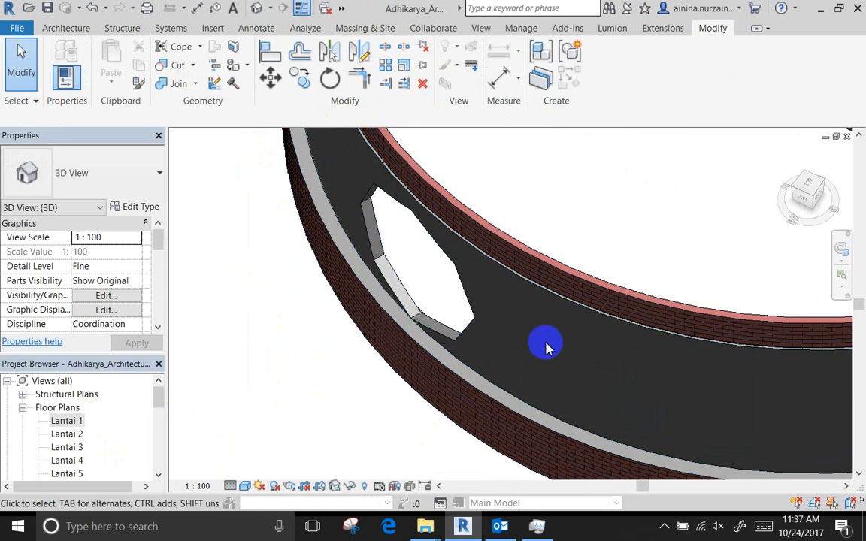
pyautogui.scroll(-4, 351, 296)
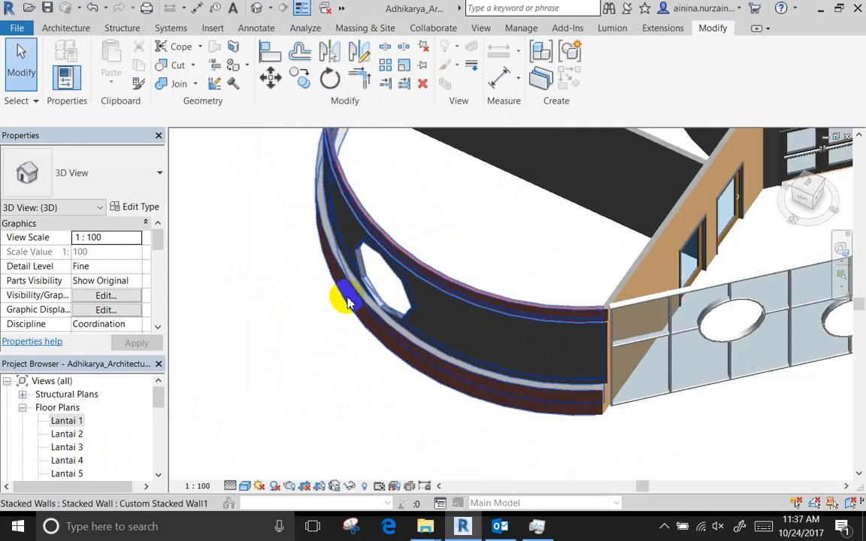
pyautogui.scroll(-5, 353, 366)
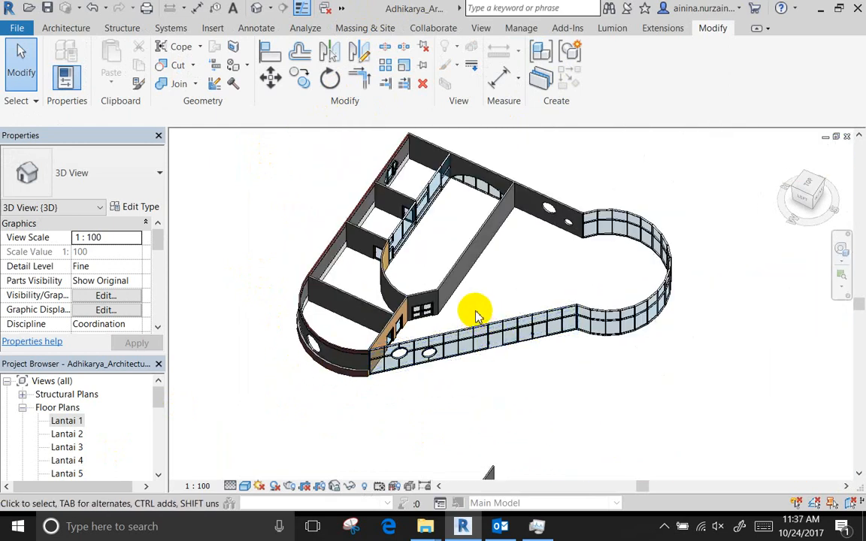
pyautogui.keyDown('shift'); pyautogui.moveTo(464, 329); pyautogui.dragTo(463, 275, button='middle'); pyautogui.keyUp('shift')
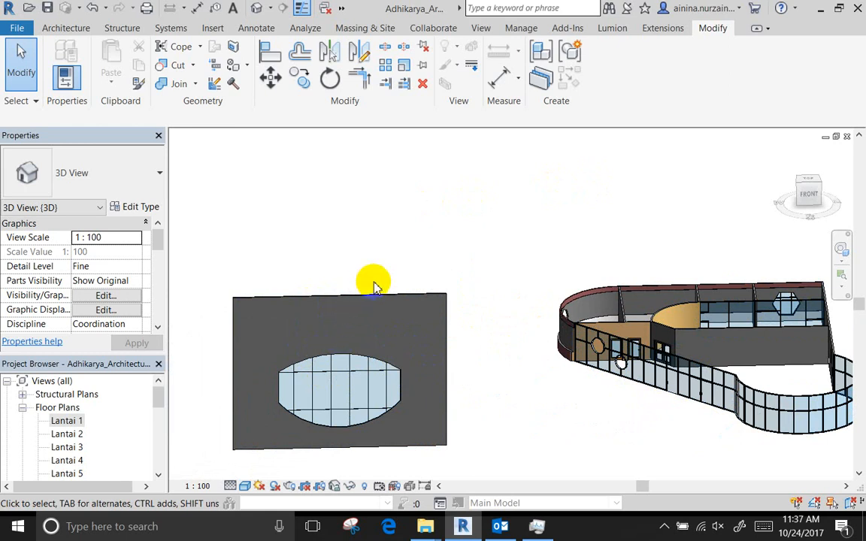
pyautogui.scroll(3, 615, 358)
pyautogui.keyDown('shift'); pyautogui.moveTo(498, 321); pyautogui.dragTo(573, 339, button='middle'); pyautogui.keyUp('shift')
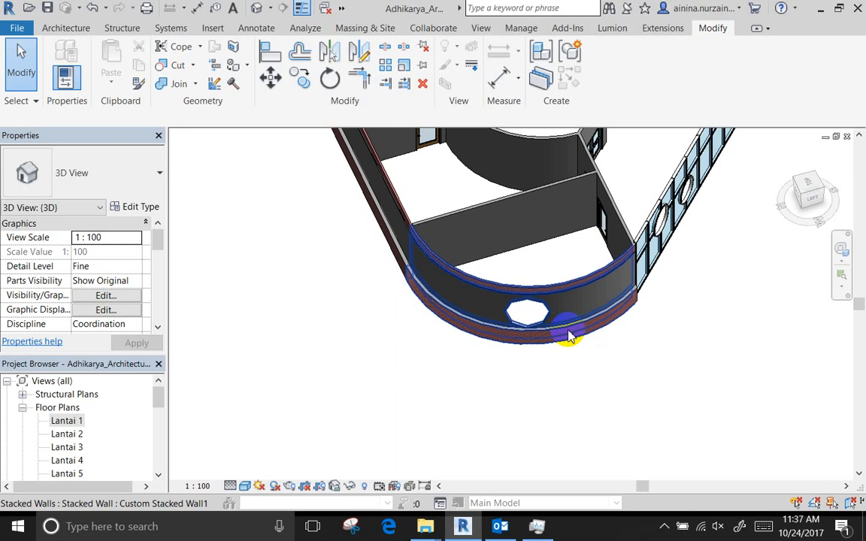
# On the Lantai 1 floor plan, draw an Exterior Glazing curtain wall arc along the curved stacked wall, with a radius of about 6149
pyautogui.doubleClick(68, 421)
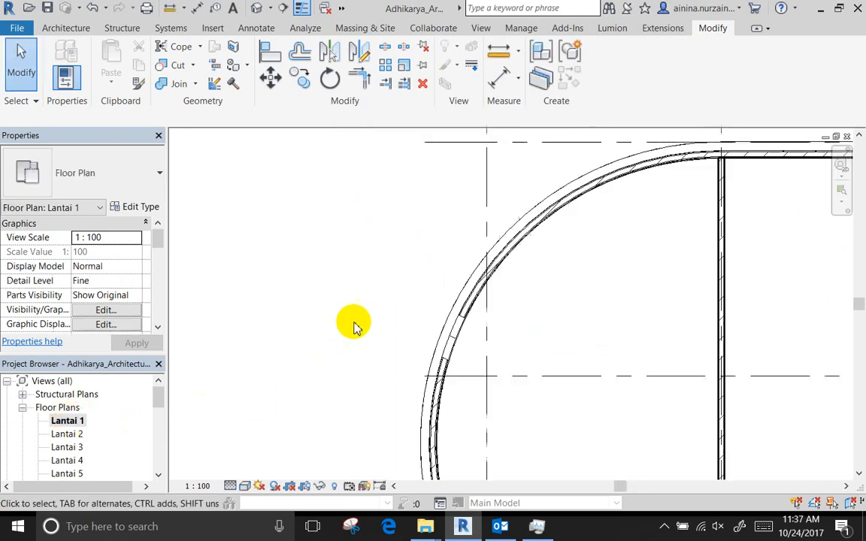
pyautogui.click(66, 28)
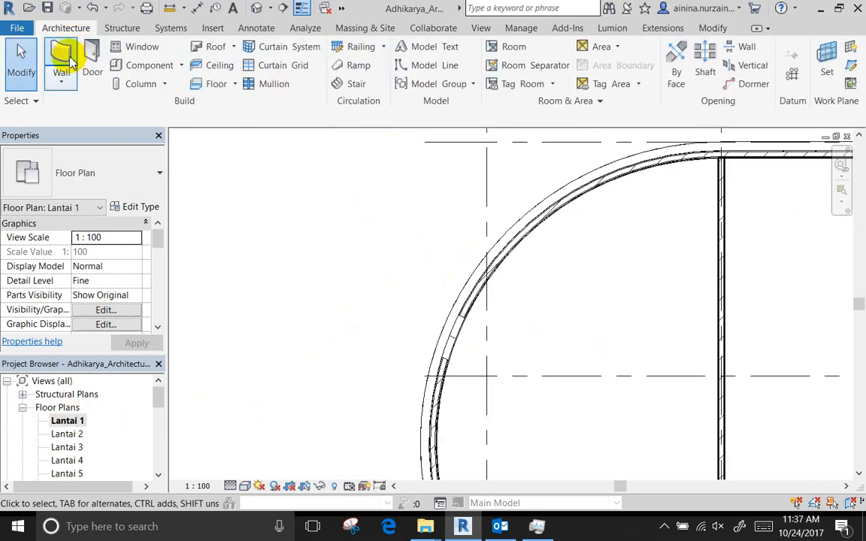
pyautogui.click(64, 54)
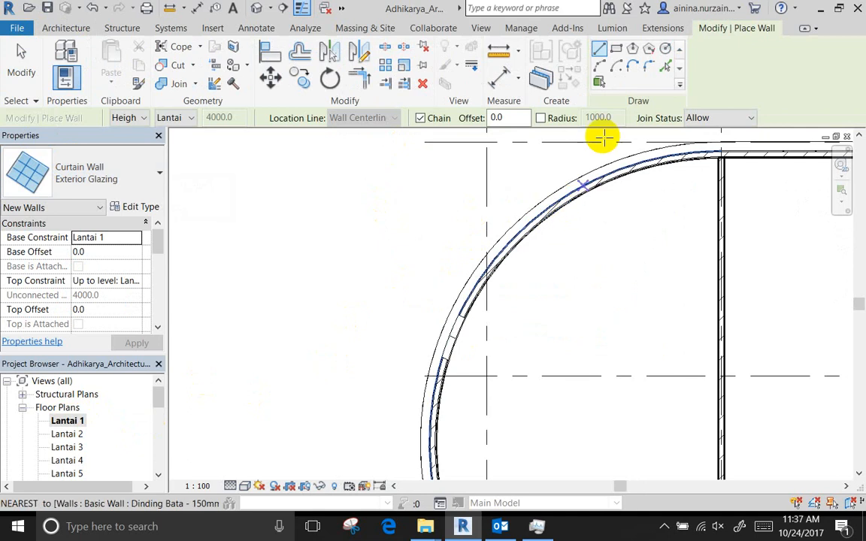
pyautogui.click(599, 67)
pyautogui.click(599, 178)
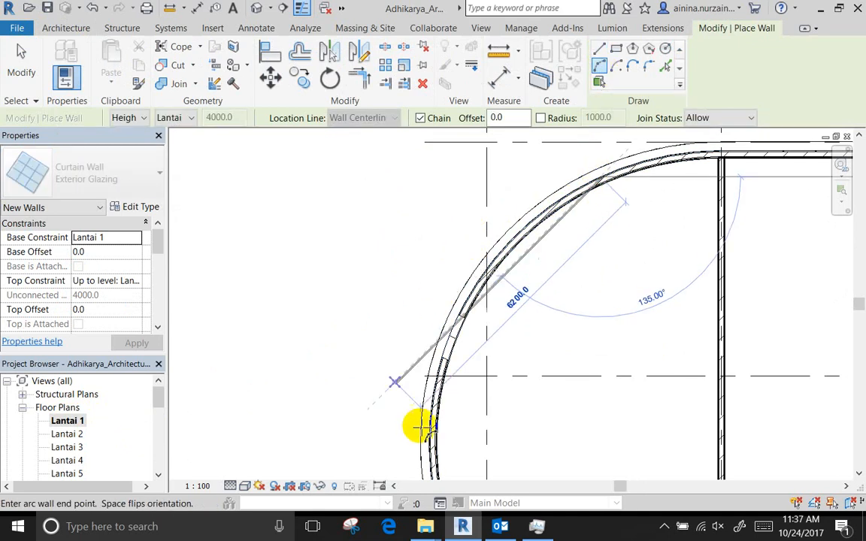
pyautogui.click(434, 474)
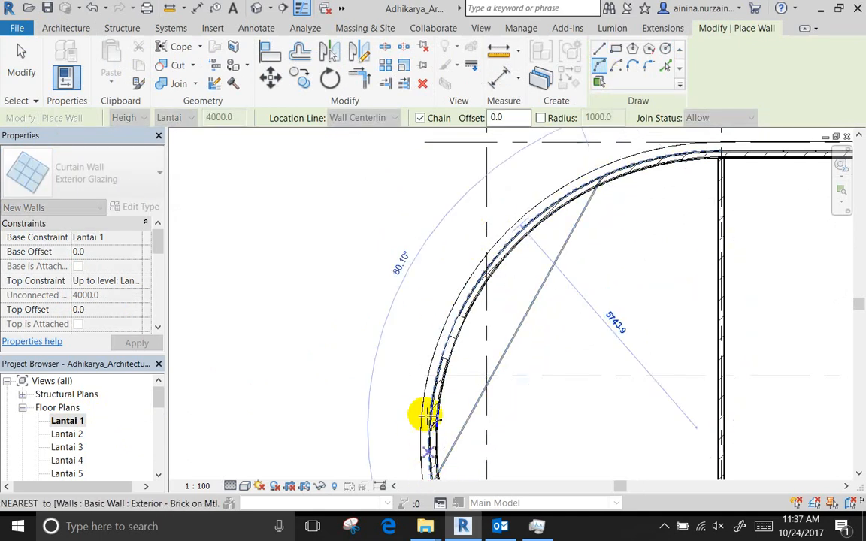
pyautogui.click(444, 360)
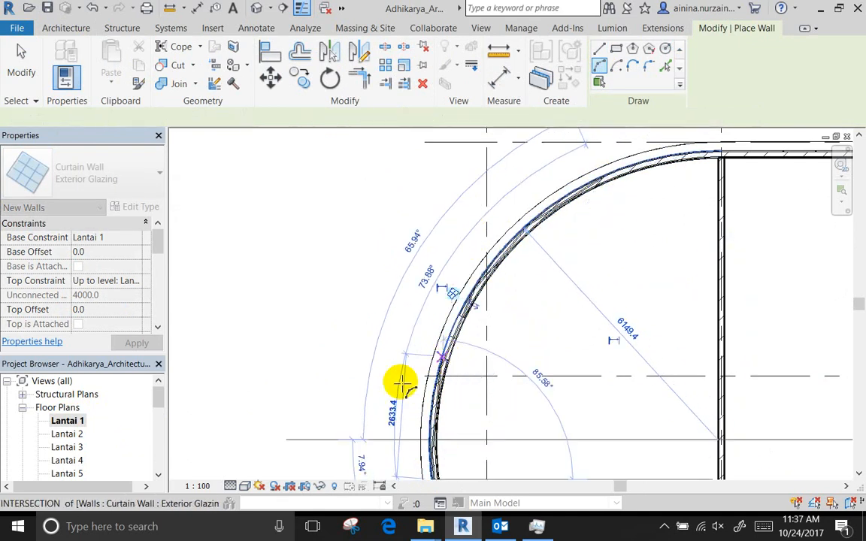
# Check in 3D how the arc curtain wall and its grid lines sit inside the curved stacked wall
pyautogui.click(260, 10)
pyautogui.click(524, 312)
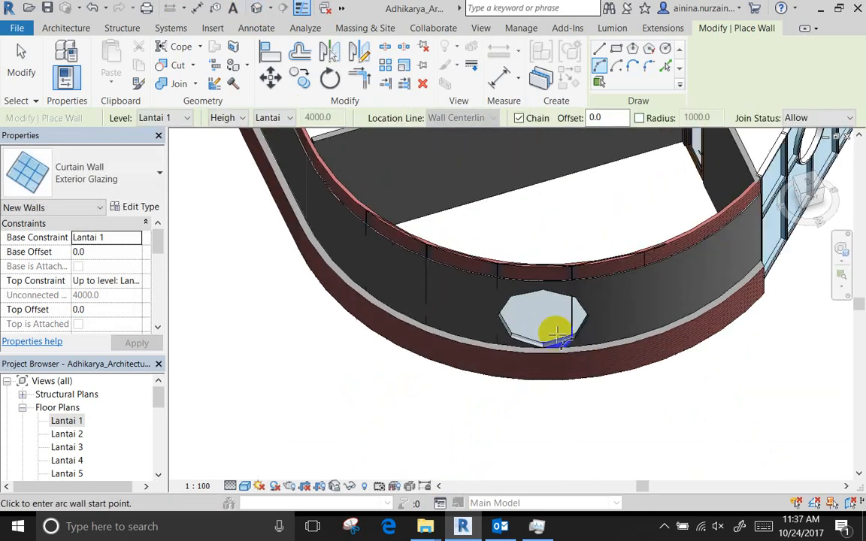
pyautogui.click(21, 68)
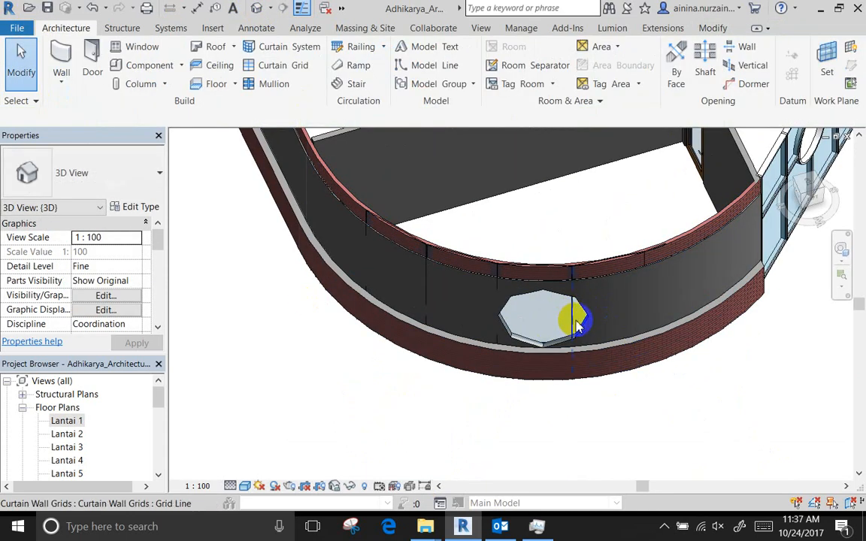
pyautogui.click(344, 216)
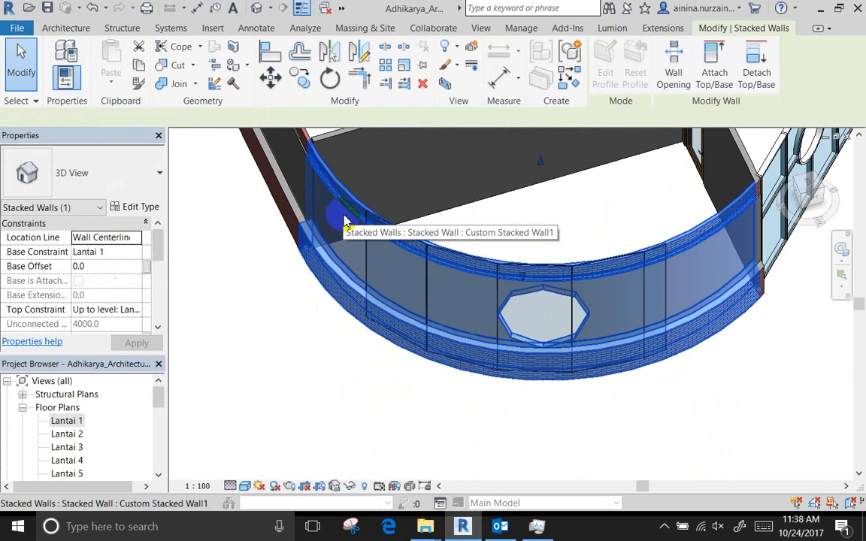
pyautogui.click(642, 449)
pyautogui.click(651, 265)
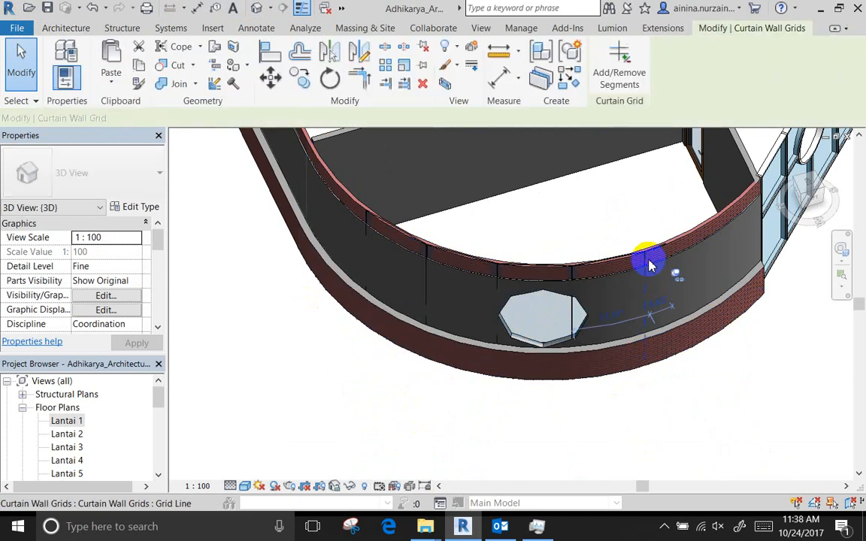
pyautogui.click(692, 390)
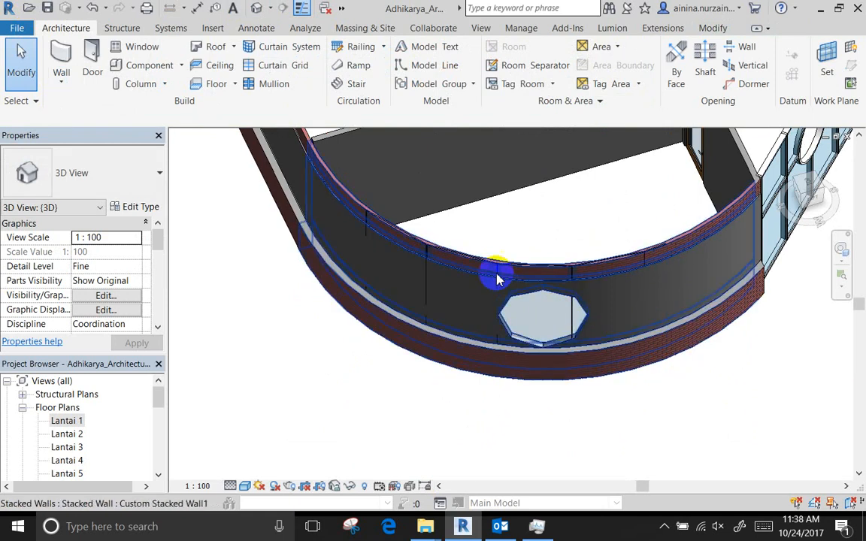
# Delete the Exterior Glazing curtain wall from the curved wall with the octagonal opening
pyautogui.click(537, 307)
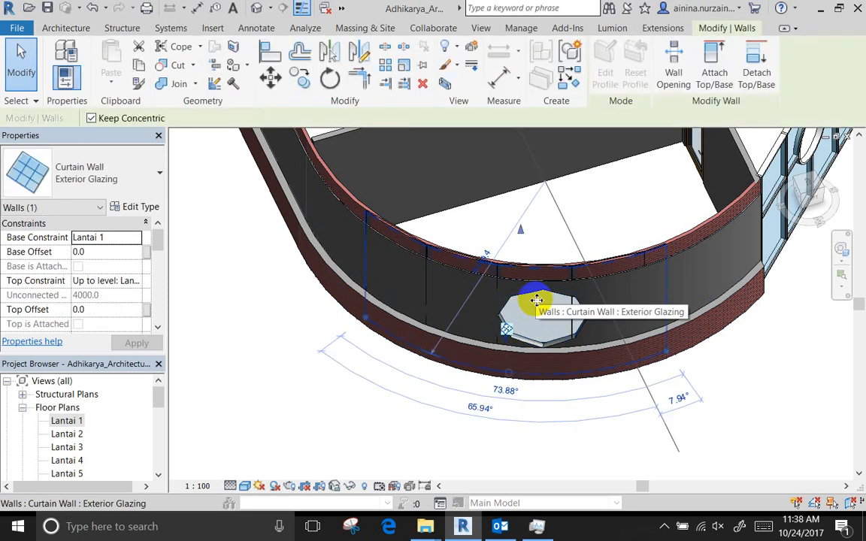
pyautogui.press('Delete')
pyautogui.keyDown('shift'); pyautogui.moveTo(536, 263); pyautogui.dragTo(402, 286, button='middle'); pyautogui.keyUp('shift')
pyautogui.scroll(-5, 403, 286)
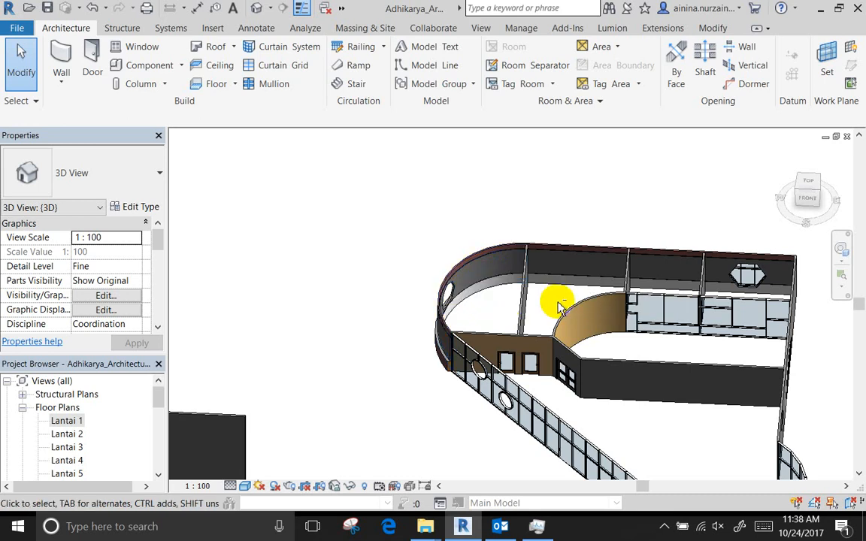
pyautogui.keyDown('shift'); pyautogui.moveTo(557, 303); pyautogui.dragTo(378, 264, button='middle'); pyautogui.keyUp('shift')
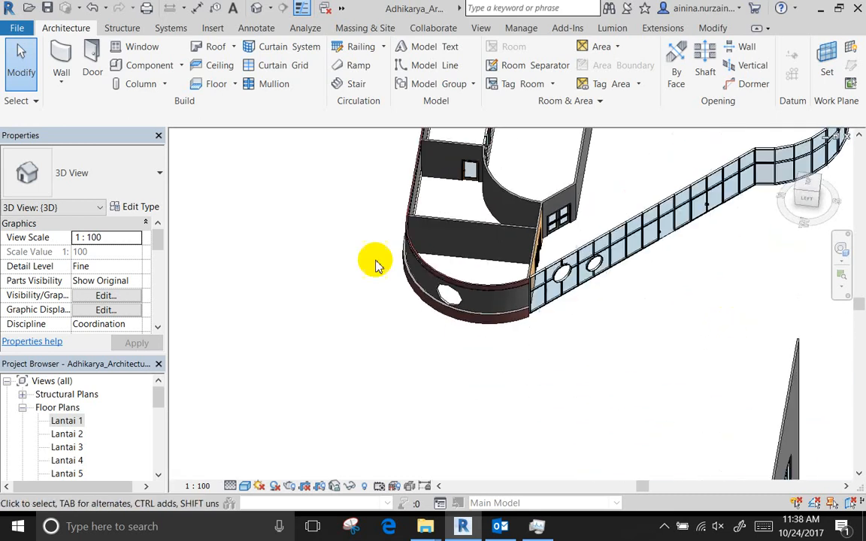
# Draw three chained Dinding Bata - 150mm wall segments outside the curved wall on Lantai 1, the first about 1000 and the last about 900 long
pyautogui.doubleClick(66, 421)
pyautogui.click(60, 57)
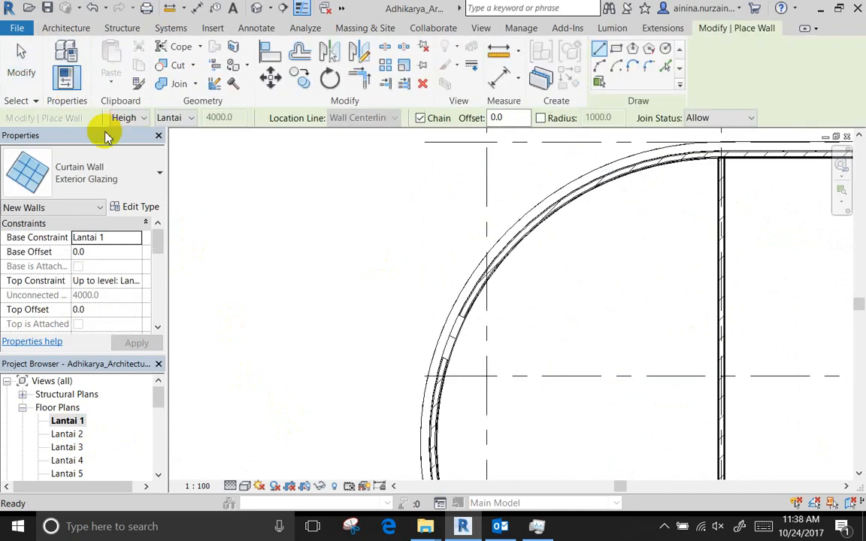
pyautogui.click(113, 180)
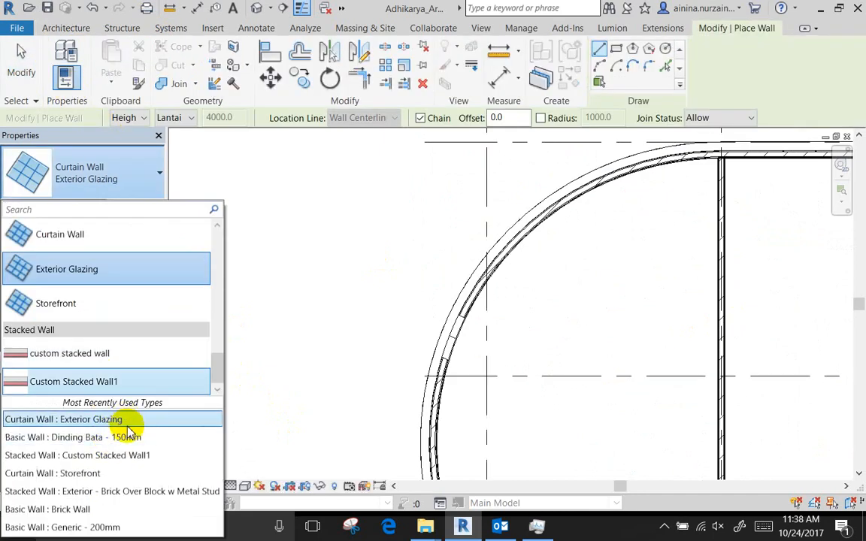
pyautogui.click(113, 436)
pyautogui.click(289, 303)
pyautogui.click(322, 269)
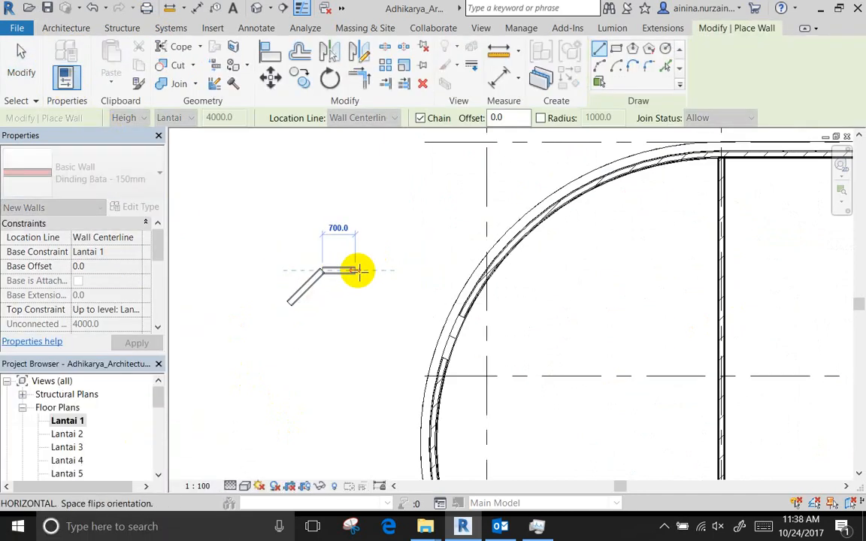
pyautogui.click(371, 254)
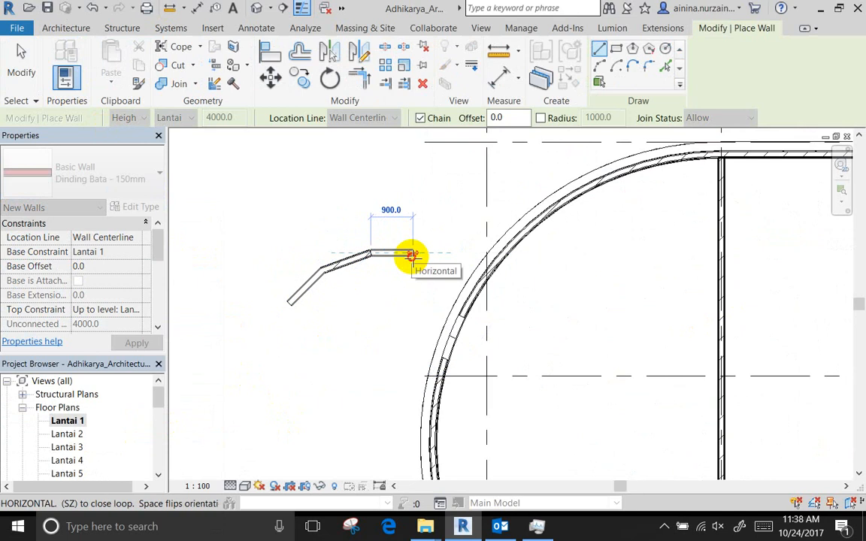
pyautogui.click(412, 255)
pyautogui.press('Escape')
pyautogui.press('Escape')
# Inspect the three chained wall segments by selecting them one after another
pyautogui.click(310, 276)
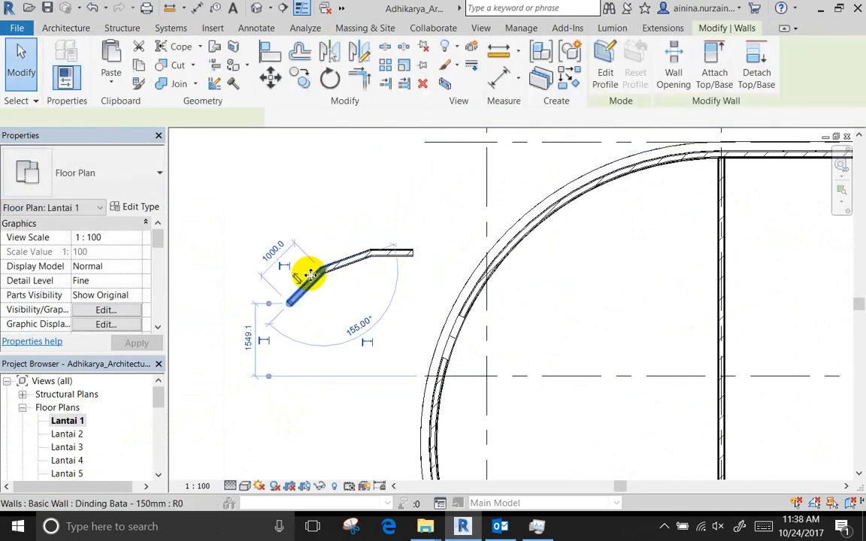
pyautogui.click(346, 262)
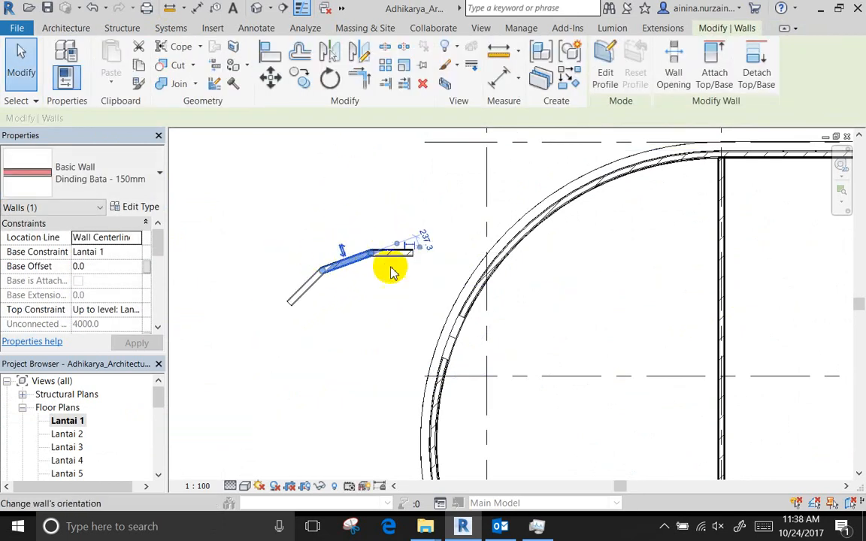
pyautogui.click(380, 304)
pyautogui.click(397, 253)
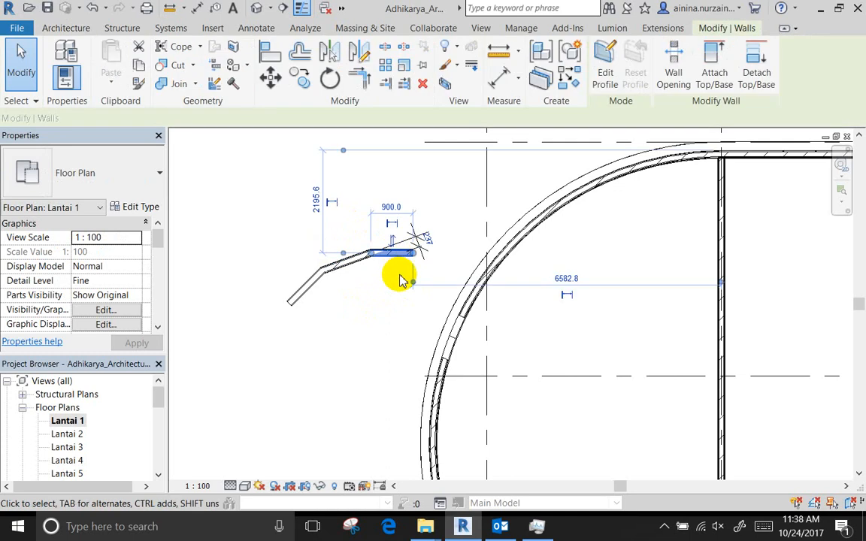
# Remove the stray linear dimension at the end of the last wall segment
pyautogui.click(427, 239)
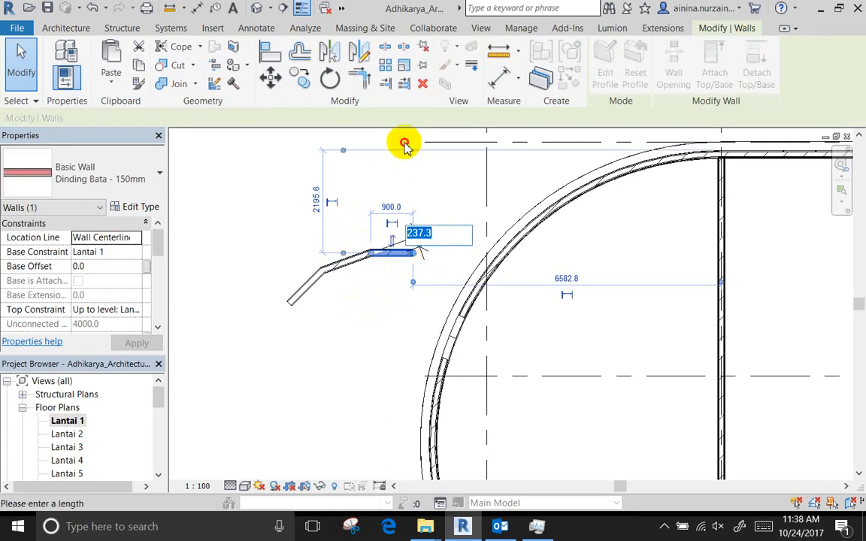
pyautogui.press('Escape')
pyautogui.click(348, 183)
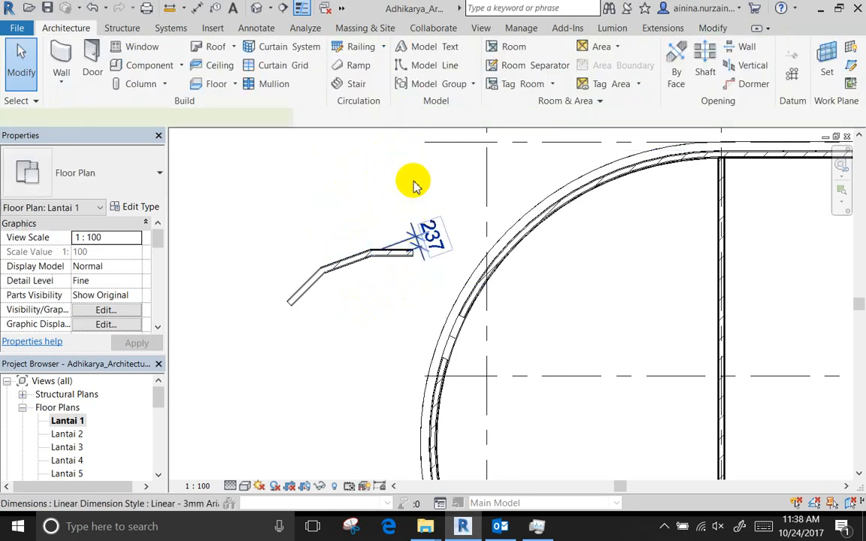
pyautogui.click(415, 184)
pyautogui.click(418, 85)
# Select the whole chain of three wall segments and delete it
pyautogui.moveTo(393, 321); pyautogui.dragTo(471, 306, button='middle')
pyautogui.press('Tab')
pyautogui.click(477, 240)
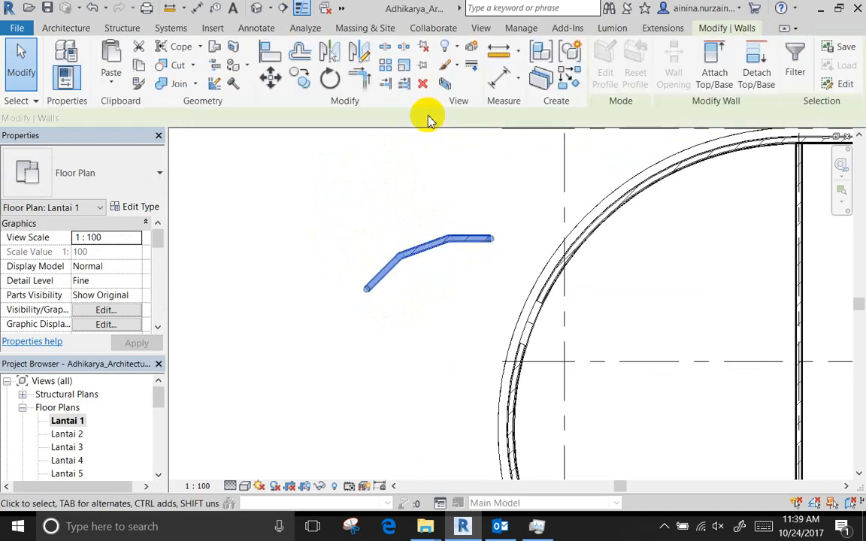
pyautogui.click(422, 84)
pyautogui.scroll(-2, 353, 271)
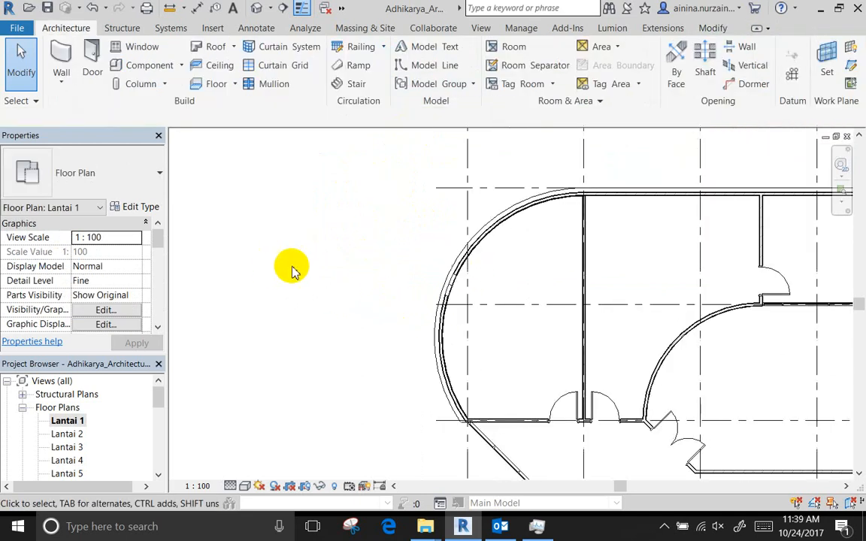
# Select the freestanding flat wall with the embedded glazed opening in the 3D view
pyautogui.click(257, 9)
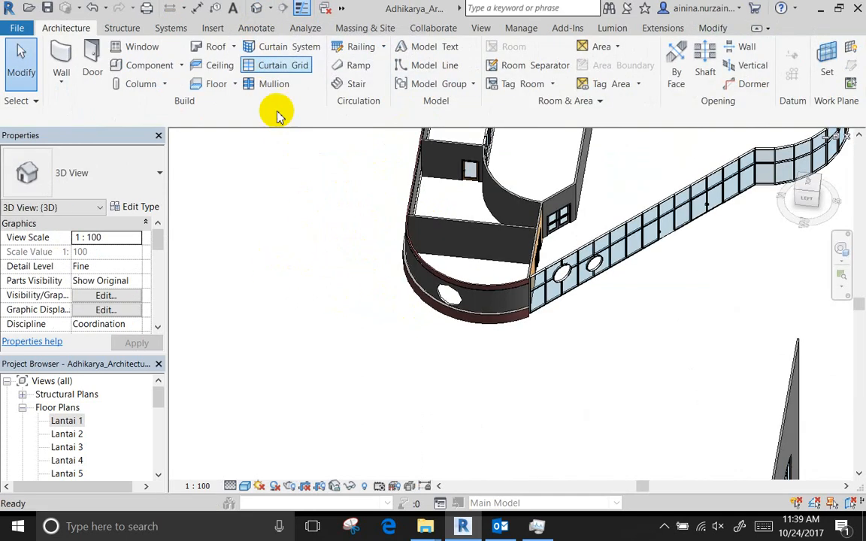
pyautogui.keyDown('shift'); pyautogui.moveTo(285, 143); pyautogui.dragTo(474, 358, button='middle'); pyautogui.keyUp('shift')
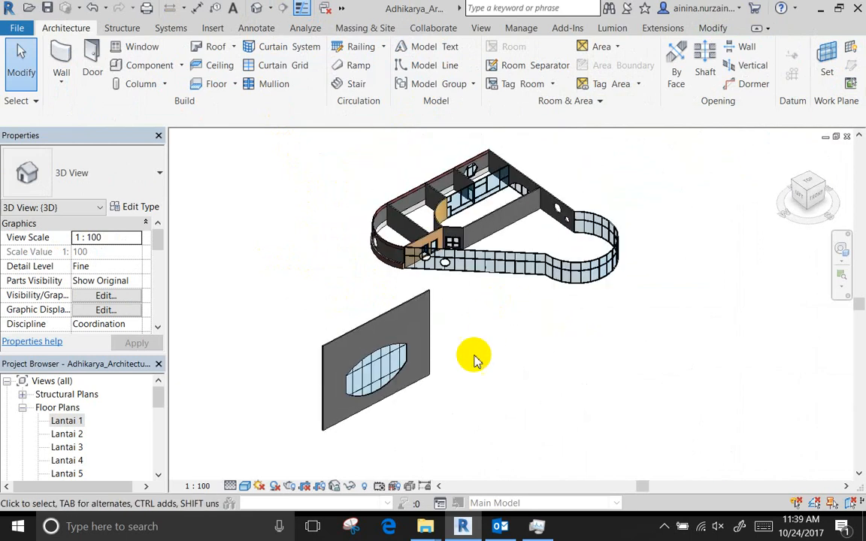
pyautogui.click(430, 385)
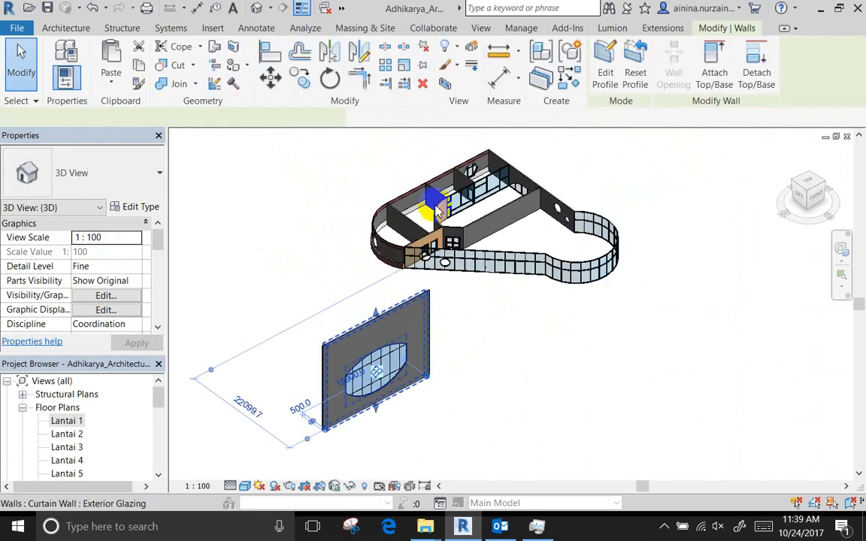
# Delete the freestanding flat wall together with its embedded glazing from the 3D view
pyautogui.click(421, 82)
pyautogui.click(426, 325)
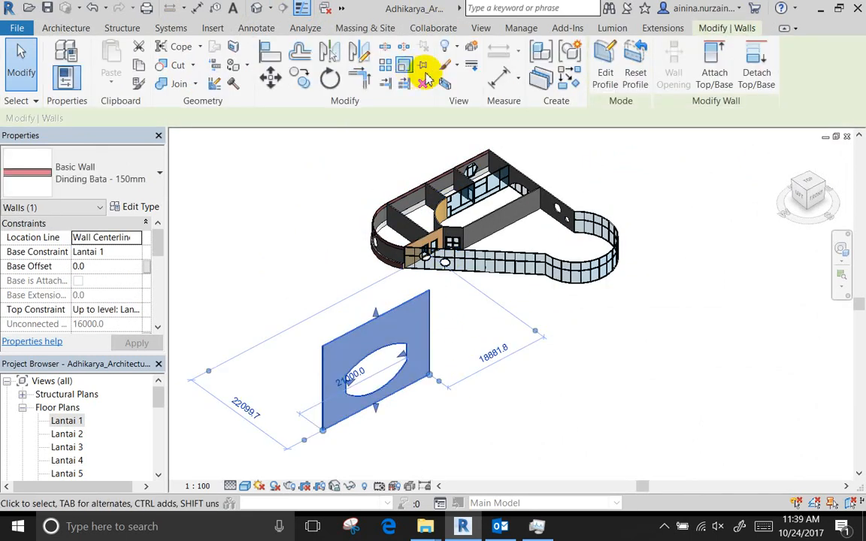
pyautogui.click(428, 87)
pyautogui.scroll(3, 550, 205)
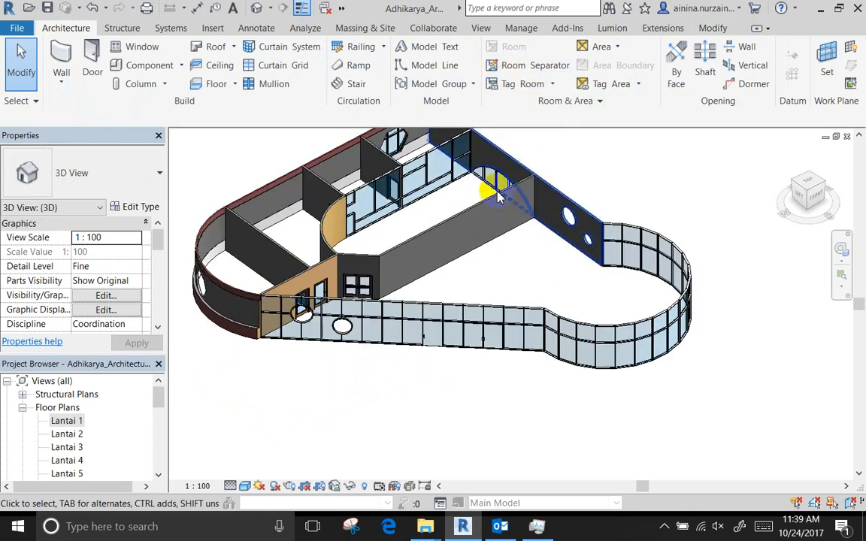
# Open the Lantai 1 floor plan
pyautogui.click(54, 422)
pyautogui.doubleClick(55, 423)
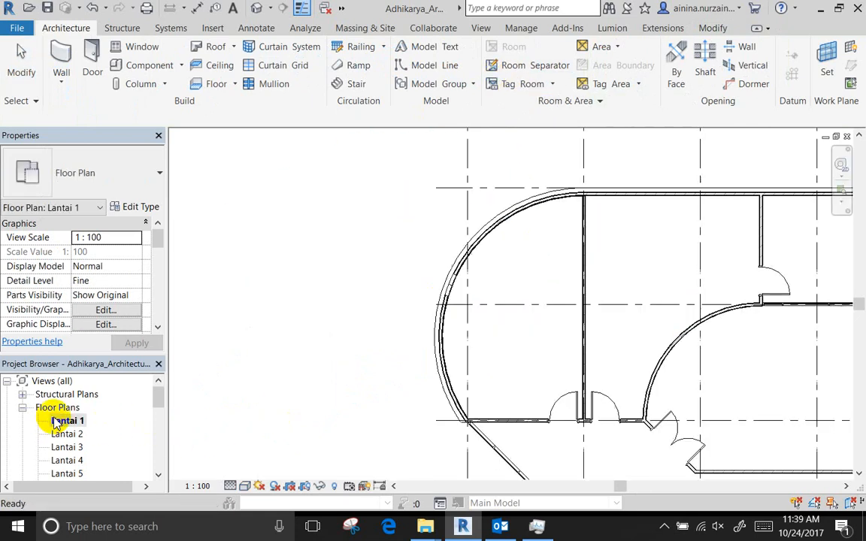
pyautogui.scroll(-3, 341, 233)
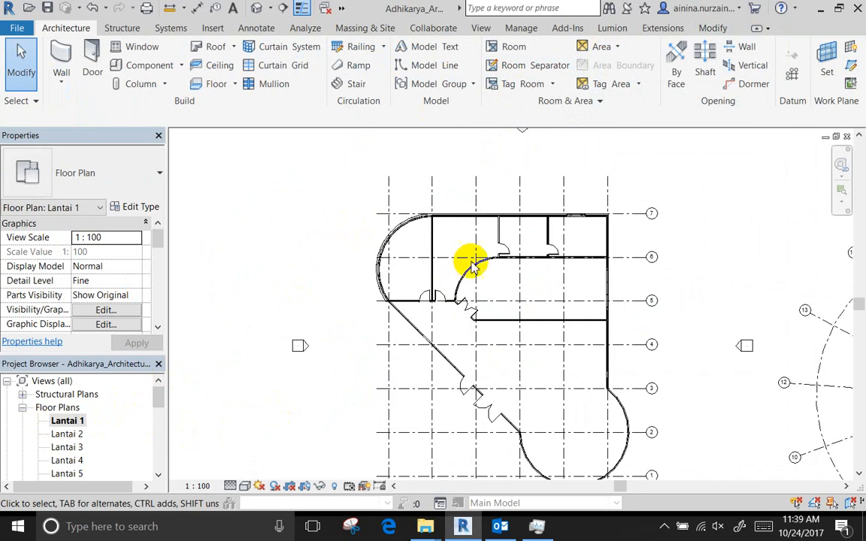
pyautogui.scroll(1, 541, 300)
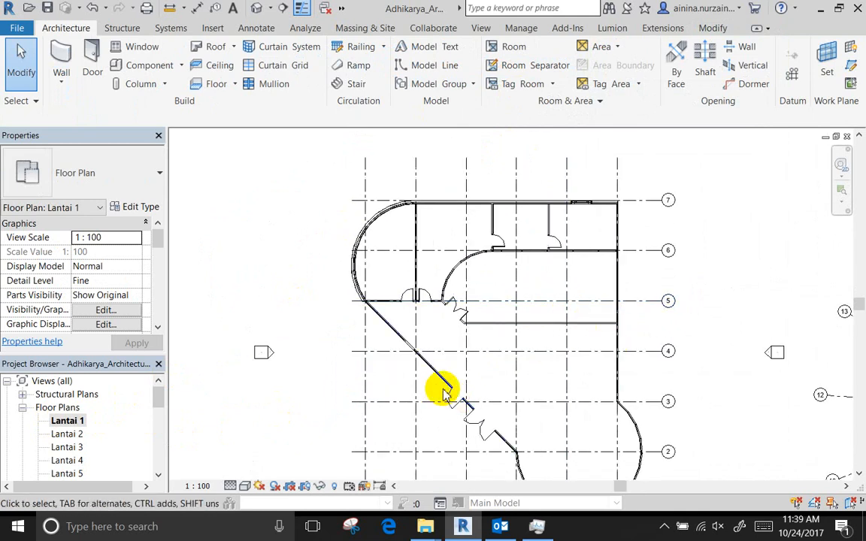
pyautogui.scroll(5, 448, 396)
pyautogui.moveTo(447, 396); pyautogui.dragTo(251, 234, button='middle')
pyautogui.scroll(-2, 248, 227)
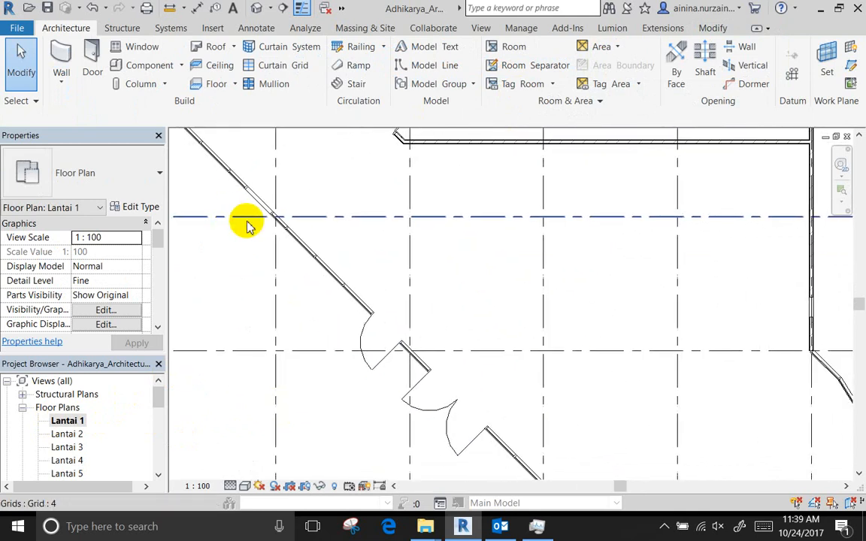
pyautogui.scroll(-2, 308, 301)
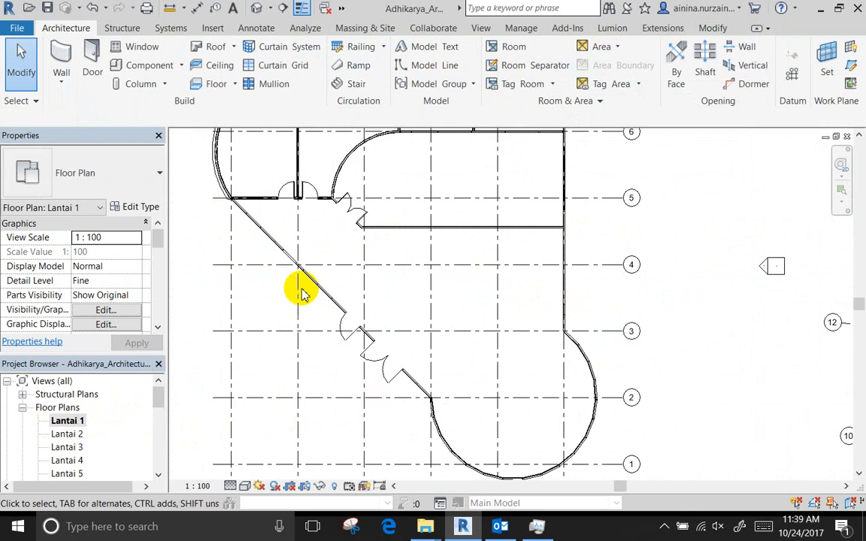
pyautogui.click(299, 175)
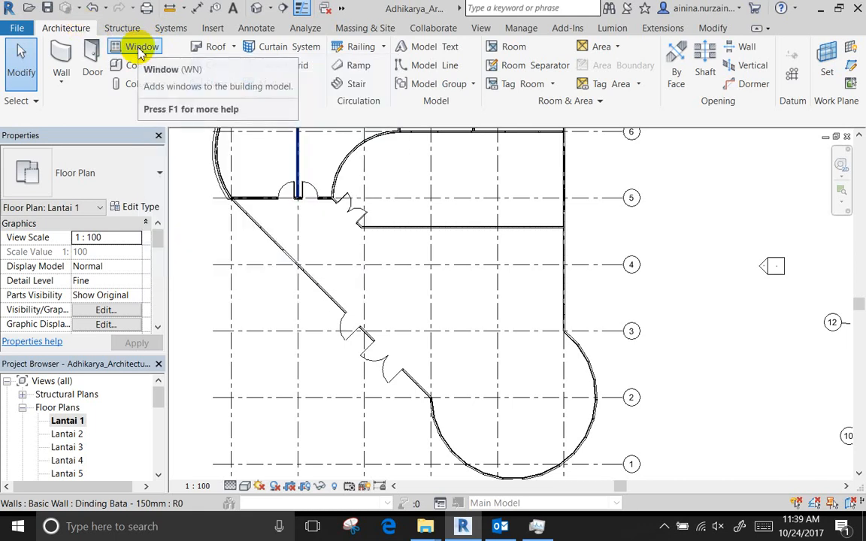
# Start placing windows with the M_Fixed 0610 x 1220mm type and set their sill height to 1000 mm
pyautogui.click(142, 48)
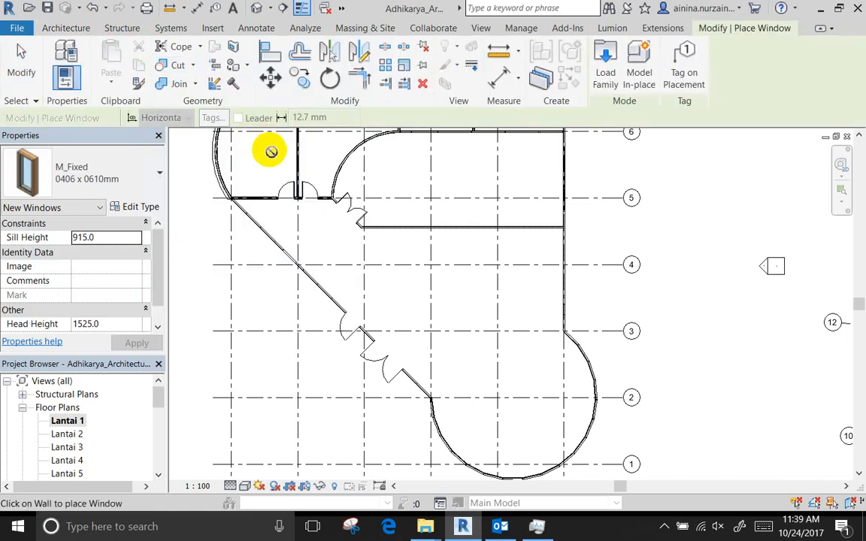
pyautogui.scroll(3, 364, 212)
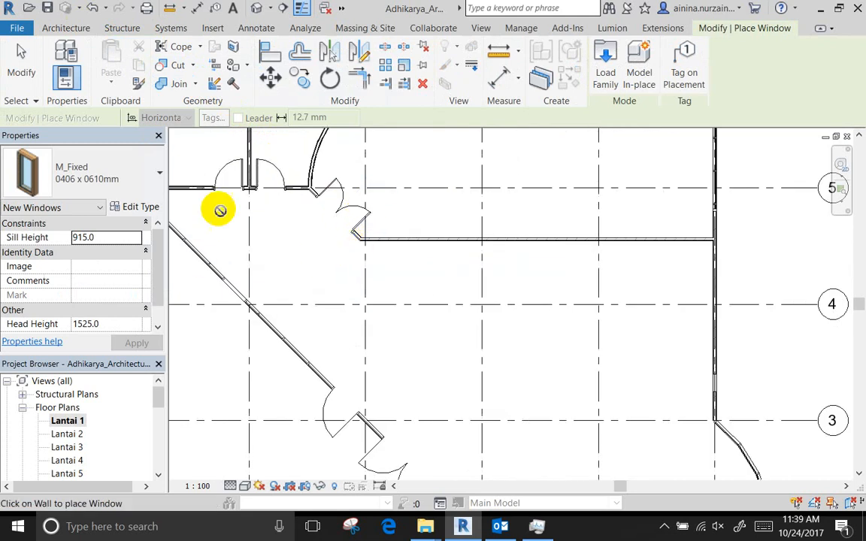
pyautogui.moveTo(357, 240); pyautogui.dragTo(358, 301, button='middle')
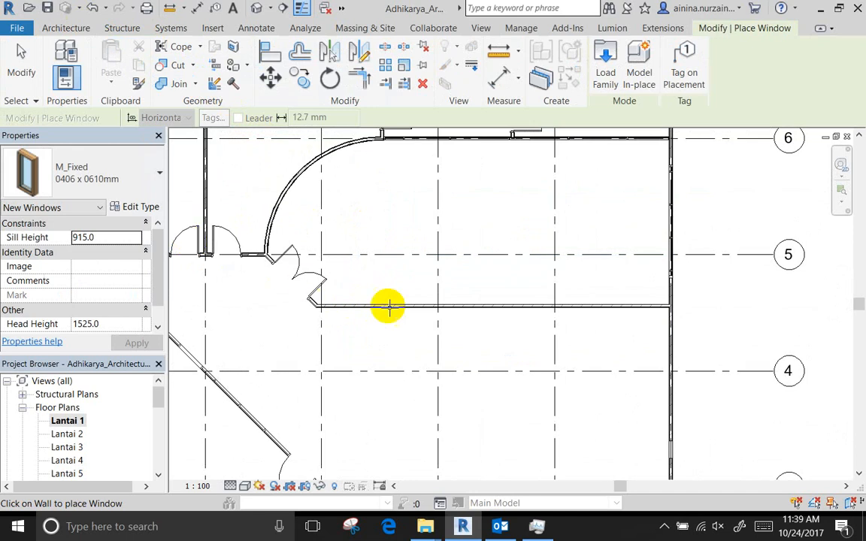
pyautogui.scroll(3, 387, 306)
pyautogui.scroll(1, 387, 306)
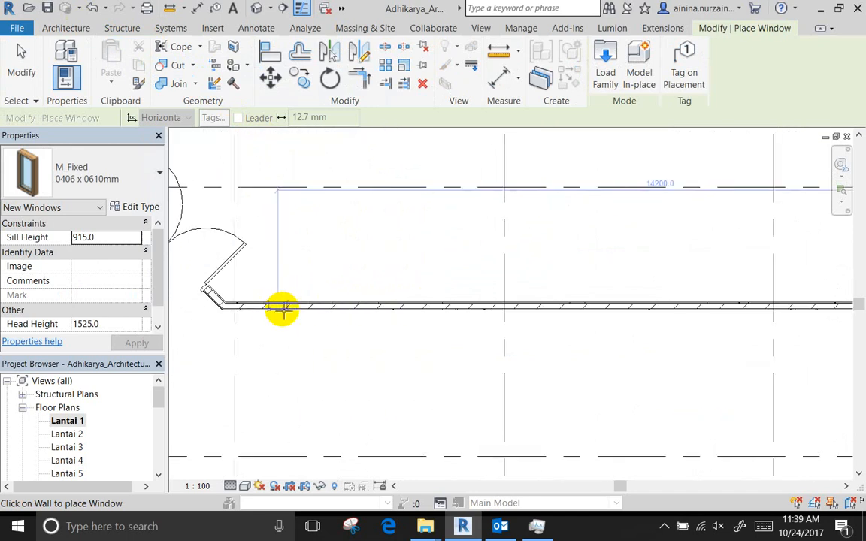
pyautogui.scroll(-2, 473, 251)
pyautogui.scroll(-2, 230, 300)
pyautogui.scroll(4, 233, 286)
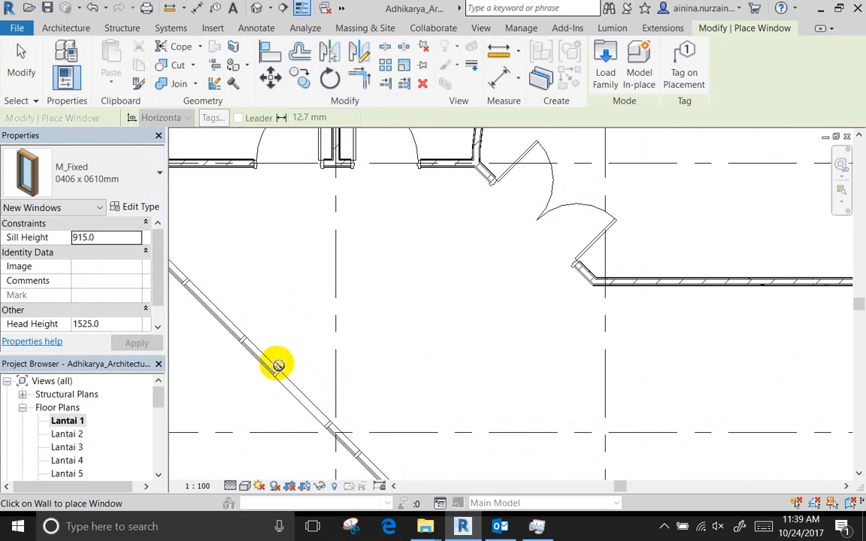
pyautogui.scroll(-2, 529, 349)
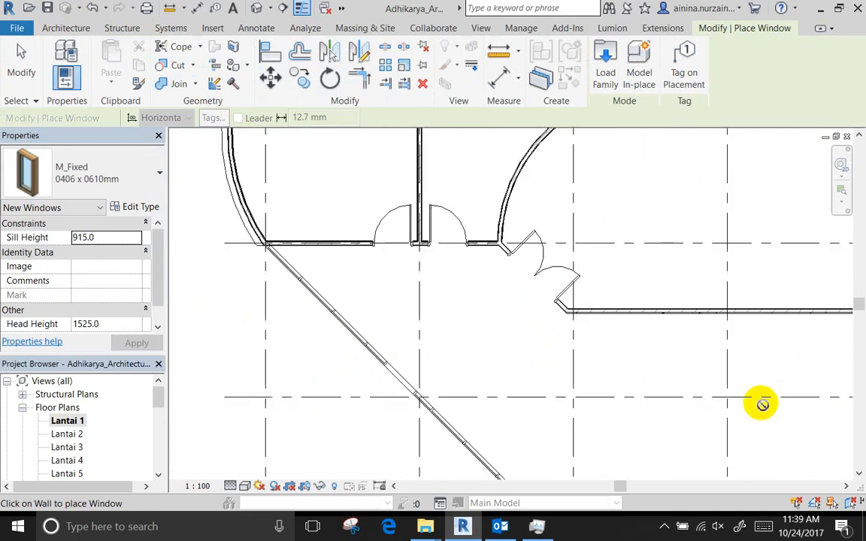
pyautogui.moveTo(761, 404); pyautogui.dragTo(419, 360, button='middle')
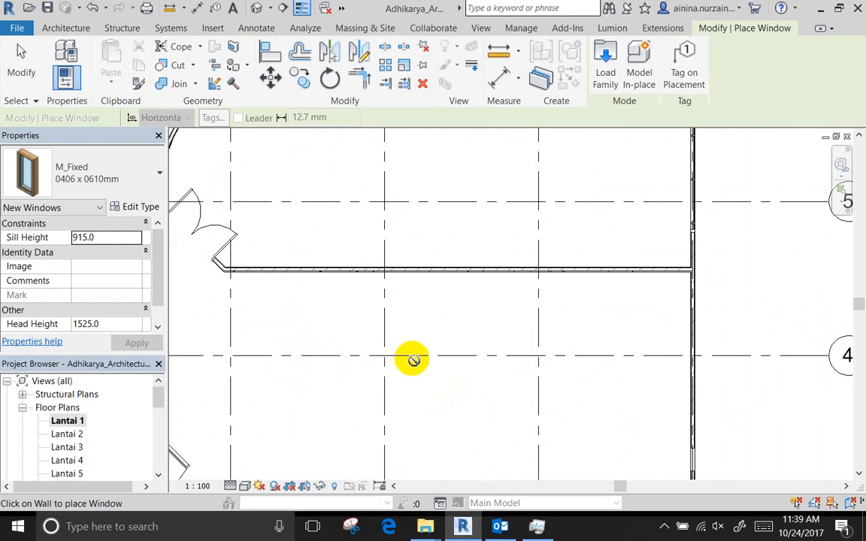
pyautogui.click(131, 175)
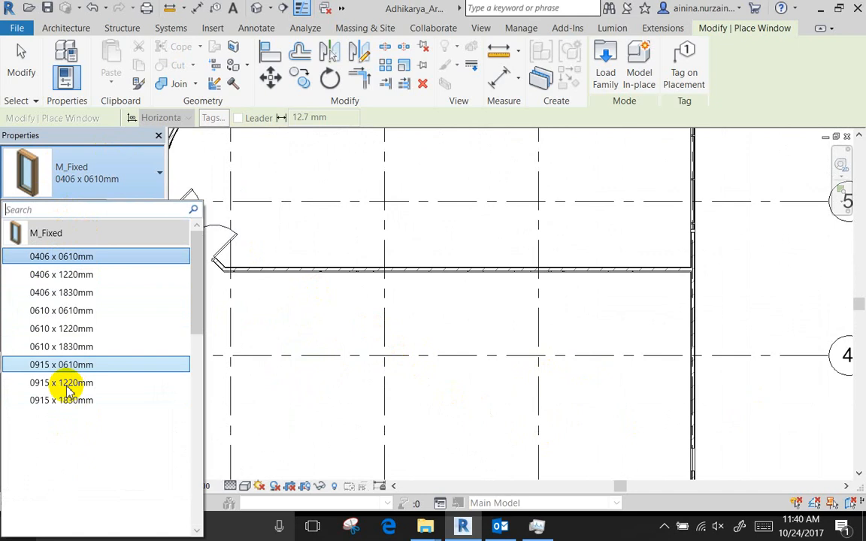
pyautogui.click(119, 178)
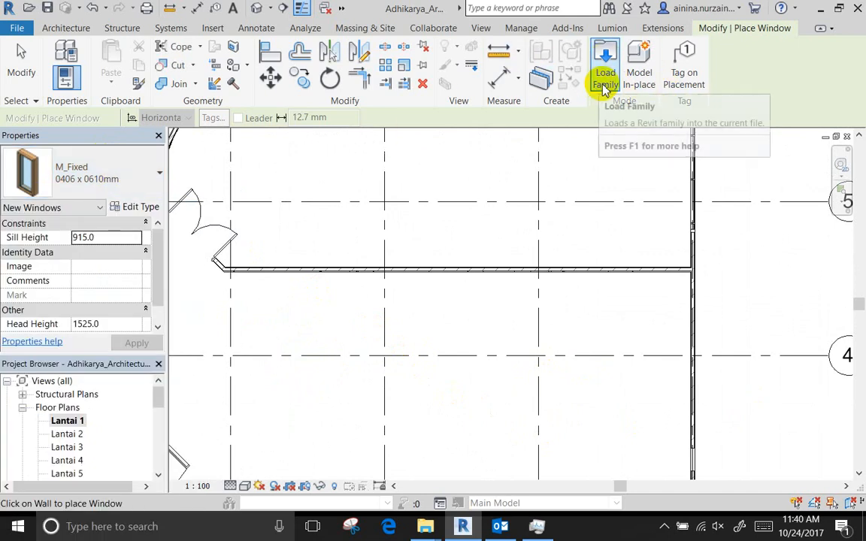
pyautogui.click(82, 174)
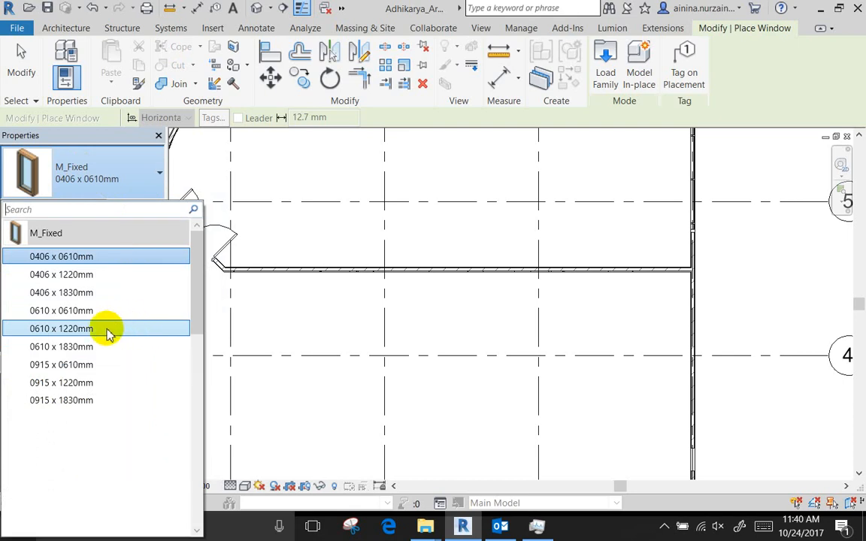
pyautogui.moveTo(97, 332)
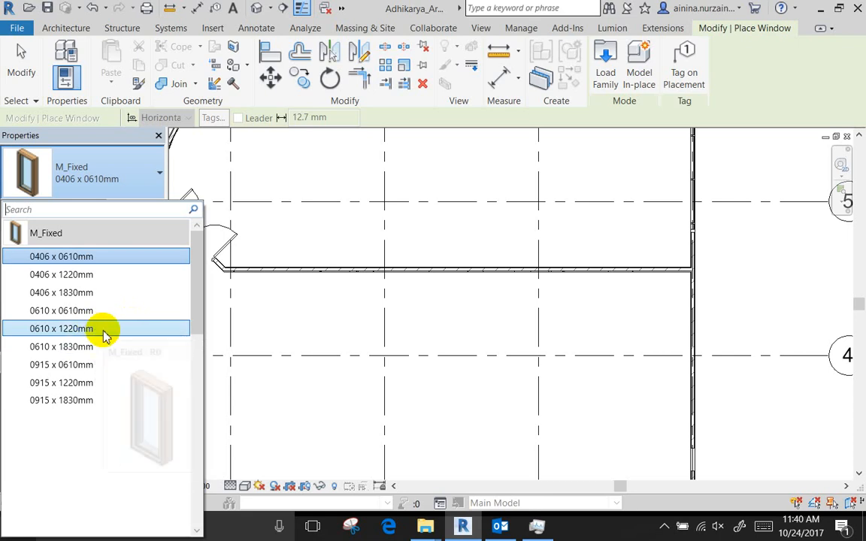
pyautogui.click(105, 331)
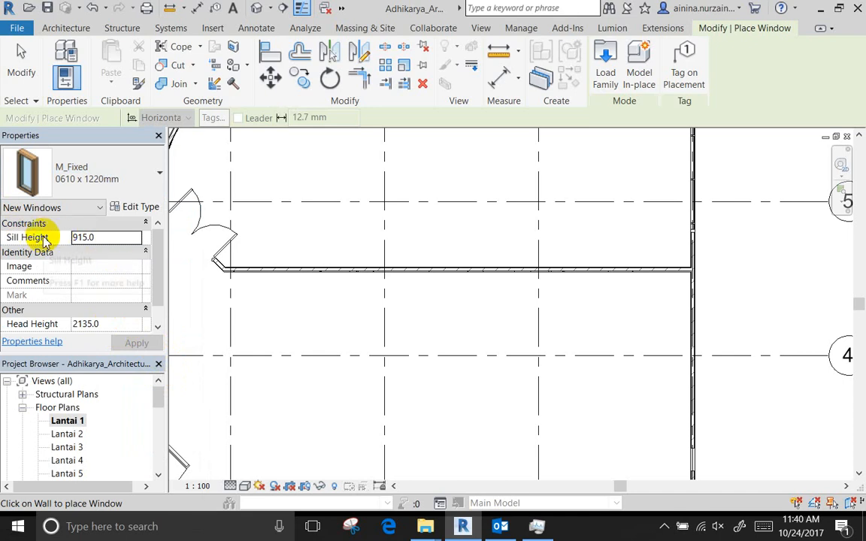
pyautogui.click(111, 238)
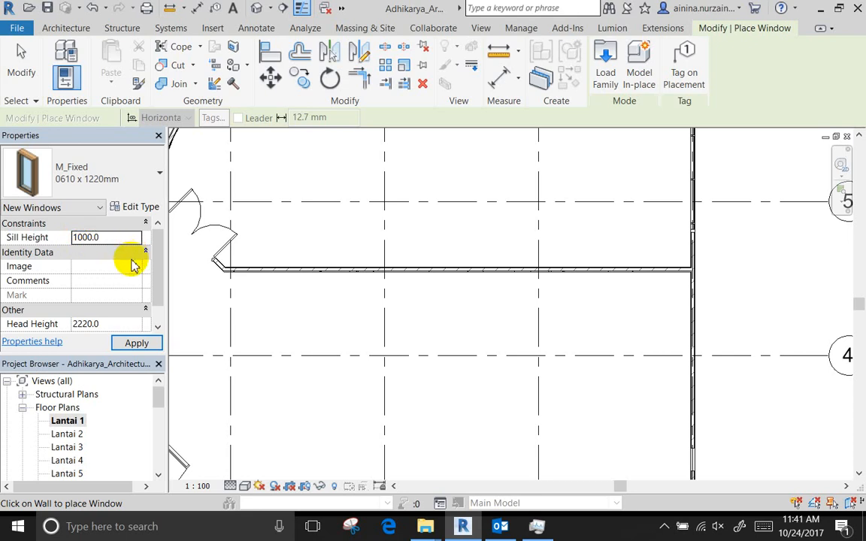
pyautogui.click(121, 337)
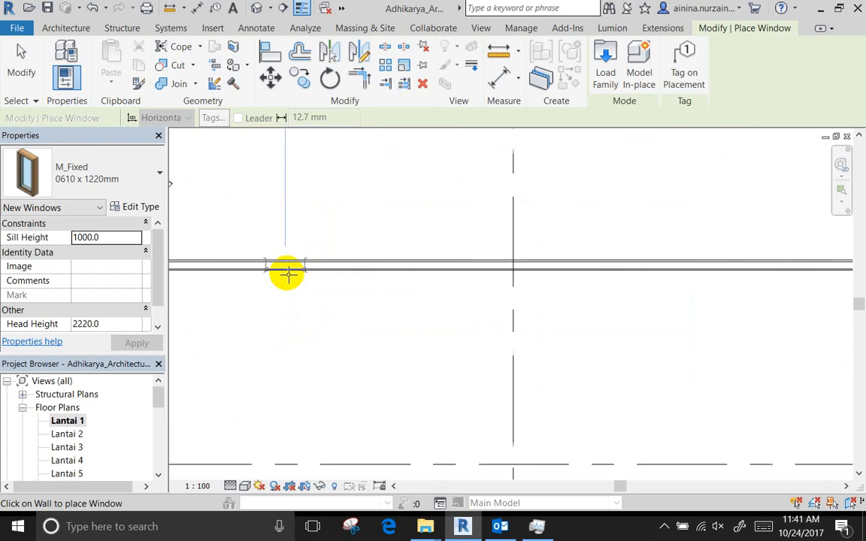
# Place five windows along the straight horizontal wall between grids 4 and 5, roughly 2100 to 3000 mm apart
pyautogui.scroll(4, 285, 272)
pyautogui.click(286, 271)
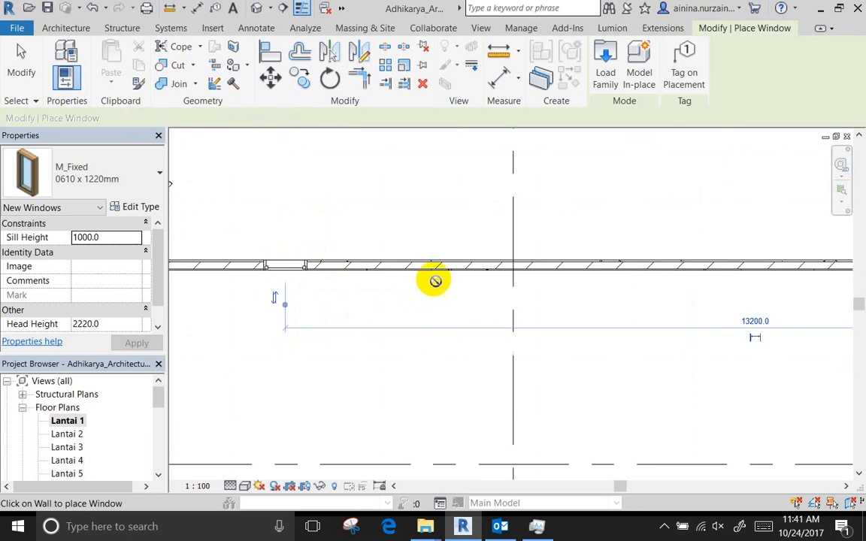
pyautogui.click(441, 269)
pyautogui.click(655, 269)
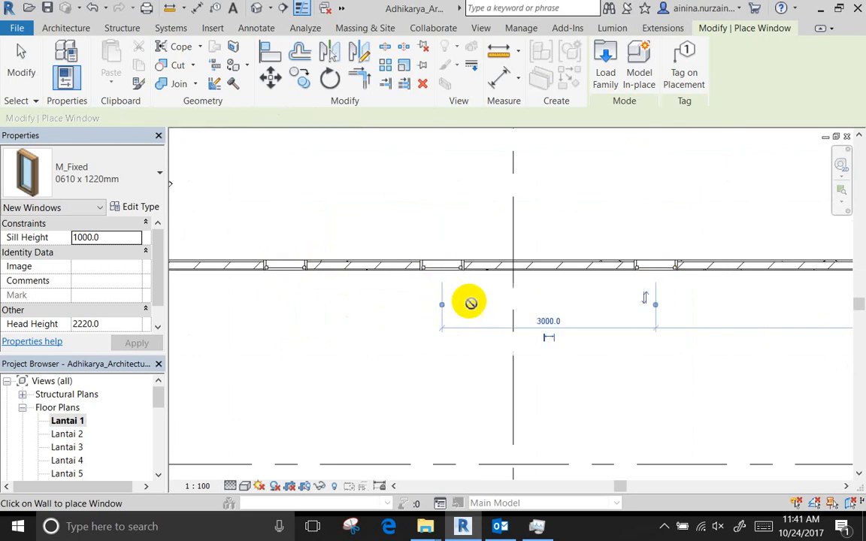
pyautogui.scroll(-4, 470, 304)
pyautogui.click(633, 289)
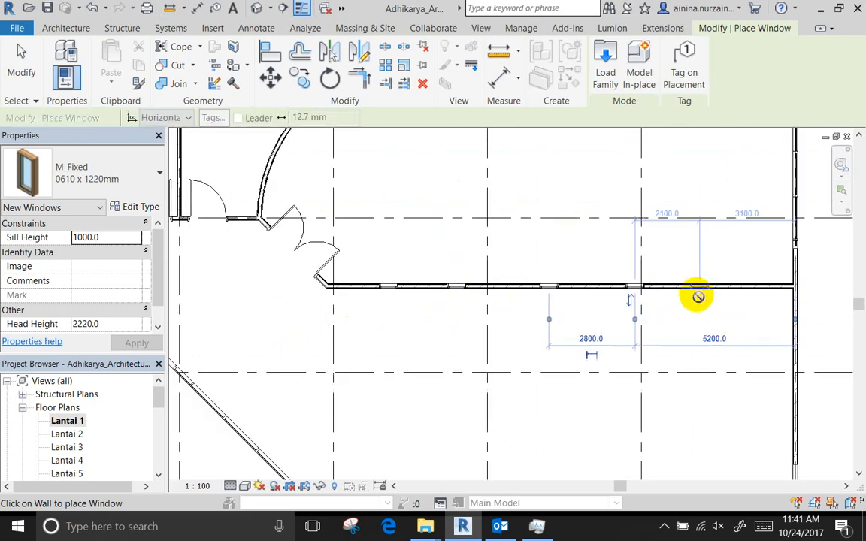
pyautogui.click(697, 291)
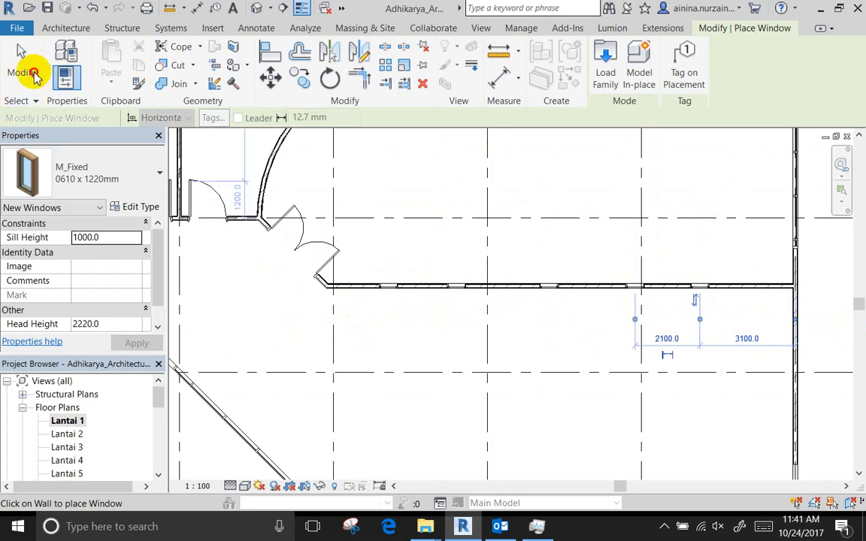
pyautogui.click(23, 64)
# Shift the fourth window along the wall to about 2300 mm from the third and 2600 mm from the fifth
pyautogui.scroll(2, 474, 302)
pyautogui.scroll(1, 472, 301)
pyautogui.moveTo(521, 344); pyautogui.dragTo(345, 357, button='middle')
pyautogui.click(514, 293)
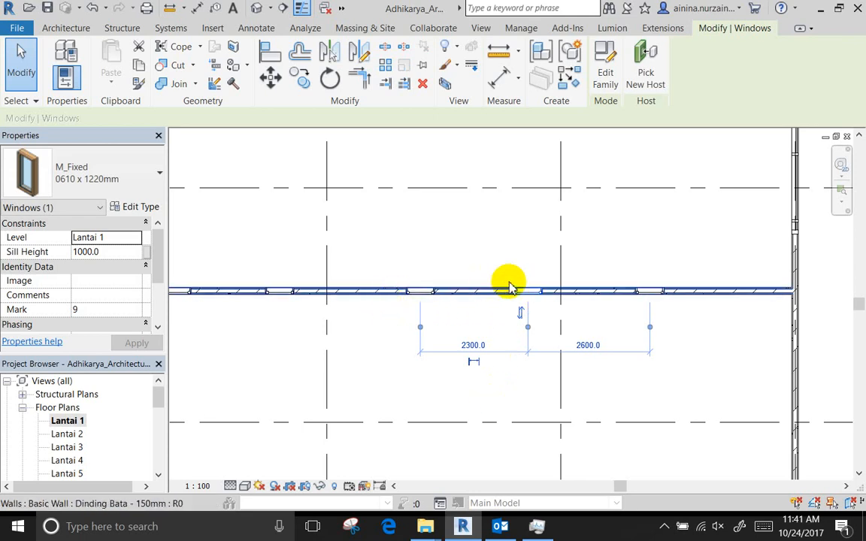
pyautogui.click(667, 351)
pyautogui.scroll(-1, 666, 352)
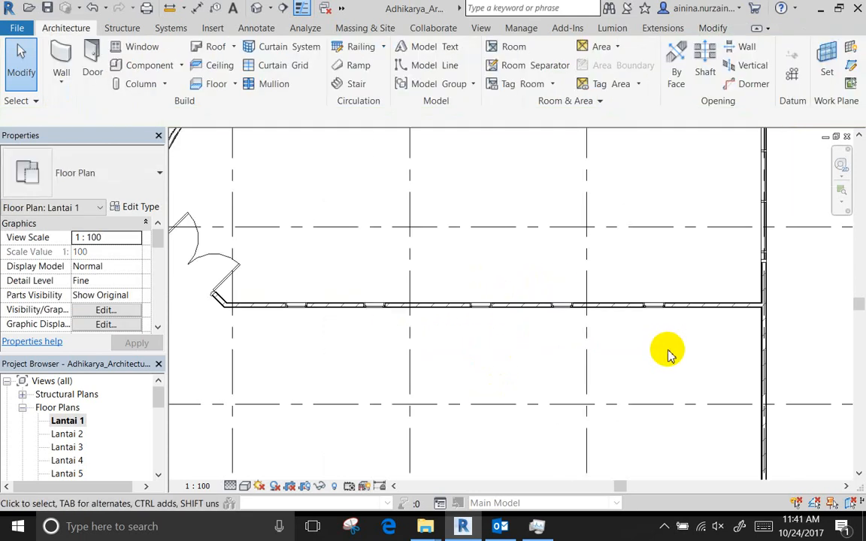
# Try the Shaded visual style on the floor plan and switch back to Hidden Line
pyautogui.click(246, 486)
pyautogui.click(279, 426)
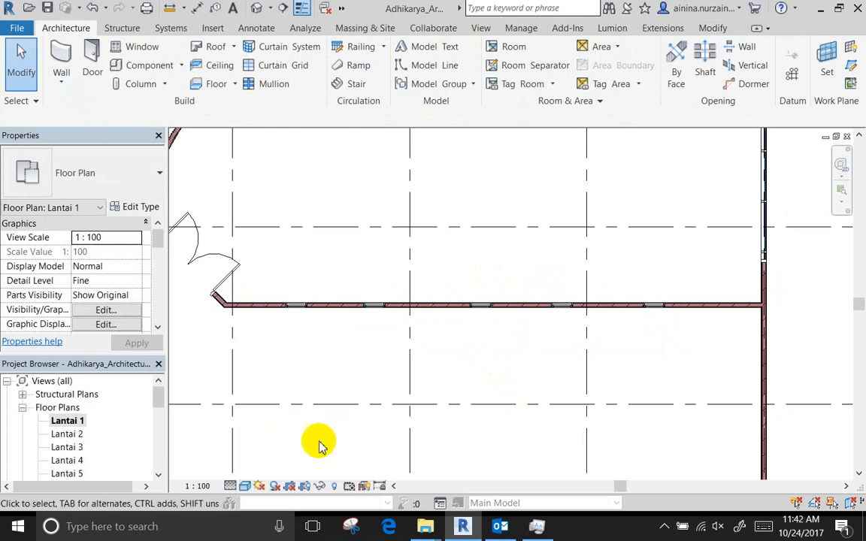
pyautogui.click(235, 486)
pyautogui.click(246, 485)
pyautogui.click(246, 485)
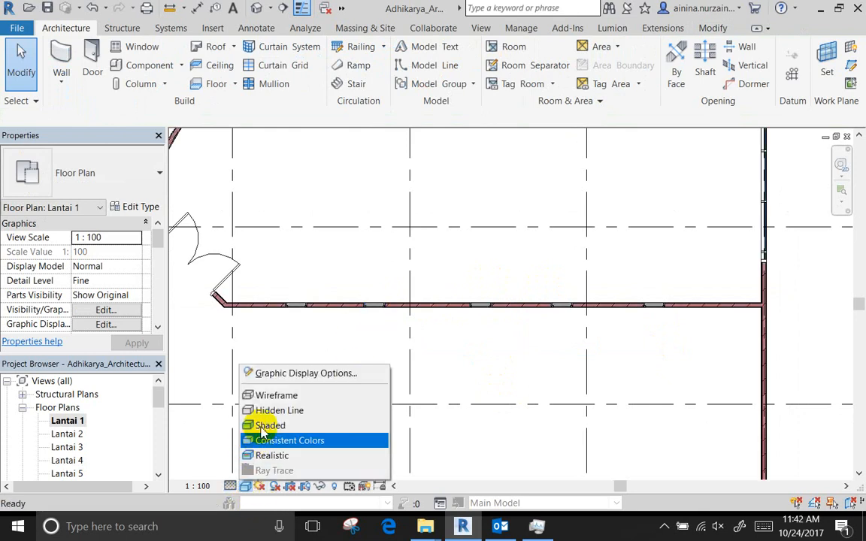
pyautogui.click(277, 412)
# Set the floor plan's detail level to Coarse
pyautogui.scroll(6, 274, 322)
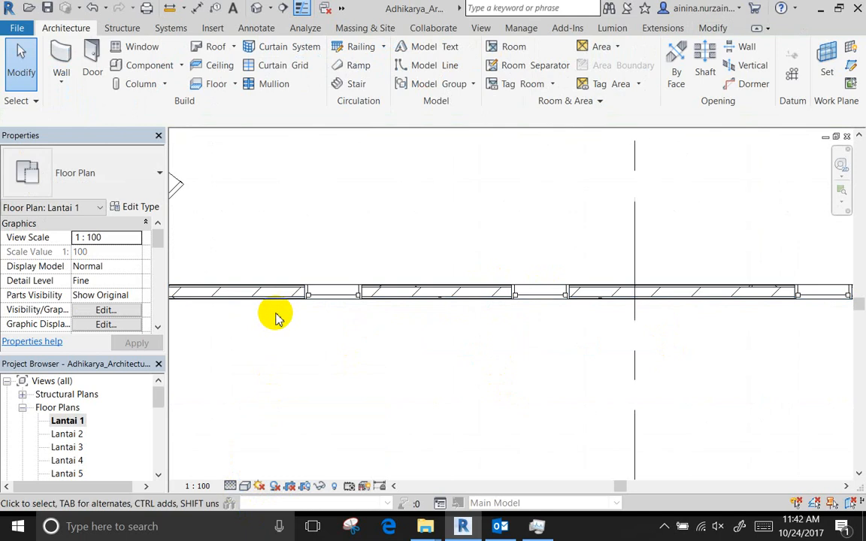
pyautogui.click(230, 486)
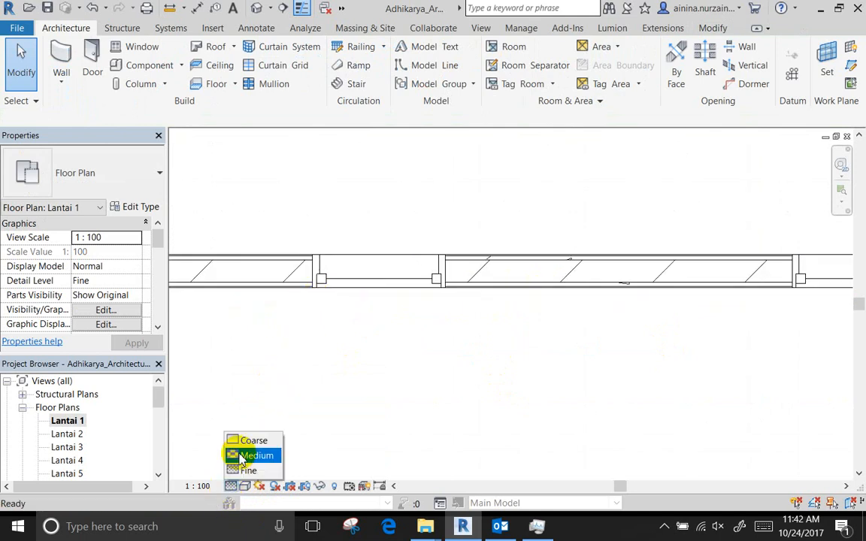
pyautogui.click(248, 440)
pyautogui.scroll(-3, 294, 380)
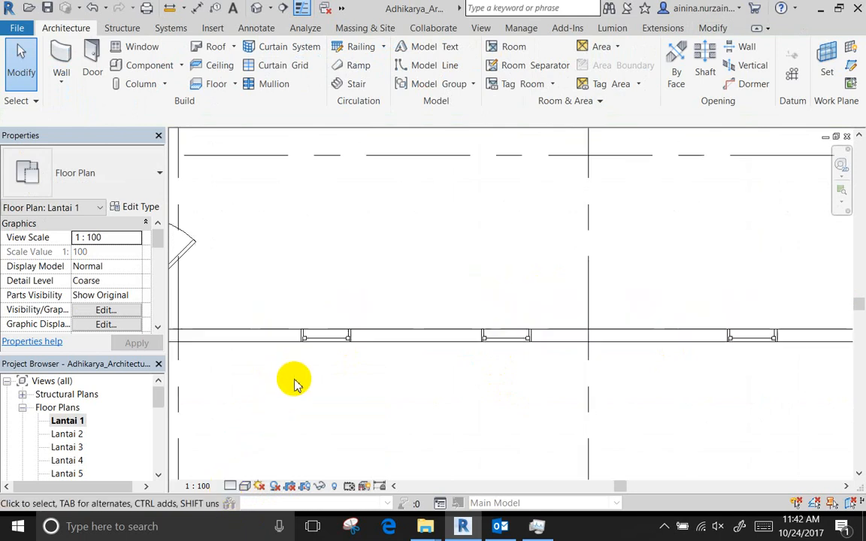
pyautogui.scroll(-2, 294, 382)
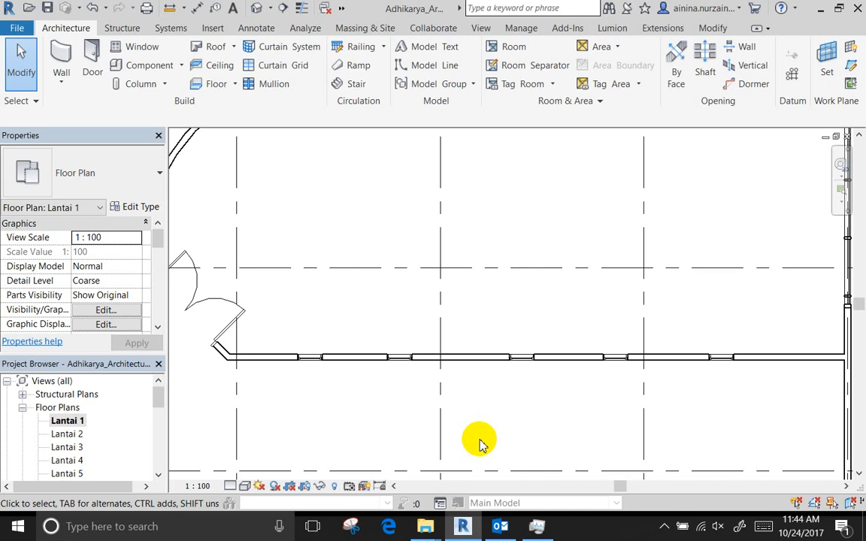
pyautogui.scroll(-3, 478, 443)
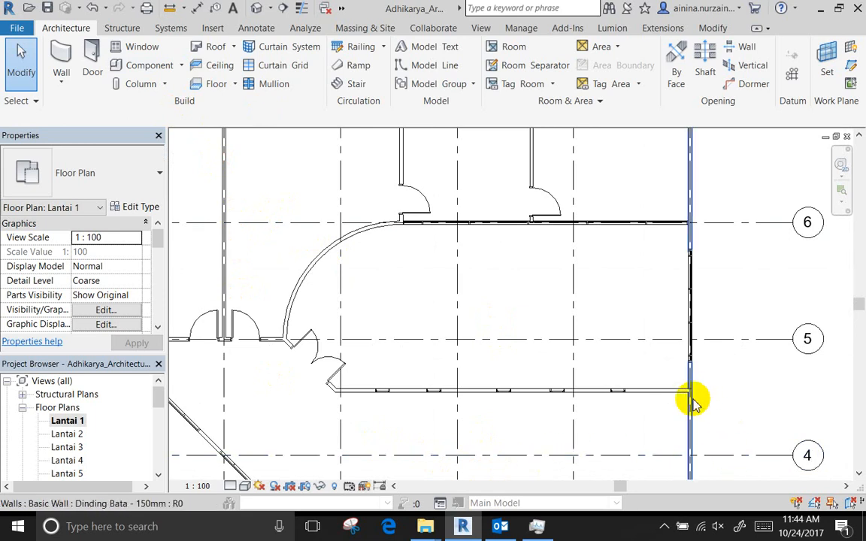
# Shift the fifth window along the wall to about 1900 mm from the fourth and place a sixth window about 2100 mm beyond it
pyautogui.scroll(2, 680, 414)
pyautogui.click(590, 388)
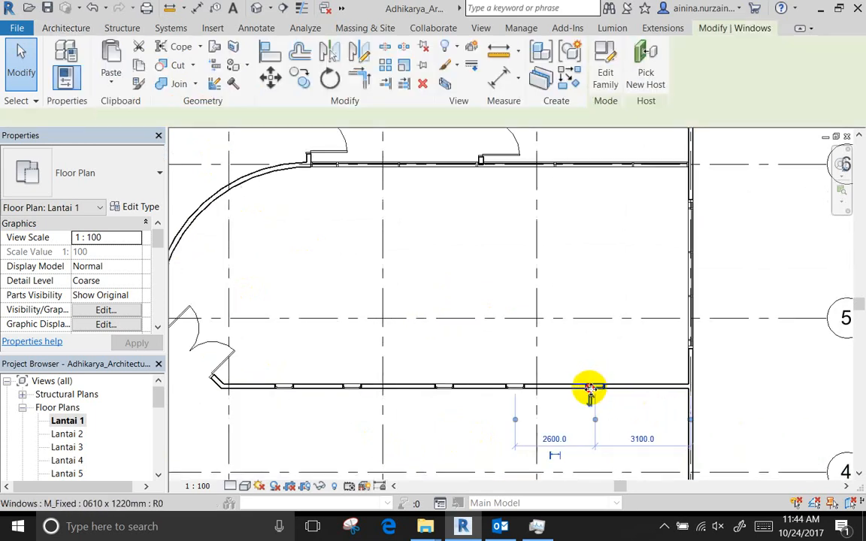
pyautogui.moveTo(587, 390); pyautogui.dragTo(573, 390)
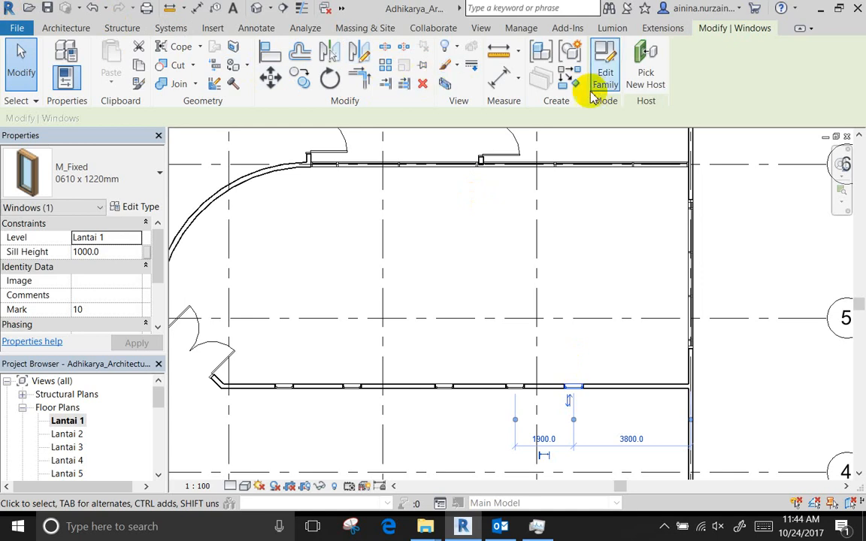
pyautogui.click(638, 390)
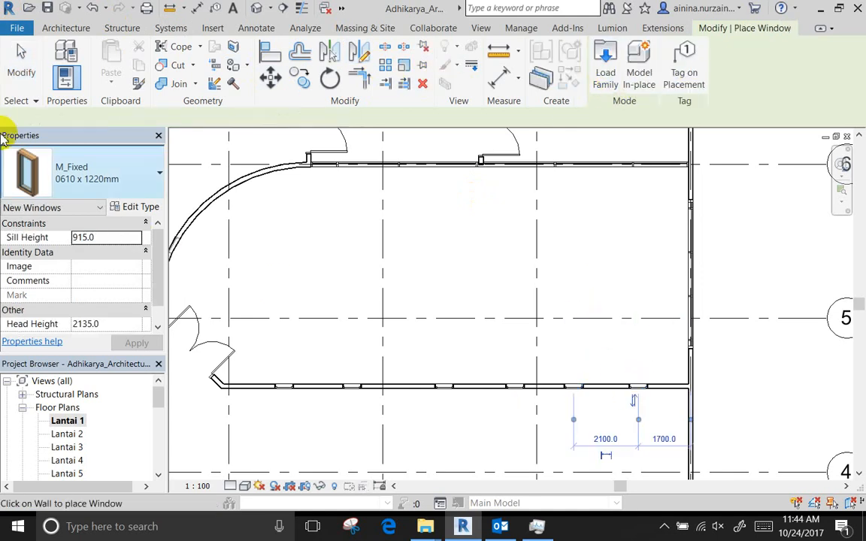
pyautogui.click(10, 74)
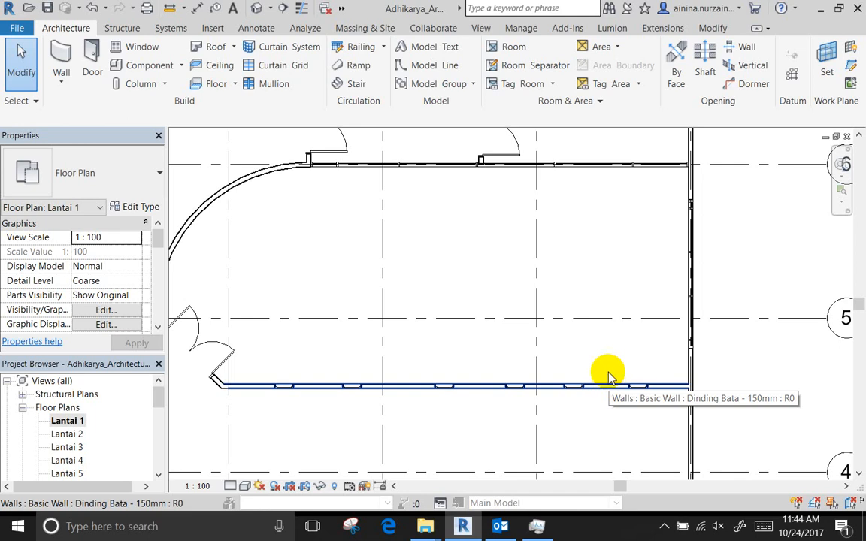
# Add one continuous aligned dimension string through the centres of all six windows, placed below the horizontal wall
pyautogui.click(262, 28)
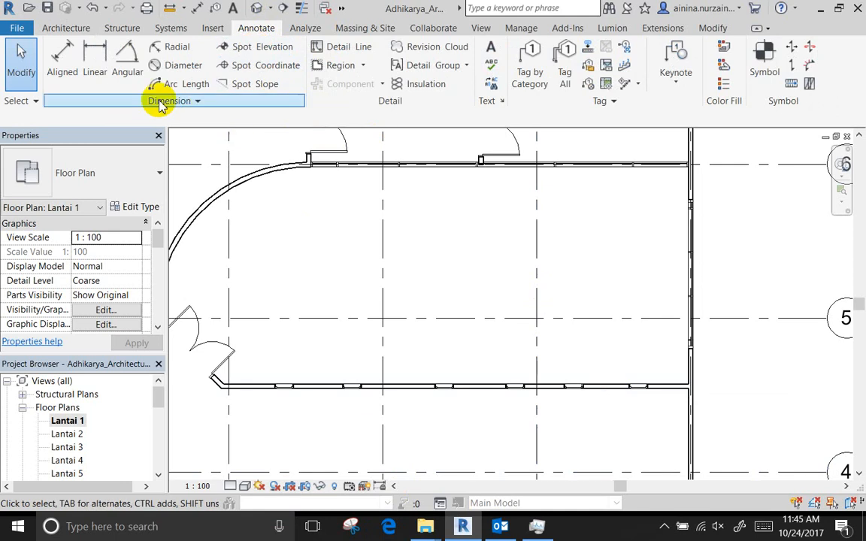
pyautogui.click(74, 86)
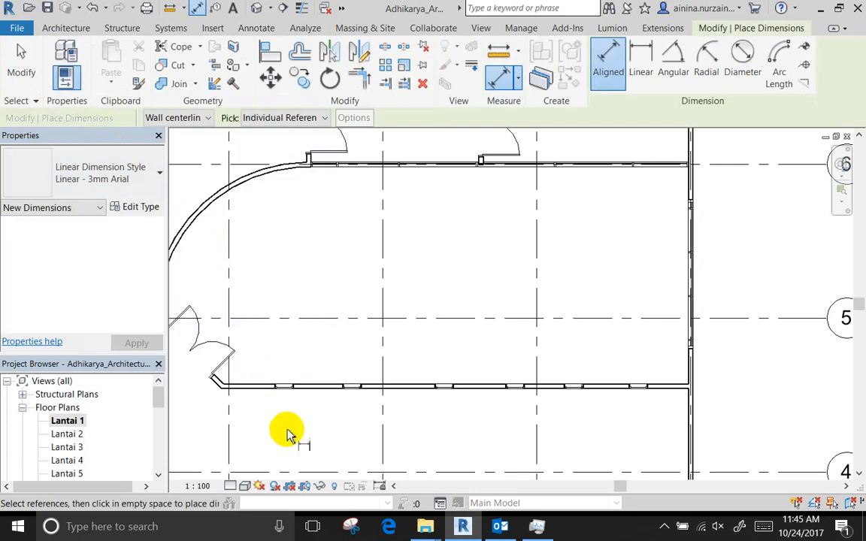
pyautogui.scroll(3, 284, 425)
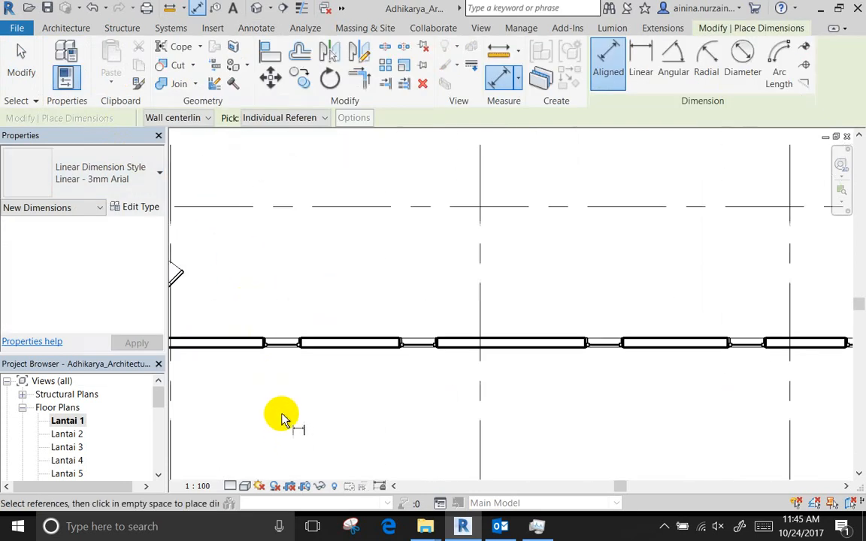
pyautogui.click(283, 346)
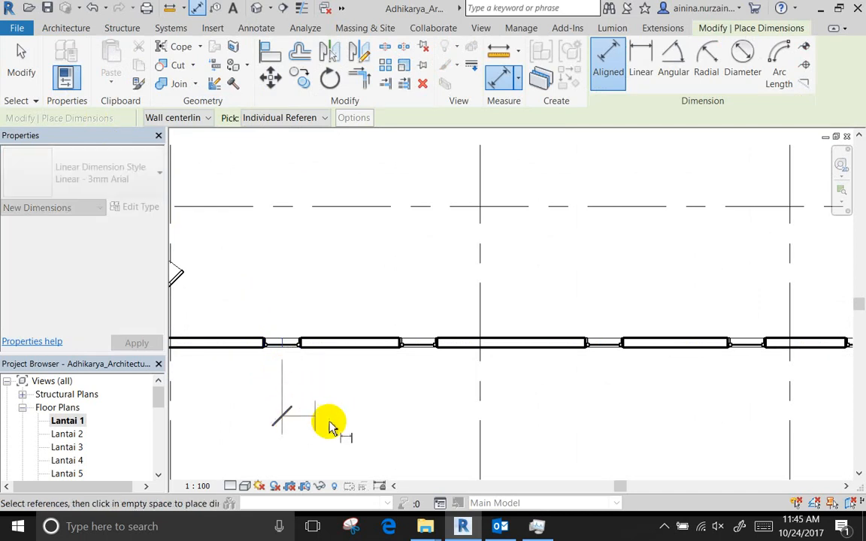
pyautogui.click(421, 345)
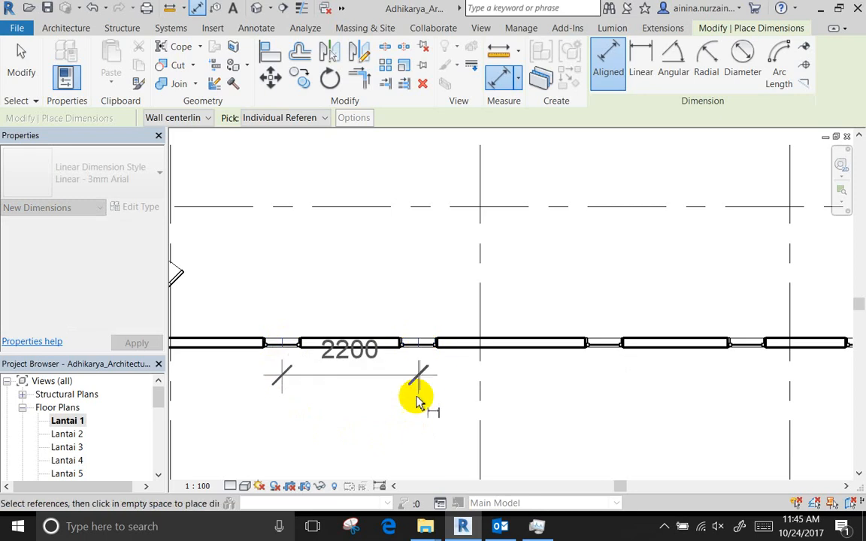
pyautogui.click(609, 346)
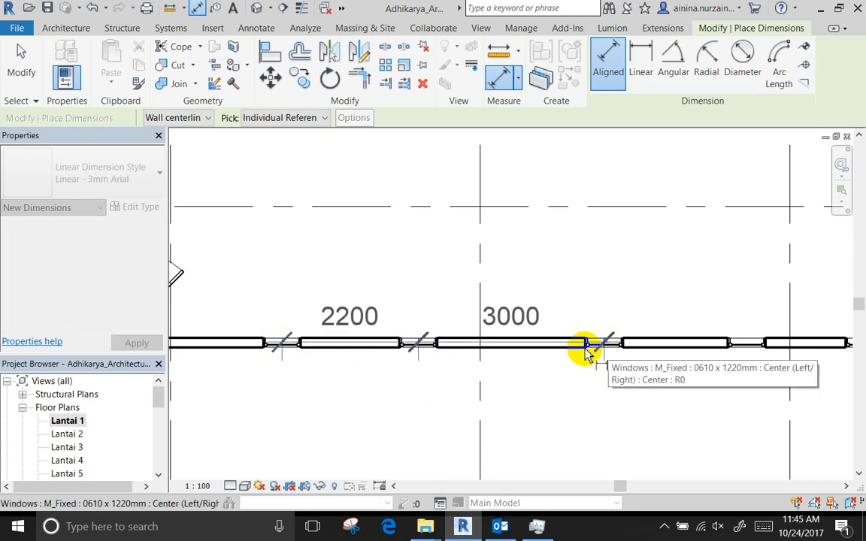
pyautogui.scroll(-3, 328, 319)
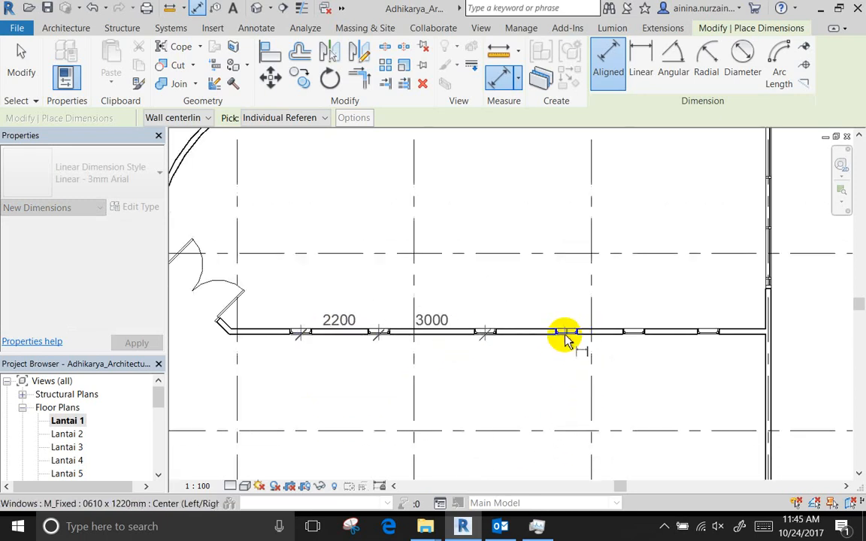
pyautogui.click(564, 335)
pyautogui.click(637, 332)
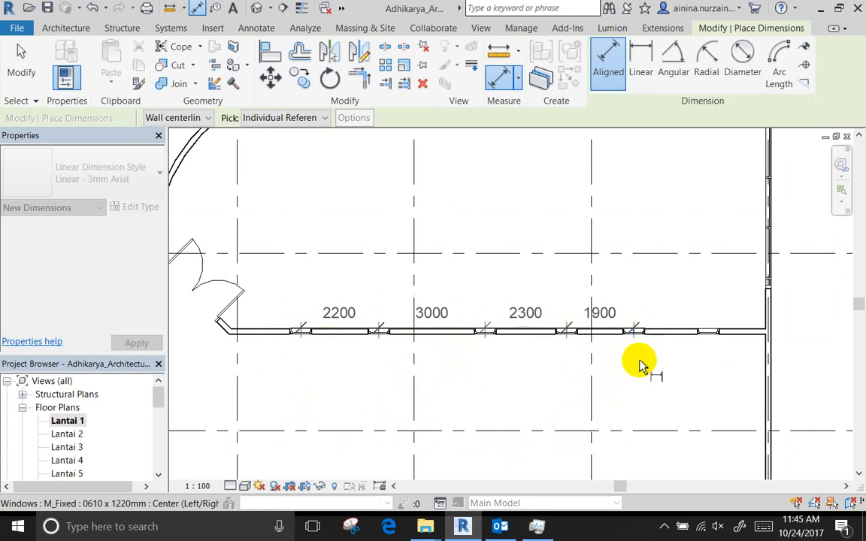
pyautogui.click(708, 336)
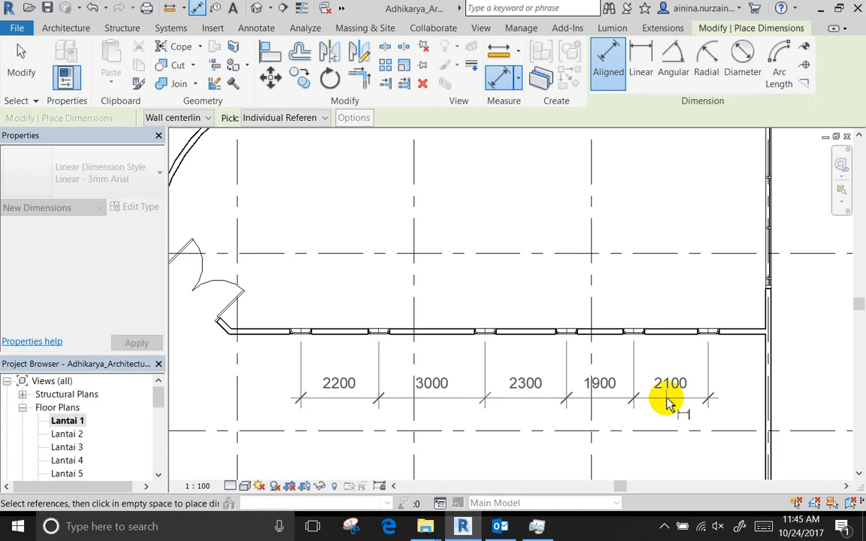
pyautogui.click(668, 400)
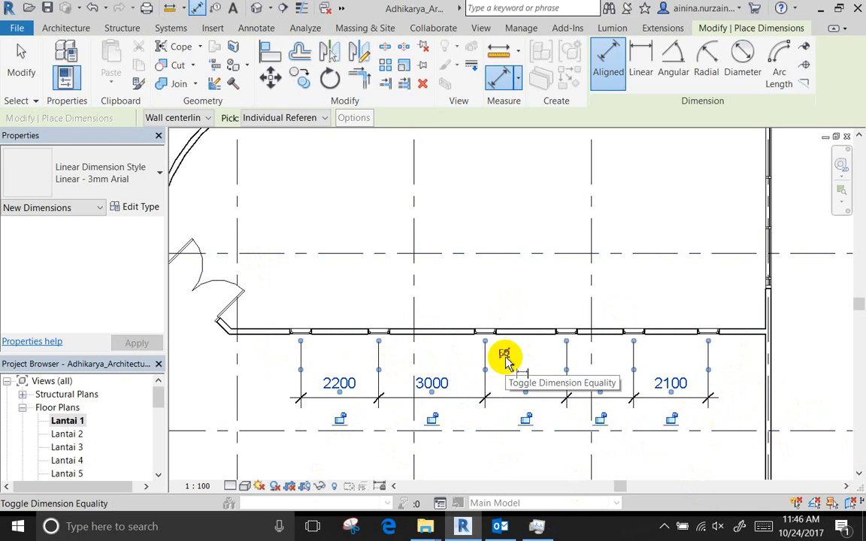
# Dismiss the save reminder without saving and apply the equality constraint to the six-window dimension string
pyautogui.scroll(3, 504, 359)
pyautogui.scroll(-3, 450, 379)
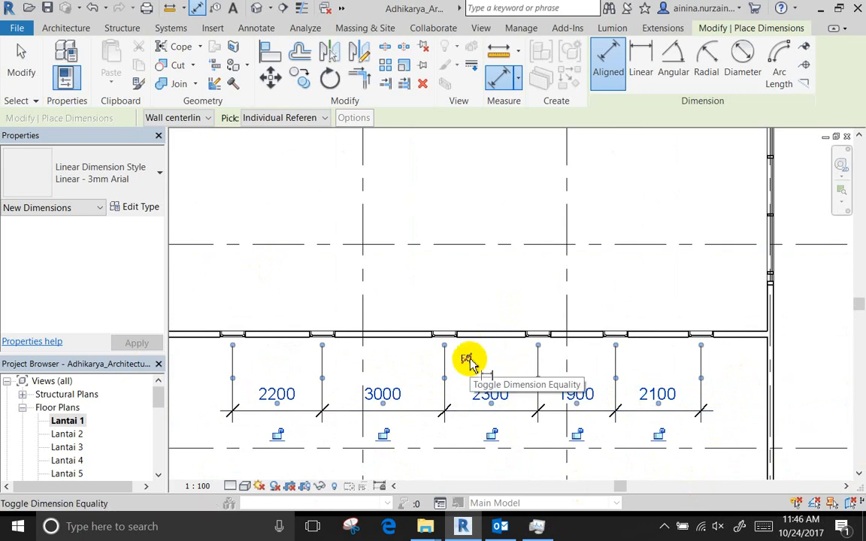
pyautogui.click(22, 58)
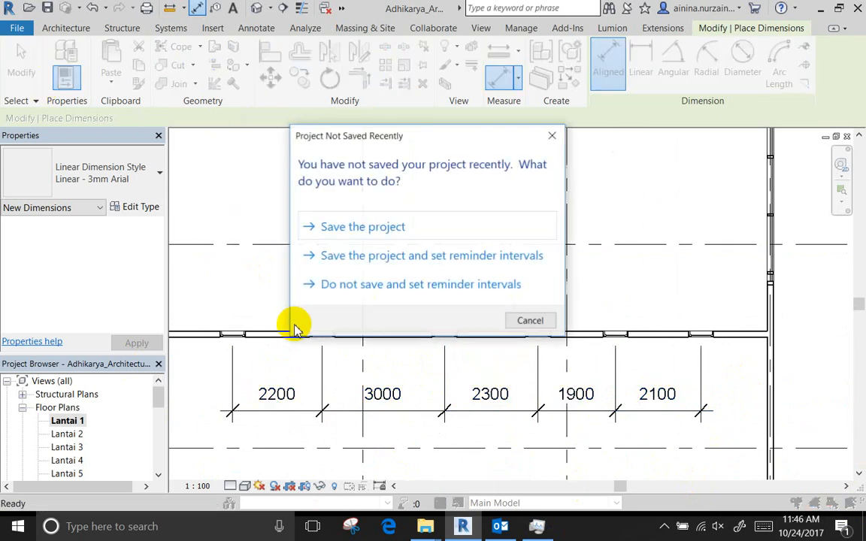
pyautogui.click(542, 323)
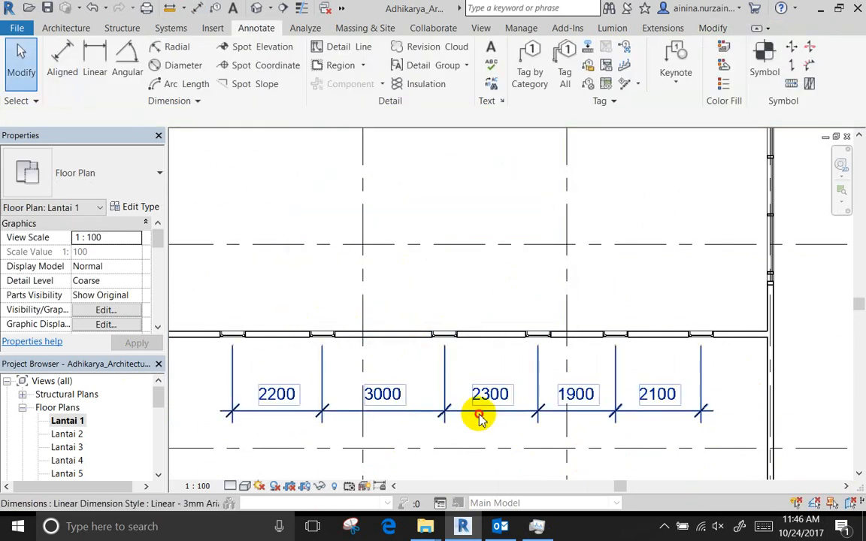
pyautogui.click(479, 417)
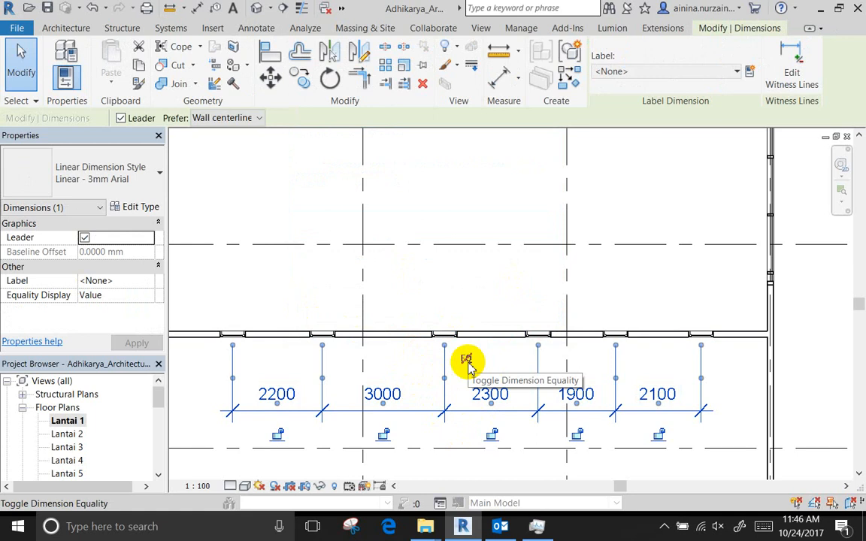
pyautogui.click(466, 361)
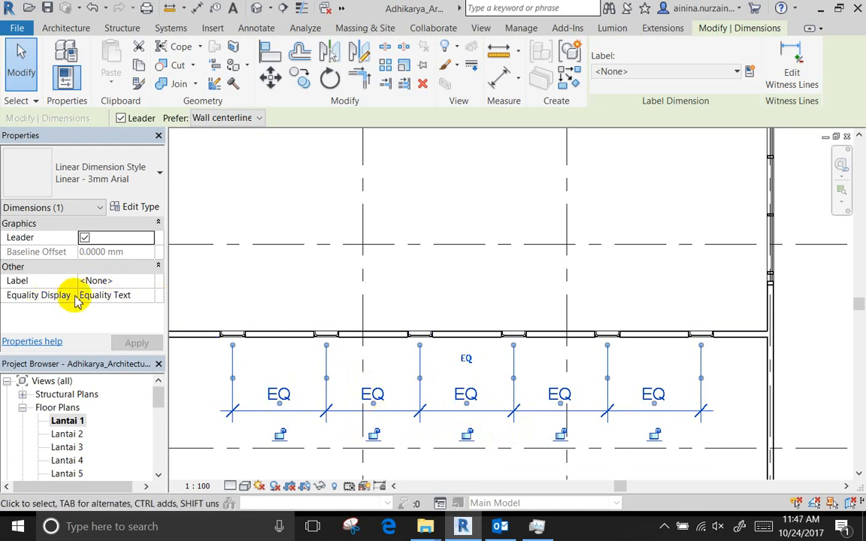
# Set the window dimension string's Equality Display to Value
pyautogui.click(148, 294)
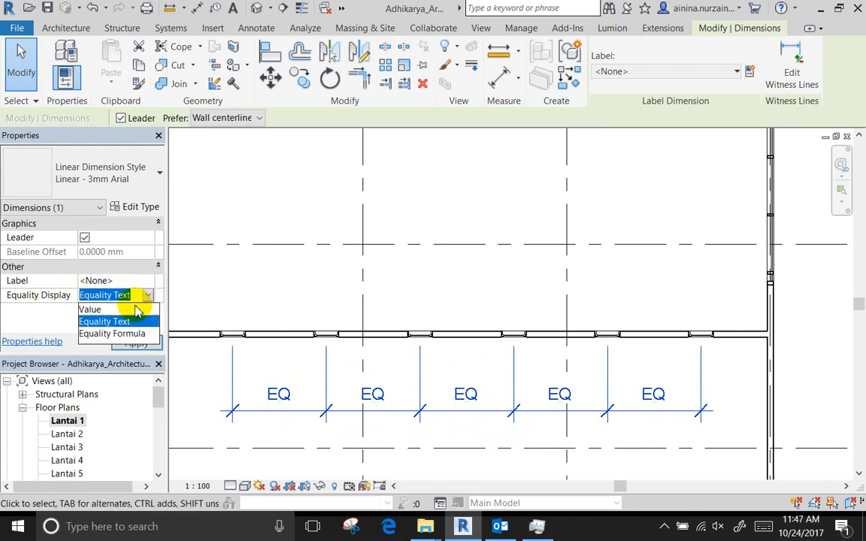
pyautogui.click(98, 310)
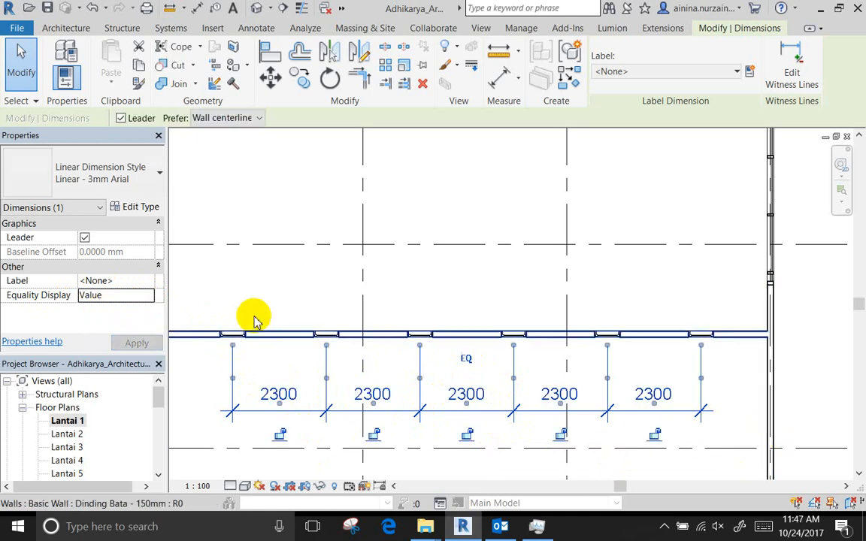
pyautogui.click(148, 295)
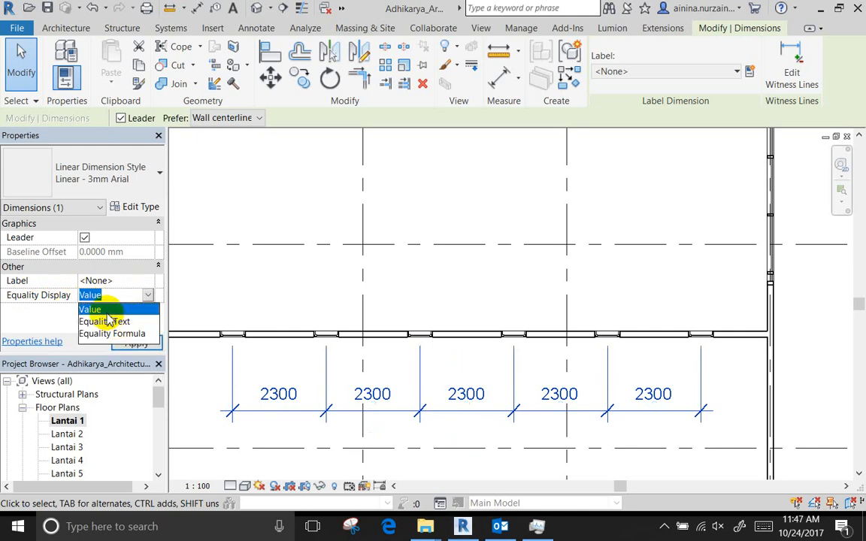
pyautogui.click(101, 309)
pyautogui.click(304, 319)
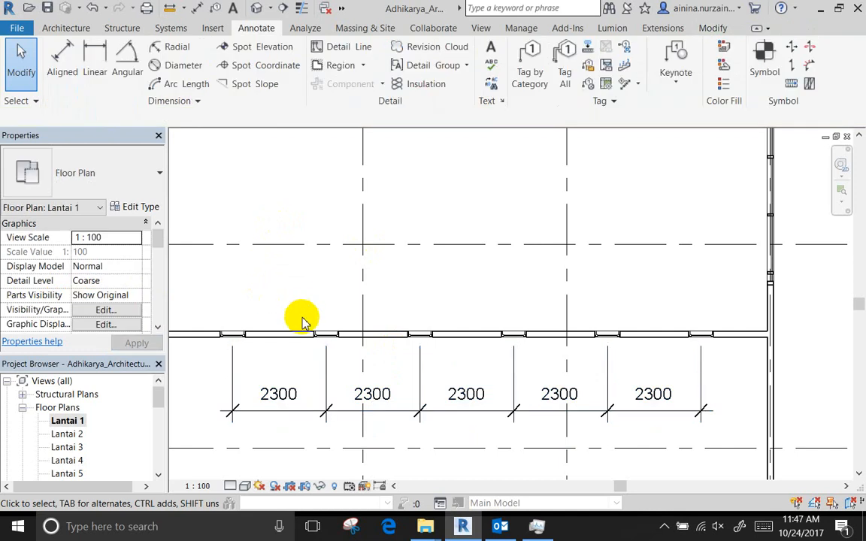
# Select the first window and move its temporary dimension's far witness line to the centre of the second window
pyautogui.click(331, 381)
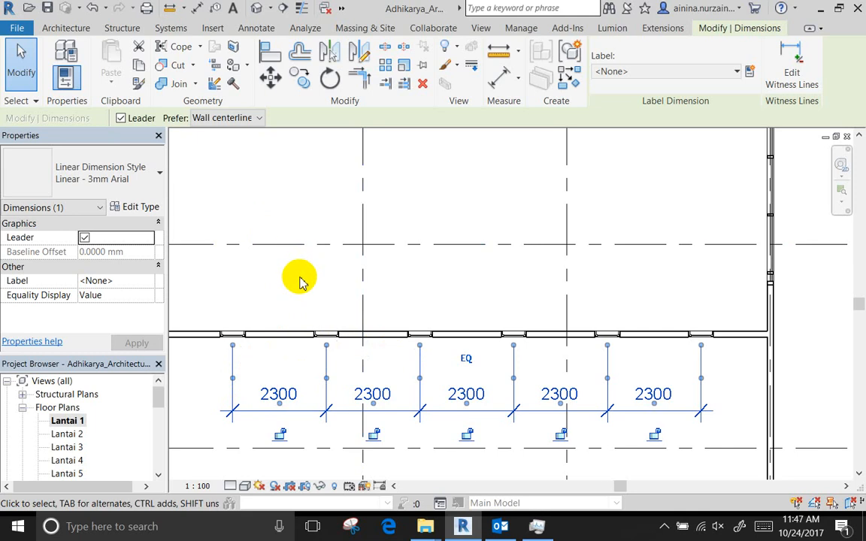
pyautogui.scroll(2, 249, 341)
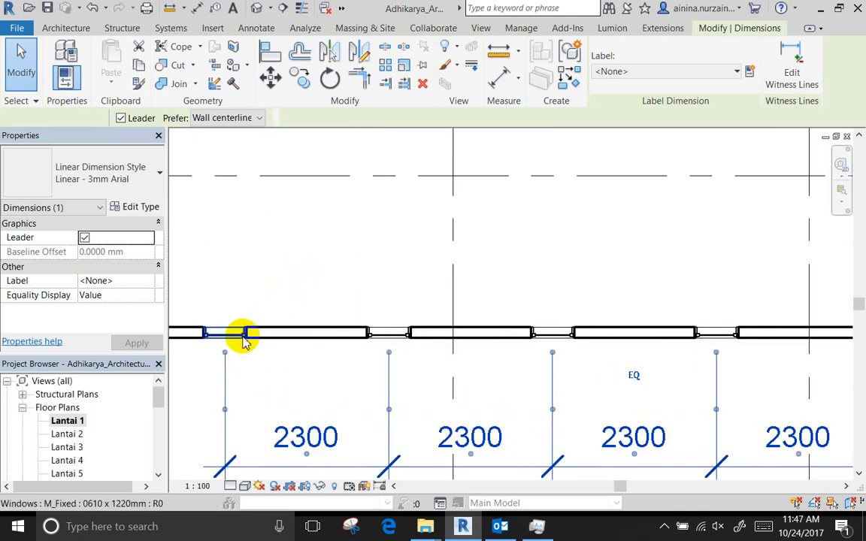
pyautogui.click(244, 336)
pyautogui.scroll(-2, 242, 338)
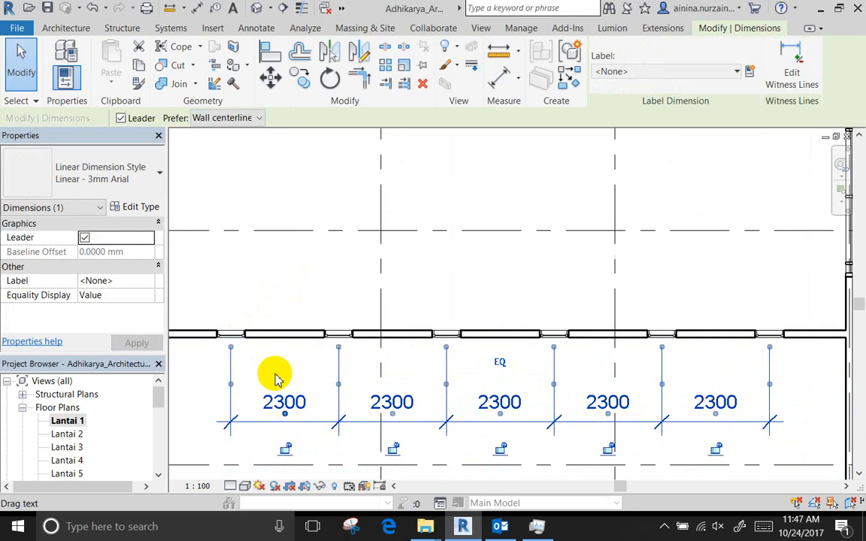
pyautogui.click(236, 334)
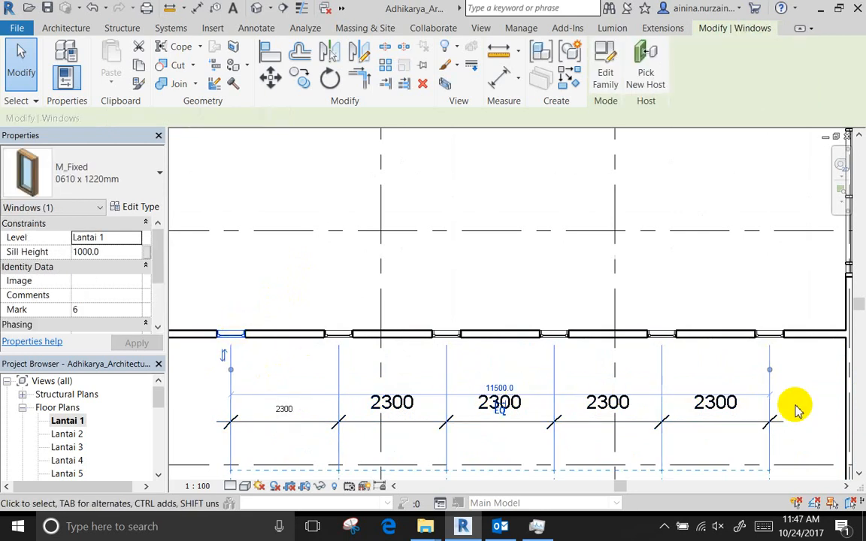
pyautogui.scroll(-1, 765, 378)
pyautogui.moveTo(767, 371); pyautogui.dragTo(392, 339)
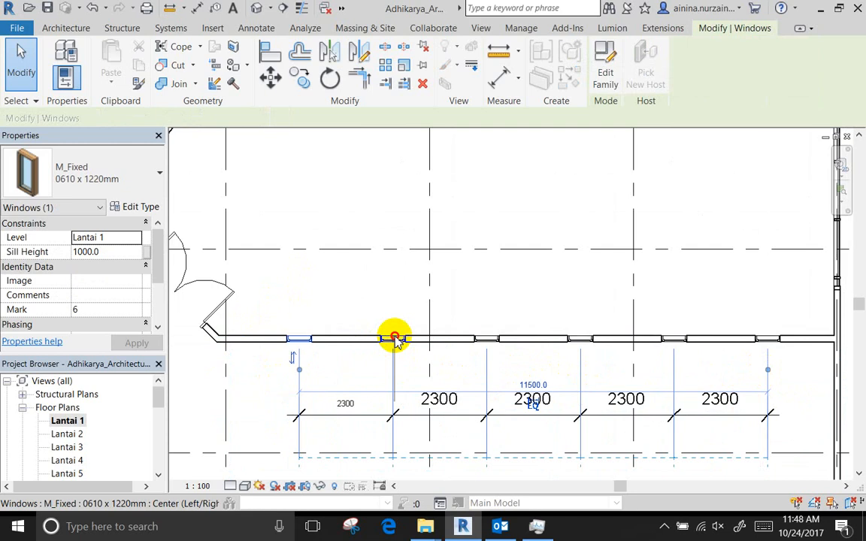
pyautogui.scroll(2, 348, 342)
pyautogui.scroll(1, 348, 341)
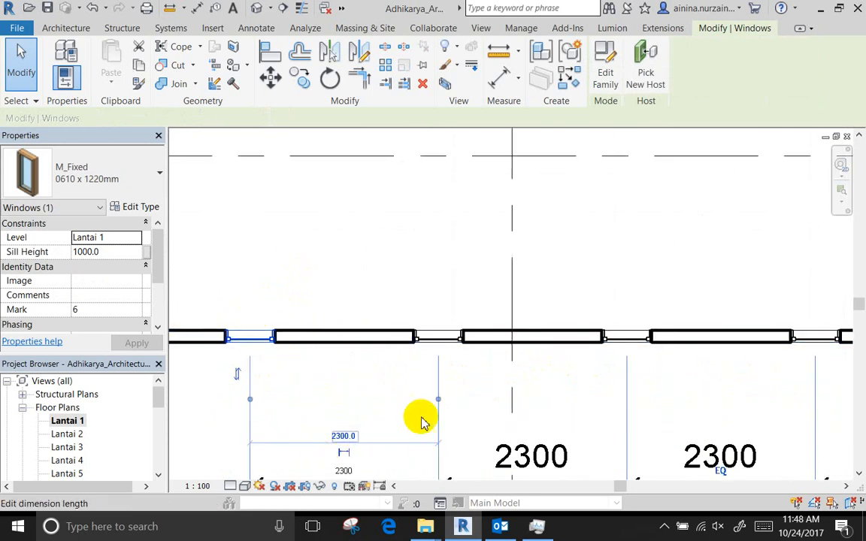
pyautogui.scroll(-3, 435, 395)
pyautogui.scroll(3, 420, 398)
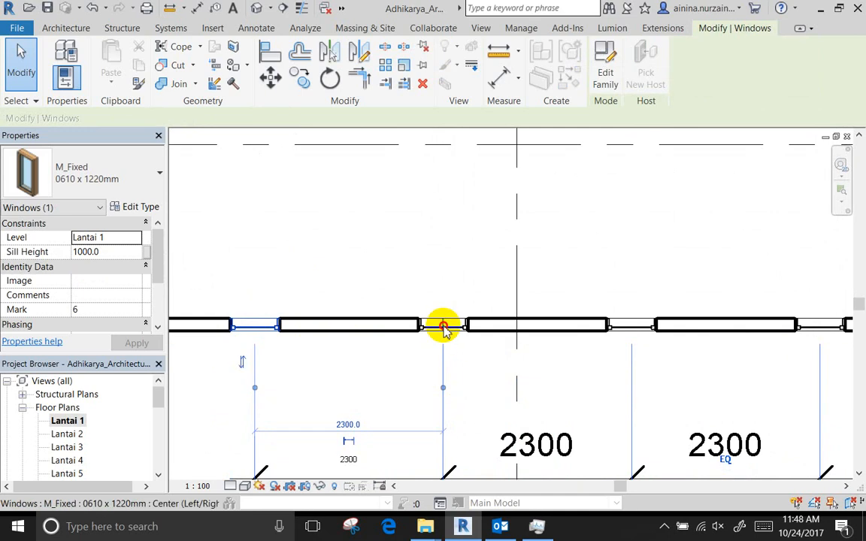
# Set the spacing between the first and second windows to 1500 mm using the temporary dimension
pyautogui.click(361, 426)
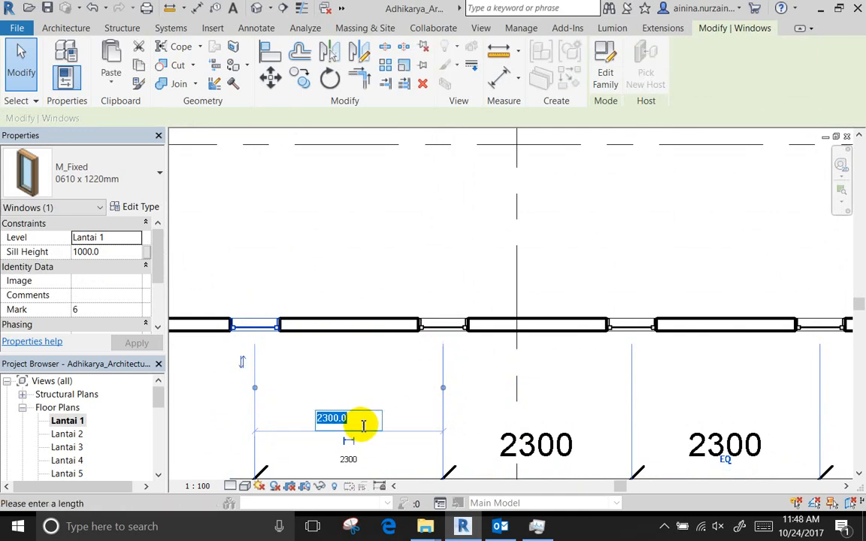
pyautogui.write('1500')
pyautogui.press('Return')
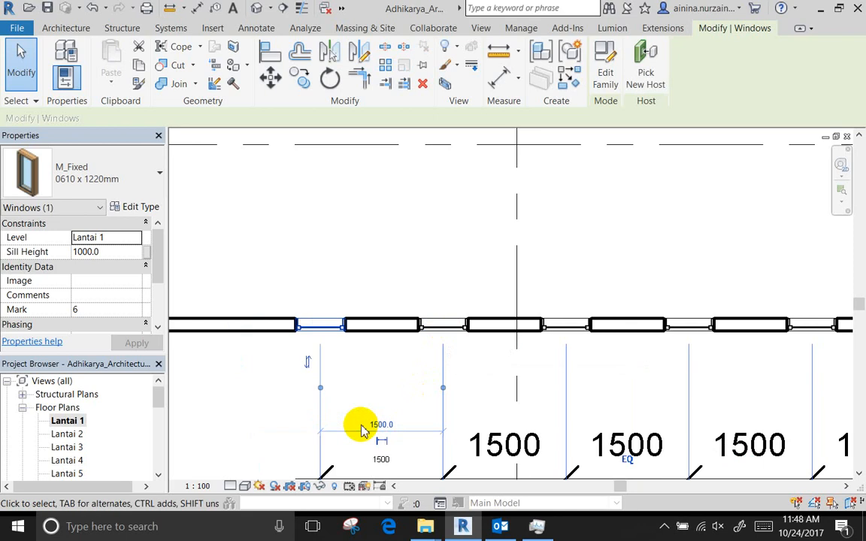
# Make the temporary dimension between the first two windows permanent and set their spacing to 2500 mm
pyautogui.click(381, 440)
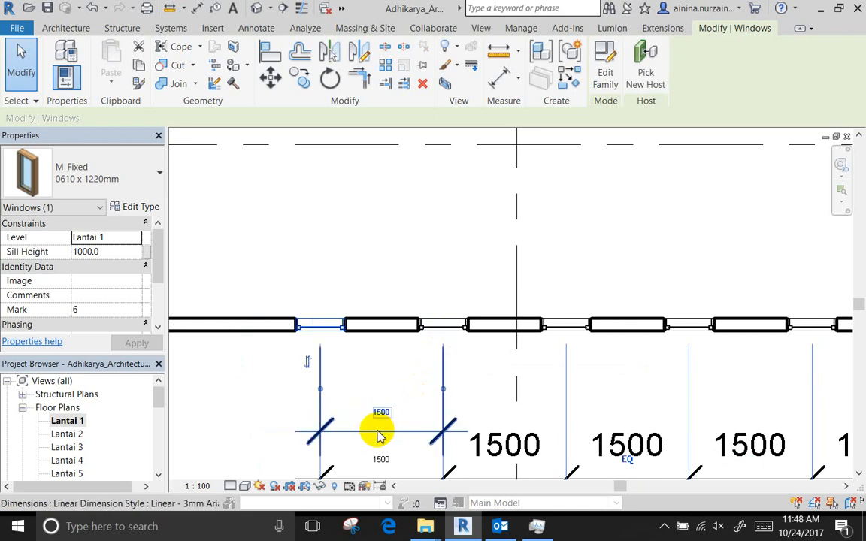
pyautogui.click(381, 413)
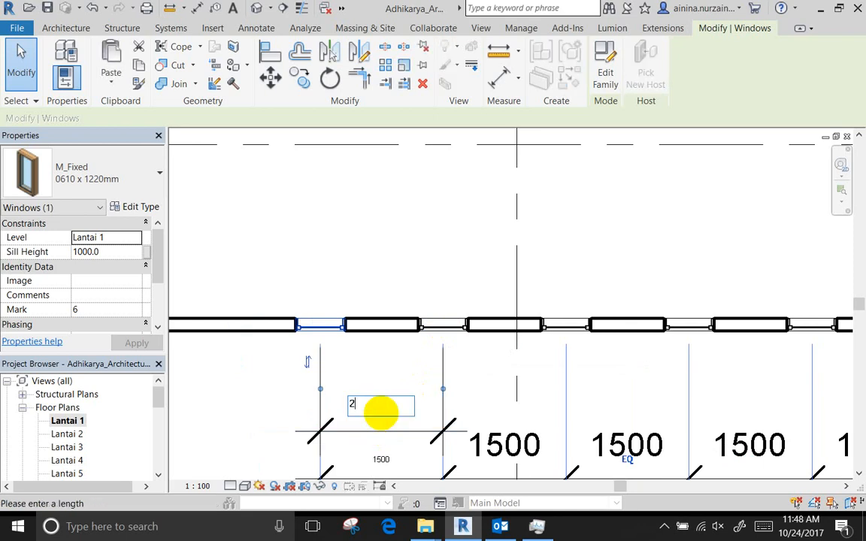
pyautogui.press('Return')
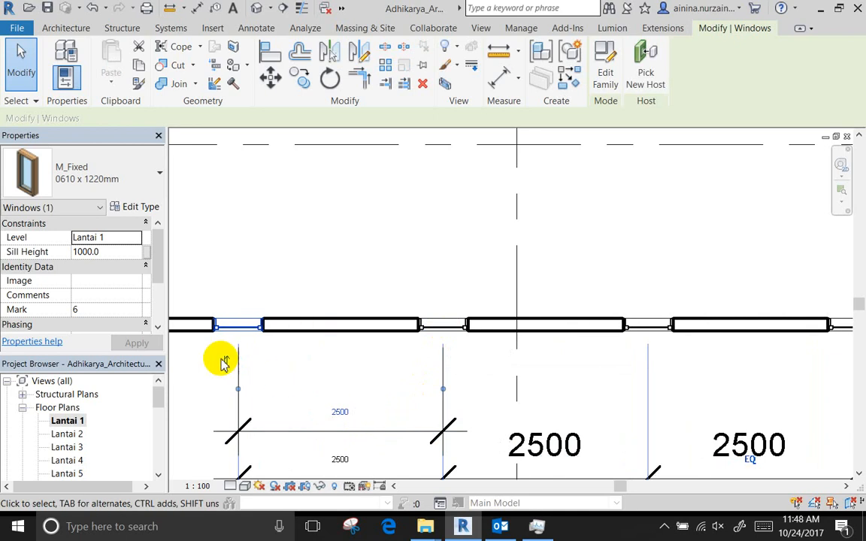
# Delete the separate permanent dimension between the first two windows, keeping the full window dimension string
pyautogui.scroll(-3, 225, 359)
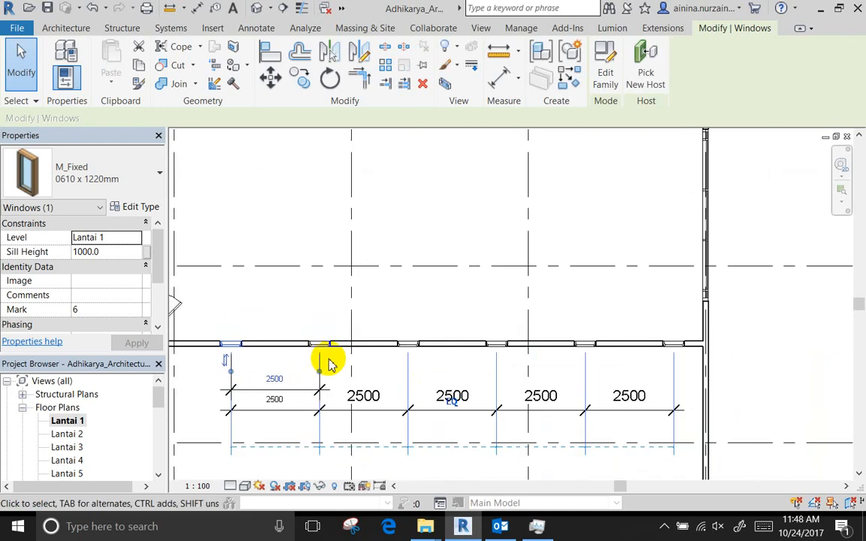
pyautogui.click(306, 315)
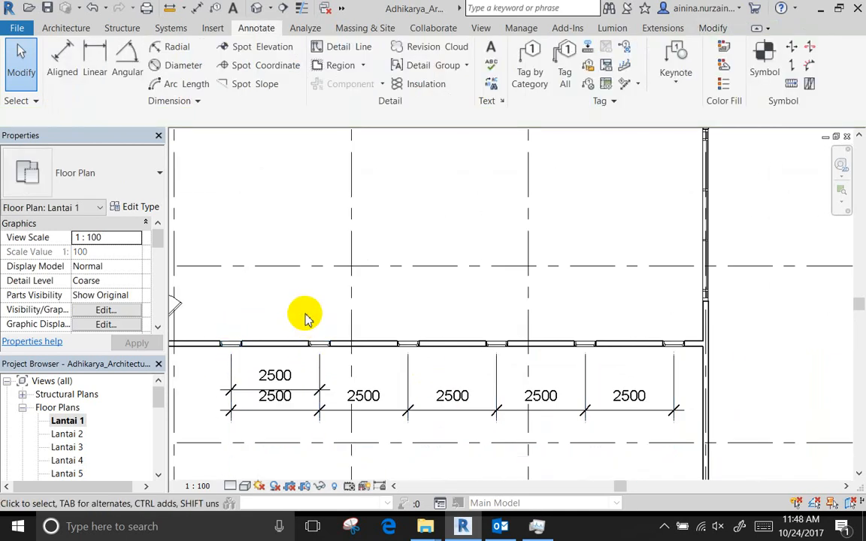
pyautogui.click(288, 390)
pyautogui.press('Delete')
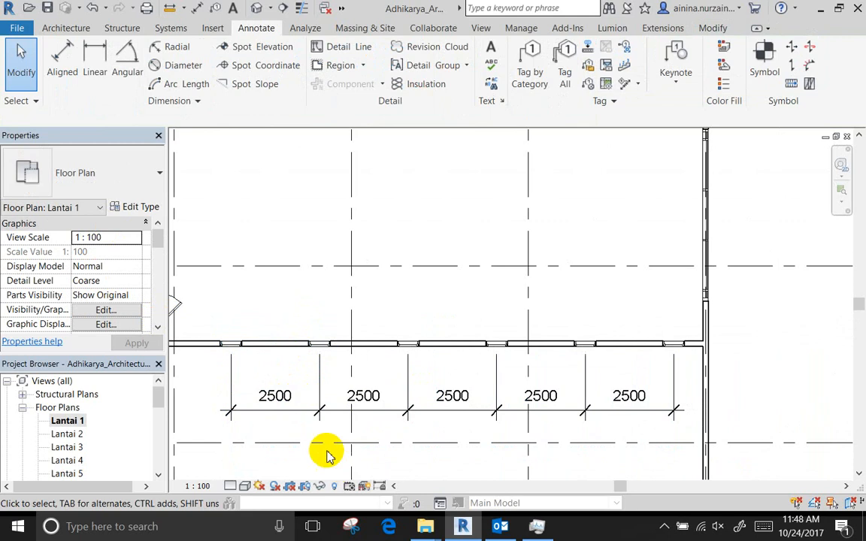
# Place an aligned dimension between the centres of the first and second windows, on the inner side of the wall
pyautogui.click(219, 362)
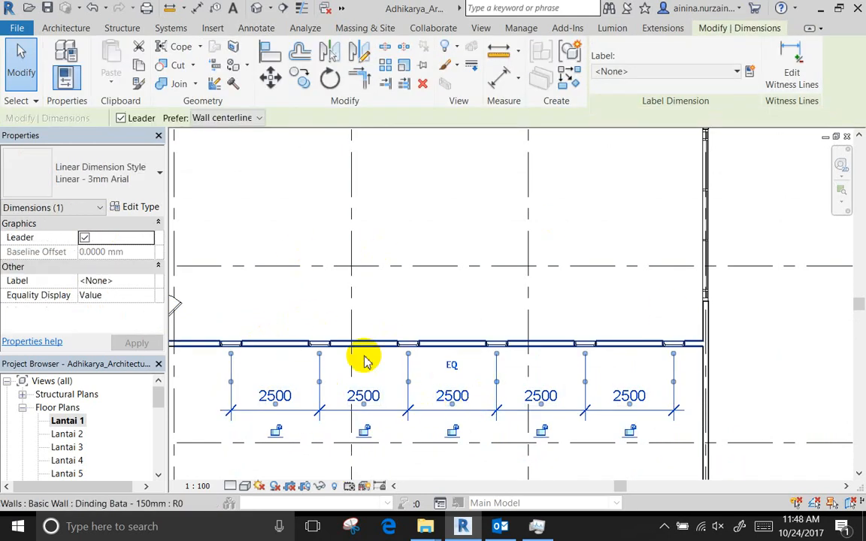
pyautogui.scroll(3, 365, 361)
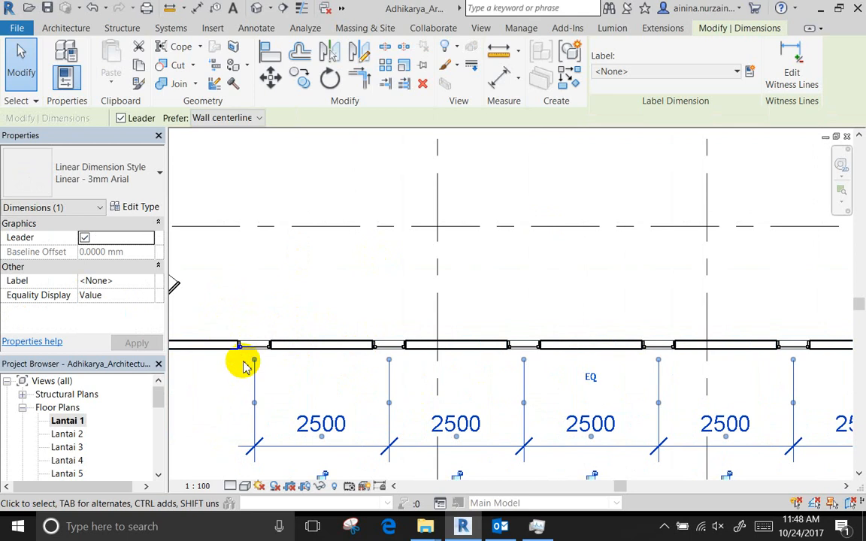
pyautogui.click(499, 89)
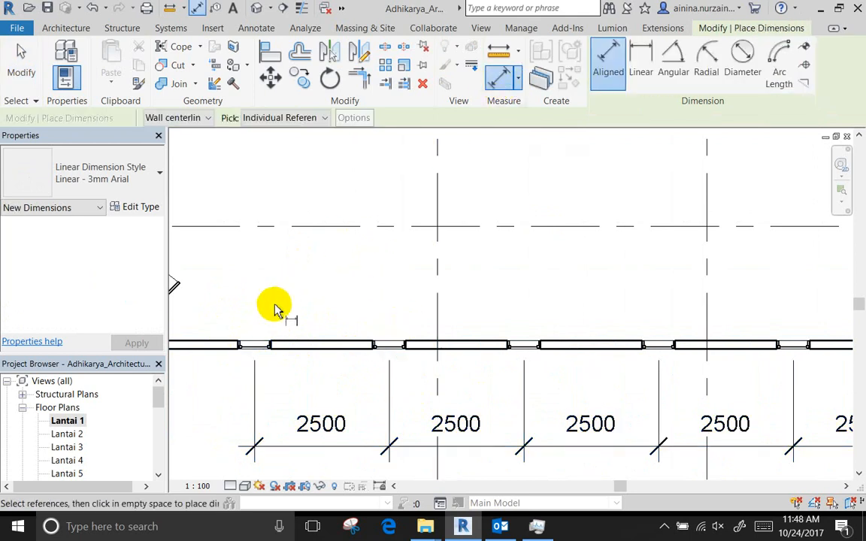
pyautogui.click(297, 367)
pyautogui.click(386, 352)
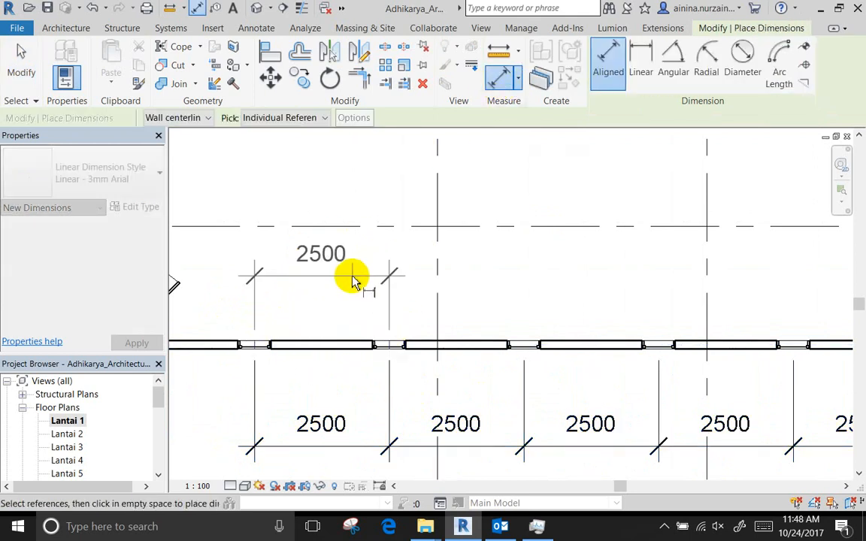
pyautogui.click(353, 278)
pyautogui.press('Escape')
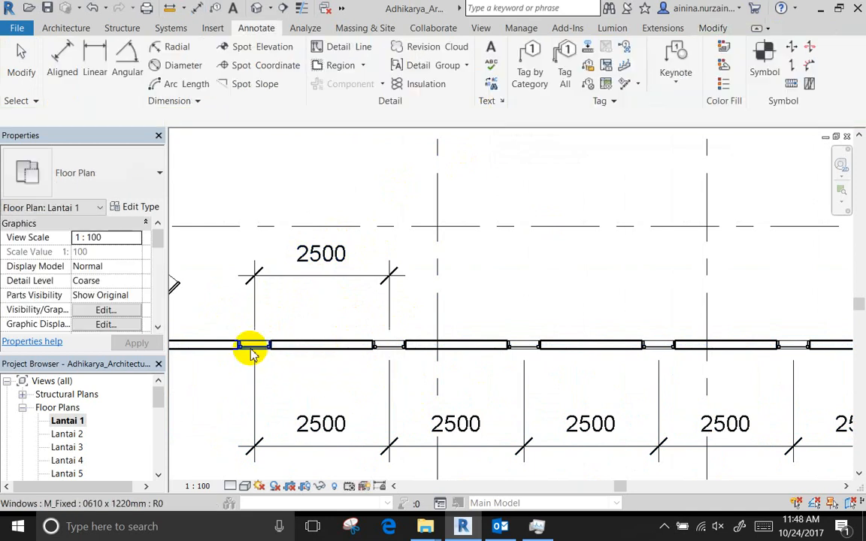
pyautogui.click(253, 350)
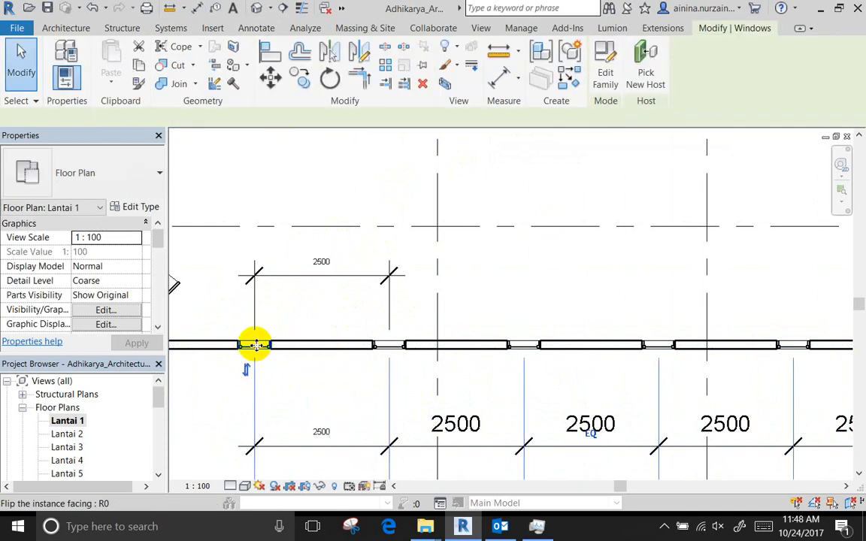
pyautogui.click(321, 263)
pyautogui.press('Escape')
pyautogui.click(254, 347)
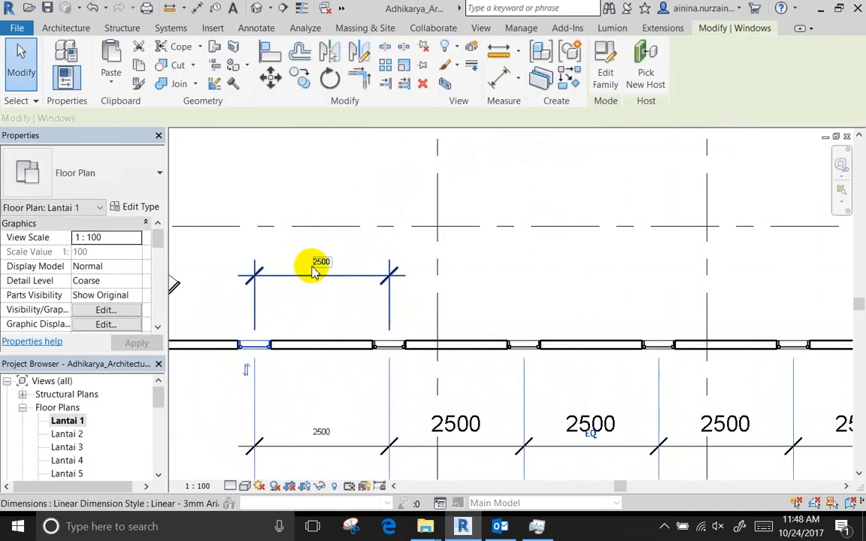
pyautogui.click(321, 264)
# Select the second window and enter 2500 mm for its distance from the first window
pyautogui.click(392, 347)
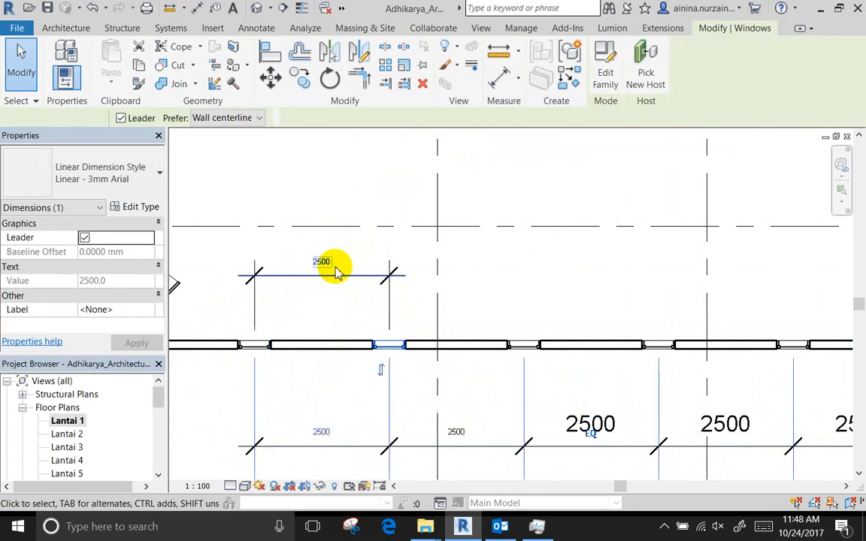
pyautogui.click(328, 263)
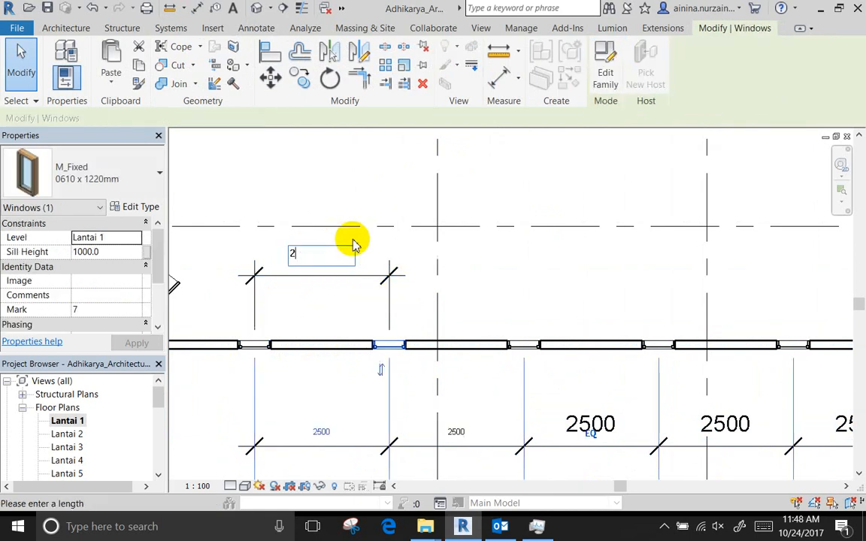
pyautogui.write('2500')
pyautogui.press('Return')
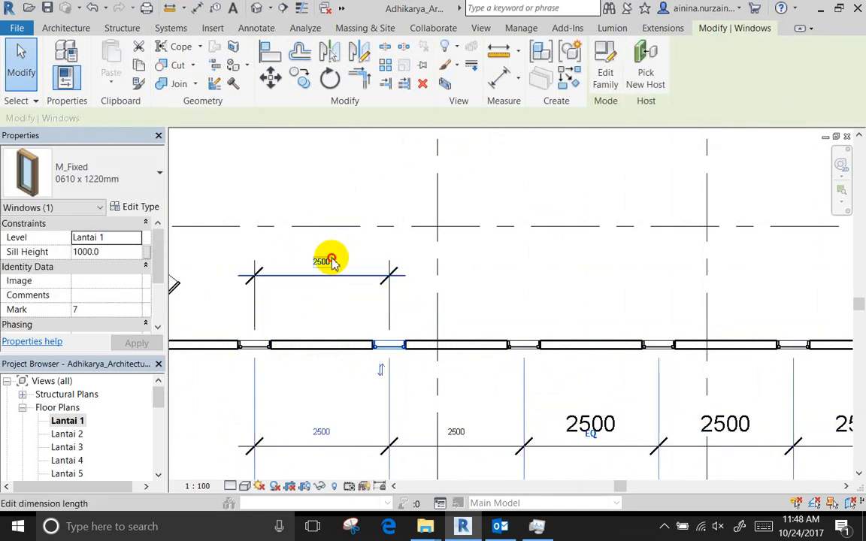
# Try to set the distance between the first and second windows to 3000 mm, then cancel the change
pyautogui.click(330, 258)
pyautogui.write('3000')
pyautogui.press('Return')
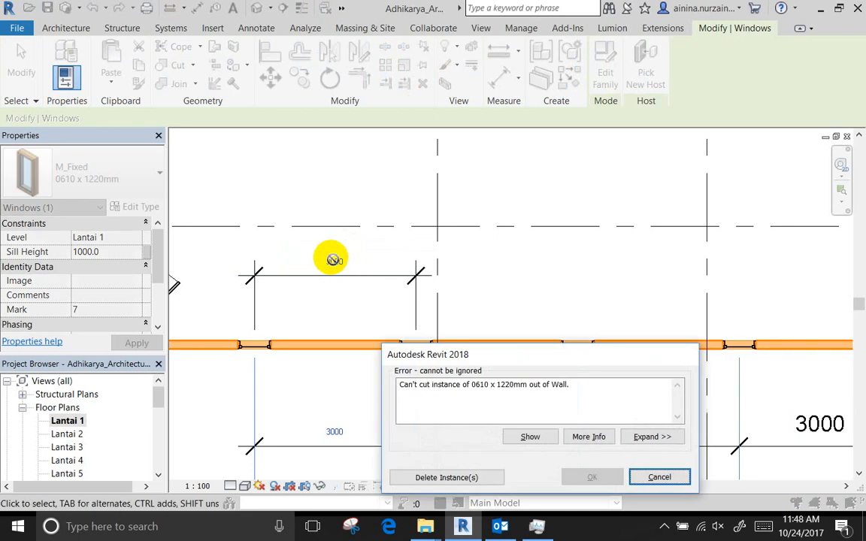
pyautogui.click(671, 477)
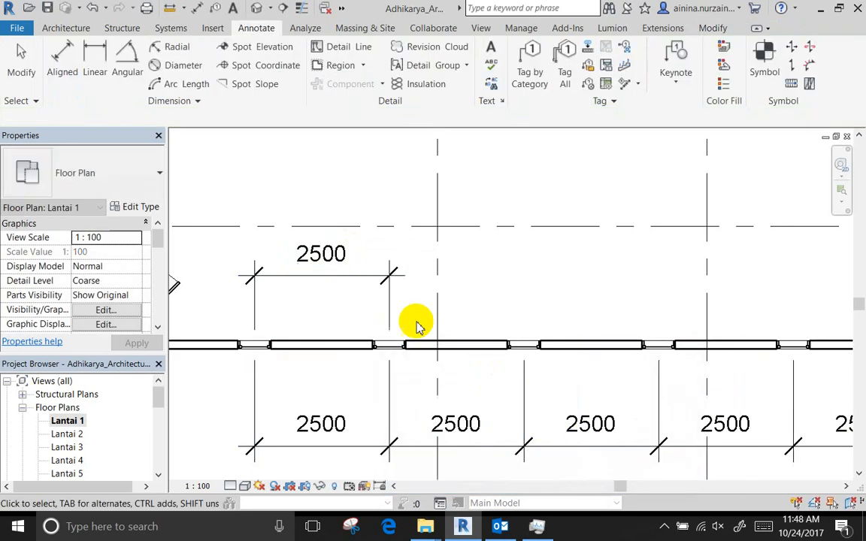
# Try to set the second window's distance from the first to 22 mm, then cancel the change
pyautogui.click(388, 344)
pyautogui.click(324, 257)
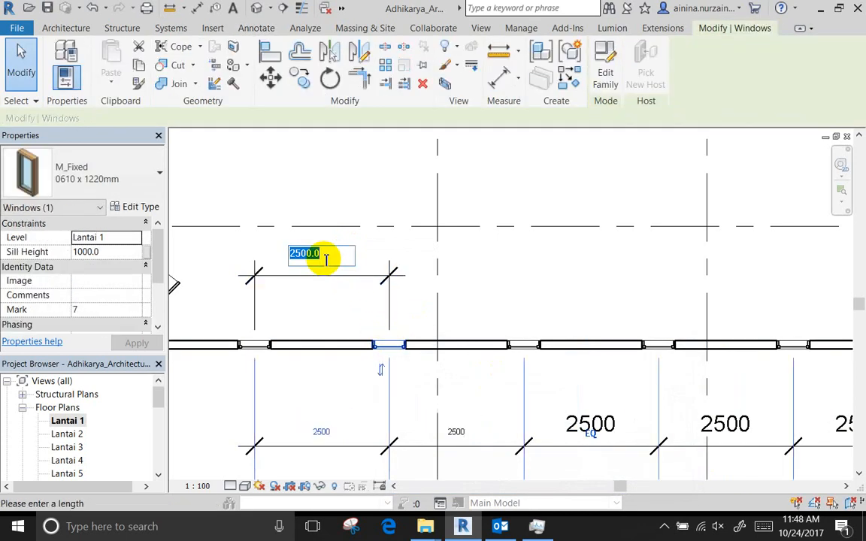
pyautogui.write('22')
pyautogui.press('Return')
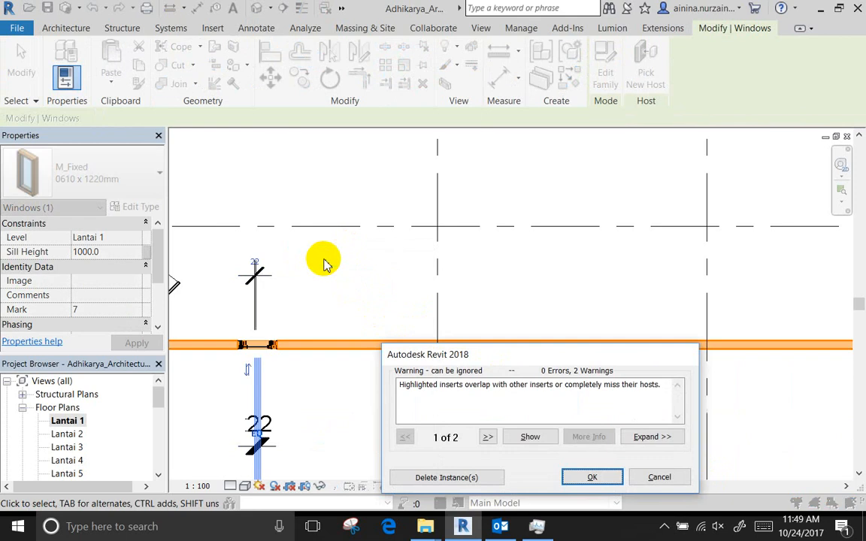
pyautogui.click(657, 477)
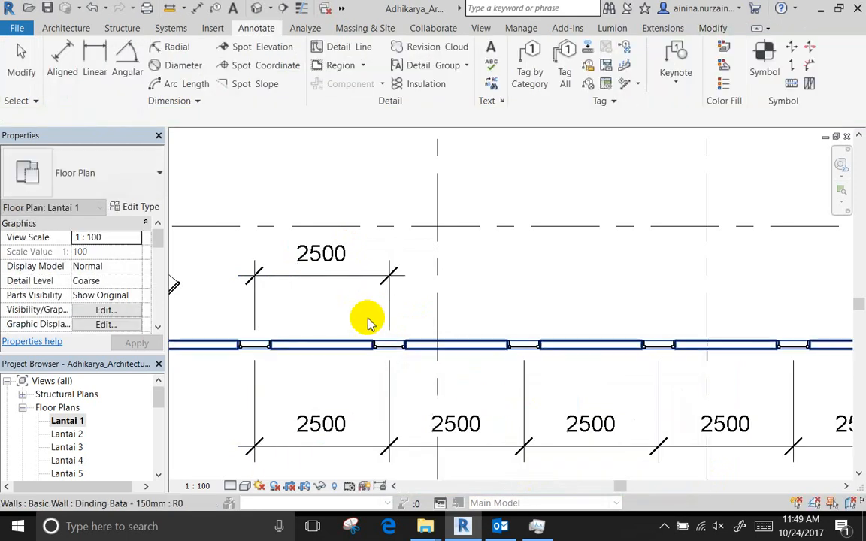
# Set the second window's distance from the first to 2200 mm using the aligned dimension inside the wall
pyautogui.click(388, 346)
pyautogui.click(323, 260)
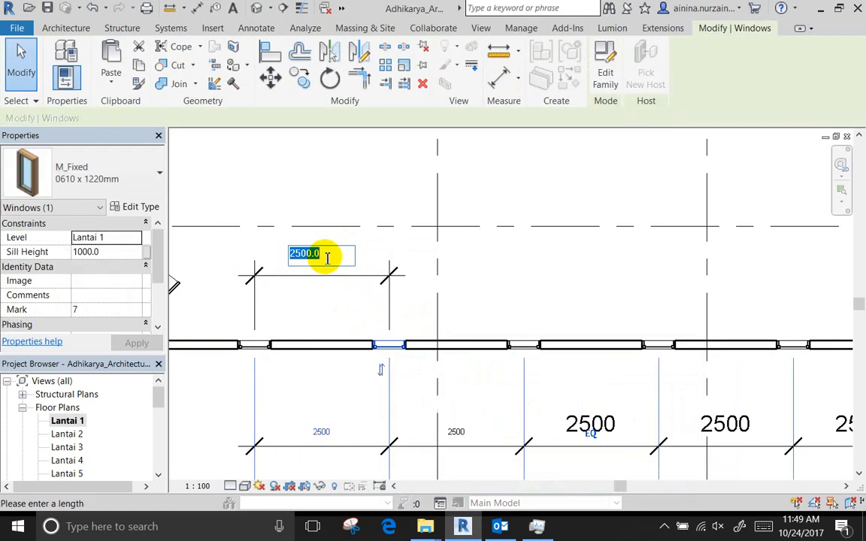
pyautogui.press('Return')
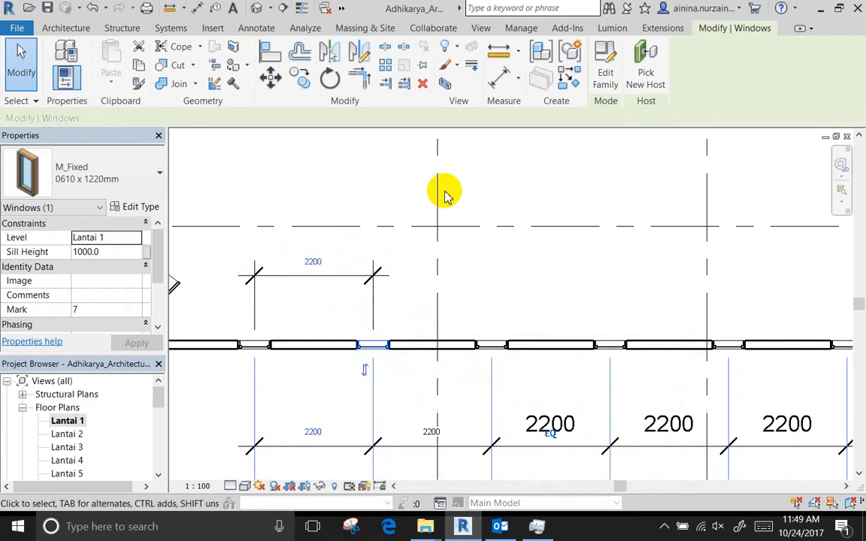
# Delete the extra aligned dimension inside the wall between the first two windows
pyautogui.click(489, 284)
pyautogui.click(387, 347)
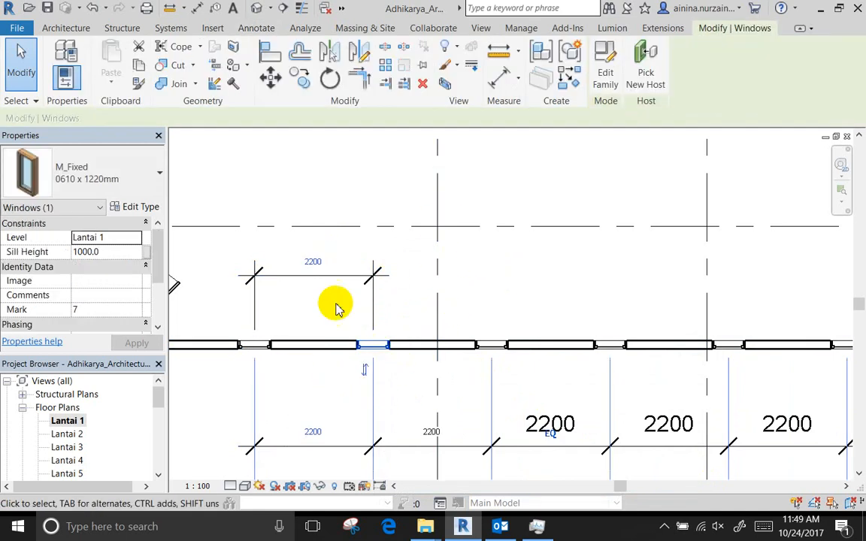
pyautogui.click(333, 279)
pyautogui.press('Delete')
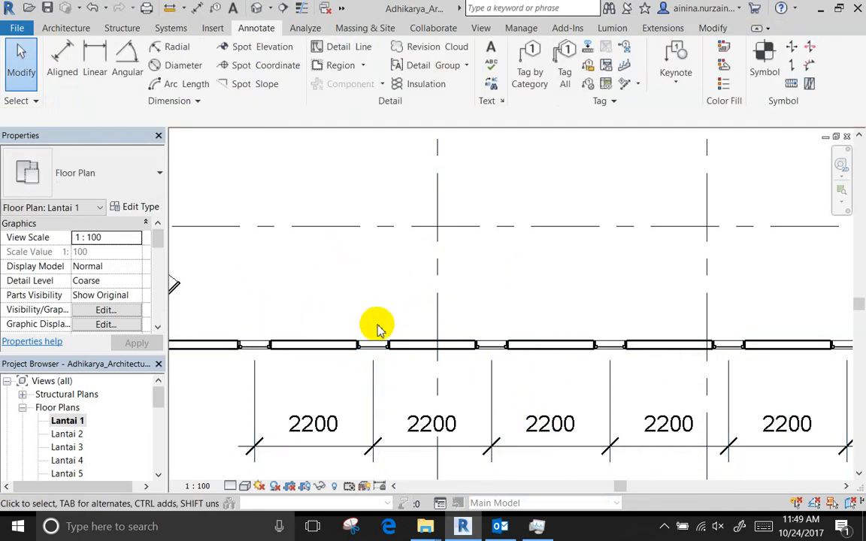
# Examine the spacing of the windows along the wall by selecting individual windows in turn
pyautogui.click(495, 355)
pyautogui.click(536, 393)
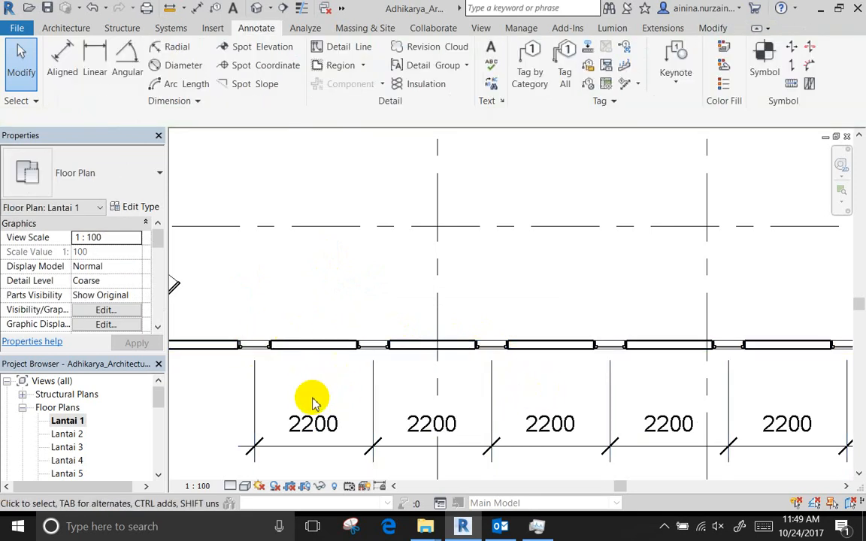
pyautogui.scroll(-2, 312, 398)
pyautogui.click(668, 361)
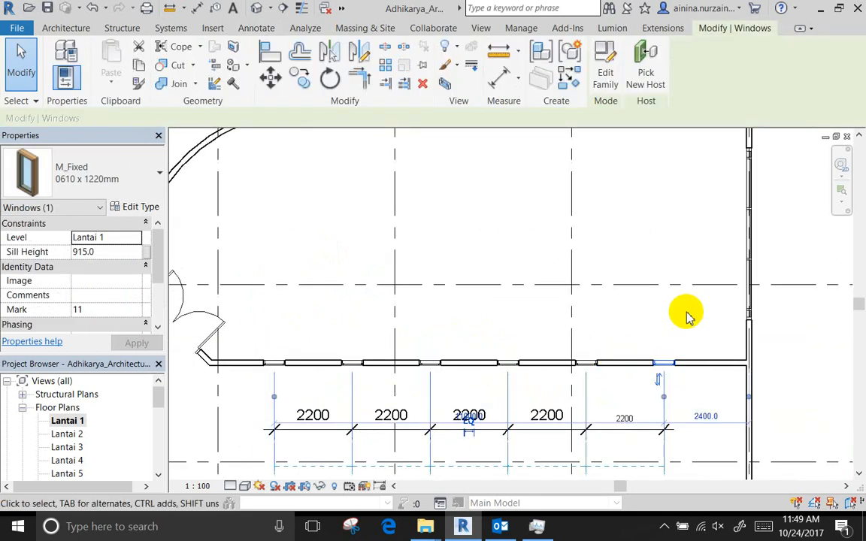
pyautogui.click(630, 328)
pyautogui.click(584, 363)
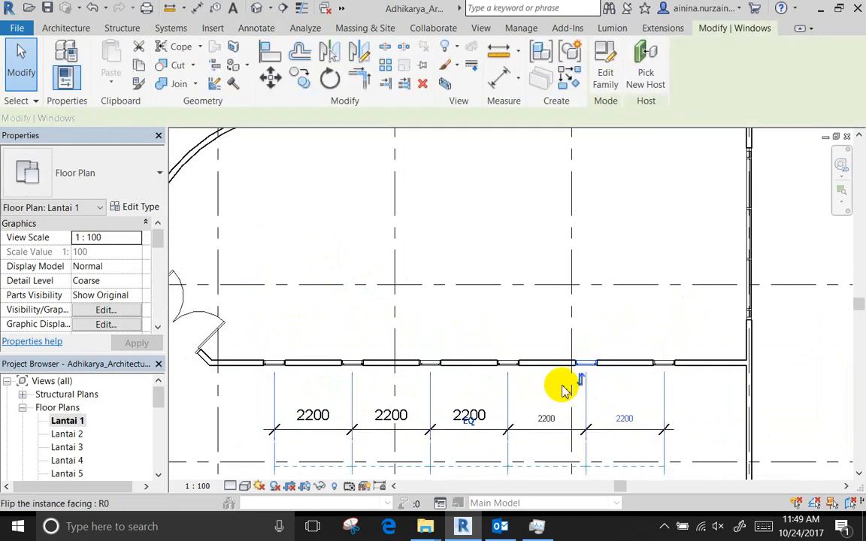
pyautogui.click(497, 360)
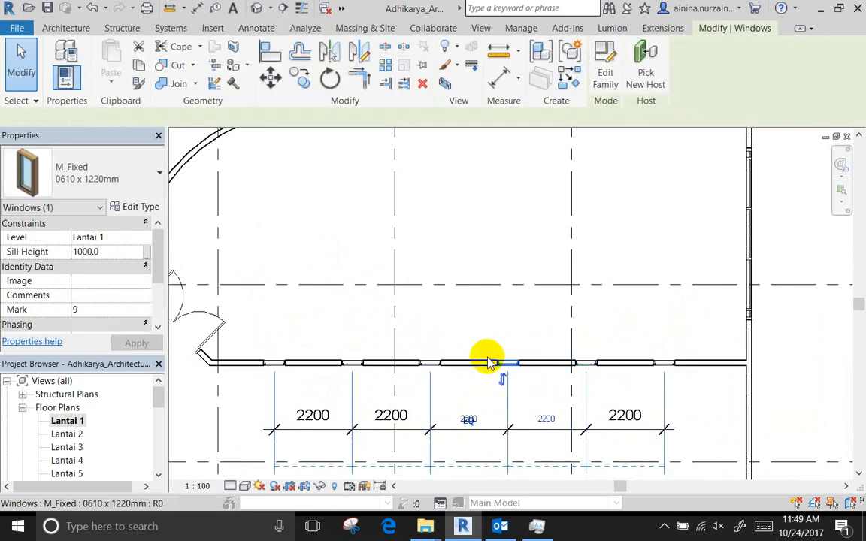
pyautogui.click(521, 426)
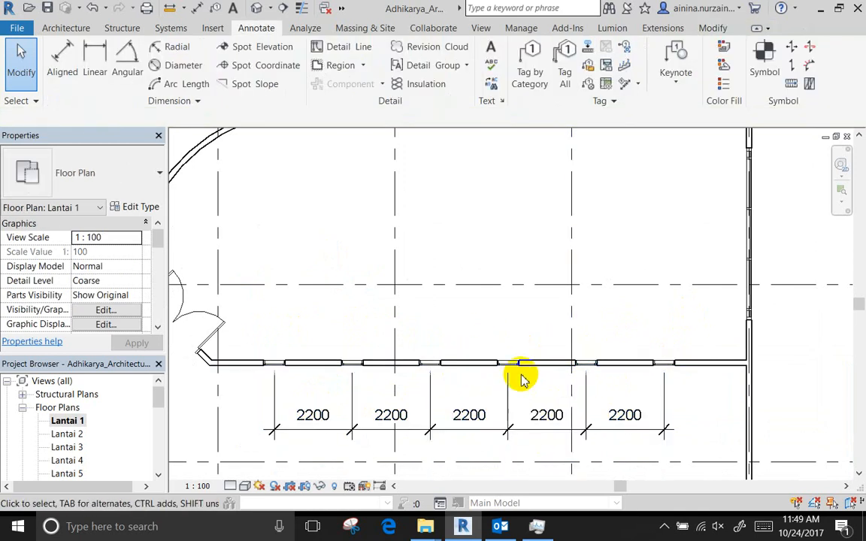
# Turn off the window string's equality constraint and set the third window's distance from the second to 2400 mm
pyautogui.click(426, 361)
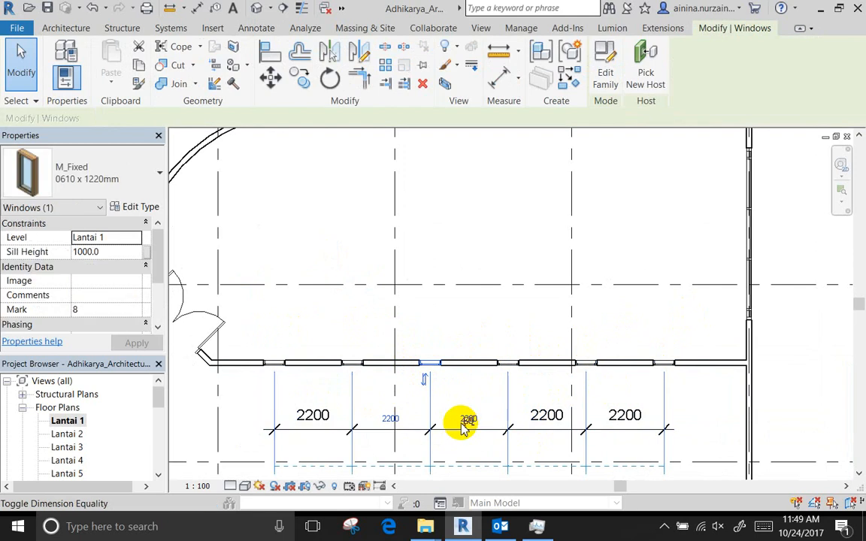
pyautogui.click(404, 419)
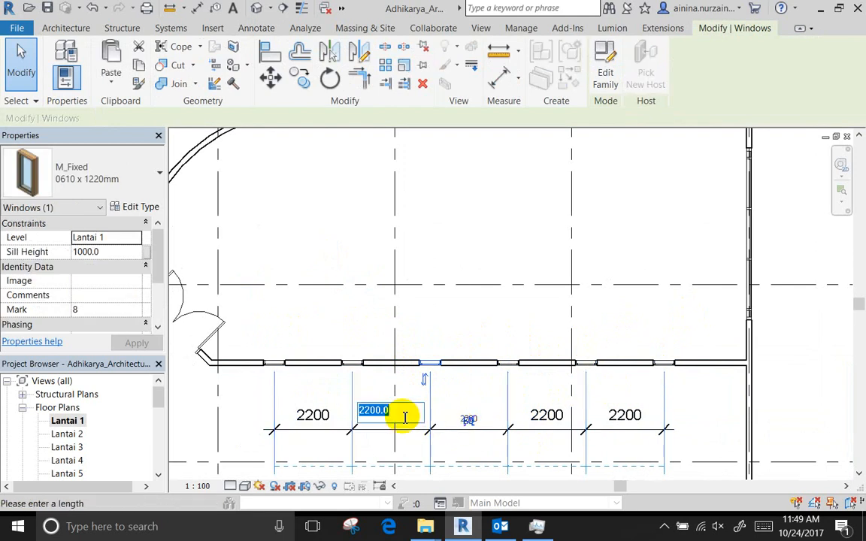
pyautogui.write('2400')
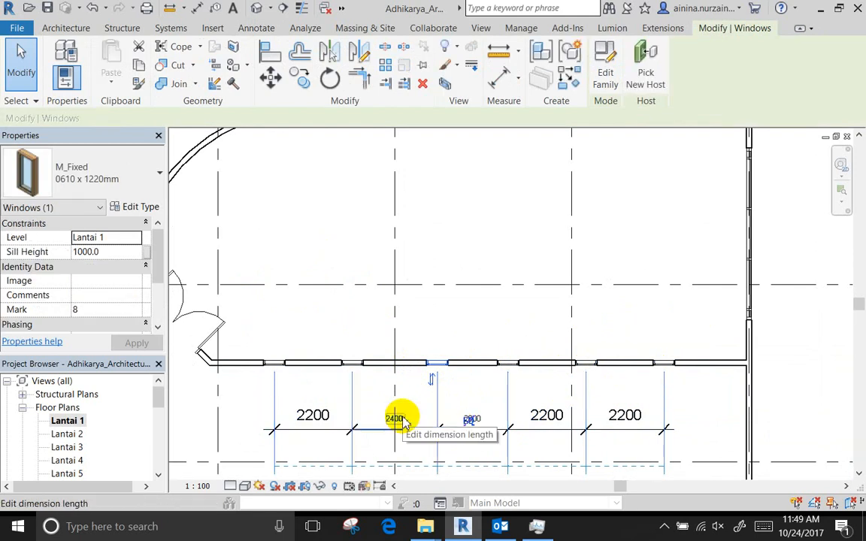
pyautogui.press('Return')
pyautogui.click(453, 394)
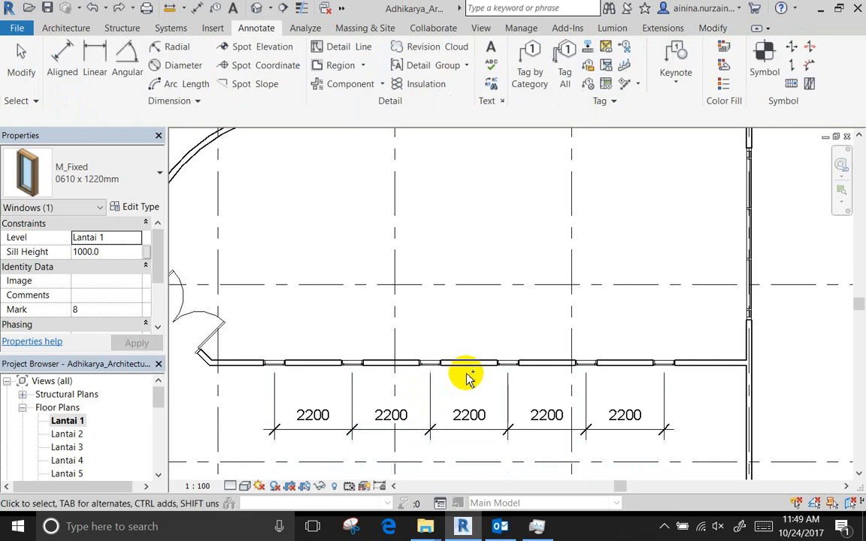
# Select the first window and set its distance from the second window to 2400 mm
pyautogui.click(282, 366)
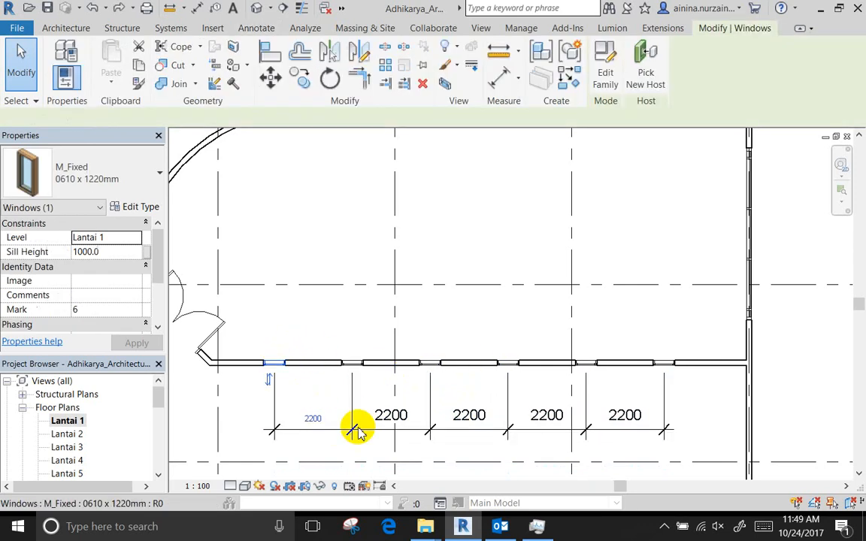
pyautogui.click(313, 421)
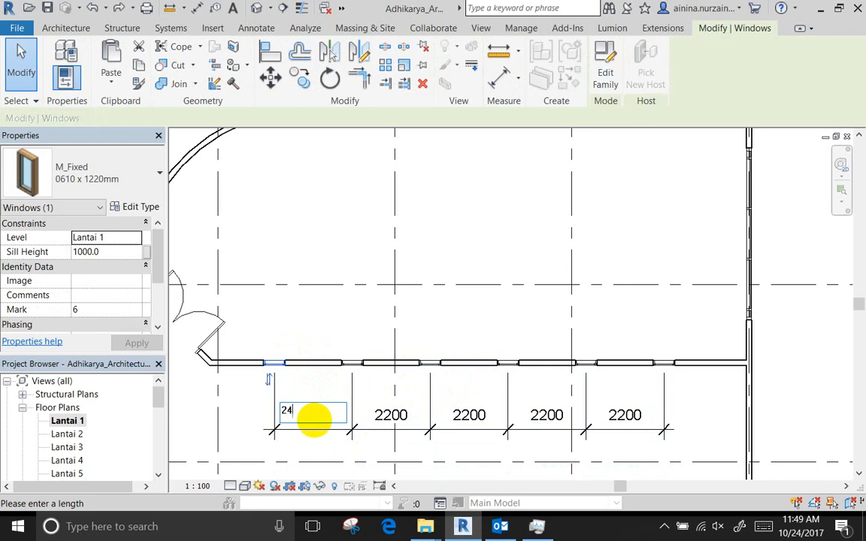
pyautogui.write('2400')
pyautogui.press('Return')
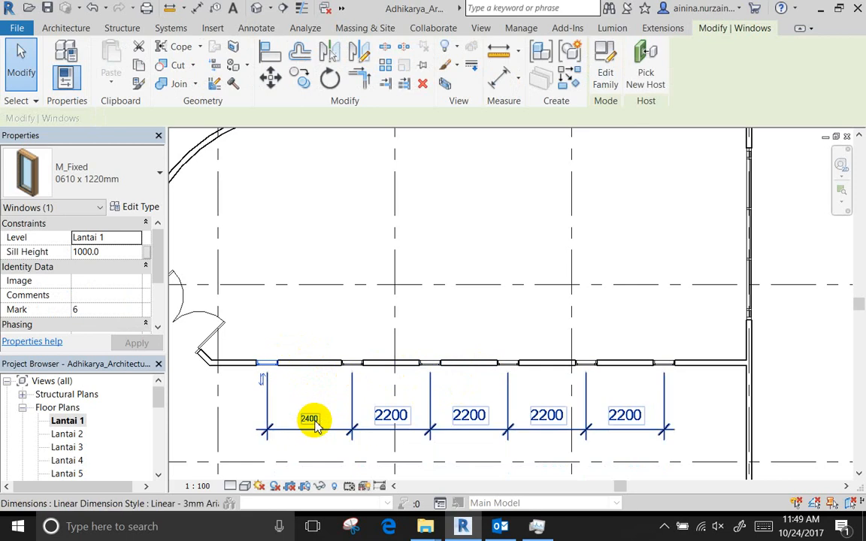
# Turn on the equality constraint of the window dimension string and set its Equality Display to Value
pyautogui.click(392, 448)
pyautogui.click(407, 429)
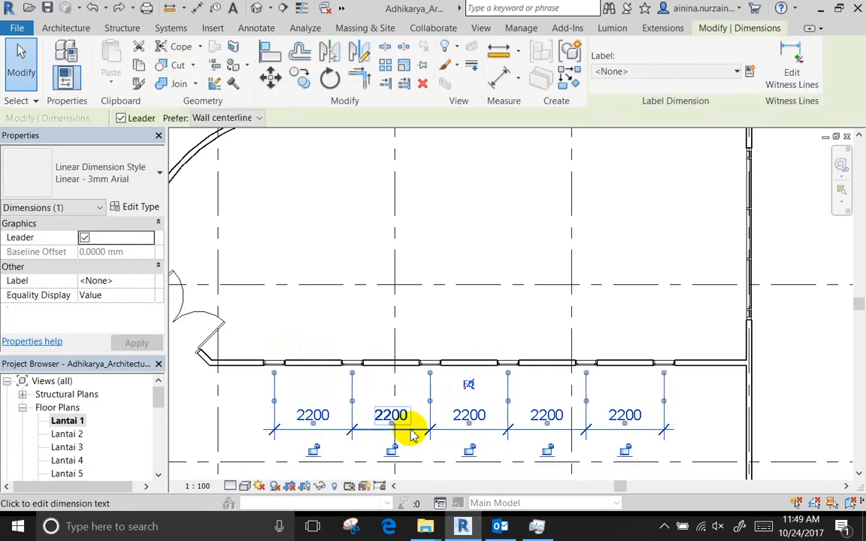
pyautogui.click(468, 384)
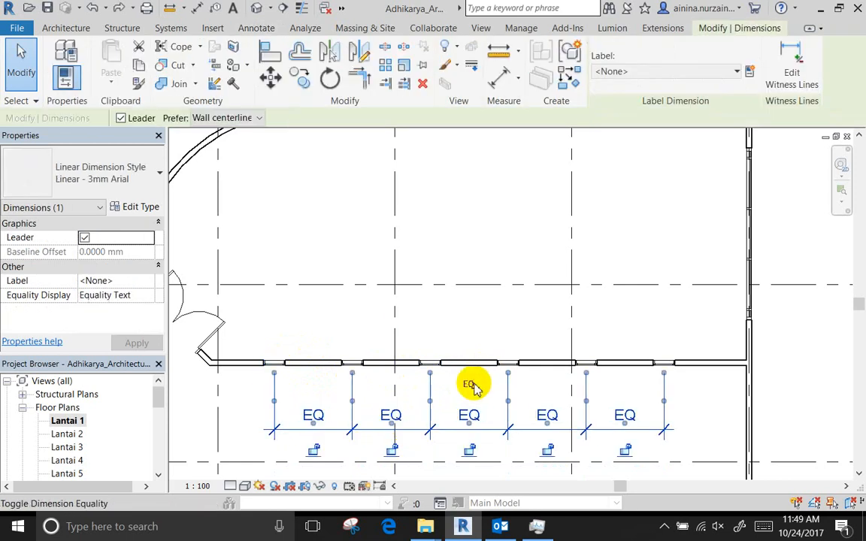
pyautogui.click(147, 298)
pyautogui.click(120, 307)
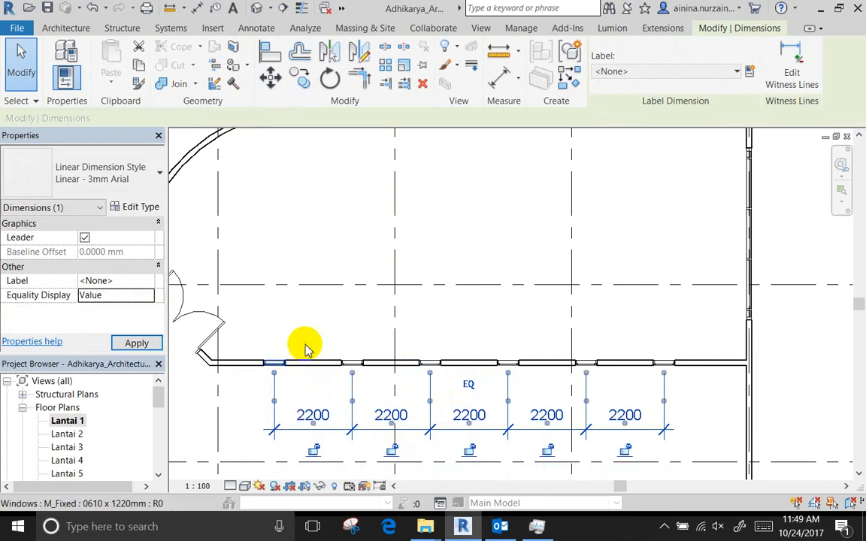
# Set the second window's distance from the first window to 2500 mm
pyautogui.click(361, 344)
pyautogui.click(351, 364)
pyautogui.click(318, 418)
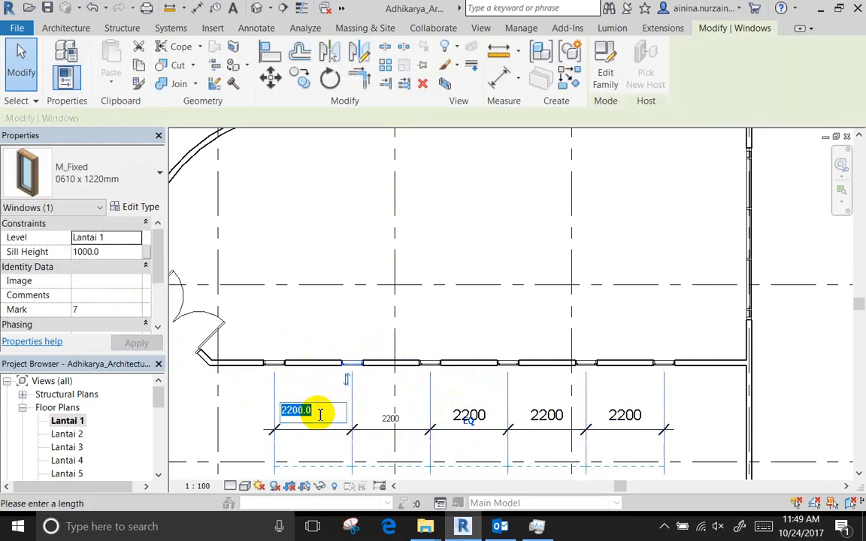
pyautogui.write('2500')
pyautogui.press('Return')
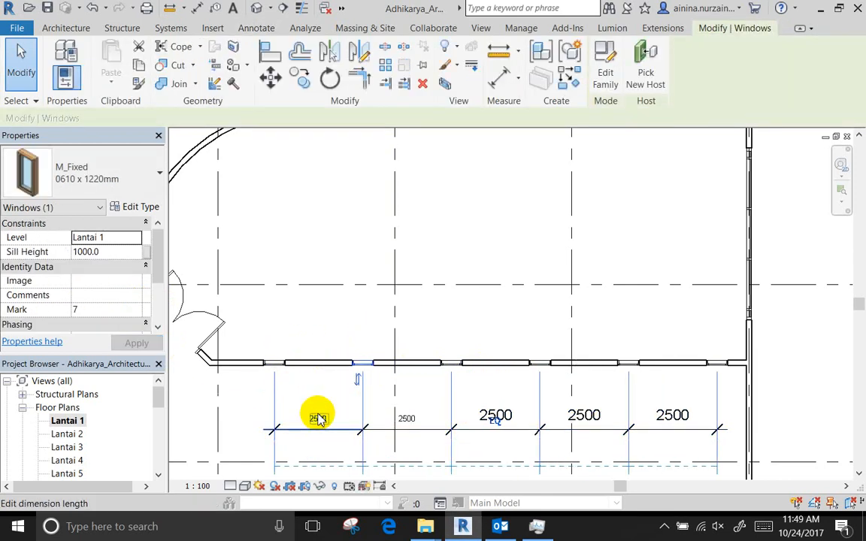
pyautogui.click(432, 316)
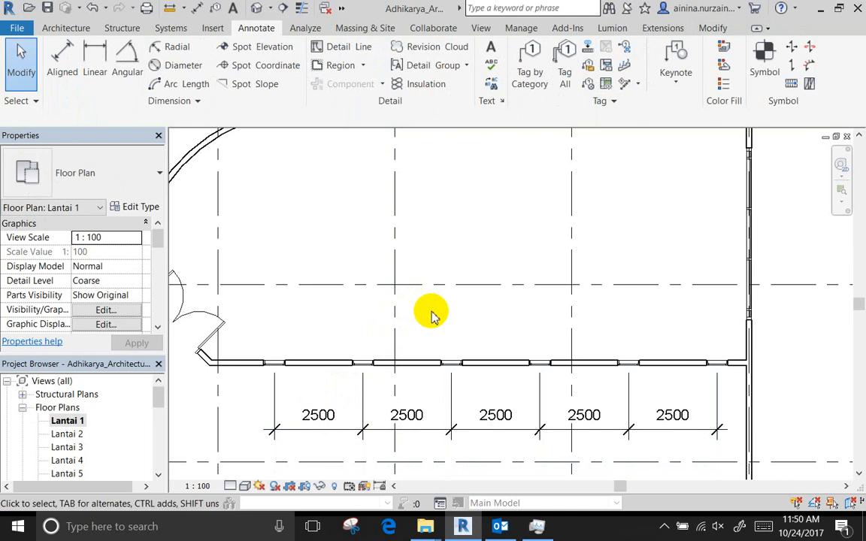
# Examine the row of equally spaced windows in the 3D view and in the Lantai 1 floor plan
pyautogui.scroll(-5, 494, 290)
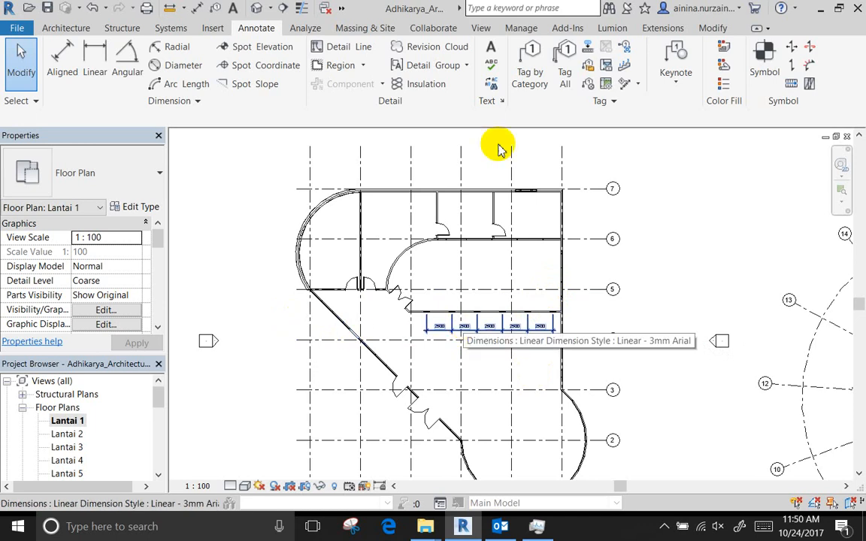
pyautogui.click(257, 9)
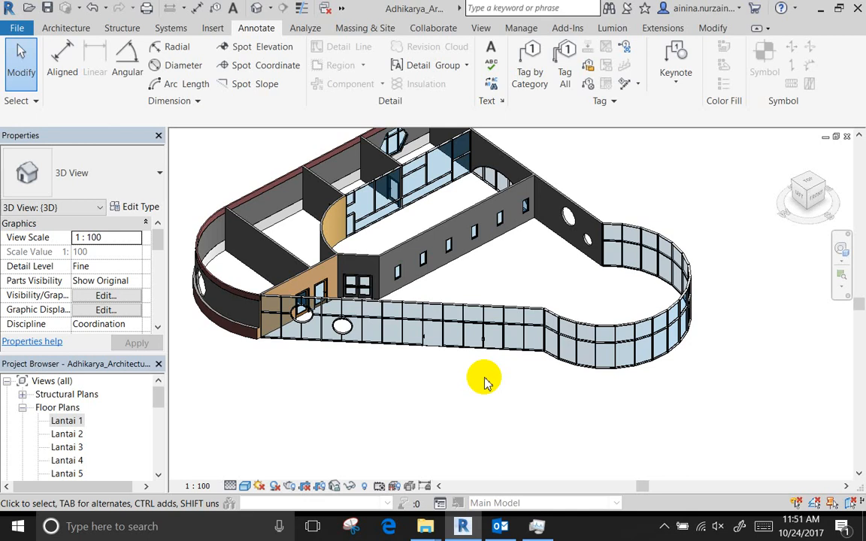
pyautogui.scroll(3, 509, 262)
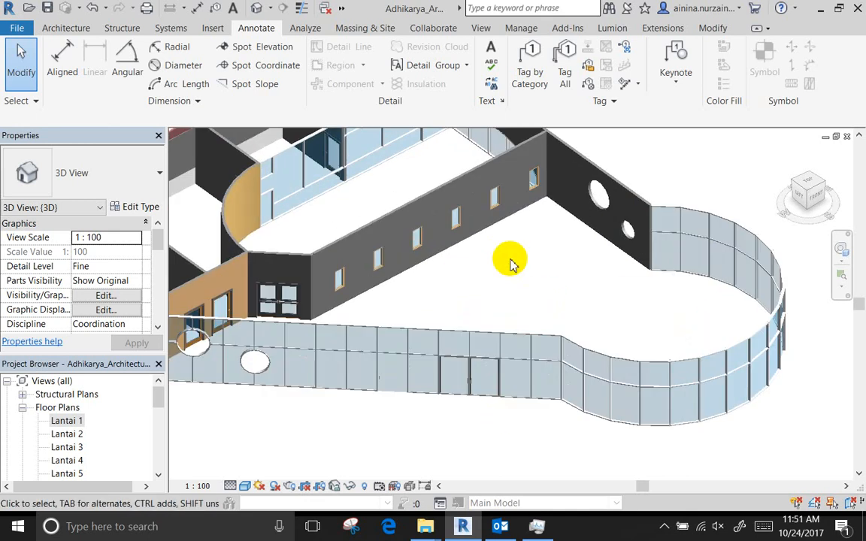
pyautogui.scroll(2, 509, 261)
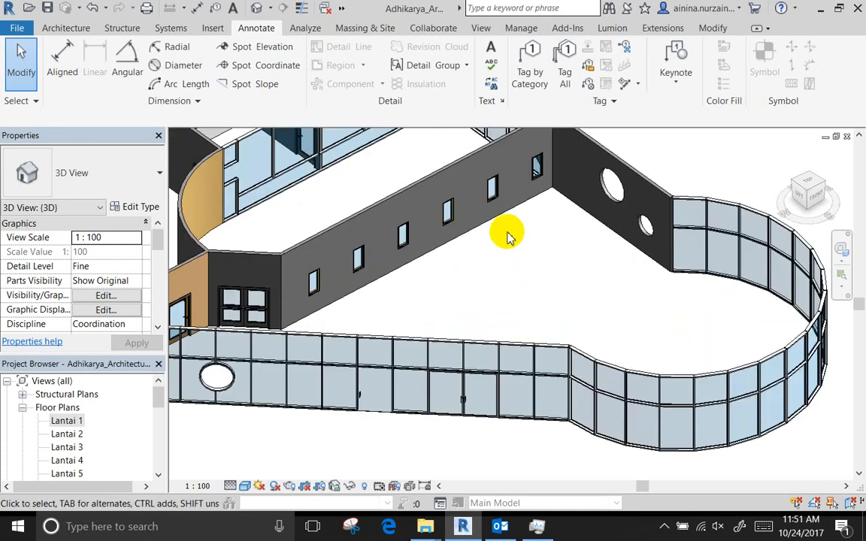
pyautogui.click(63, 28)
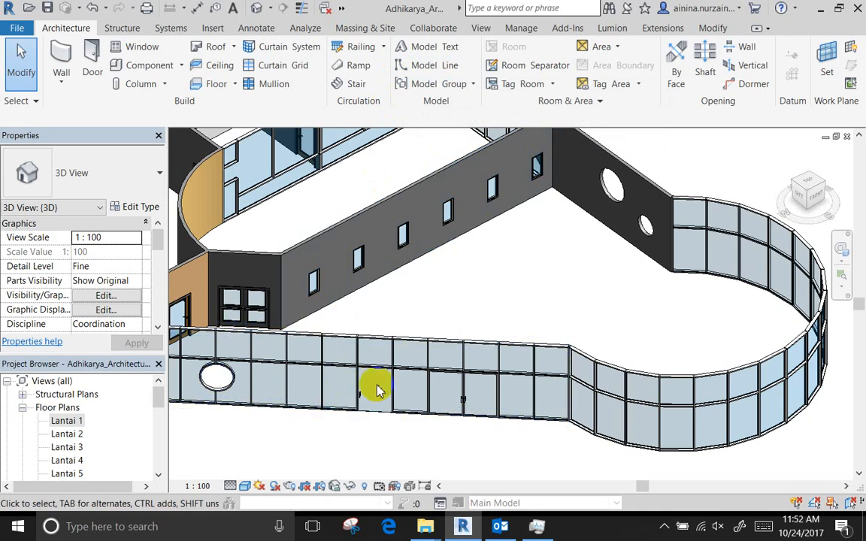
pyautogui.doubleClick(68, 422)
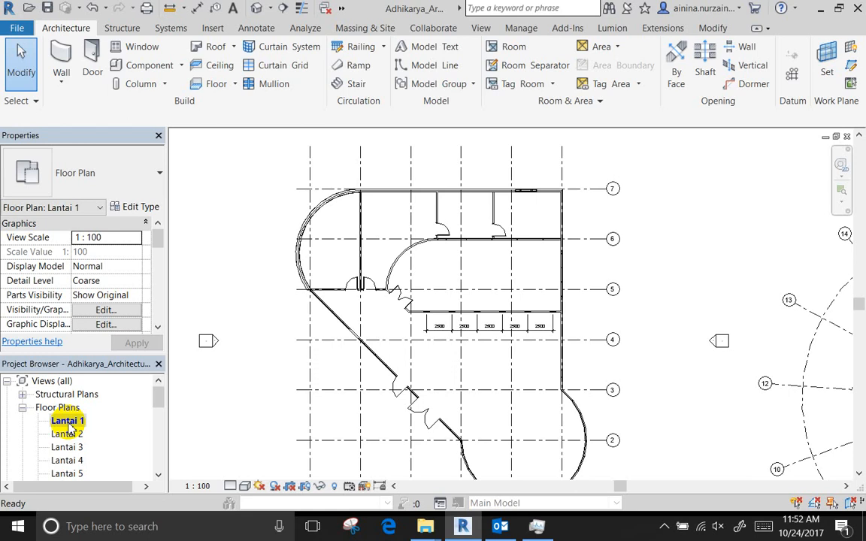
pyautogui.scroll(4, 446, 335)
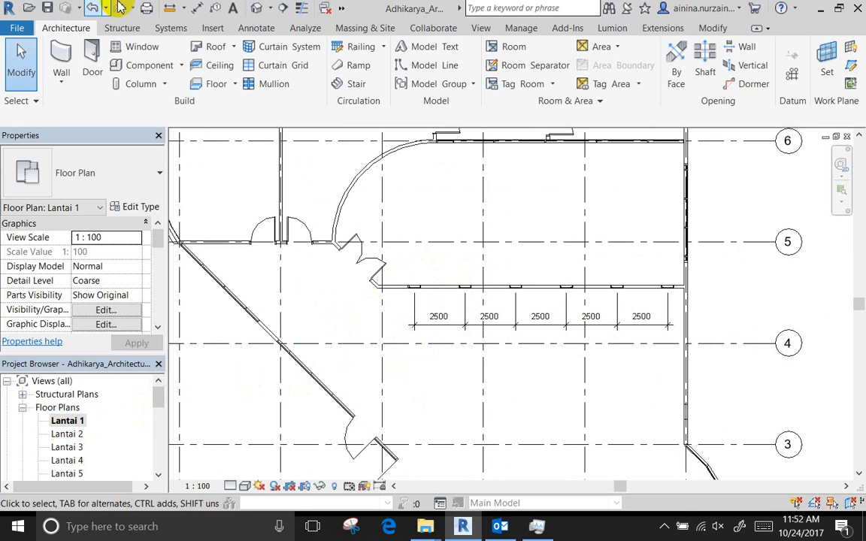
pyautogui.click(254, 8)
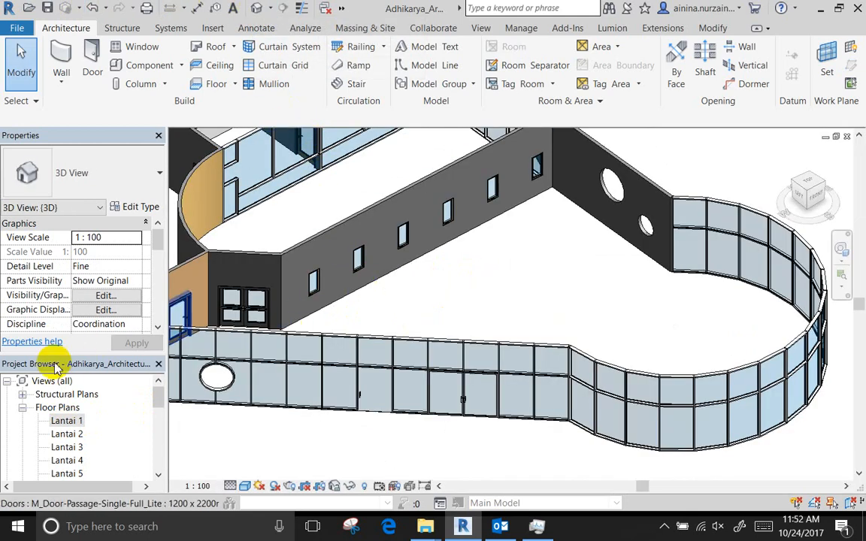
pyautogui.doubleClick(66, 421)
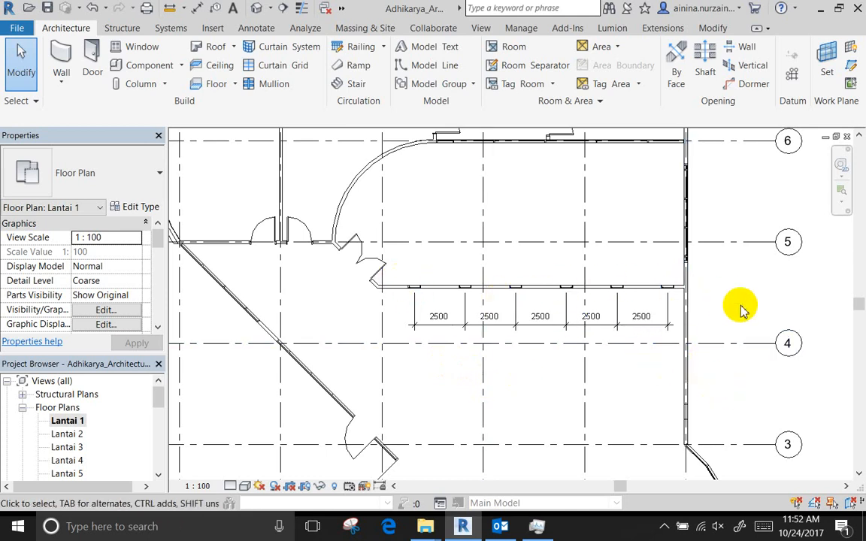
# Draw a building section between grids 4 and 5 across the full building width, facing the wall with the windows
pyautogui.scroll(2, 741, 310)
pyautogui.scroll(-2, 741, 311)
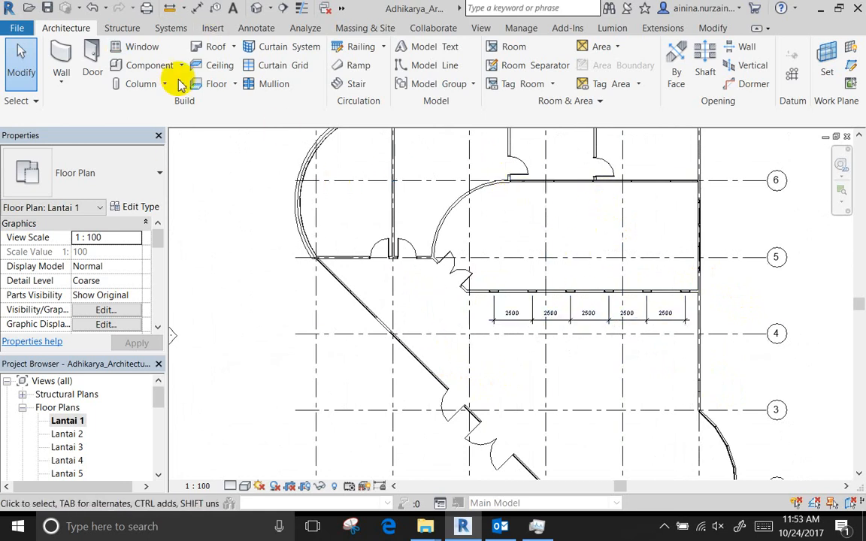
pyautogui.click(481, 28)
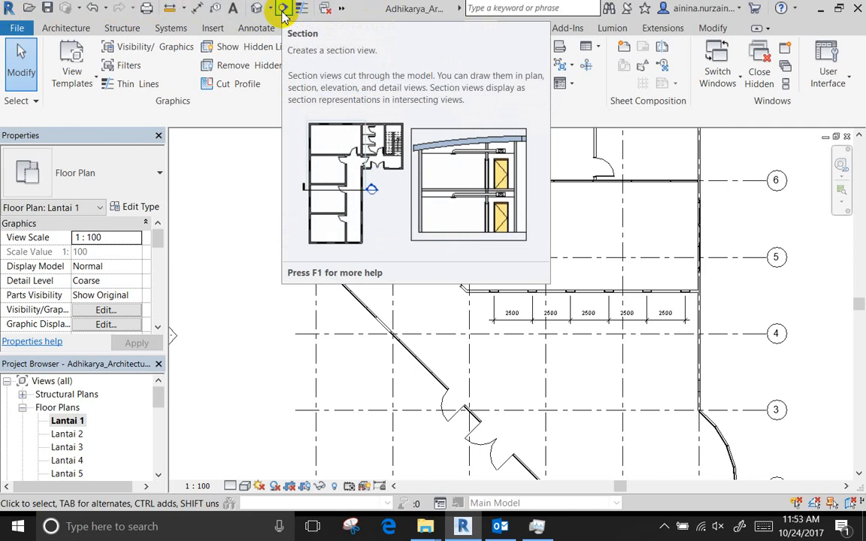
pyautogui.click(283, 10)
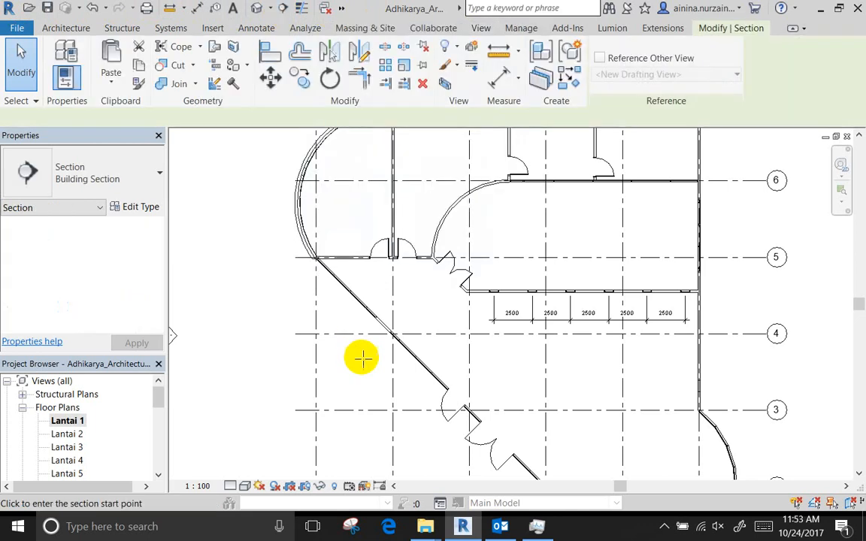
pyautogui.click(280, 314)
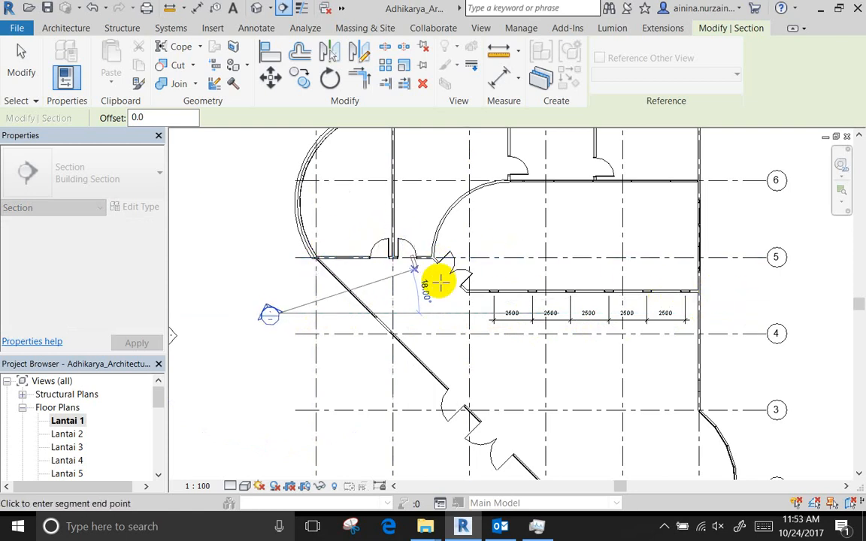
pyautogui.click(725, 313)
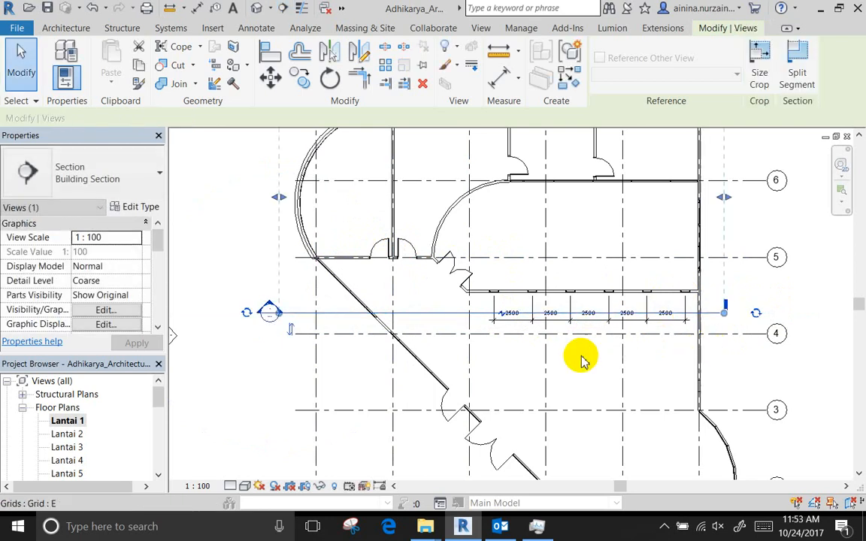
# Move the section line slightly closer to the window wall, clear of the dimension text
pyautogui.scroll(-2, 577, 358)
pyautogui.scroll(2, 626, 397)
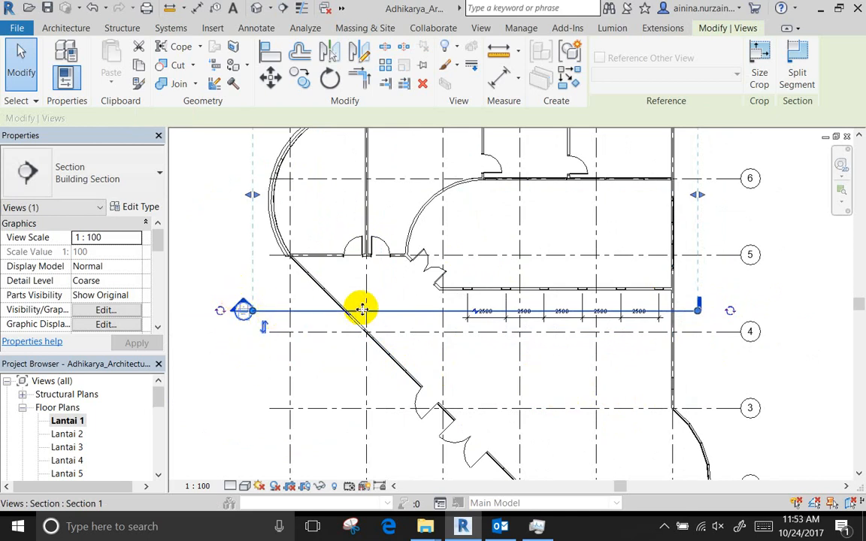
pyautogui.moveTo(367, 301)
pyautogui.mouseDown()
pyautogui.moveTo(368, 290)
pyautogui.moveTo(371, 305)
pyautogui.mouseUp()
pyautogui.click(240, 359)
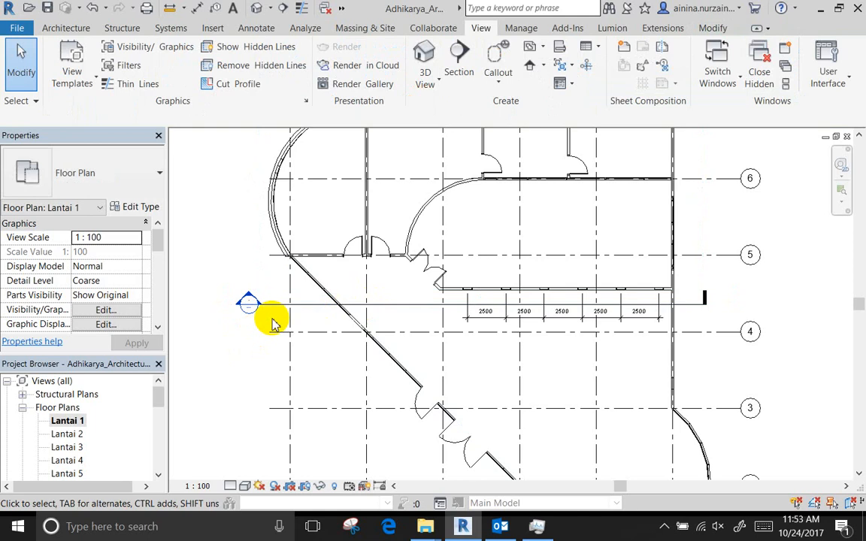
# Flip the section to look away from the window wall and flip it back to face the windows
pyautogui.click(282, 305)
pyautogui.click(236, 338)
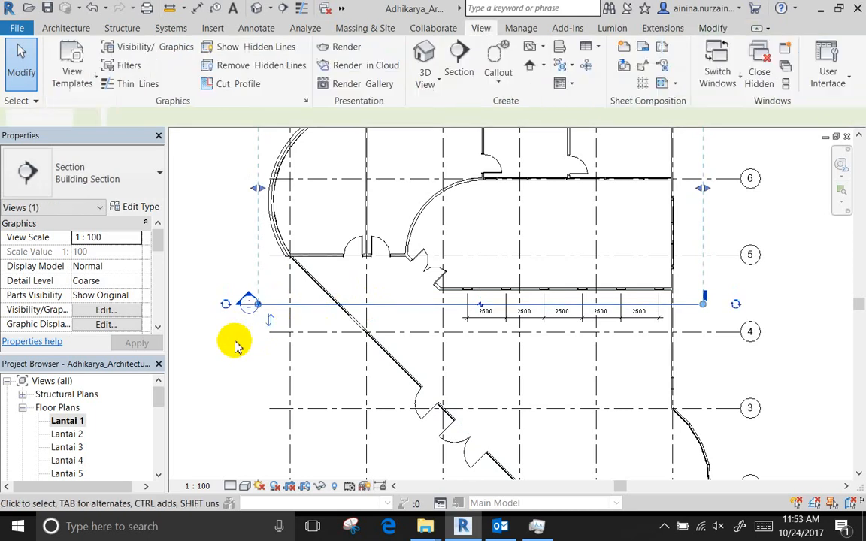
pyautogui.click(271, 307)
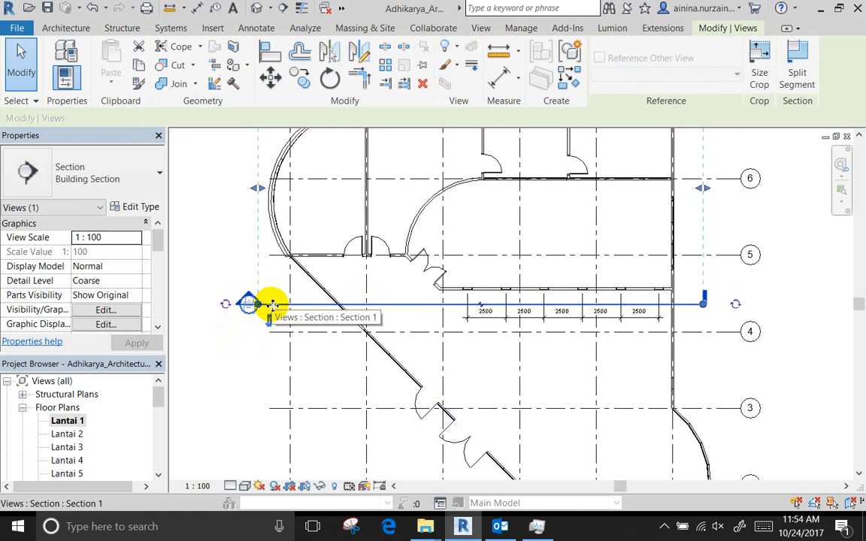
pyautogui.rightClick(272, 312)
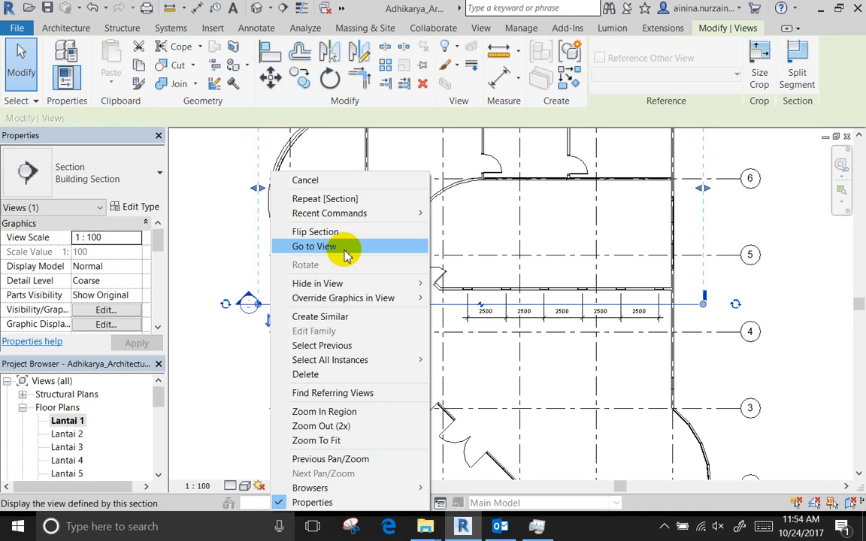
pyautogui.press('Escape')
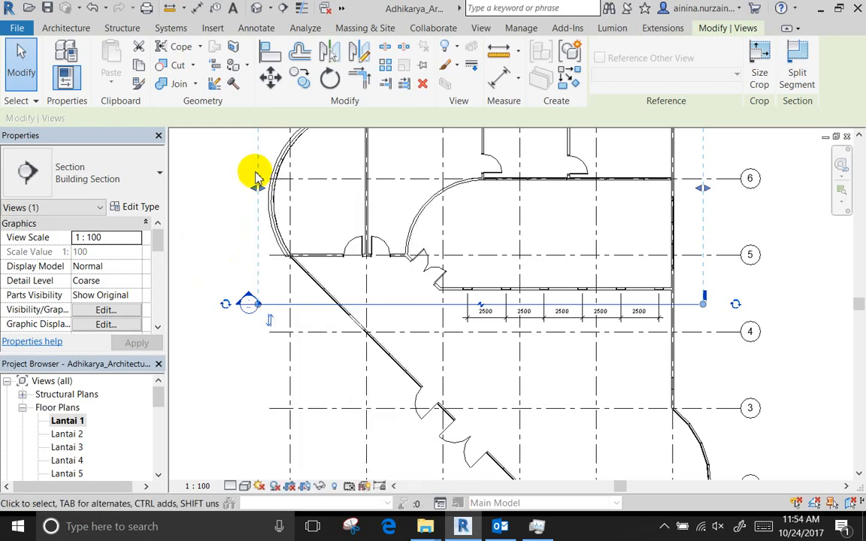
pyautogui.click(272, 329)
pyautogui.click(272, 329)
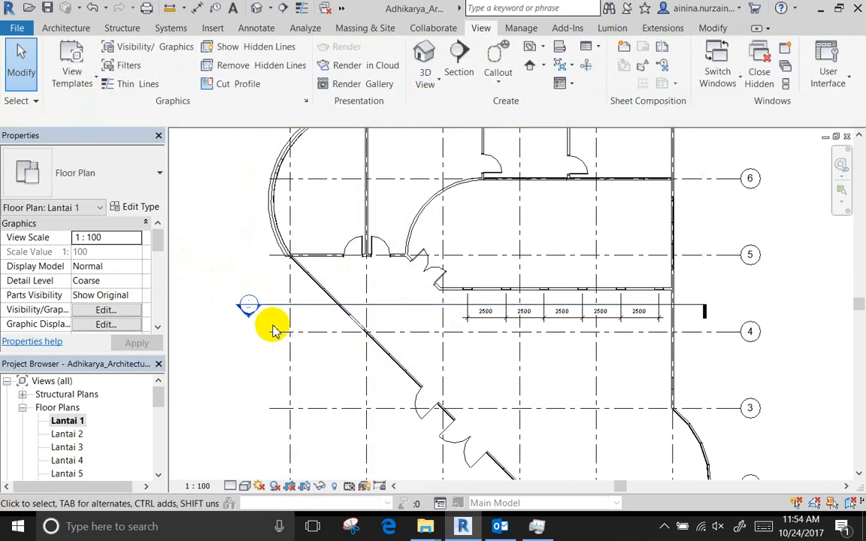
pyautogui.click(276, 316)
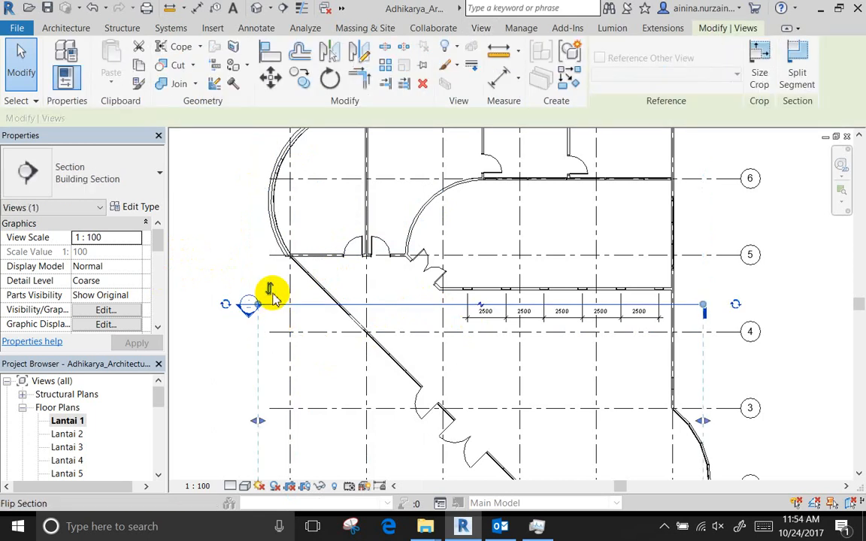
pyautogui.click(270, 290)
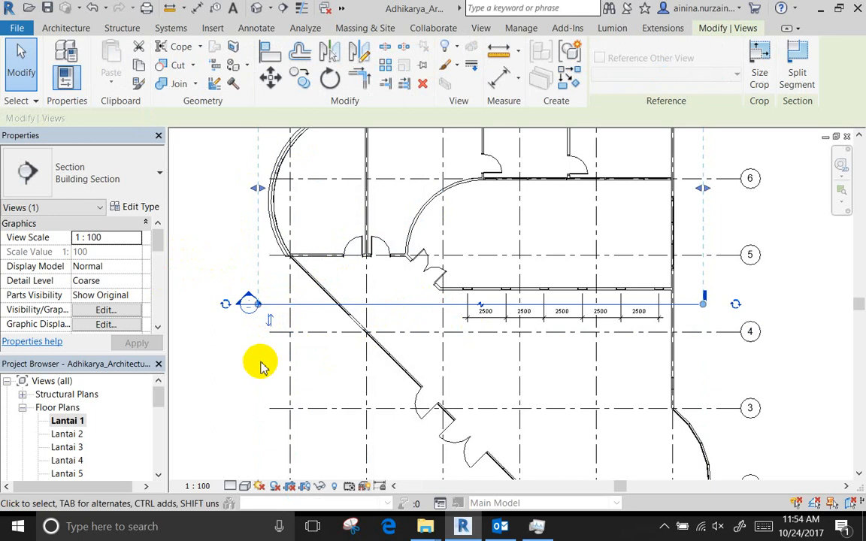
# Open the view defined by the section line in front of the window wall
pyautogui.rightClick(283, 307)
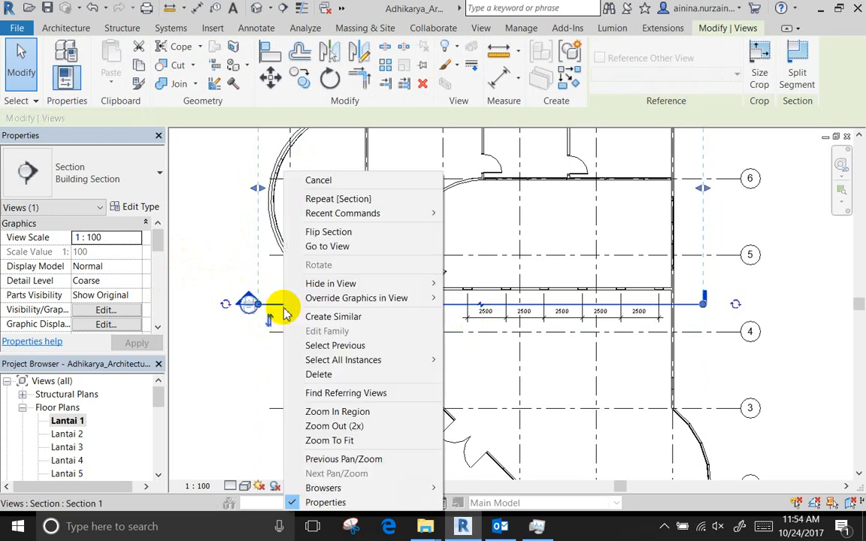
pyautogui.click(357, 247)
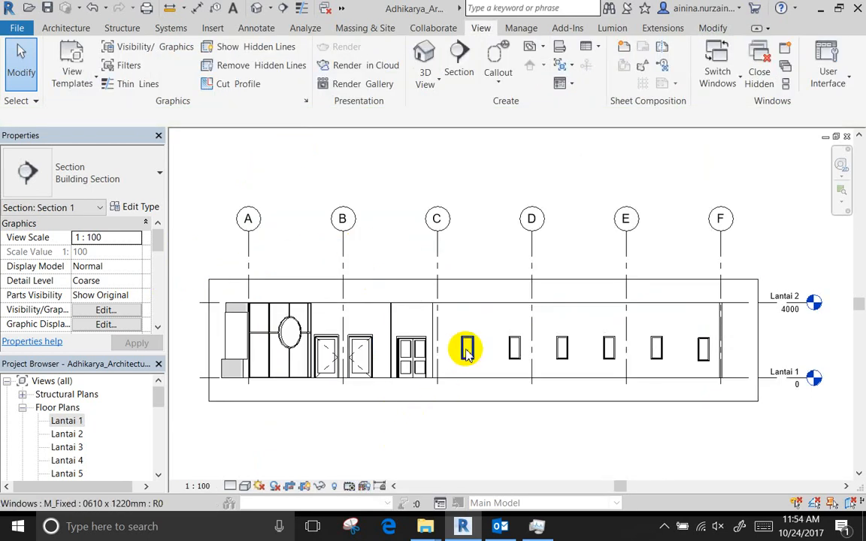
# Select every instance of the fixed window visible in the section view and set their sill height to 1200
pyautogui.scroll(5, 466, 354)
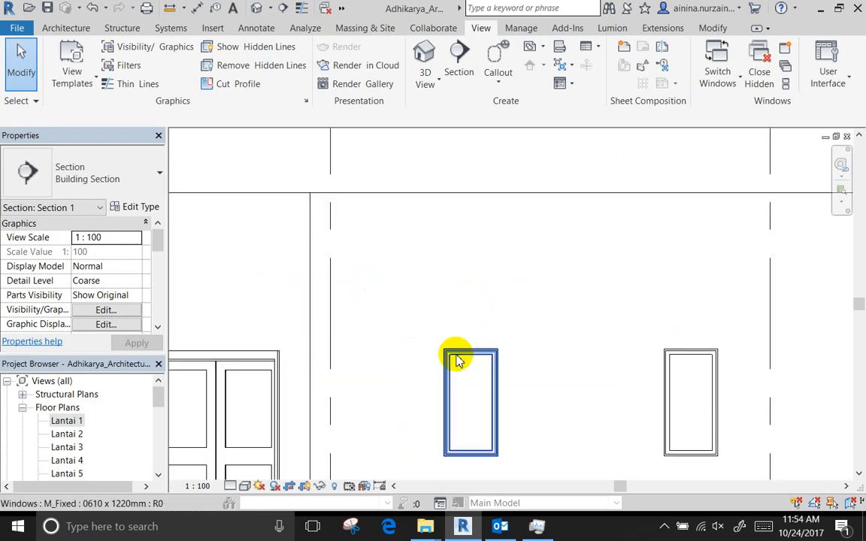
pyautogui.rightClick(459, 358)
pyautogui.moveTo(586, 203)
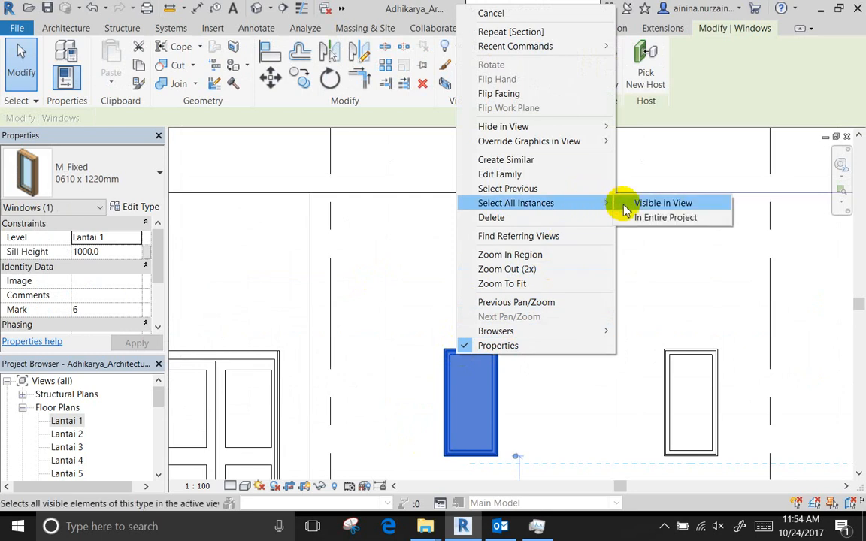
pyautogui.click(627, 203)
pyautogui.click(112, 252)
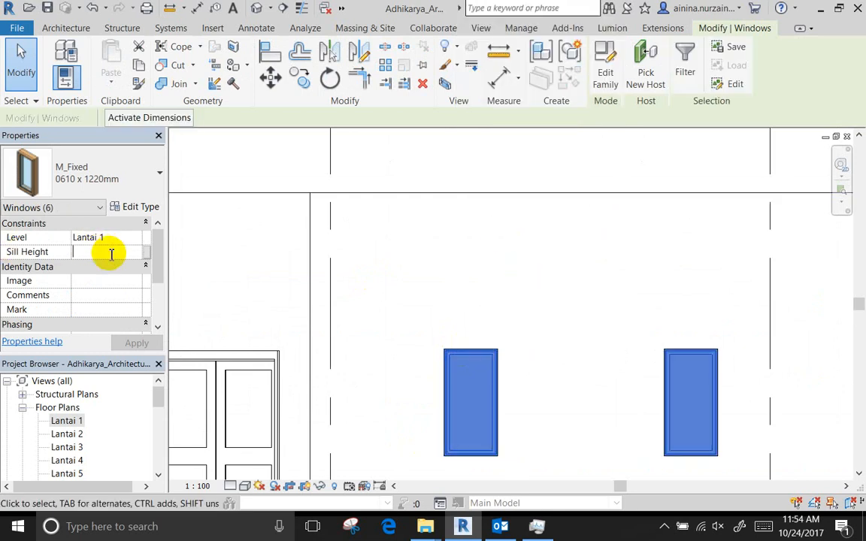
pyautogui.scroll(-3, 305, 348)
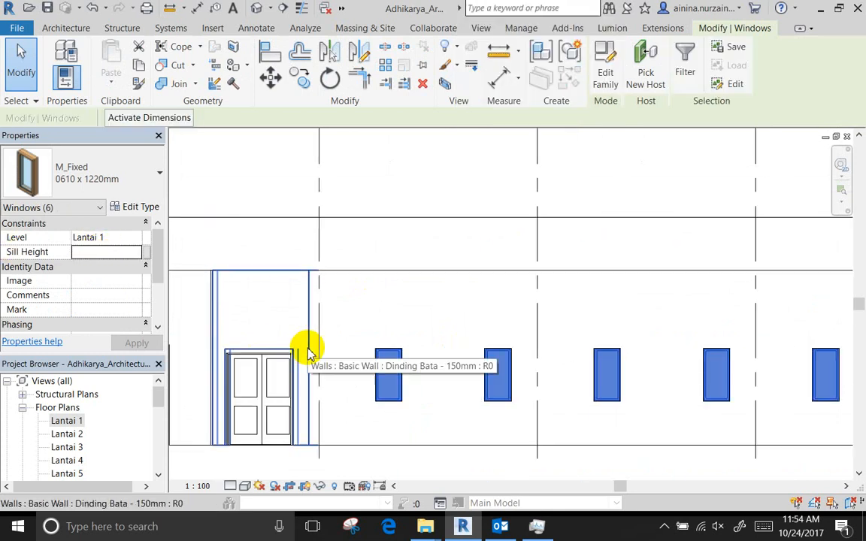
pyautogui.click(124, 252)
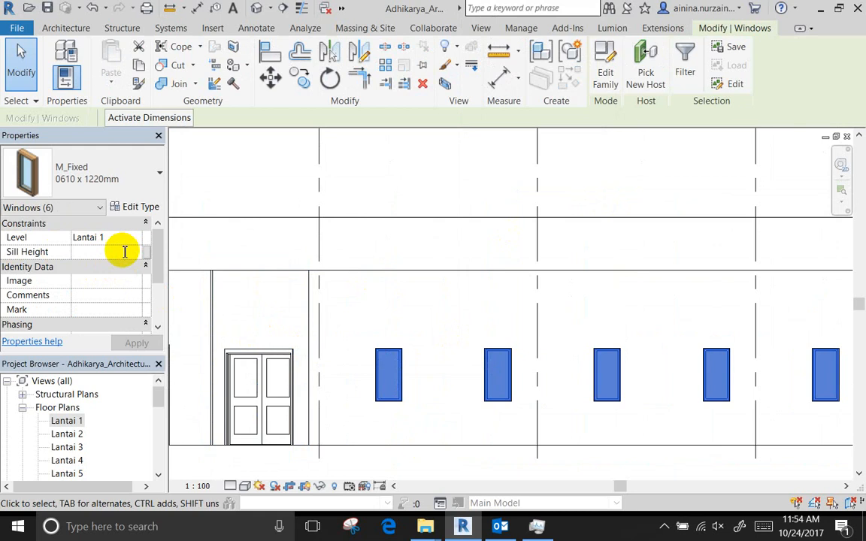
pyautogui.write('1200')
pyautogui.press('Return')
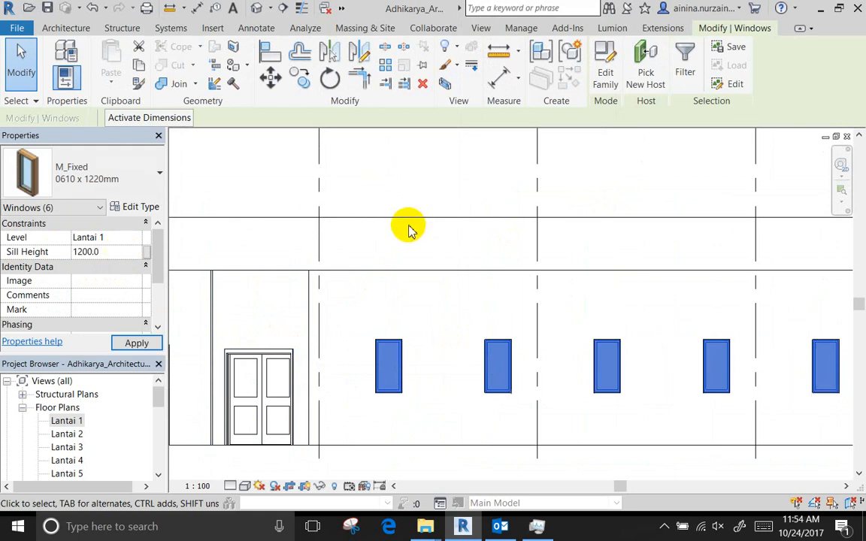
pyautogui.click(21, 61)
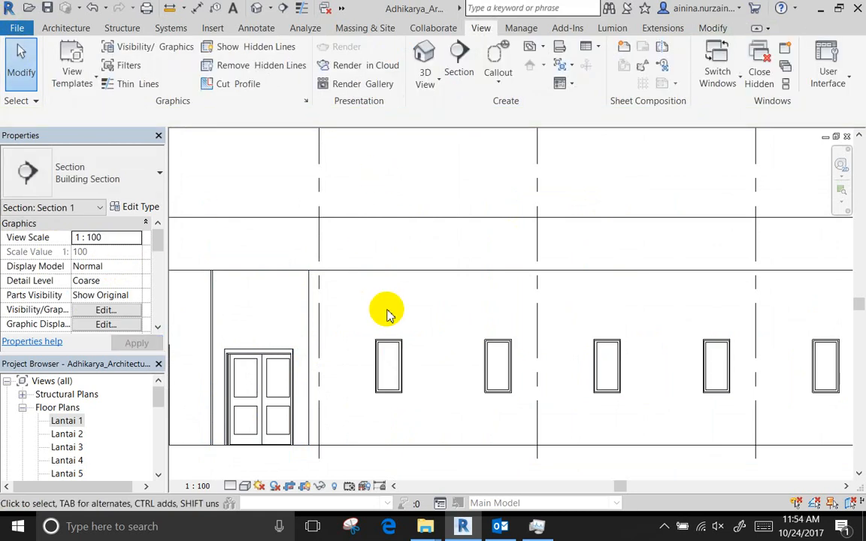
pyautogui.scroll(-3, 387, 314)
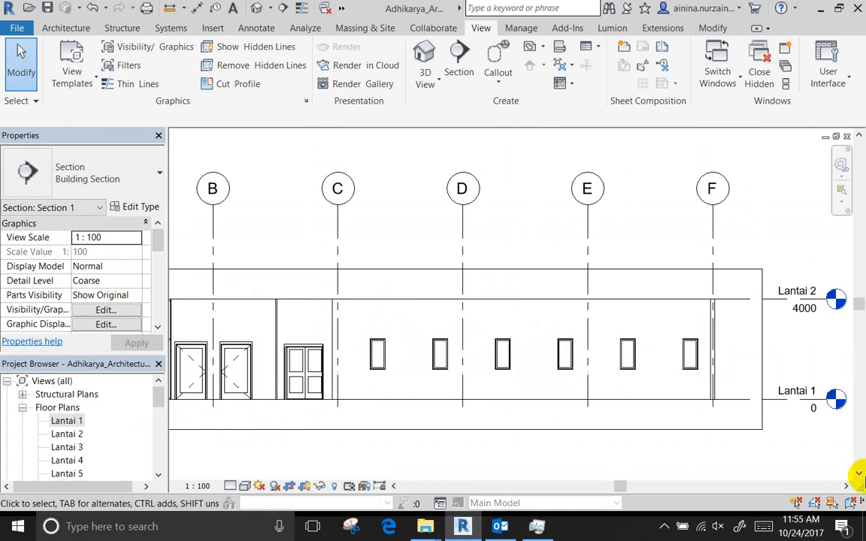
# Align the head of the fixed window nearest the double door with the top edge of the door
pyautogui.scroll(4, 349, 374)
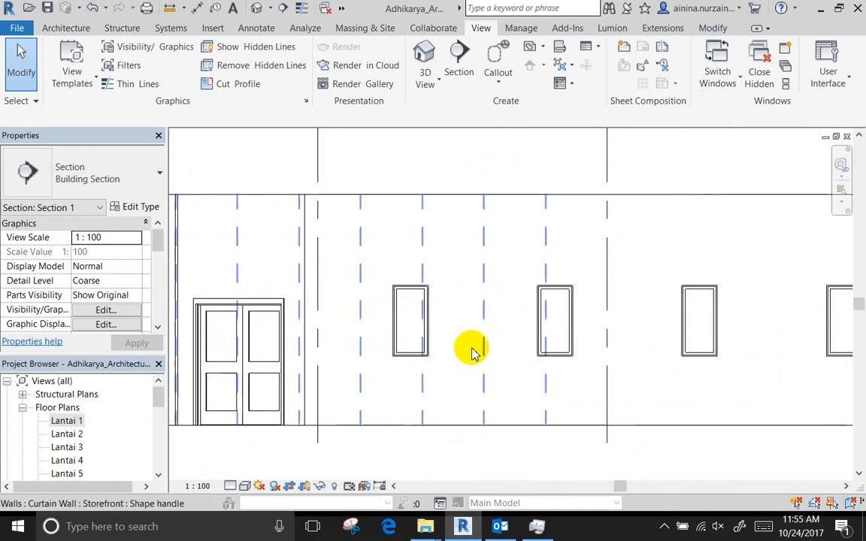
pyautogui.click(710, 29)
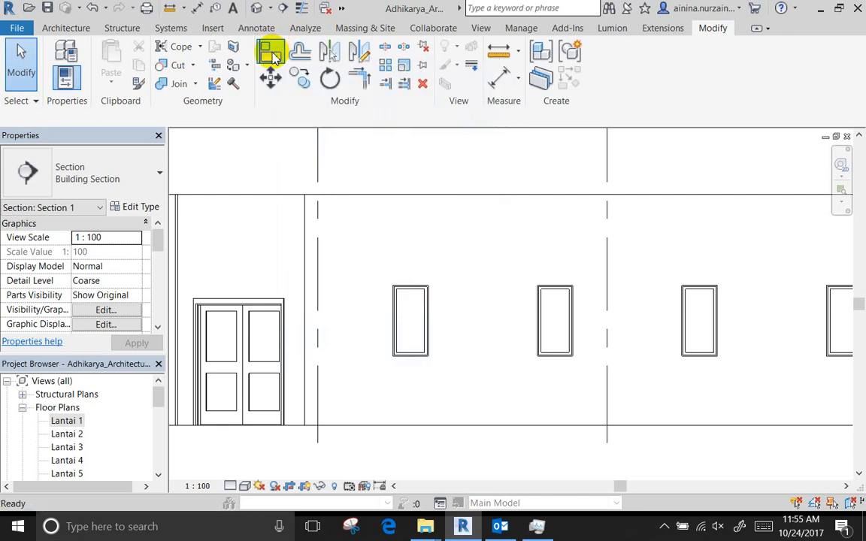
pyautogui.click(274, 57)
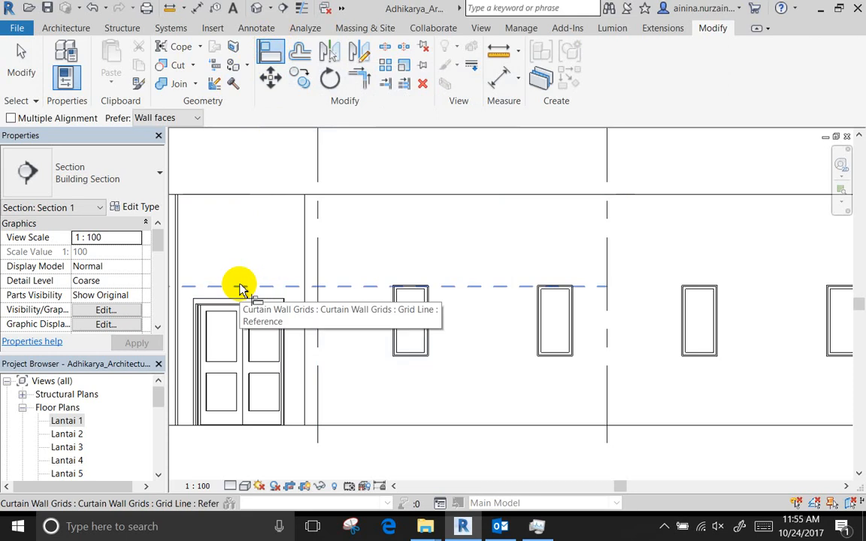
pyautogui.scroll(4, 240, 289)
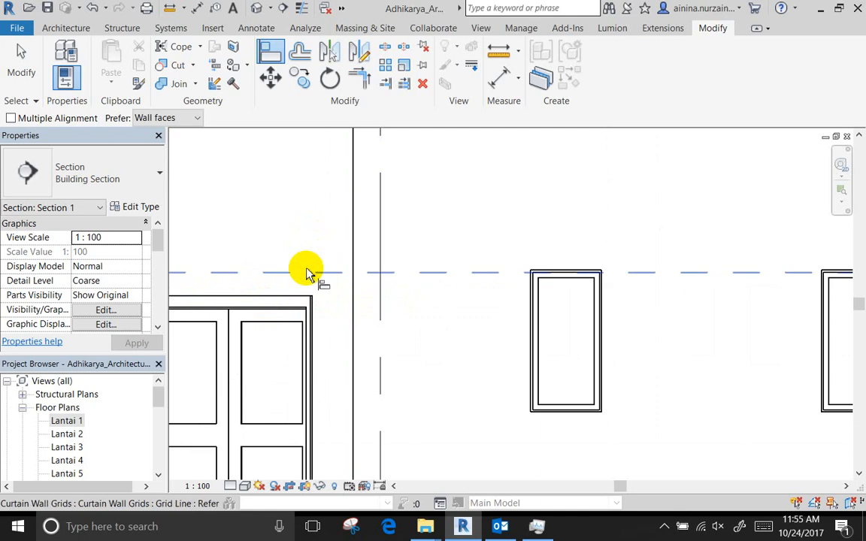
pyautogui.moveTo(356, 277); pyautogui.dragTo(445, 283, button='middle')
pyautogui.scroll(1, 372, 289)
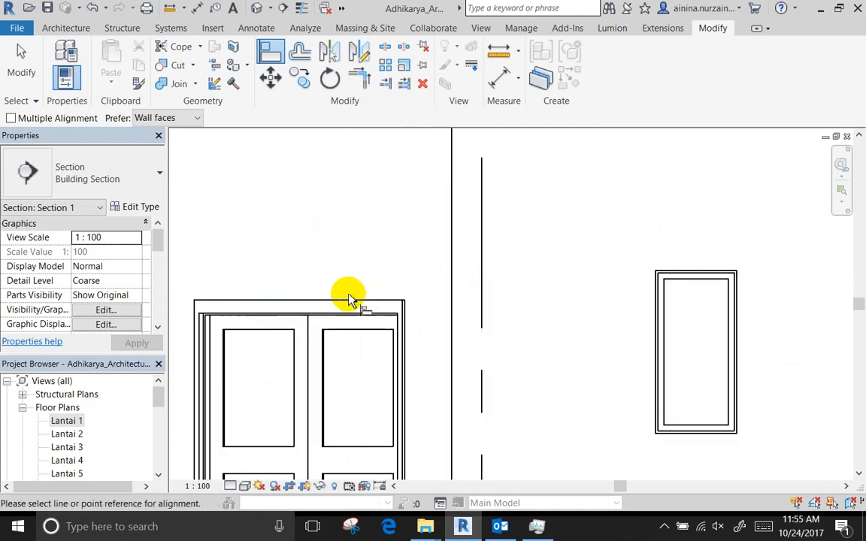
pyautogui.click(287, 306)
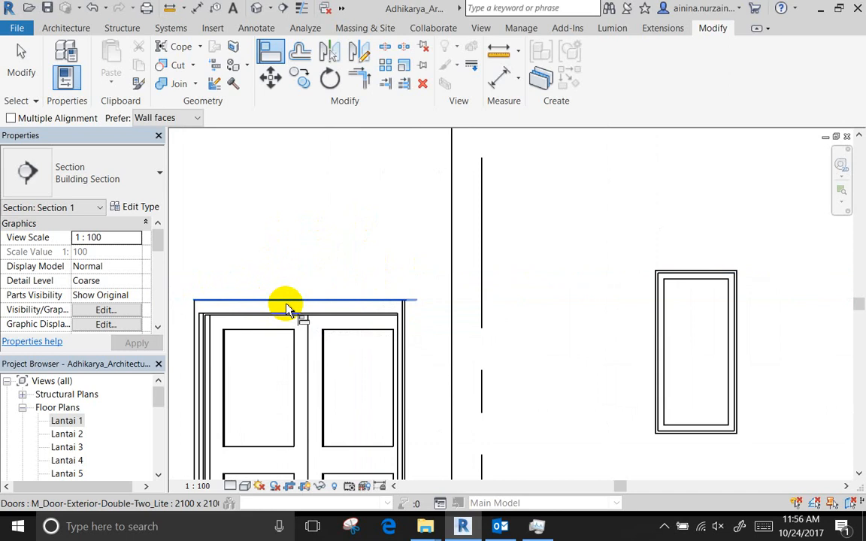
pyautogui.click(692, 272)
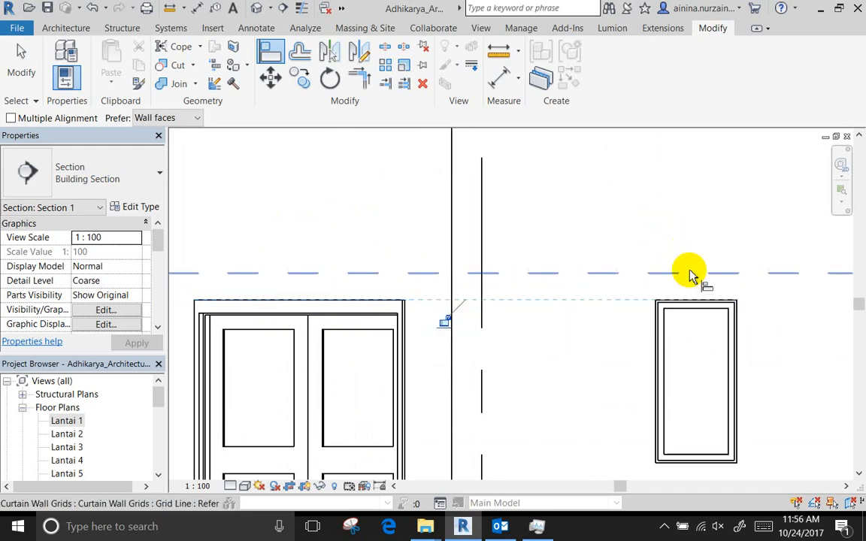
# Align the heads of the remaining five fixed windows with the double door's top edge, using Align with Multiple Alignment enabled
pyautogui.scroll(-1, 398, 323)
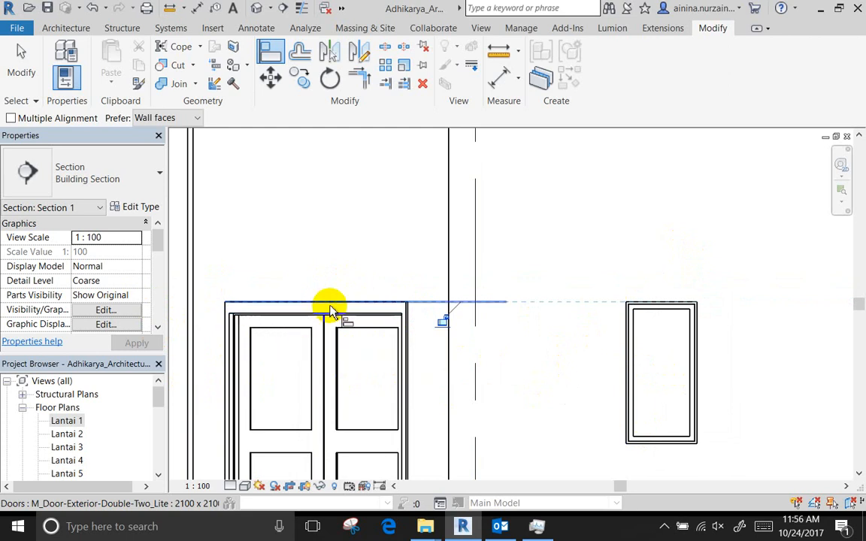
pyautogui.scroll(-2, 299, 299)
pyautogui.click(378, 300)
pyautogui.scroll(-3, 637, 315)
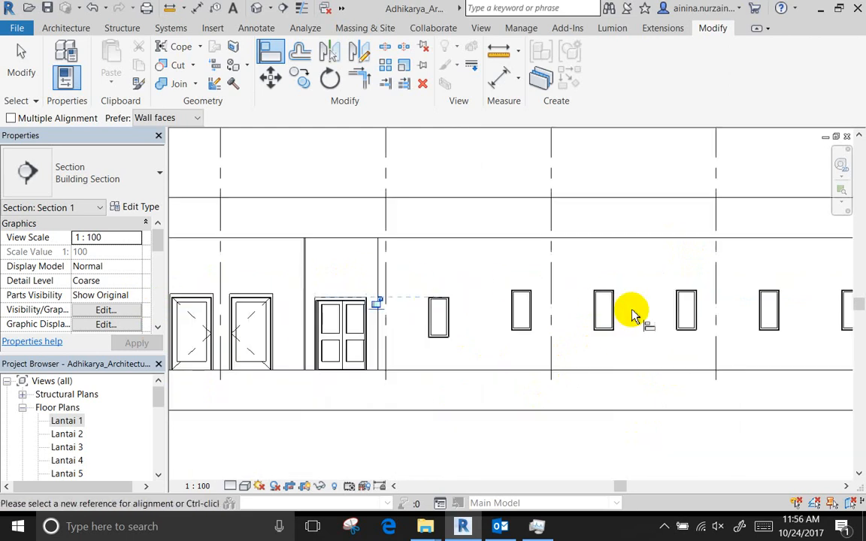
pyautogui.scroll(3, 746, 316)
pyautogui.scroll(2, 740, 314)
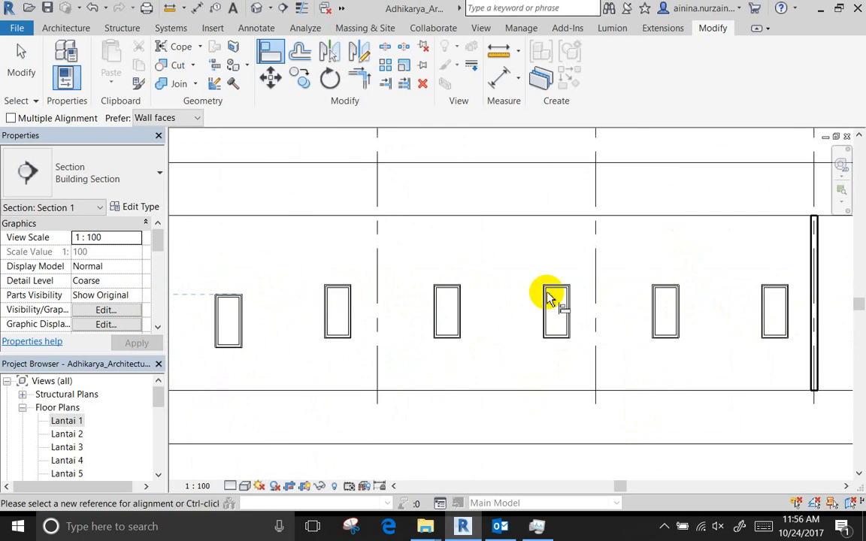
pyautogui.moveTo(555, 296); pyautogui.dragTo(686, 309, button='middle')
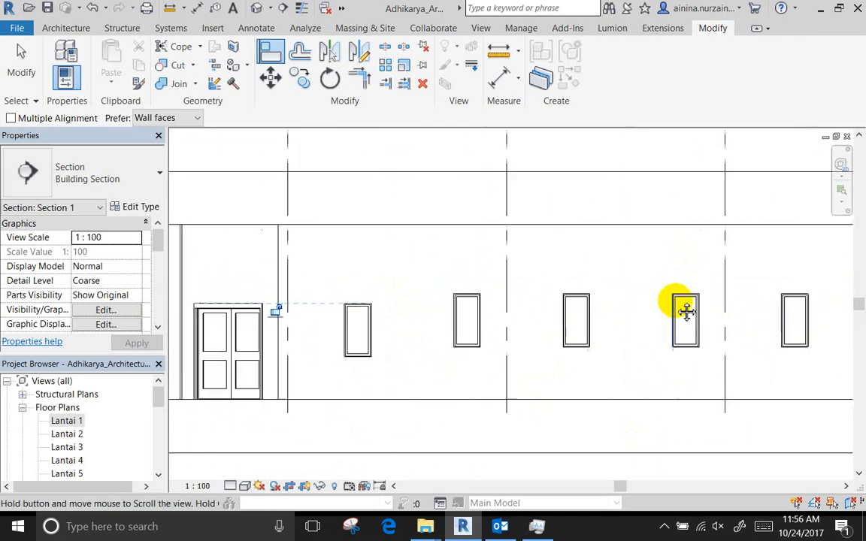
pyautogui.click(12, 118)
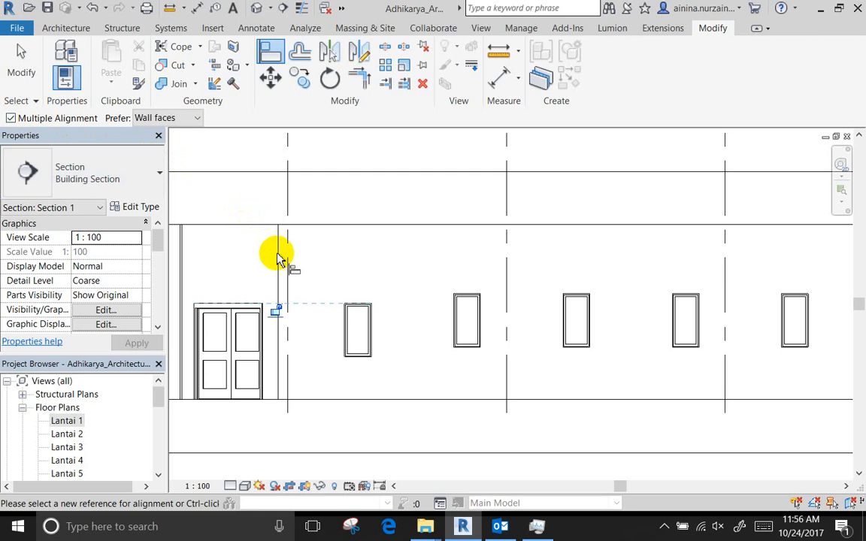
pyautogui.scroll(3, 271, 270)
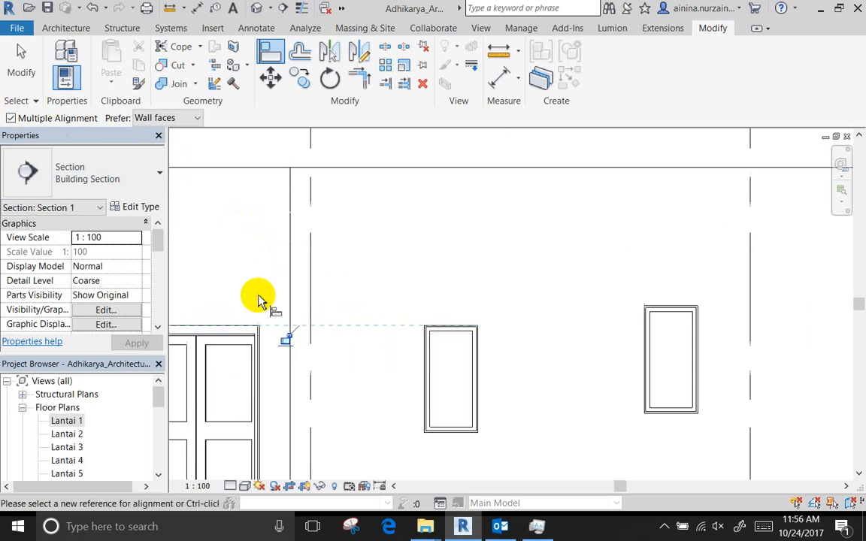
pyautogui.click(246, 333)
pyautogui.scroll(-2, 368, 252)
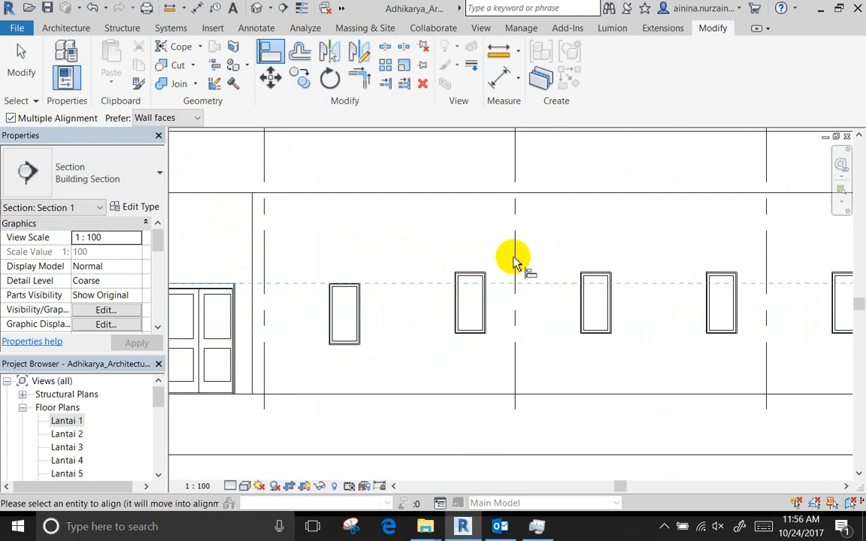
pyautogui.click(478, 274)
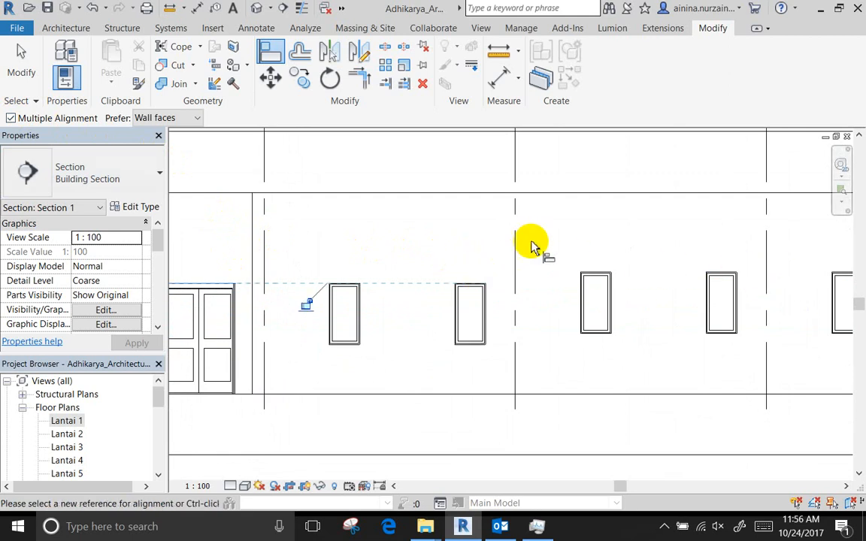
pyautogui.click(594, 274)
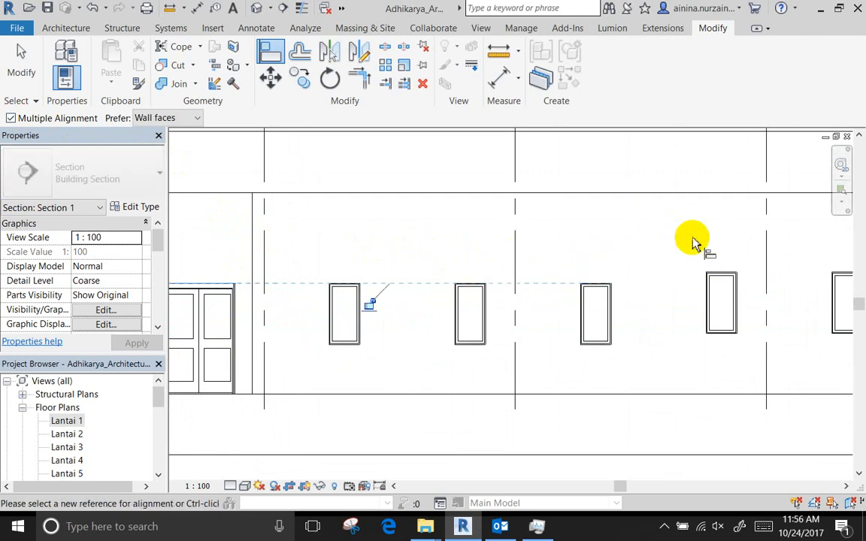
pyautogui.click(721, 275)
pyautogui.scroll(-2, 305, 183)
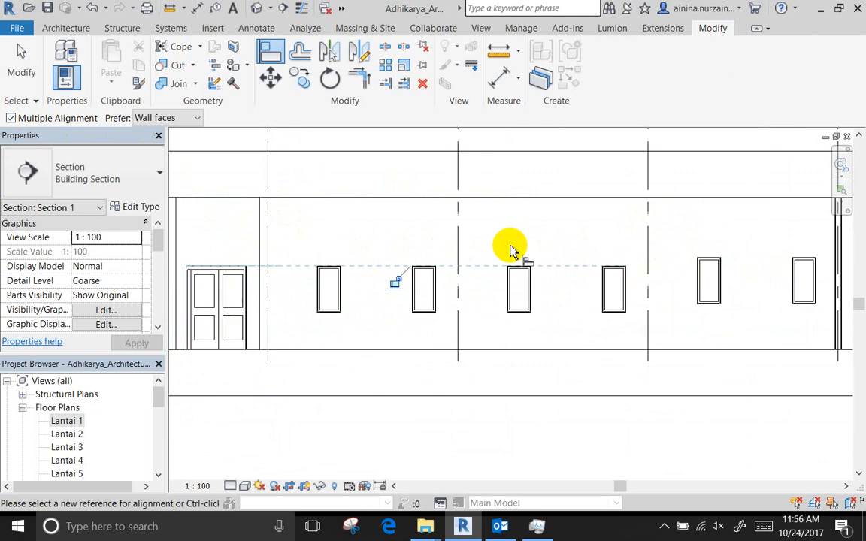
pyautogui.click(710, 263)
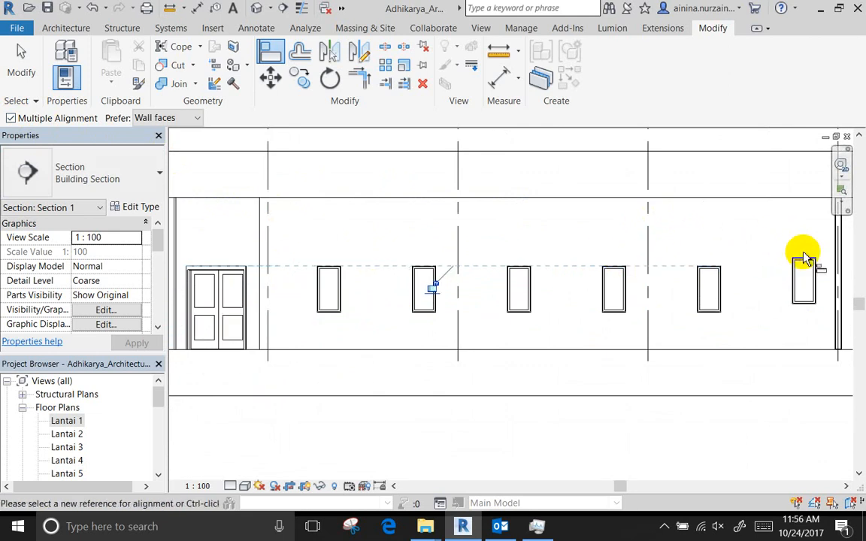
pyautogui.click(804, 263)
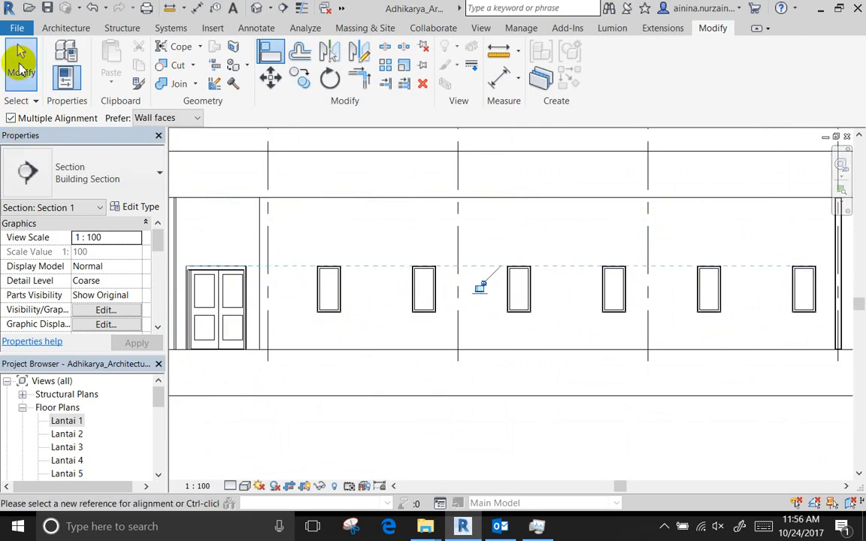
pyautogui.click(20, 68)
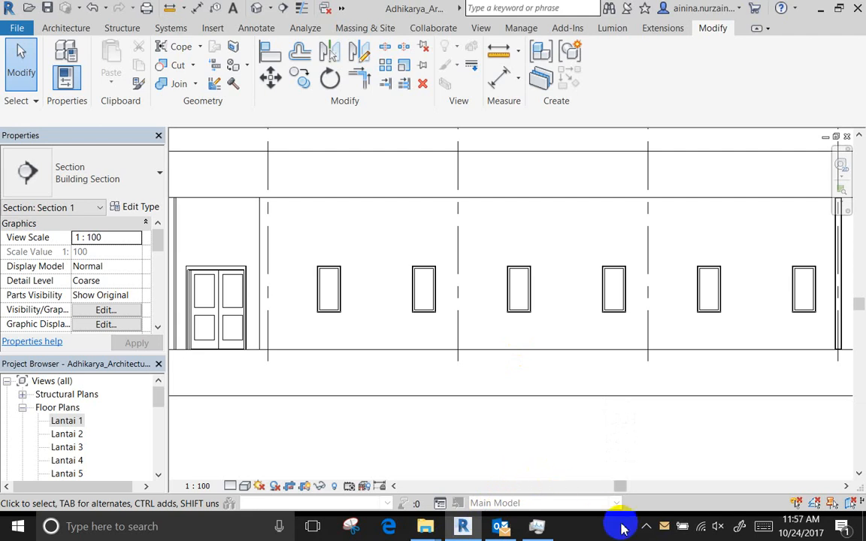
pyautogui.click(664, 526)
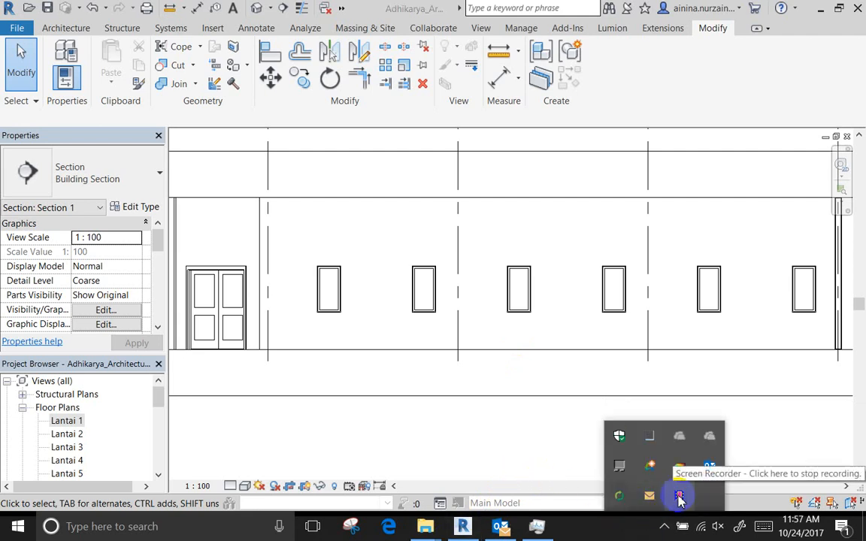
pyautogui.click(649, 496)
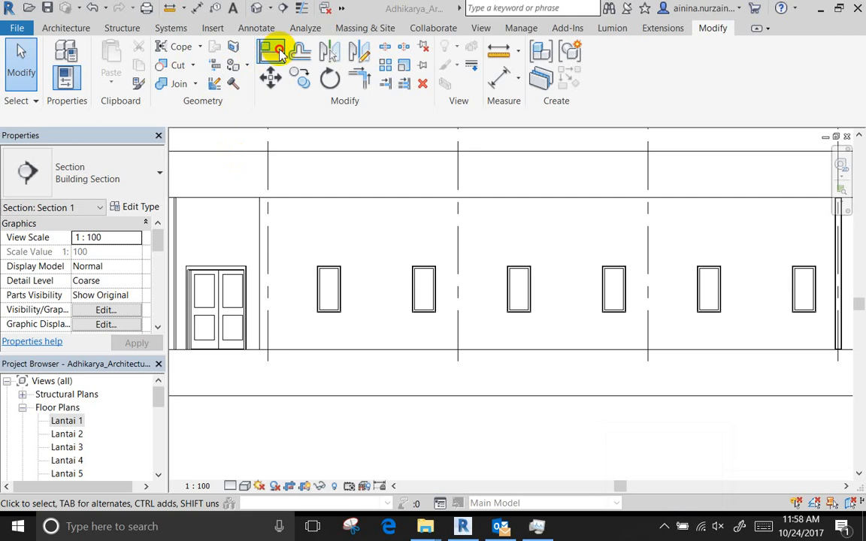
# Repeat the Align operation between the double door's top edge and the head of the nearest fixed window, leaving the alignment unlocked
pyautogui.click(278, 53)
pyautogui.scroll(5, 251, 281)
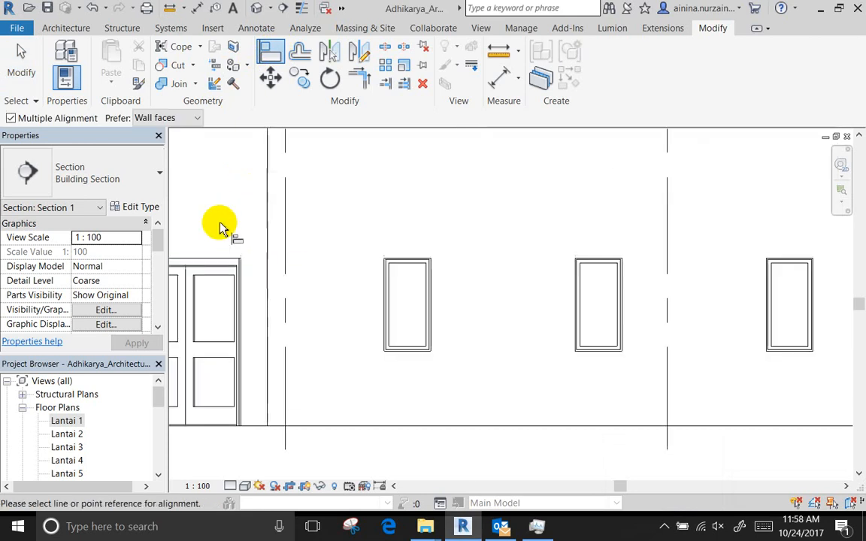
pyautogui.click(235, 286)
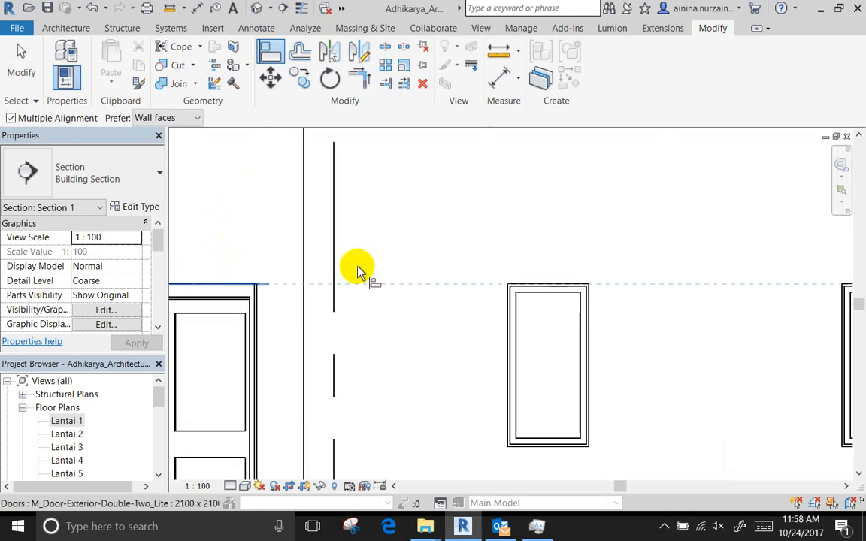
pyautogui.click(536, 289)
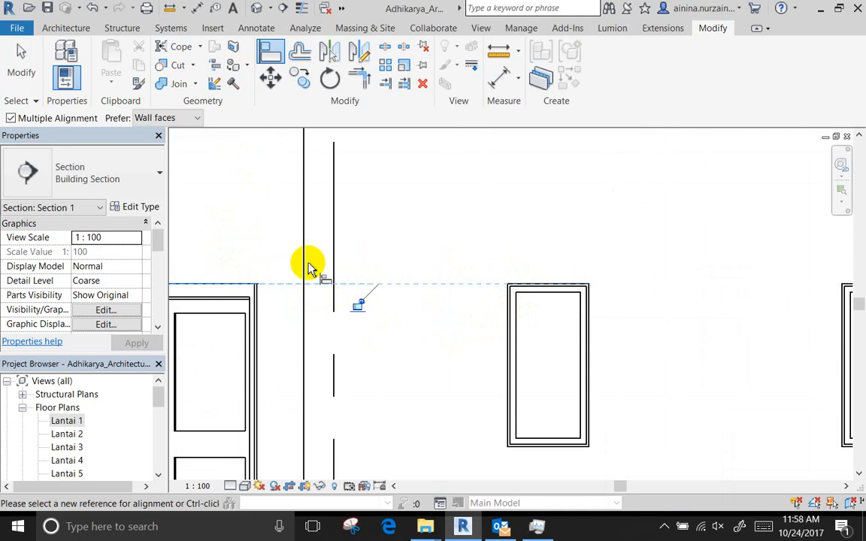
pyautogui.scroll(-1, 309, 241)
pyautogui.click(276, 54)
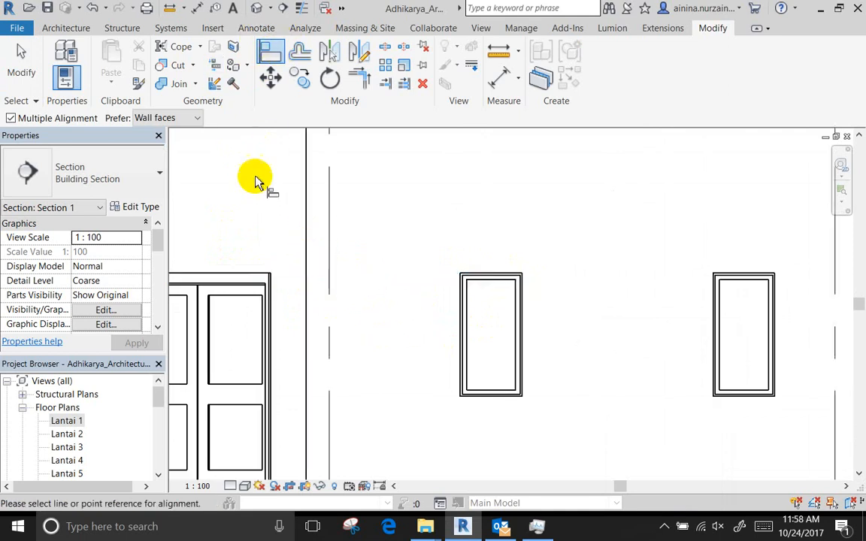
pyautogui.click(242, 272)
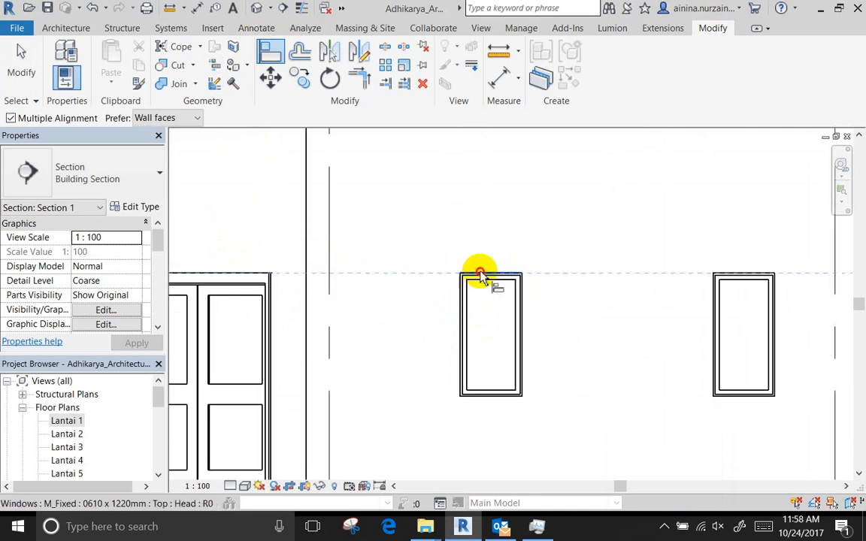
pyautogui.click(480, 271)
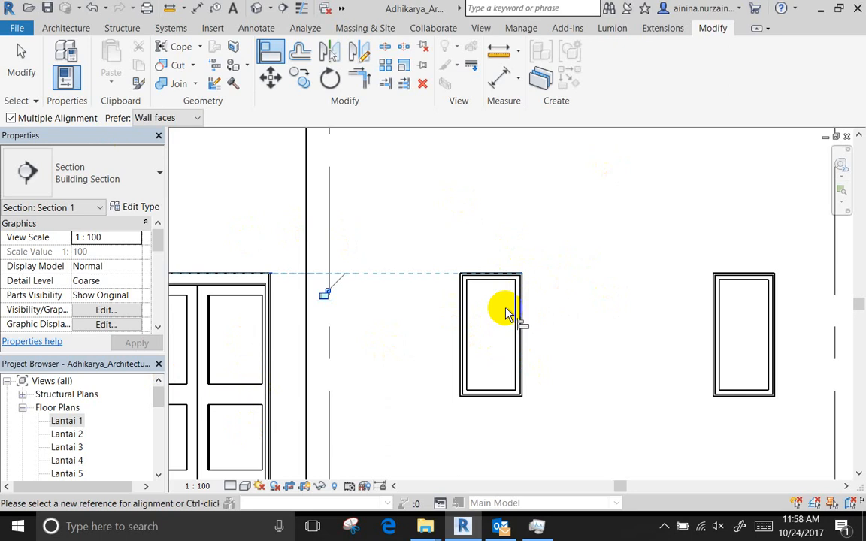
pyautogui.press('Escape')
pyautogui.press('Escape')
pyautogui.scroll(-1, 477, 299)
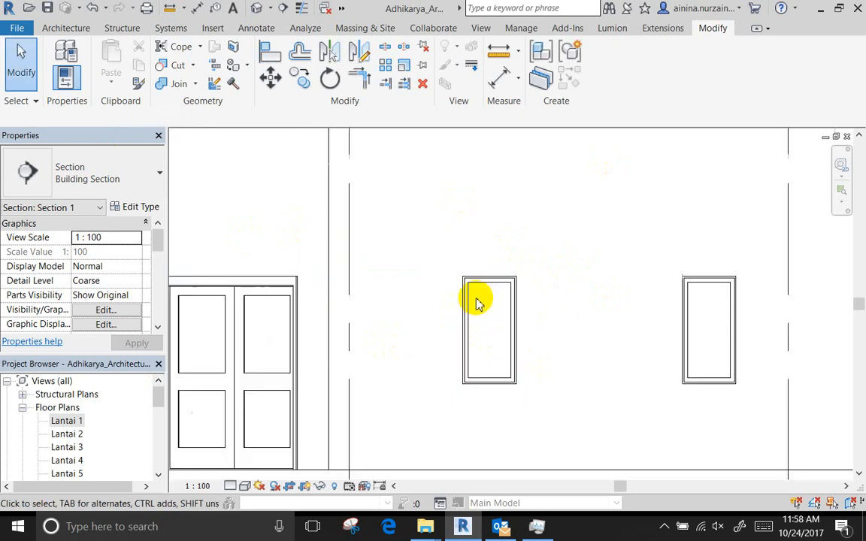
pyautogui.scroll(-4, 476, 300)
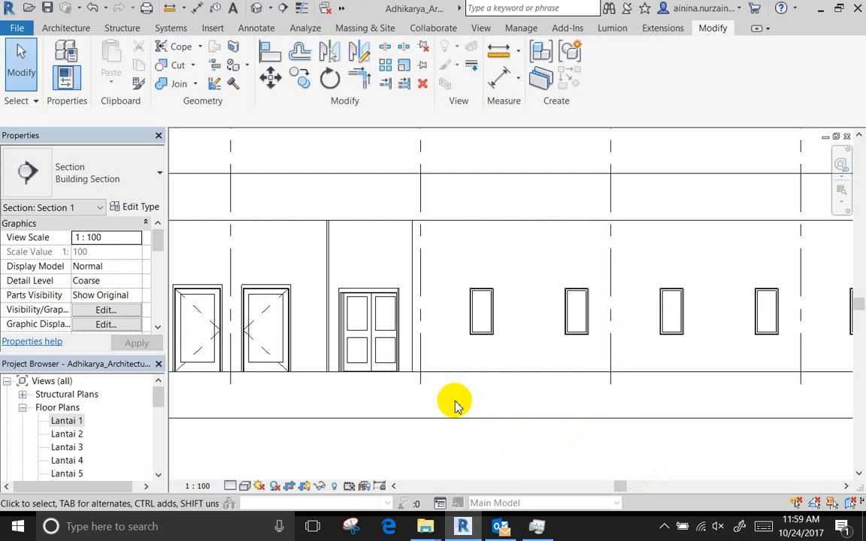
# Save the project and open the default 3D view to show the whole building
pyautogui.click(46, 7)
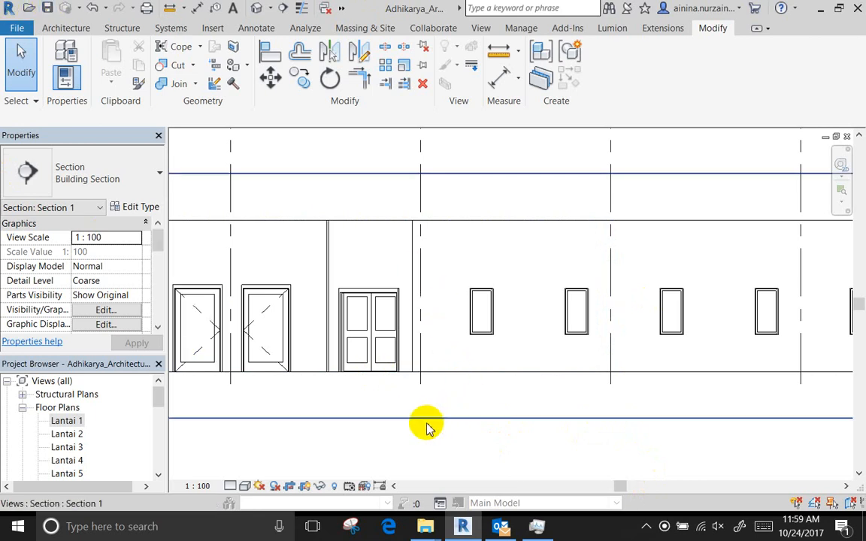
pyautogui.scroll(-4, 357, 377)
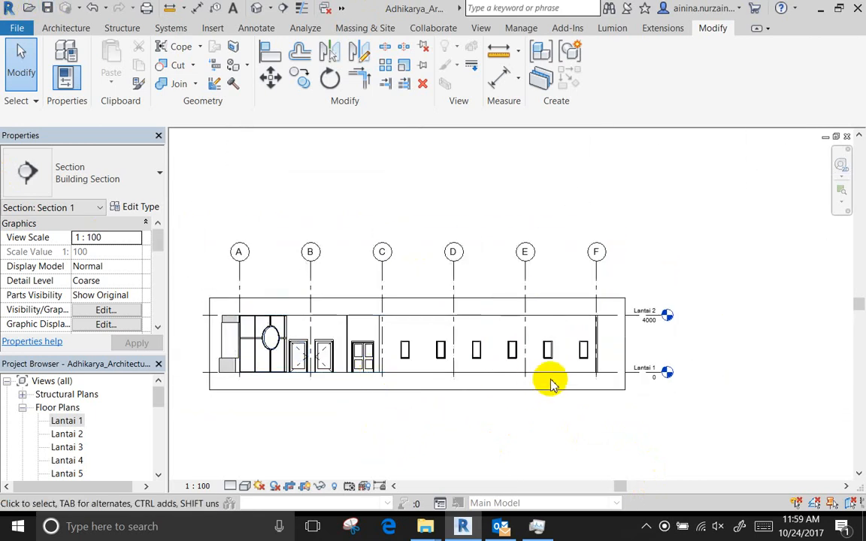
pyautogui.click(256, 8)
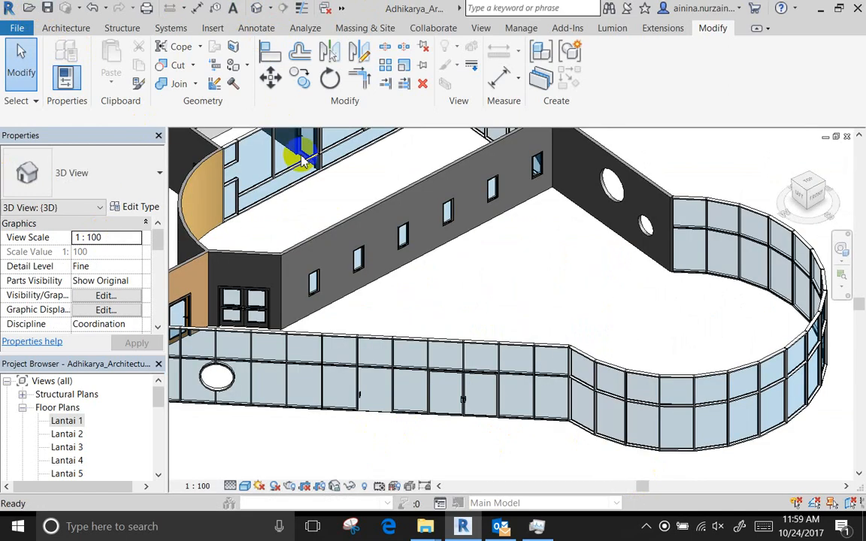
pyautogui.scroll(-4, 541, 418)
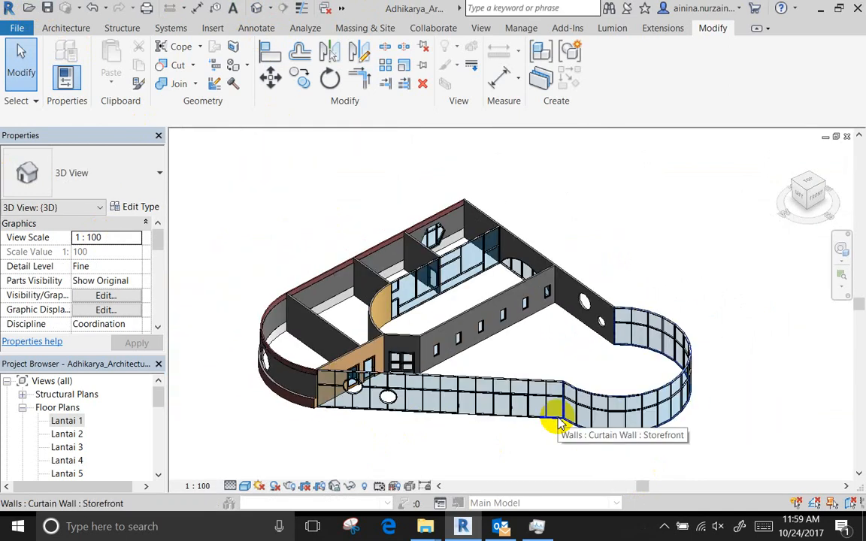